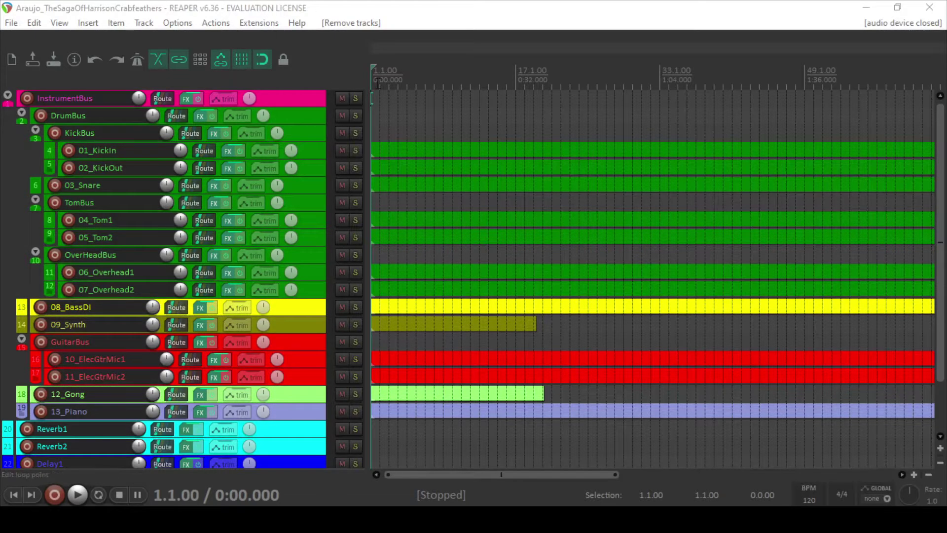
Play the song from the beginning of the timeline and open the mixer
{"action": "left_click", "coordinate": [379, 80]}
{"action": "key", "text": "Home"}
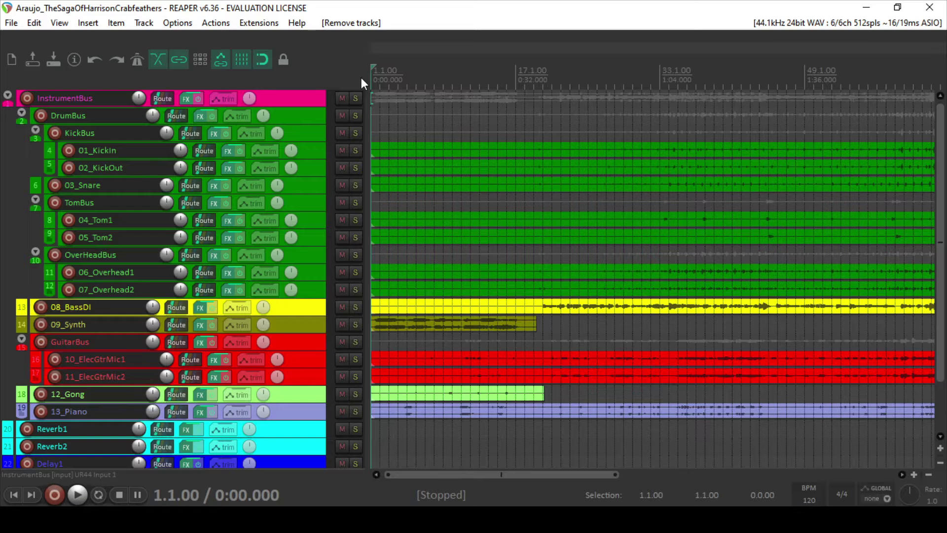
{"action": "key", "text": "space"}
{"action": "key", "text": "ctrl+m"}
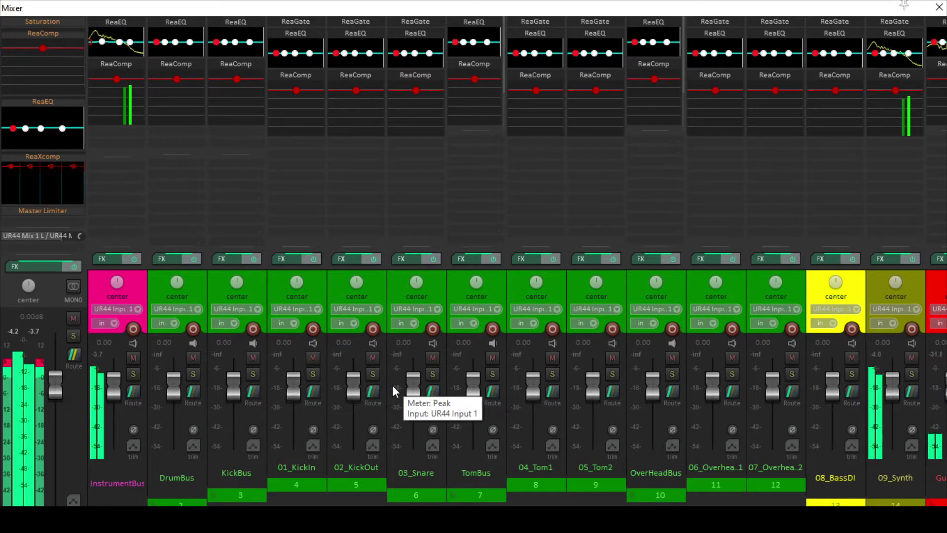
Watch the peak meters across all mixer channels, from InstrumentBus to the delay tracks, while the whole song plays
{"action": "scroll", "coordinate": [392, 384], "scroll_direction": "right", "scroll_amount": 2}
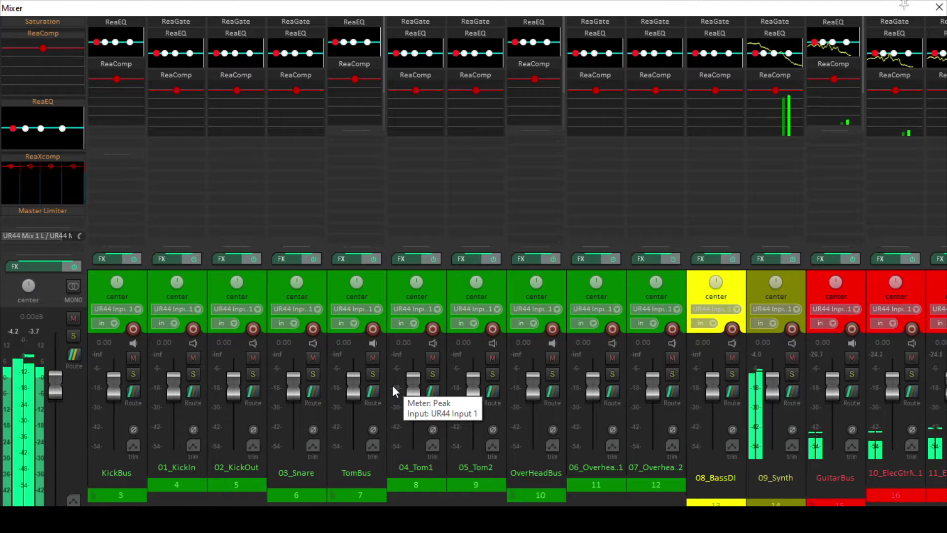
{"action": "scroll", "coordinate": [392, 384], "scroll_direction": "right", "scroll_amount": 4}
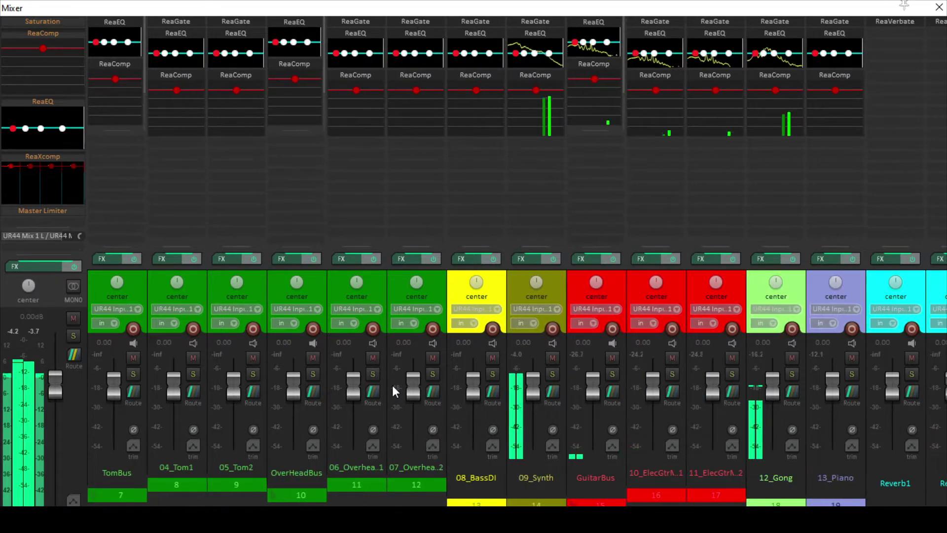
{"action": "scroll", "coordinate": [392, 385], "scroll_direction": "right", "scroll_amount": 3}
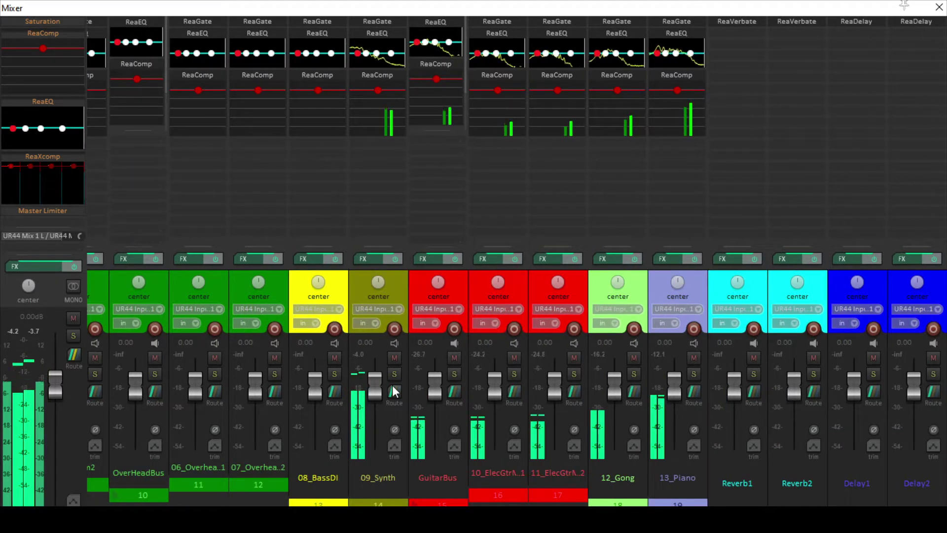
{"action": "scroll", "coordinate": [393, 386], "scroll_direction": "left", "scroll_amount": 3}
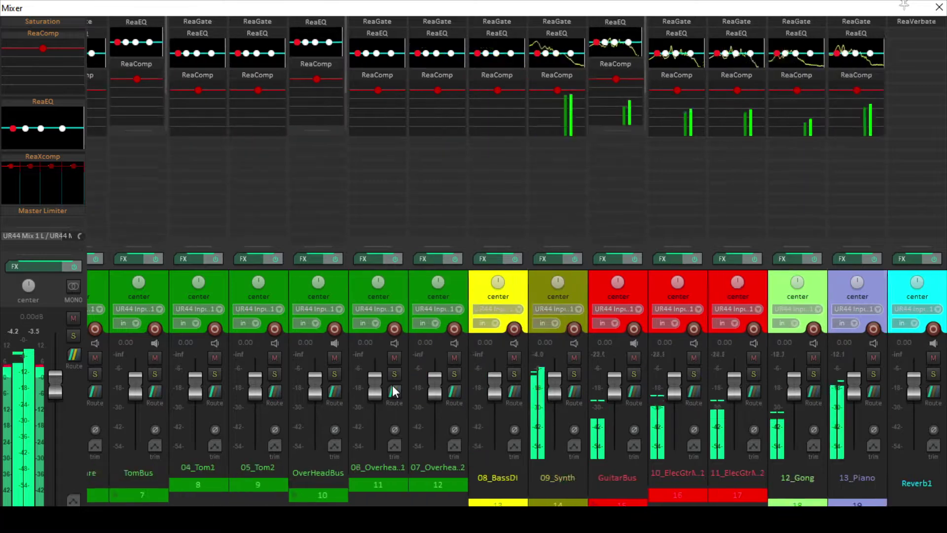
{"action": "scroll", "coordinate": [392, 389], "scroll_direction": "left", "scroll_amount": 1}
{"action": "scroll", "coordinate": [392, 390], "scroll_direction": "right", "scroll_amount": 4}
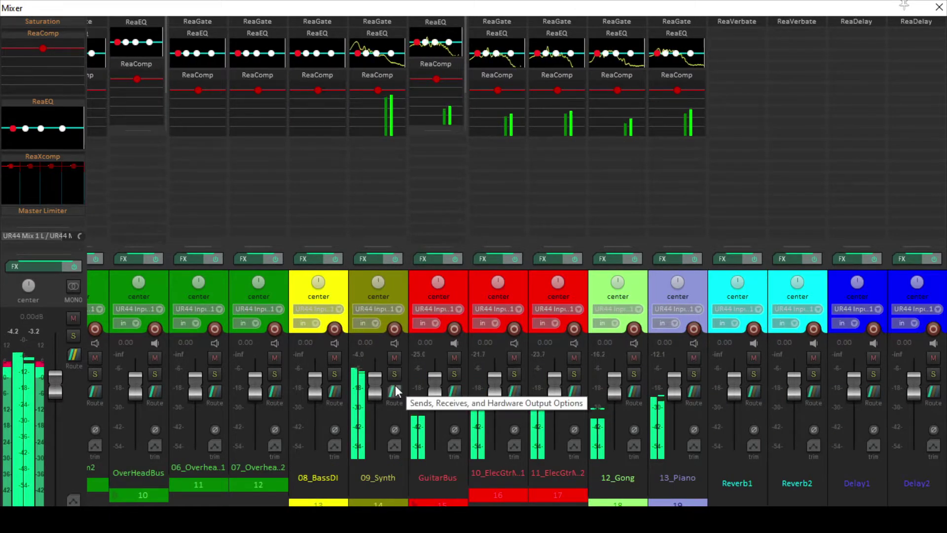
{"action": "scroll", "coordinate": [351, 357], "scroll_direction": "left", "scroll_amount": 9}
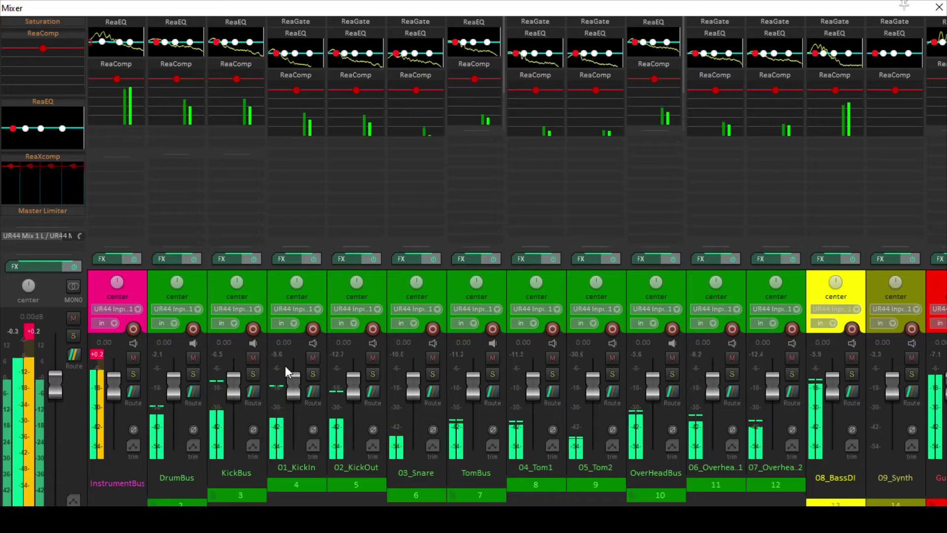
{"action": "scroll", "coordinate": [285, 366], "scroll_direction": "right", "scroll_amount": 5}
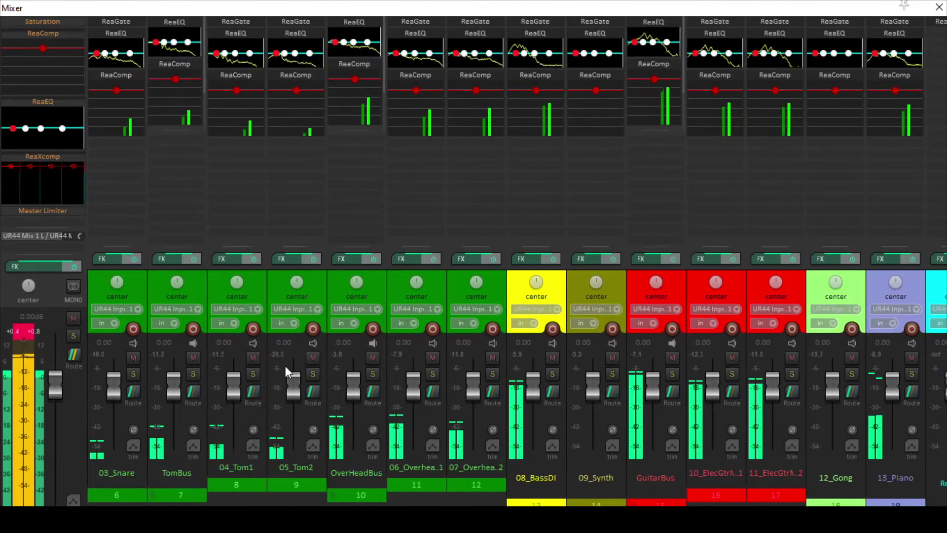
{"action": "scroll", "coordinate": [285, 366], "scroll_direction": "right", "scroll_amount": 4}
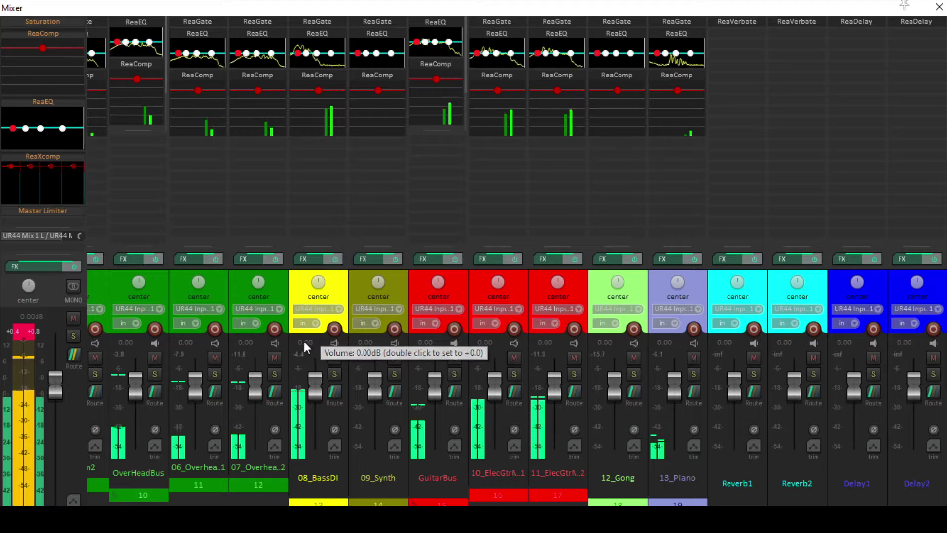
{"action": "scroll", "coordinate": [277, 348], "scroll_direction": "left", "scroll_amount": 1}
{"action": "scroll", "coordinate": [220, 351], "scroll_direction": "left", "scroll_amount": 4}
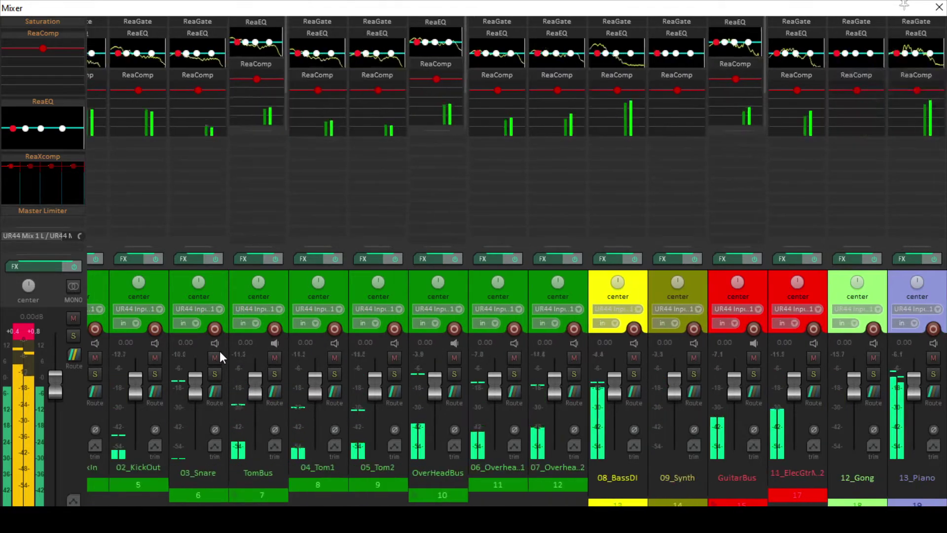
{"action": "scroll", "coordinate": [220, 350], "scroll_direction": "left", "scroll_amount": 4}
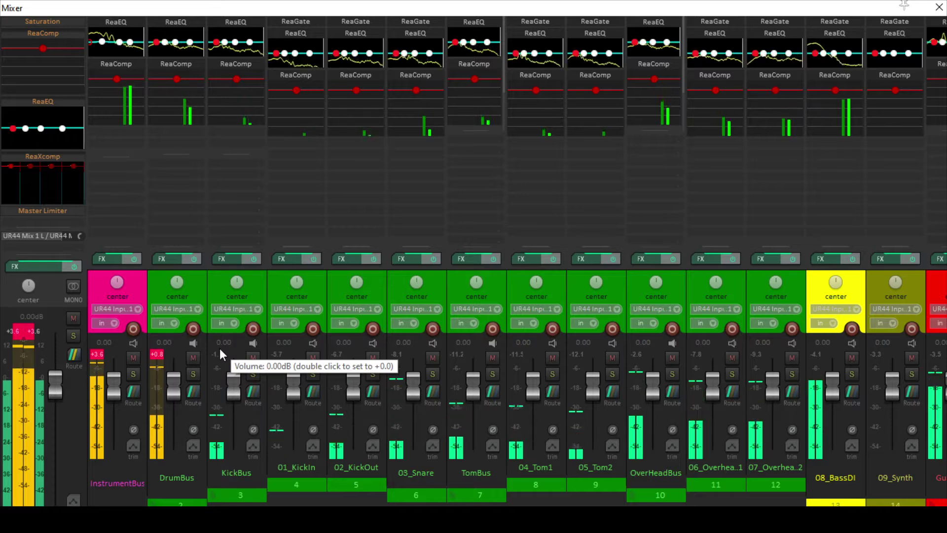
{"action": "scroll", "coordinate": [220, 348], "scroll_direction": "right", "scroll_amount": 2}
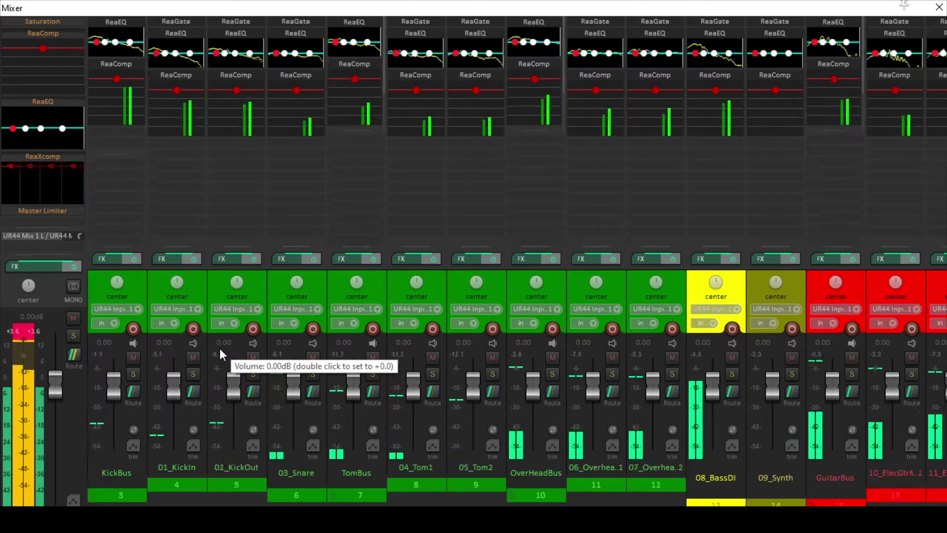
{"action": "scroll", "coordinate": [220, 348], "scroll_direction": "right", "scroll_amount": 7}
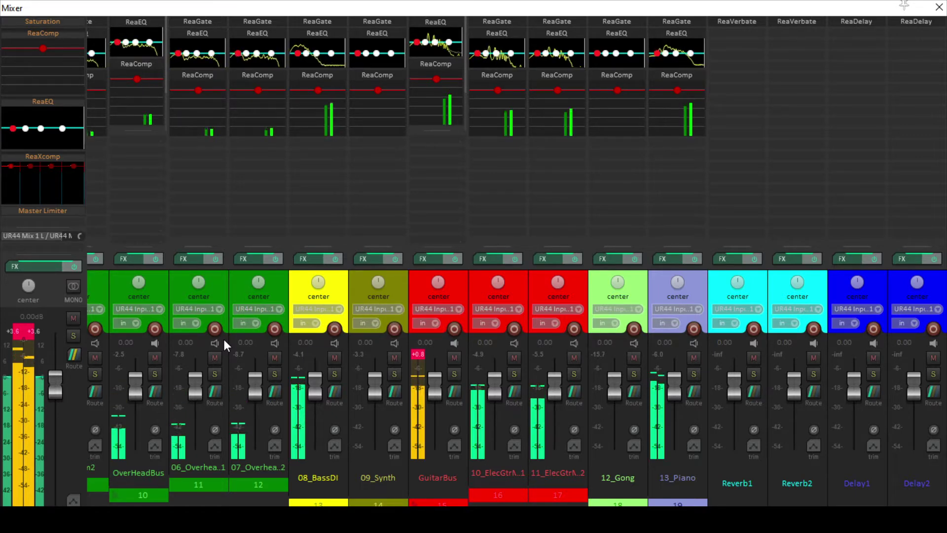
{"action": "scroll", "coordinate": [226, 297], "scroll_direction": "left", "scroll_amount": 3}
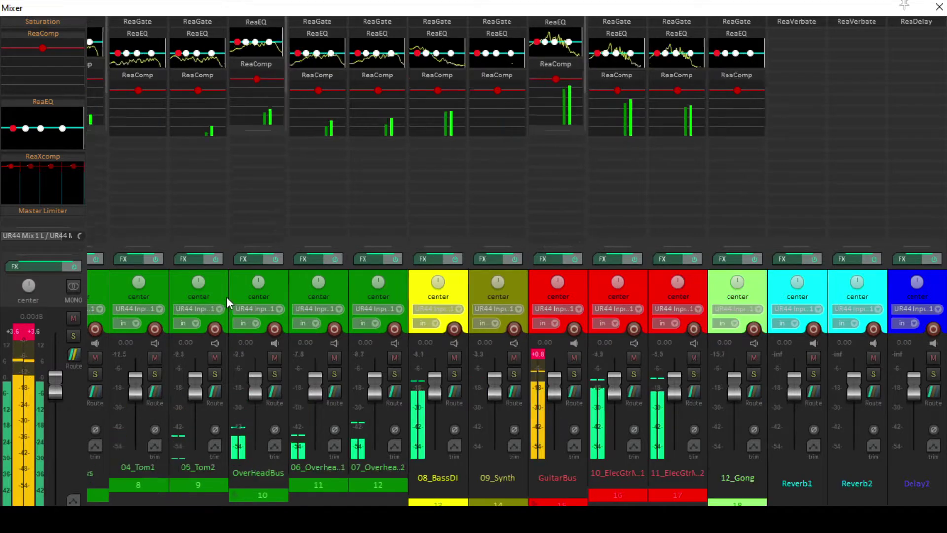
{"action": "scroll", "coordinate": [227, 297], "scroll_direction": "left", "scroll_amount": 6}
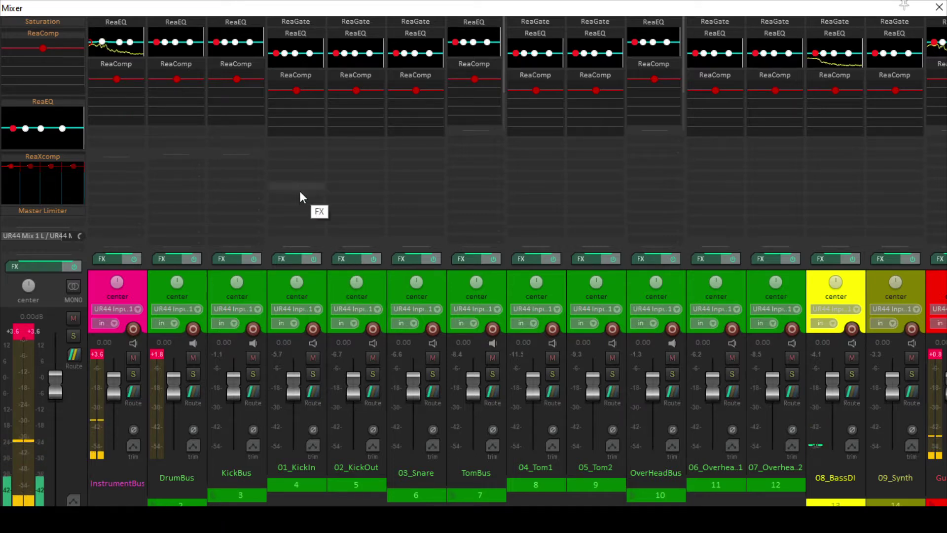
Set the overall output gain of the ReaEQ on track 01_KickIn to -12.3 dB and recheck the plugin
{"action": "left_click", "coordinate": [294, 35]}
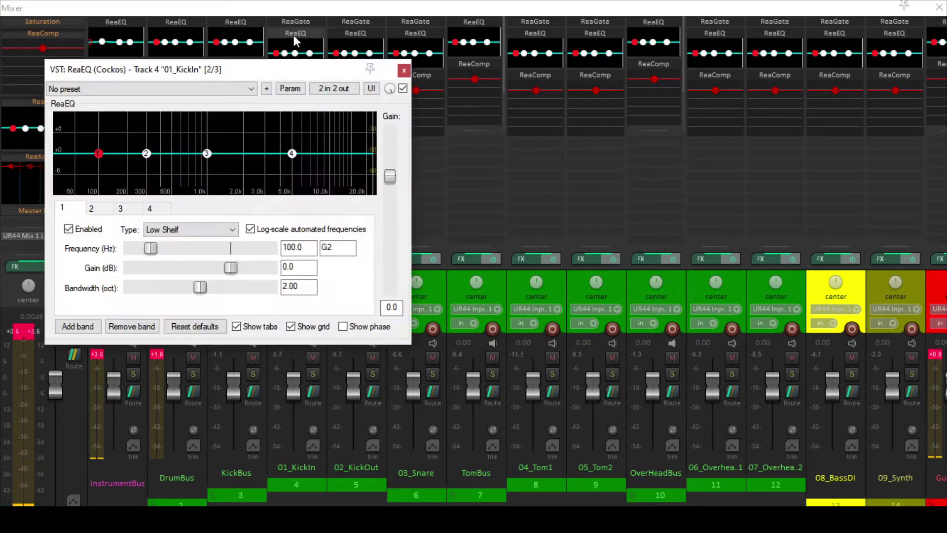
{"action": "left_click", "coordinate": [399, 307]}
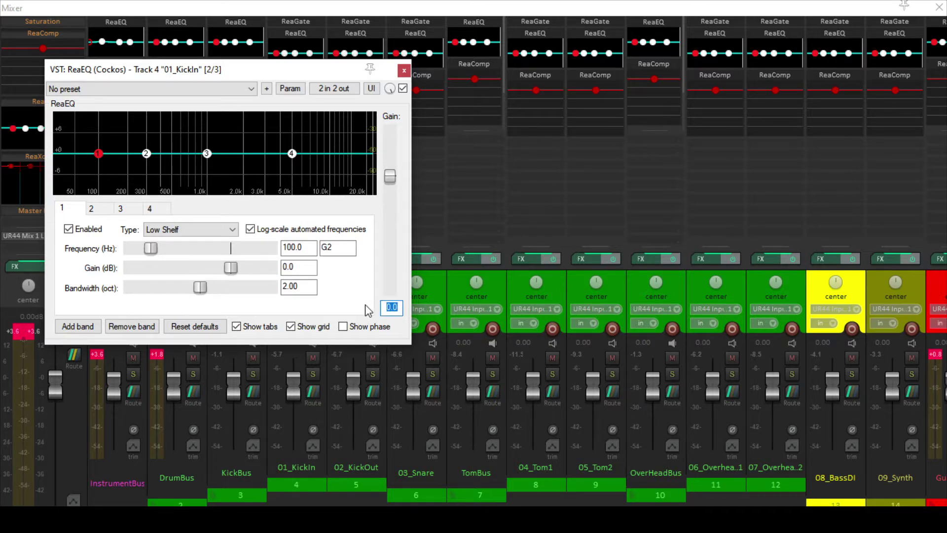
{"action": "type", "text": "-12.3"}
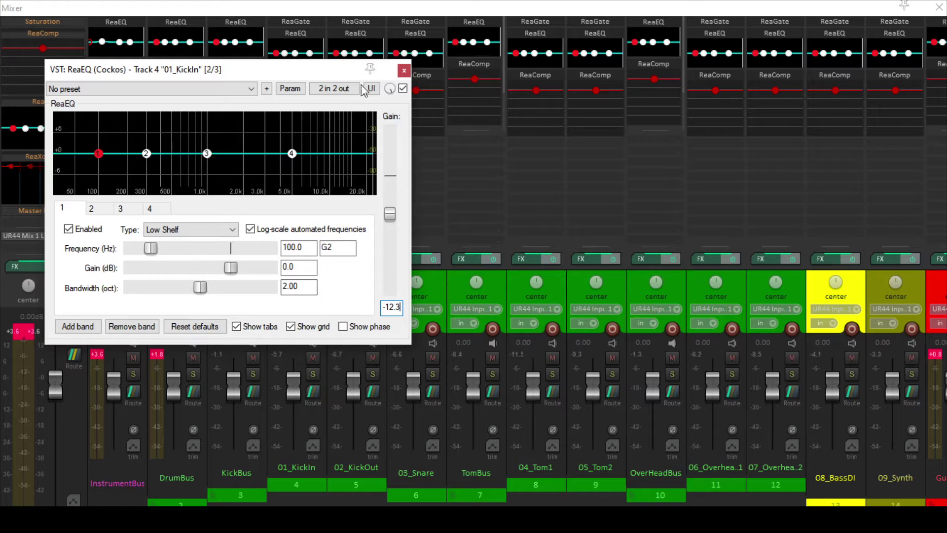
{"action": "left_click", "coordinate": [402, 71]}
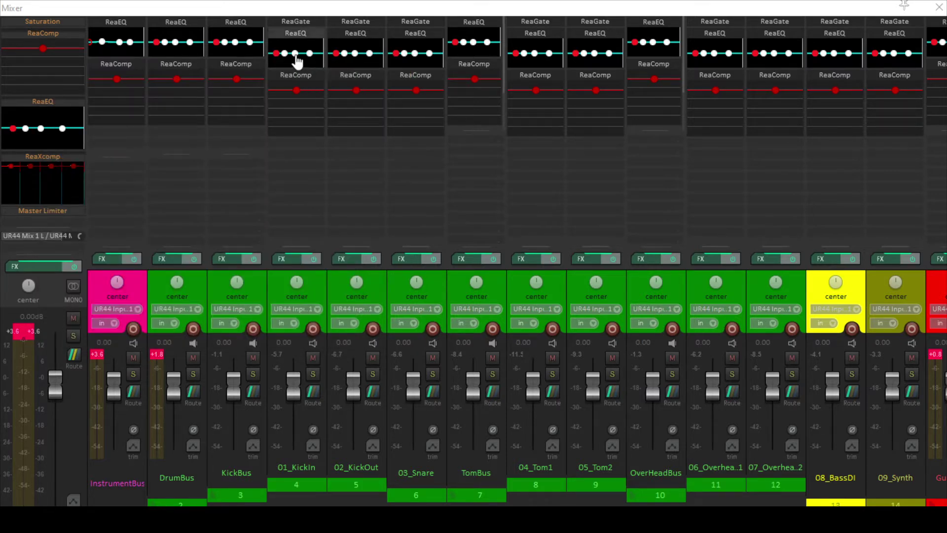
{"action": "left_click", "coordinate": [294, 34]}
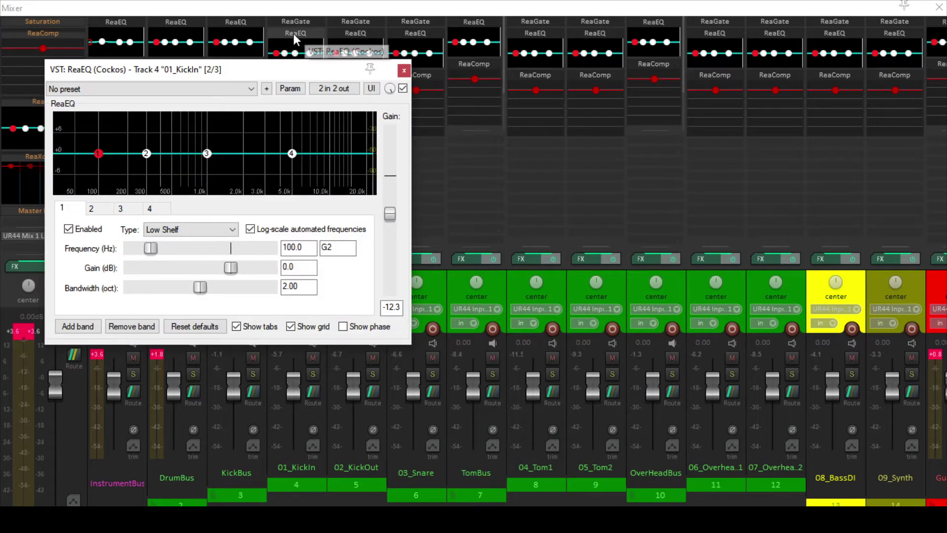
{"action": "left_click", "coordinate": [403, 71]}
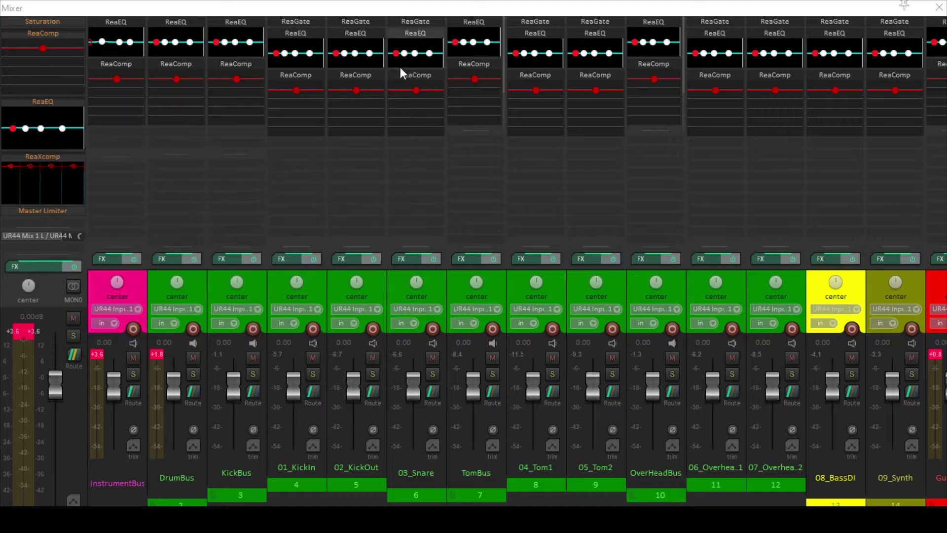
Set the ReaEQ overall gain on track 02_KickOut to -11.3 dB and leave only that track selected
{"action": "left_click", "coordinate": [356, 34]}
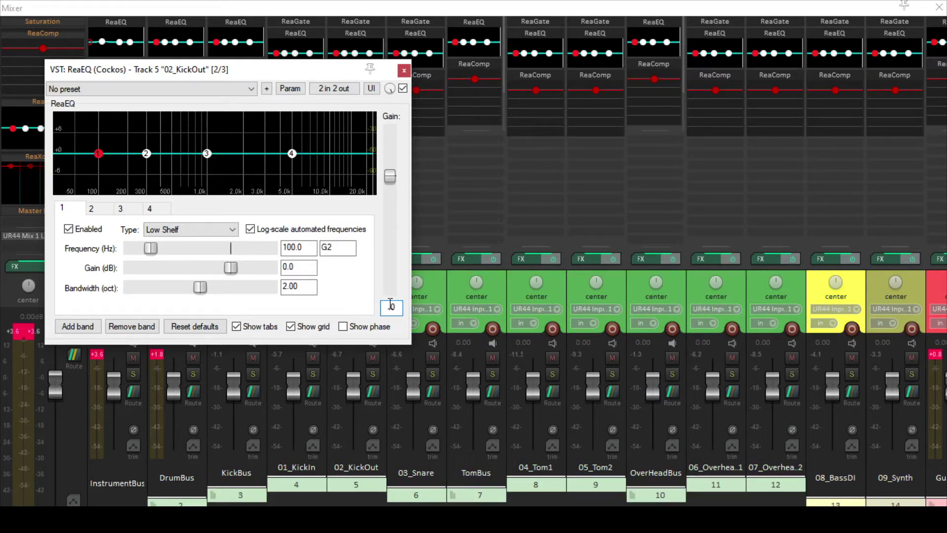
{"action": "type", "text": "11"}
{"action": "key", "text": "BackSpace"}
{"action": "type", "text": "3"}
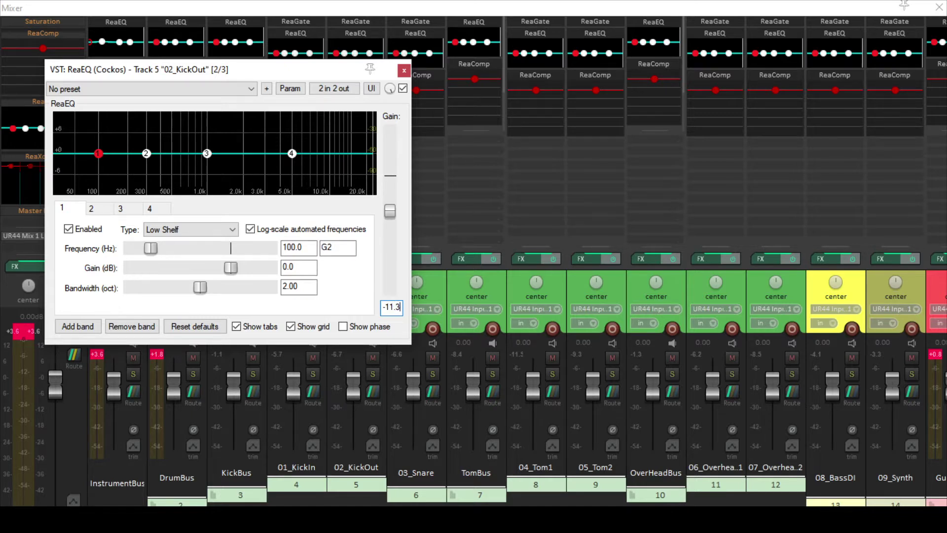
{"action": "left_click", "coordinate": [404, 71]}
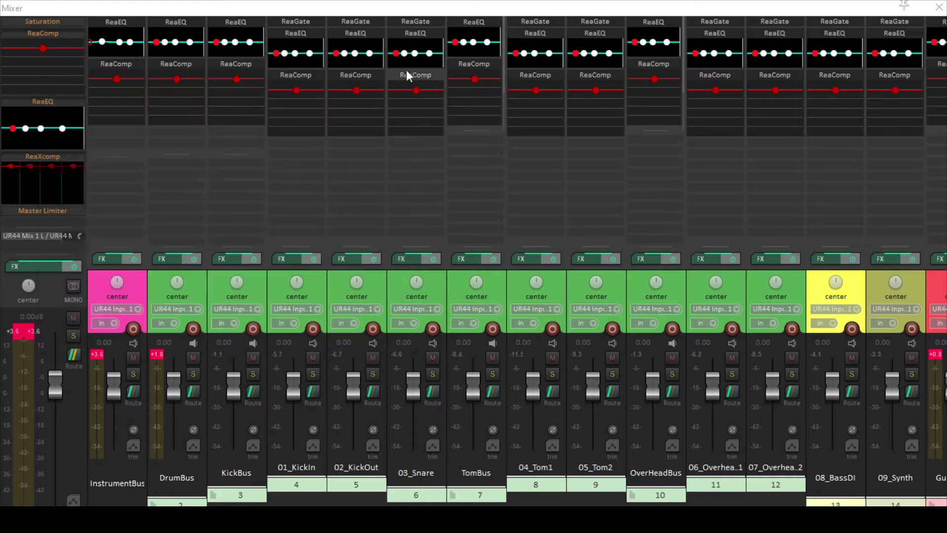
{"action": "left_click", "coordinate": [374, 288]}
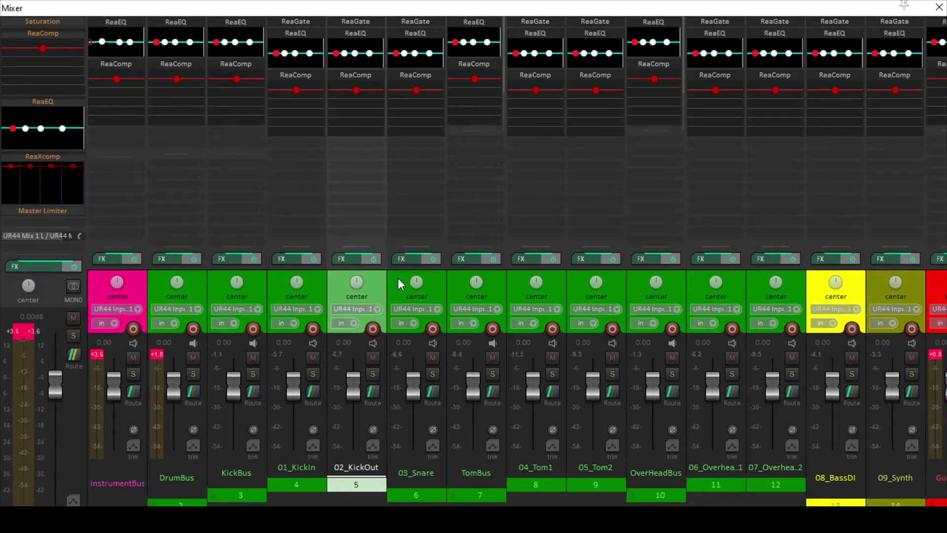
Set the ReaEQ overall gain on track 03_Snare to -12.4 dB
{"action": "left_click", "coordinate": [438, 290]}
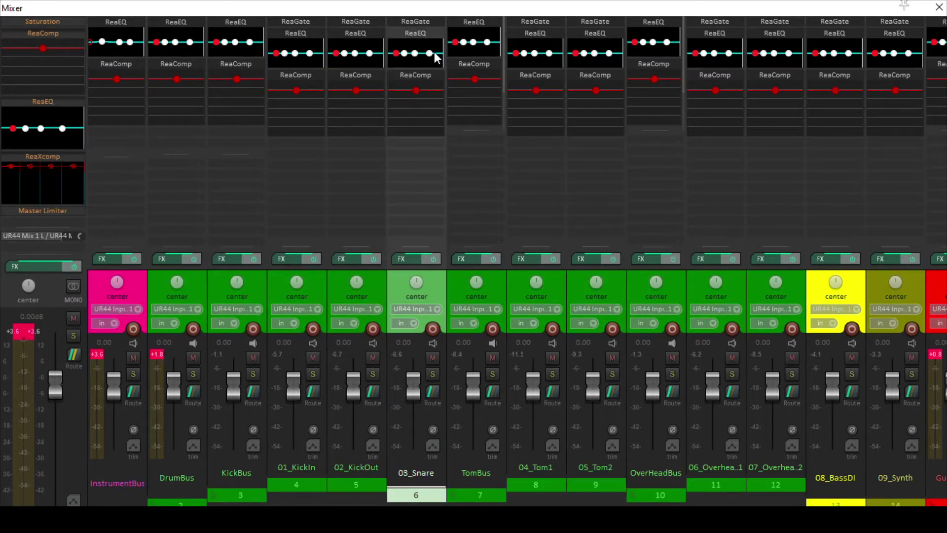
{"action": "left_click", "coordinate": [408, 31]}
{"action": "left_click", "coordinate": [385, 308]}
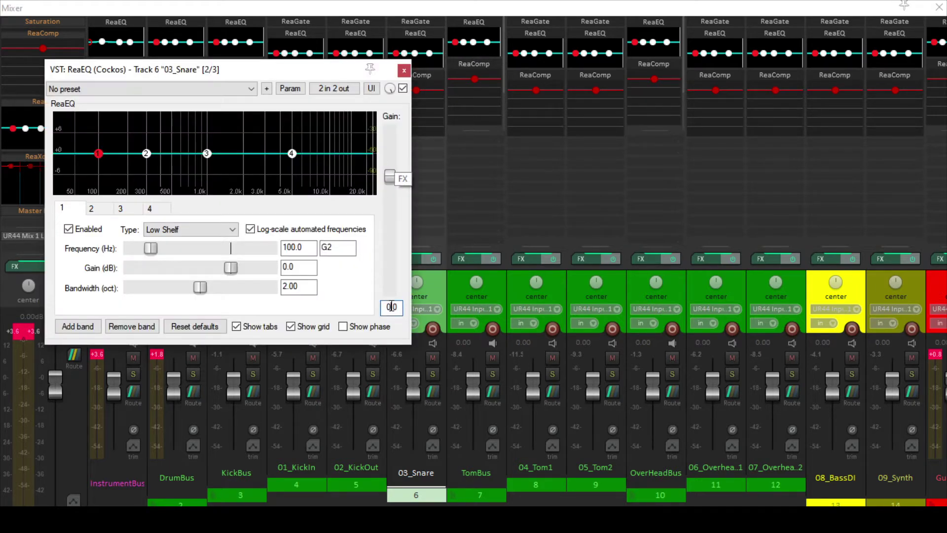
{"action": "double_click", "coordinate": [385, 308]}
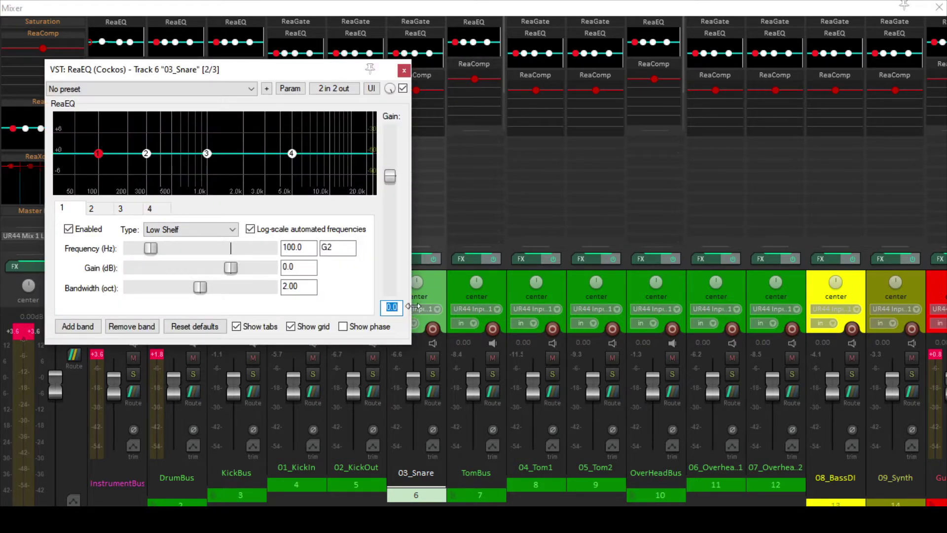
{"action": "type", "text": "-12.4"}
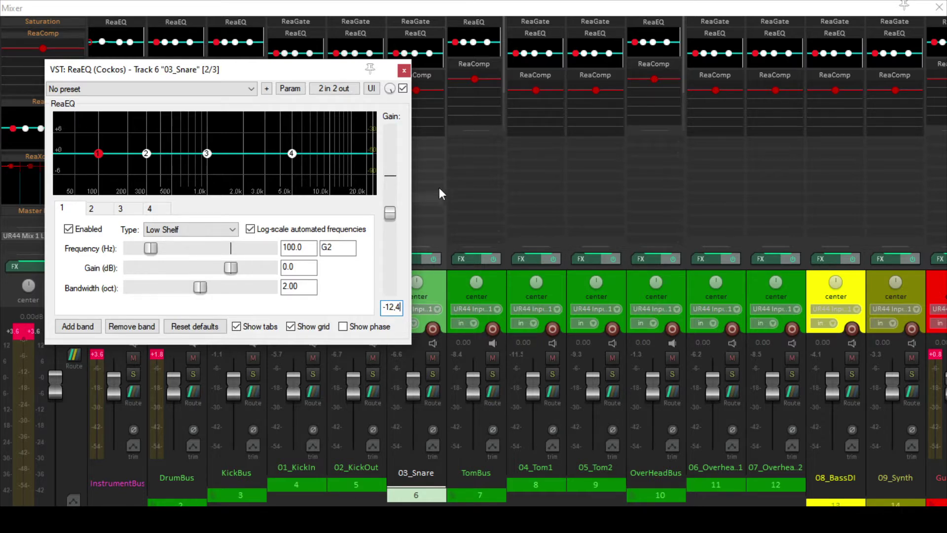
{"action": "left_click", "coordinate": [406, 72]}
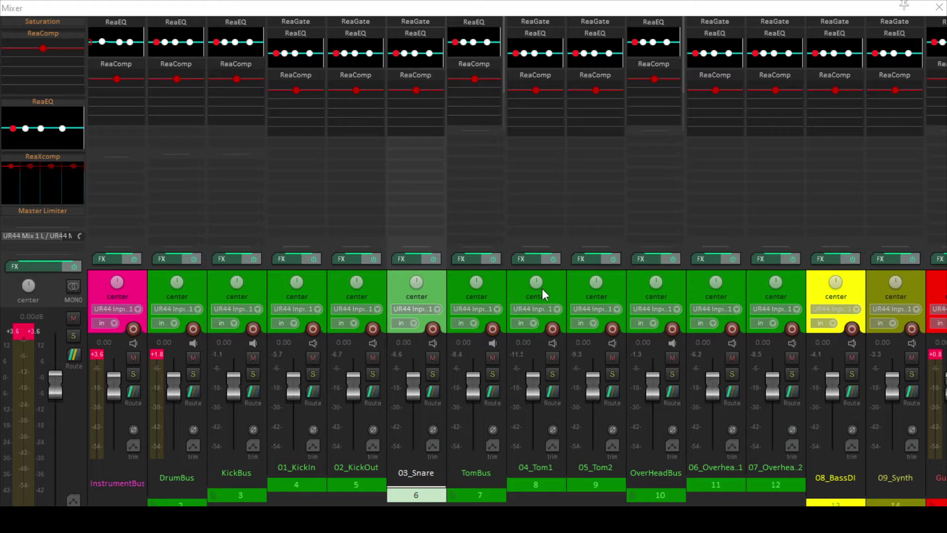
Set the ReaEQ overall gain on track 04_Tom1 to -7 dB
{"action": "left_click", "coordinate": [557, 288]}
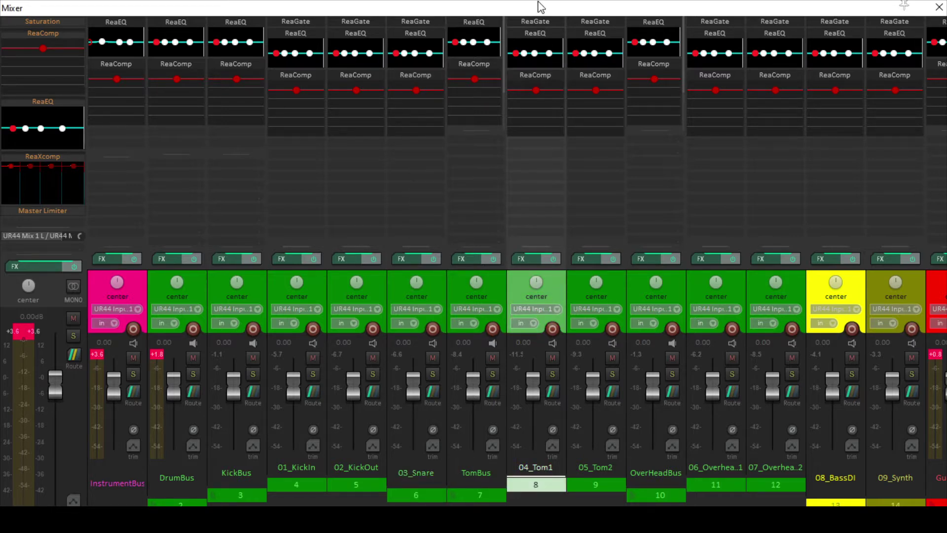
{"action": "left_click", "coordinate": [536, 32]}
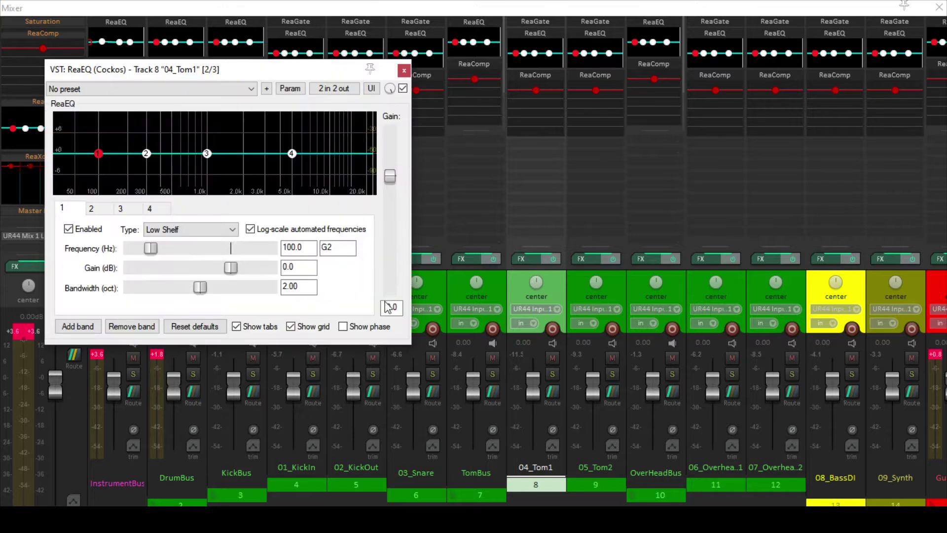
{"action": "double_click", "coordinate": [399, 307]}
{"action": "type", "text": "-7"}
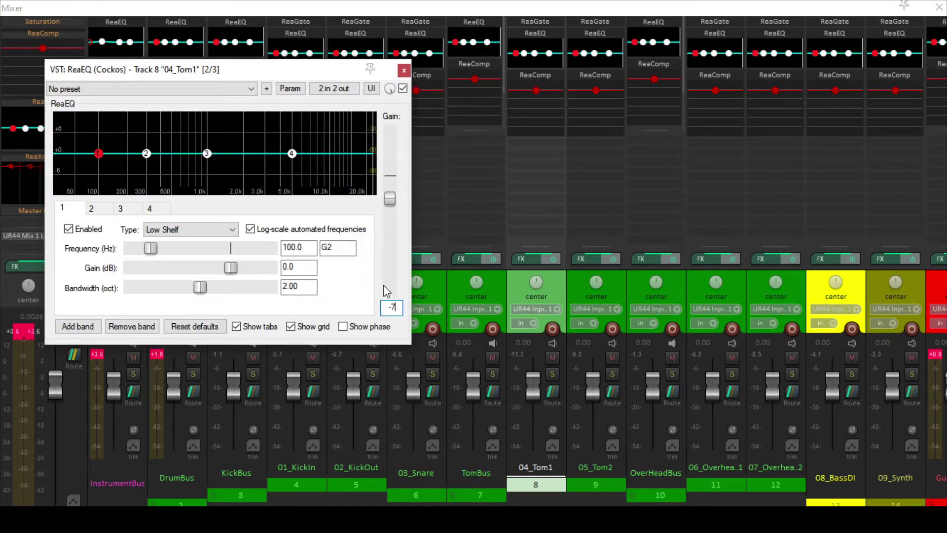
{"action": "left_click", "coordinate": [404, 72]}
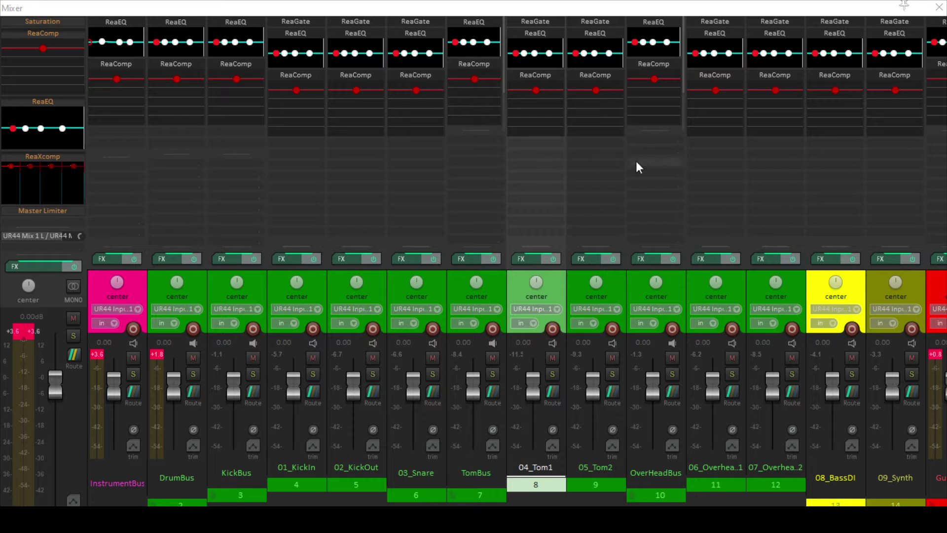
Set the overall output gain of the ReaEQ on track 05_Tom2 to -8.7 dB and close the plugin
{"action": "left_click", "coordinate": [599, 33]}
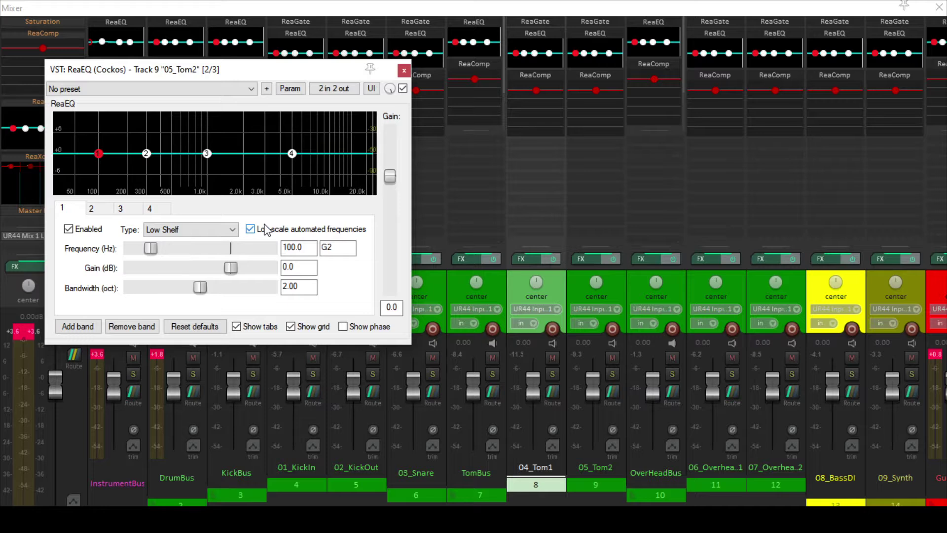
{"action": "left_click", "coordinate": [395, 306]}
{"action": "type", "text": "-8,7"}
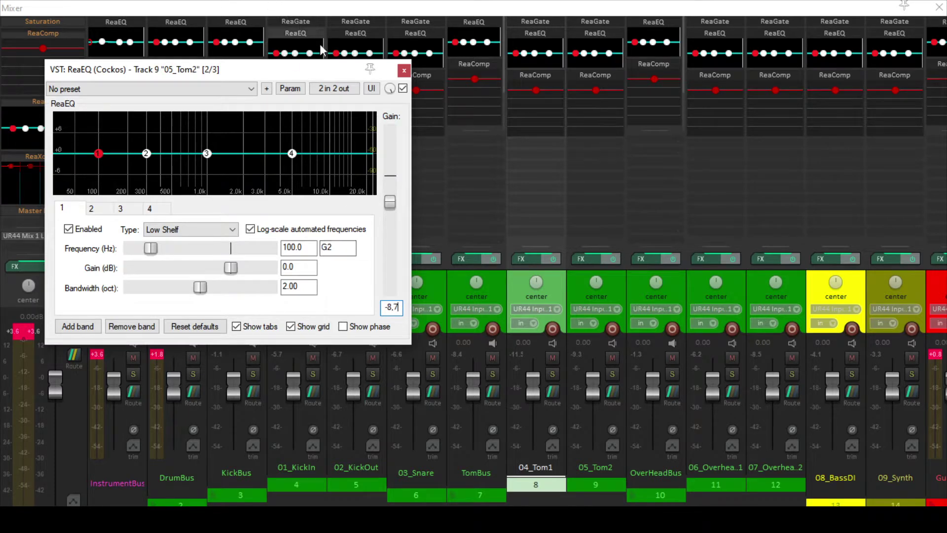
{"action": "left_click", "coordinate": [403, 71]}
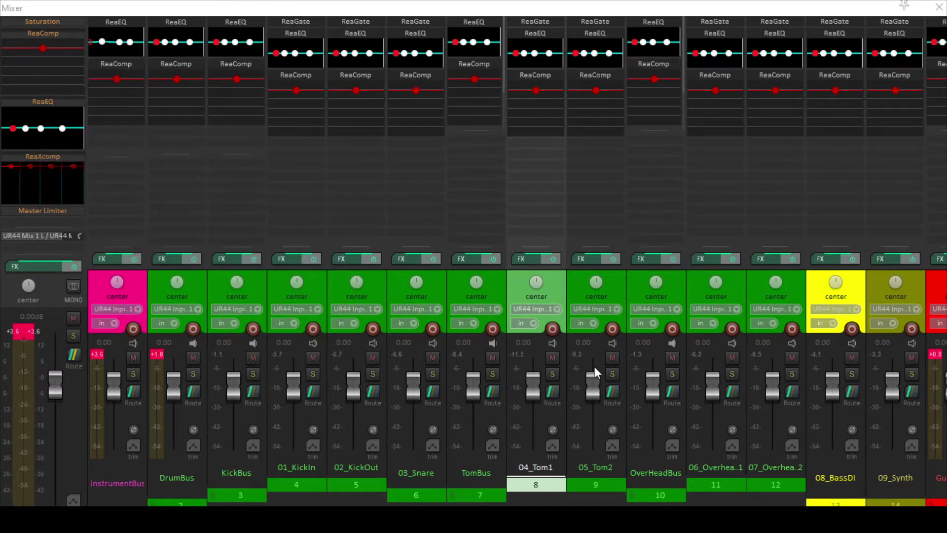
Select track 06_Overhead1 and set its ReaEQ overall gain to -11.8 dB
{"action": "left_click", "coordinate": [635, 287]}
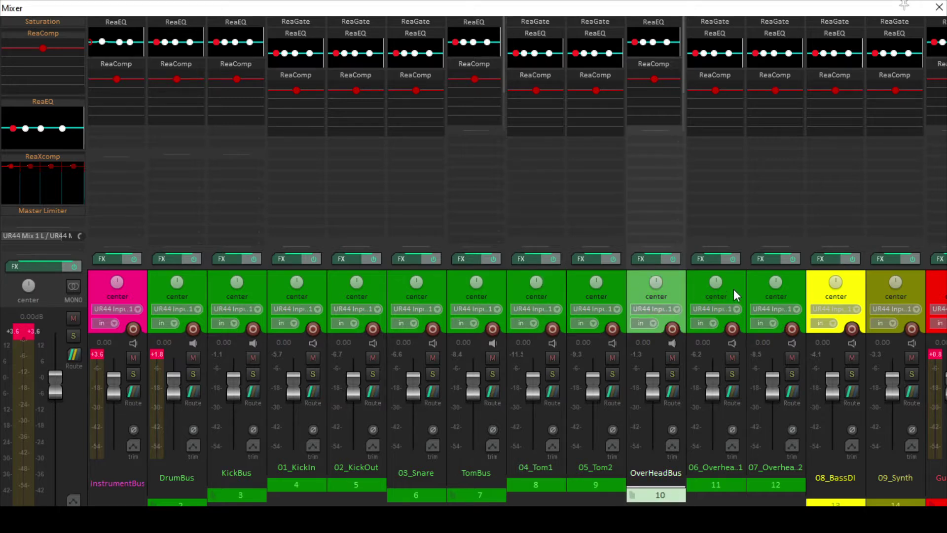
{"action": "left_click", "coordinate": [733, 289]}
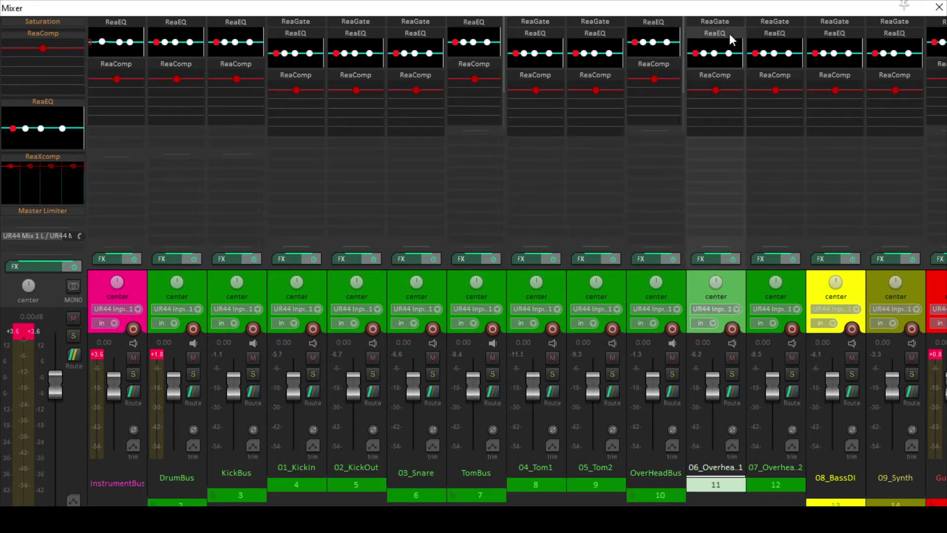
{"action": "left_click", "coordinate": [715, 33]}
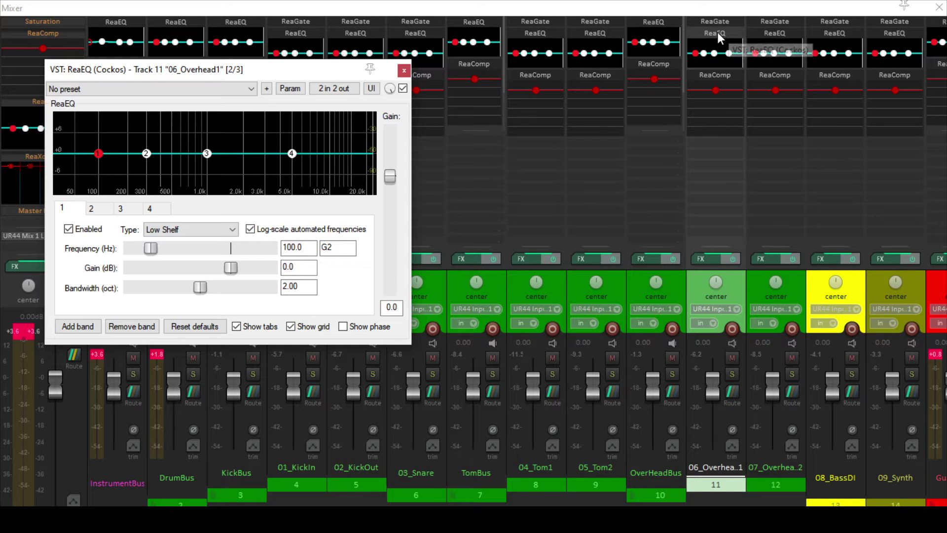
{"action": "double_click", "coordinate": [388, 306]}
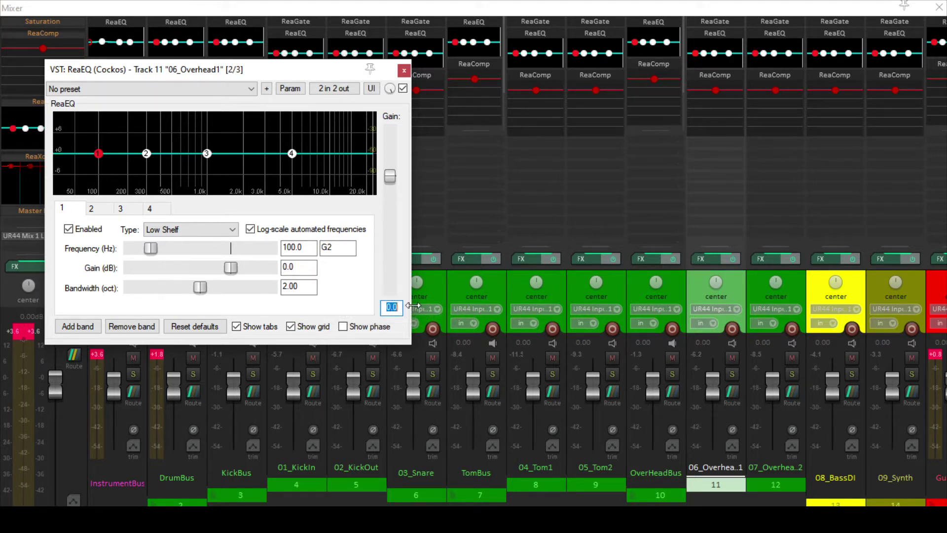
{"action": "type", "text": "-12."}
{"action": "key", "text": "BackSpace"}
{"action": "type", "text": "11.8"}
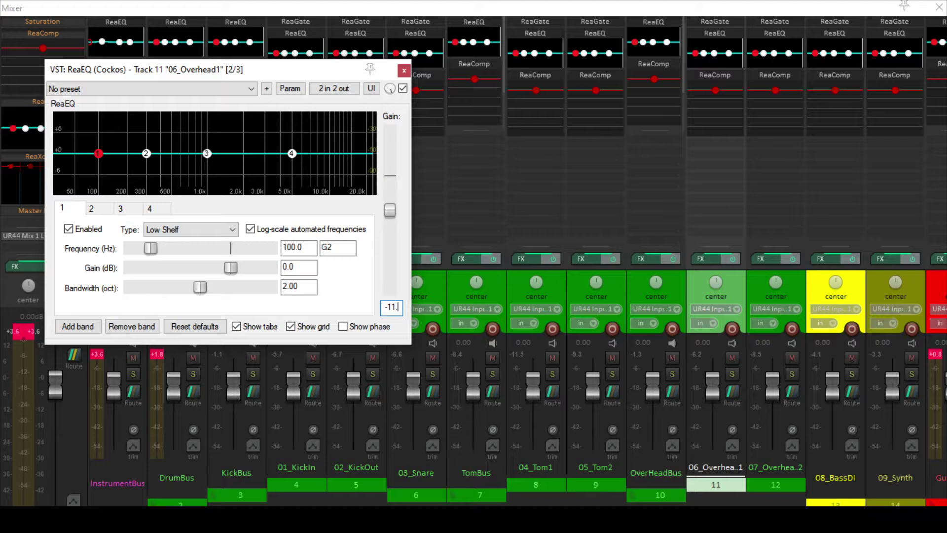
{"action": "left_click", "coordinate": [404, 71]}
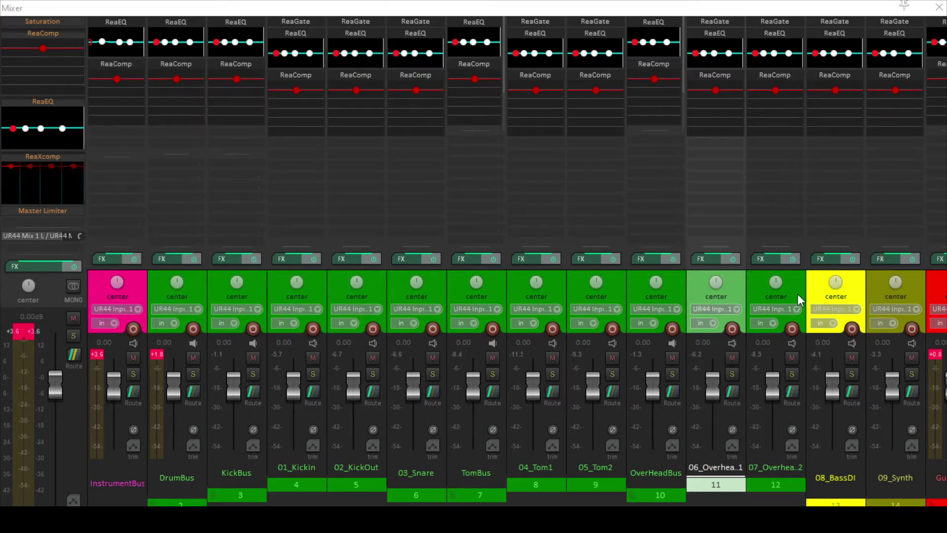
Set the ReaEQ overall gain on track 07_Overhead2 to -9.5 dB and close the plugin
{"action": "left_click", "coordinate": [763, 34]}
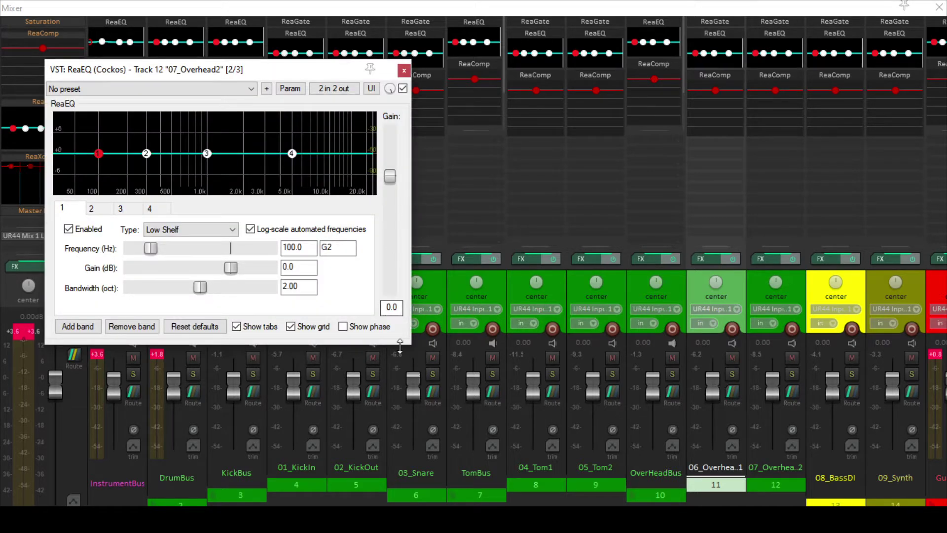
{"action": "double_click", "coordinate": [388, 308]}
{"action": "type", "text": "-"}
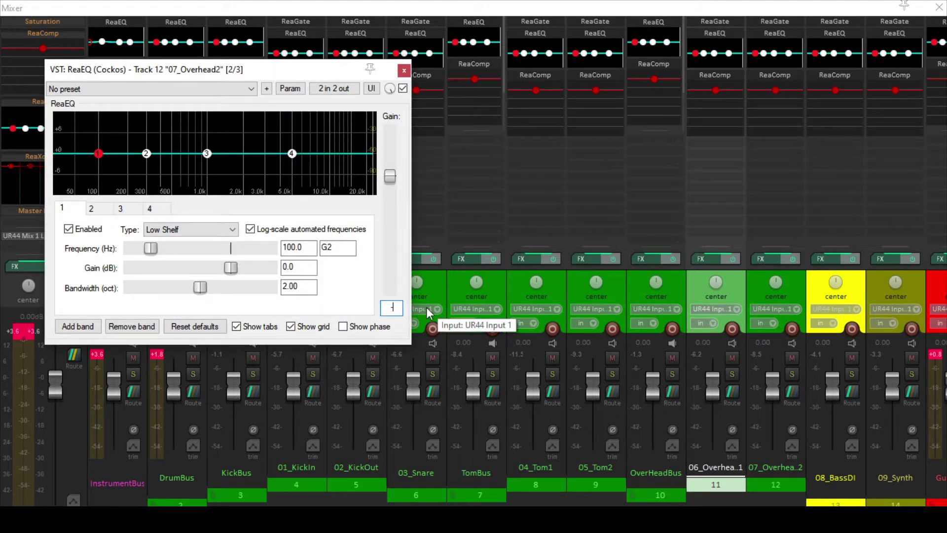
{"action": "type", "text": "9.65"}
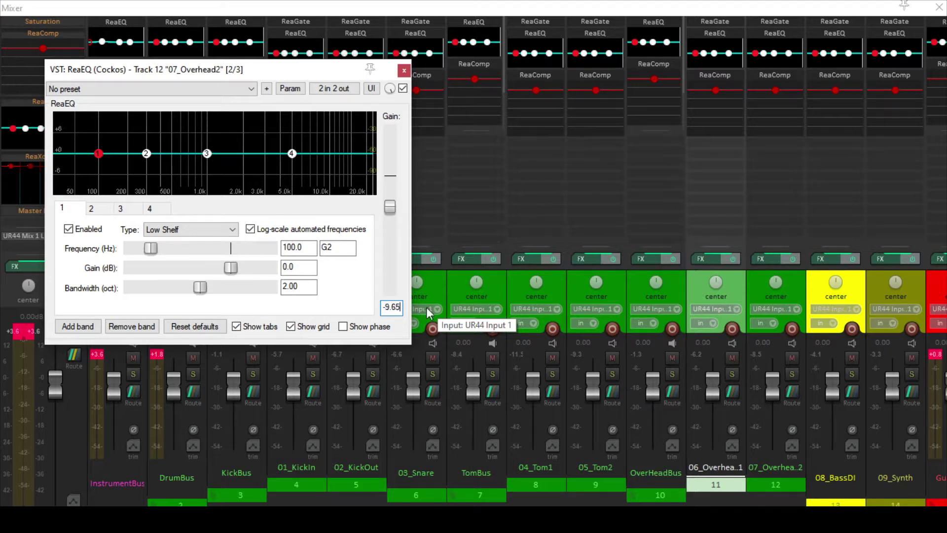
{"action": "key", "text": "BackSpace"}
{"action": "key", "text": "BackSpace"}
{"action": "type", "text": "5"}
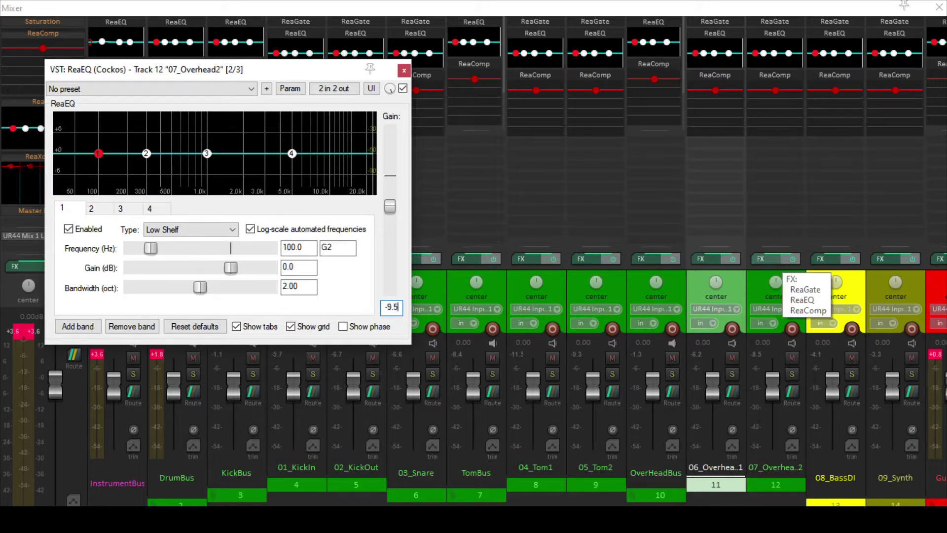
{"action": "left_click", "coordinate": [404, 70]}
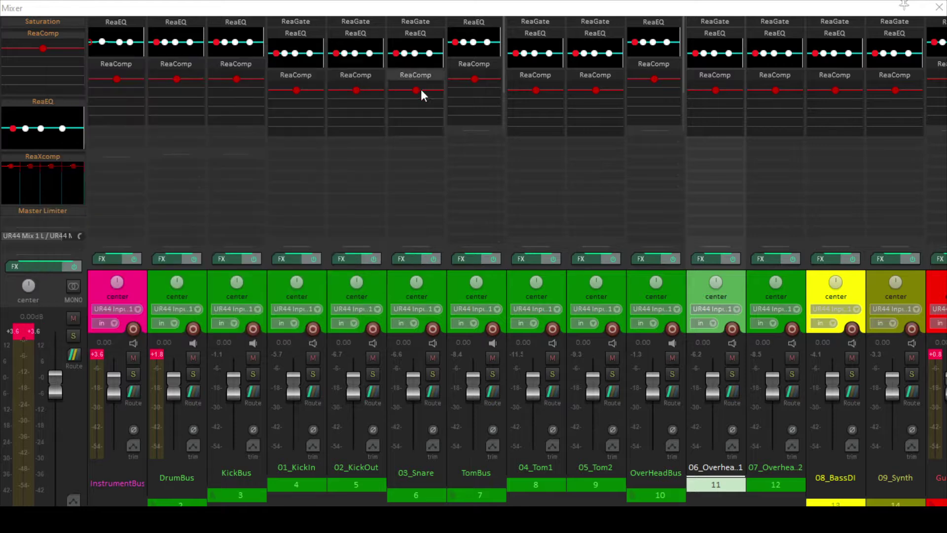
Select track 08_BassDI and set its ReaEQ overall gain to -13.9 dB
{"action": "left_click", "coordinate": [857, 277]}
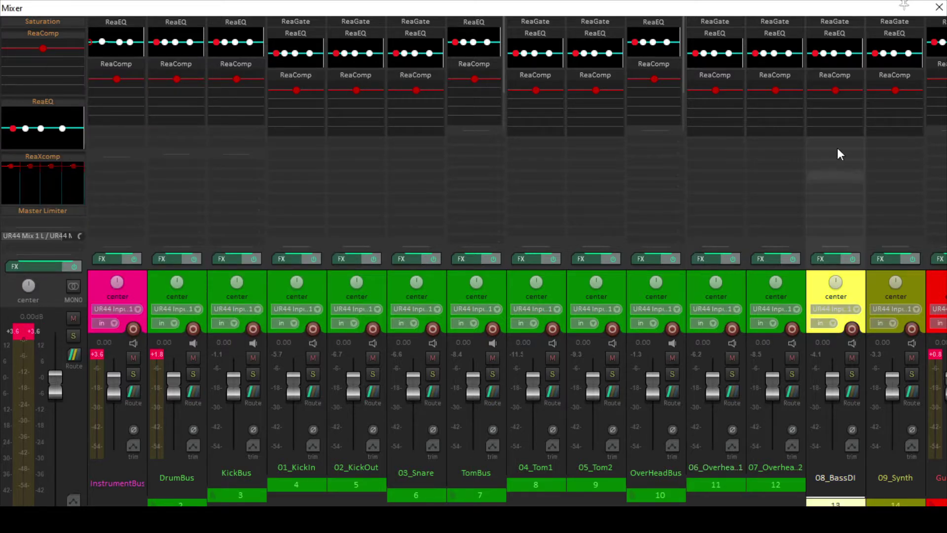
{"action": "left_click", "coordinate": [817, 31]}
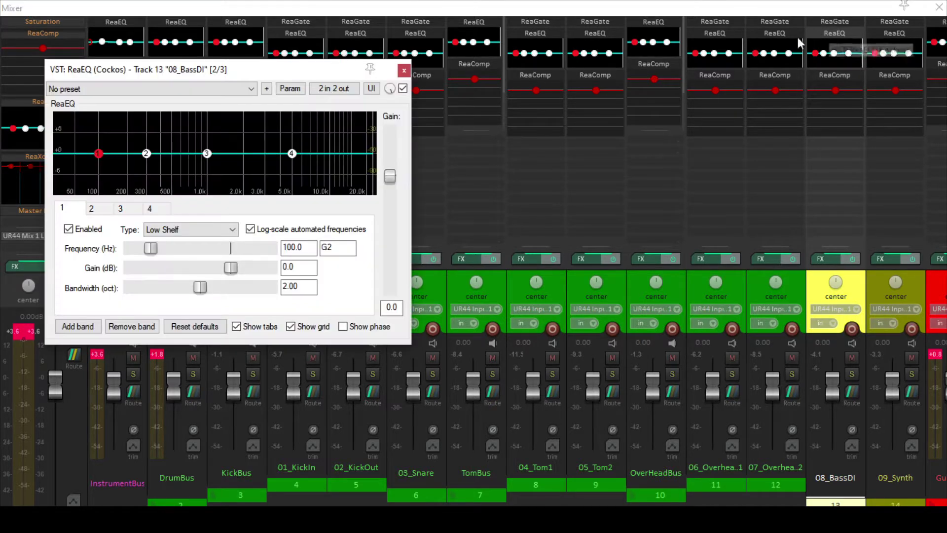
{"action": "left_click_drag", "start_coordinate": [387, 307], "coordinate": [409, 304]}
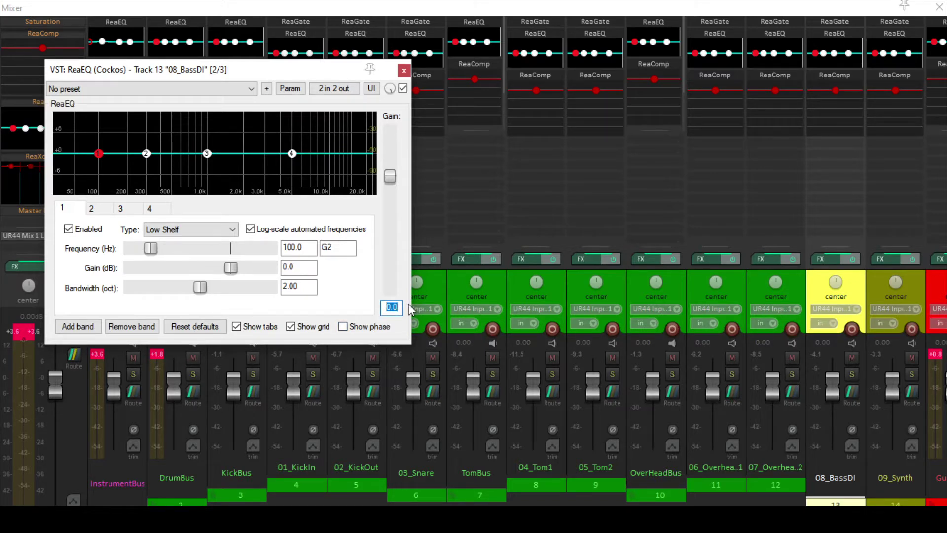
{"action": "type", "text": "-13"}
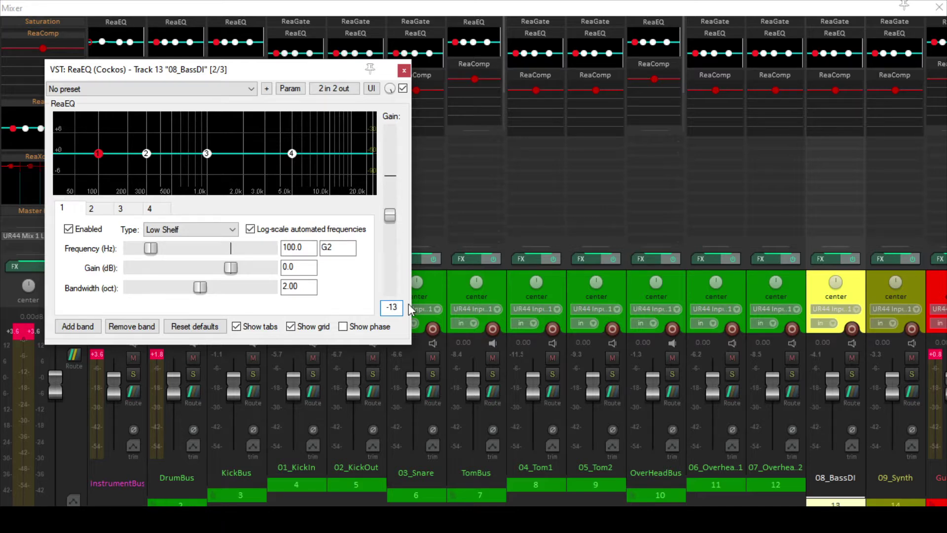
{"action": "type", "text": ".9"}
{"action": "left_click", "coordinate": [402, 71]}
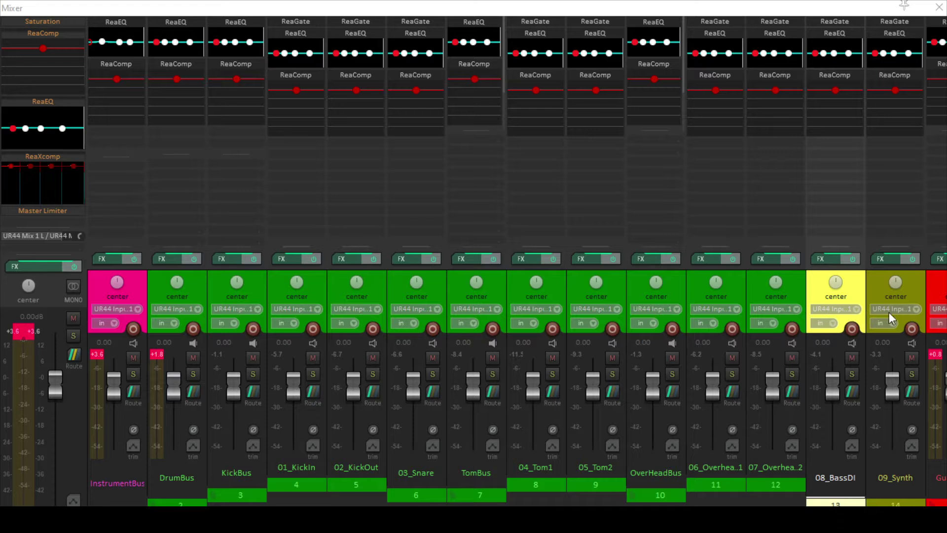
Select track 09_Synth and set its ReaEQ overall gain to -14.7 dB
{"action": "left_click", "coordinate": [910, 291]}
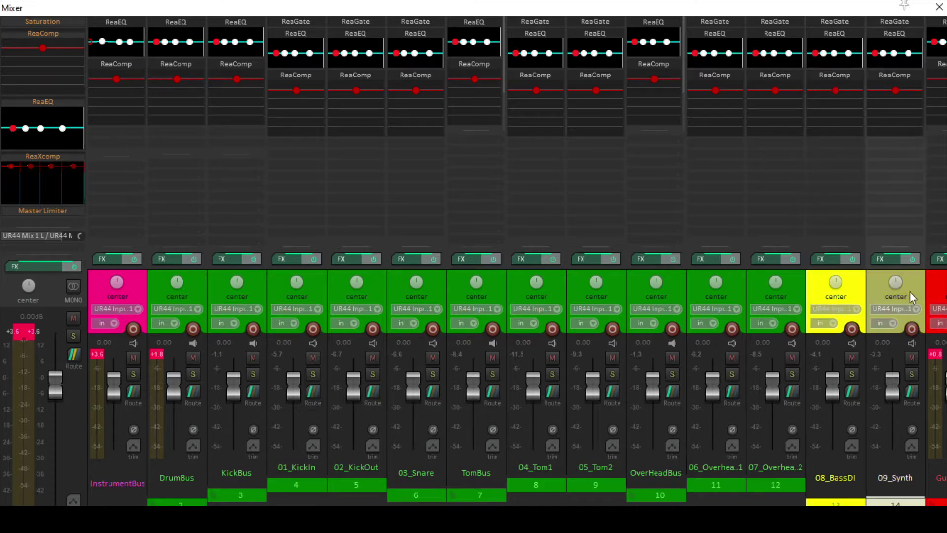
{"action": "left_click", "coordinate": [893, 34]}
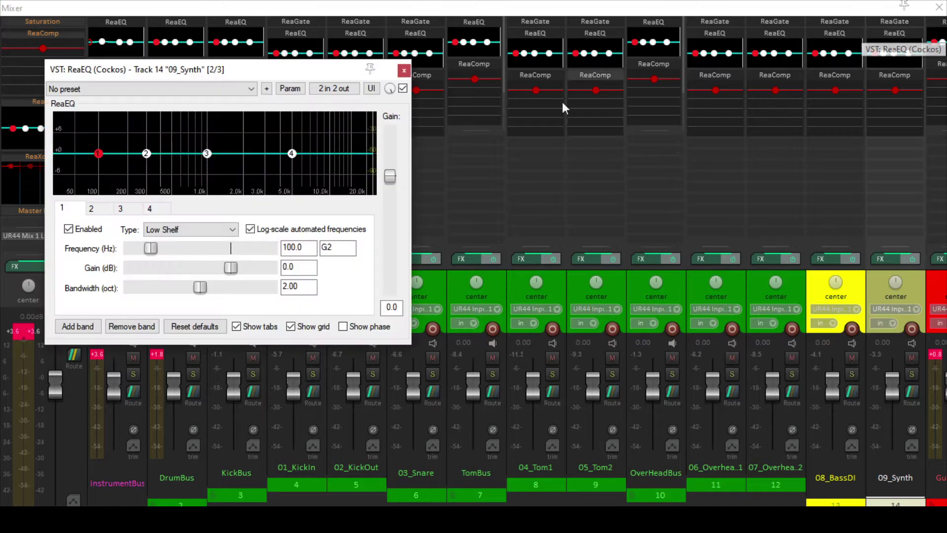
{"action": "double_click", "coordinate": [386, 307]}
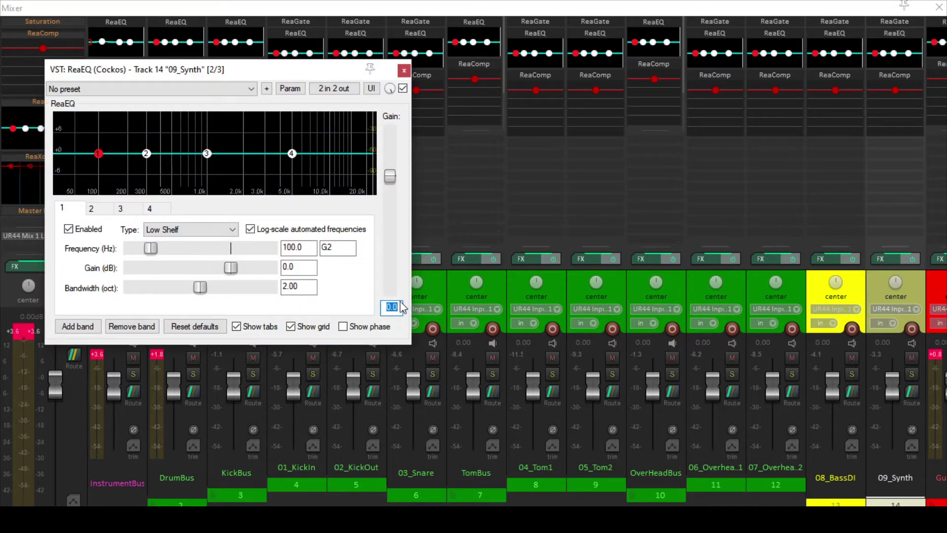
{"action": "type", "text": "-14.7"}
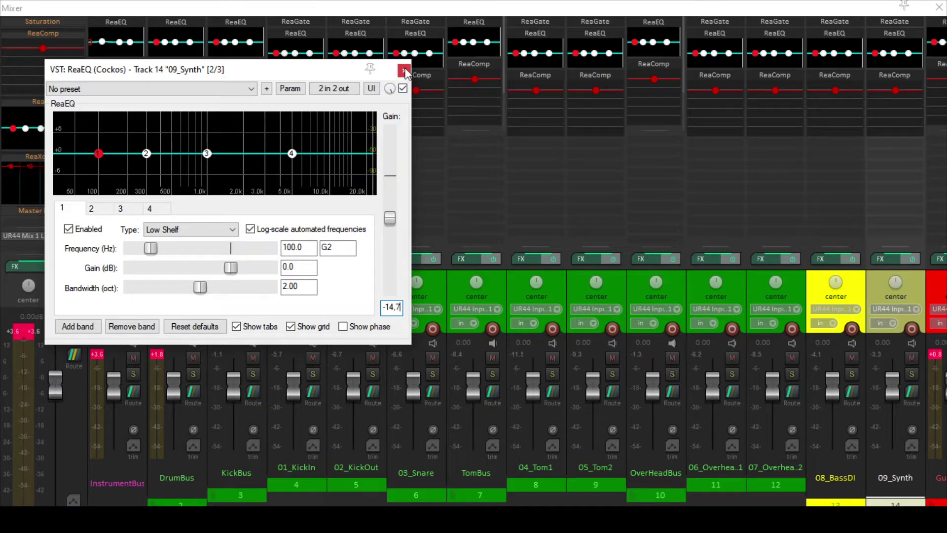
{"action": "left_click", "coordinate": [404, 70]}
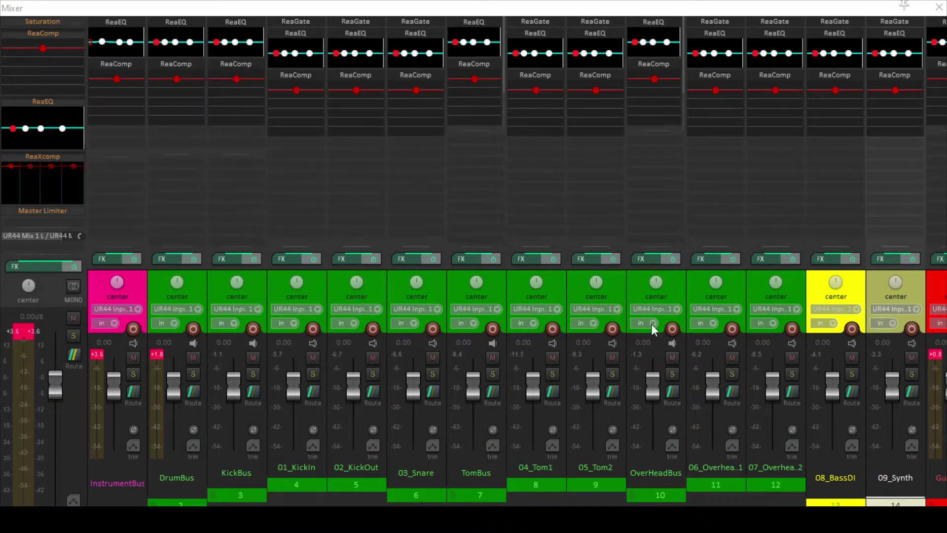
Select track 10_ElecGtrMic1 and set its ReaEQ overall gain to -13.1 dB
{"action": "scroll", "coordinate": [921, 289], "scroll_direction": "right", "scroll_amount": 8}
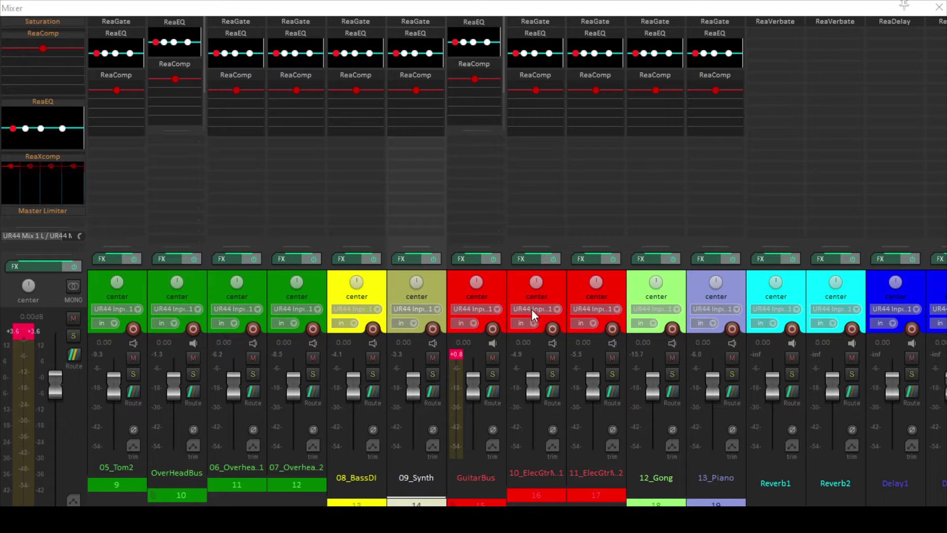
{"action": "left_click", "coordinate": [555, 289]}
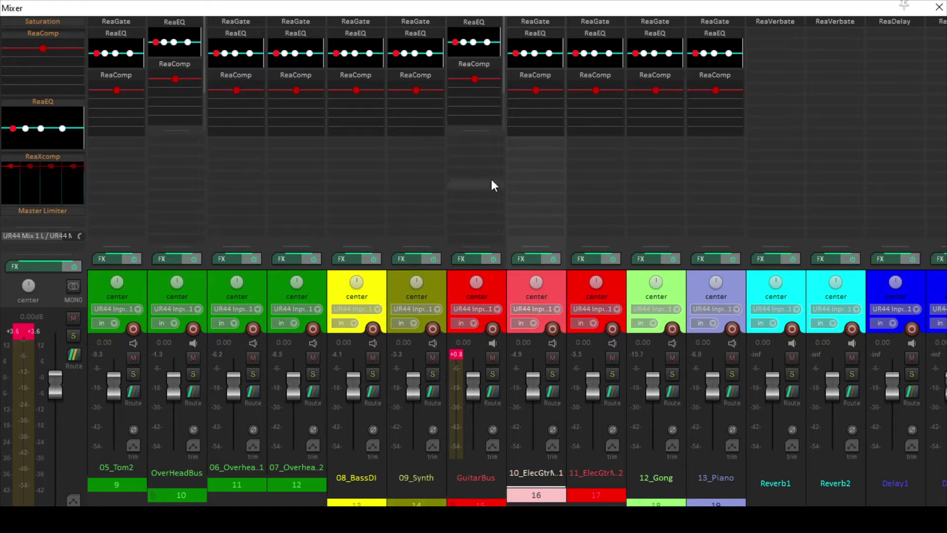
{"action": "left_click", "coordinate": [524, 36]}
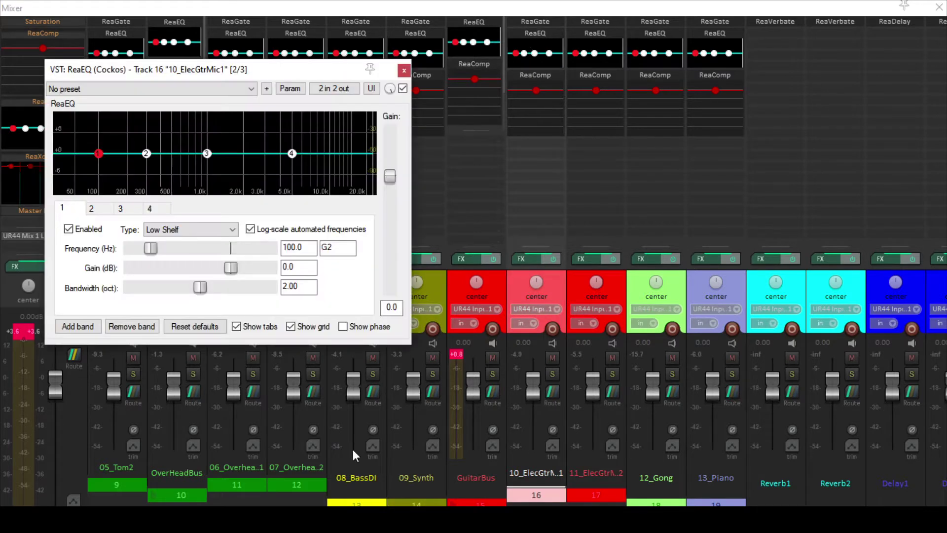
{"action": "double_click", "coordinate": [385, 306]}
{"action": "type", "text": "-13.1"}
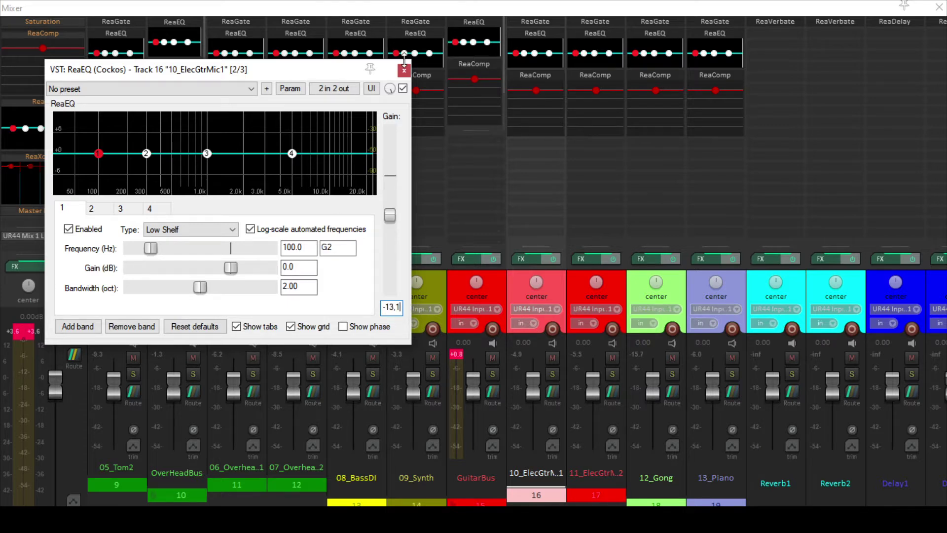
{"action": "left_click", "coordinate": [404, 71]}
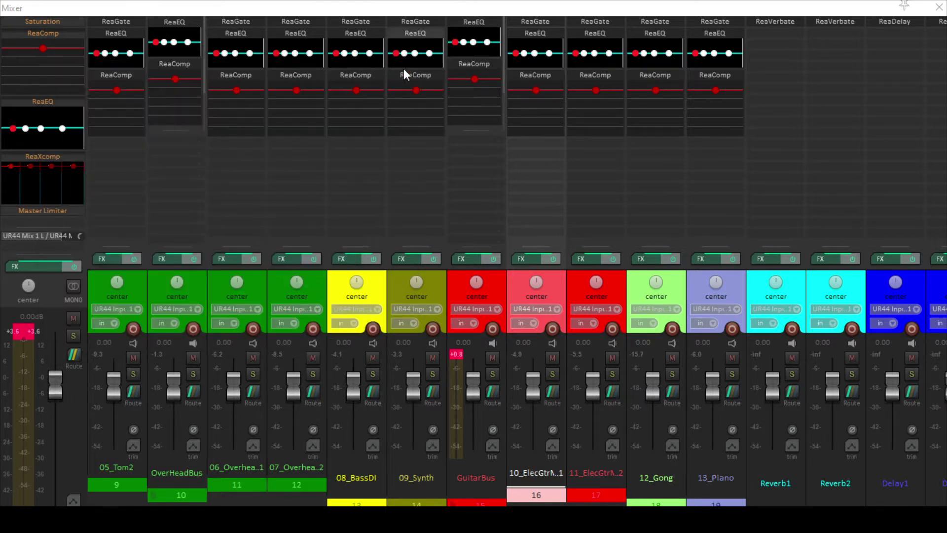
Select track 11_ElecGtrMic2 and set its ReaEQ overall gain to -12.5 dB
{"action": "left_click", "coordinate": [616, 286]}
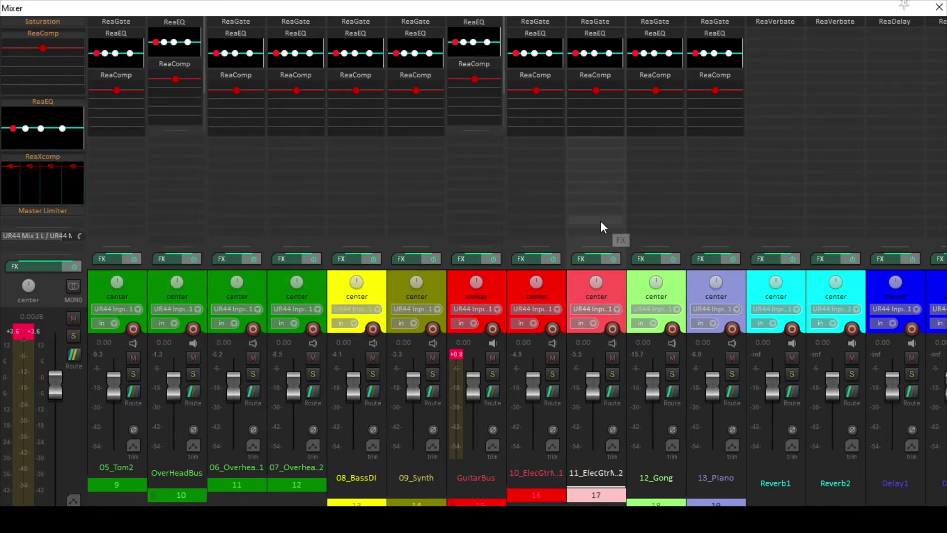
{"action": "left_click", "coordinate": [591, 34]}
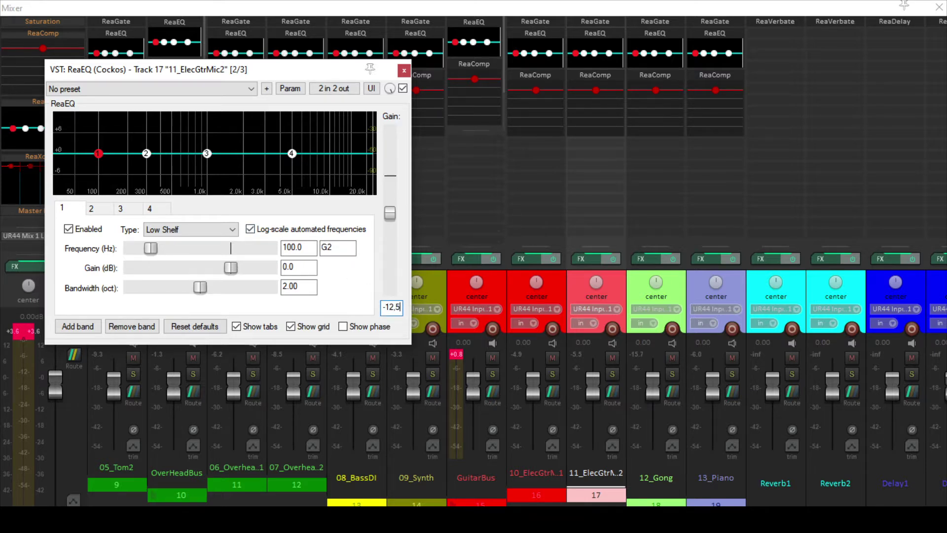
{"action": "left_click", "coordinate": [402, 74]}
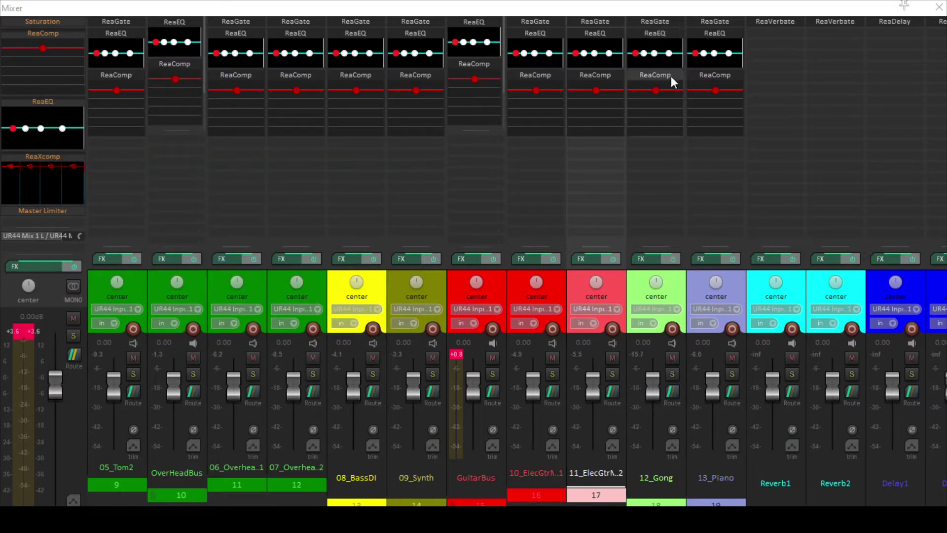
Set the overall output gain of the ReaEQ on track 12_Gong to -2.7 dB
{"action": "left_click", "coordinate": [656, 33]}
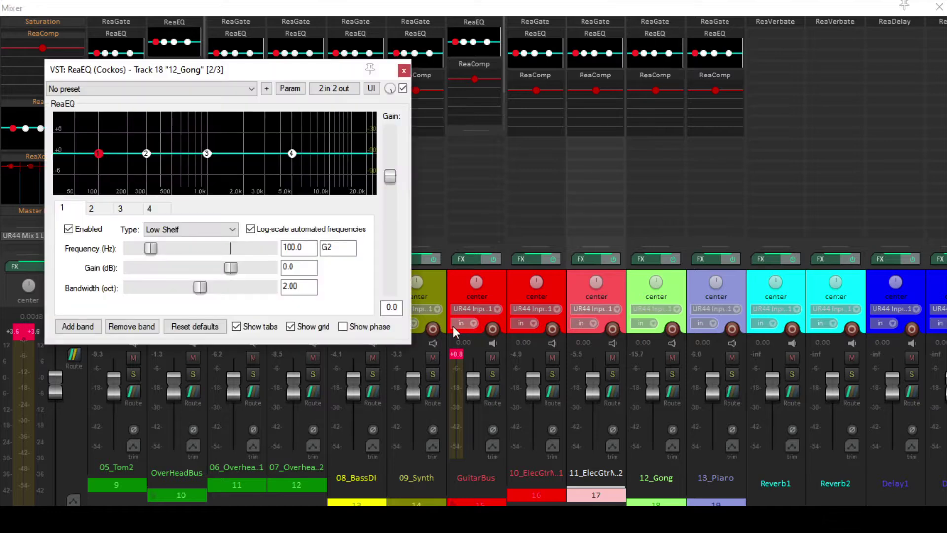
{"action": "double_click", "coordinate": [388, 305]}
{"action": "type", "text": "-2."}
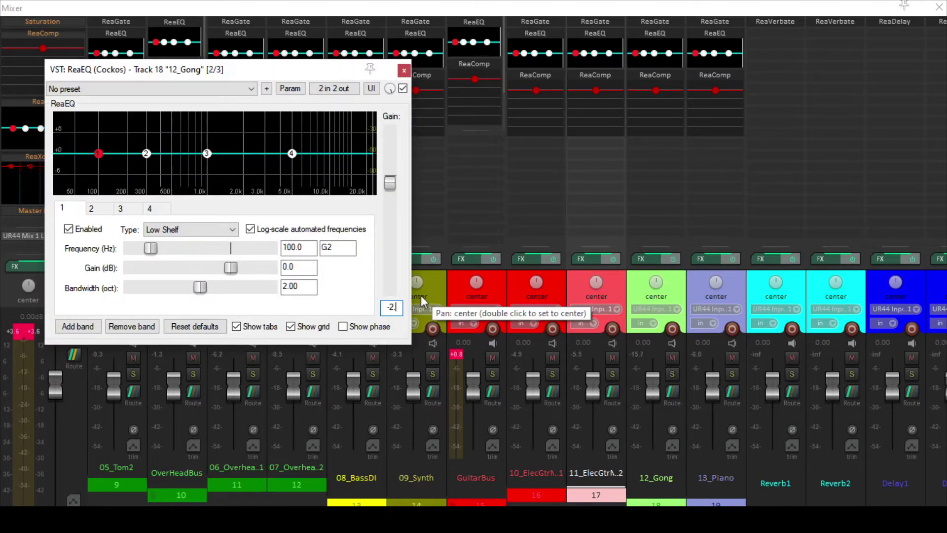
{"action": "key", "text": "Return"}
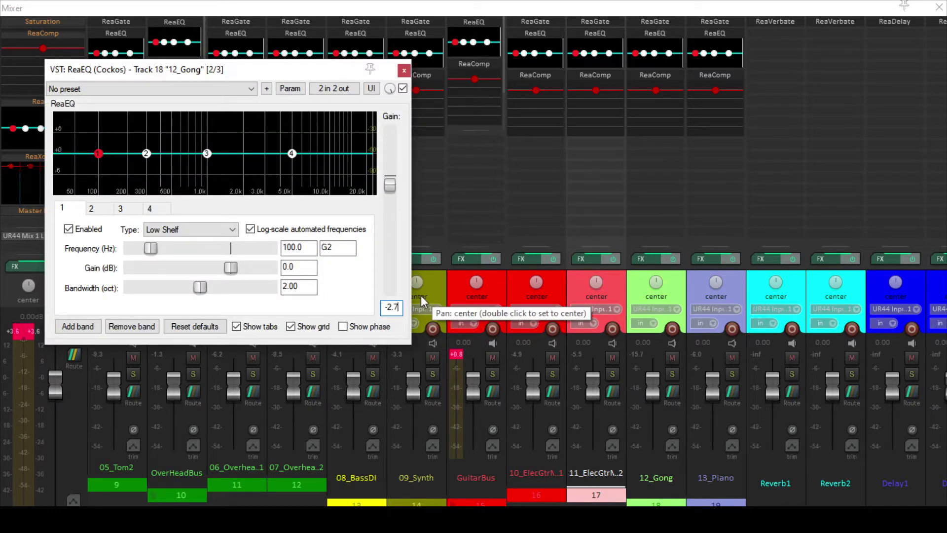
Adjust the overall output gain of the ReaEQ on track 13_Piano
{"action": "left_click", "coordinate": [404, 71]}
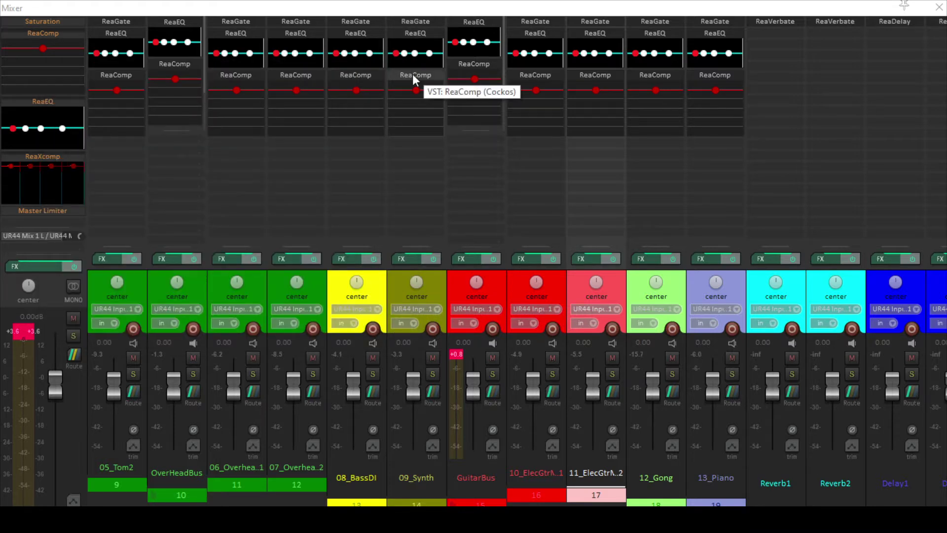
{"action": "left_click", "coordinate": [709, 34]}
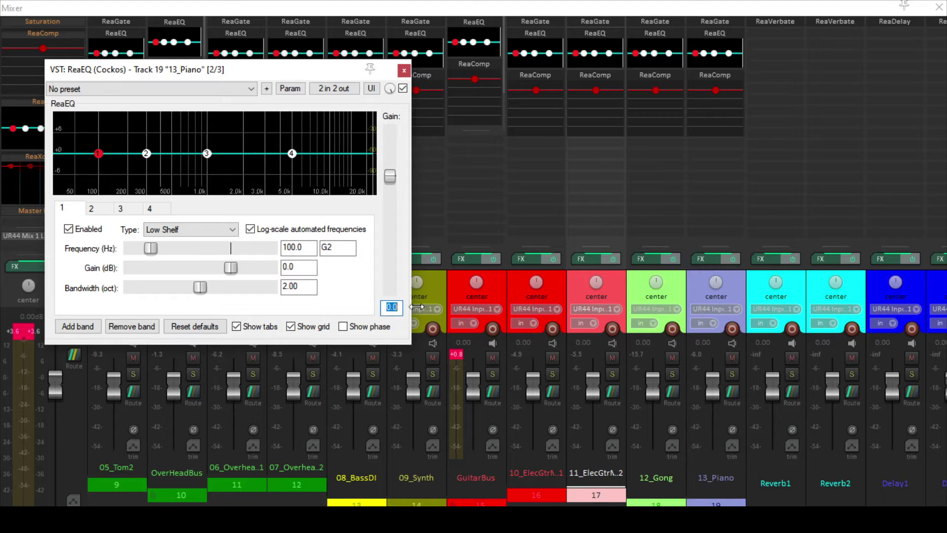
{"action": "left_click", "coordinate": [405, 72]}
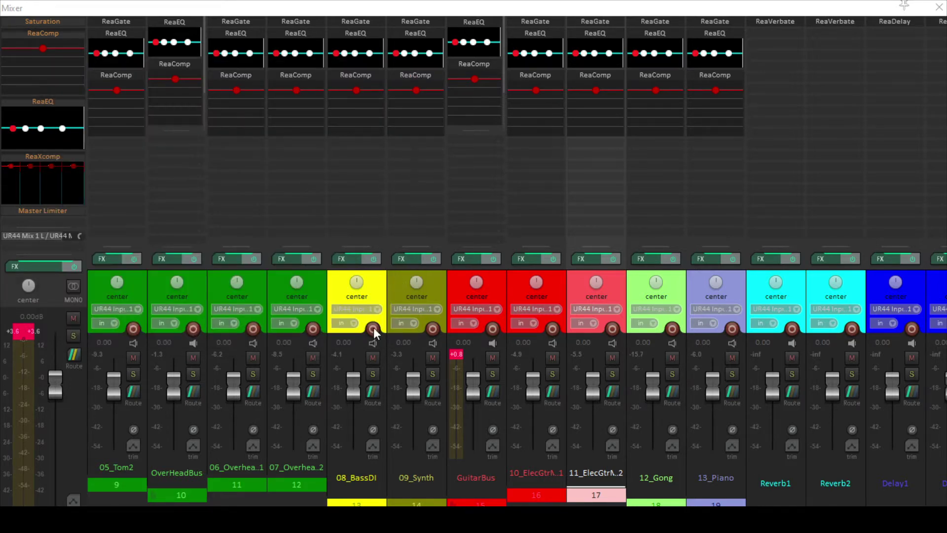
Play the song through and examine the peak levels of all tracks and buses in the mixer
{"action": "key", "text": "space"}
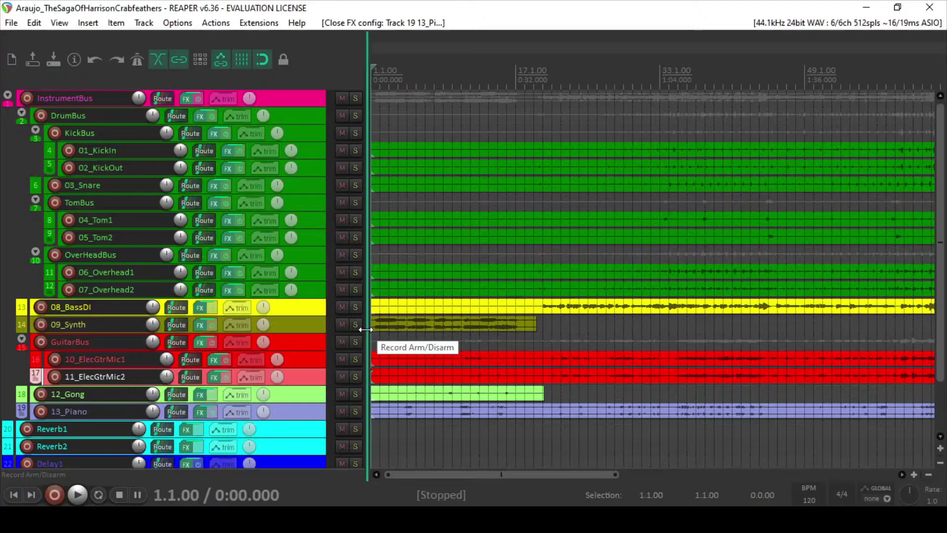
{"action": "key", "text": "ctrl+m"}
{"action": "key", "text": "space"}
{"action": "key", "text": "ctrl+m"}
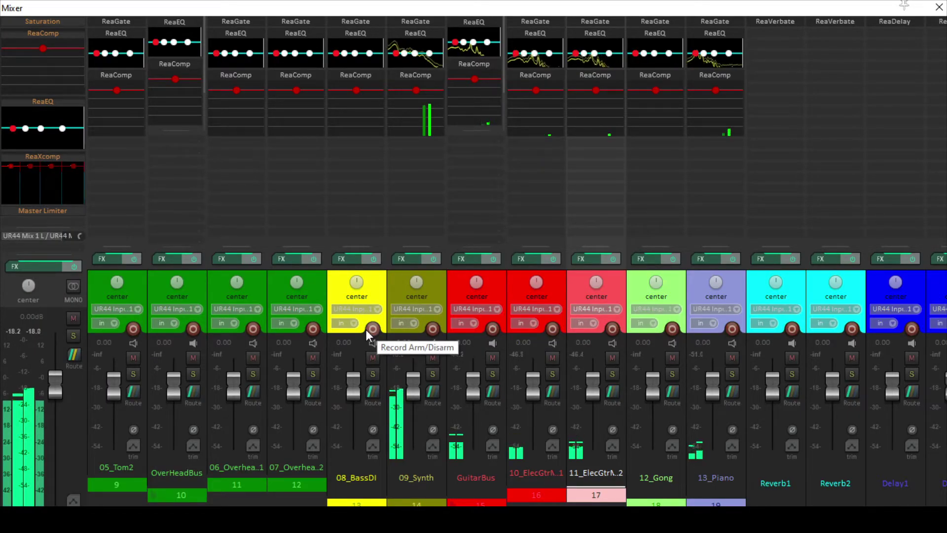
{"action": "scroll", "coordinate": [311, 277], "scroll_direction": "right", "scroll_amount": 1}
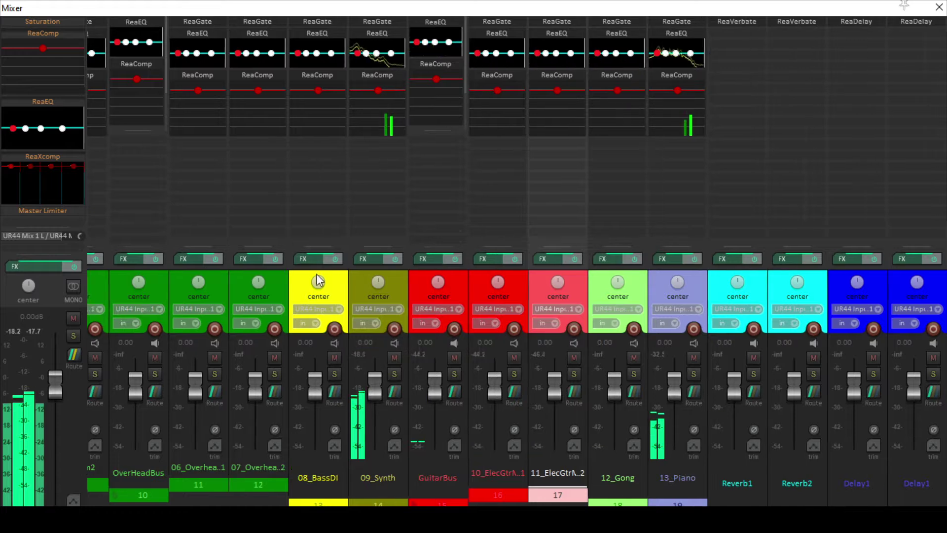
{"action": "scroll", "coordinate": [292, 279], "scroll_direction": "left", "scroll_amount": 5}
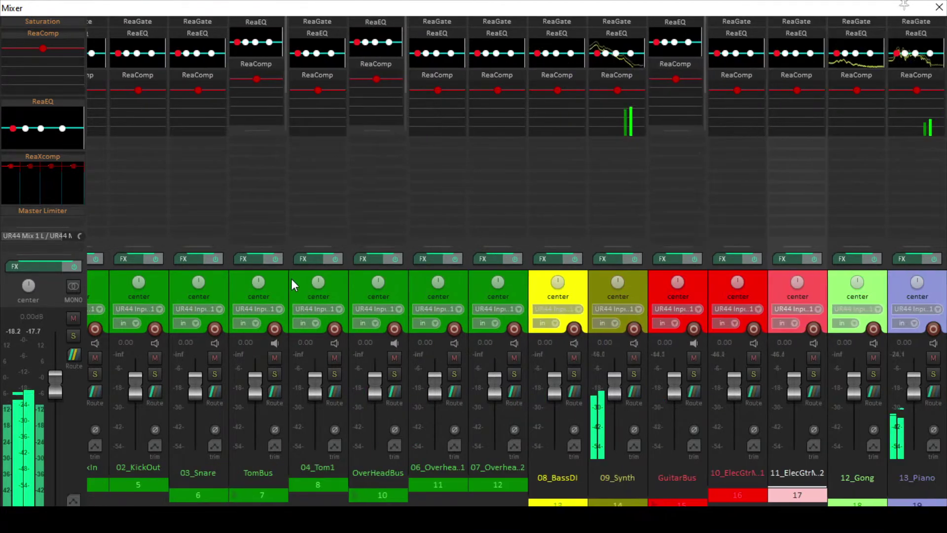
{"action": "scroll", "coordinate": [230, 280], "scroll_direction": "left", "scroll_amount": 4}
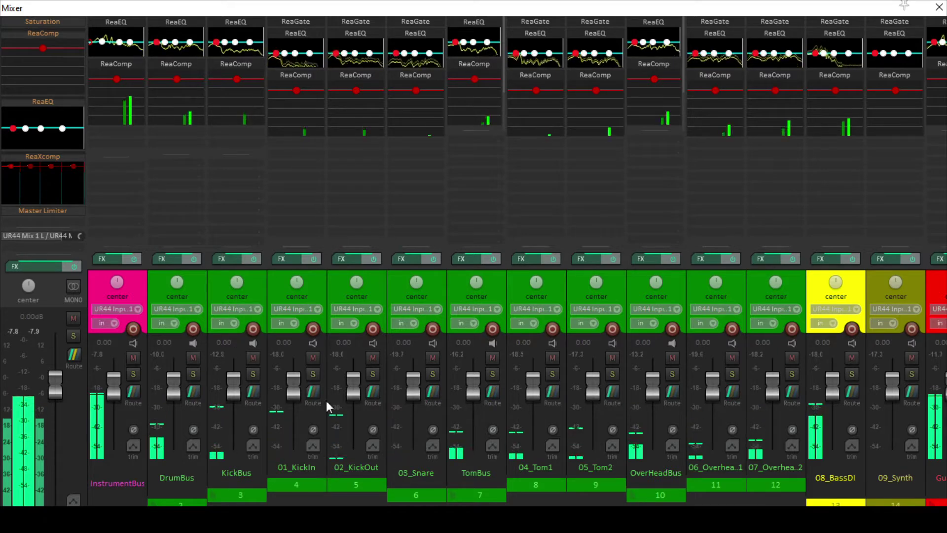
{"action": "scroll", "coordinate": [450, 285], "scroll_direction": "right", "scroll_amount": 4}
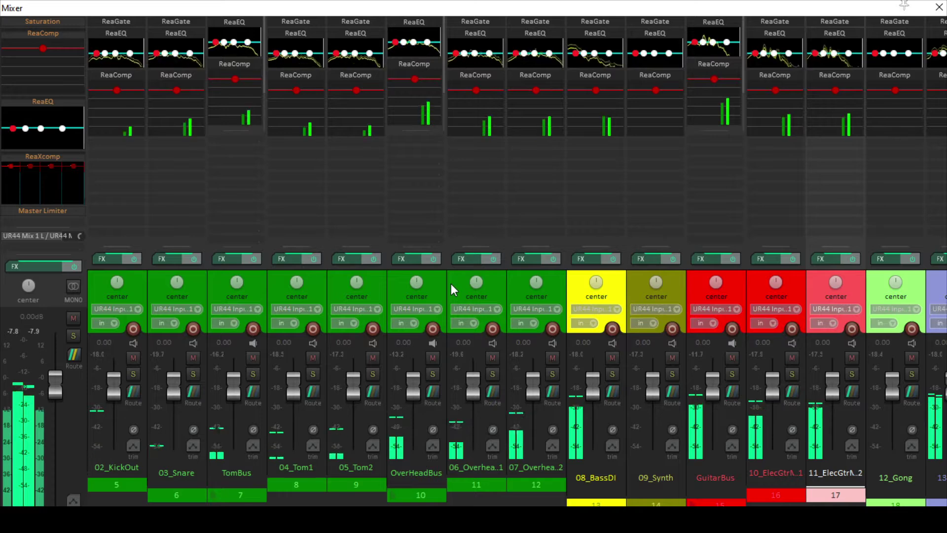
{"action": "scroll", "coordinate": [448, 283], "scroll_direction": "right", "scroll_amount": 3}
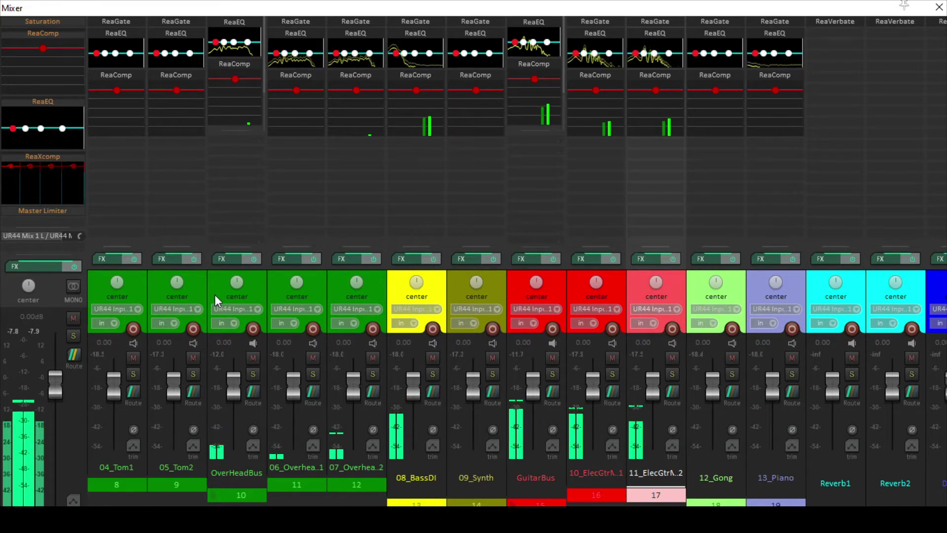
{"action": "scroll", "coordinate": [214, 294], "scroll_direction": "right", "scroll_amount": 2}
{"action": "scroll", "coordinate": [214, 295], "scroll_direction": "left", "scroll_amount": 4}
{"action": "scroll", "coordinate": [214, 295], "scroll_direction": "left", "scroll_amount": 5}
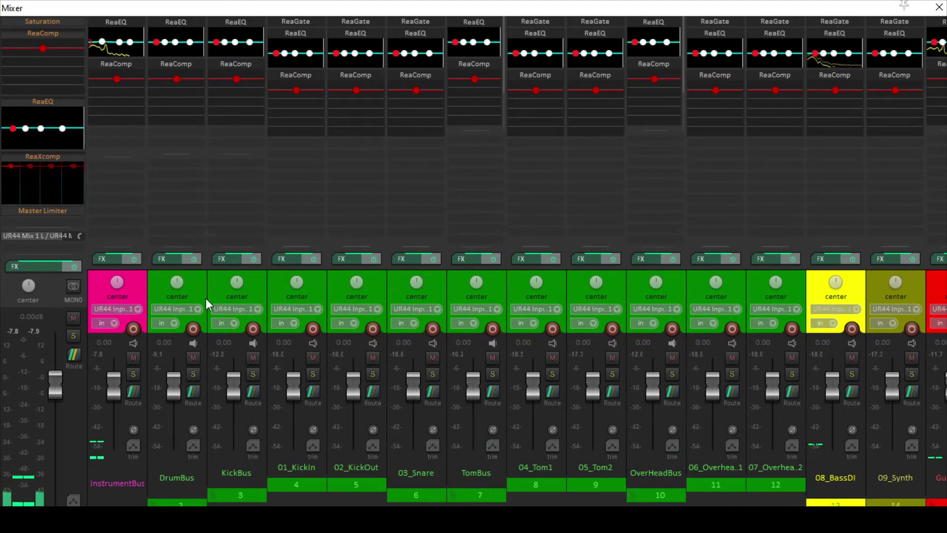
{"action": "key", "text": "ctrl+m"}
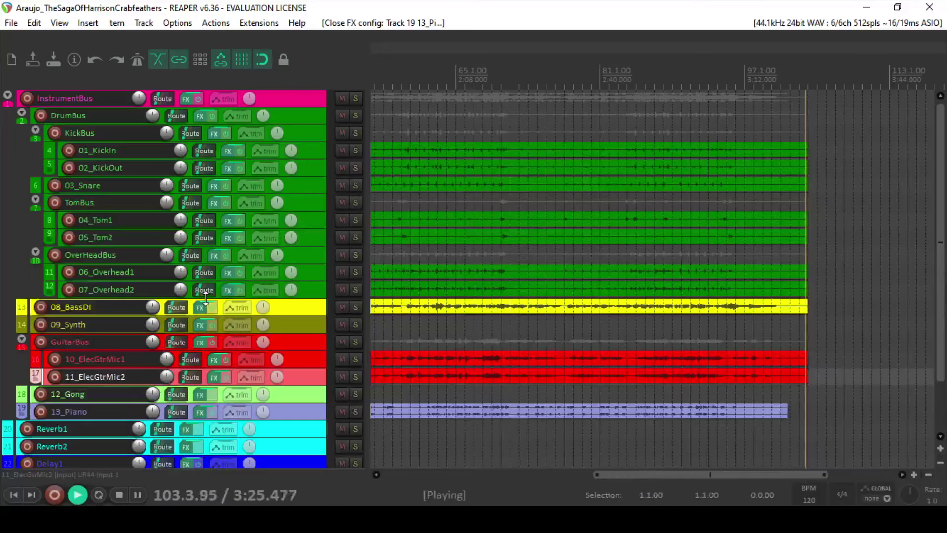
{"action": "key", "text": "space"}
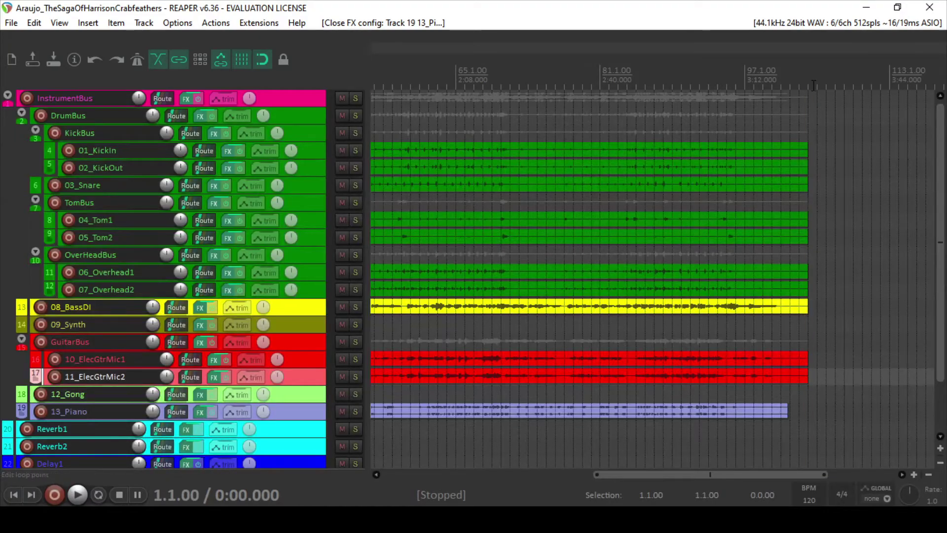
Make a time selection over the whole song from 1.1.00 to 104.1.00 and start playback
{"action": "left_click_drag", "start_coordinate": [811, 86], "coordinate": [247, 91]}
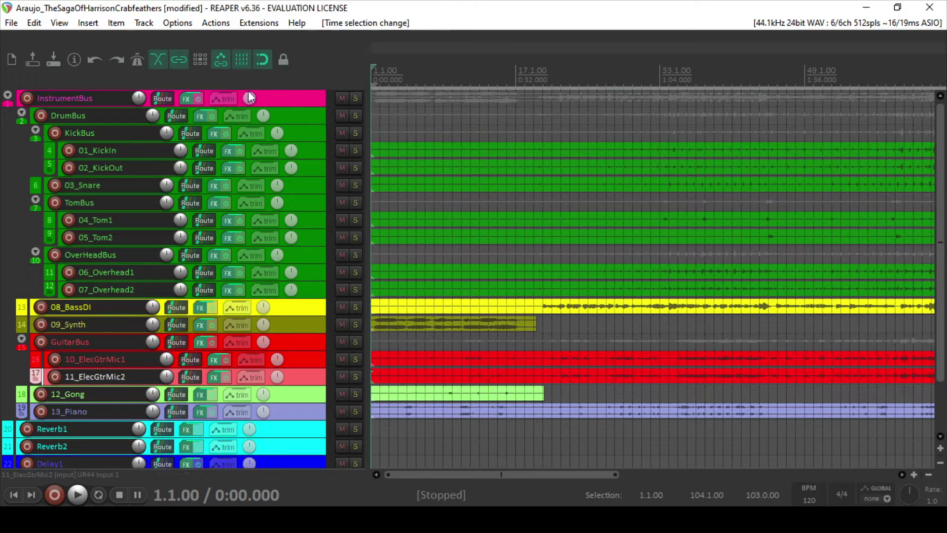
{"action": "key", "text": "space"}
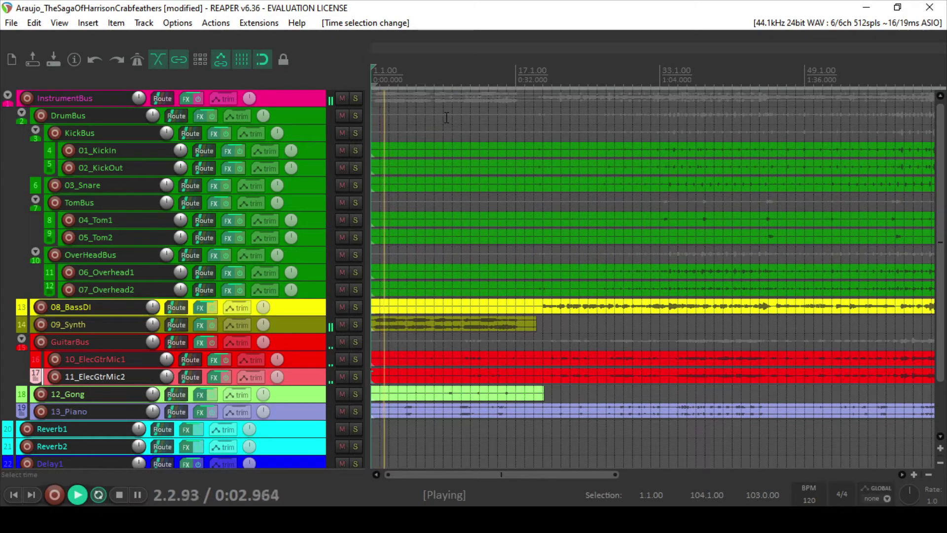
In the mixer, pan 06_Overhead1 100% left and 07_Overhead2 100% right
{"action": "key", "text": "ctrl+m"}
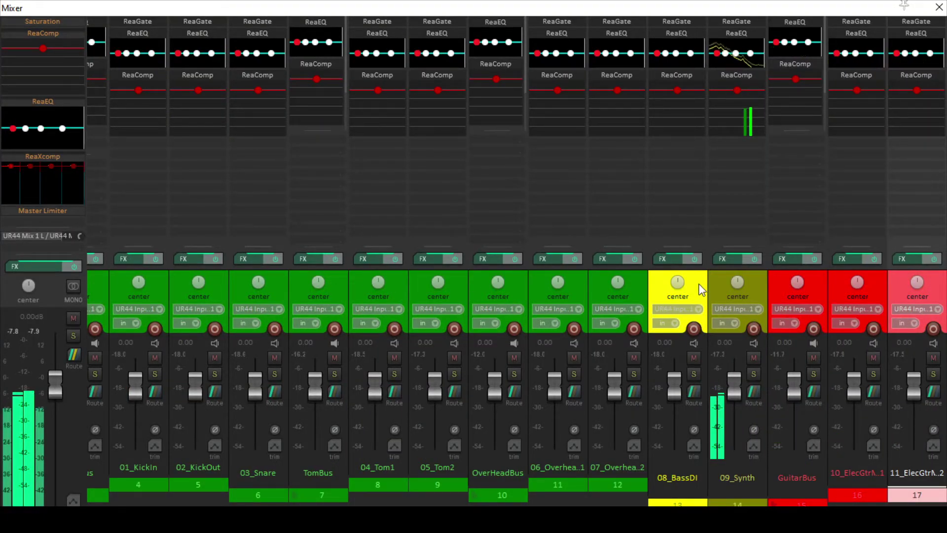
{"action": "scroll", "coordinate": [698, 283], "scroll_direction": "right", "scroll_amount": 6}
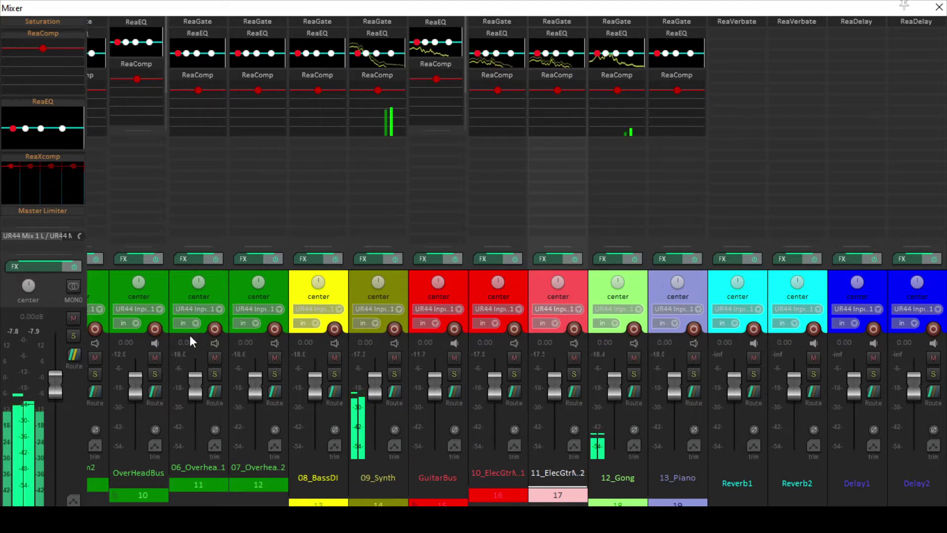
{"action": "left_click_drag", "start_coordinate": [195, 286], "coordinate": [195, 311]}
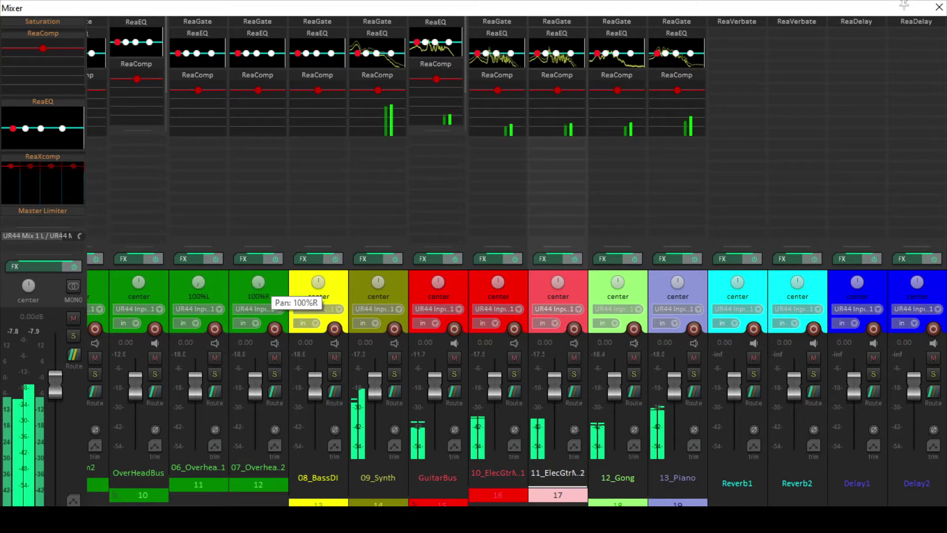
Pan 04_Tom1 52% left and 05_Tom2 32% right
{"action": "scroll", "coordinate": [117, 288], "scroll_direction": "left", "scroll_amount": 4}
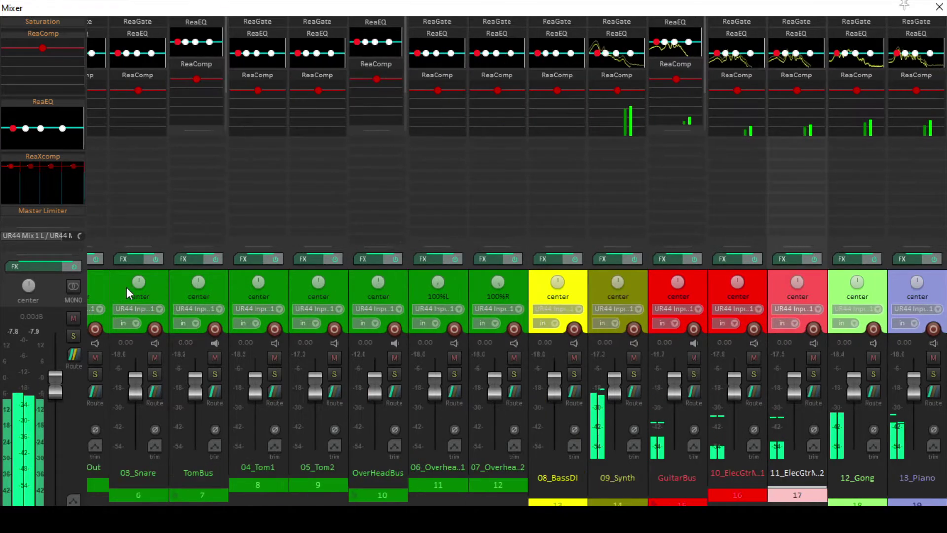
{"action": "left_click_drag", "start_coordinate": [258, 293], "coordinate": [259, 302]}
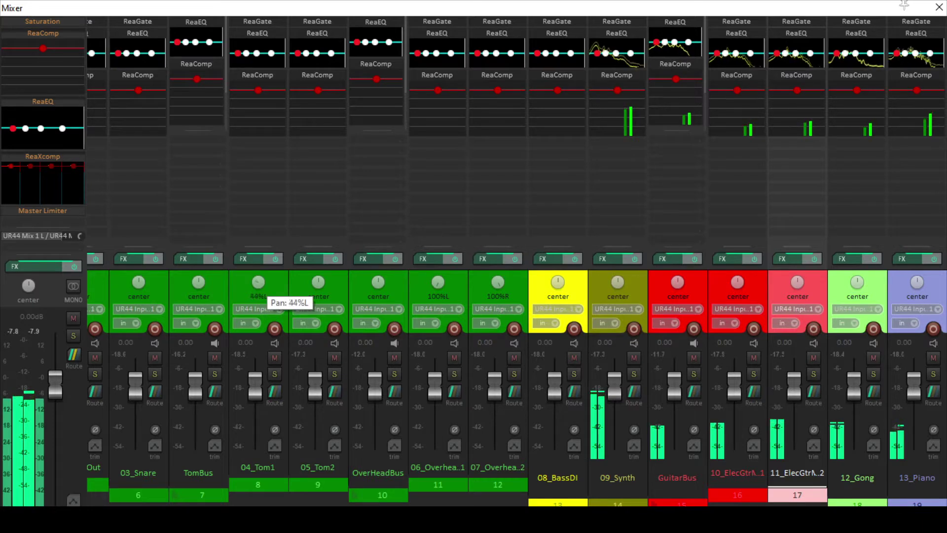
{"action": "left_click_drag", "start_coordinate": [318, 286], "coordinate": [318, 281]}
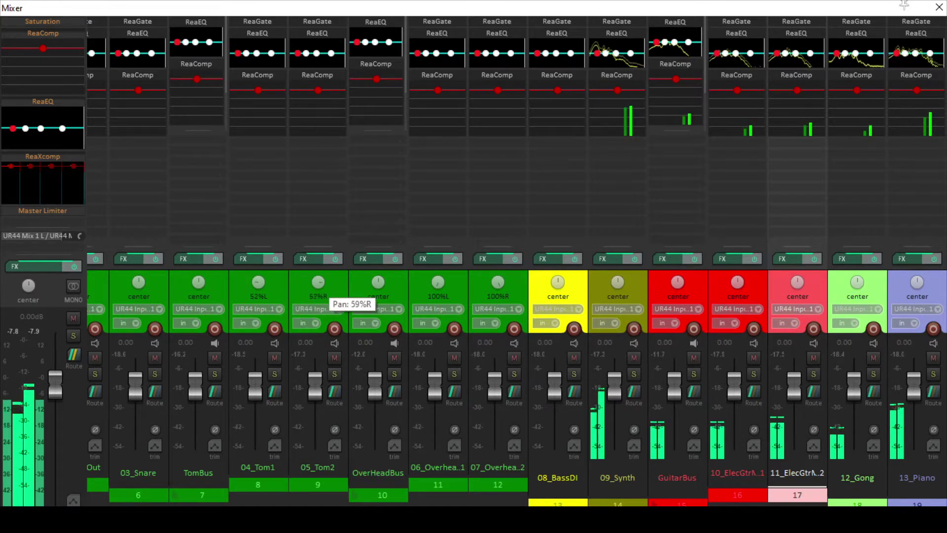
Solo 10_ElecGtrMic1 and 11_ElecGtrMic2 in turn to compare them, clearing each solo
{"action": "scroll", "coordinate": [231, 289], "scroll_direction": "right", "scroll_amount": 4}
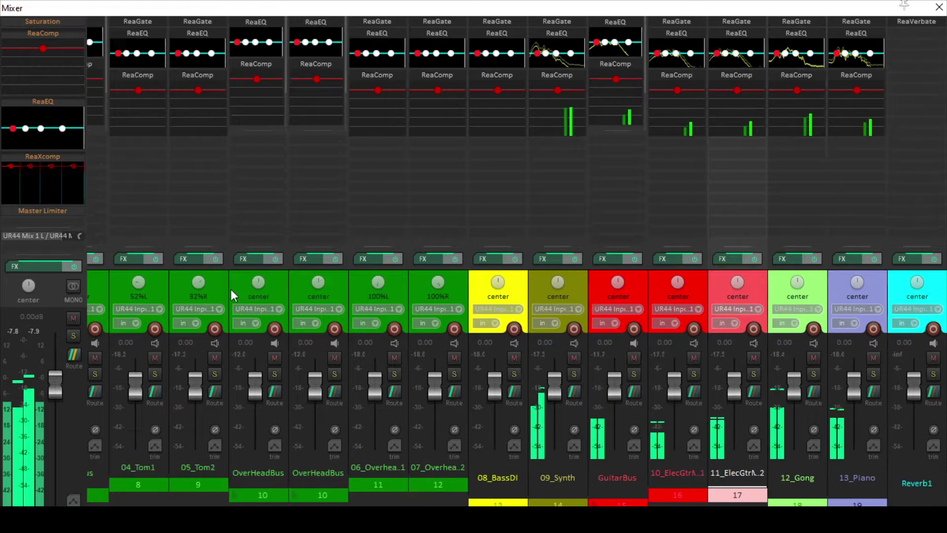
{"action": "scroll", "coordinate": [229, 288], "scroll_direction": "left", "scroll_amount": 9}
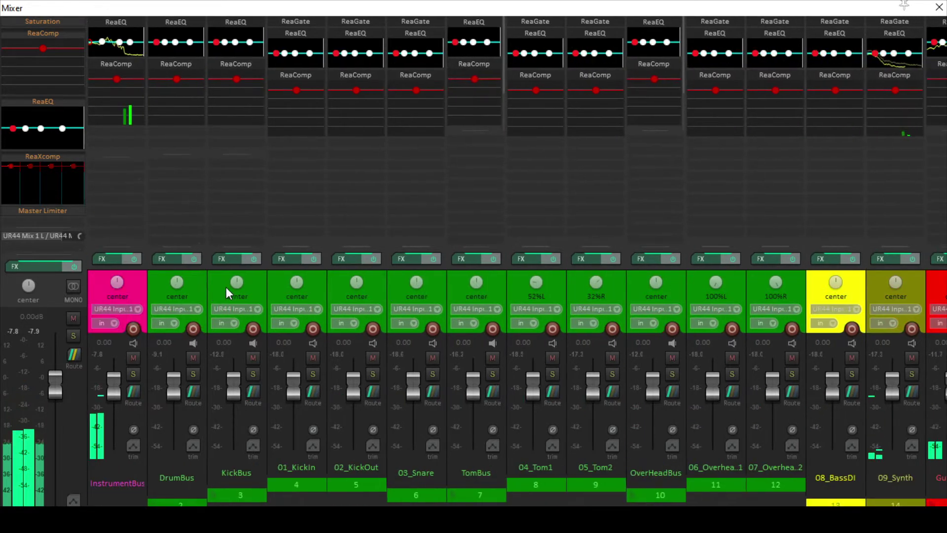
{"action": "scroll", "coordinate": [225, 287], "scroll_direction": "right", "scroll_amount": 9}
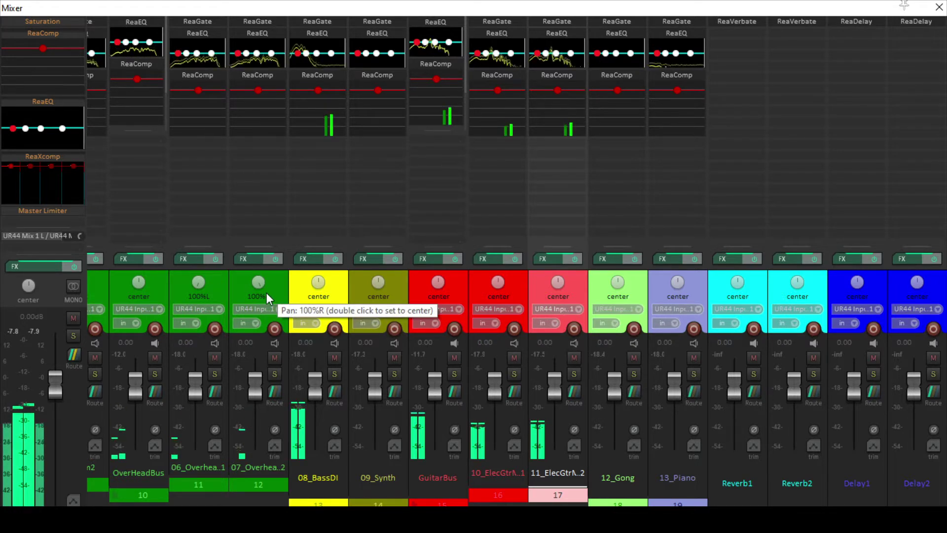
{"action": "left_click", "coordinate": [513, 374]}
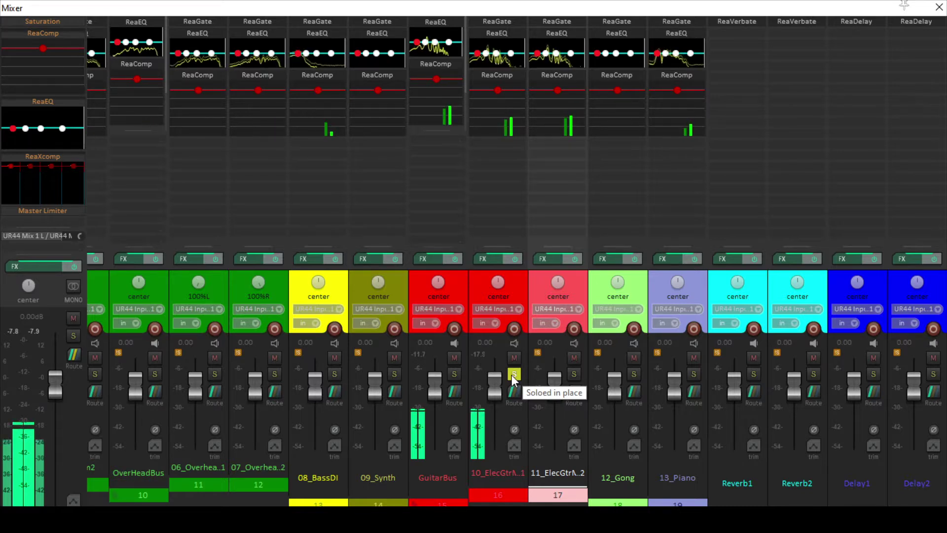
{"action": "left_click", "coordinate": [512, 374]}
{"action": "left_click", "coordinate": [573, 374]}
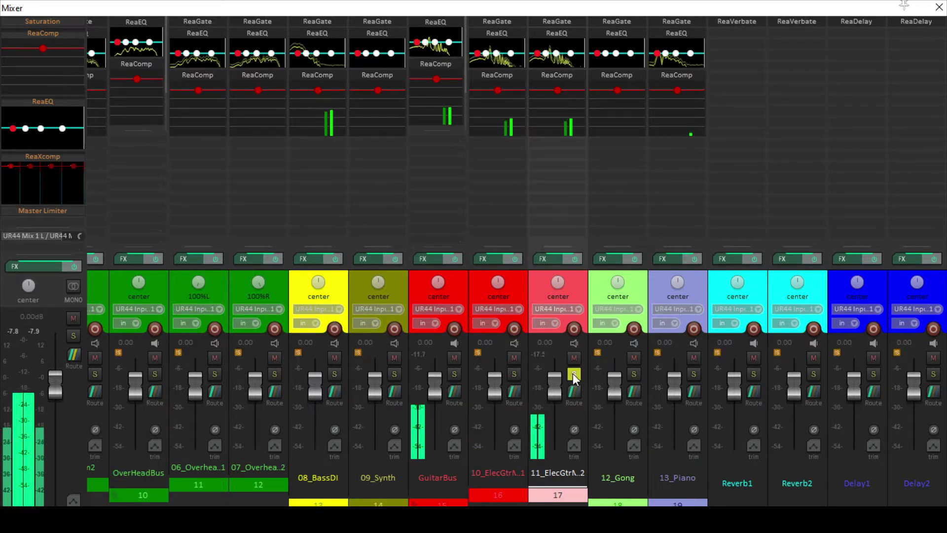
{"action": "left_click", "coordinate": [572, 373]}
Try panning 11_ElecGtrMic2 100% right and 10_ElecGtrMic1 100% left, checking the mix in mono
{"action": "left_click_drag", "start_coordinate": [555, 286], "coordinate": [557, 267]}
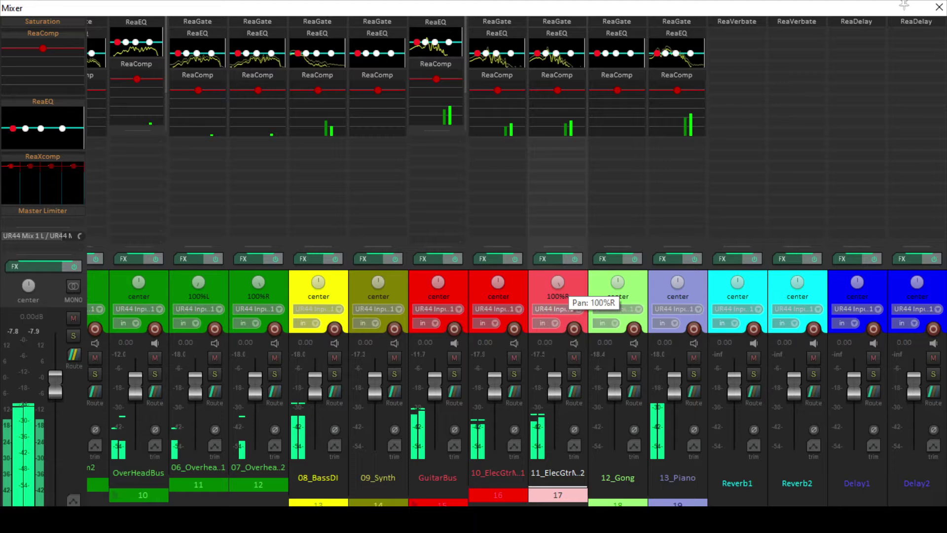
{"action": "left_click", "coordinate": [495, 291]}
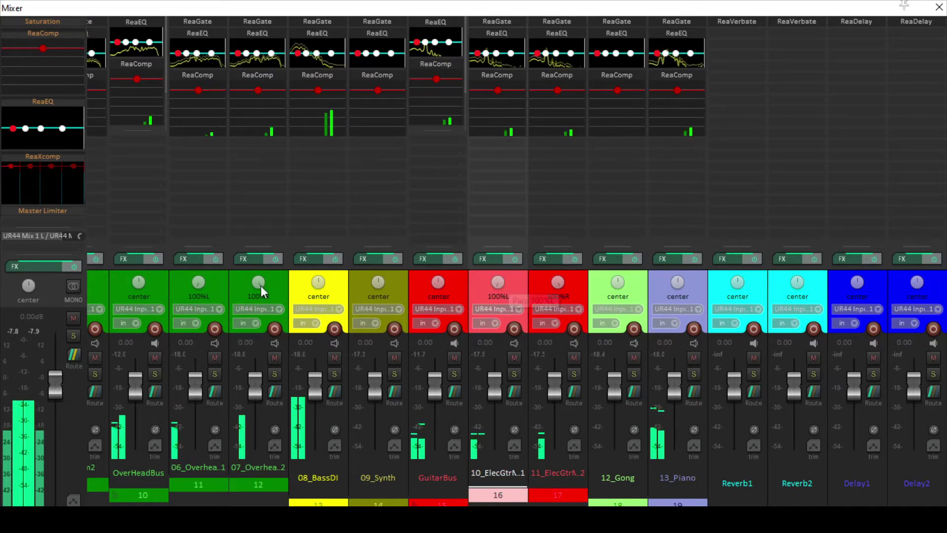
{"action": "left_click", "coordinate": [72, 291]}
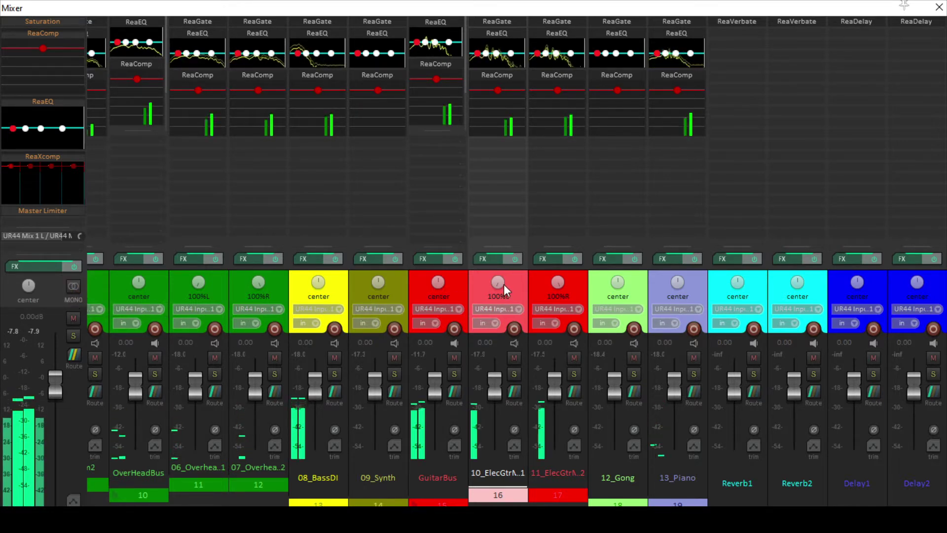
Narrow the guitar panning to 49% left on 10_ElecGtrMic1 and 43% right on 11_ElecGtrMic2, comparing the master in mono and stereo
{"action": "left_click_drag", "start_coordinate": [504, 284], "coordinate": [504, 269]}
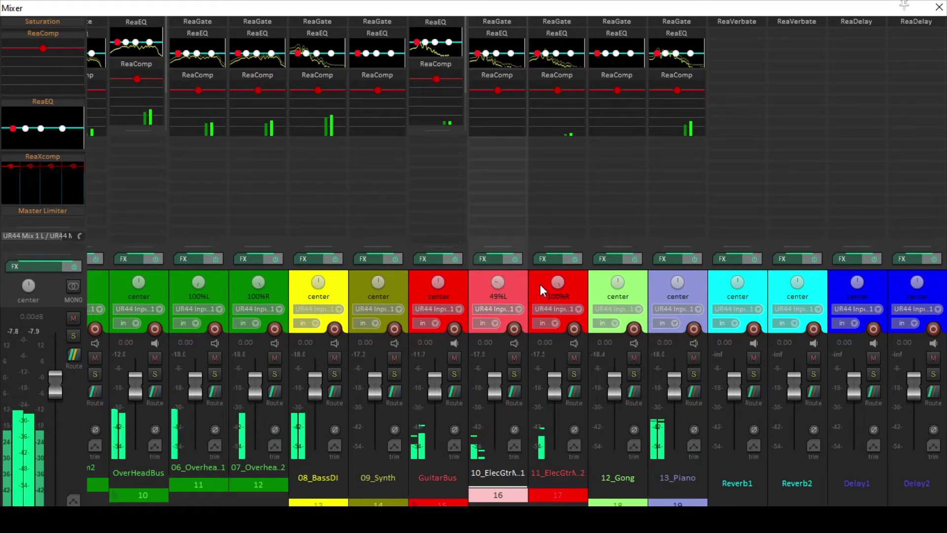
{"action": "left_click_drag", "start_coordinate": [557, 282], "coordinate": [557, 285]}
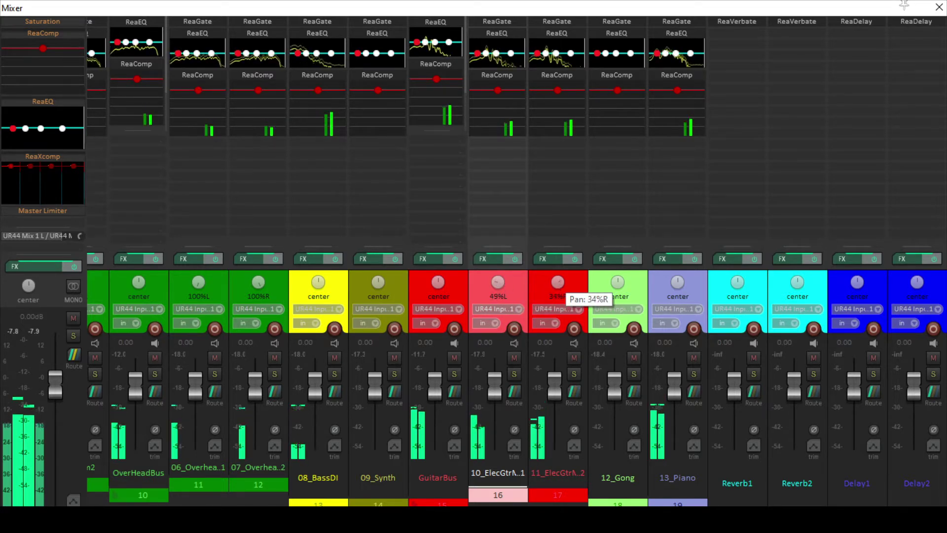
{"action": "left_click", "coordinate": [70, 287]}
{"action": "left_click", "coordinate": [71, 287]}
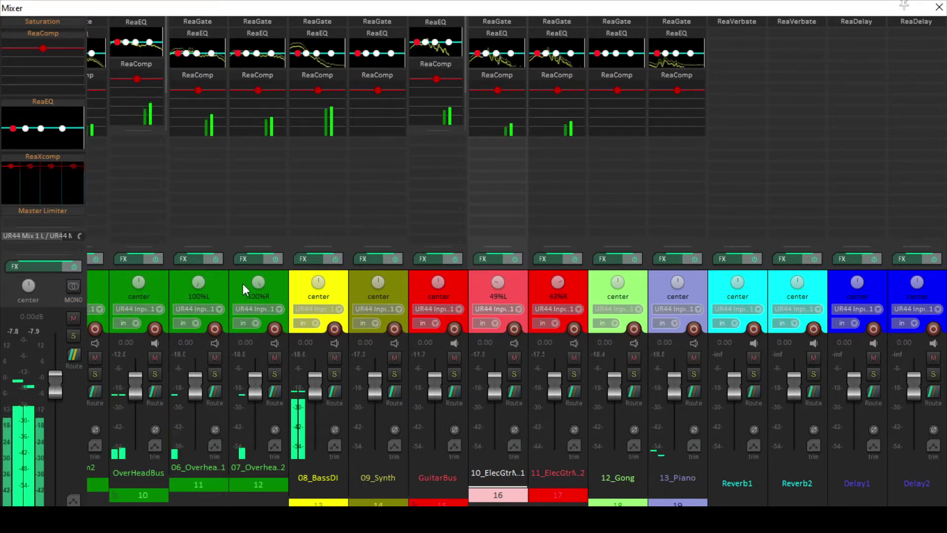
Set the ReaEQ output gain of 04_Tom1 to -8.3 dB
{"action": "scroll", "coordinate": [239, 284], "scroll_direction": "left", "scroll_amount": 2}
{"action": "scroll", "coordinate": [238, 283], "scroll_direction": "left", "scroll_amount": 5}
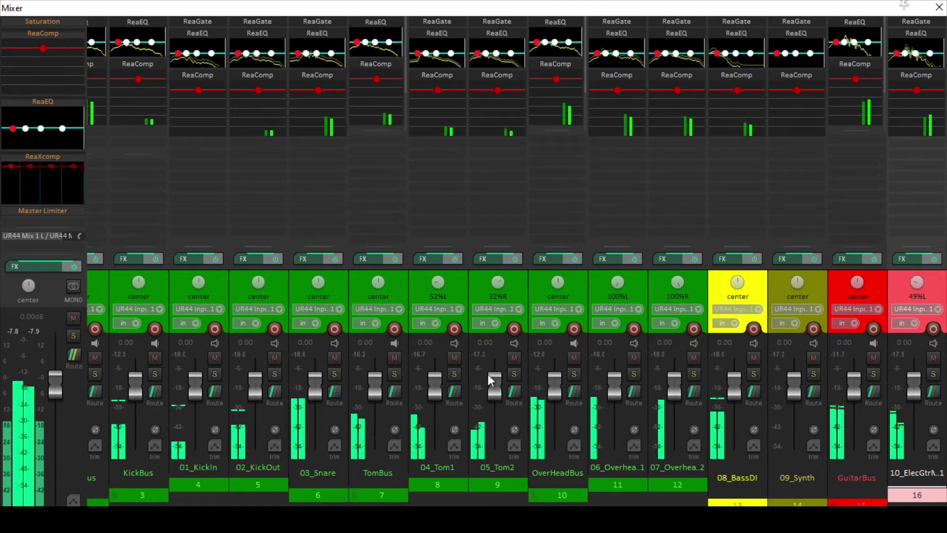
{"action": "left_click", "coordinate": [429, 35]}
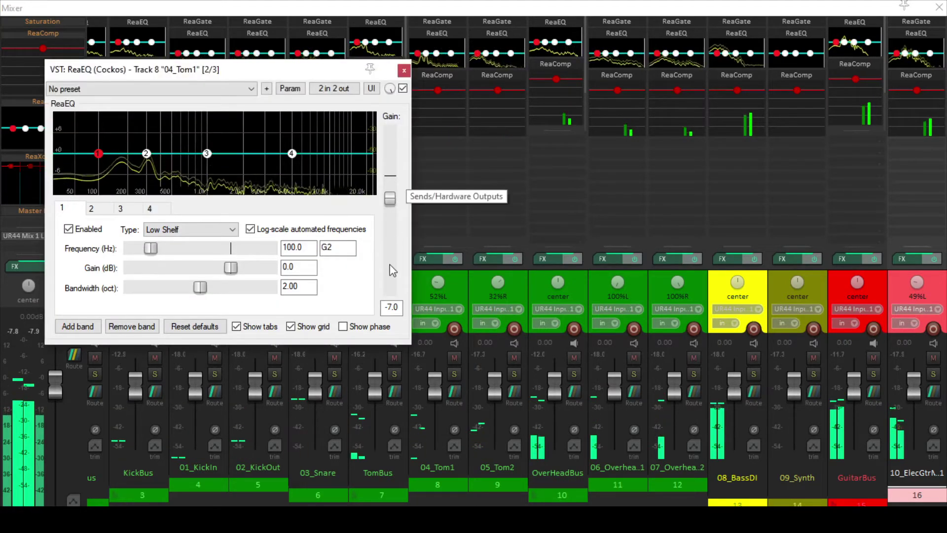
{"action": "double_click", "coordinate": [388, 308]}
{"action": "type", "text": "-18."}
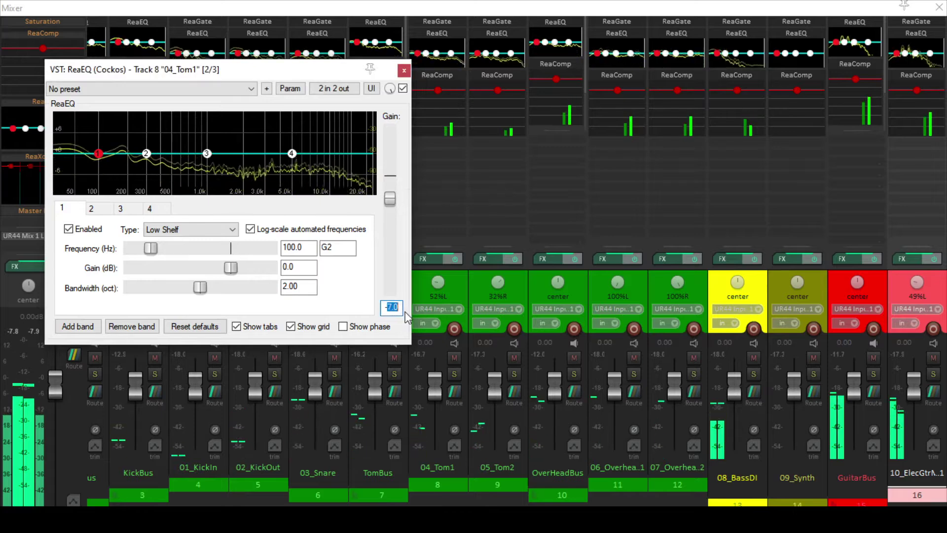
{"action": "type", "text": "0"}
{"action": "key", "text": "Return"}
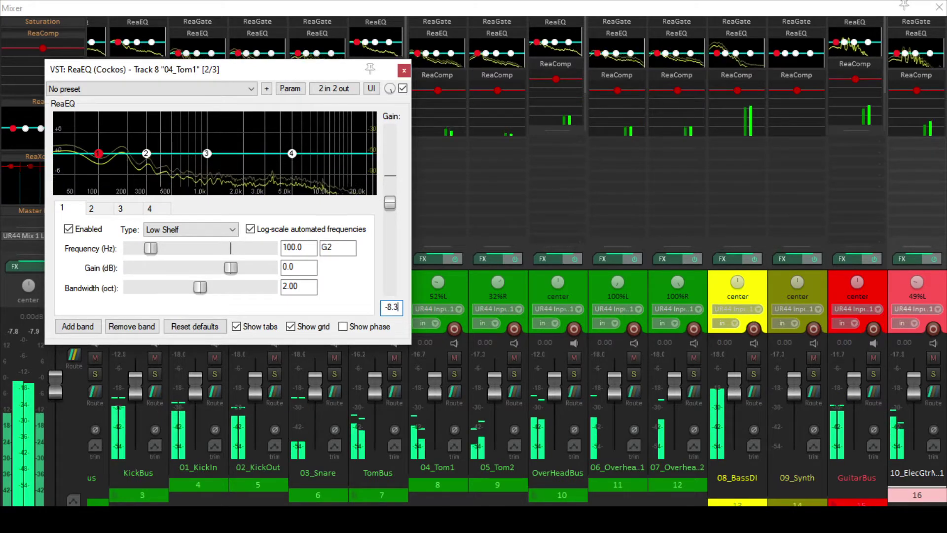
{"action": "key", "text": "Escape"}
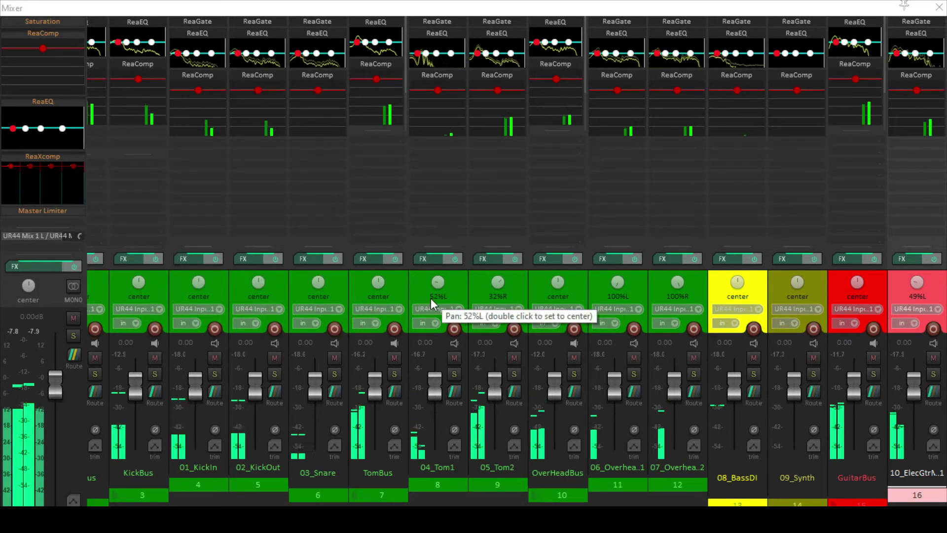
Set the ReaEQ output gain of 05_Tom2 to -8.7 dB and reset the mixer's peak readouts
{"action": "left_click", "coordinate": [491, 36]}
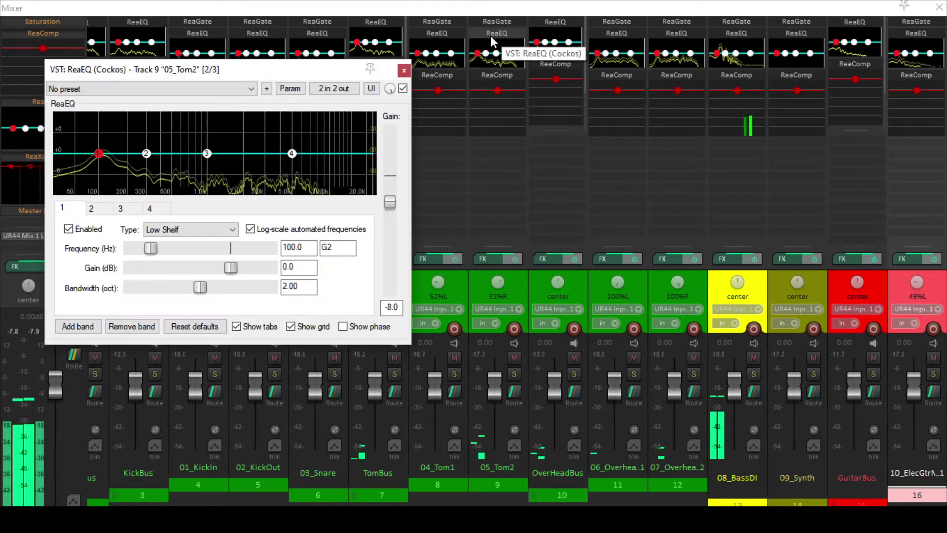
{"action": "left_click_drag", "start_coordinate": [393, 307], "coordinate": [398, 307]}
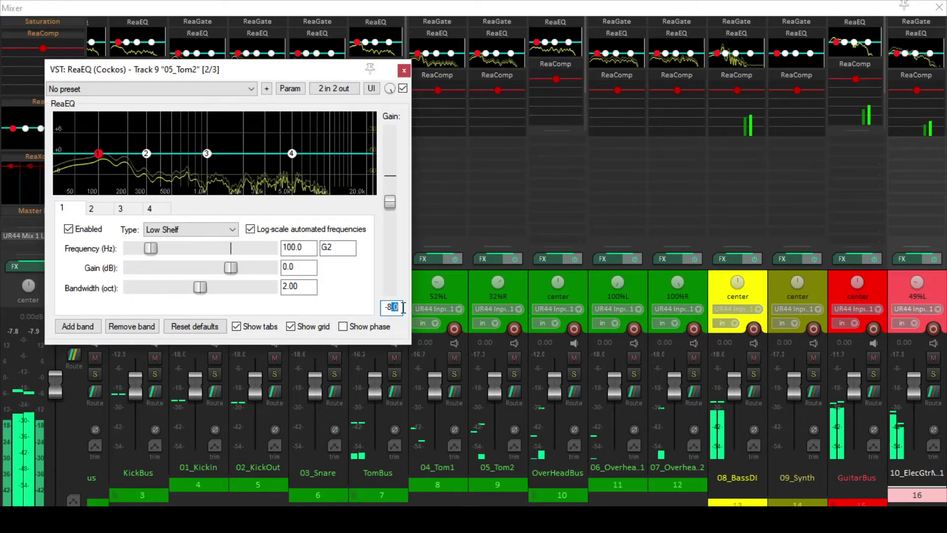
{"action": "type", "text": "7"}
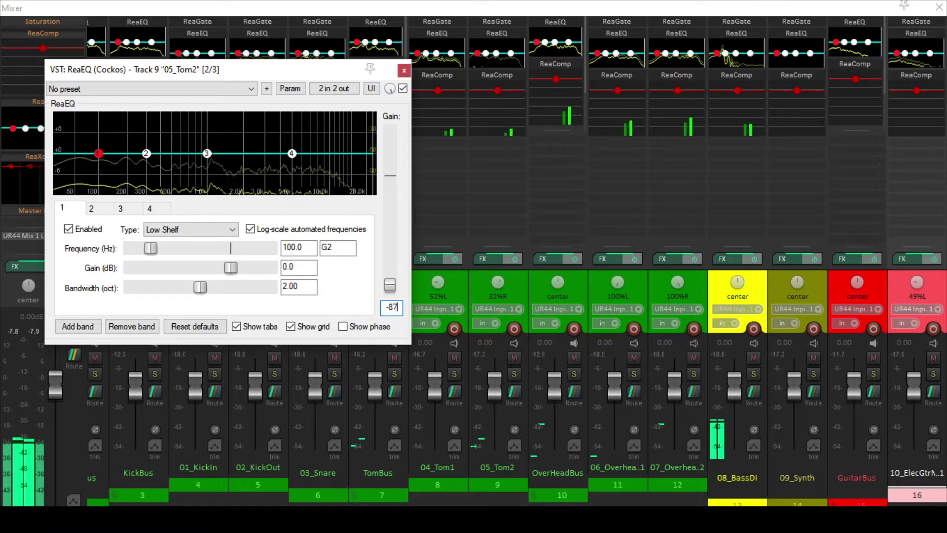
{"action": "key", "text": "Return"}
{"action": "left_click", "coordinate": [393, 307]}
{"action": "type", "text": "."}
{"action": "key", "text": "Return"}
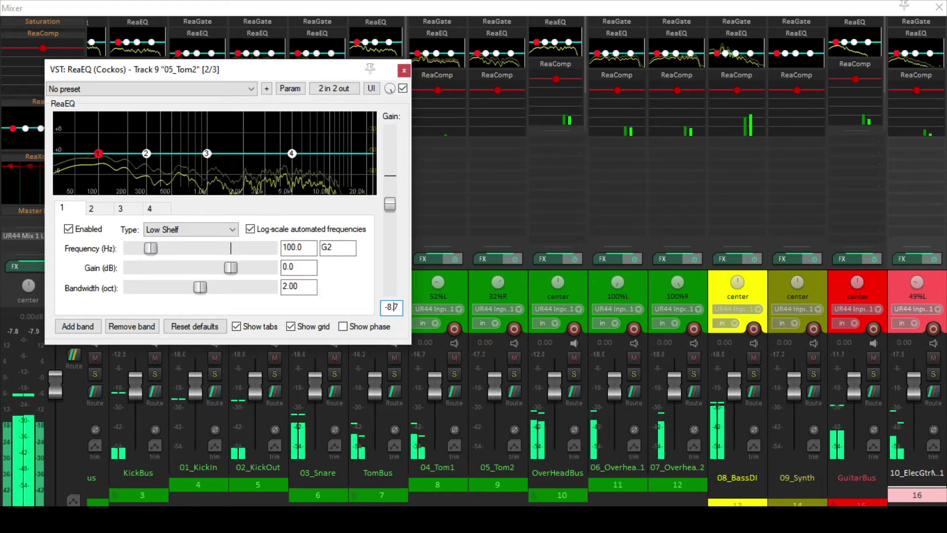
{"action": "left_click", "coordinate": [400, 73]}
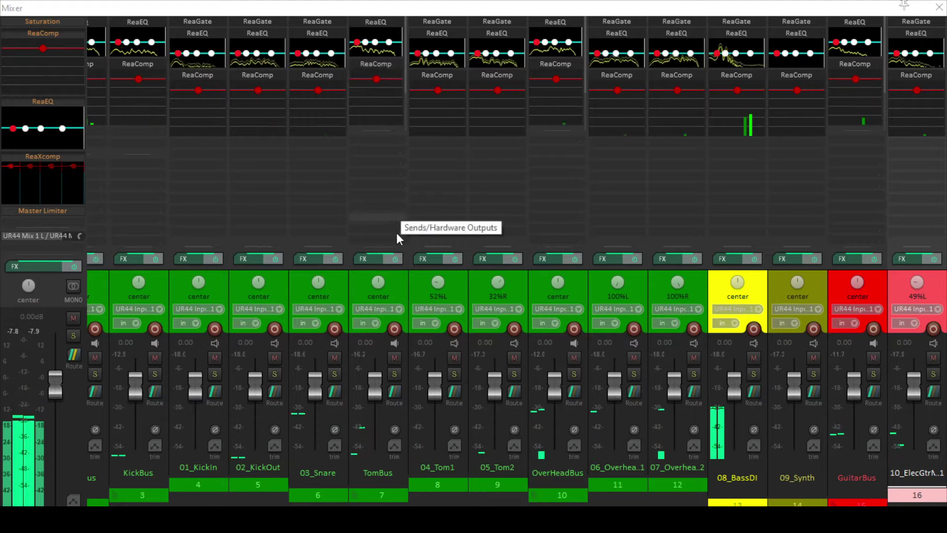
{"action": "left_click", "coordinate": [416, 357]}
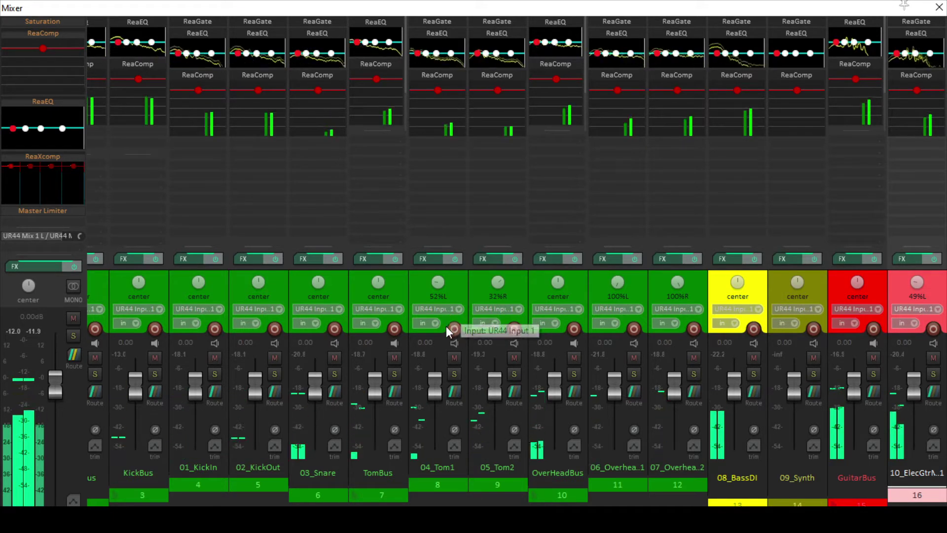
Select 04_Tom1 and 05_Tom2 together and set their track volume to -5 dB
{"action": "left_click", "coordinate": [446, 294]}
{"action": "left_click", "coordinate": [476, 283], "text": "ctrl"}
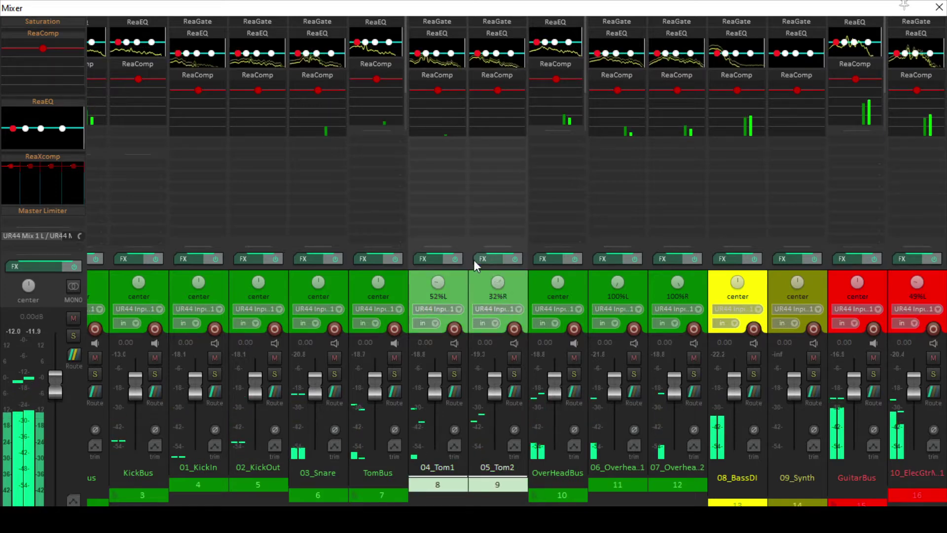
{"action": "double_click", "coordinate": [448, 208]}
{"action": "key", "text": "Escape"}
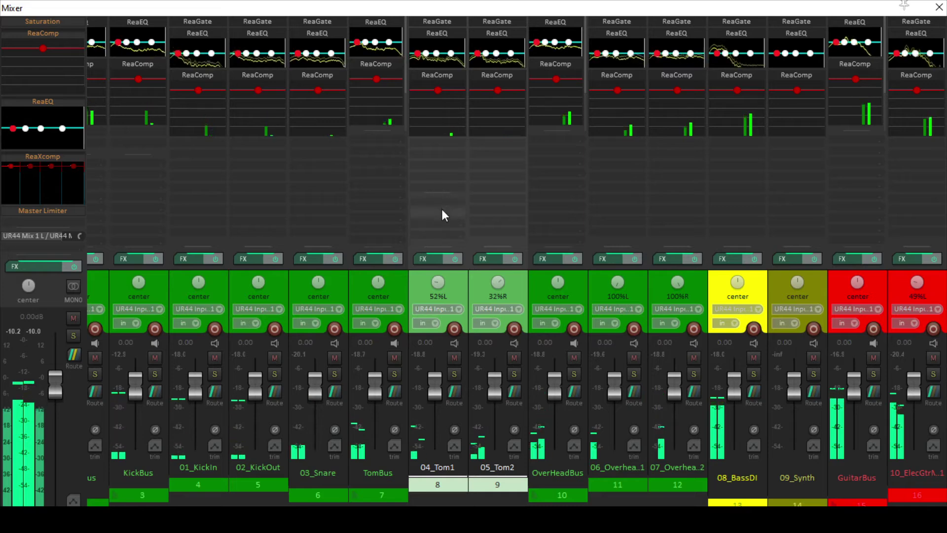
{"action": "key", "text": "alt+r"}
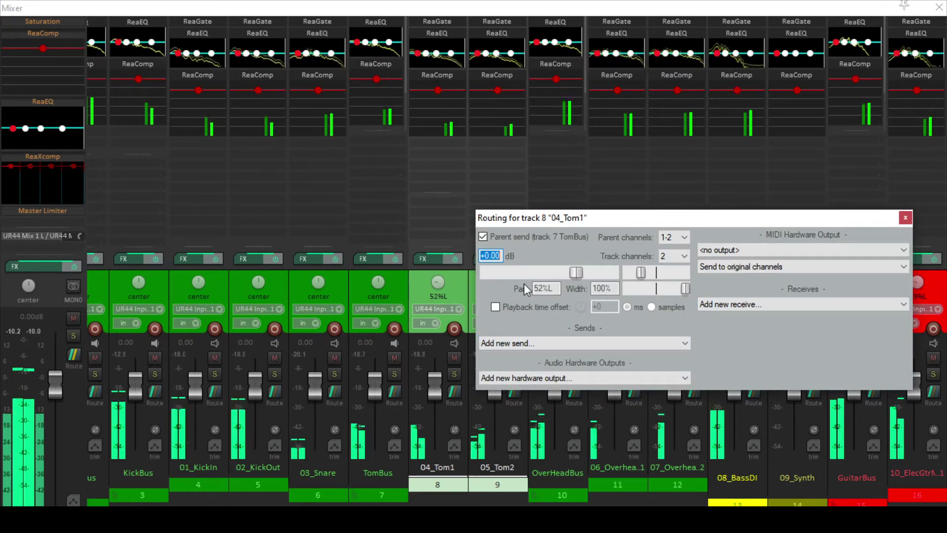
{"action": "type", "text": "-5"}
{"action": "key", "text": "Return"}
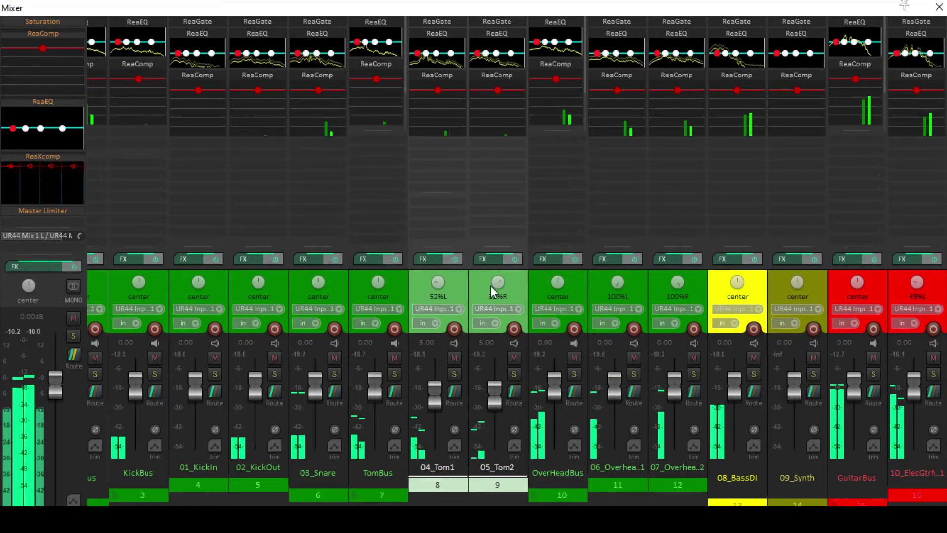
Readjust the tom panning to 41% left on 04_Tom1 and 49% right on 05_Tom2
{"action": "left_click_drag", "start_coordinate": [498, 289], "coordinate": [485, 291]}
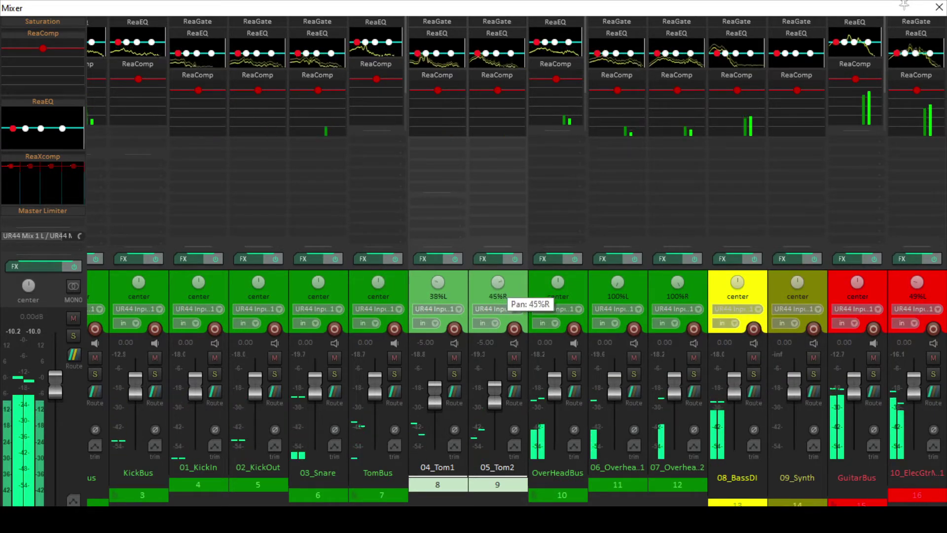
{"action": "left_click", "coordinate": [457, 286]}
{"action": "left_click_drag", "start_coordinate": [441, 285], "coordinate": [439, 296]}
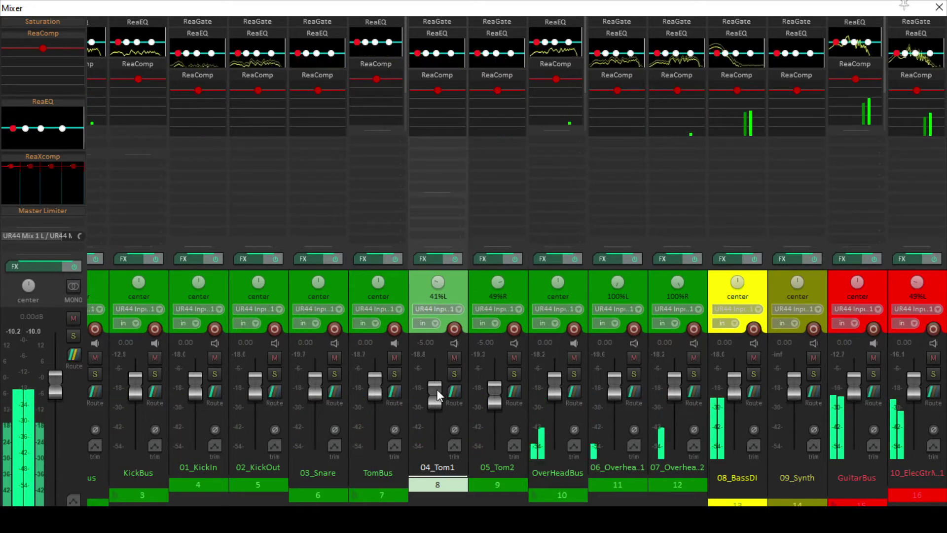
Lower both tom faders to -8.21 dB, and raise 04_Tom1 alone to -6.41 dB
{"action": "left_click_drag", "start_coordinate": [437, 389], "coordinate": [497, 405]}
{"action": "mouse_move", "coordinate": [442, 371]}
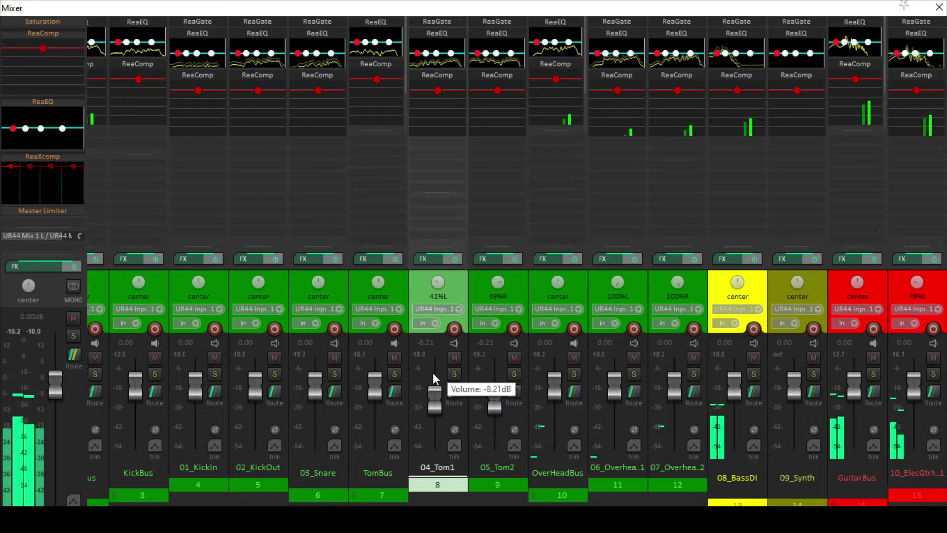
{"action": "mouse_move", "coordinate": [384, 390]}
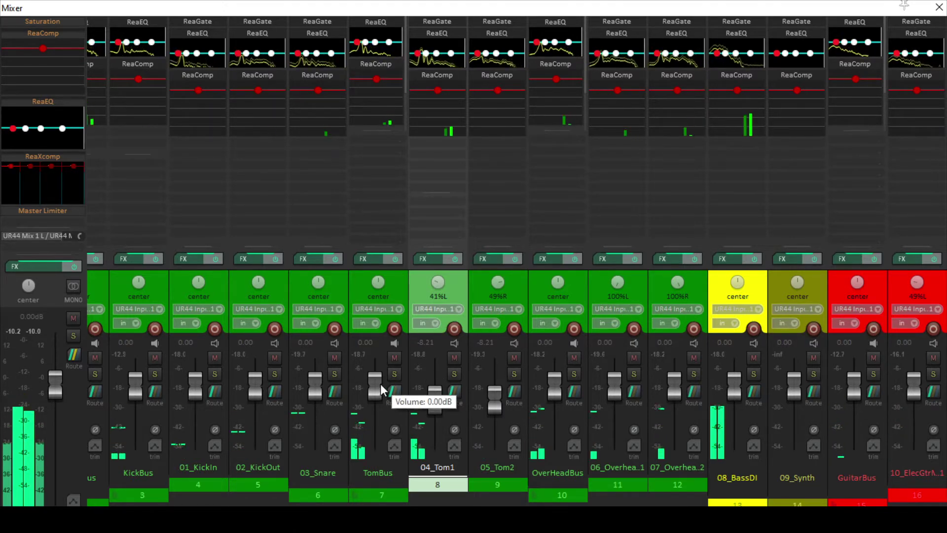
{"action": "left_click_drag", "start_coordinate": [434, 405], "coordinate": [436, 400]}
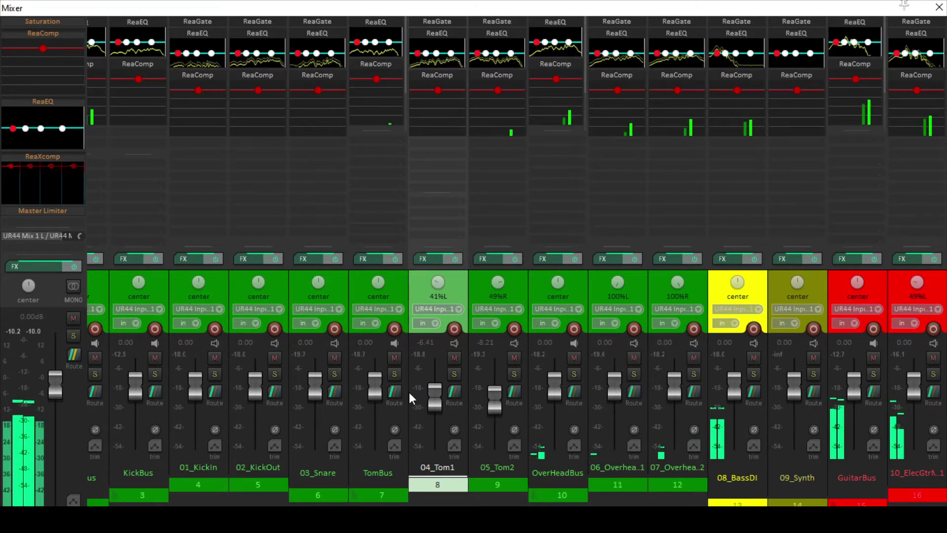
Lower the DrumBus volume to -3.28 dB and the 13_Piano volume to -2.08 dB
{"action": "scroll", "coordinate": [561, 314], "scroll_direction": "down", "scroll_amount": 4}
{"action": "scroll", "coordinate": [563, 315], "scroll_direction": "down", "scroll_amount": 3}
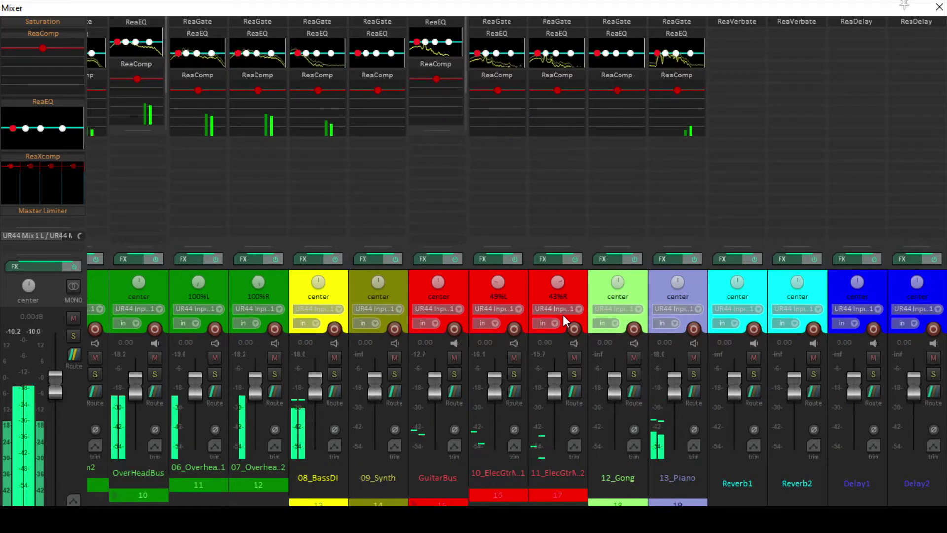
{"action": "scroll", "coordinate": [236, 306], "scroll_direction": "up", "scroll_amount": 9}
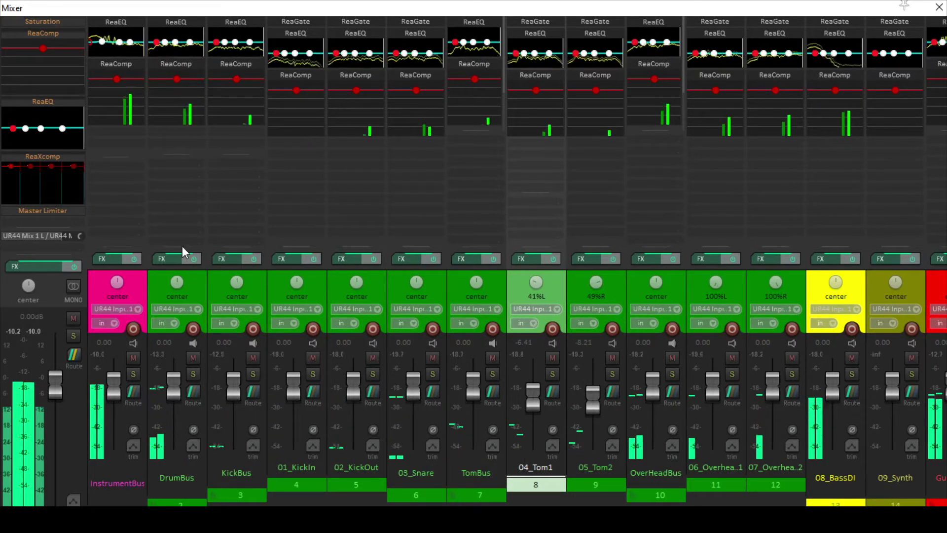
{"action": "scroll", "coordinate": [170, 395], "scroll_direction": "down", "scroll_amount": 3}
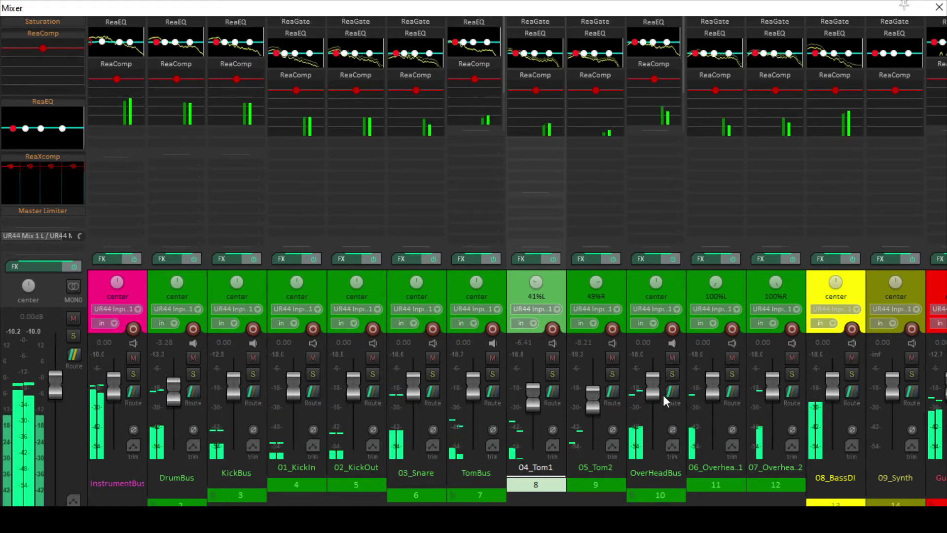
{"action": "scroll", "coordinate": [746, 446], "scroll_direction": "right", "scroll_amount": 9}
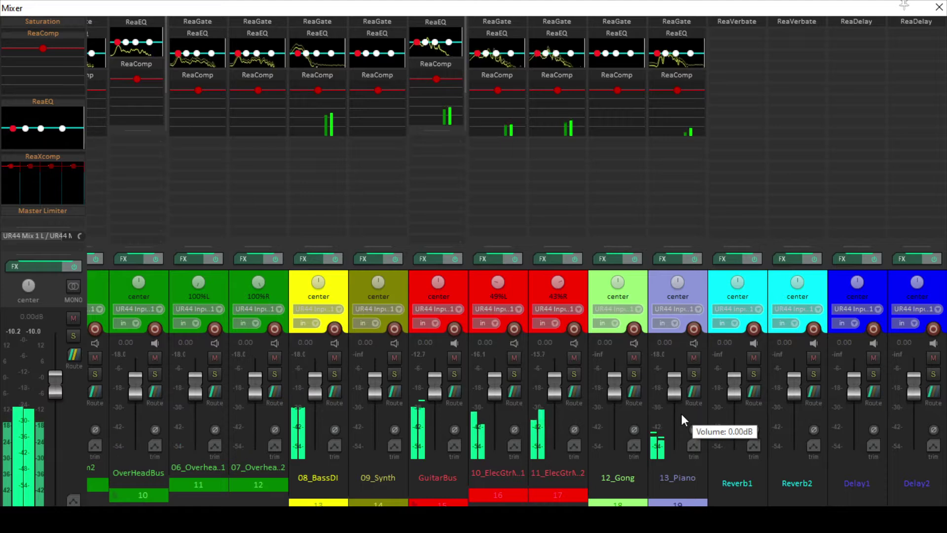
{"action": "left_click_drag", "start_coordinate": [679, 397], "coordinate": [675, 378]}
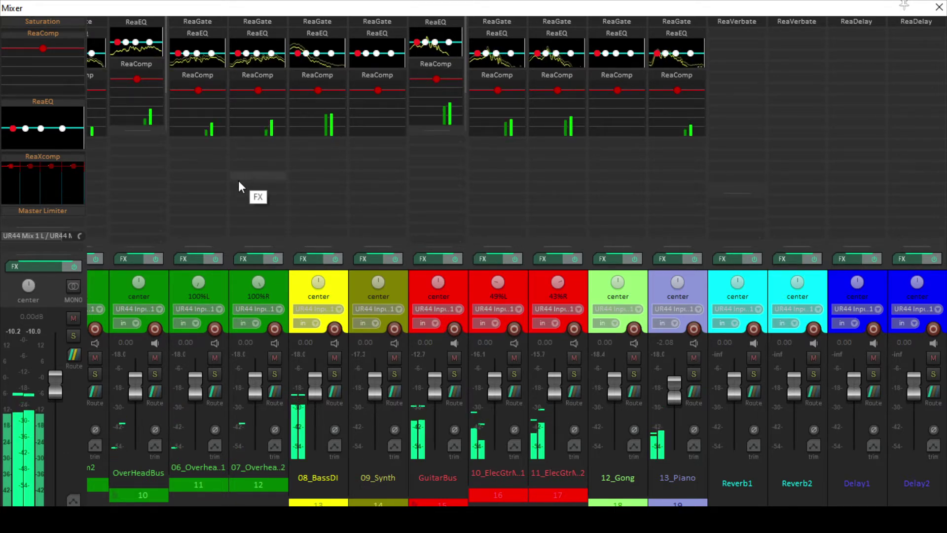
Change band 1 of the ReaEQ on 03_Snare to a High Pass filter at 156.5 Hz
{"action": "left_click", "coordinate": [208, 277]}
{"action": "scroll", "coordinate": [208, 278], "scroll_direction": "left", "scroll_amount": 5}
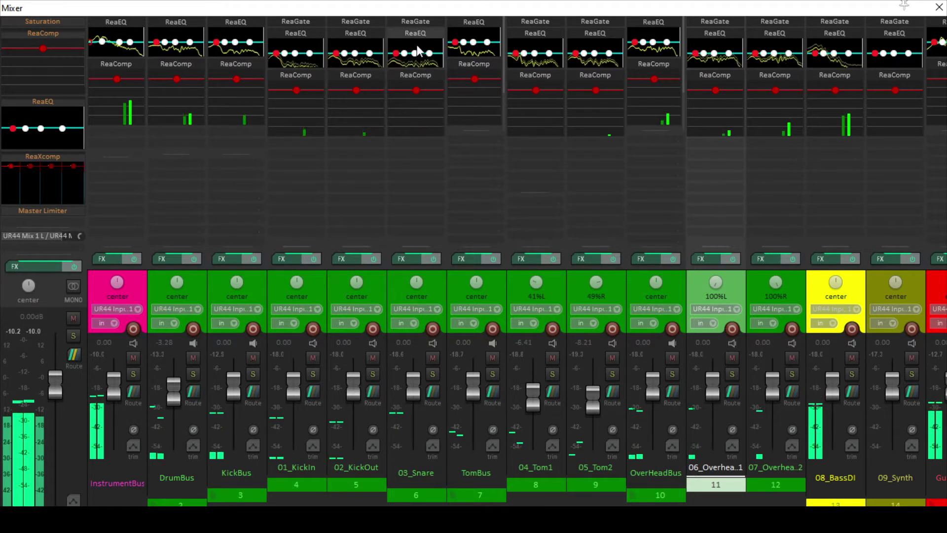
{"action": "left_click", "coordinate": [411, 34]}
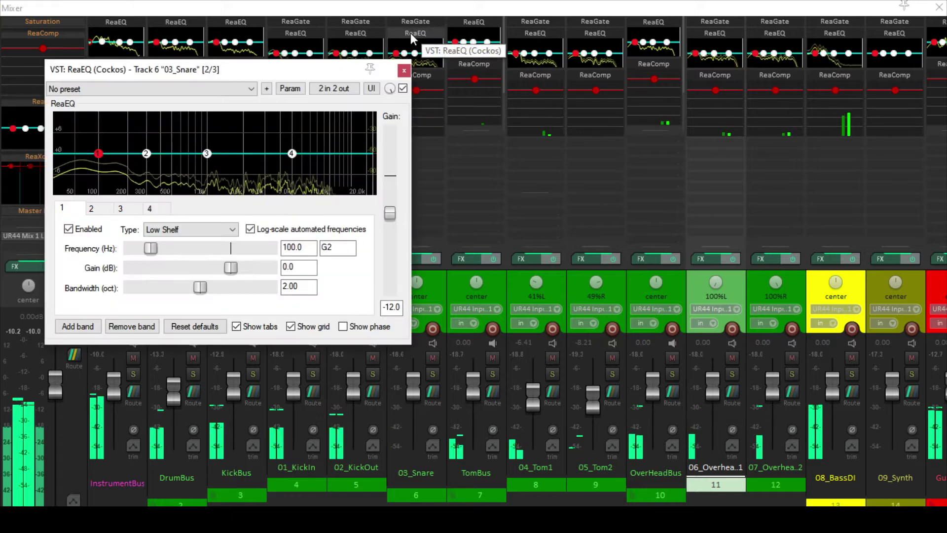
{"action": "left_click", "coordinate": [99, 157]}
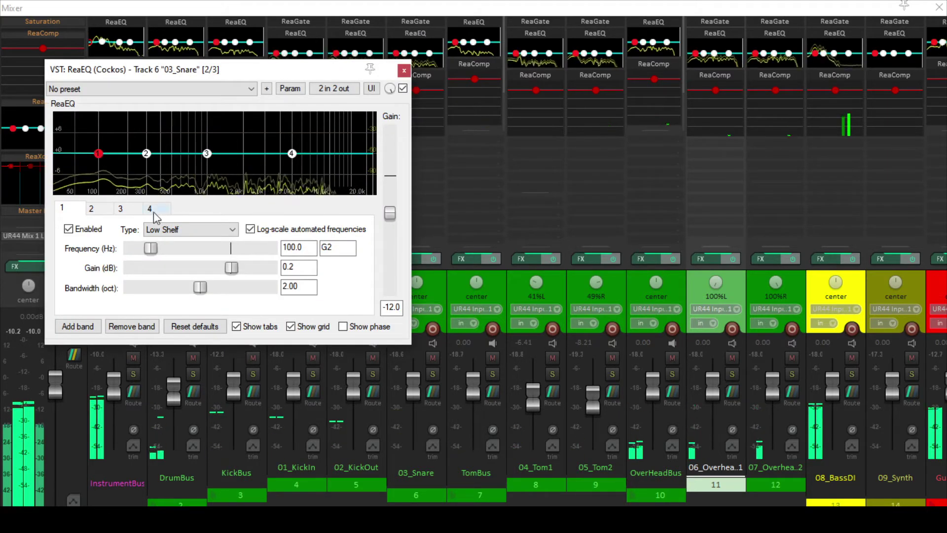
{"action": "left_click", "coordinate": [189, 229]}
{"action": "left_click", "coordinate": [162, 278]}
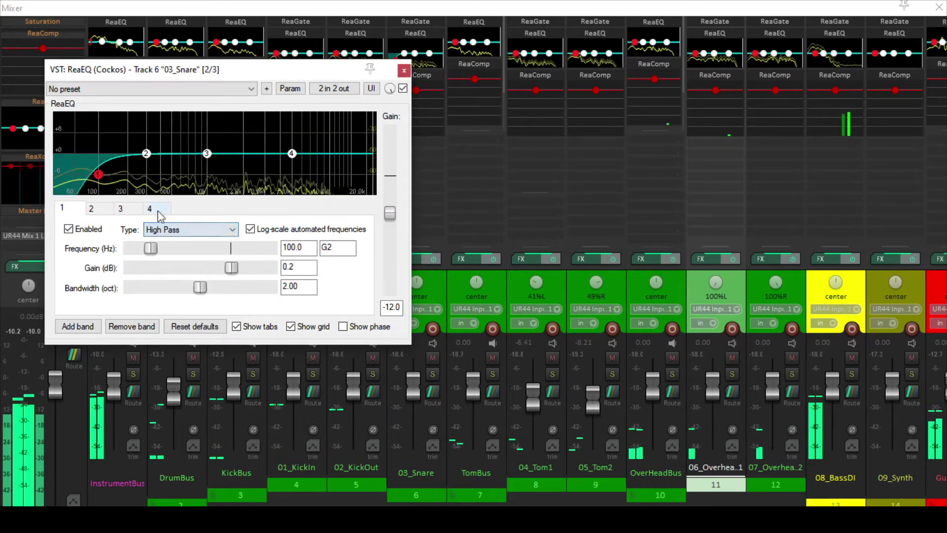
{"action": "left_click_drag", "start_coordinate": [105, 180], "coordinate": [116, 185]}
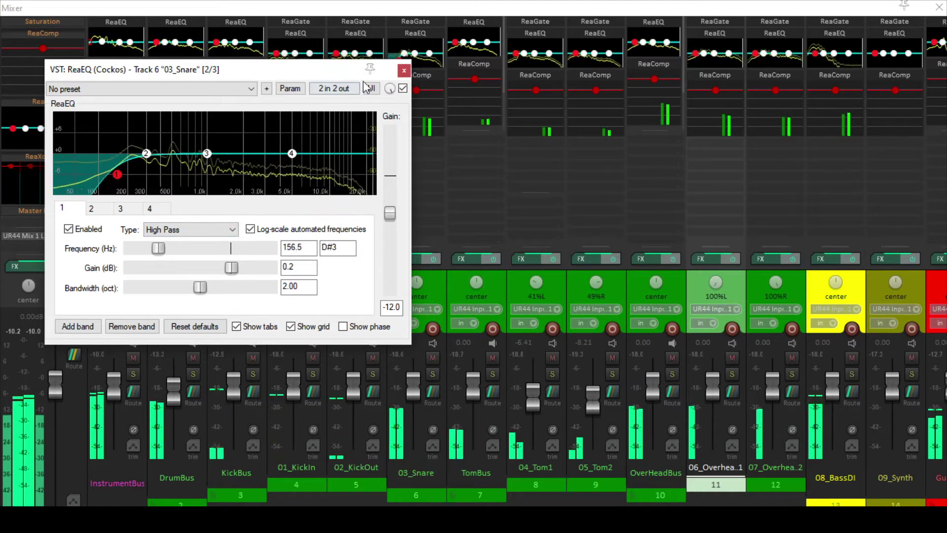
{"action": "left_click", "coordinate": [404, 71]}
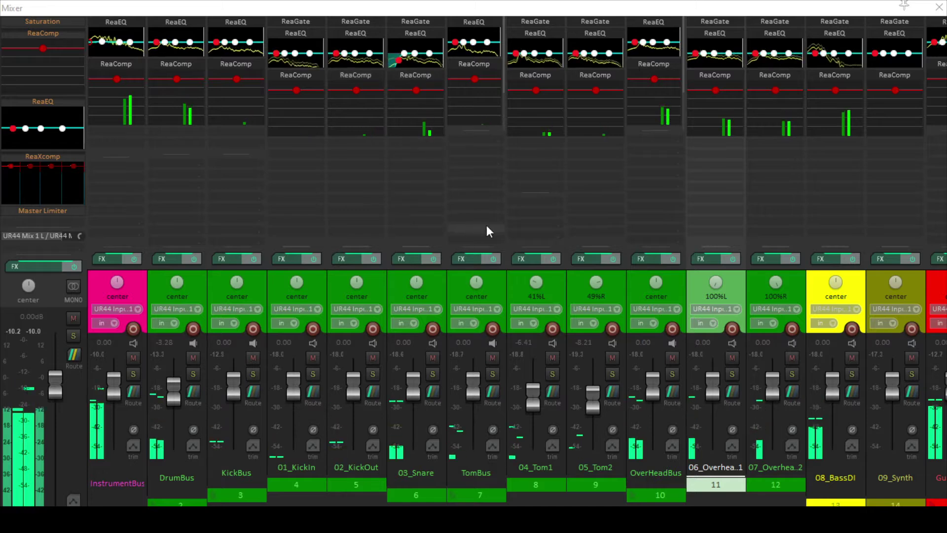
Change band 1 of the ReaEQ on 04_Tom1 to a High Pass filter and adjust its cutoff frequency
{"action": "left_click", "coordinate": [534, 33]}
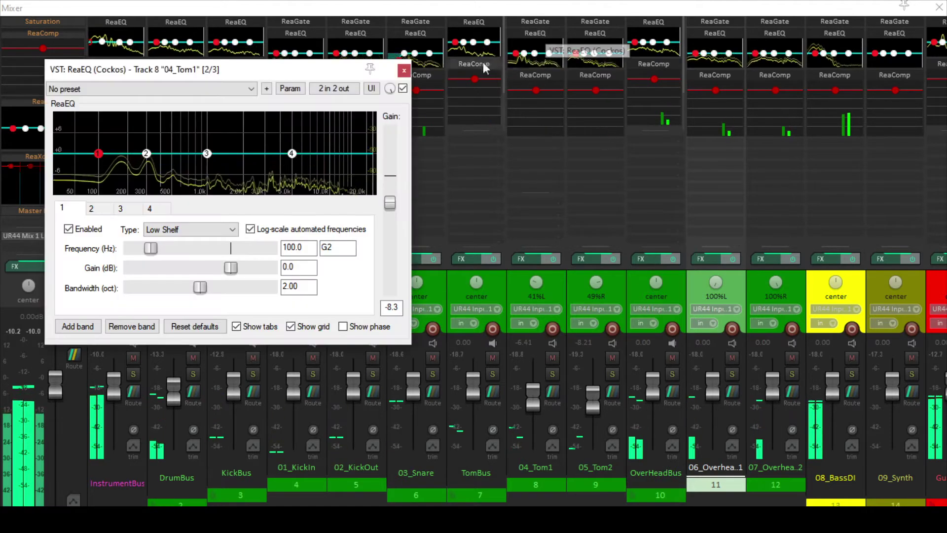
{"action": "left_click", "coordinate": [192, 234]}
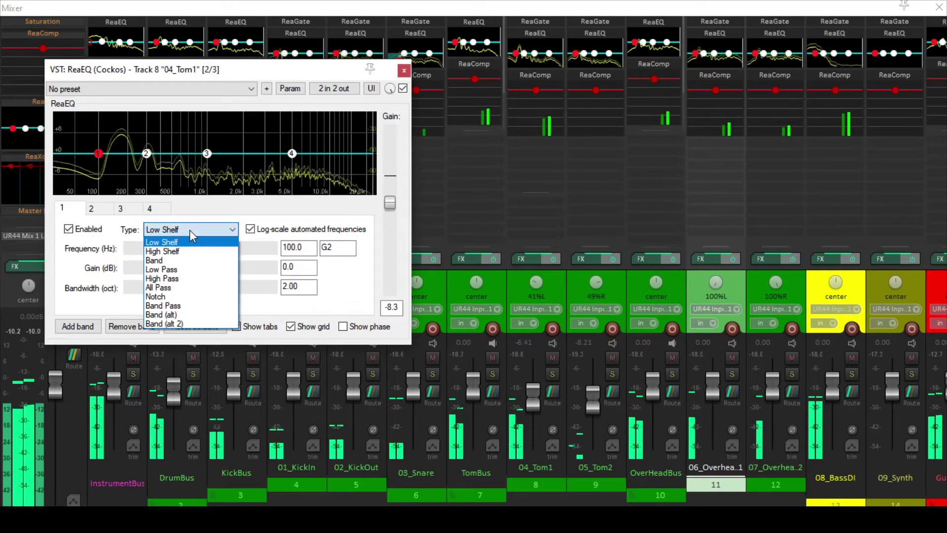
{"action": "left_click", "coordinate": [177, 279]}
{"action": "left_click", "coordinate": [99, 174]}
{"action": "left_click_drag", "start_coordinate": [101, 176], "coordinate": [103, 175]}
{"action": "left_click", "coordinate": [404, 70]}
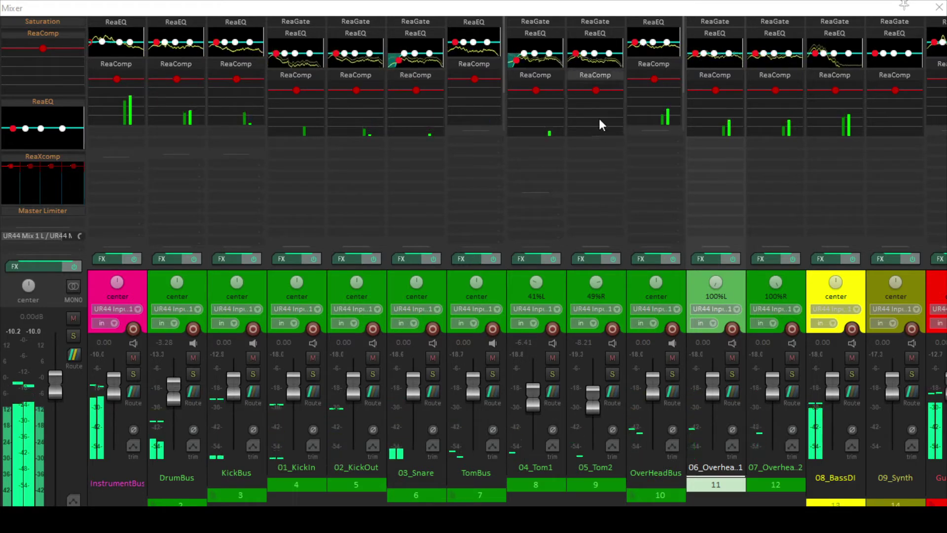
Change band 1 of the ReaEQ on 05_Tom2 to a High Pass filter at 72.6 Hz
{"action": "left_click", "coordinate": [592, 33]}
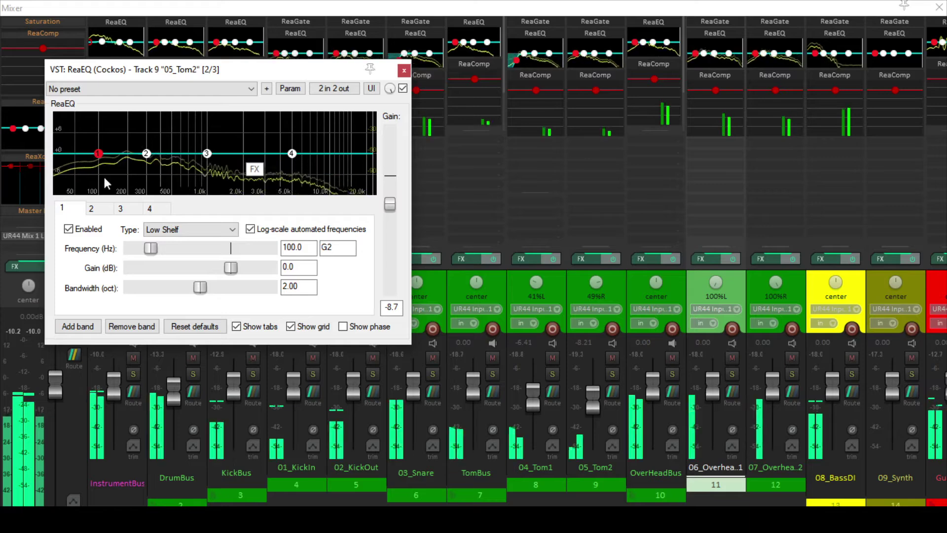
{"action": "left_click", "coordinate": [227, 229]}
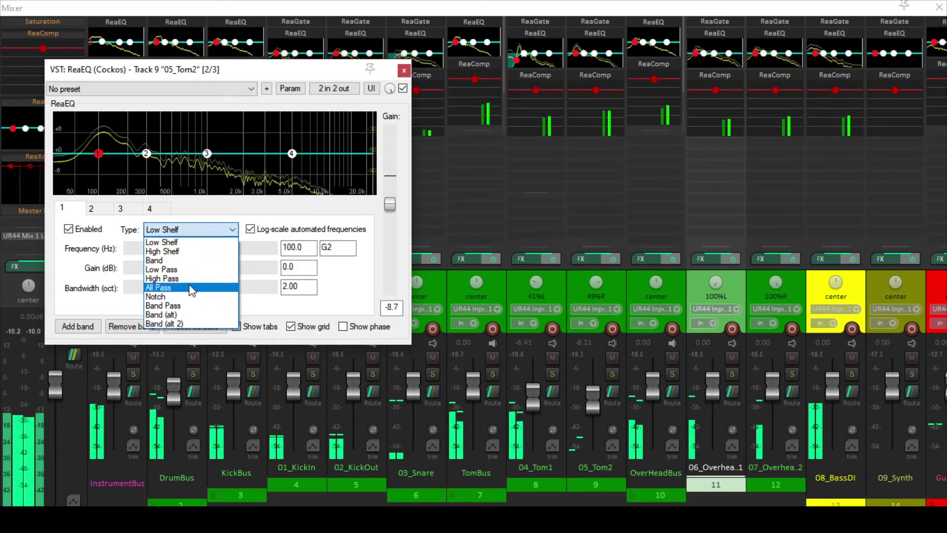
{"action": "left_click", "coordinate": [162, 278]}
{"action": "left_click_drag", "start_coordinate": [101, 179], "coordinate": [89, 180]}
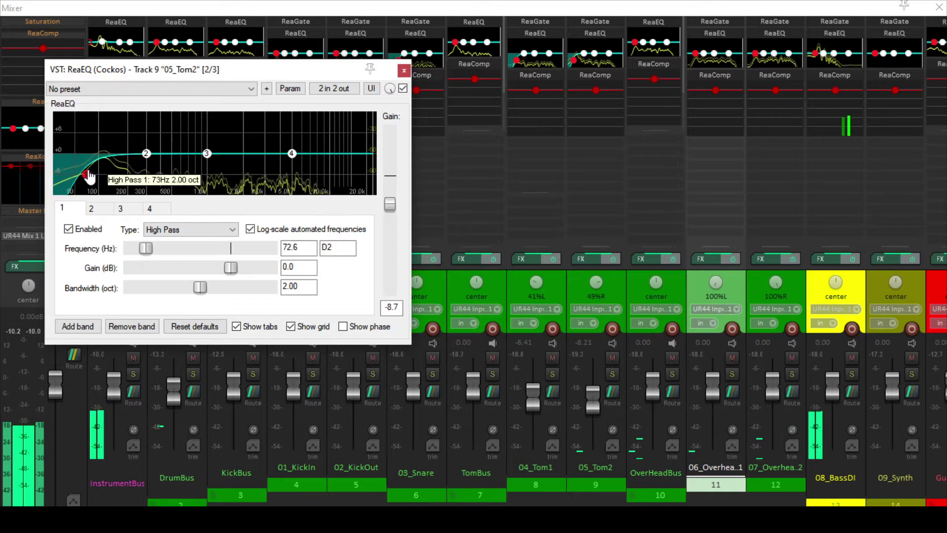
{"action": "left_click", "coordinate": [404, 70]}
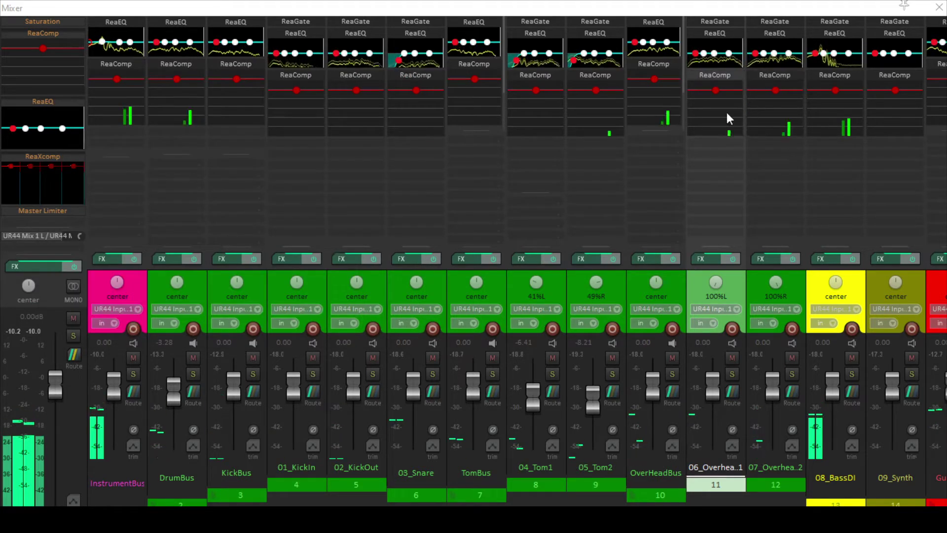
Change band 1 of the ReaEQ on OverHeadBus to a High Pass filter at 482.2 Hz
{"action": "left_click", "coordinate": [646, 21]}
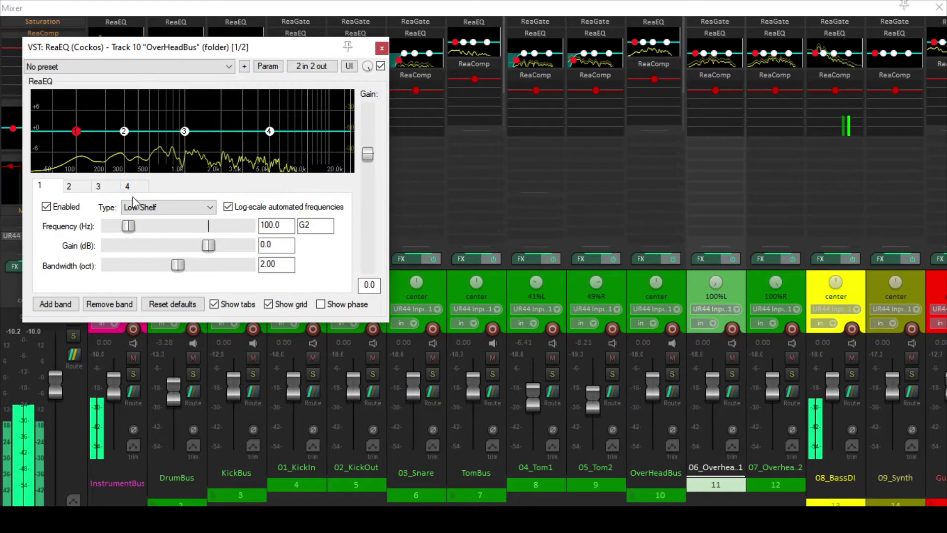
{"action": "left_click", "coordinate": [153, 207]}
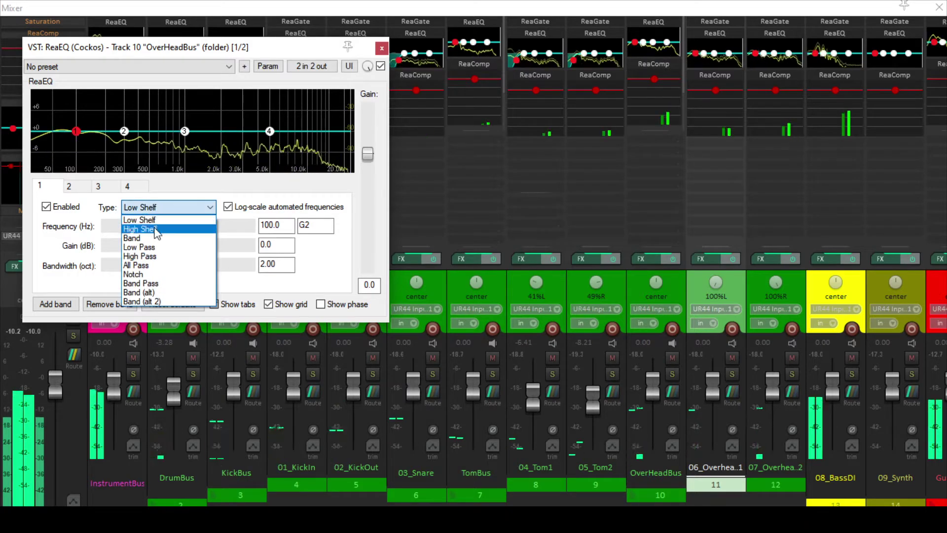
{"action": "left_click", "coordinate": [140, 256]}
{"action": "left_click_drag", "start_coordinate": [77, 151], "coordinate": [145, 170]}
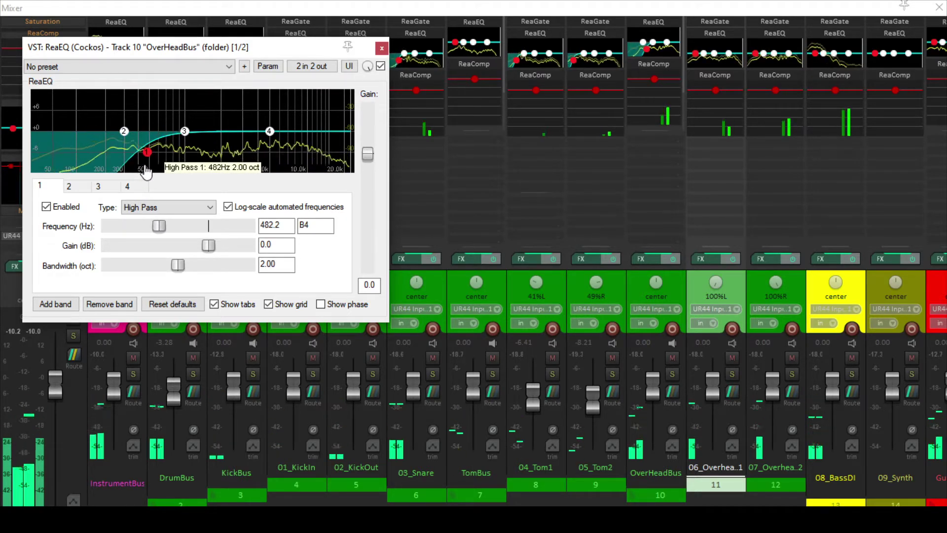
{"action": "left_click", "coordinate": [381, 48]}
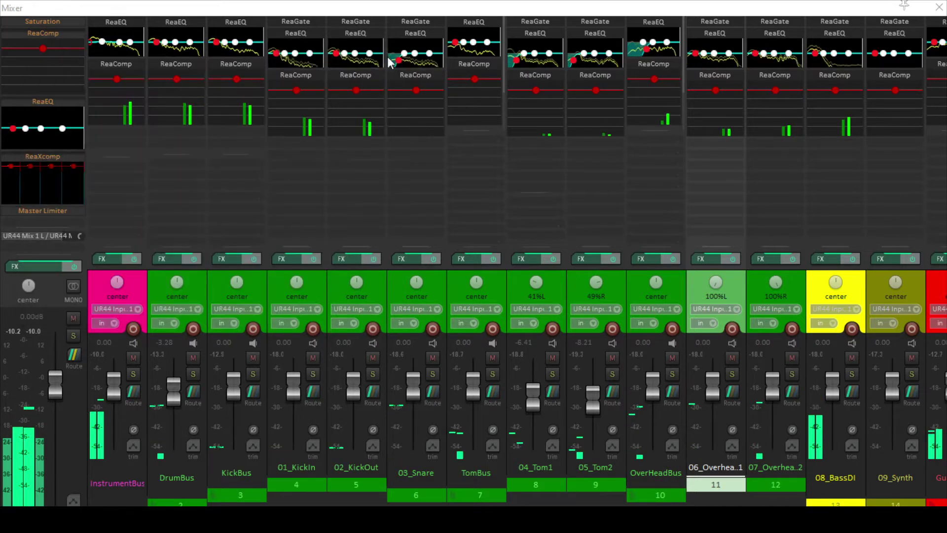
Change band 1 of the ReaEQ on 08_BassDI to a High Pass filter and lower its cutoff below 100 Hz
{"action": "left_click", "coordinate": [843, 34]}
{"action": "left_click", "coordinate": [191, 230]}
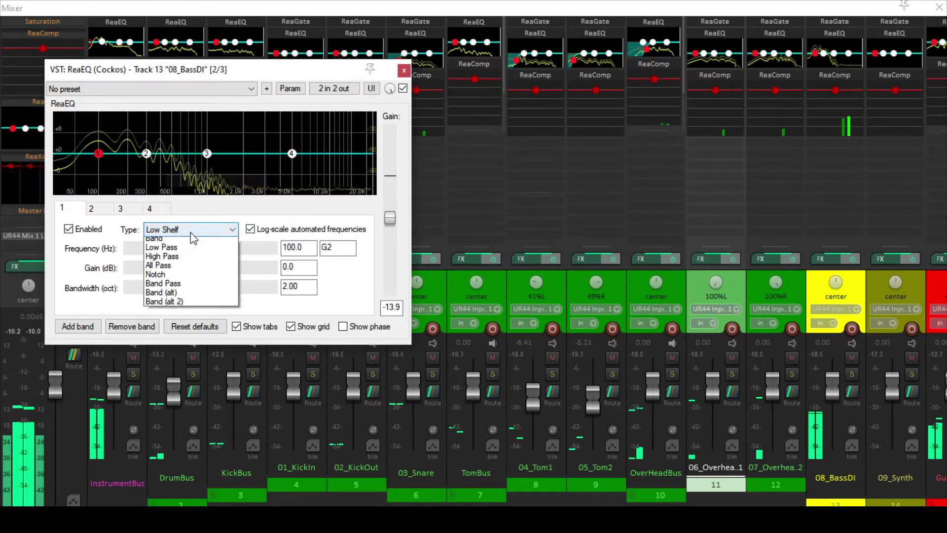
{"action": "left_click", "coordinate": [163, 276]}
{"action": "left_click_drag", "start_coordinate": [99, 175], "coordinate": [89, 175]}
Change band 4 of the ReaEQ on 08_BassDI to a Low Pass filter at 5693.2 Hz
{"action": "left_click", "coordinate": [292, 153]}
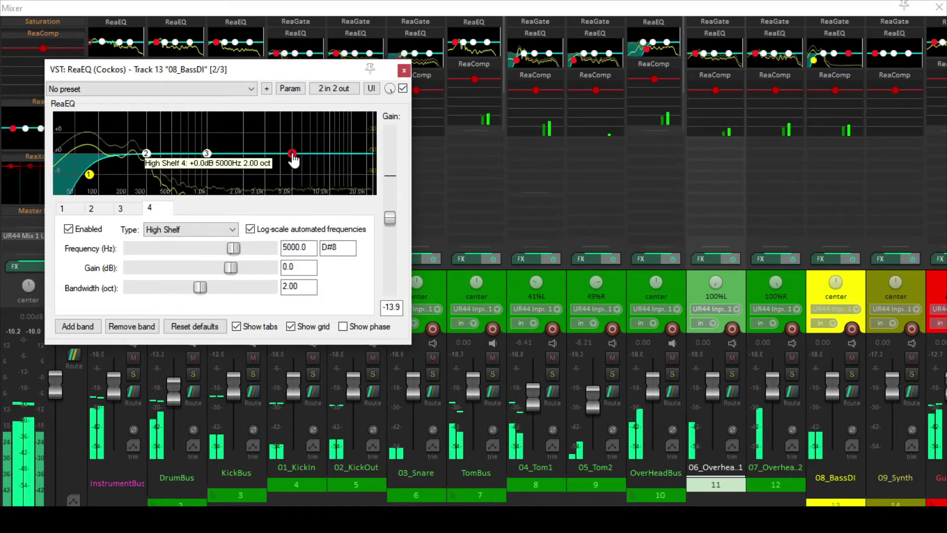
{"action": "left_click", "coordinate": [207, 230]}
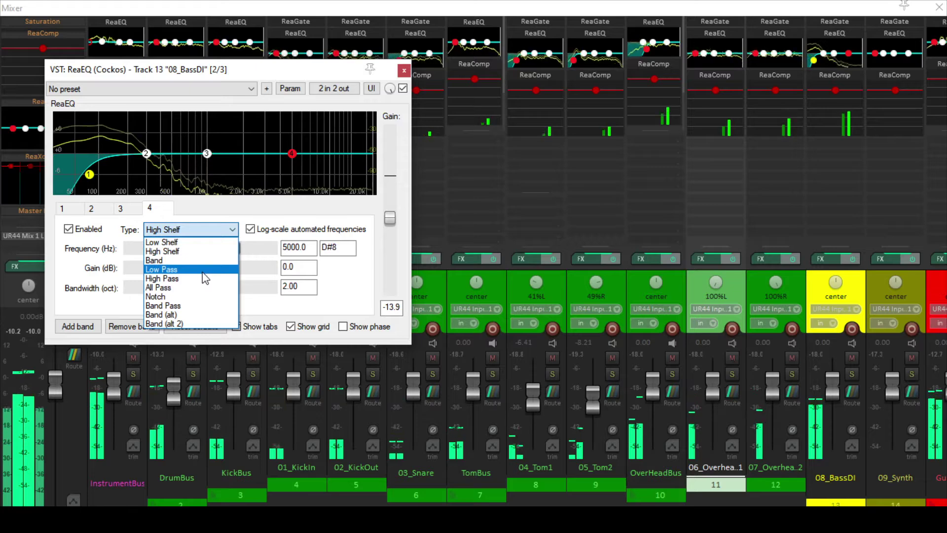
{"action": "left_click", "coordinate": [197, 270]}
{"action": "left_click_drag", "start_coordinate": [292, 175], "coordinate": [318, 176]}
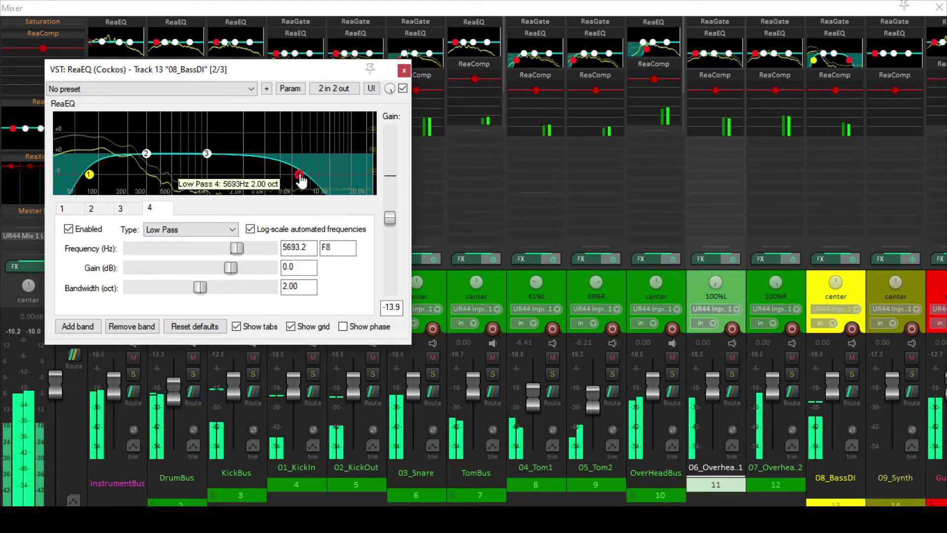
{"action": "left_click", "coordinate": [404, 70]}
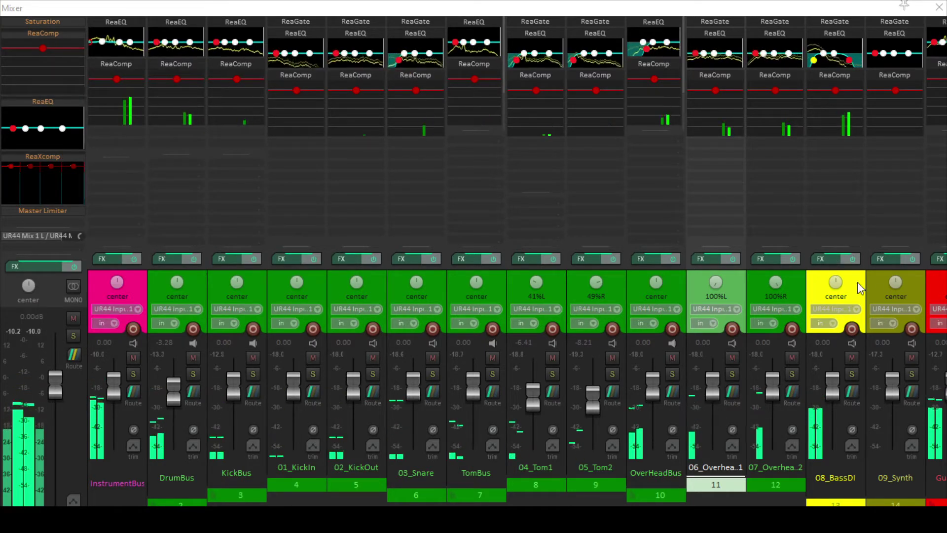
Change band 1 of the ReaEQ on GuitarBus to a High Pass filter at 268.8 Hz
{"action": "left_click", "coordinate": [930, 283]}
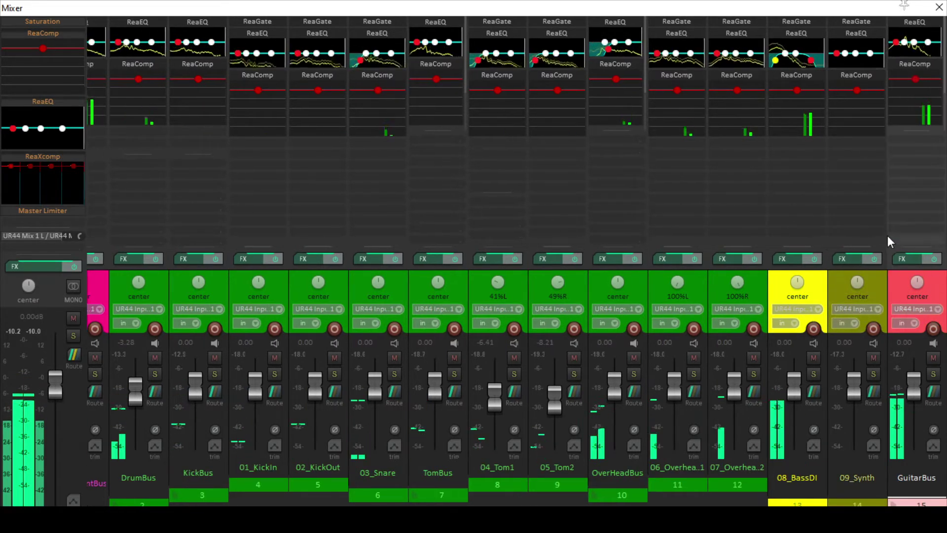
{"action": "scroll", "coordinate": [906, 277], "scroll_direction": "left", "scroll_amount": 1}
{"action": "scroll", "coordinate": [894, 281], "scroll_direction": "right", "scroll_amount": 5}
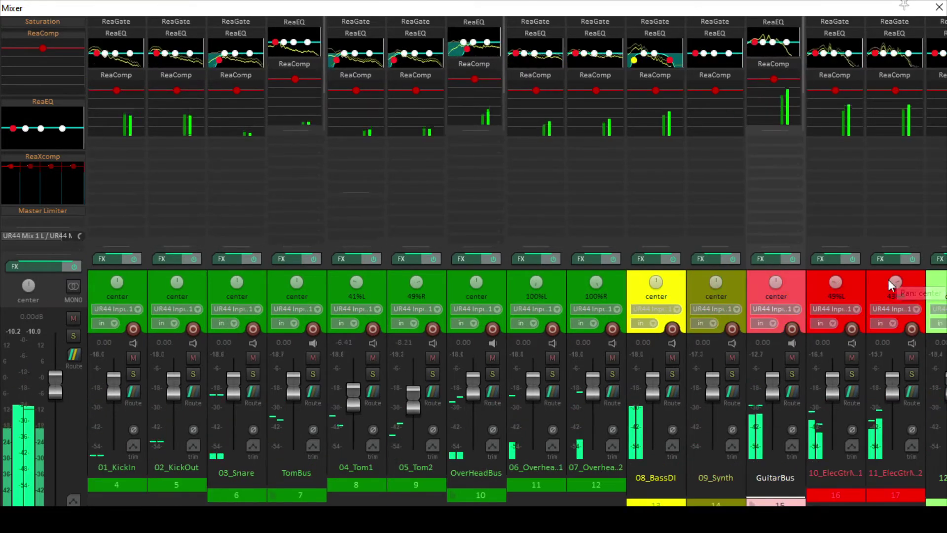
{"action": "left_click", "coordinate": [647, 24]}
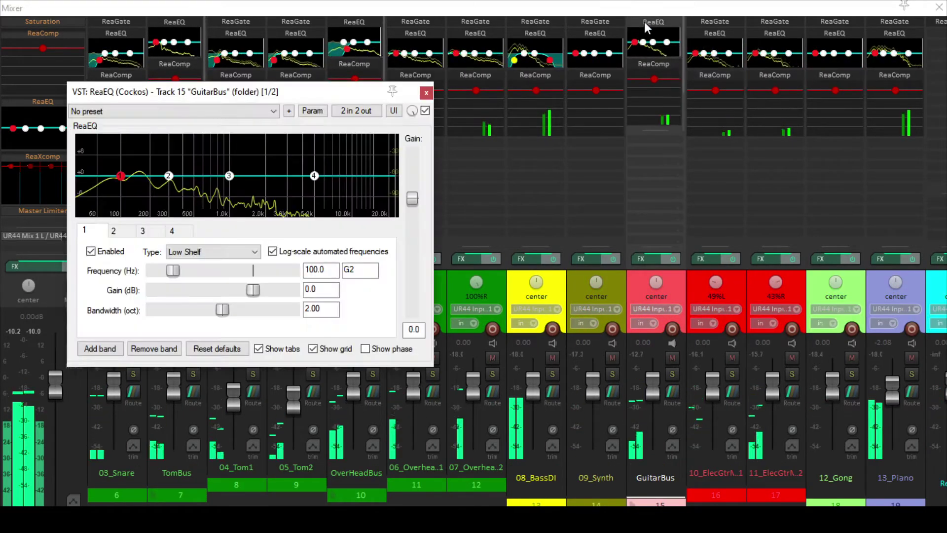
{"action": "left_click", "coordinate": [200, 255]}
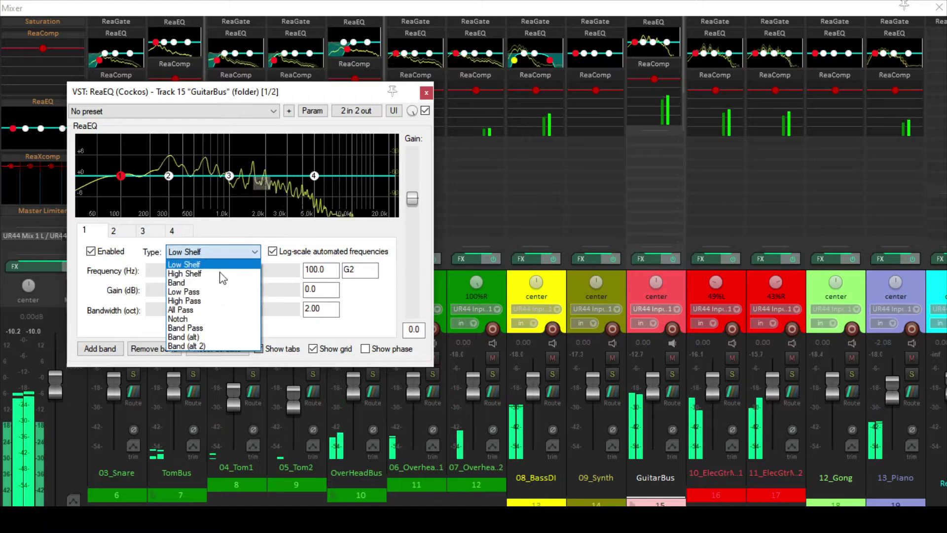
{"action": "left_click", "coordinate": [213, 304]}
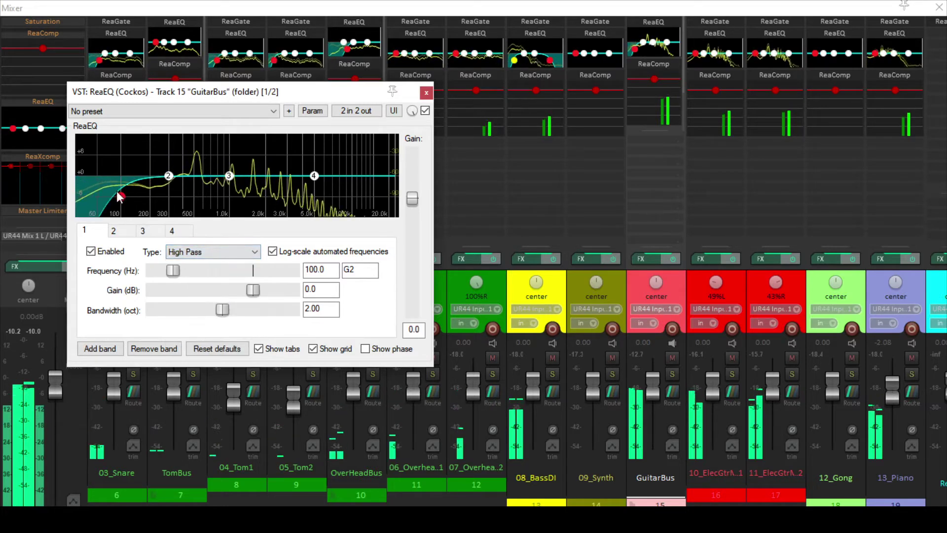
{"action": "left_click_drag", "start_coordinate": [120, 196], "coordinate": [166, 209]}
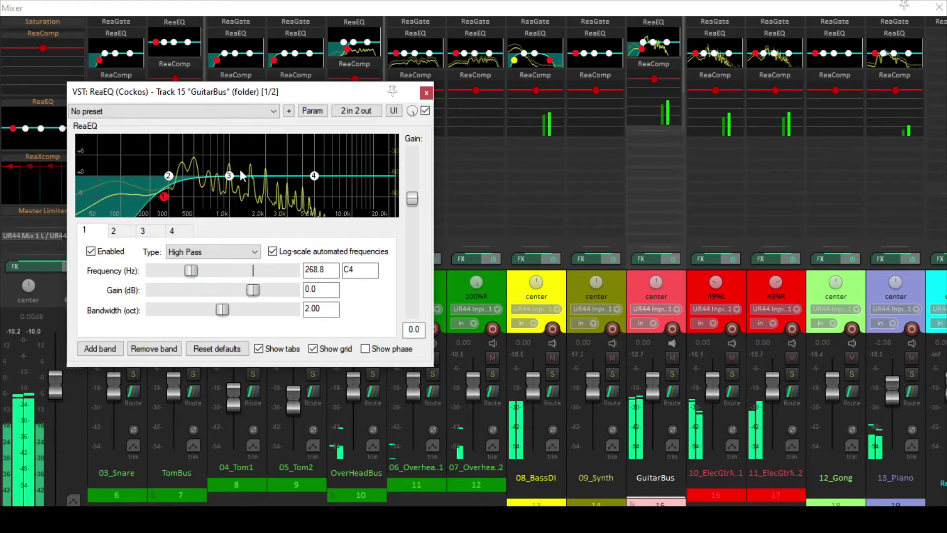
{"action": "left_click", "coordinate": [425, 93]}
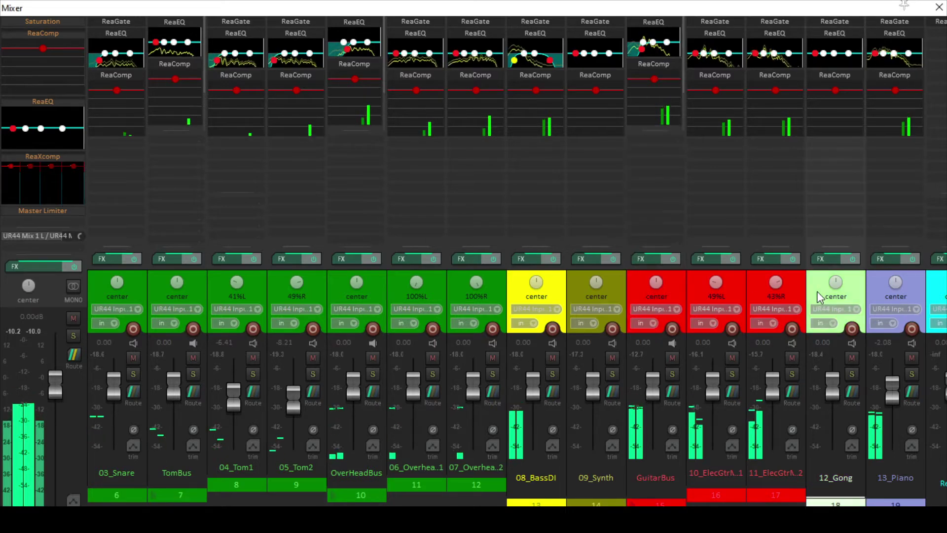
Change band 1 of the ReaEQ on 13_Piano to a High Pass filter at 130.1 Hz
{"action": "scroll", "coordinate": [816, 292], "scroll_direction": "right", "scroll_amount": 2}
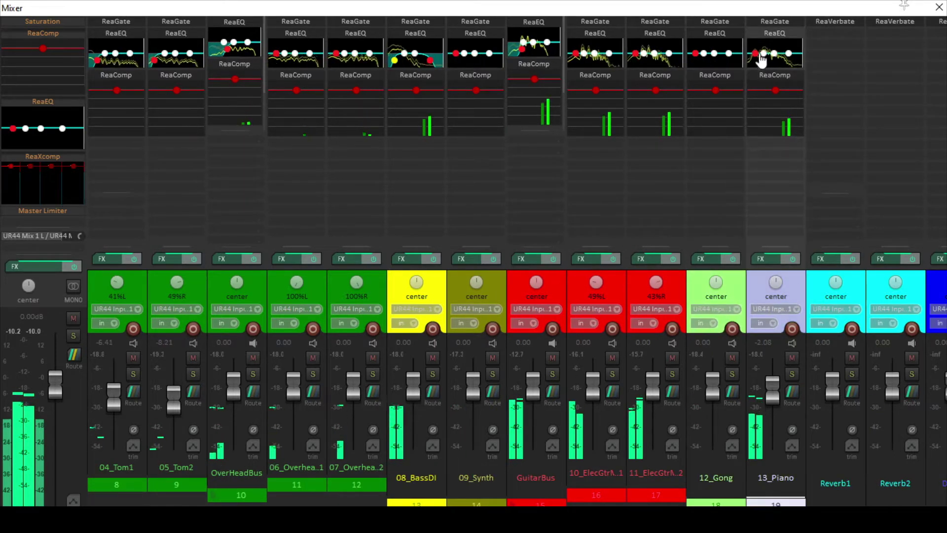
{"action": "left_click", "coordinate": [759, 32]}
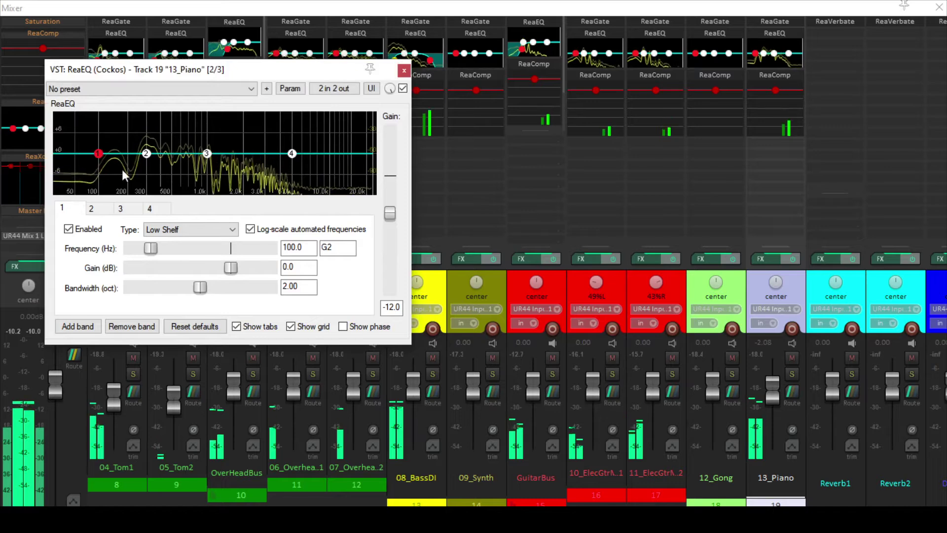
{"action": "left_click", "coordinate": [179, 230]}
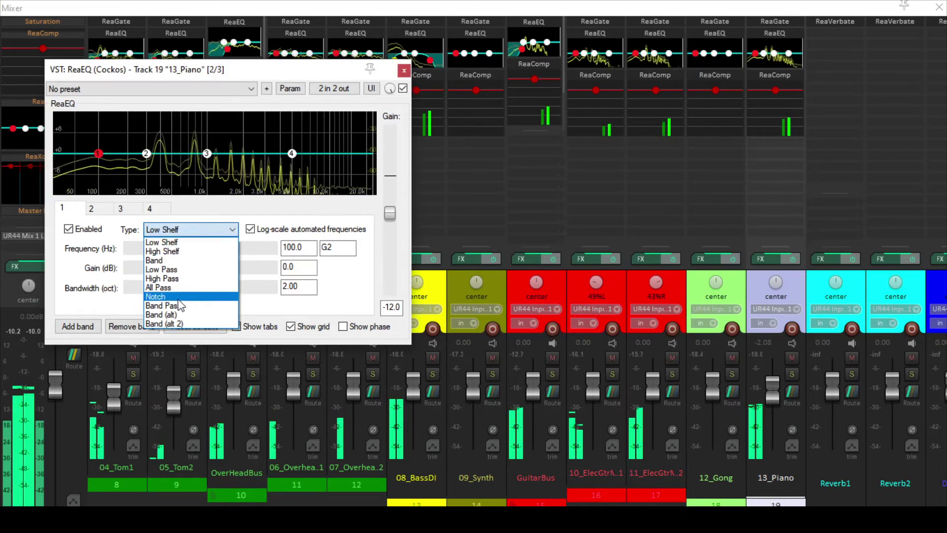
{"action": "left_click", "coordinate": [181, 279]}
{"action": "left_click_drag", "start_coordinate": [93, 177], "coordinate": [110, 180]}
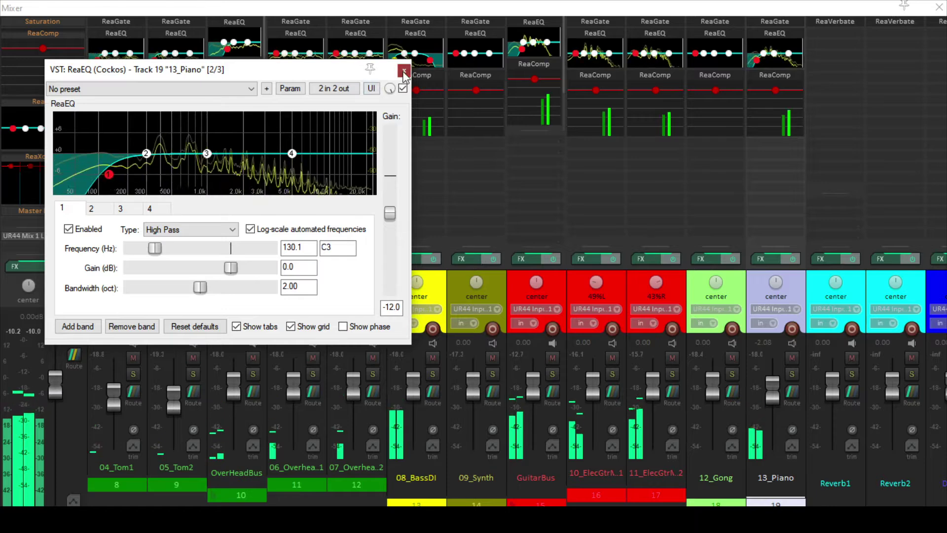
{"action": "key", "text": "Escape"}
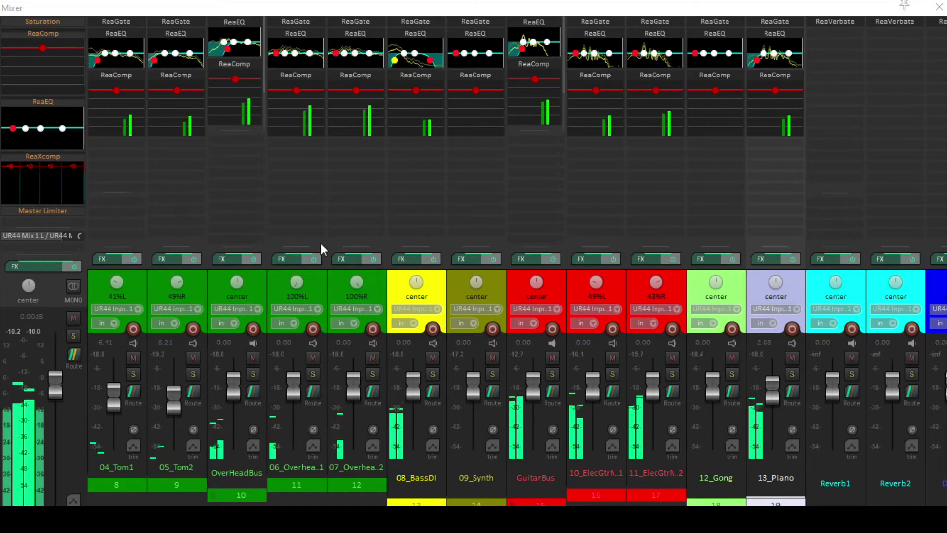
For 01_KickIn, remove the ReaGate GainStage envelope and make the GateThresh envelope visible in the arrange view
{"action": "scroll", "coordinate": [215, 280], "scroll_direction": "up", "scroll_amount": 5}
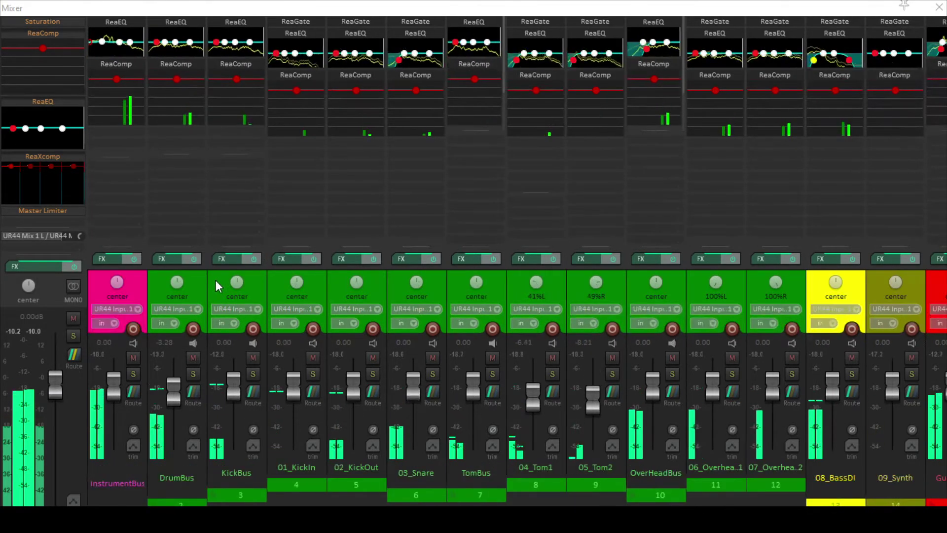
{"action": "left_click", "coordinate": [316, 283]}
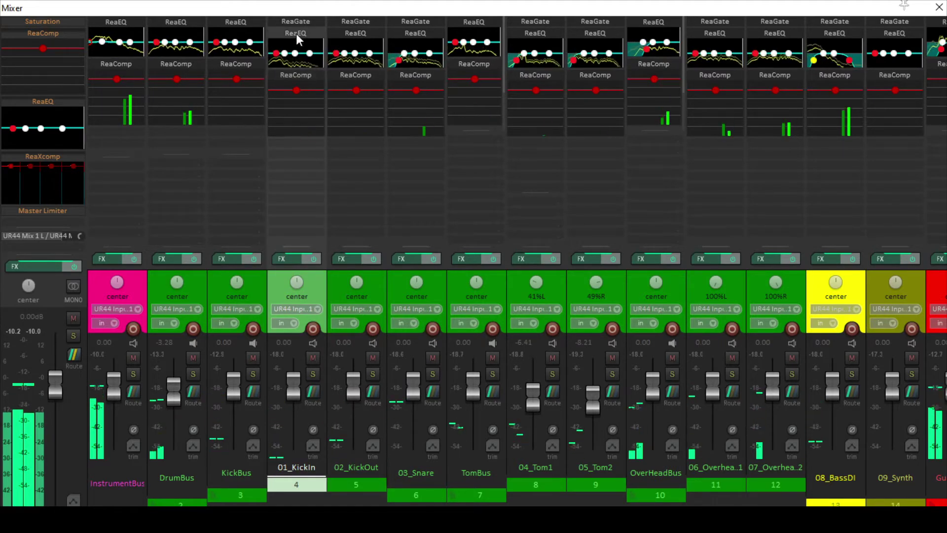
{"action": "key", "text": "ctrl+m"}
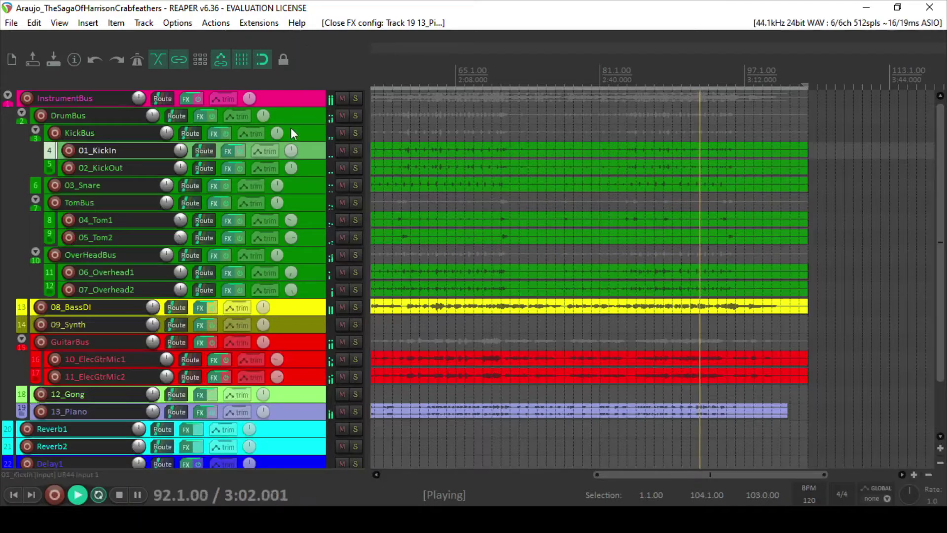
{"action": "left_click", "coordinate": [258, 155]}
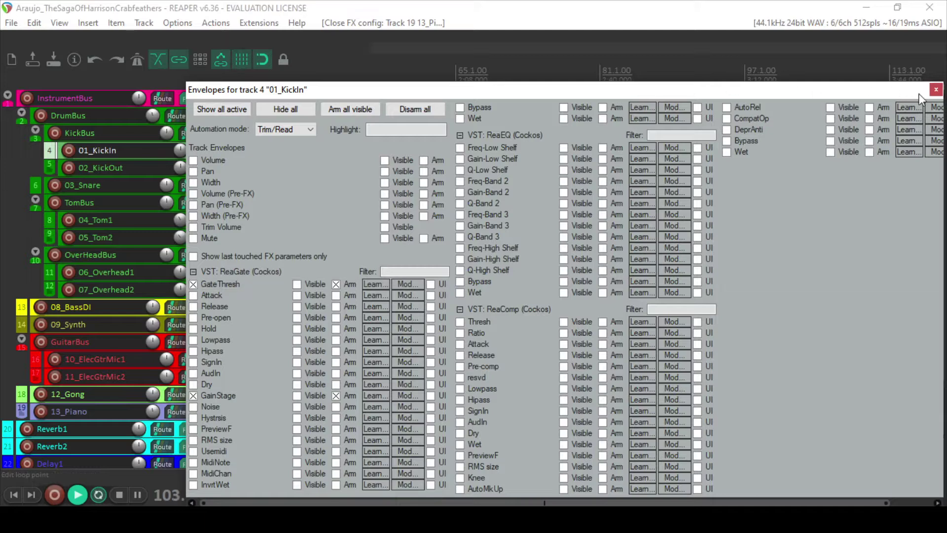
{"action": "left_click", "coordinate": [194, 395]}
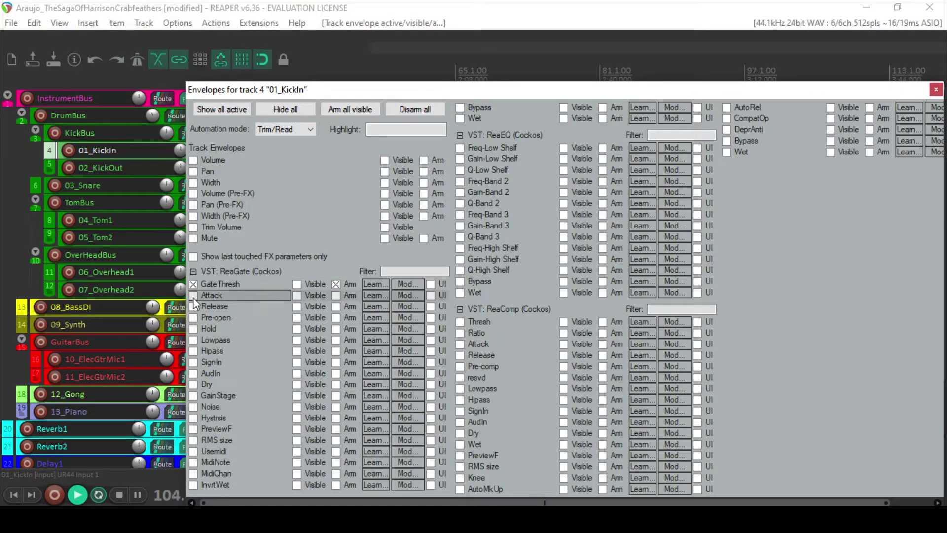
{"action": "left_click", "coordinate": [296, 284]}
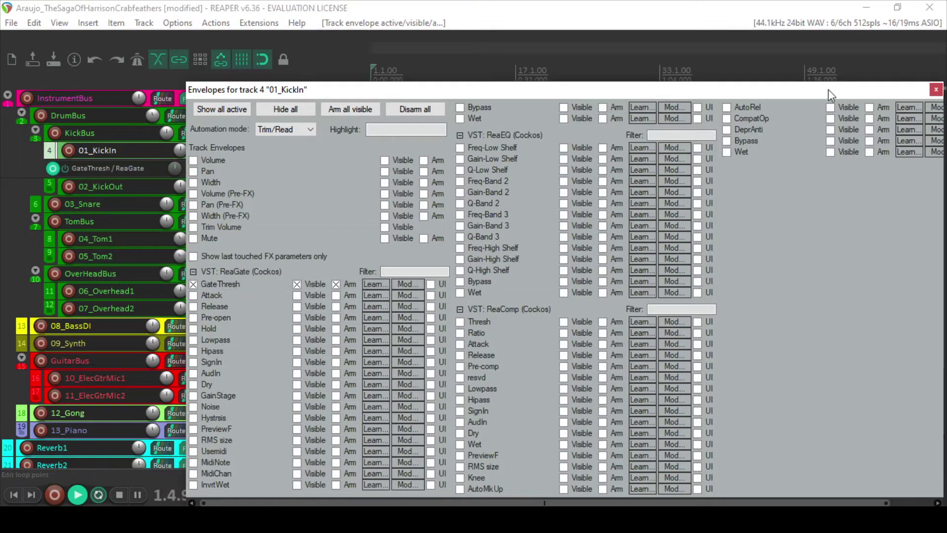
{"action": "left_click", "coordinate": [935, 89]}
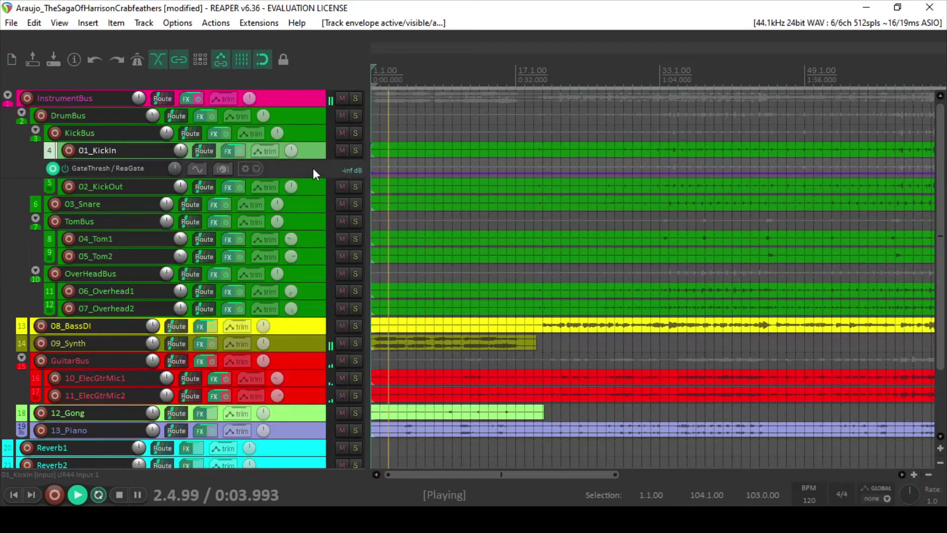
Solo 01_KickIn, play it from about bar 34, and enlarge the track and its GateThresh envelope lane
{"action": "left_click", "coordinate": [355, 150]}
{"action": "left_click", "coordinate": [667, 81]}
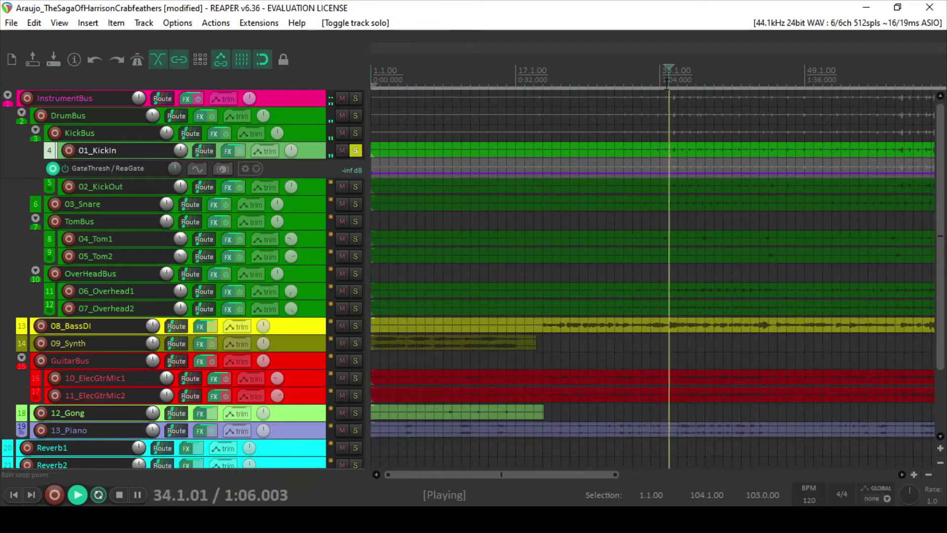
{"action": "scroll", "coordinate": [689, 116], "scroll_direction": "up", "scroll_amount": 3}
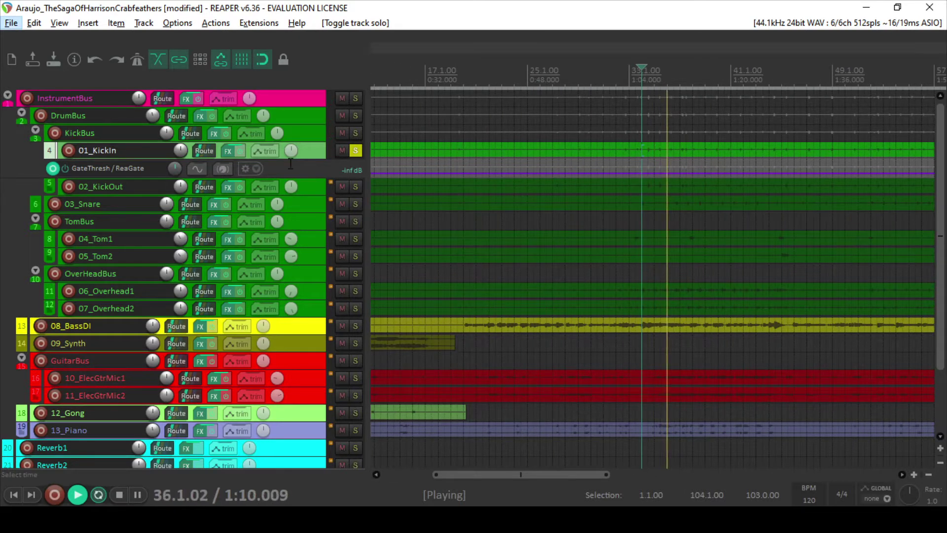
{"action": "left_click_drag", "start_coordinate": [300, 158], "coordinate": [620, 389]}
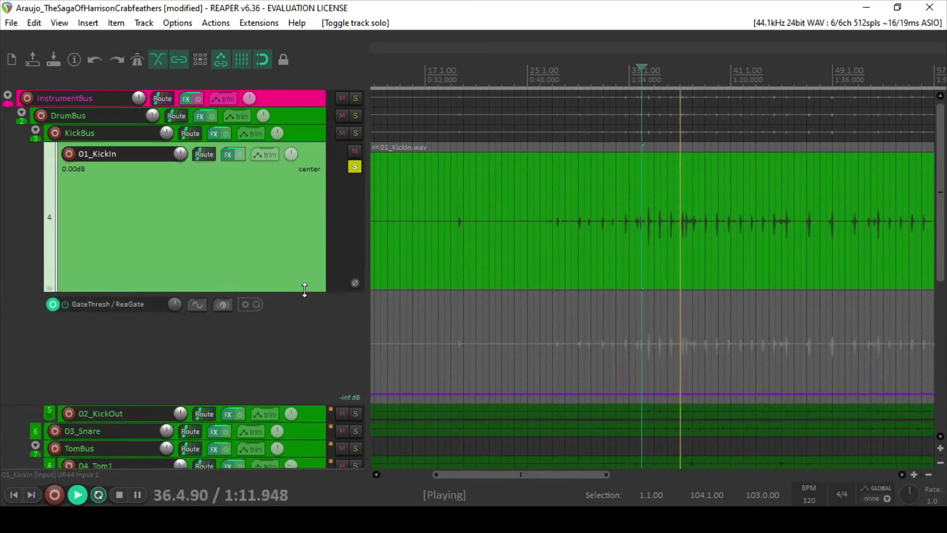
Raise the GateThresh envelope on 01_KickIn to about -21.9 dB and audition the gated kick from about bar 59
{"action": "left_click_drag", "start_coordinate": [683, 391], "coordinate": [697, 387]}
{"action": "scroll", "coordinate": [744, 304], "scroll_direction": "up", "scroll_amount": 5}
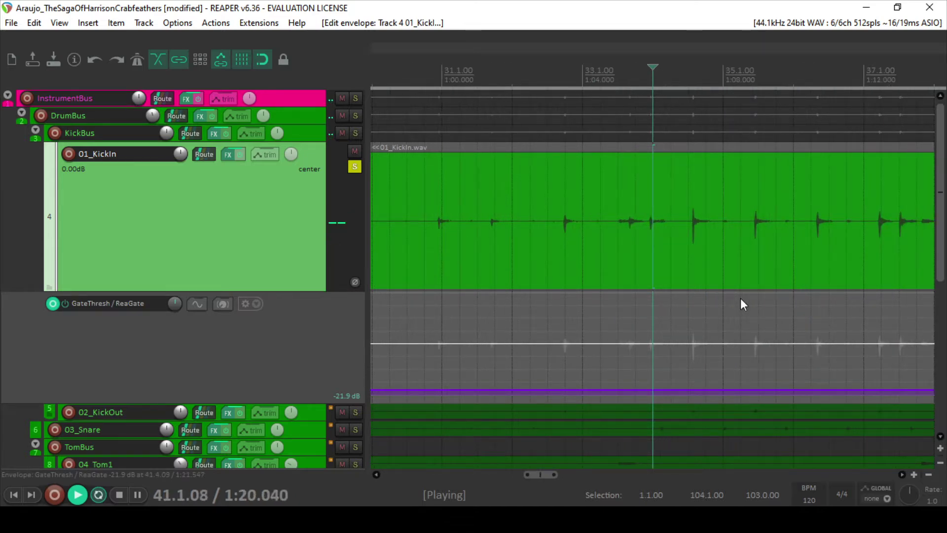
{"action": "scroll", "coordinate": [740, 298], "scroll_direction": "down", "scroll_amount": 6}
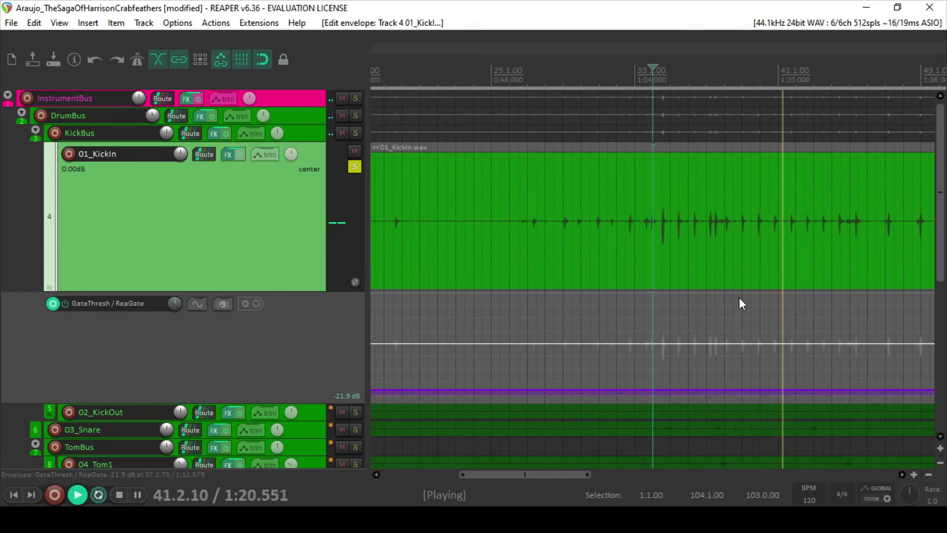
{"action": "left_click", "coordinate": [881, 85]}
{"action": "scroll", "coordinate": [768, 139], "scroll_direction": "up", "scroll_amount": 4}
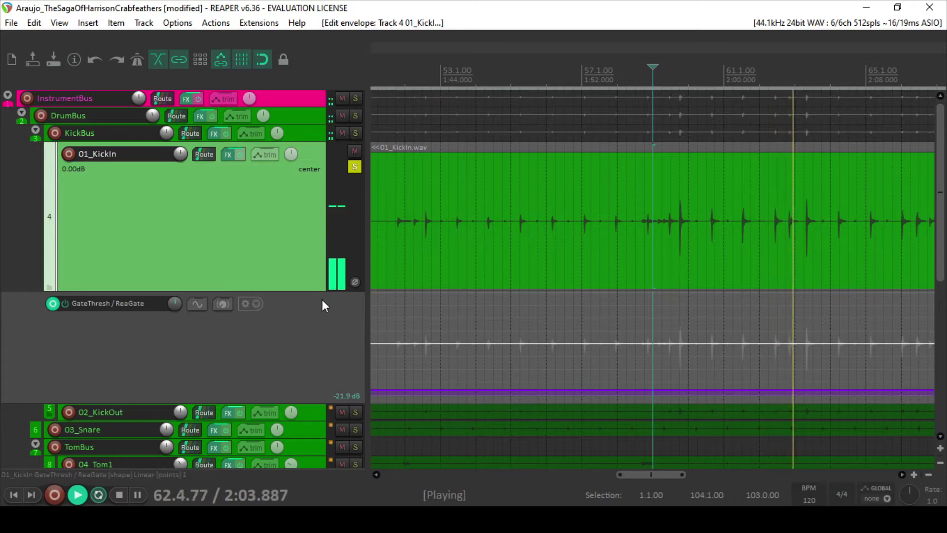
Solo 02_KickOut, remove its ReaGate GainStage envelope and make its GateThresh envelope visible in the arrange view
{"action": "scroll", "coordinate": [321, 300], "scroll_direction": "down", "scroll_amount": 2}
{"action": "left_click", "coordinate": [356, 343]}
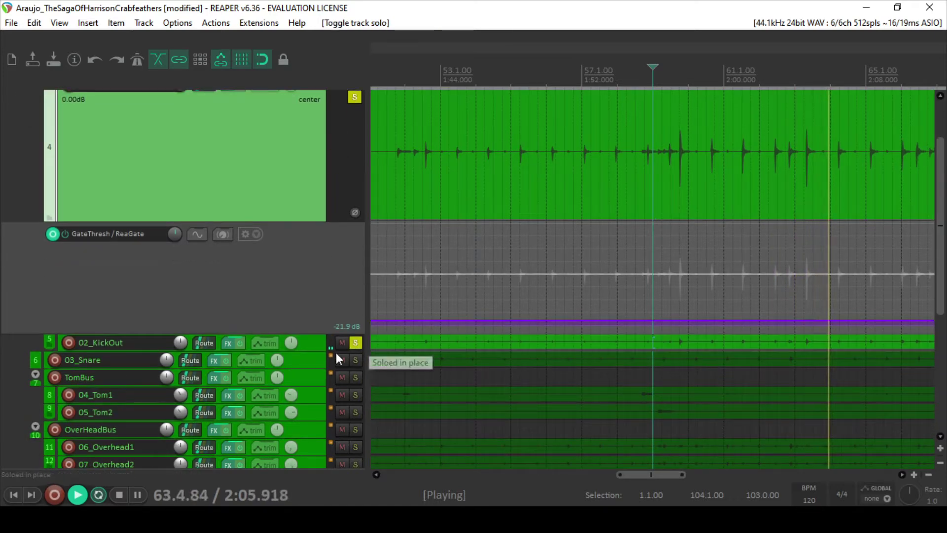
{"action": "left_click", "coordinate": [258, 347]}
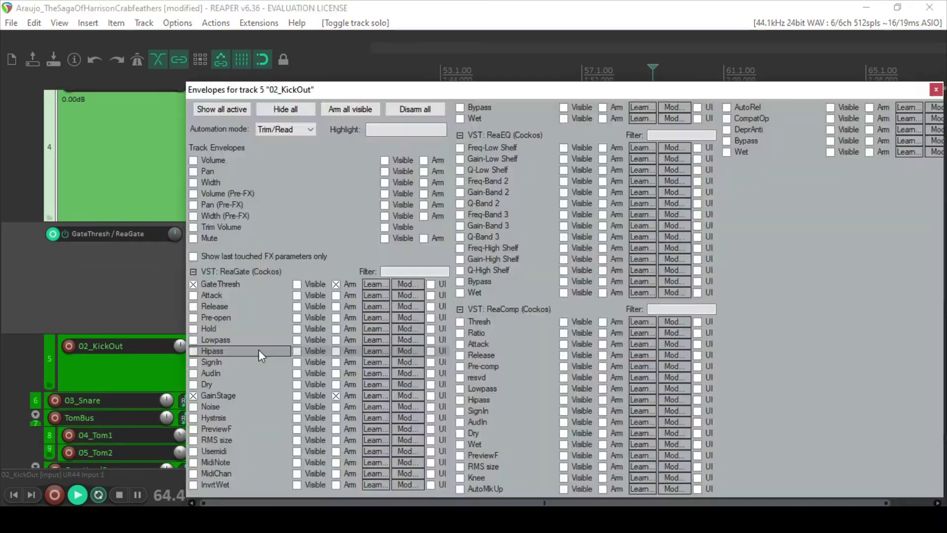
{"action": "left_click", "coordinate": [193, 395]}
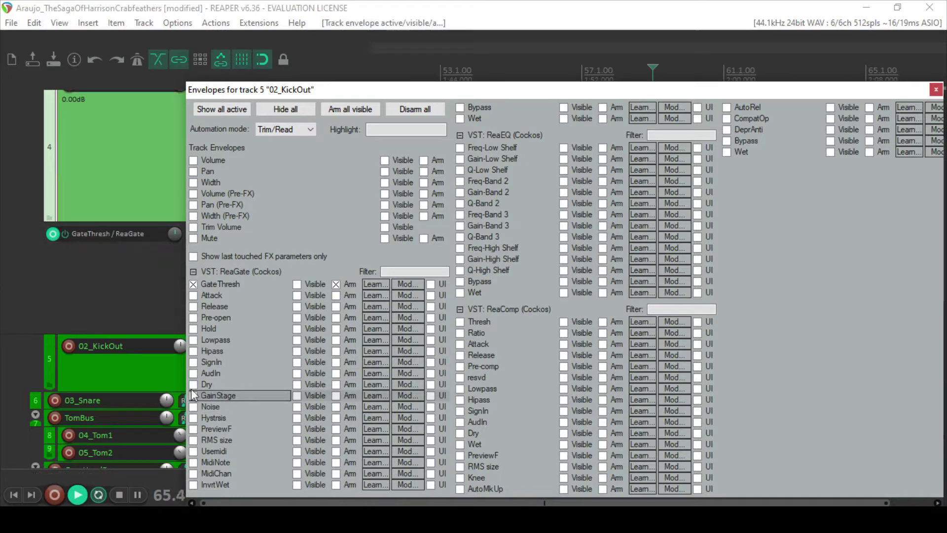
{"action": "left_click", "coordinate": [220, 283]}
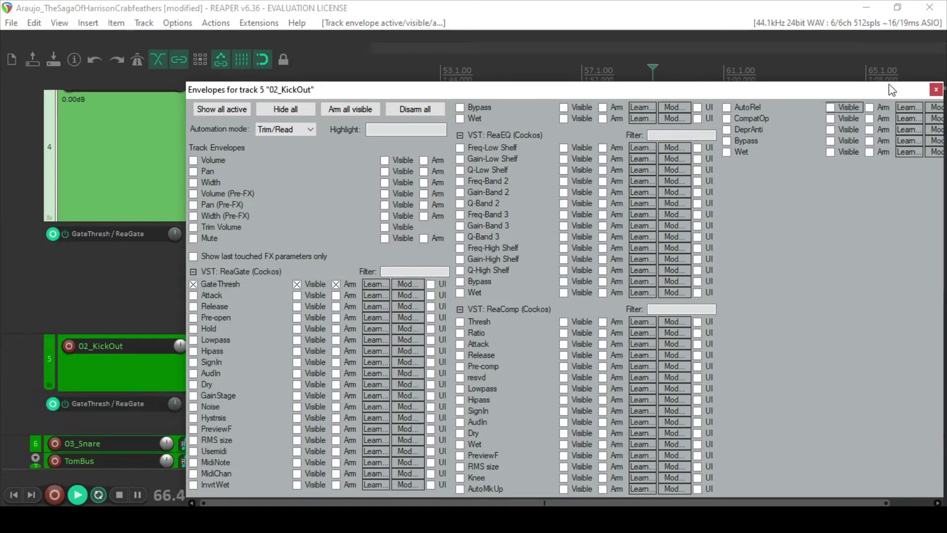
{"action": "left_click", "coordinate": [935, 90]}
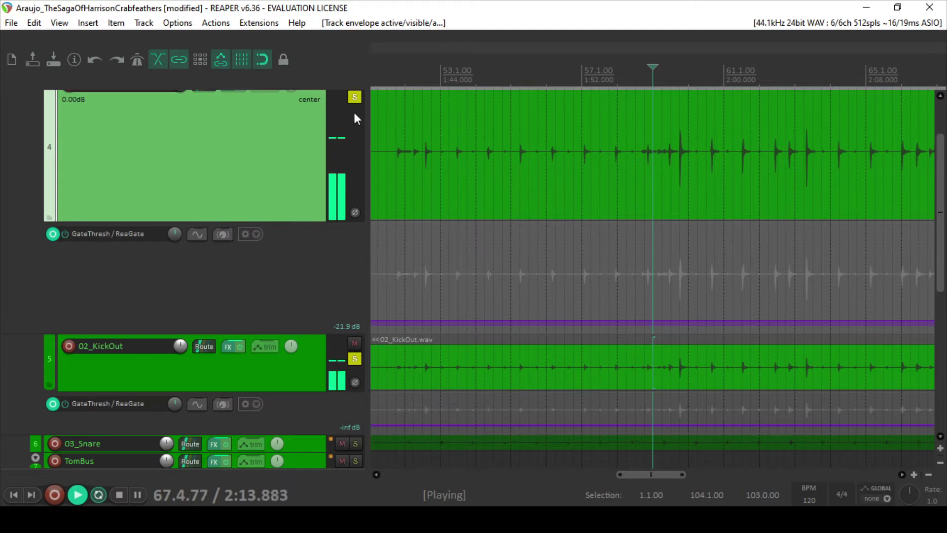
Unsolo 01_KickIn and raise the GateThresh envelope on 02_KickOut to about -23.1 dB
{"action": "left_click", "coordinate": [354, 97]}
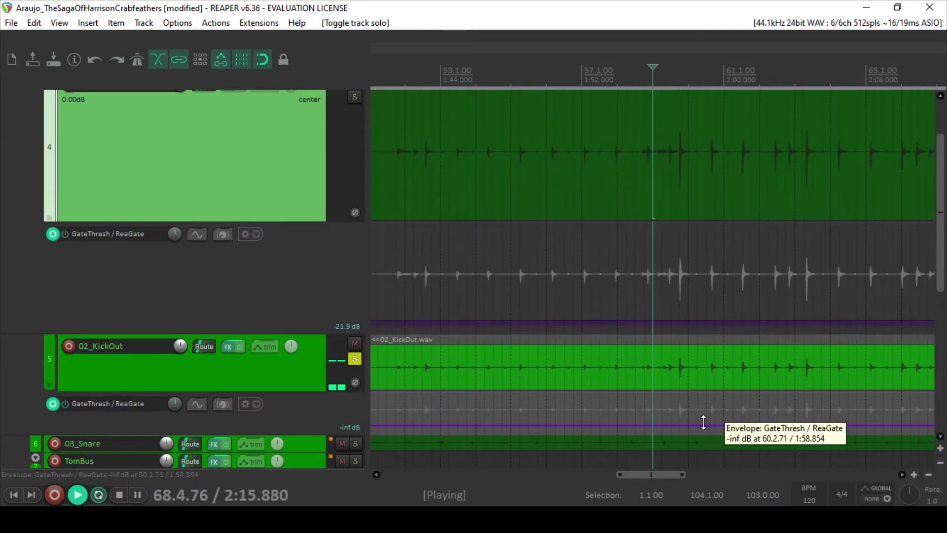
{"action": "scroll", "coordinate": [723, 402], "scroll_direction": "down", "scroll_amount": 3}
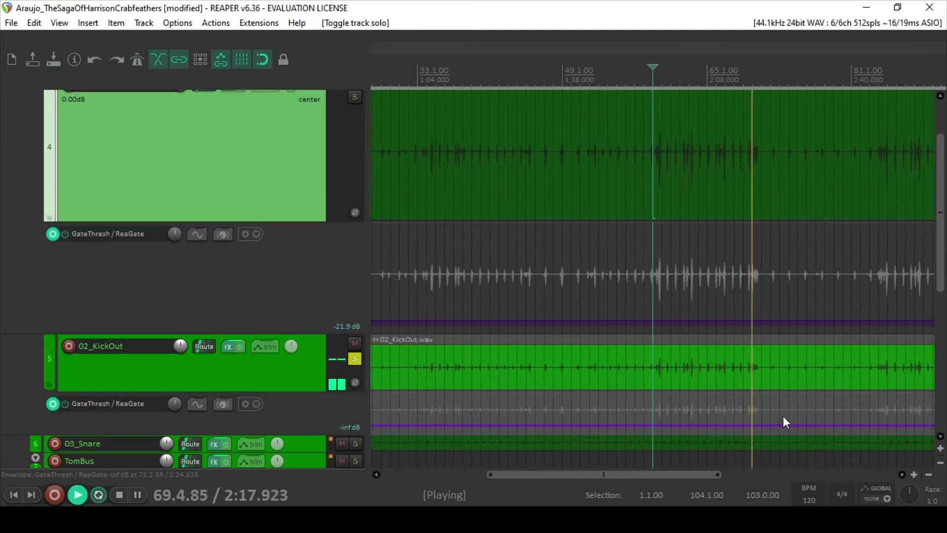
{"action": "scroll", "coordinate": [814, 405], "scroll_direction": "up", "scroll_amount": 2}
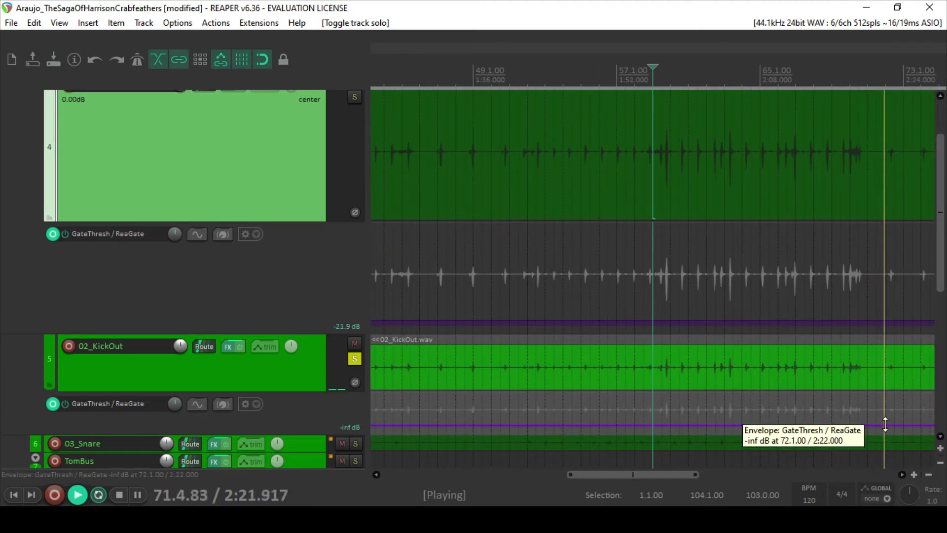
{"action": "left_click_drag", "start_coordinate": [885, 426], "coordinate": [885, 409]}
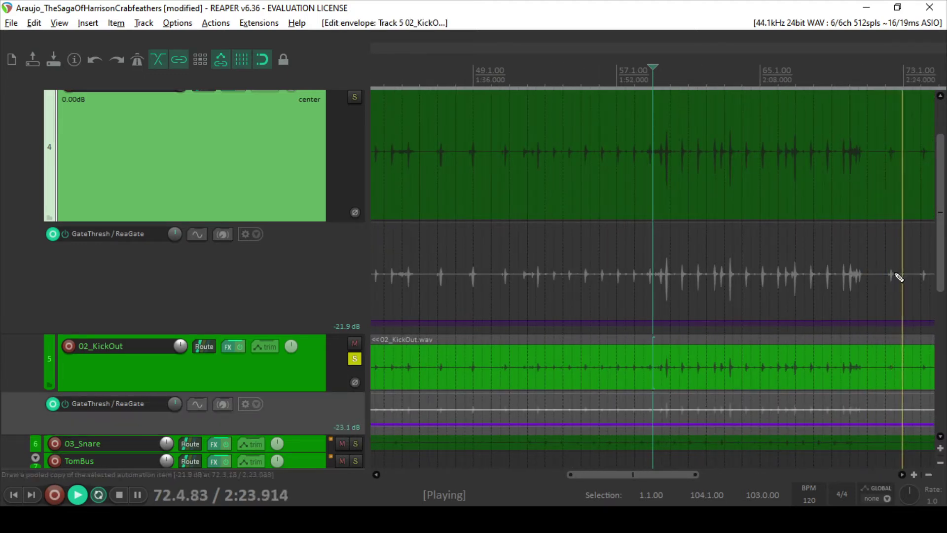
{"action": "scroll", "coordinate": [888, 274], "scroll_direction": "right", "scroll_amount": 4}
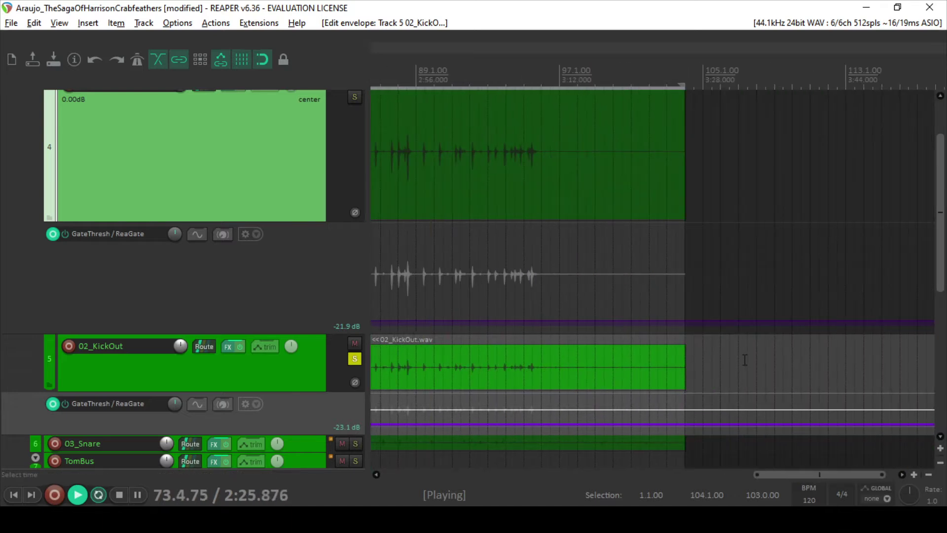
{"action": "scroll", "coordinate": [730, 363], "scroll_direction": "left", "scroll_amount": 2}
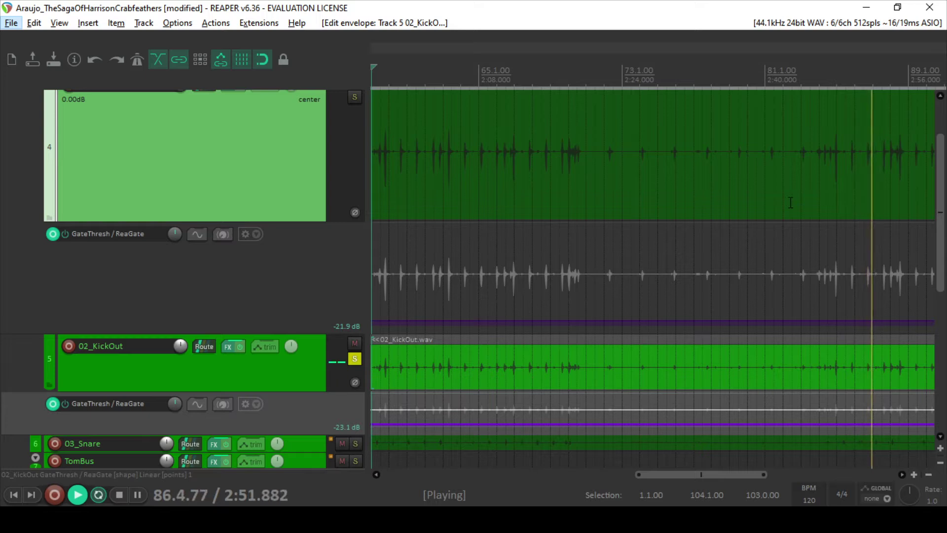
Switch the solo from 02_KickOut to 03_Snare and make the snare's ReaGate GateThresh envelope visible in the arrange view
{"action": "left_click", "coordinate": [354, 359]}
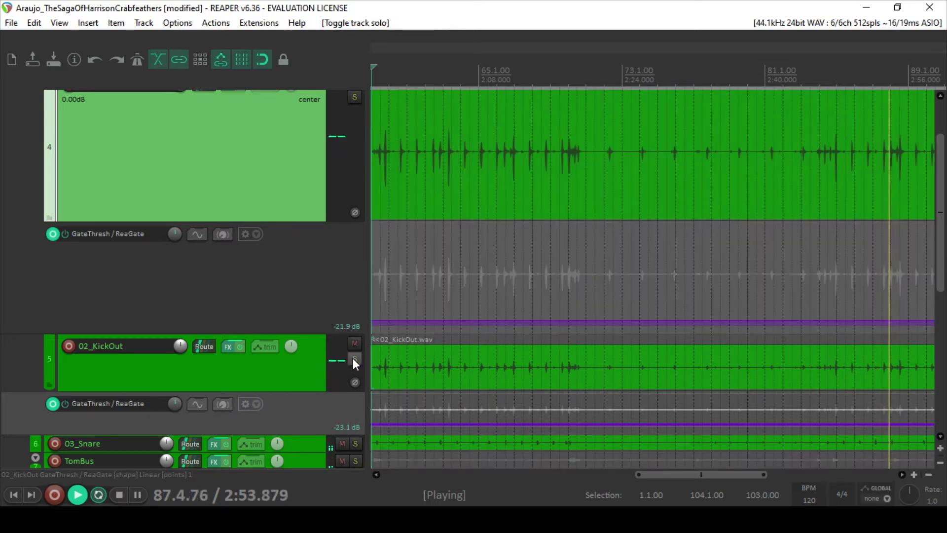
{"action": "scroll", "coordinate": [306, 384], "scroll_direction": "down", "scroll_amount": 3}
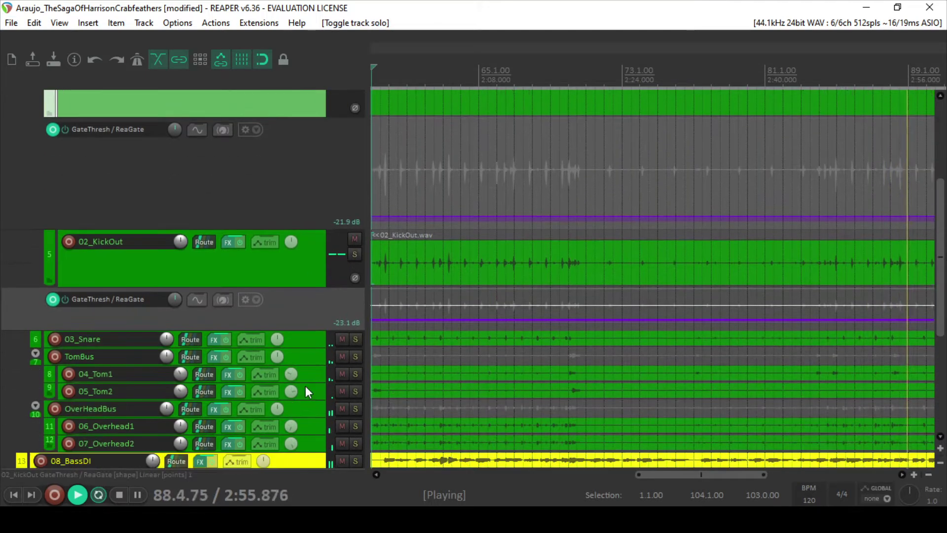
{"action": "left_click", "coordinate": [358, 339]}
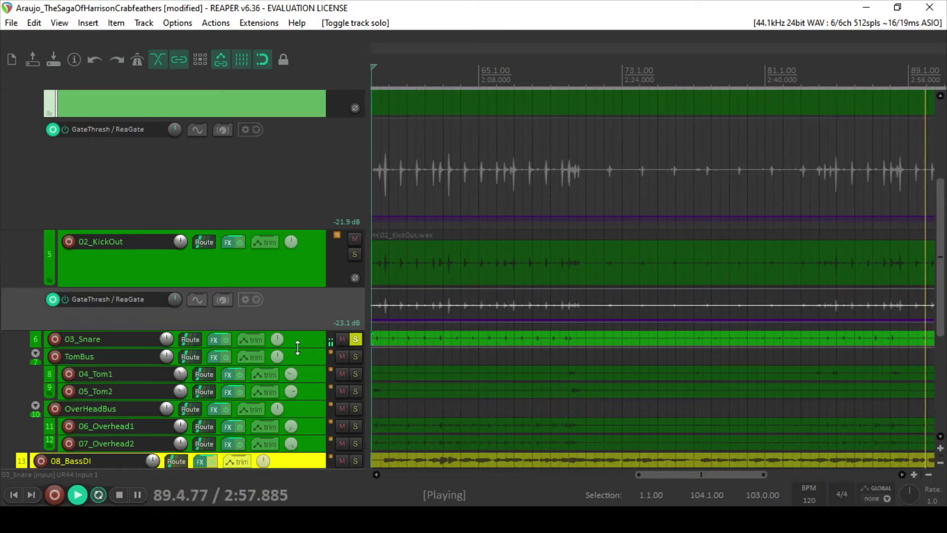
{"action": "left_click", "coordinate": [249, 340]}
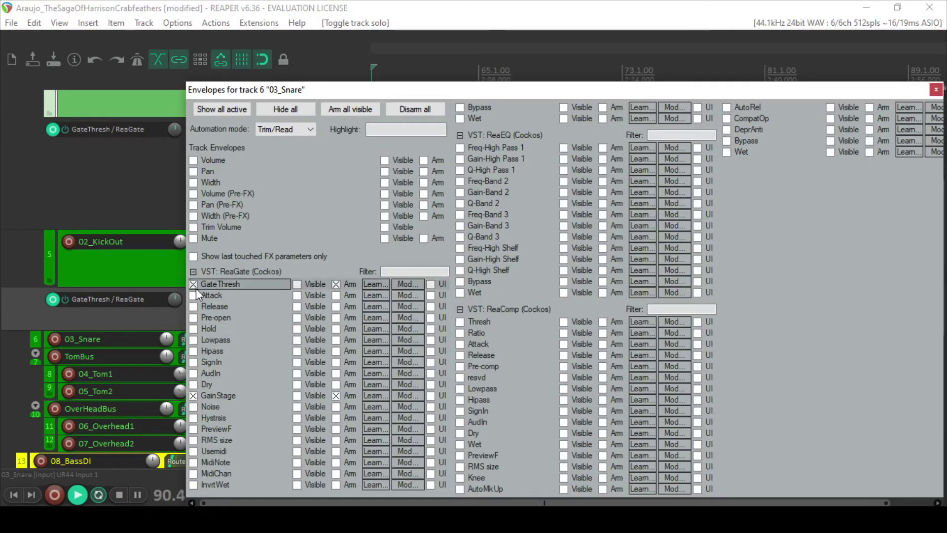
{"action": "left_click", "coordinate": [296, 284]}
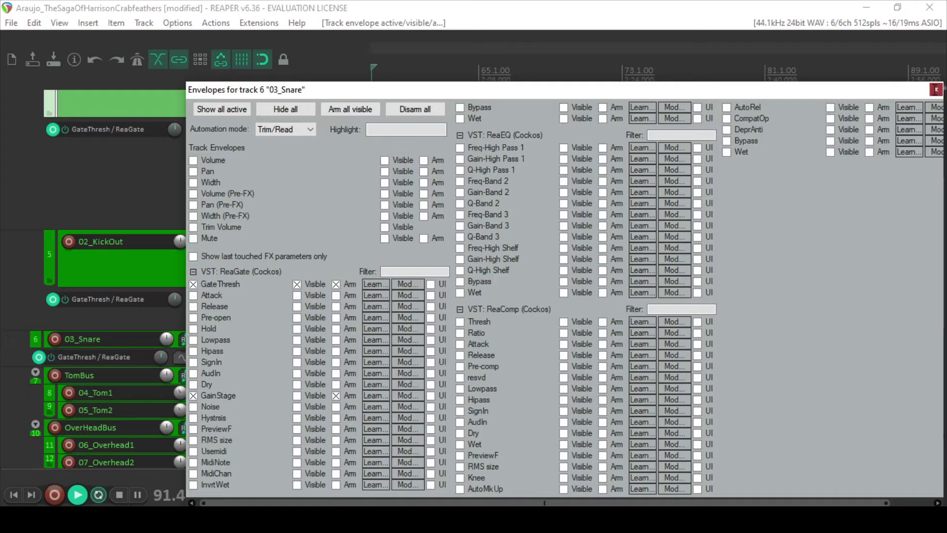
{"action": "left_click", "coordinate": [935, 89]}
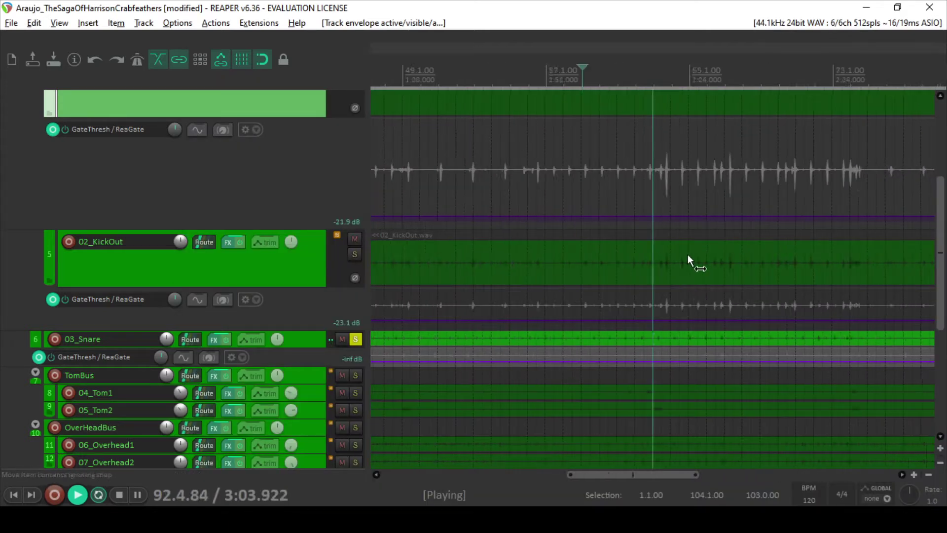
Play 03_Snare from about bar 68 and raise its GateThresh envelope to about -21.9 dB
{"action": "scroll", "coordinate": [787, 320], "scroll_direction": "left", "scroll_amount": 3}
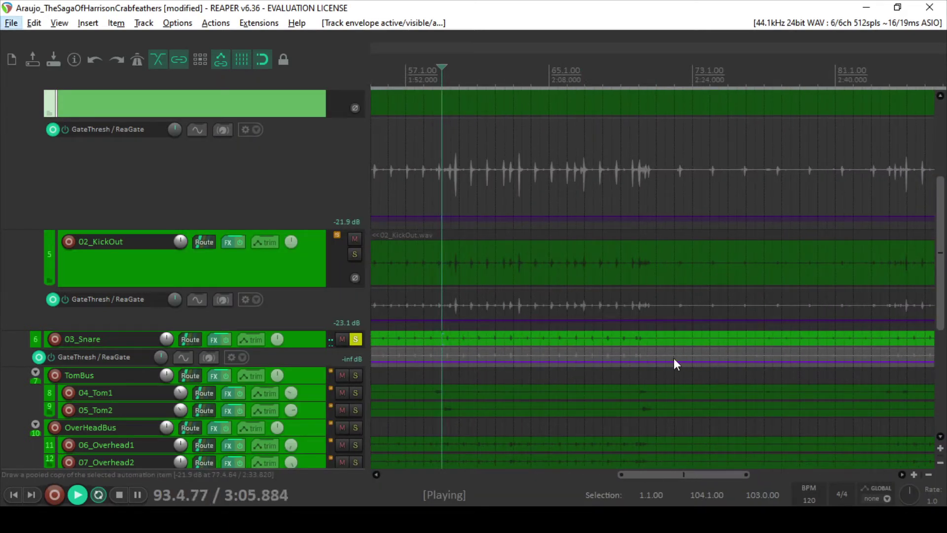
{"action": "left_click", "coordinate": [608, 67]}
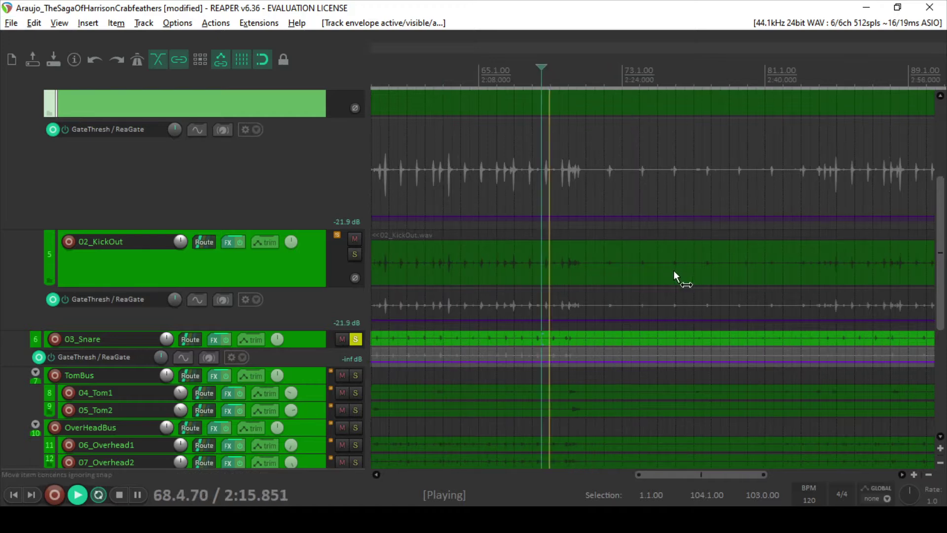
{"action": "scroll", "coordinate": [674, 271], "scroll_direction": "right", "scroll_amount": 3}
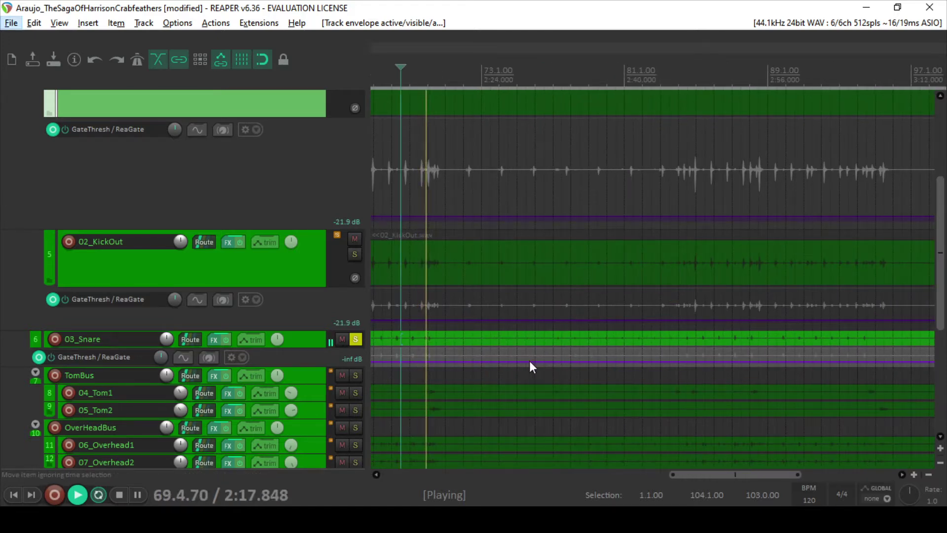
{"action": "left_click", "coordinate": [514, 364]}
{"action": "left_click_drag", "start_coordinate": [510, 362], "coordinate": [510, 355]}
Audition the gated 03_Snare at several points in the song, including around bars 37, 89 and 34
{"action": "scroll", "coordinate": [446, 252], "scroll_direction": "down", "scroll_amount": 5}
{"action": "left_click", "coordinate": [487, 74]}
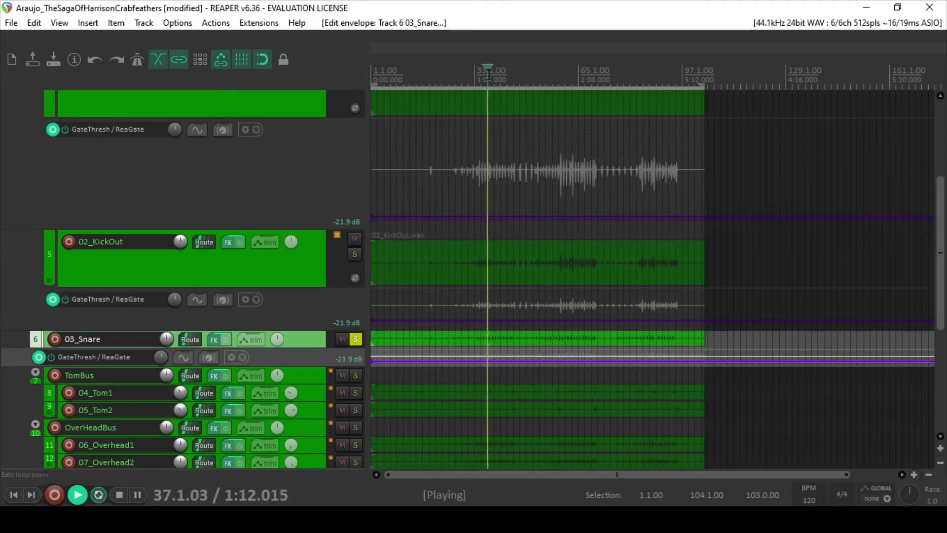
{"action": "scroll", "coordinate": [538, 198], "scroll_direction": "right", "scroll_amount": 3}
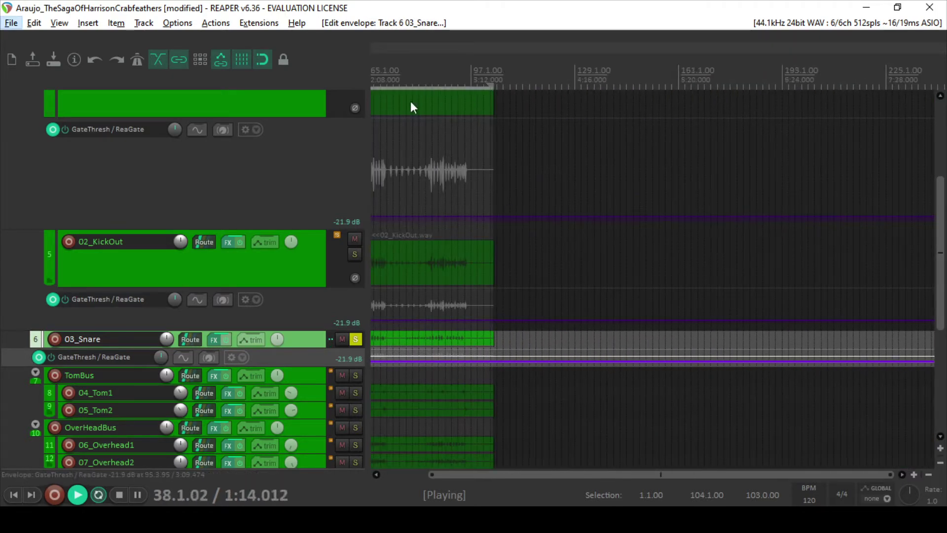
{"action": "scroll", "coordinate": [423, 133], "scroll_direction": "right", "scroll_amount": 1}
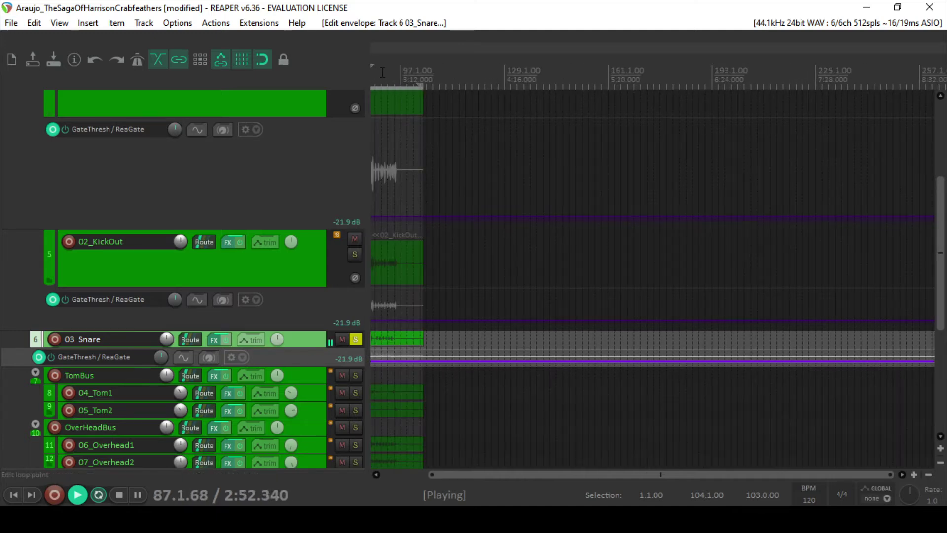
{"action": "scroll", "coordinate": [371, 93], "scroll_direction": "up", "scroll_amount": 6}
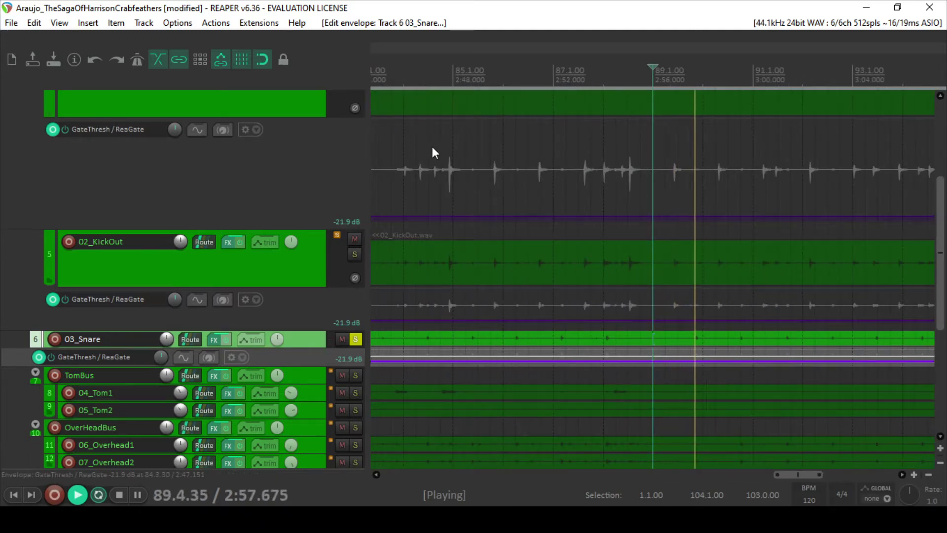
{"action": "key", "text": "Home"}
{"action": "scroll", "coordinate": [666, 148], "scroll_direction": "down", "scroll_amount": 3}
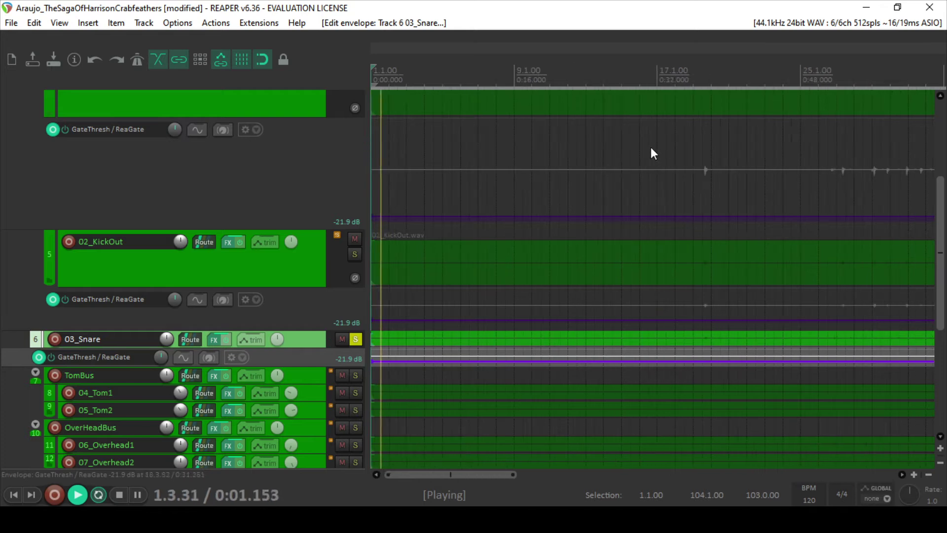
{"action": "left_click", "coordinate": [790, 66]}
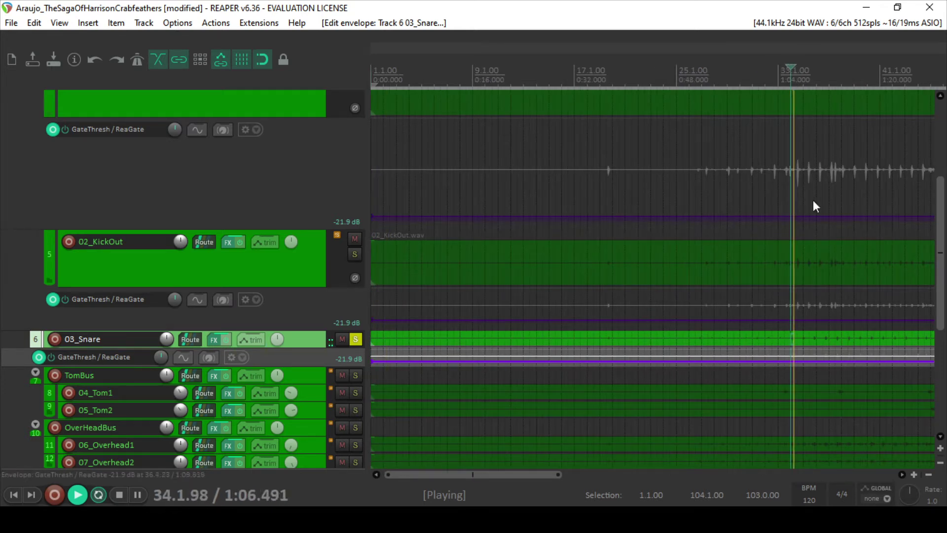
{"action": "scroll", "coordinate": [814, 206], "scroll_direction": "up", "scroll_amount": 4}
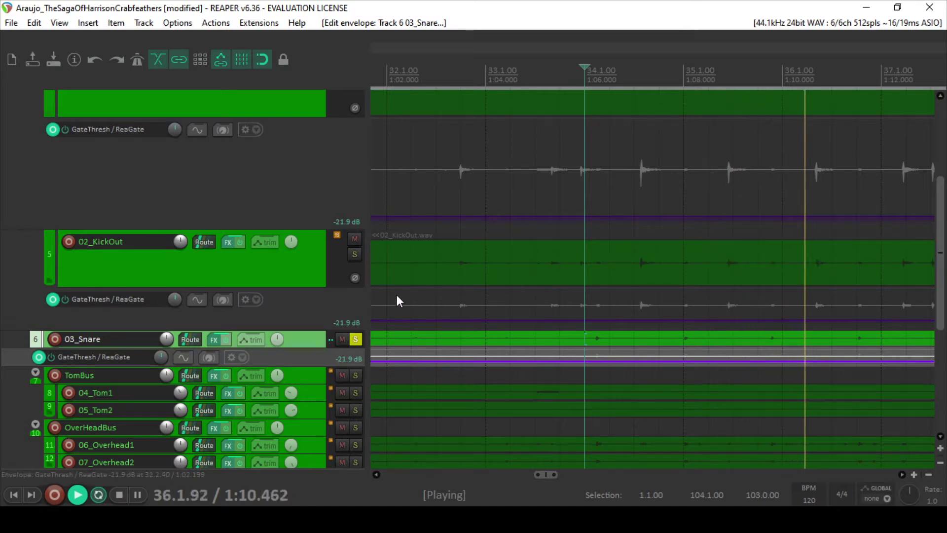
Switch the solo from 03_Snare to 04_Tom1, enlarge the tom track and make its ReaGate GateThresh envelope visible
{"action": "left_click", "coordinate": [355, 392]}
{"action": "left_click", "coordinate": [355, 338]}
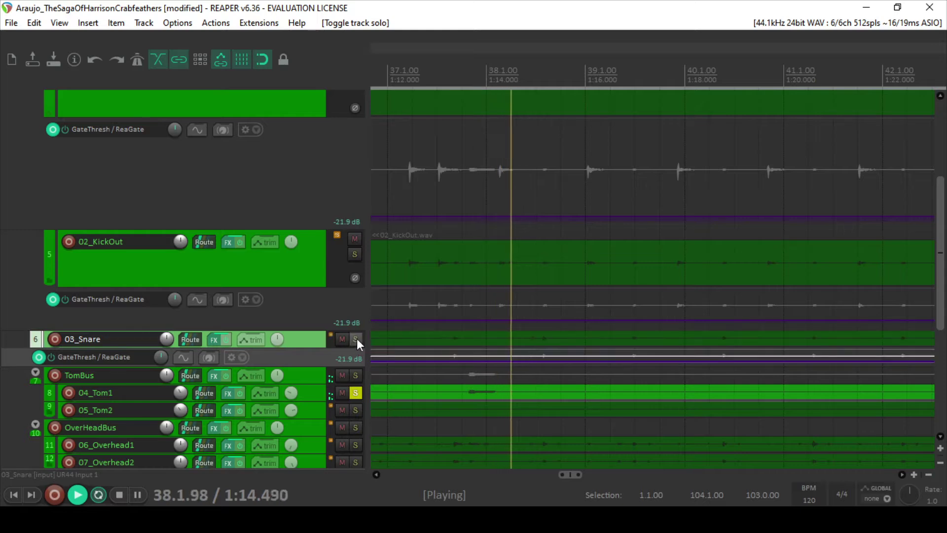
{"action": "left_click_drag", "start_coordinate": [309, 401], "coordinate": [283, 437]}
{"action": "left_click", "coordinate": [265, 397]}
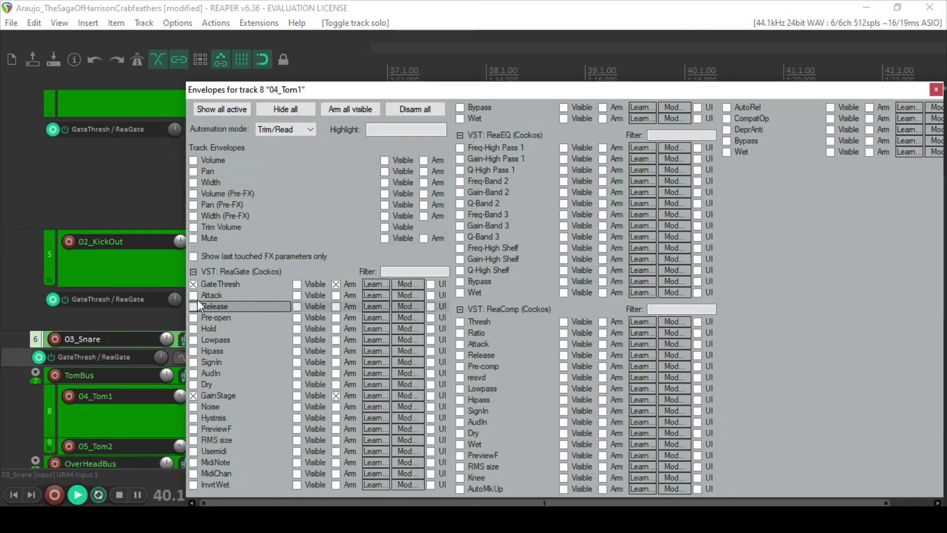
{"action": "left_click", "coordinate": [296, 284]}
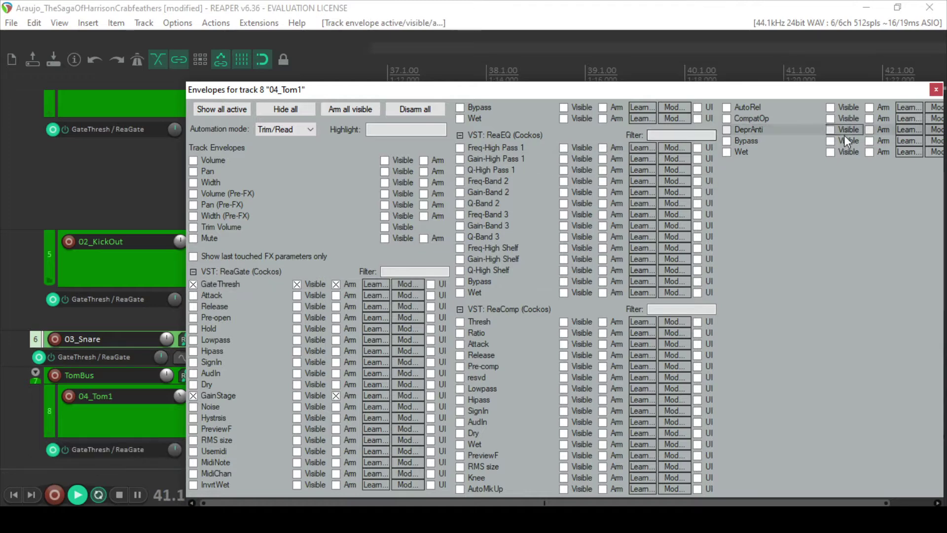
{"action": "left_click", "coordinate": [935, 90]}
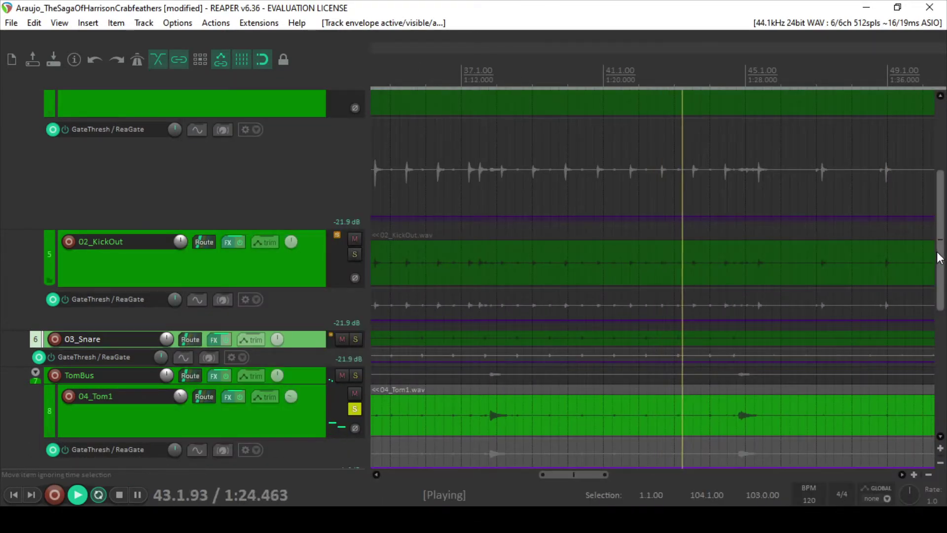
{"action": "scroll", "coordinate": [804, 286], "scroll_direction": "down", "scroll_amount": 5}
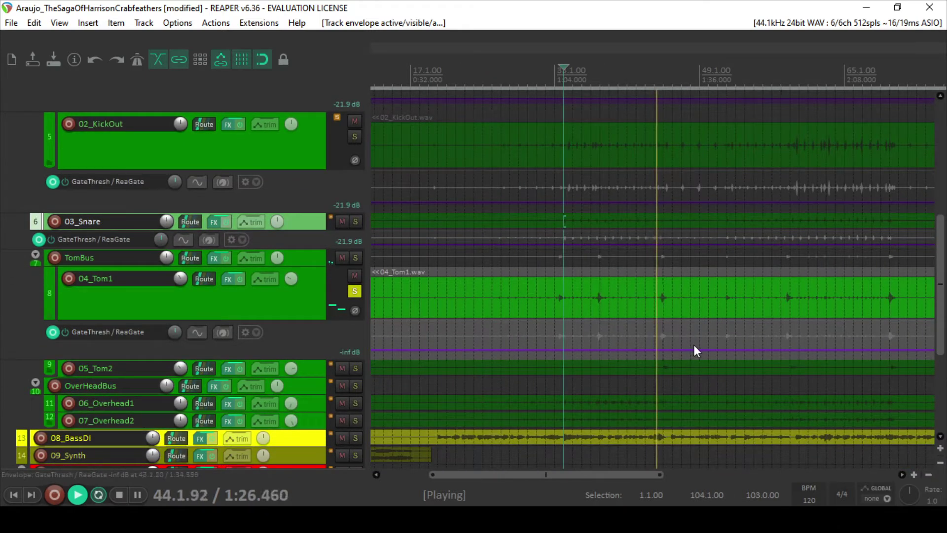
Raise the GateThresh envelope of 04_Tom1 to about -19.2 dB and play the tom from about bar 38
{"action": "left_click_drag", "start_coordinate": [693, 344], "coordinate": [691, 341]}
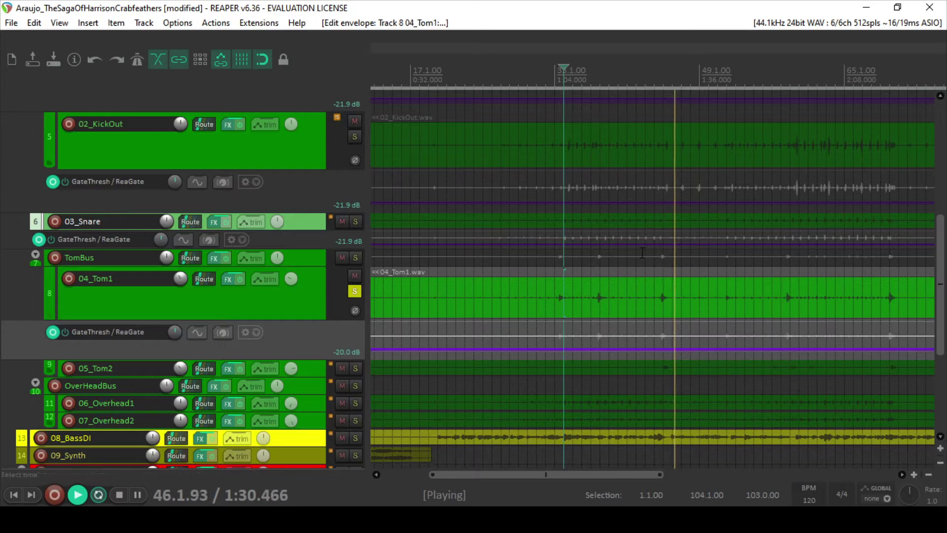
{"action": "left_click", "coordinate": [601, 79]}
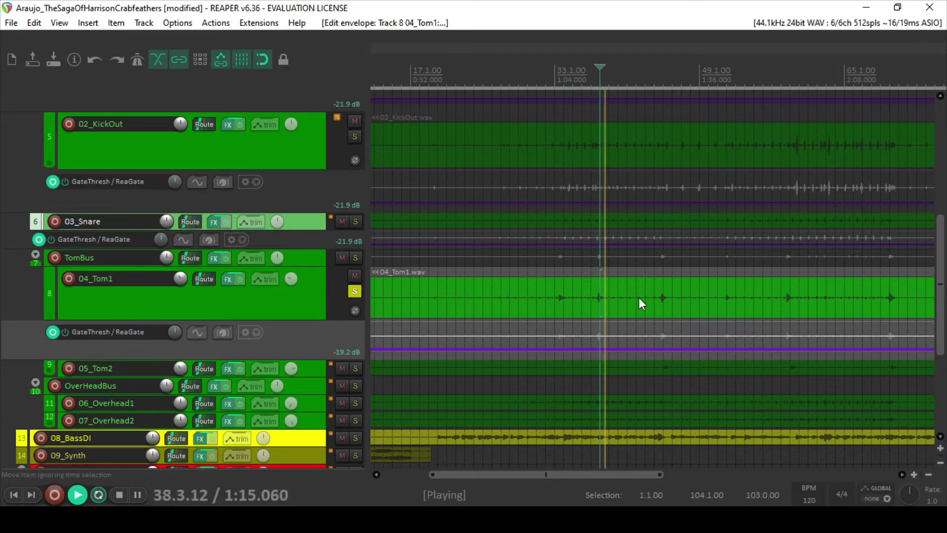
Audition the gated 04_Tom1 at further tom hits in the song, including around bars 42, 44 and 61
{"action": "scroll", "coordinate": [631, 316], "scroll_direction": "right", "scroll_amount": 5}
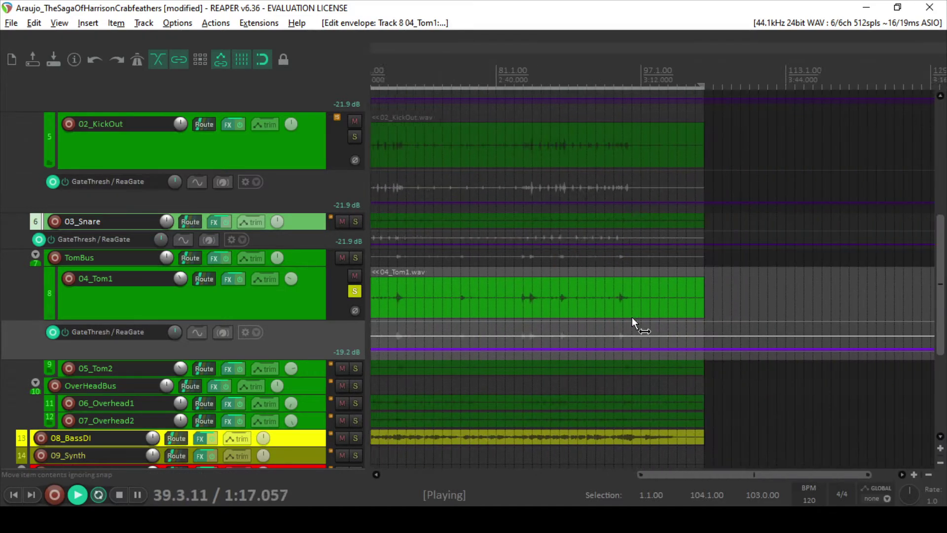
{"action": "scroll", "coordinate": [632, 317], "scroll_direction": "left", "scroll_amount": 3}
{"action": "scroll", "coordinate": [557, 328], "scroll_direction": "right", "scroll_amount": 5}
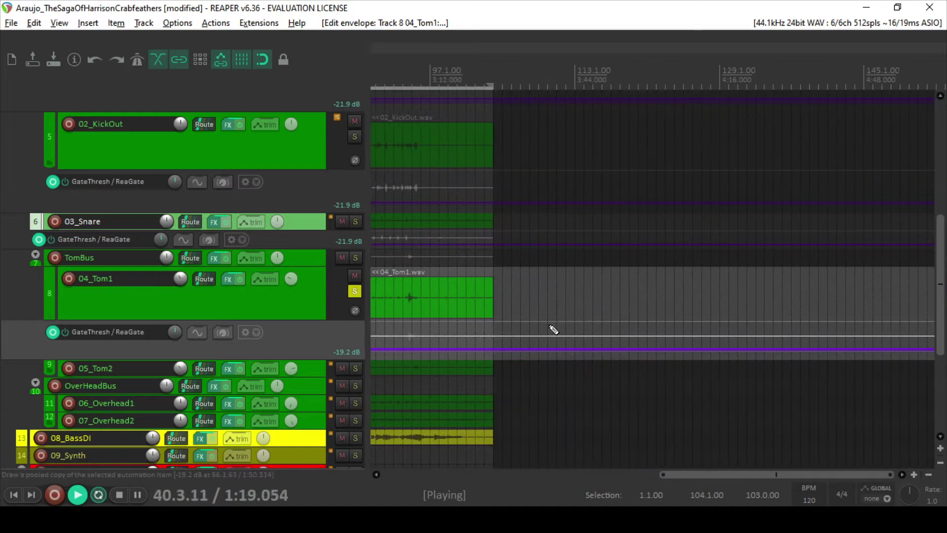
{"action": "scroll", "coordinate": [554, 329], "scroll_direction": "left", "scroll_amount": 5}
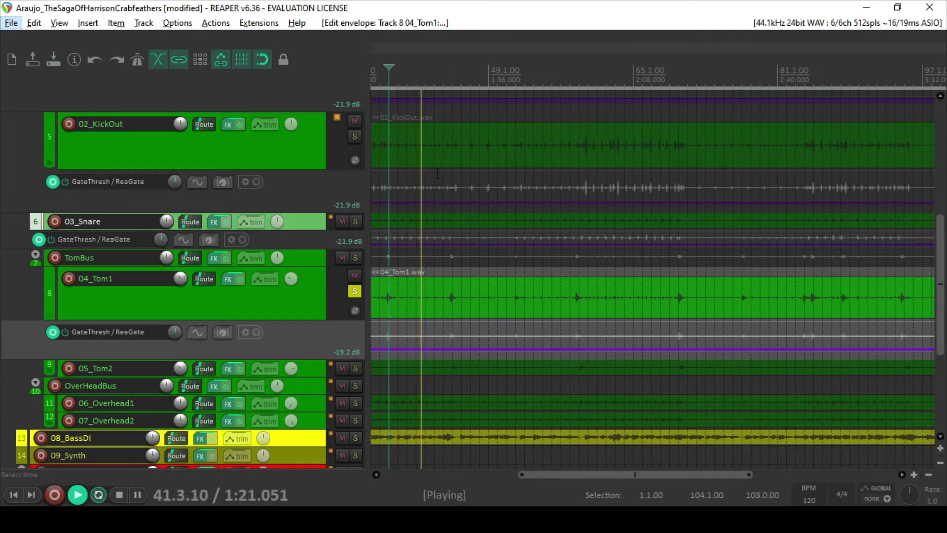
{"action": "scroll", "coordinate": [465, 253], "scroll_direction": "up", "scroll_amount": 5}
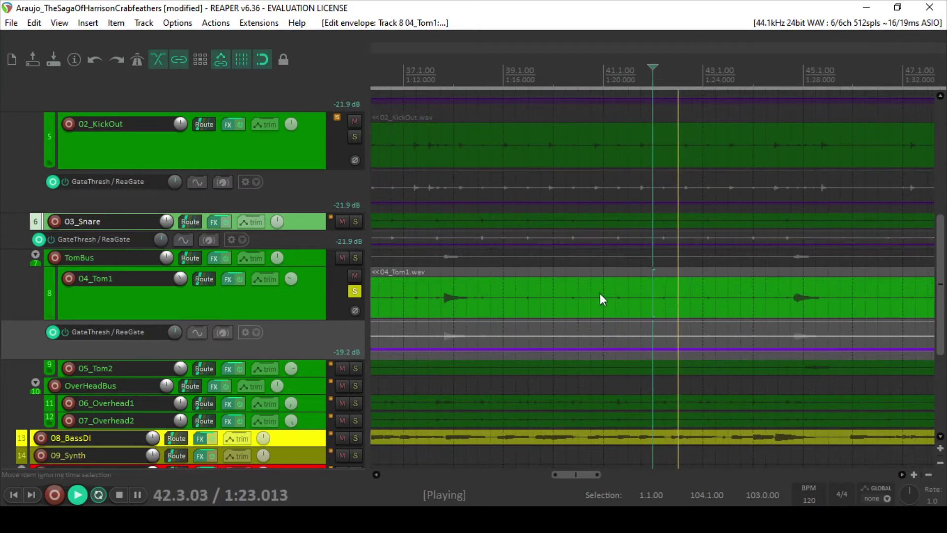
{"action": "scroll", "coordinate": [691, 316], "scroll_direction": "down", "scroll_amount": 3}
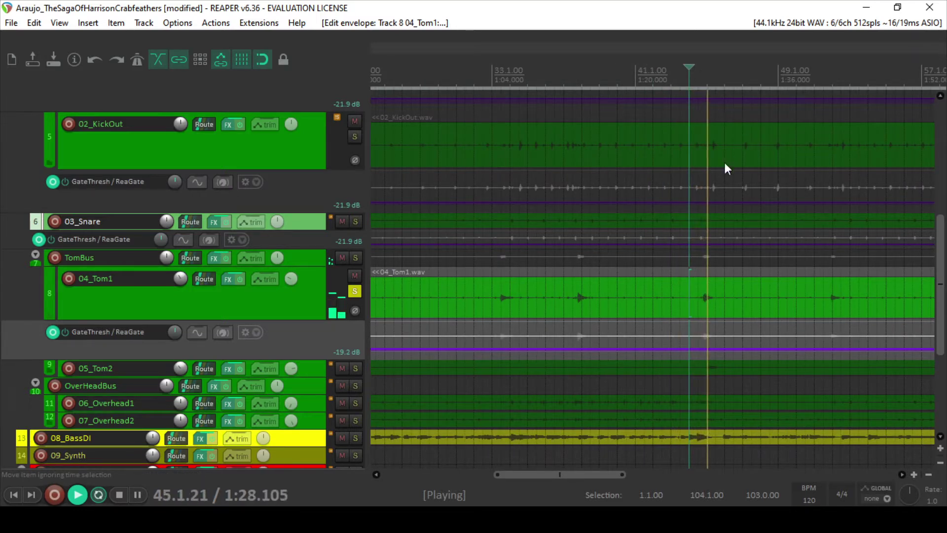
{"action": "scroll", "coordinate": [720, 232], "scroll_direction": "down", "scroll_amount": 3}
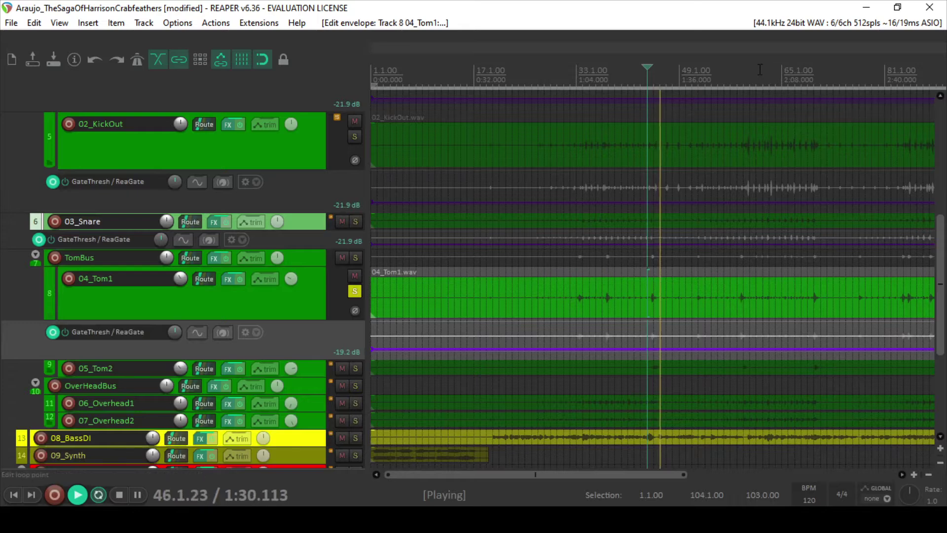
{"action": "left_click", "coordinate": [756, 140]}
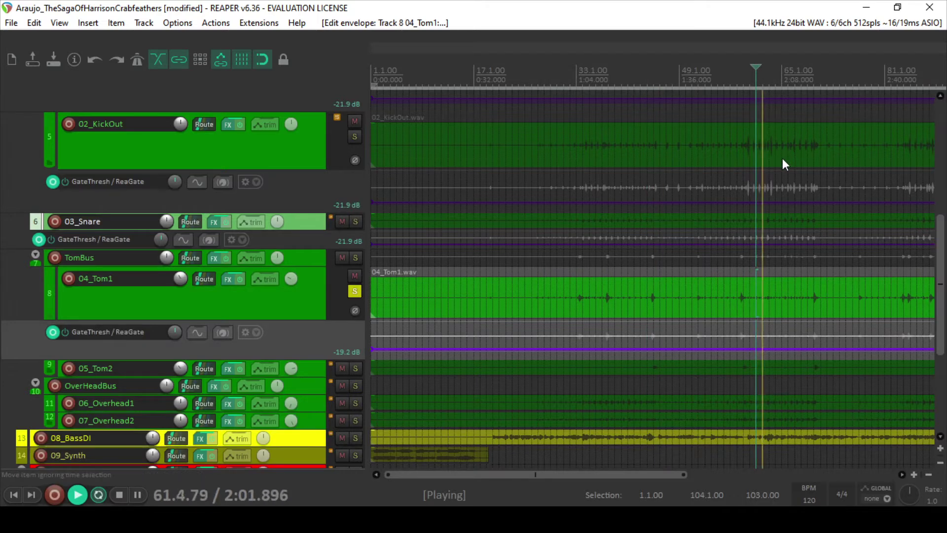
{"action": "scroll", "coordinate": [782, 158], "scroll_direction": "down", "scroll_amount": 3}
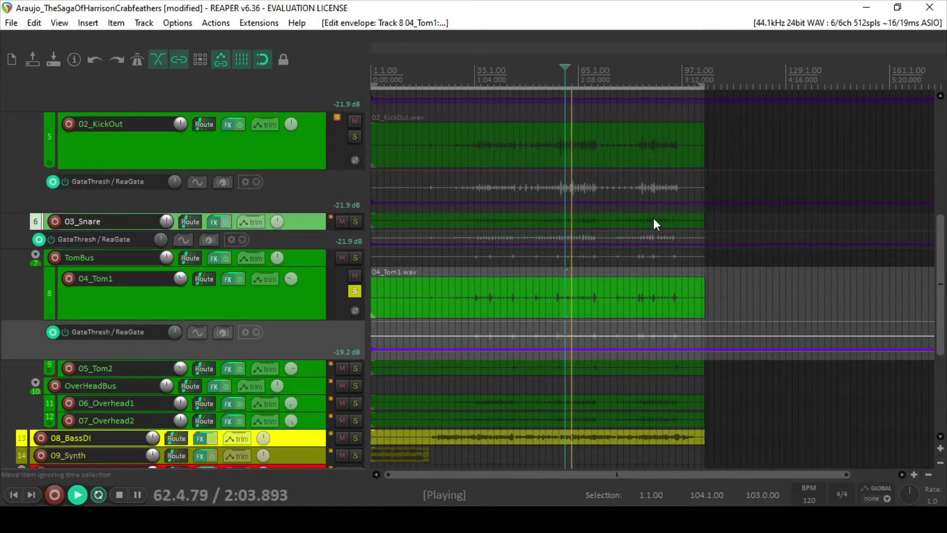
Switch the solo from 04_Tom1 to 05_Tom2 and make its ReaGate GateThresh envelope visible
{"action": "left_click", "coordinate": [356, 369]}
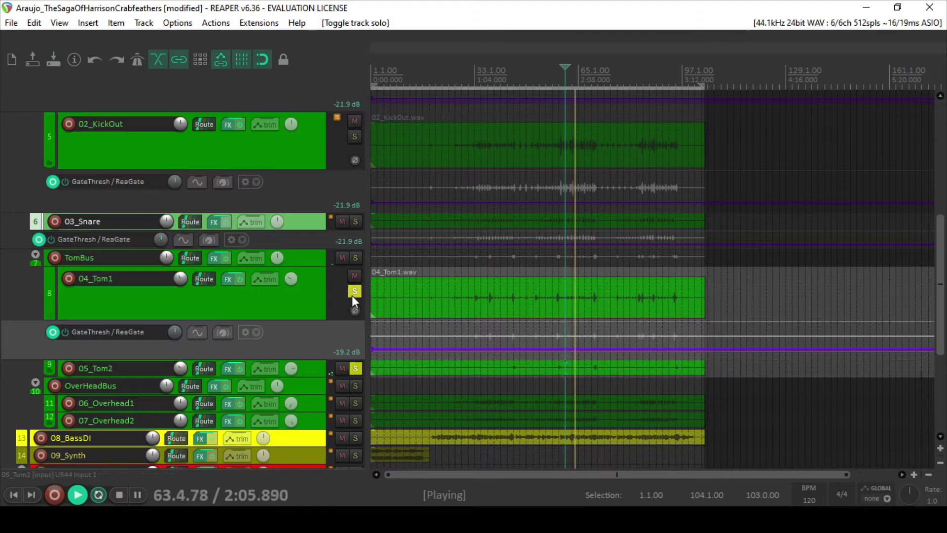
{"action": "left_click", "coordinate": [354, 292]}
{"action": "left_click", "coordinate": [264, 365]}
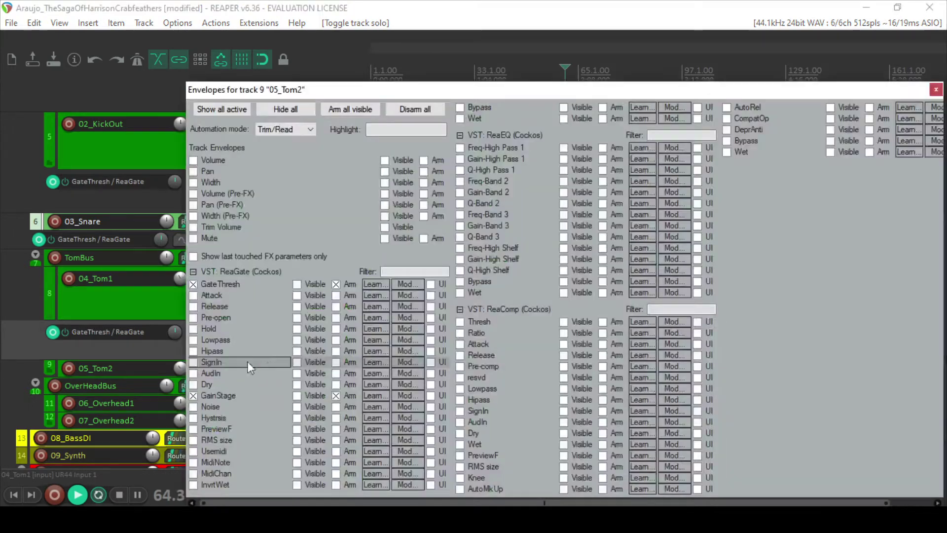
{"action": "left_click", "coordinate": [192, 283]}
{"action": "key", "text": "Escape"}
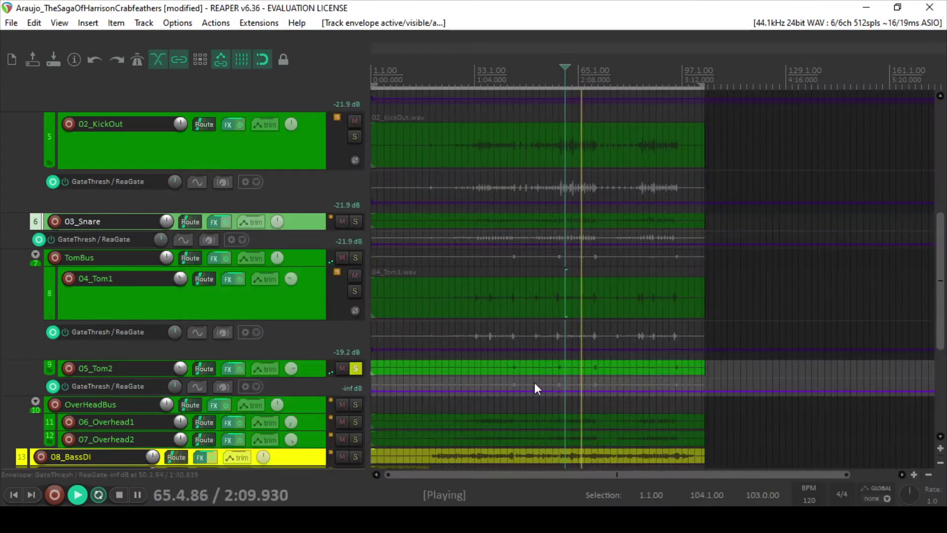
Audition 05_Tom2 from about bar 59 and several points up to bar 81, and stop playback there
{"action": "scroll", "coordinate": [560, 391], "scroll_direction": "right", "scroll_amount": 3}
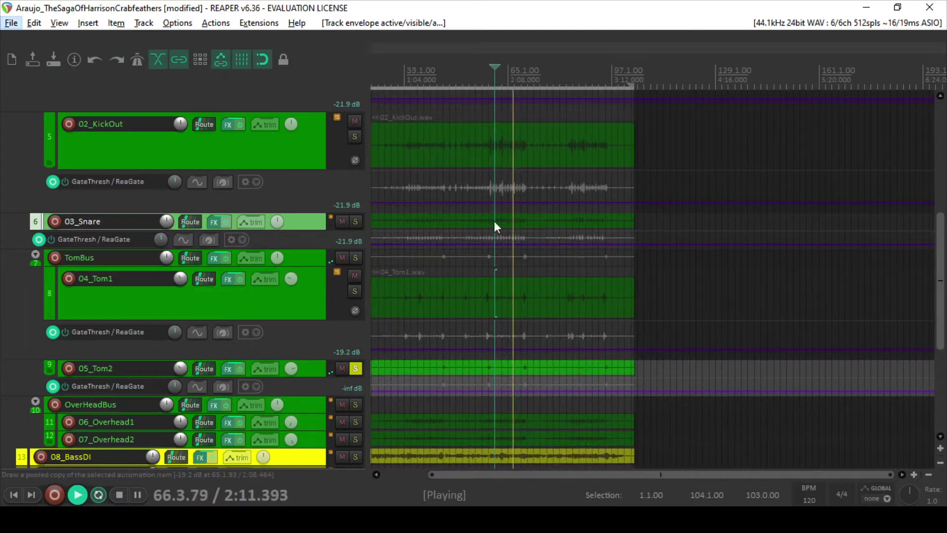
{"action": "left_click", "coordinate": [490, 78]}
{"action": "scroll", "coordinate": [502, 144], "scroll_direction": "right", "scroll_amount": 6}
{"action": "key", "text": "alt"}
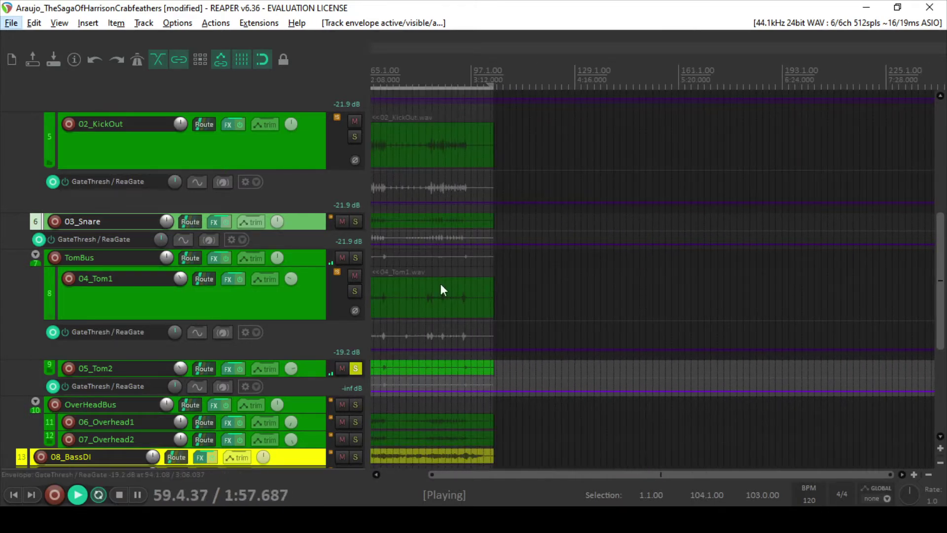
{"action": "left_click", "coordinate": [409, 87]}
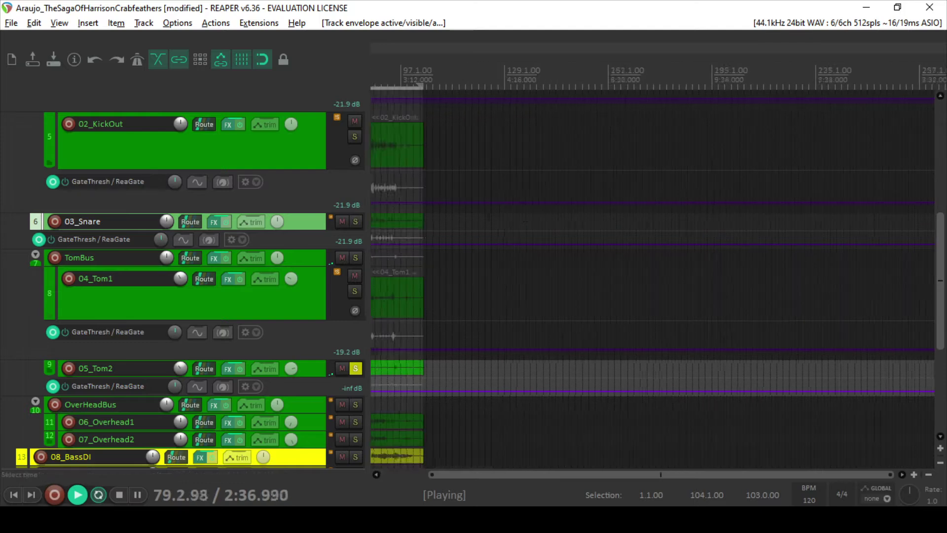
{"action": "left_click", "coordinate": [421, 87]}
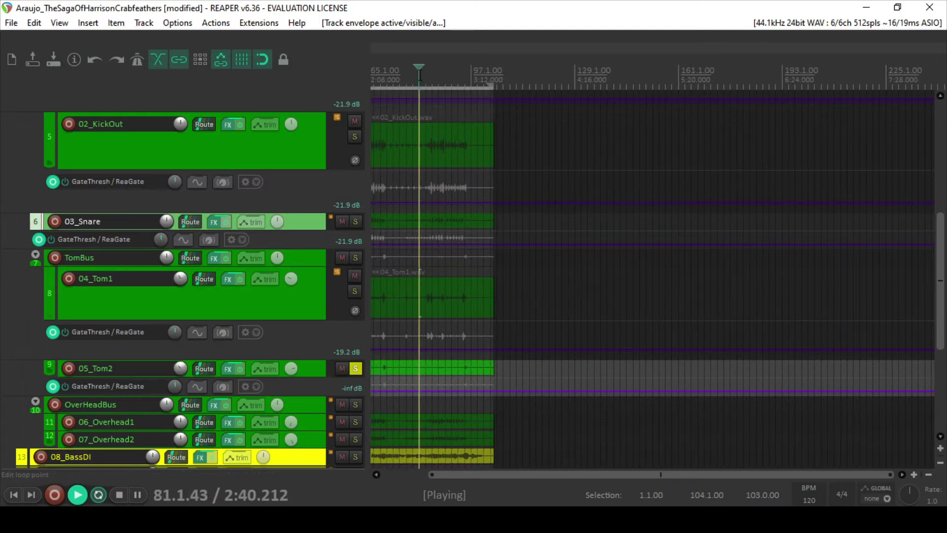
{"action": "left_click", "coordinate": [420, 77]}
{"action": "key", "text": "space"}
Raise the GateThresh envelope of 05_Tom2 to about -23.1 dB and audition the gated tom from about bar 55
{"action": "scroll", "coordinate": [620, 319], "scroll_direction": "up", "scroll_amount": 8}
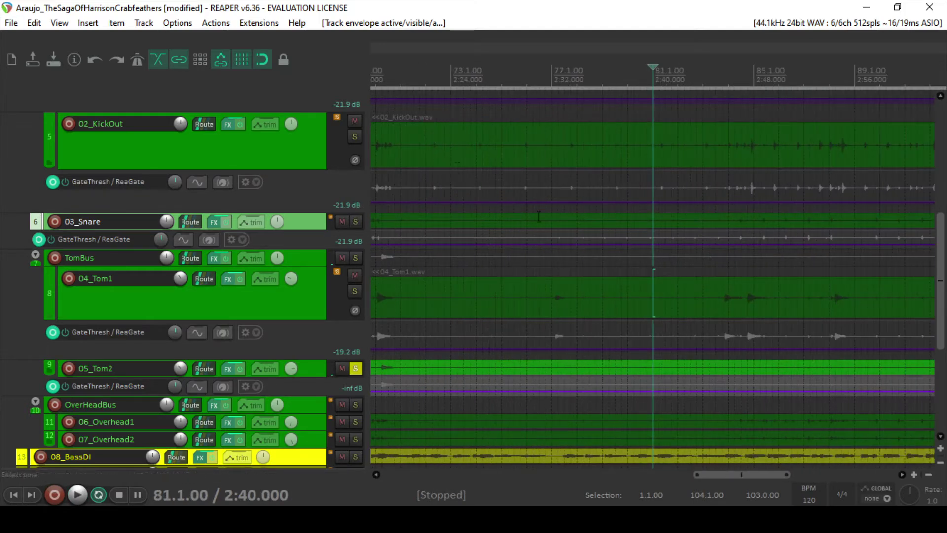
{"action": "left_click_drag", "start_coordinate": [632, 387], "coordinate": [627, 382]}
{"action": "key", "text": "space"}
{"action": "scroll", "coordinate": [382, 347], "scroll_direction": "left", "scroll_amount": 10}
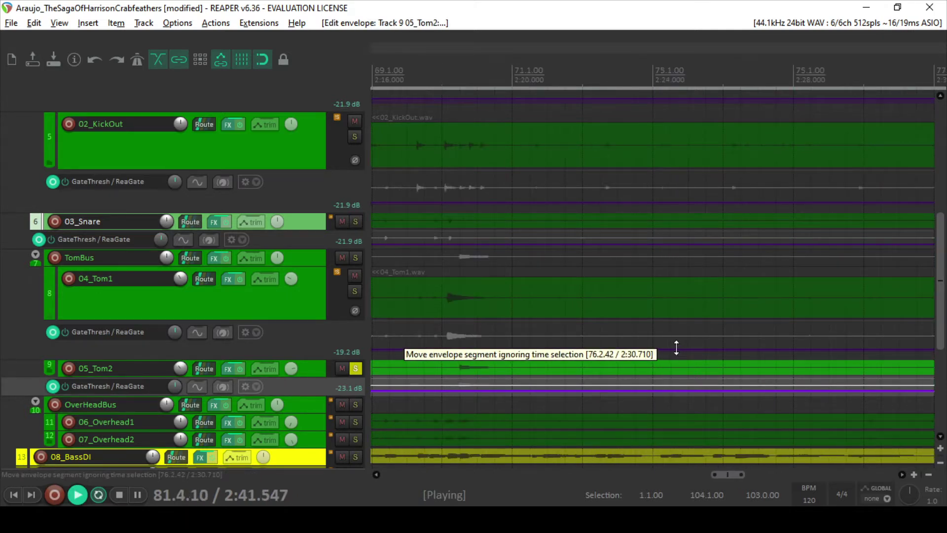
{"action": "scroll", "coordinate": [655, 348], "scroll_direction": "left", "scroll_amount": 12}
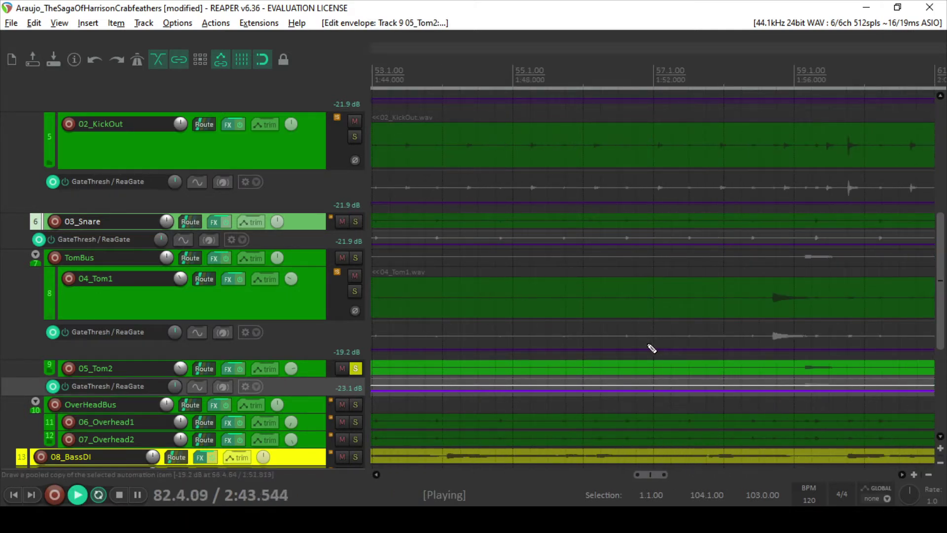
{"action": "left_click", "coordinate": [545, 77]}
{"action": "scroll", "coordinate": [377, 284], "scroll_direction": "right", "scroll_amount": 2}
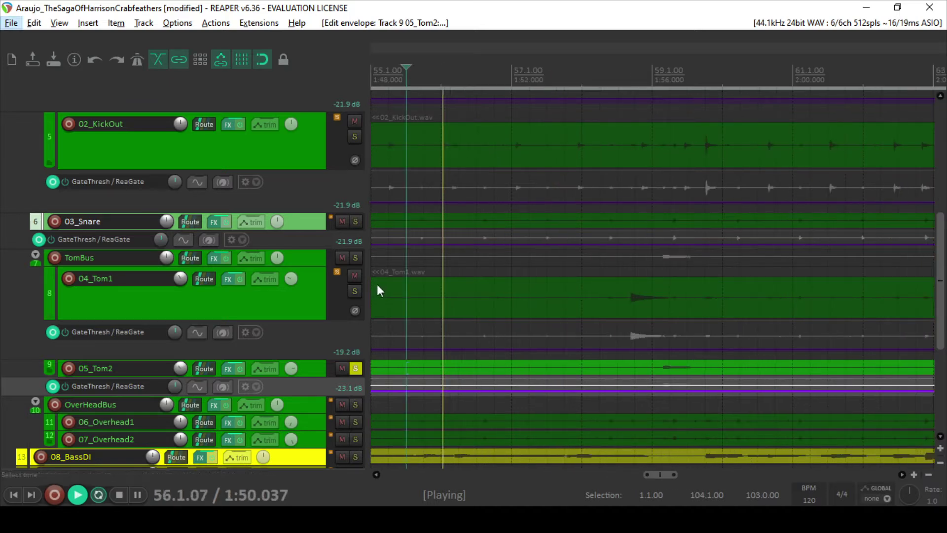
Unsolo 05_Tom2 to hear the full mix, show the whole song in the arrange view and save the project
{"action": "left_click", "coordinate": [355, 368]}
{"action": "scroll", "coordinate": [470, 249], "scroll_direction": "down", "scroll_amount": 4}
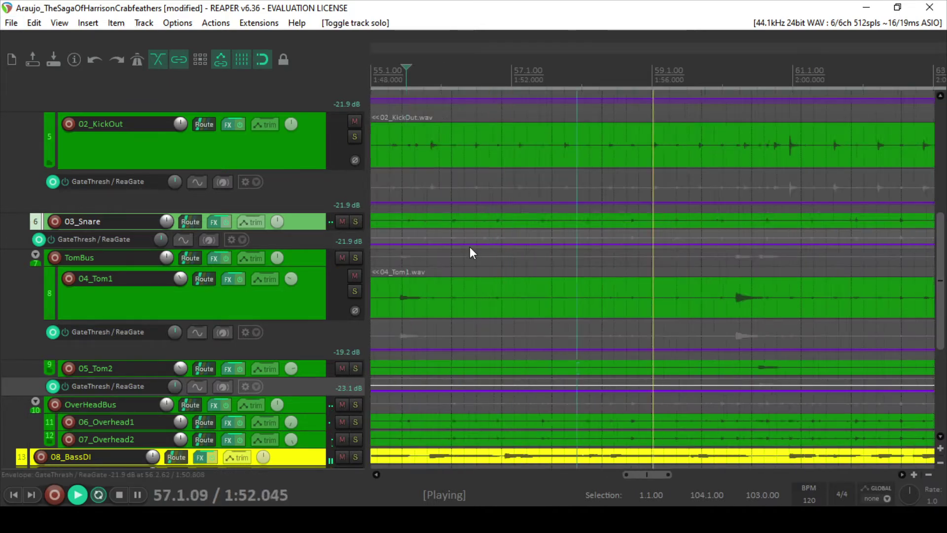
{"action": "scroll", "coordinate": [470, 246], "scroll_direction": "down", "scroll_amount": 6}
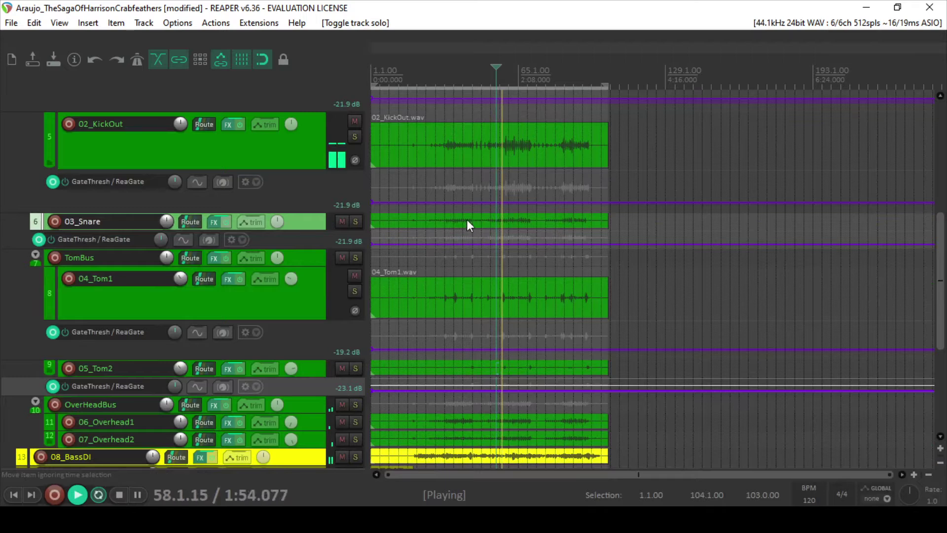
{"action": "key", "text": "ctrl+s"}
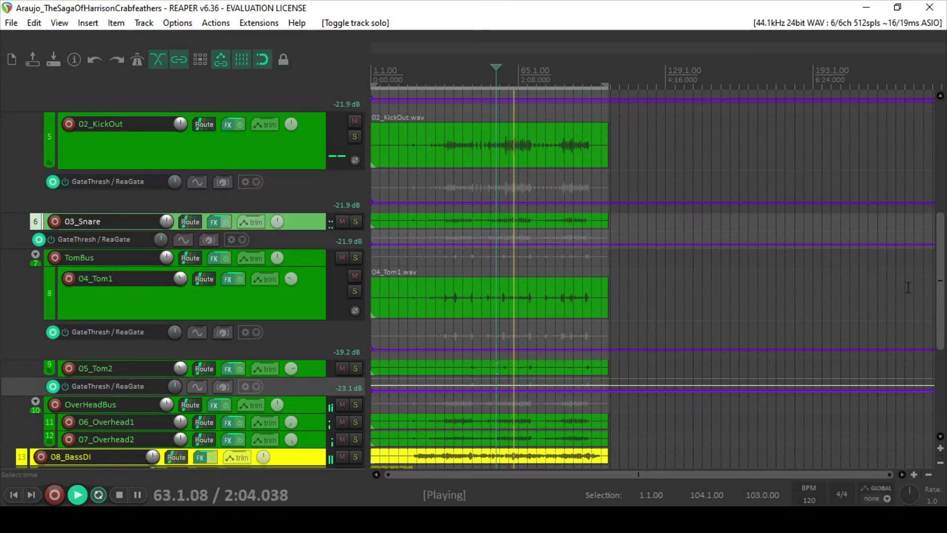
Solo the GuitarBus, audition it from about bar 45, and unsolo it
{"action": "scroll", "coordinate": [940, 279], "scroll_direction": "down", "scroll_amount": 5}
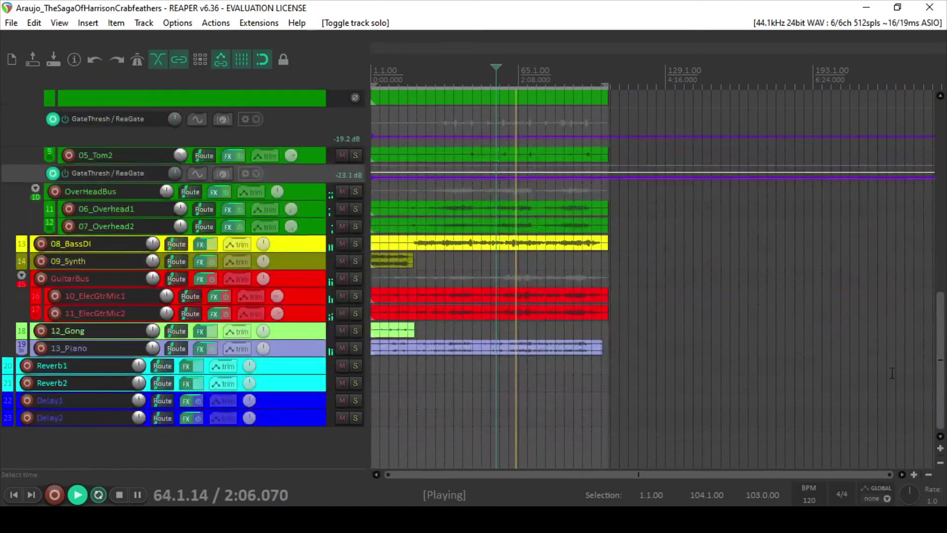
{"action": "left_click", "coordinate": [355, 278]}
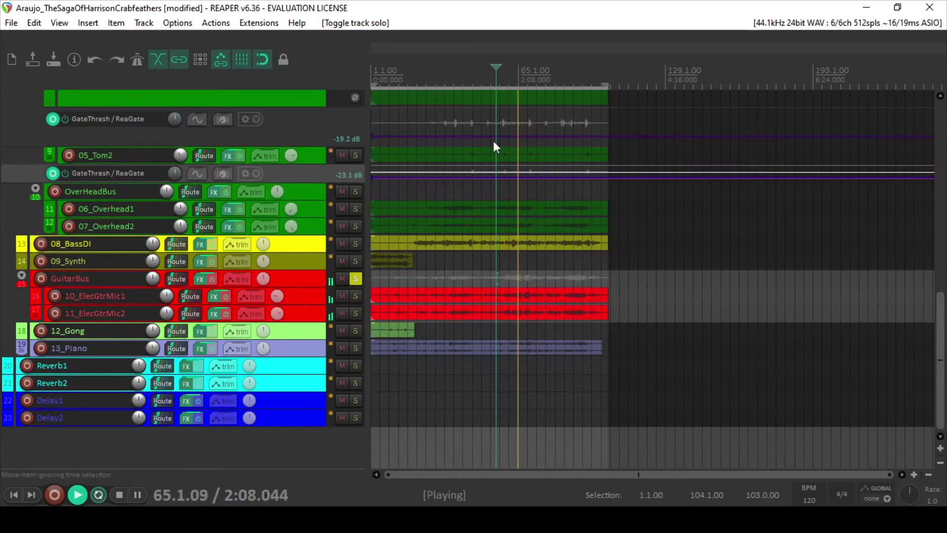
{"action": "left_click", "coordinate": [473, 68]}
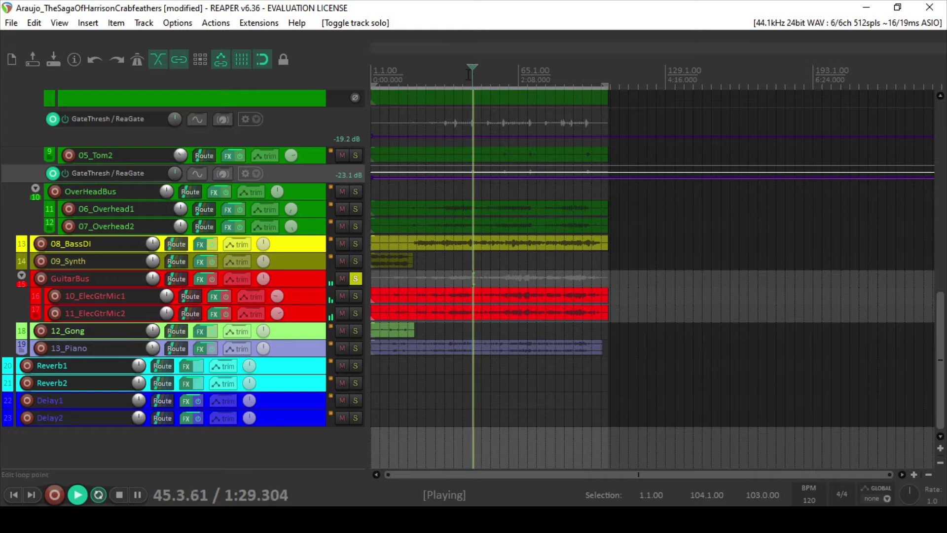
{"action": "left_click", "coordinate": [354, 279]}
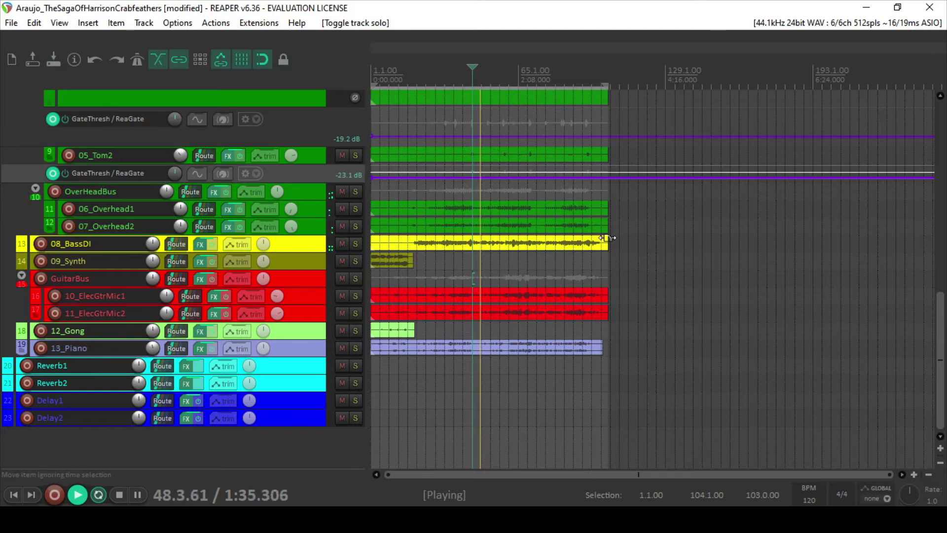
Look over the tracks from the kick down to the reverbs while the full mix plays, and save the project
{"action": "scroll", "coordinate": [925, 190], "scroll_direction": "up", "scroll_amount": 3}
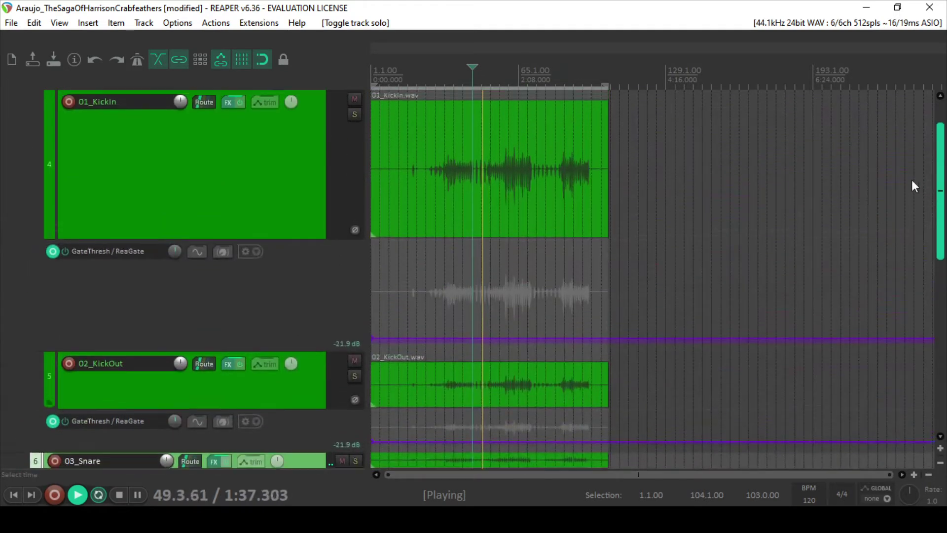
{"action": "scroll", "coordinate": [911, 179], "scroll_direction": "up", "scroll_amount": 2}
{"action": "scroll", "coordinate": [913, 208], "scroll_direction": "down", "scroll_amount": 6}
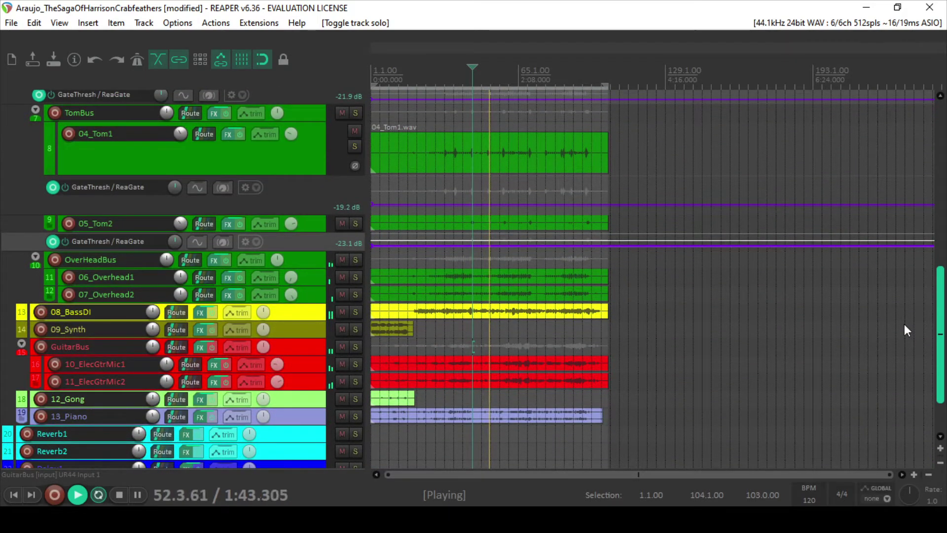
{"action": "scroll", "coordinate": [896, 314], "scroll_direction": "up", "scroll_amount": 1}
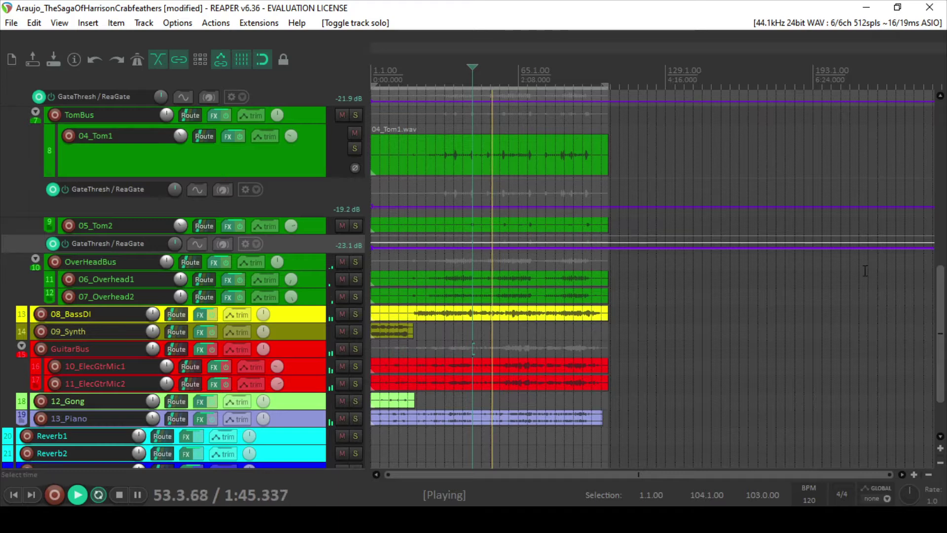
{"action": "key", "text": "ctrl+s"}
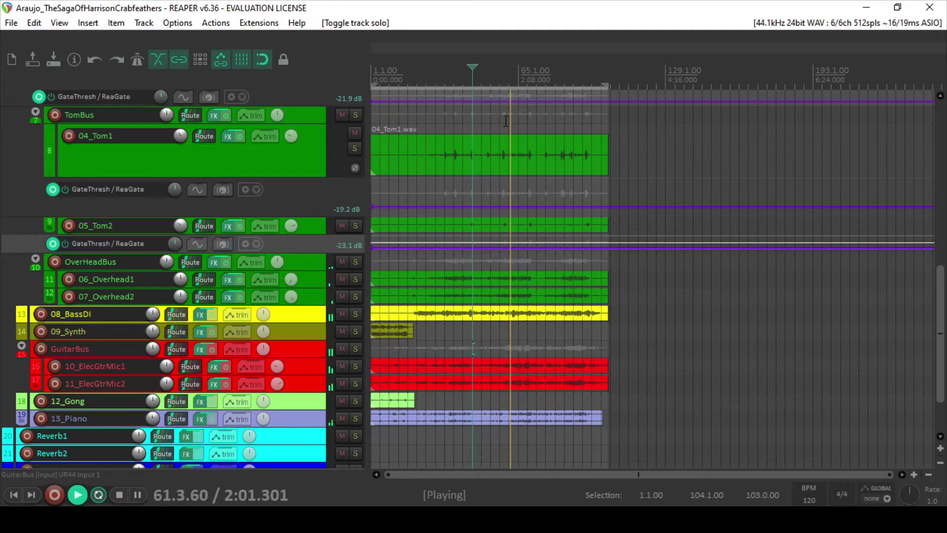
Restart playback from the song's beginning, show the mixer and select the DrumBus track
{"action": "key", "text": "Home"}
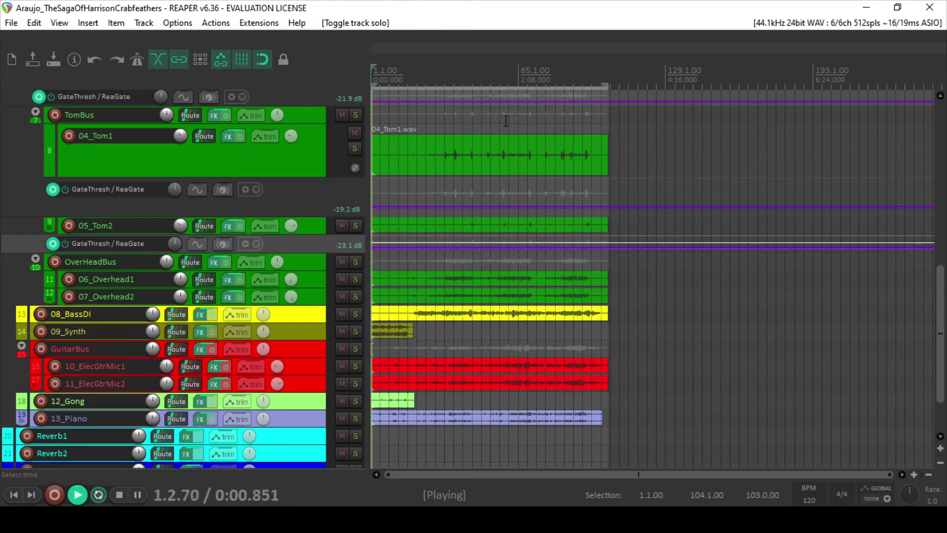
{"action": "key", "text": "ctrl+m"}
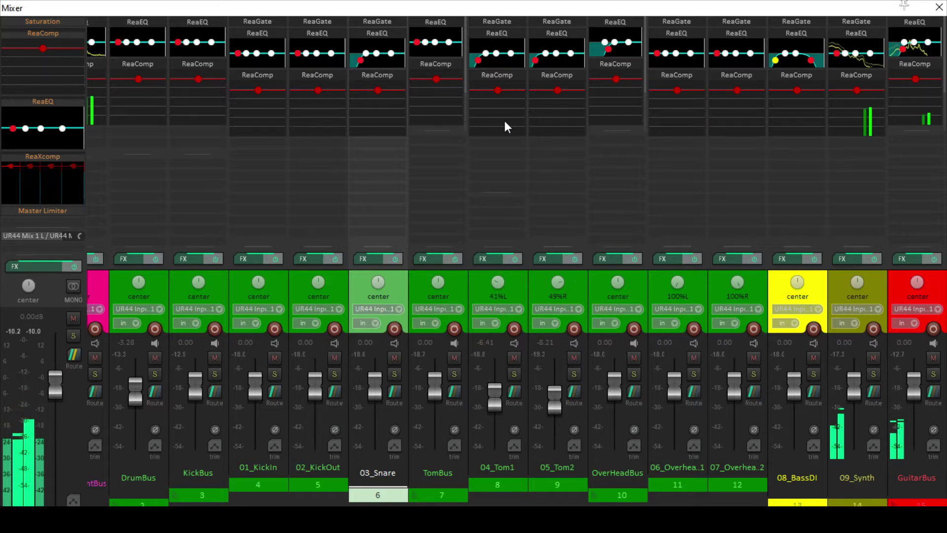
{"action": "left_click", "coordinate": [162, 281]}
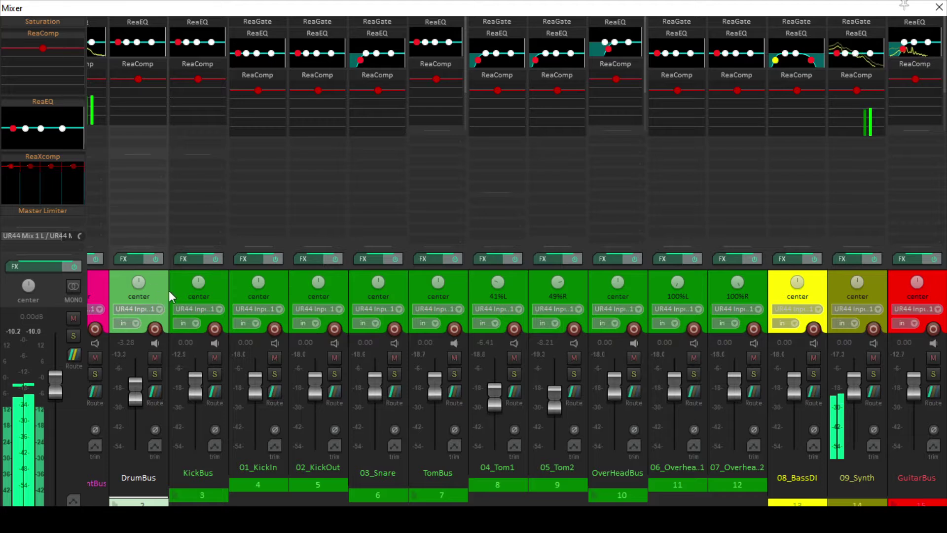
Lower the volume of the 08_BassDI track to -2.08 dB while the full mix plays
{"action": "scroll", "coordinate": [168, 289], "scroll_direction": "right", "scroll_amount": 2}
{"action": "scroll", "coordinate": [166, 288], "scroll_direction": "left", "scroll_amount": 3}
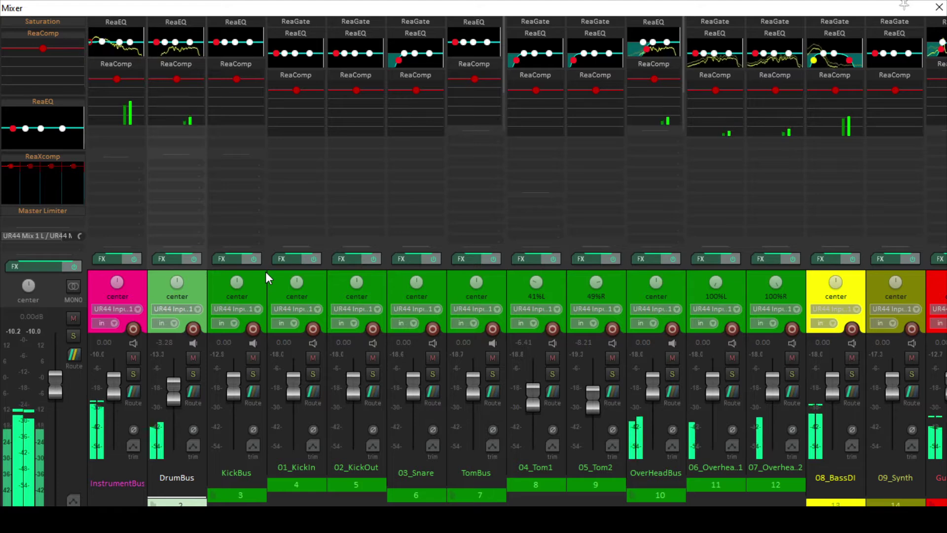
{"action": "double_click", "coordinate": [835, 194]}
{"action": "left_click", "coordinate": [930, 172]}
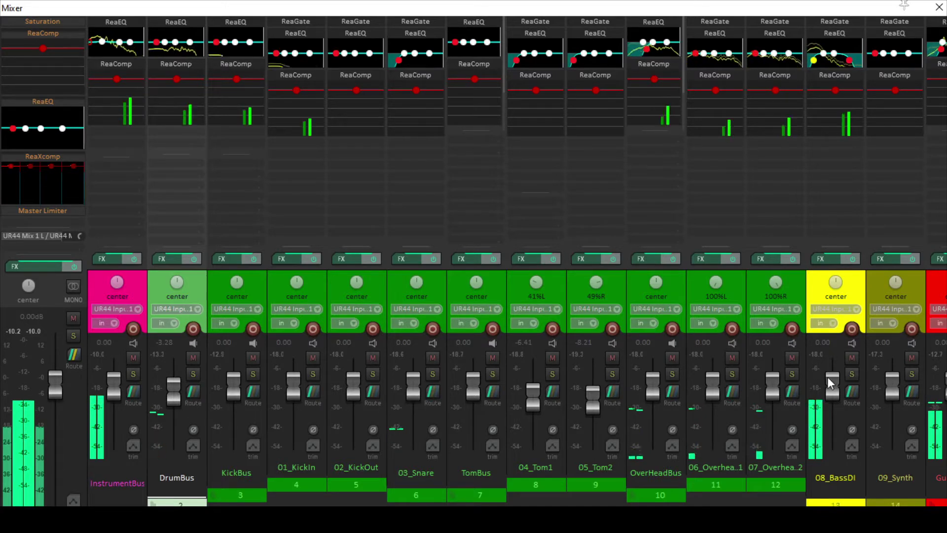
{"action": "left_click_drag", "start_coordinate": [827, 377], "coordinate": [827, 383]}
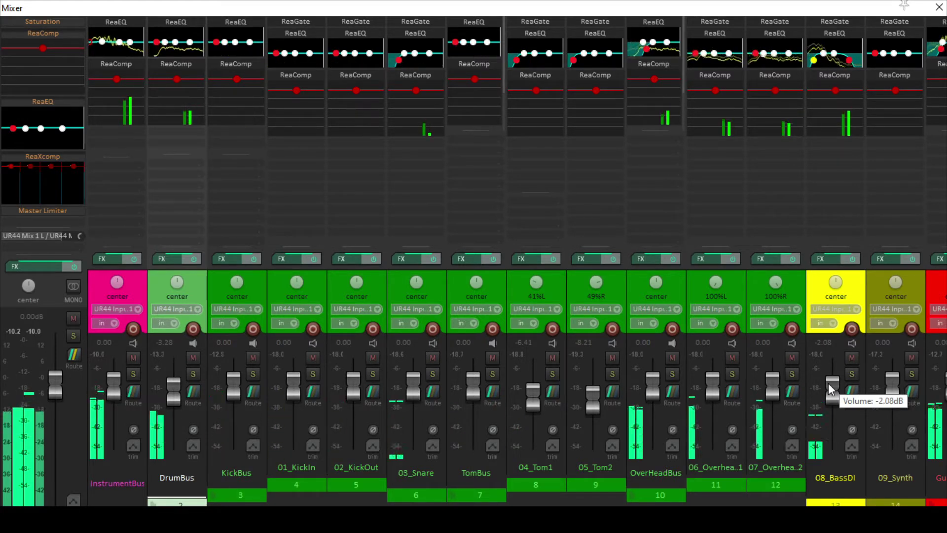
Lower the volume of 13_Piano to -4.22 dB and of the GuitarBus to -1.22 dB
{"action": "scroll", "coordinate": [930, 291], "scroll_direction": "right", "scroll_amount": 9}
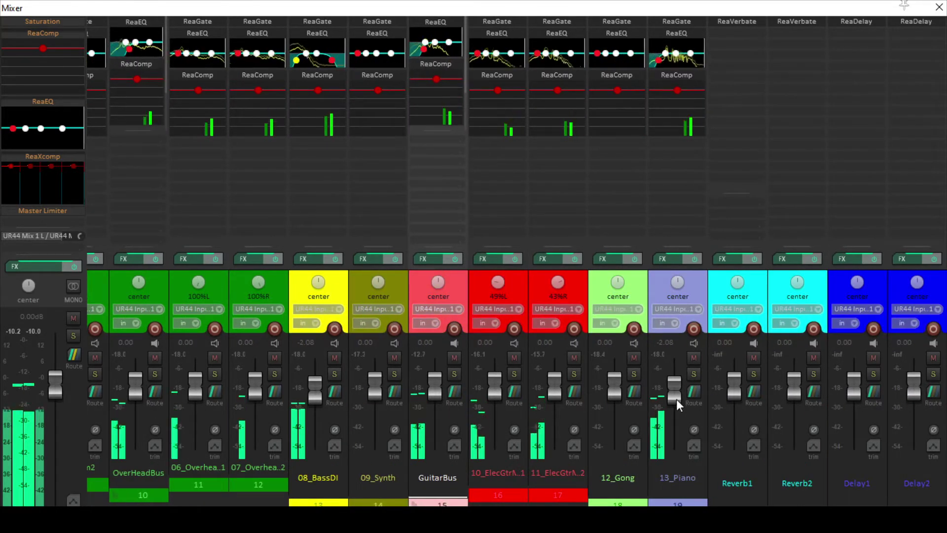
{"action": "left_click_drag", "start_coordinate": [676, 399], "coordinate": [679, 402]}
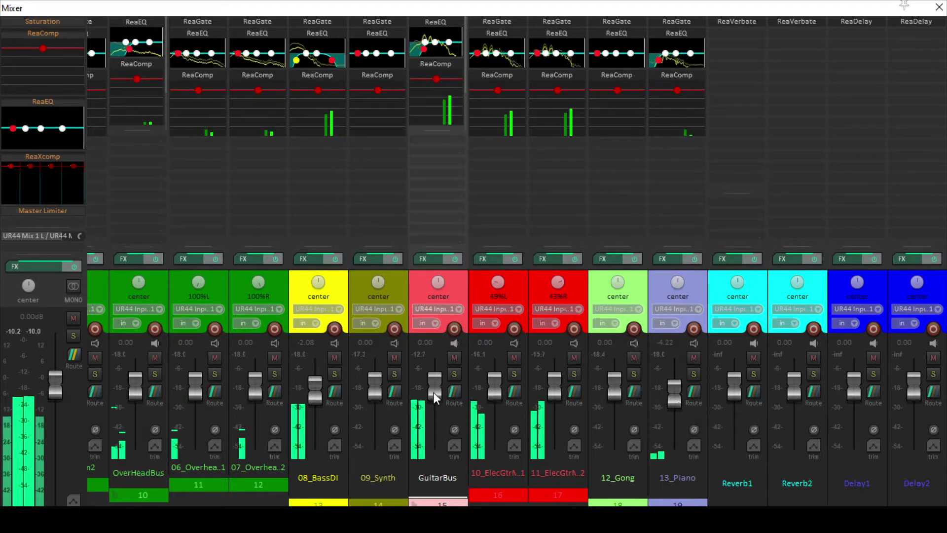
{"action": "scroll", "coordinate": [434, 392], "scroll_direction": "down", "scroll_amount": 3}
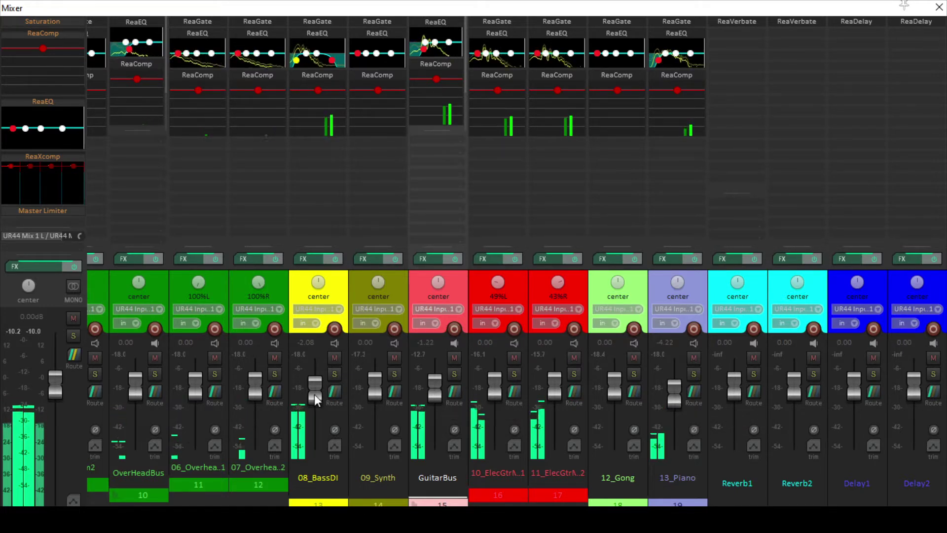
Set the volume of 08_BassDI to -3.78 dB and select that track
{"action": "left_click_drag", "start_coordinate": [315, 394], "coordinate": [313, 398]}
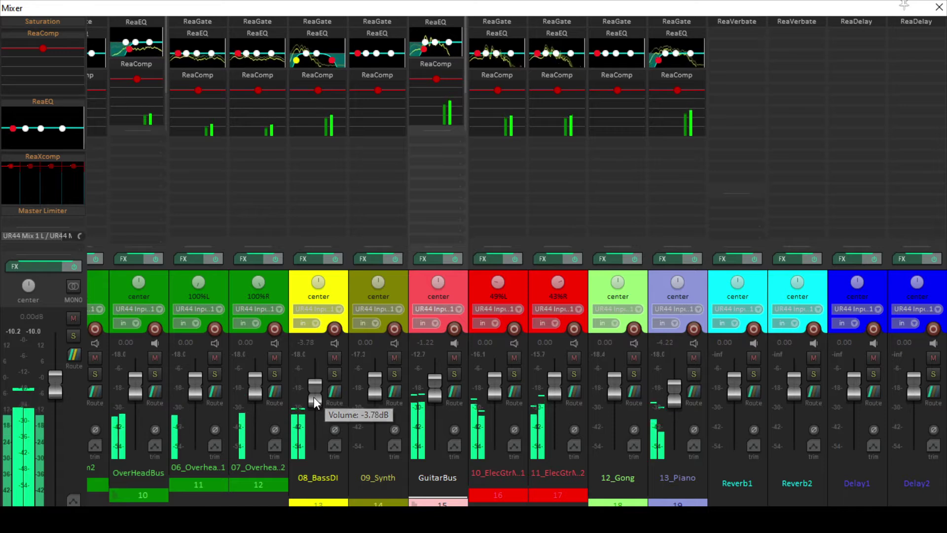
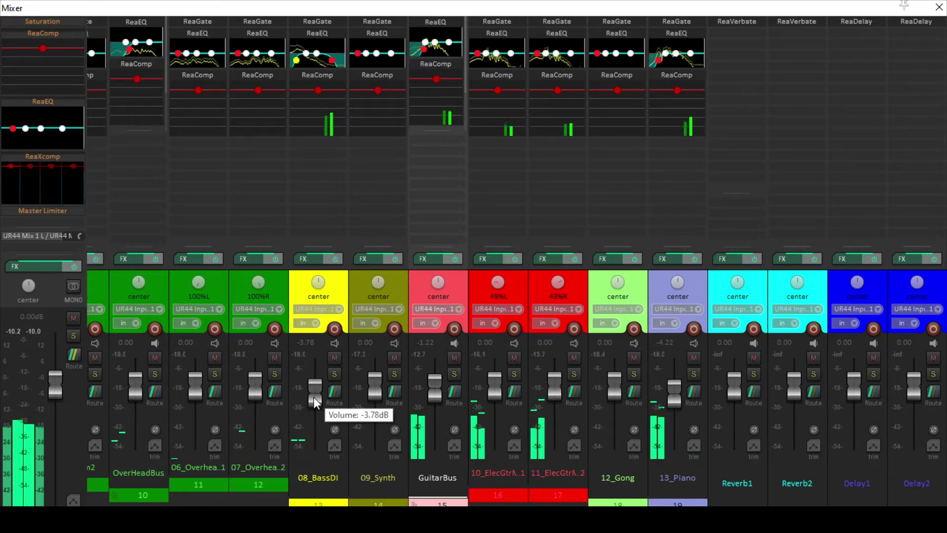
{"action": "left_click", "coordinate": [339, 289]}
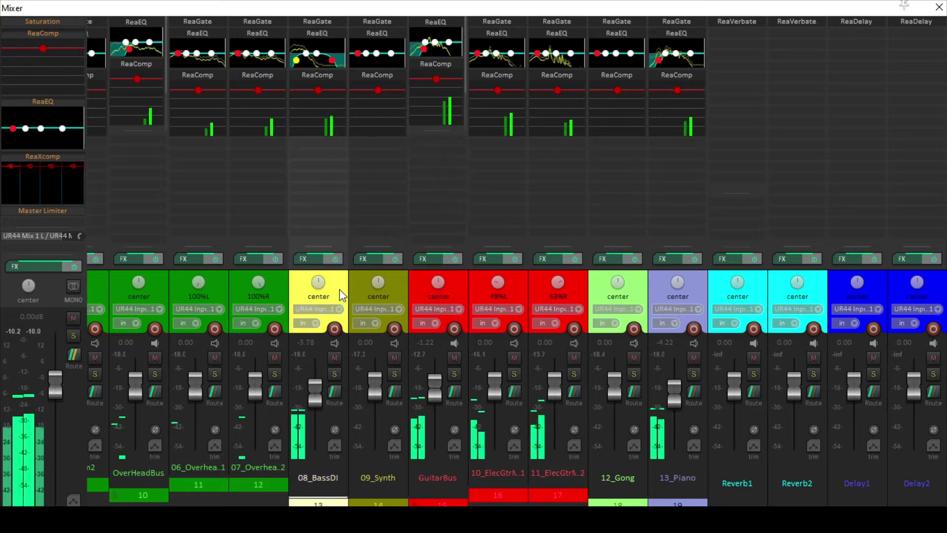
{"action": "scroll", "coordinate": [347, 286], "scroll_direction": "left", "scroll_amount": 9}
{"action": "scroll", "coordinate": [348, 286], "scroll_direction": "right", "scroll_amount": 3}
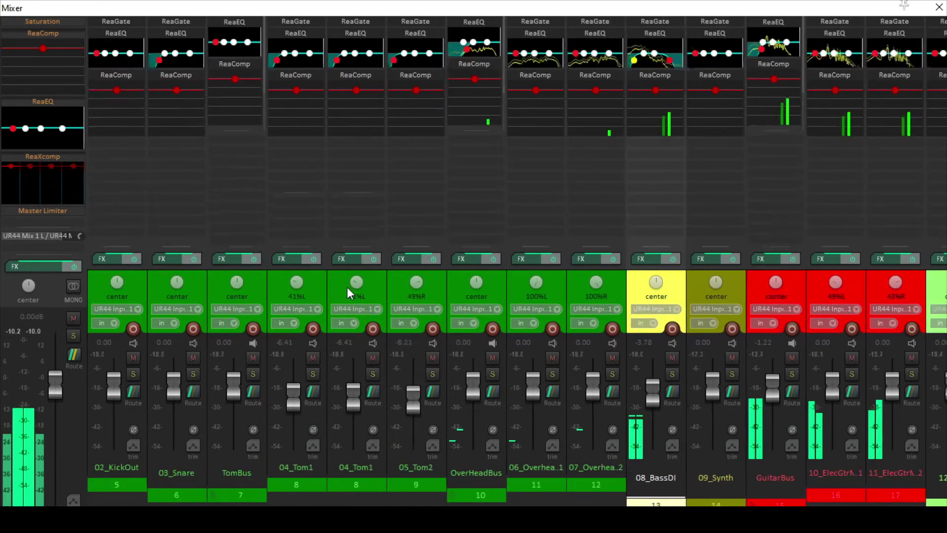
Set the GuitarBus volume to -1.65 dB, then audition the master output in mono and return it to stereo
{"action": "scroll", "coordinate": [347, 286], "scroll_direction": "right", "scroll_amount": 5}
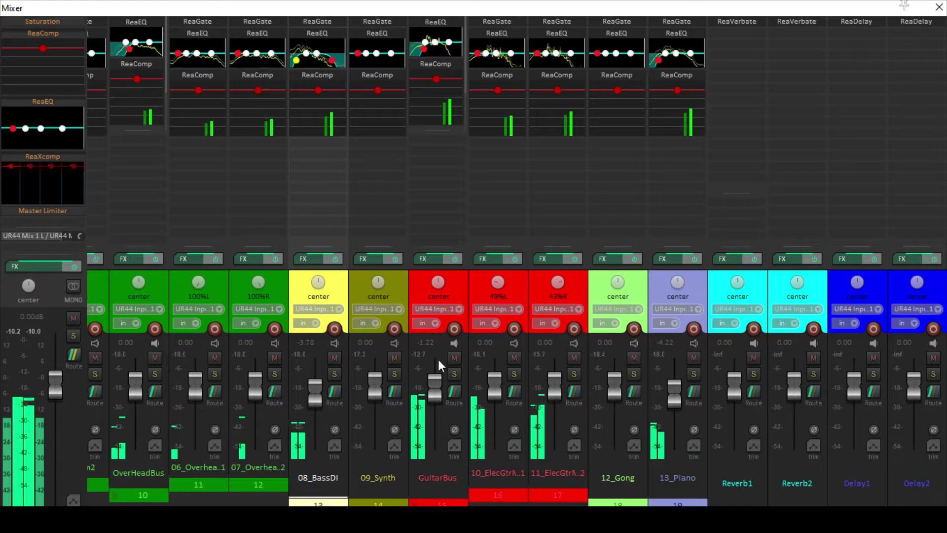
{"action": "left_click_drag", "start_coordinate": [437, 359], "coordinate": [438, 383]}
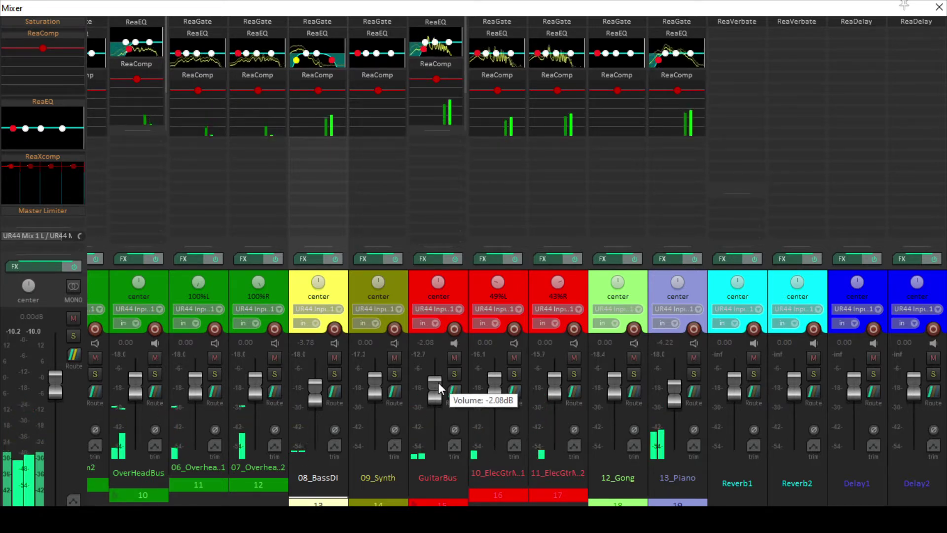
{"action": "left_click_drag", "start_coordinate": [438, 383], "coordinate": [437, 380]}
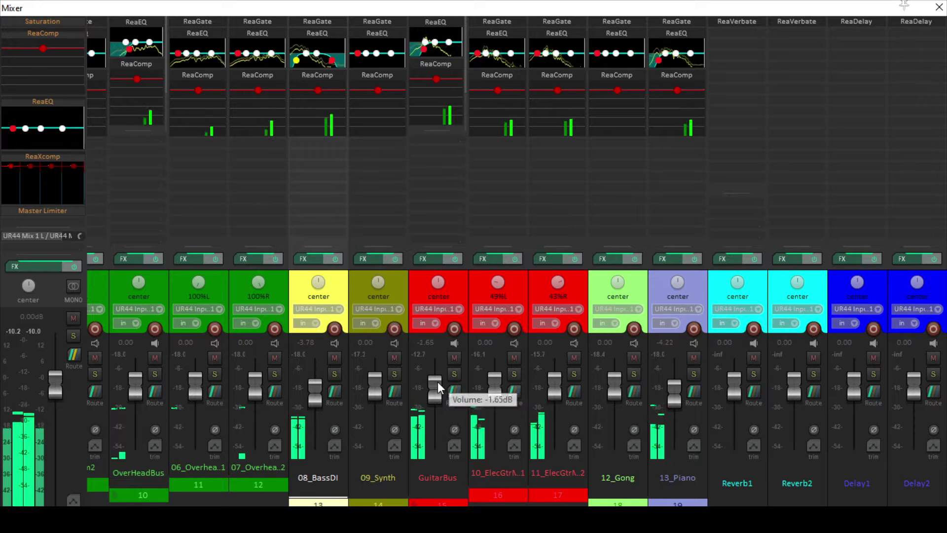
{"action": "left_click", "coordinate": [71, 285]}
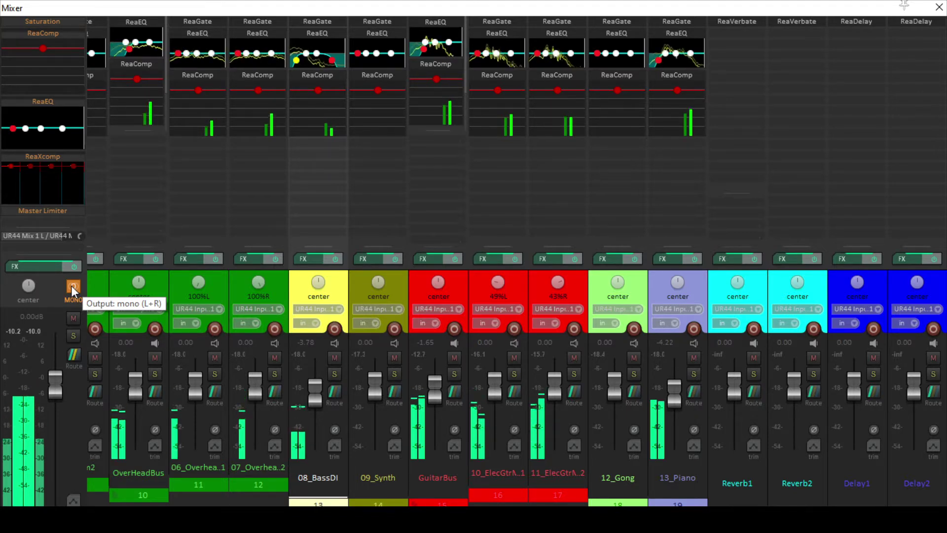
{"action": "left_click", "coordinate": [71, 285]}
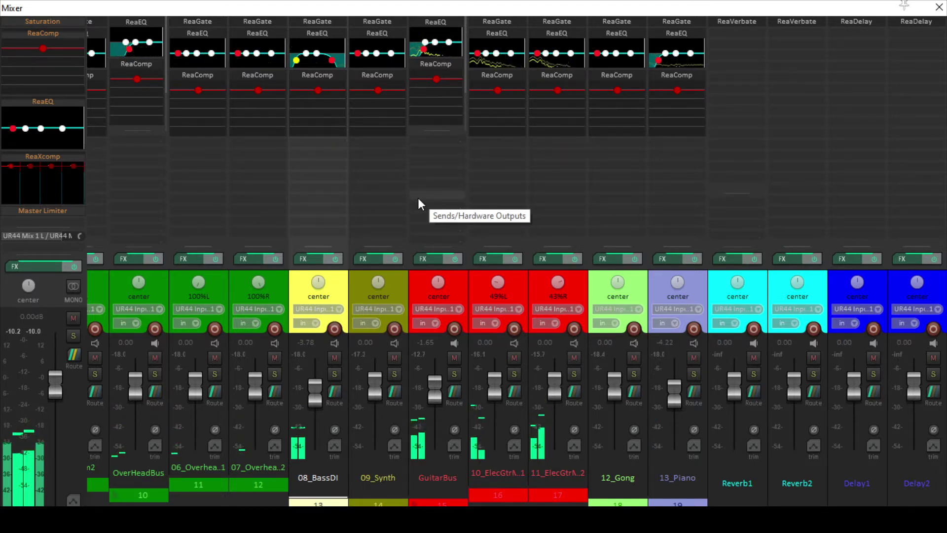
Enable the Saturation effect on the master track and set its amount to 59%
{"action": "left_click", "coordinate": [45, 22], "text": "shift"}
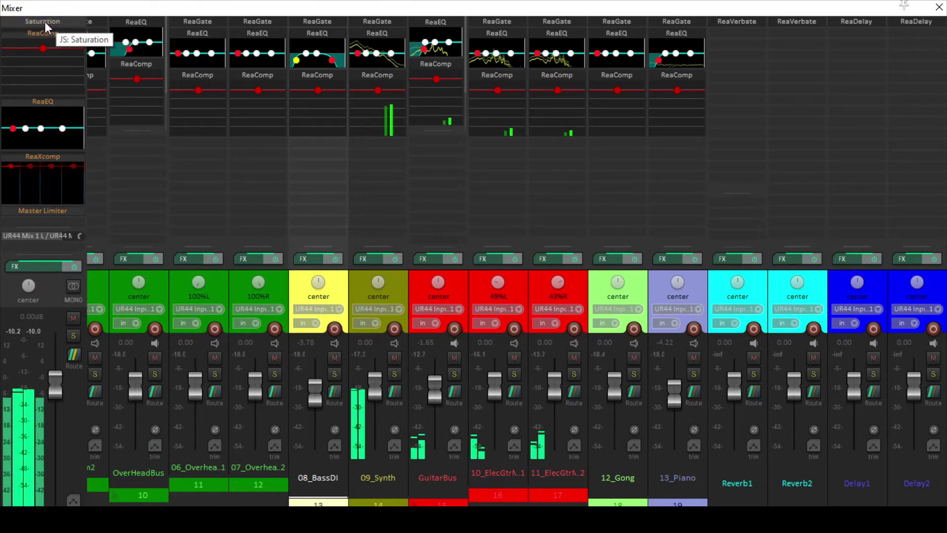
{"action": "left_click", "coordinate": [34, 22]}
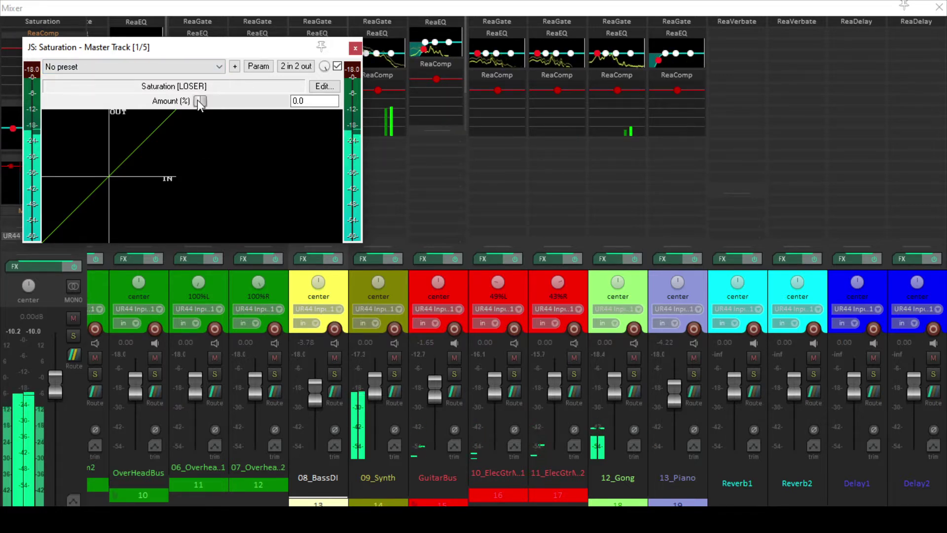
{"action": "left_click_drag", "start_coordinate": [199, 101], "coordinate": [247, 105]}
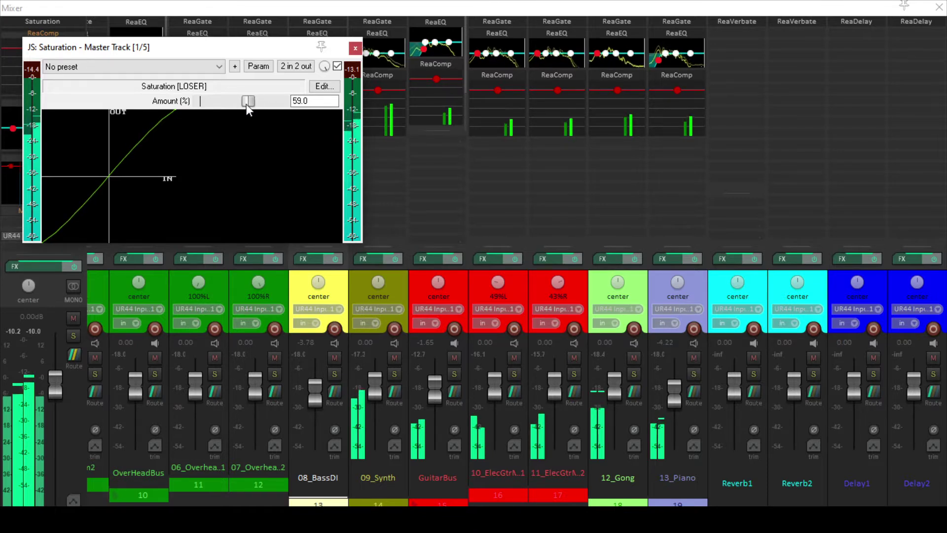
Compare the mix with the master Saturation bypassed and active, leave it active and close its window
{"action": "left_click", "coordinate": [337, 66]}
{"action": "left_click", "coordinate": [337, 66]}
{"action": "left_click", "coordinate": [337, 66]}
{"action": "left_click", "coordinate": [337, 66]}
{"action": "left_click", "coordinate": [337, 66]}
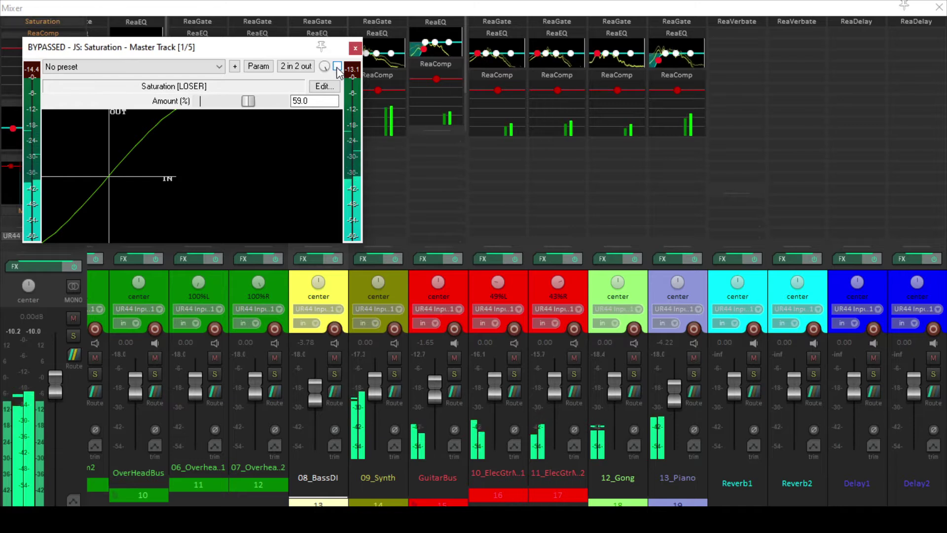
{"action": "left_click", "coordinate": [337, 66]}
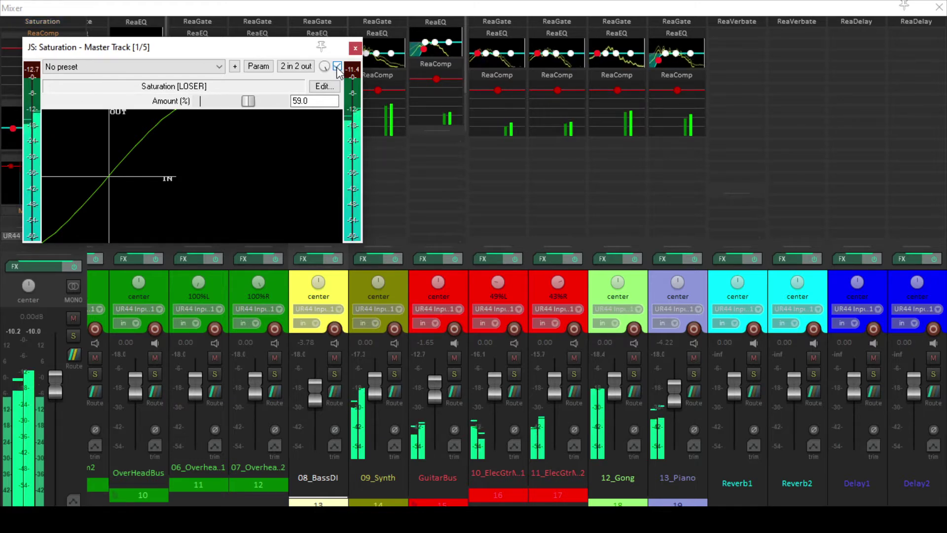
{"action": "left_click", "coordinate": [337, 66]}
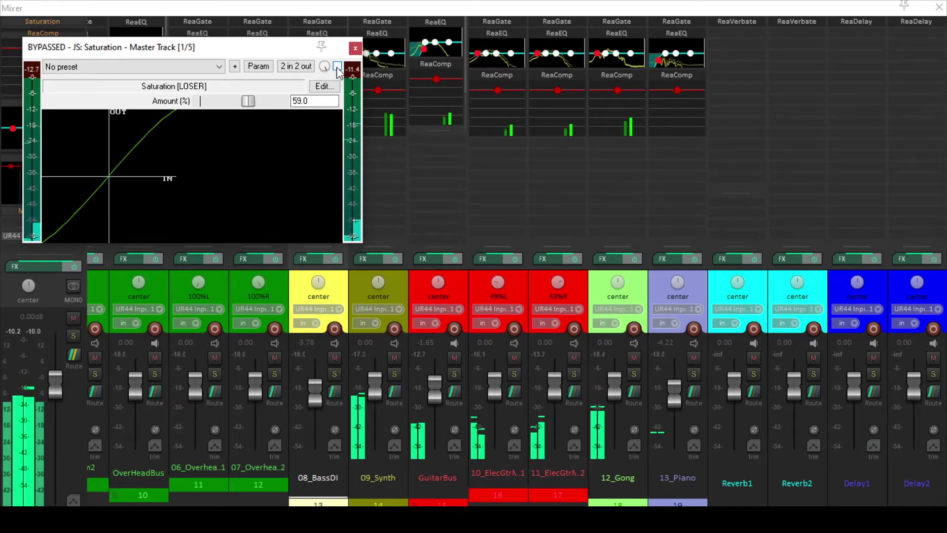
{"action": "left_click", "coordinate": [337, 66]}
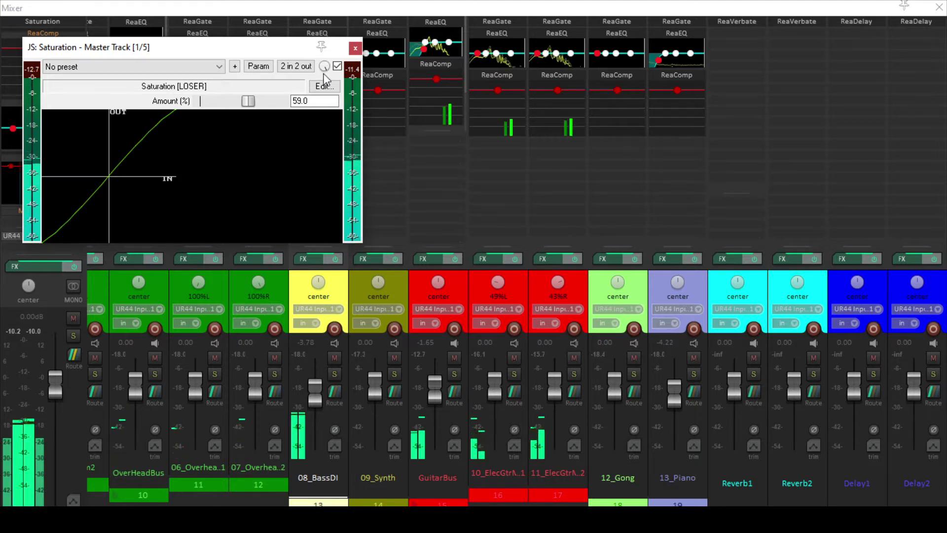
{"action": "left_click", "coordinate": [338, 67]}
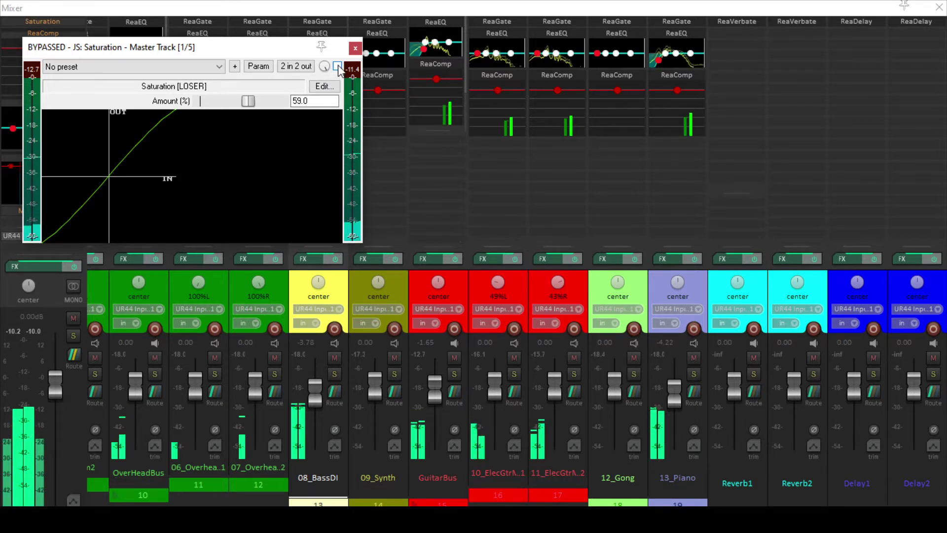
{"action": "left_click", "coordinate": [337, 66]}
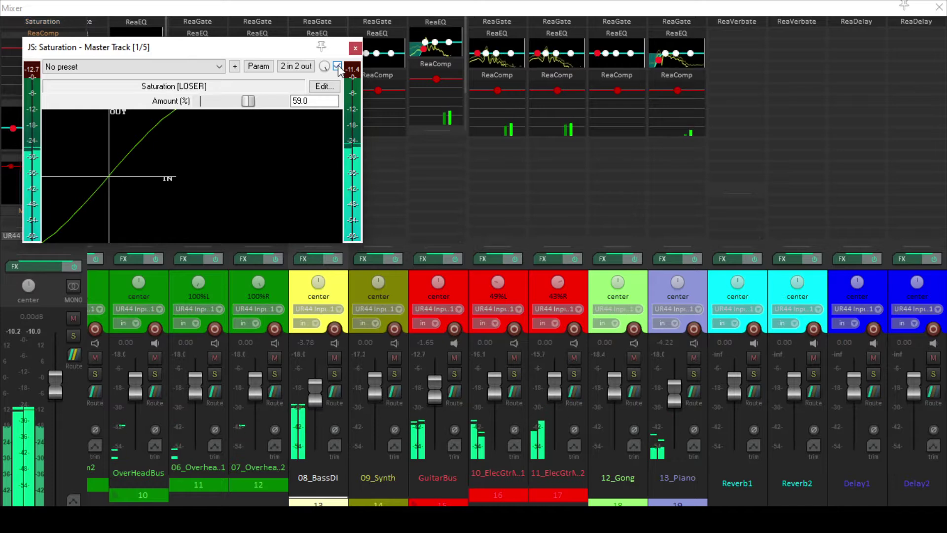
{"action": "left_click", "coordinate": [355, 49]}
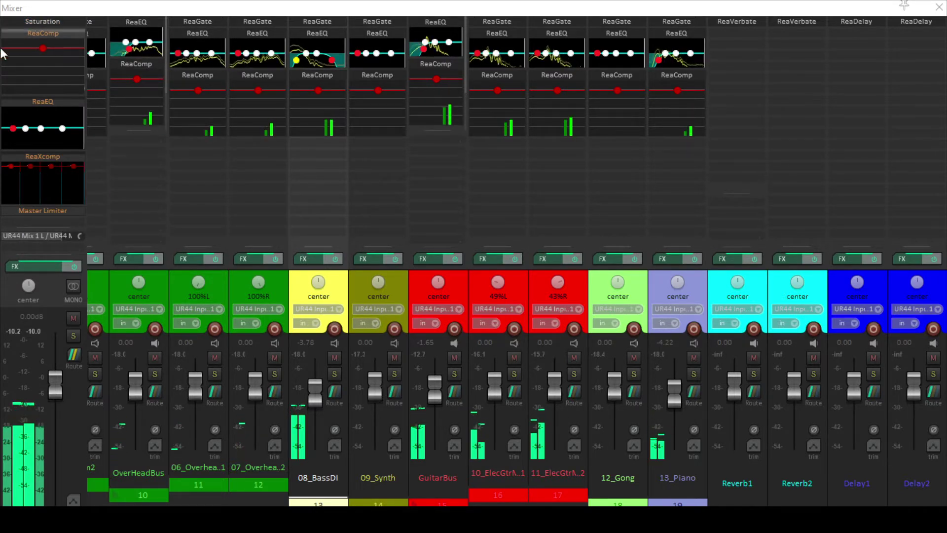
Open the master track's ReaComp, leave it active, and set its detector highpass to 150 Hz and its ratio to 4:1
{"action": "left_click", "coordinate": [34, 31]}
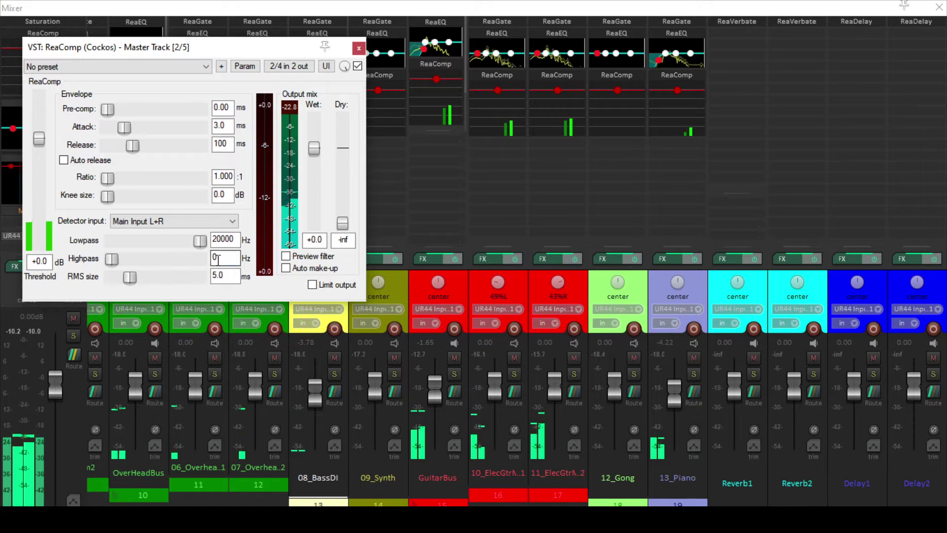
{"action": "key", "text": "Tab"}
{"action": "type", "text": "150"}
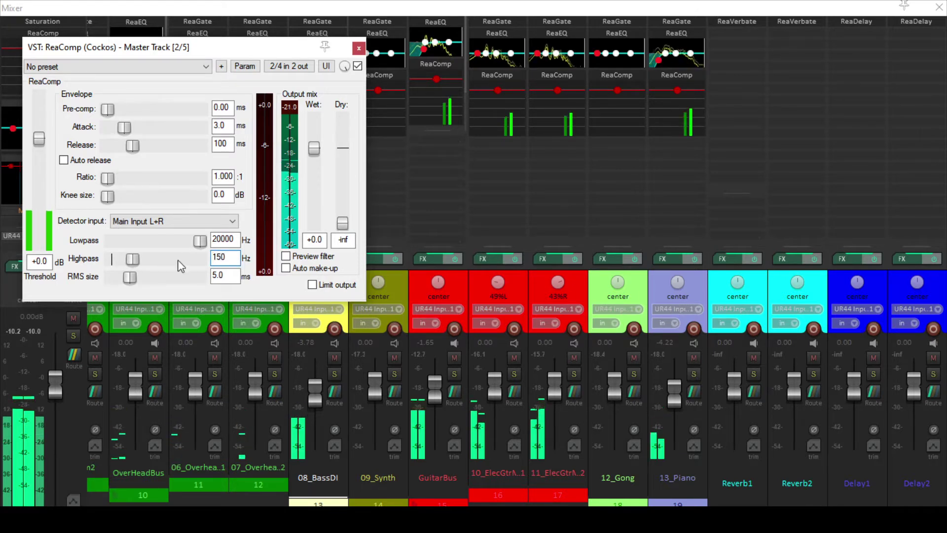
{"action": "key", "text": "Return"}
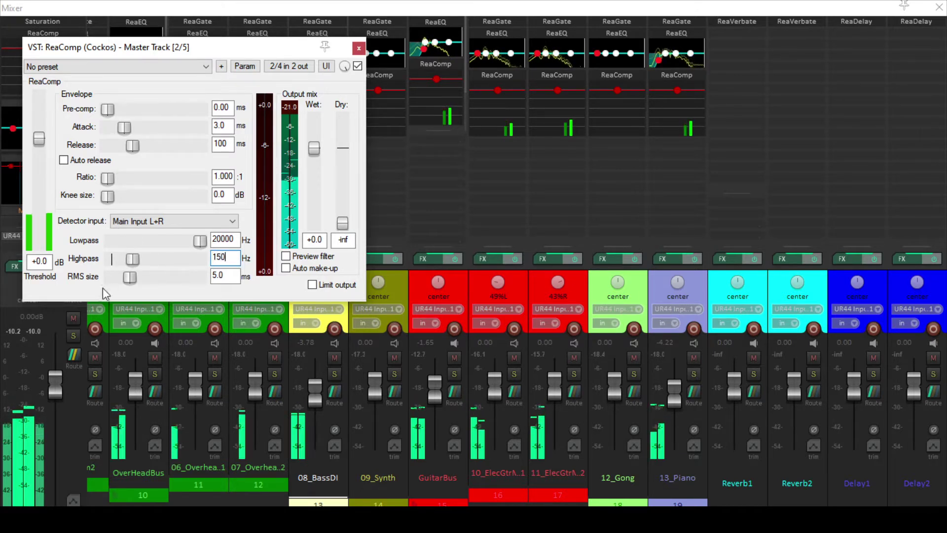
{"action": "double_click", "coordinate": [232, 178]}
{"action": "type", "text": "40"}
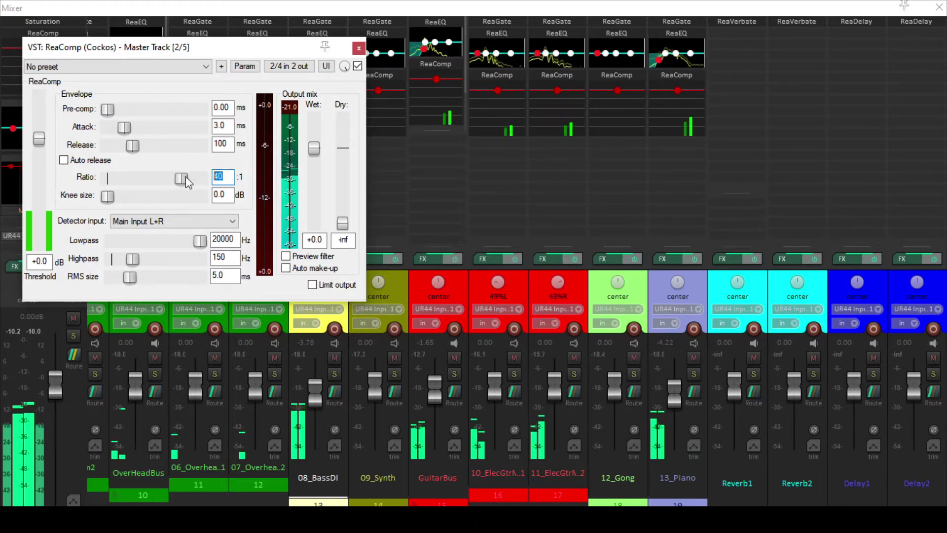
{"action": "type", "text": "4"}
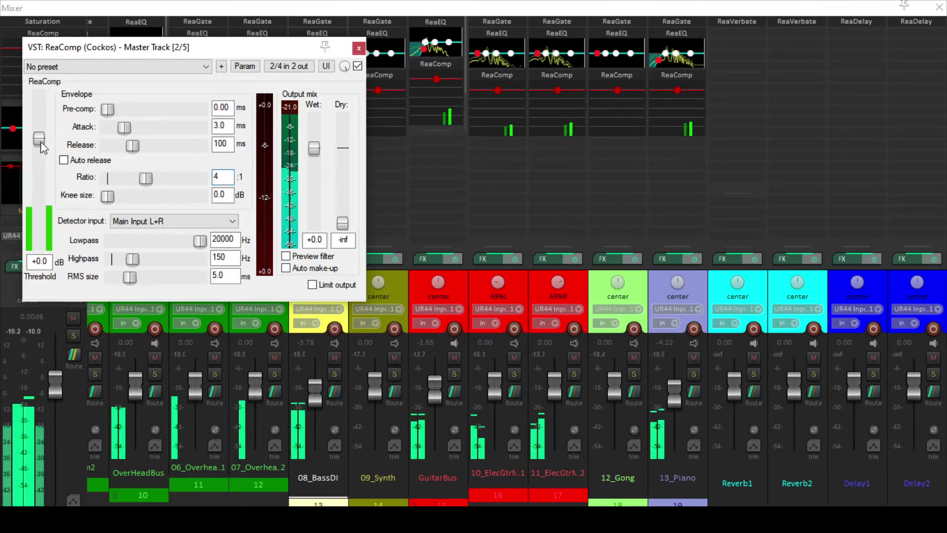
Lower the master ReaComp threshold to -26.2 dB while the mix plays
{"action": "left_click_drag", "start_coordinate": [41, 143], "coordinate": [43, 203]}
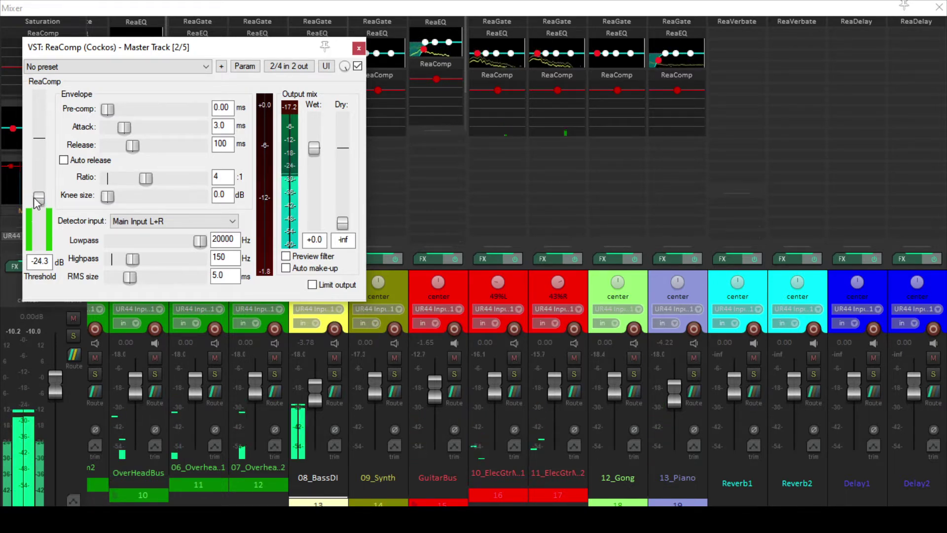
{"action": "left_click_drag", "start_coordinate": [36, 198], "coordinate": [36, 203]}
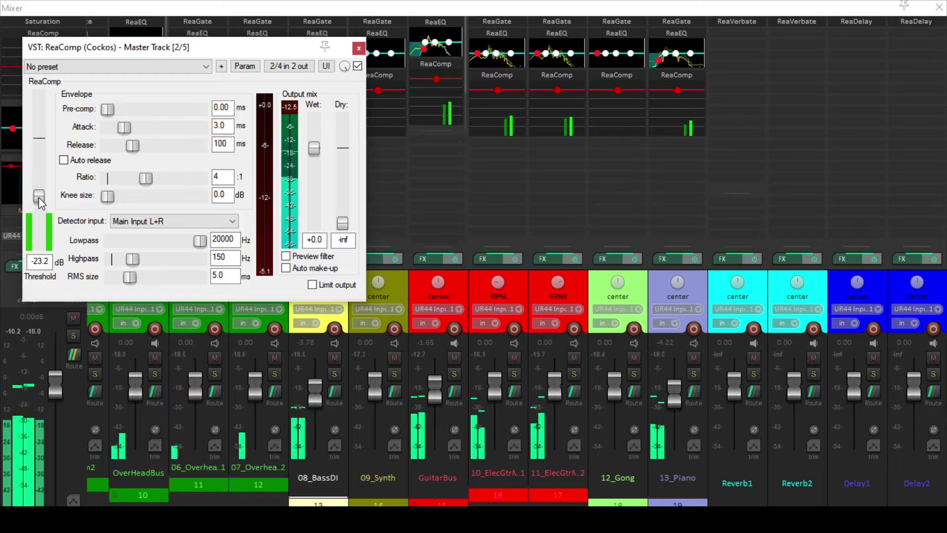
{"action": "left_click_drag", "start_coordinate": [38, 197], "coordinate": [40, 202]}
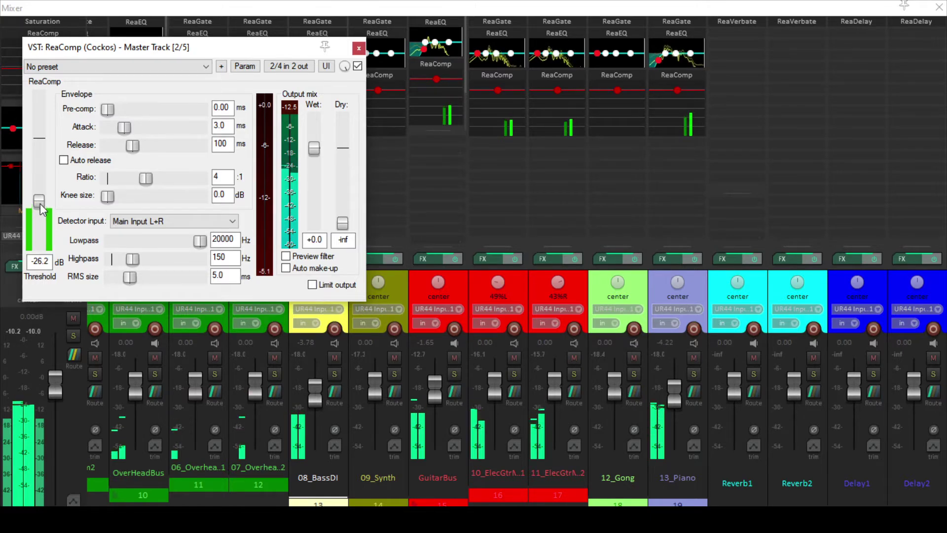
Show the arrange view, play the loud section from about bar 59 to check the master compression, and close ReaComp
{"action": "key", "text": "ctrl+m"}
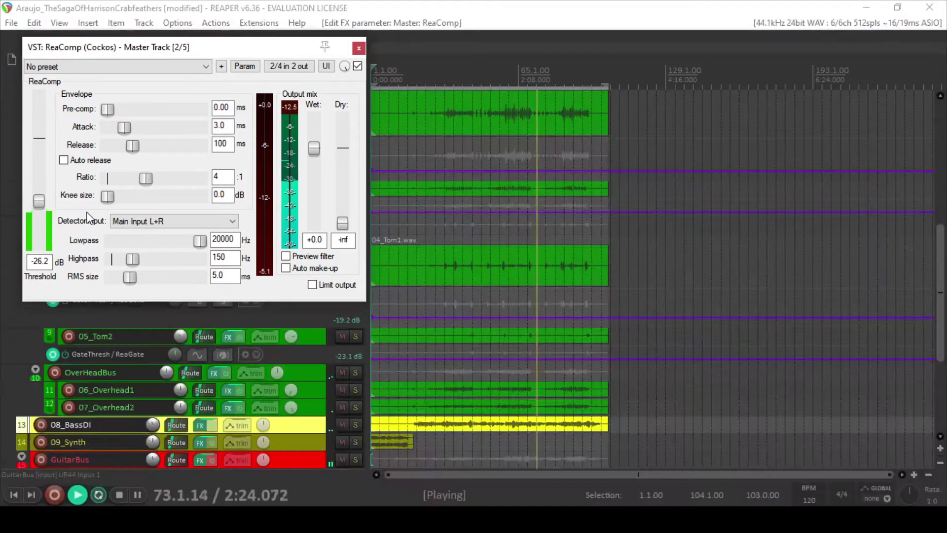
{"action": "left_click", "coordinate": [502, 106]}
{"action": "scroll", "coordinate": [561, 124], "scroll_direction": "up", "scroll_amount": 5}
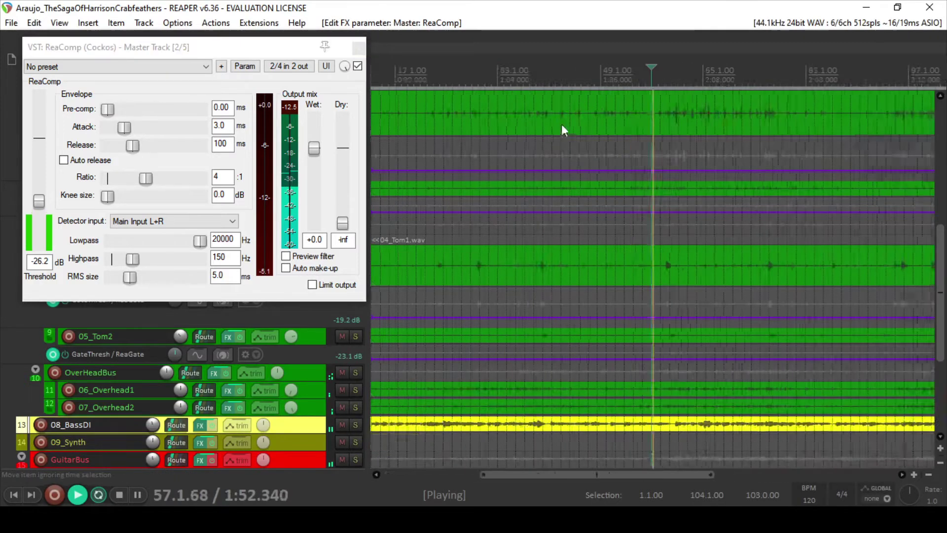
{"action": "left_click", "coordinate": [684, 72]}
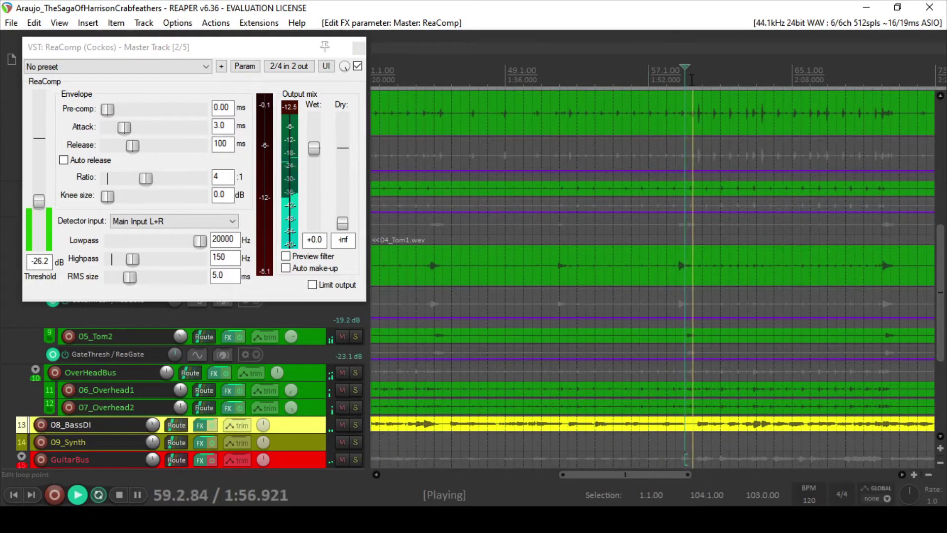
{"action": "scroll", "coordinate": [686, 111], "scroll_direction": "down", "scroll_amount": 3}
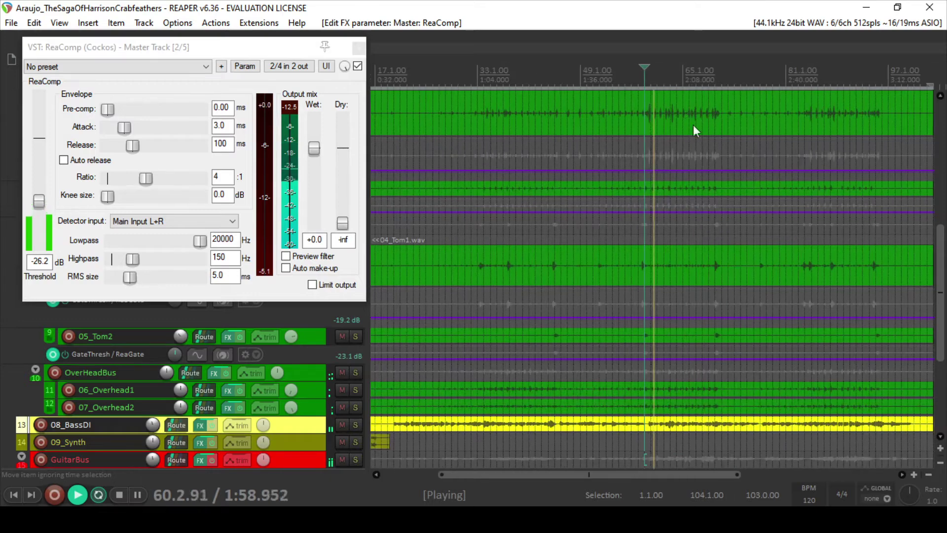
{"action": "scroll", "coordinate": [918, 170], "scroll_direction": "up", "scroll_amount": 5}
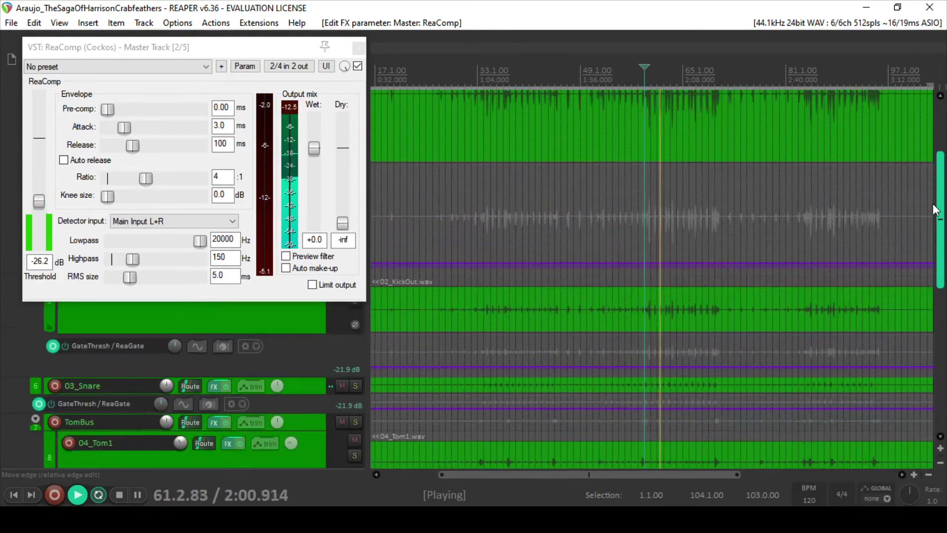
{"action": "scroll", "coordinate": [926, 169], "scroll_direction": "up", "scroll_amount": 1}
{"action": "scroll", "coordinate": [707, 118], "scroll_direction": "down", "scroll_amount": 2}
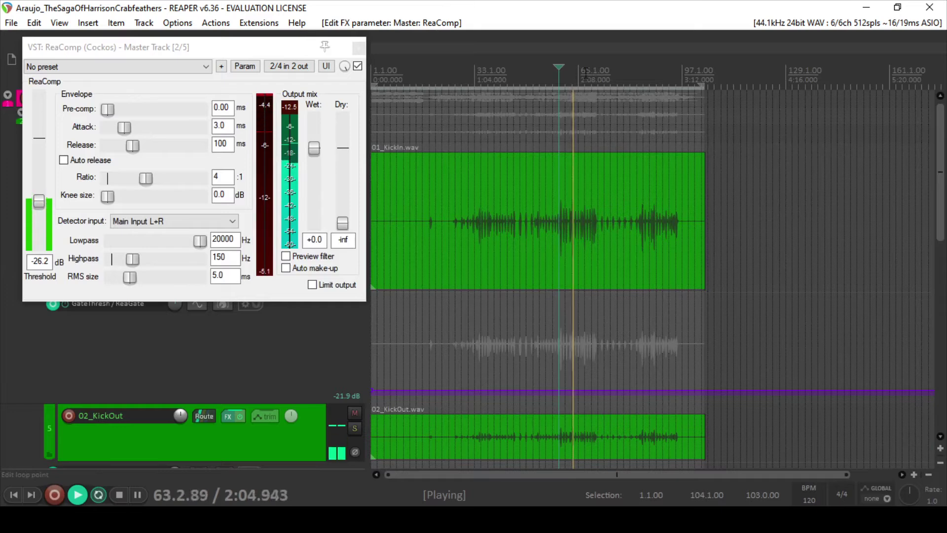
{"action": "left_click", "coordinate": [358, 48]}
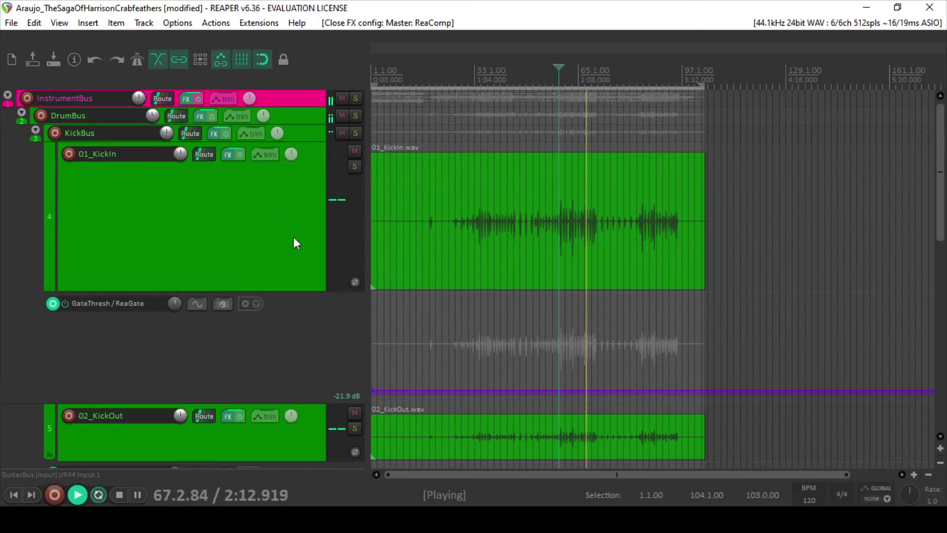
Show the mixer, enable ReaXcomp on the master track and open its settings
{"action": "key", "text": "ctrl+m"}
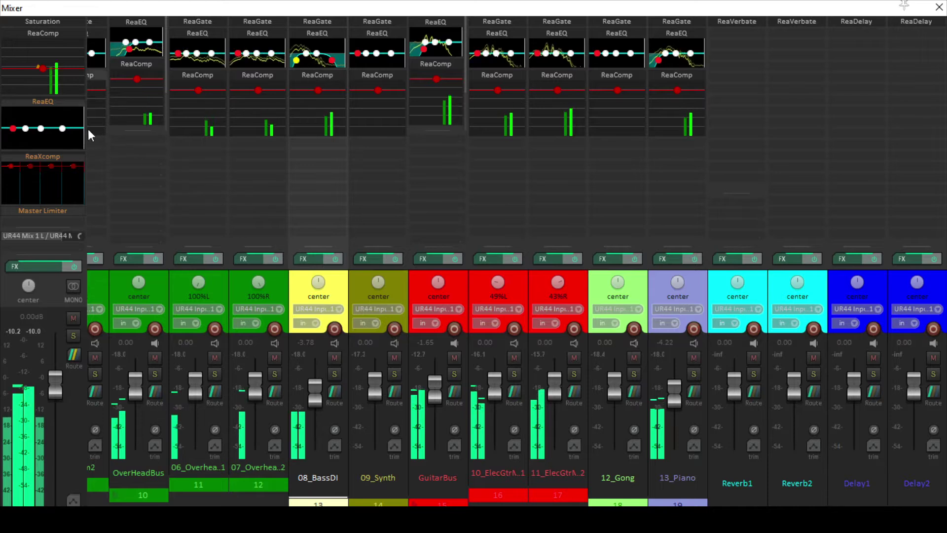
{"action": "left_click", "coordinate": [29, 156], "text": "ctrl"}
{"action": "double_click", "coordinate": [28, 156]}
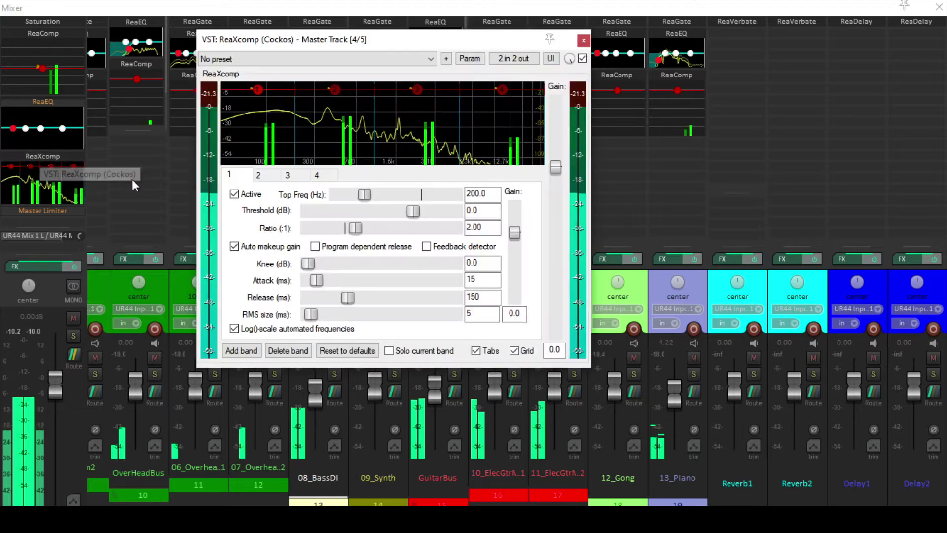
Turn off auto makeup gain for all four bands of the master ReaXcomp
{"action": "left_click", "coordinate": [234, 246]}
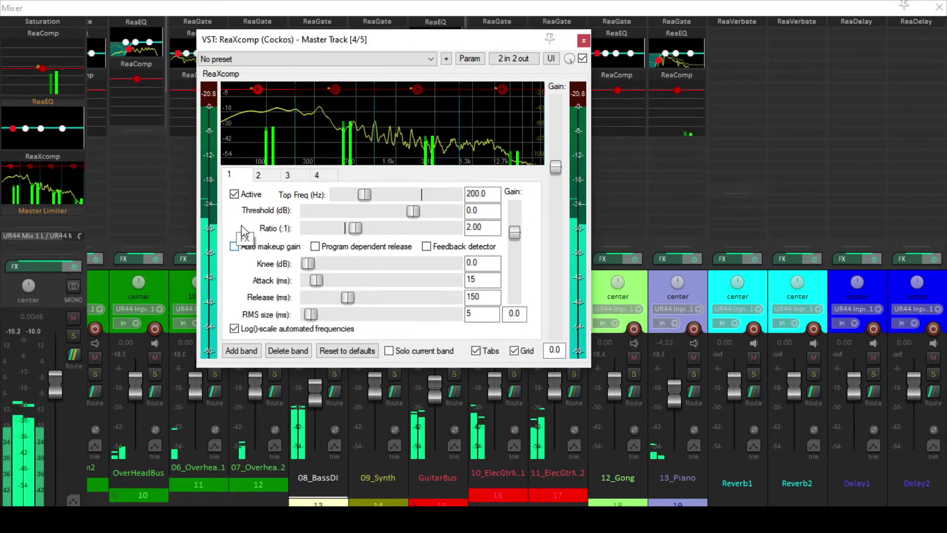
{"action": "left_click", "coordinate": [260, 176]}
{"action": "left_click", "coordinate": [235, 247]}
{"action": "left_click", "coordinate": [287, 175]}
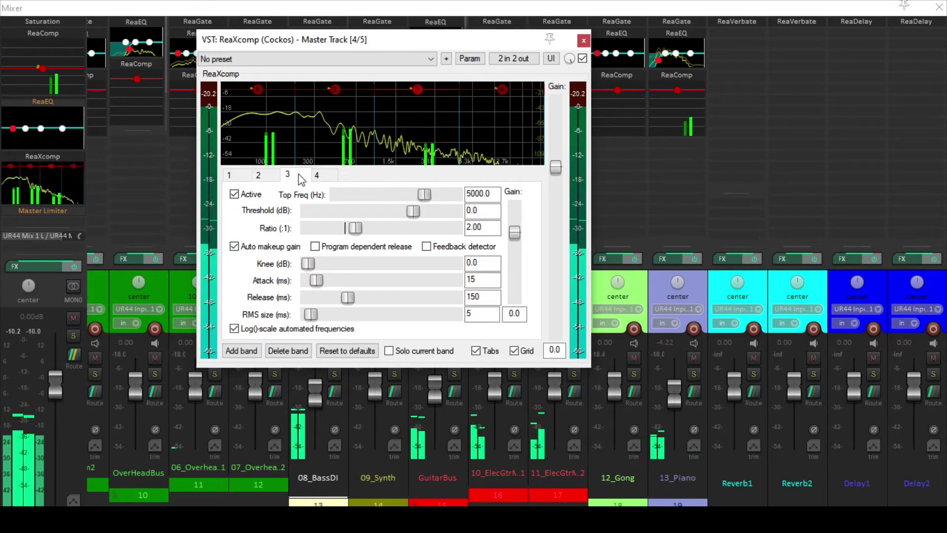
{"action": "left_click", "coordinate": [234, 246]}
{"action": "left_click", "coordinate": [316, 176]}
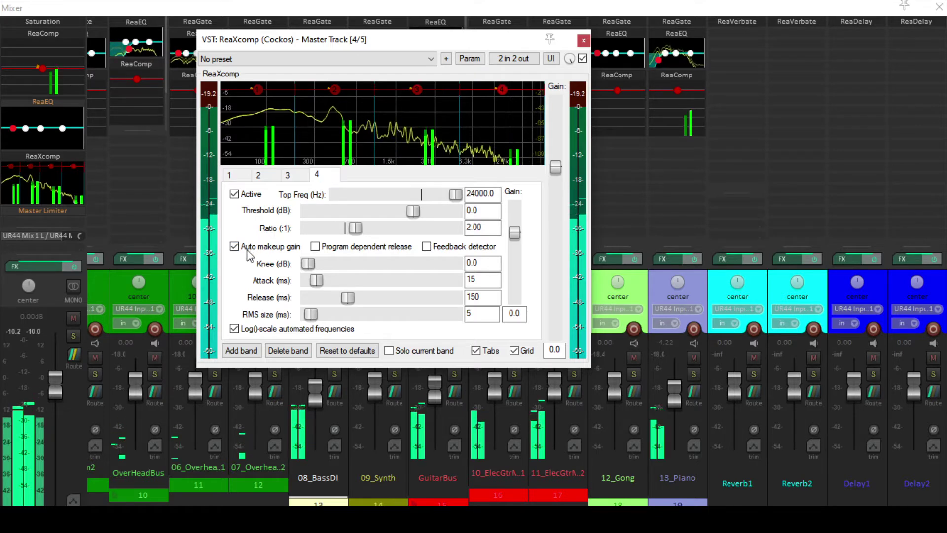
{"action": "left_click", "coordinate": [234, 246]}
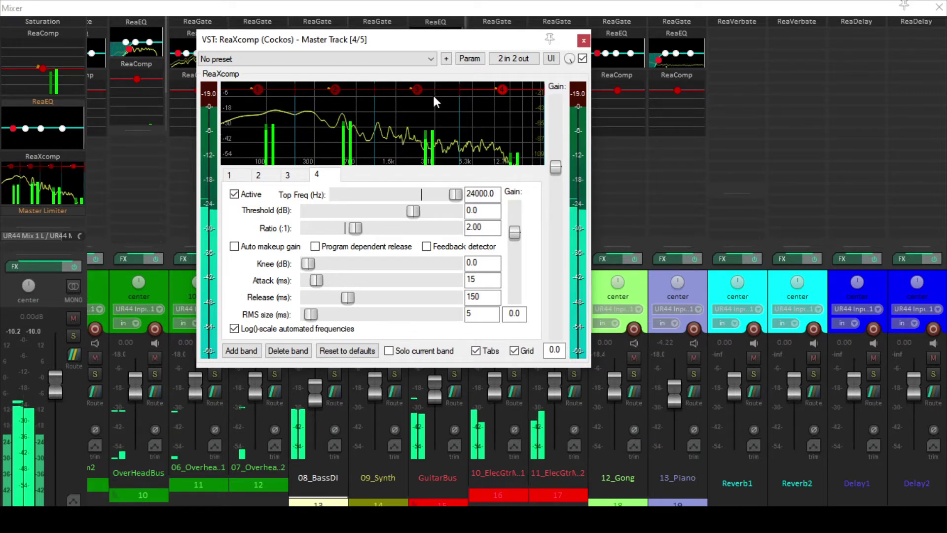
Set ReaXcomp band 3 to about -18.2 dB threshold and 3.62 ratio, and band 1 to about -13.7 dB threshold and 4.26 ratio
{"action": "left_click_drag", "start_coordinate": [417, 89], "coordinate": [421, 143]}
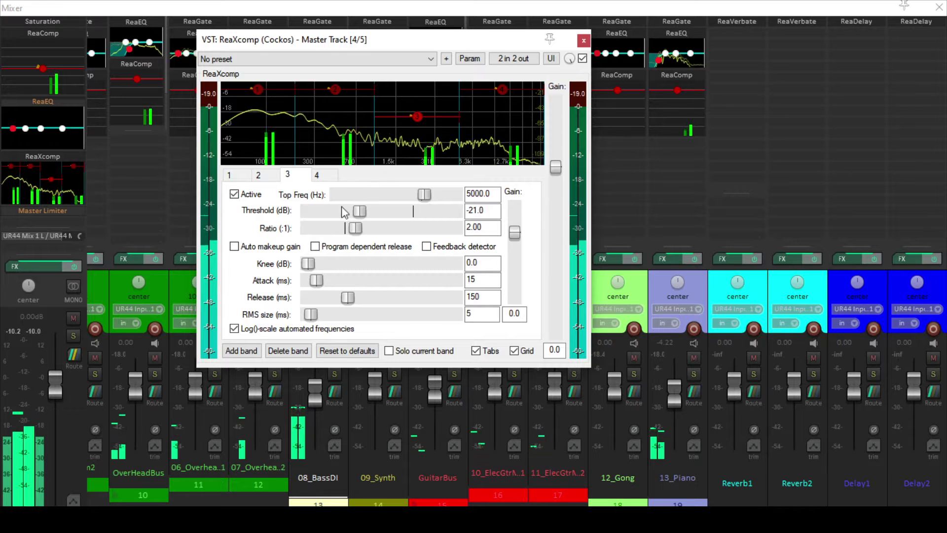
{"action": "left_click_drag", "start_coordinate": [355, 227], "coordinate": [365, 228]}
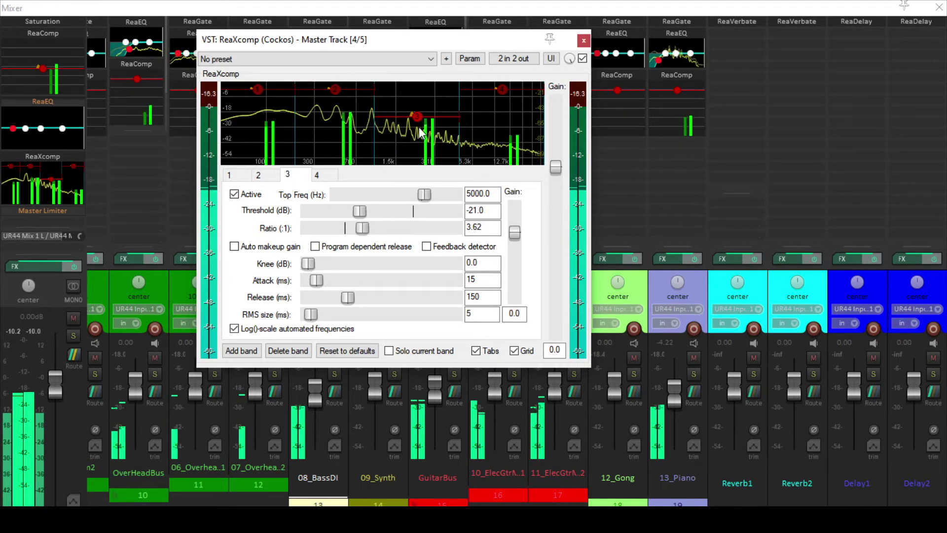
{"action": "mouse_move", "coordinate": [420, 121]}
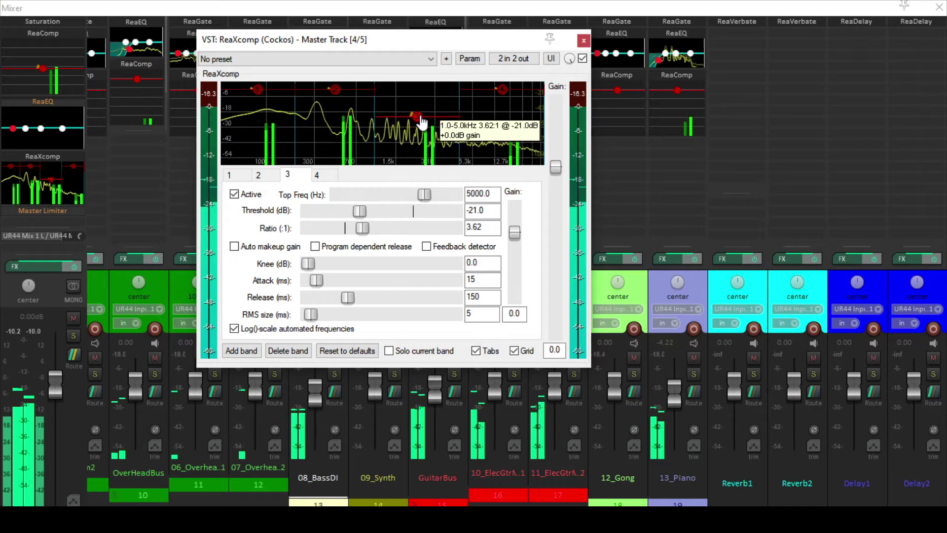
{"action": "left_click_drag", "start_coordinate": [421, 121], "coordinate": [421, 117]}
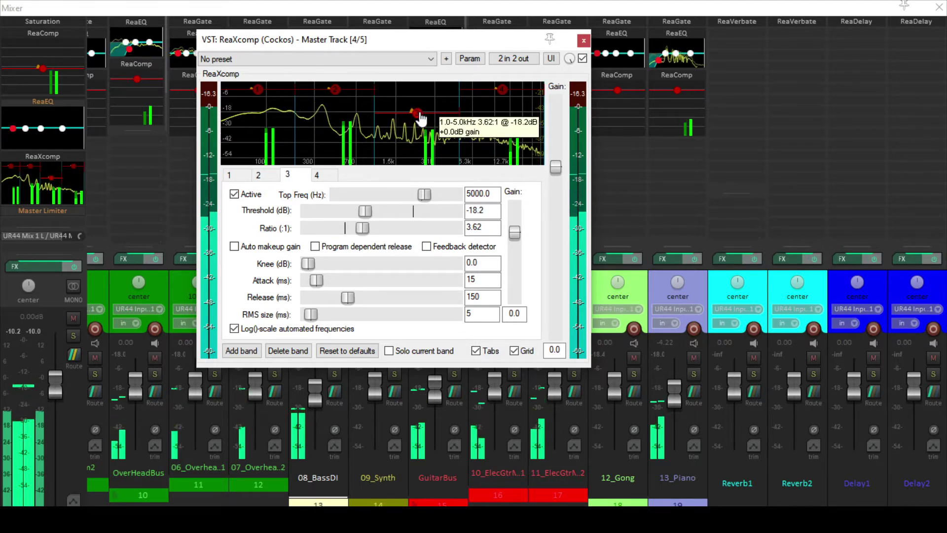
{"action": "left_click_drag", "start_coordinate": [257, 90], "coordinate": [259, 112]}
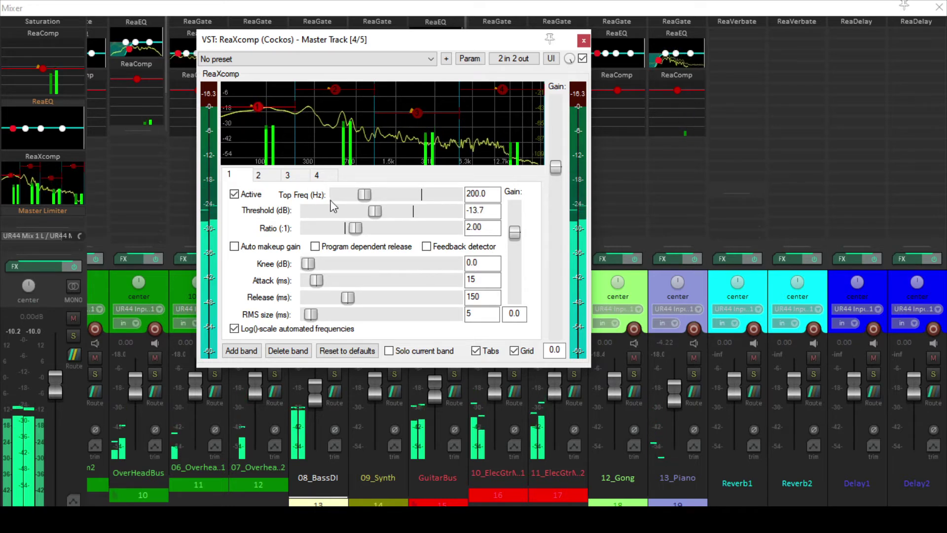
{"action": "left_click_drag", "start_coordinate": [354, 228], "coordinate": [363, 228]}
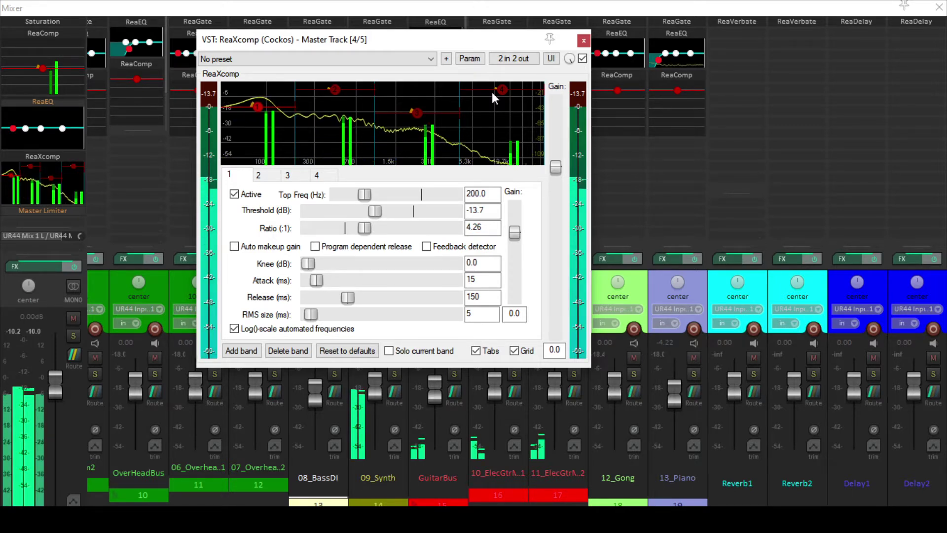
Compare the mix with ReaXcomp bypassed and active, and close the ReaXcomp window
{"action": "left_click", "coordinate": [583, 59]}
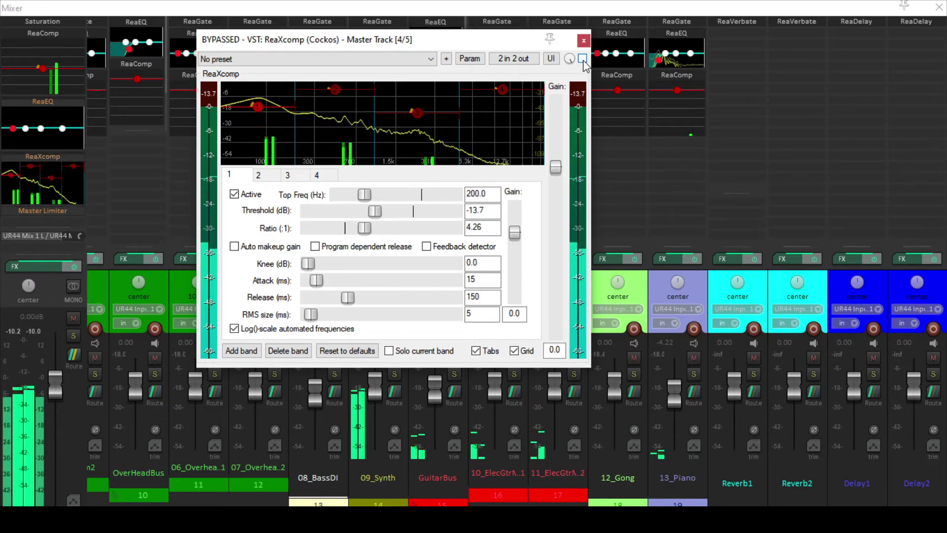
{"action": "left_click", "coordinate": [583, 58]}
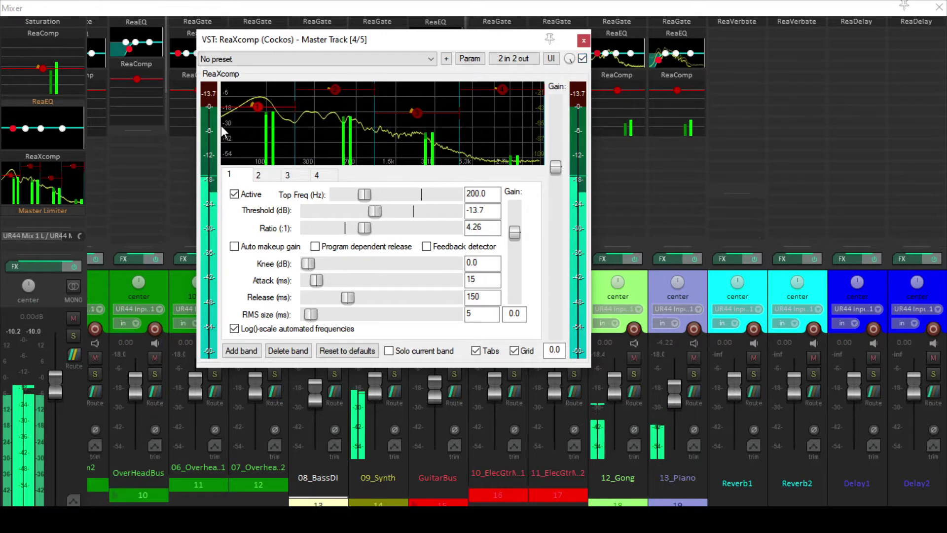
{"action": "mouse_move", "coordinate": [12, 167]}
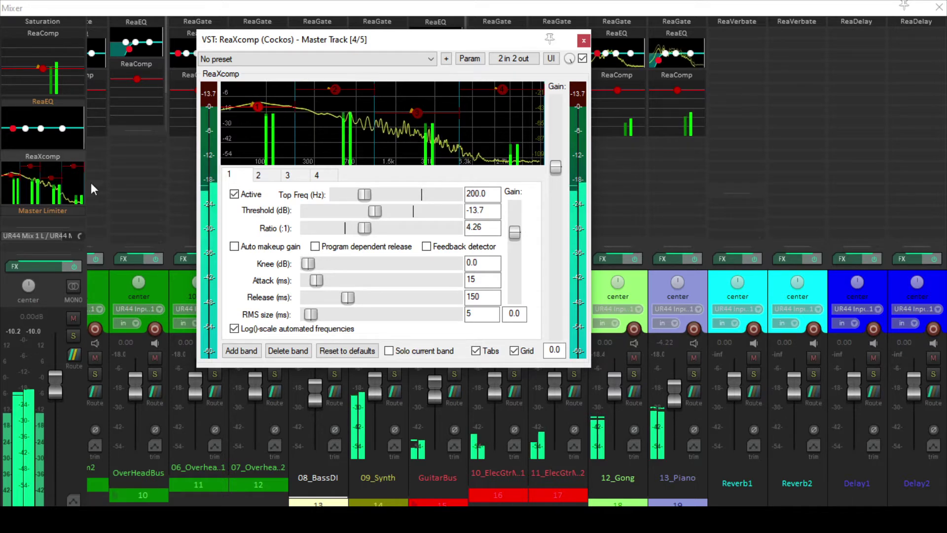
{"action": "left_click", "coordinate": [583, 41]}
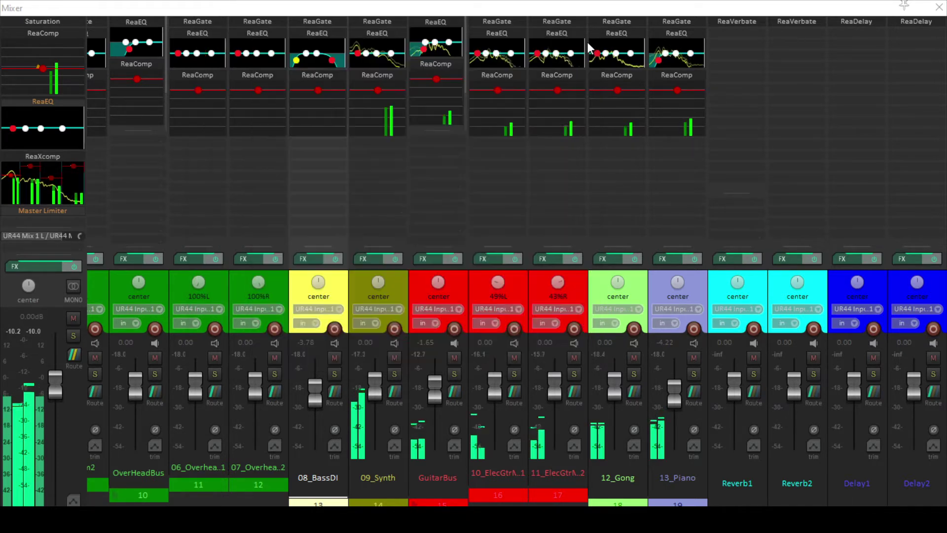
Enable the master ReaEQ, sweep band 3 as a narrow 0.24-octave boost, and leave it near 2953 Hz at about -0.2 dB
{"action": "left_click", "coordinate": [42, 103], "text": "shift"}
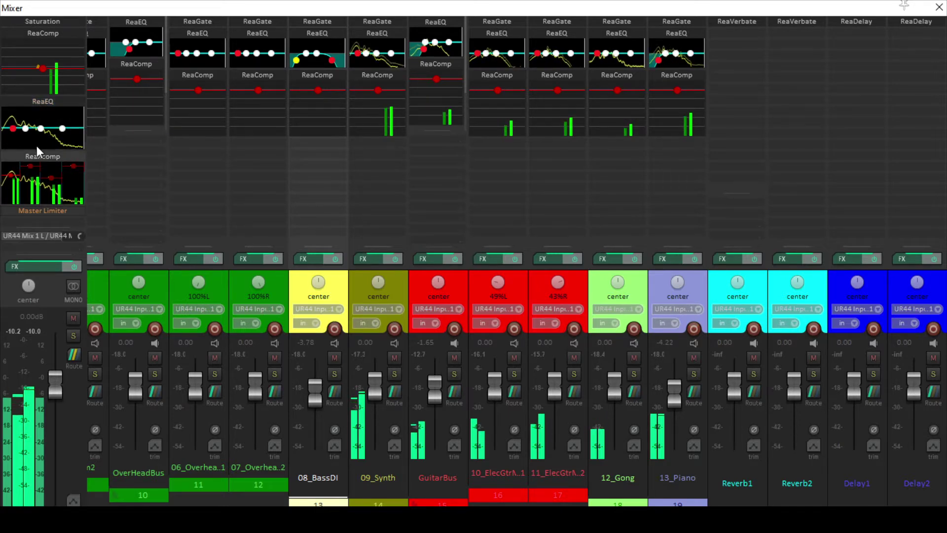
{"action": "left_click", "coordinate": [40, 102]}
{"action": "left_click_drag", "start_coordinate": [207, 154], "coordinate": [233, 132]}
{"action": "left_click_drag", "start_coordinate": [200, 287], "coordinate": [138, 289]}
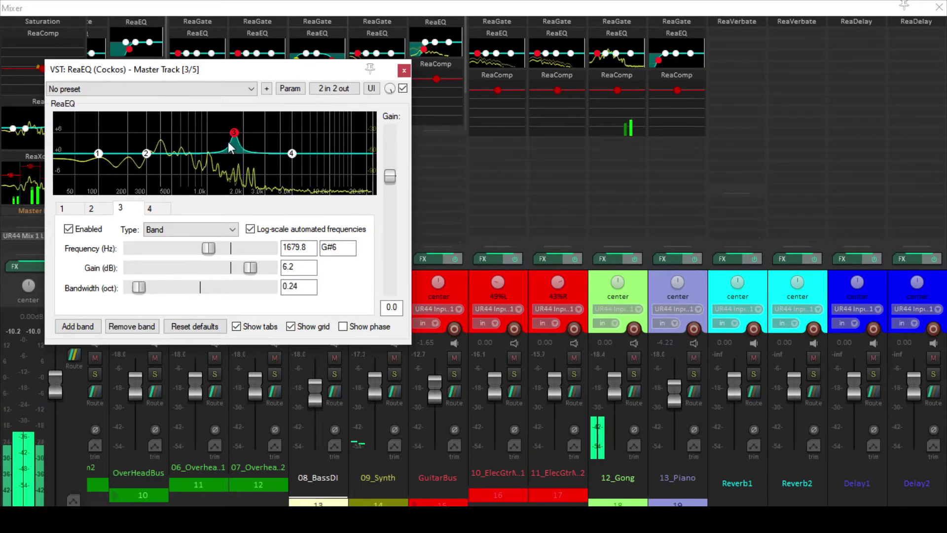
{"action": "left_click_drag", "start_coordinate": [235, 132], "coordinate": [267, 164]}
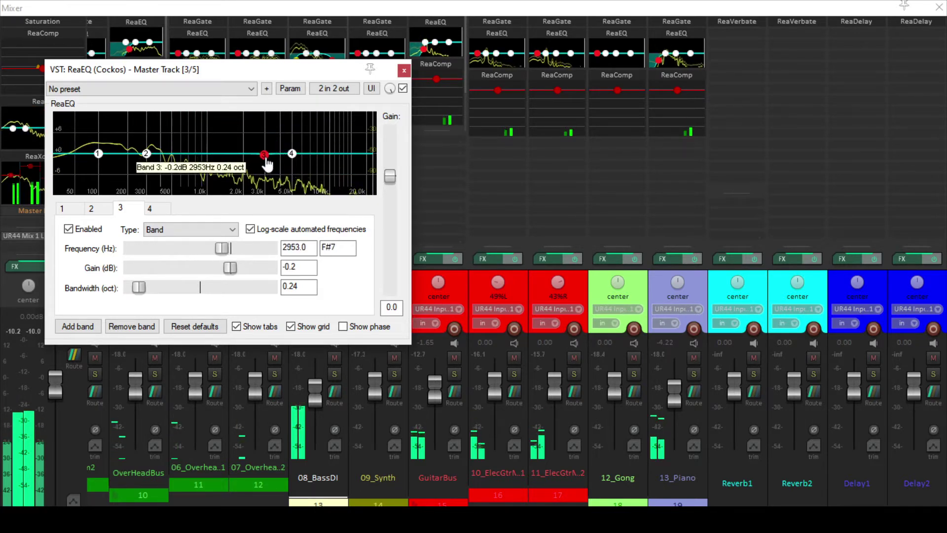
Sweep ReaEQ band 2 as a boost narrowed to 0.28 octaves, and turn it into a cut of about -3.2 dB near 304 Hz
{"action": "left_click_drag", "start_coordinate": [147, 158], "coordinate": [161, 144]}
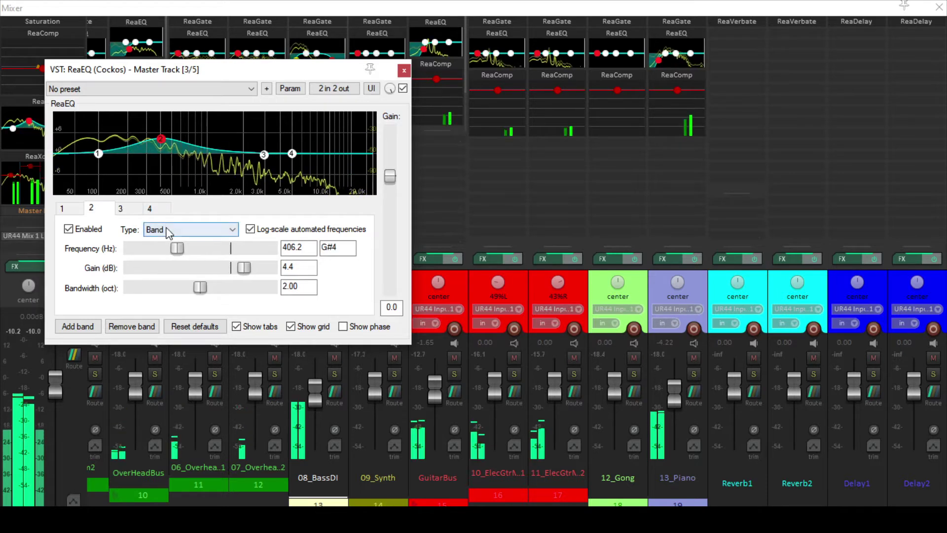
{"action": "scroll", "coordinate": [176, 253], "scroll_direction": "down", "scroll_amount": 1}
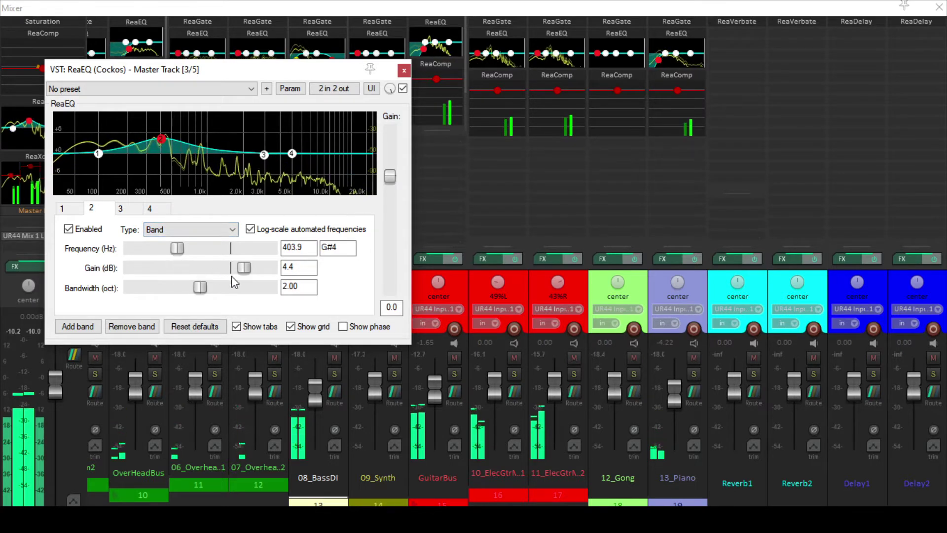
{"action": "left_click_drag", "start_coordinate": [205, 285], "coordinate": [157, 278]}
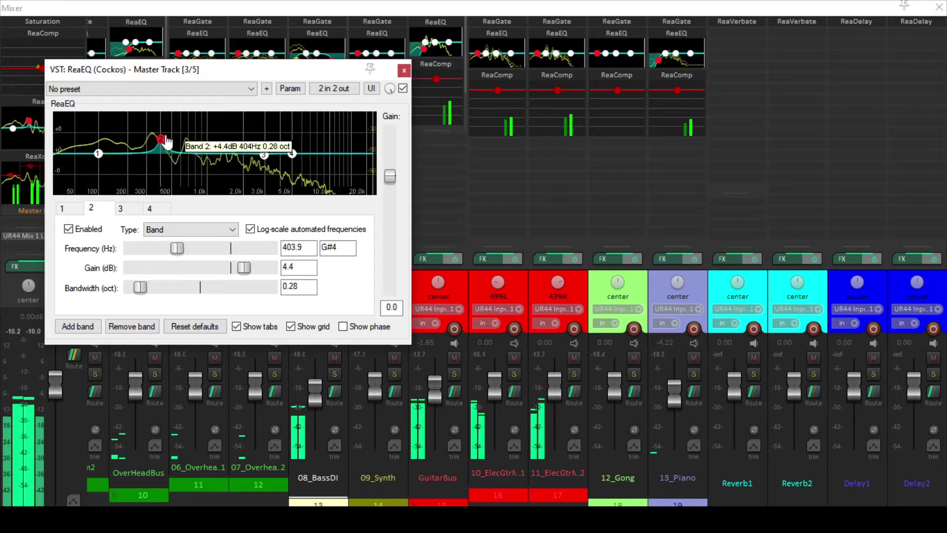
{"action": "left_click_drag", "start_coordinate": [167, 142], "coordinate": [150, 167]}
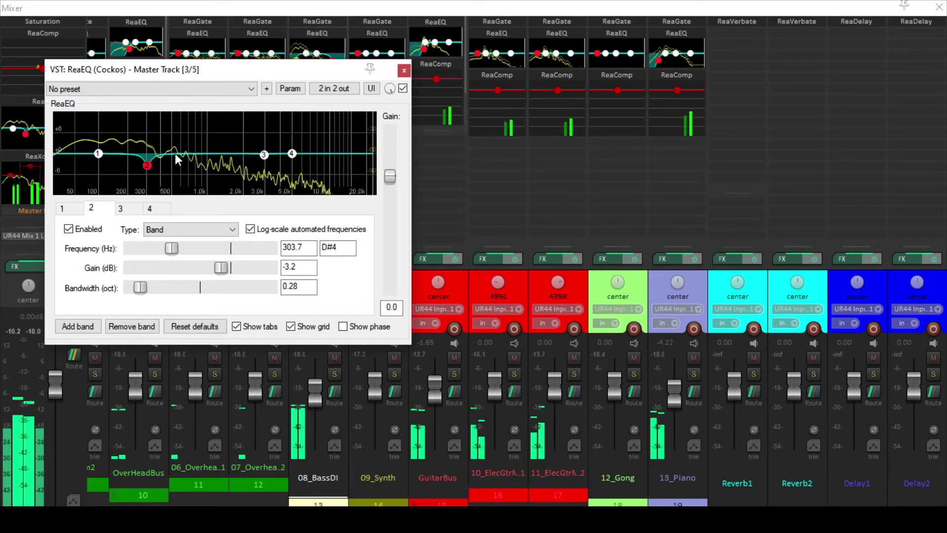
Compare the mix with the master ReaEQ bypassed and active
{"action": "left_click", "coordinate": [403, 88]}
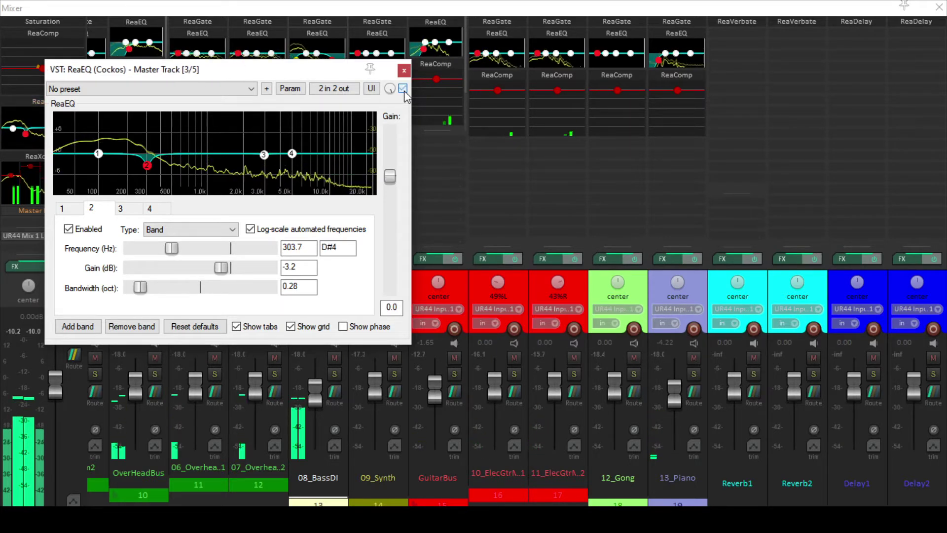
{"action": "left_click", "coordinate": [403, 88]}
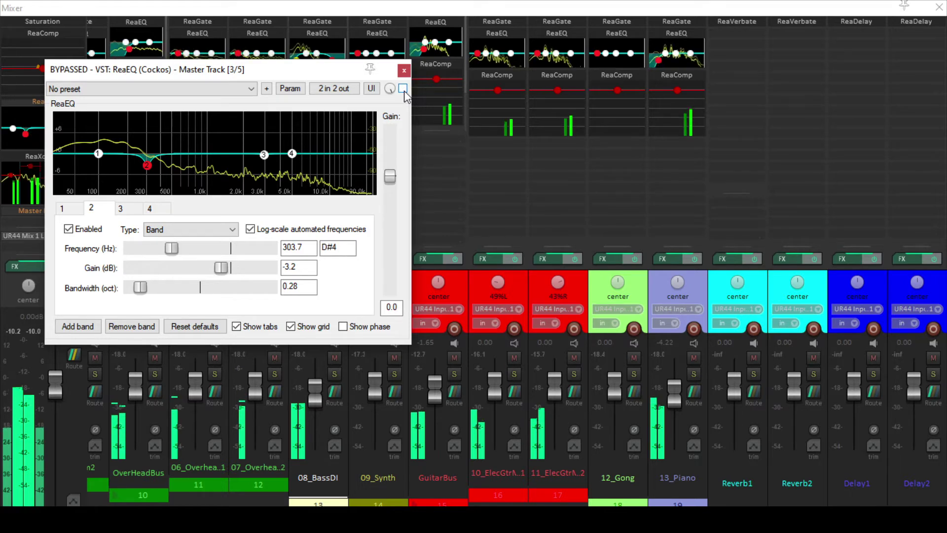
{"action": "left_click", "coordinate": [403, 88]}
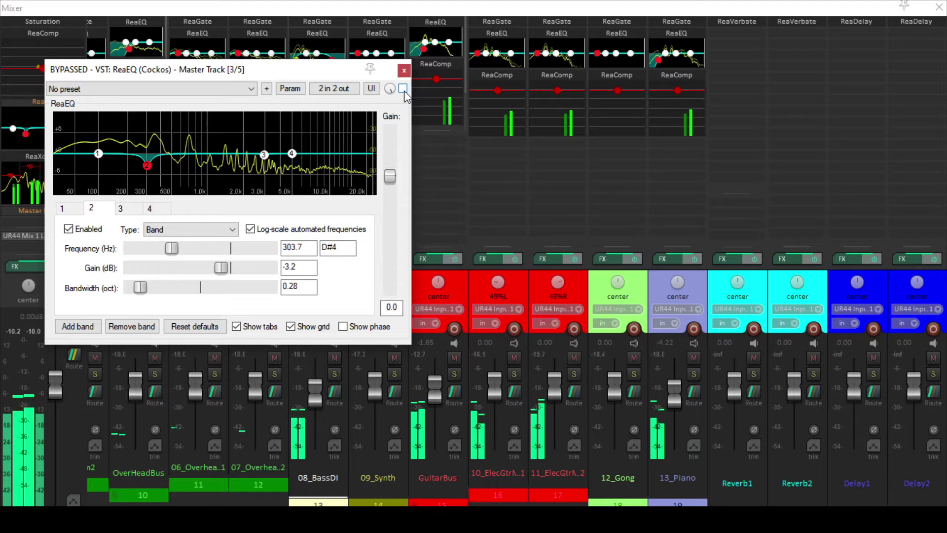
Try a band 4 high shelf boost of about 1.2 dB near 7.1 kHz in ReaEQ, and disable that band
{"action": "mouse_move", "coordinate": [292, 157]}
{"action": "left_mouse_down"}
{"action": "mouse_move", "coordinate": [300, 134]}
{"action": "mouse_move", "coordinate": [306, 154]}
{"action": "left_mouse_up"}
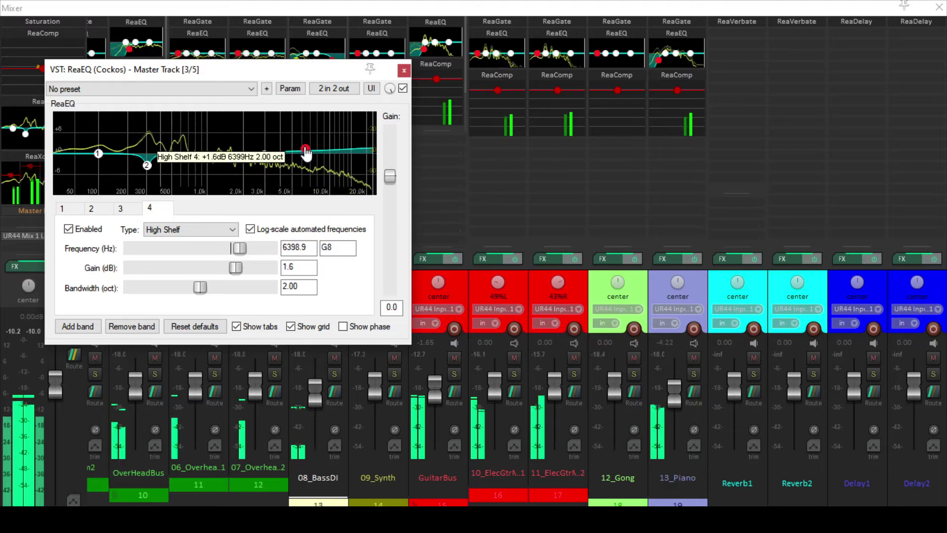
{"action": "left_click_drag", "start_coordinate": [306, 153], "coordinate": [312, 154]}
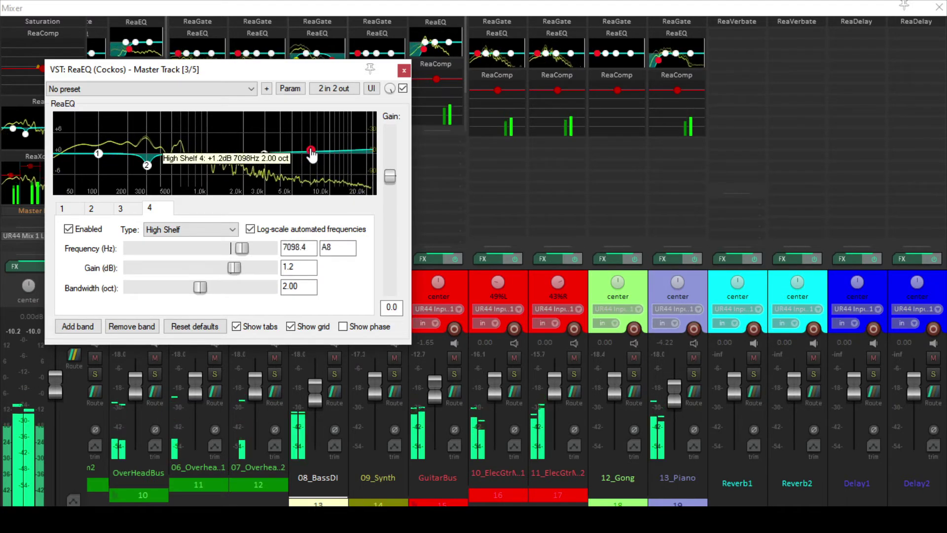
{"action": "double_click", "coordinate": [312, 154]}
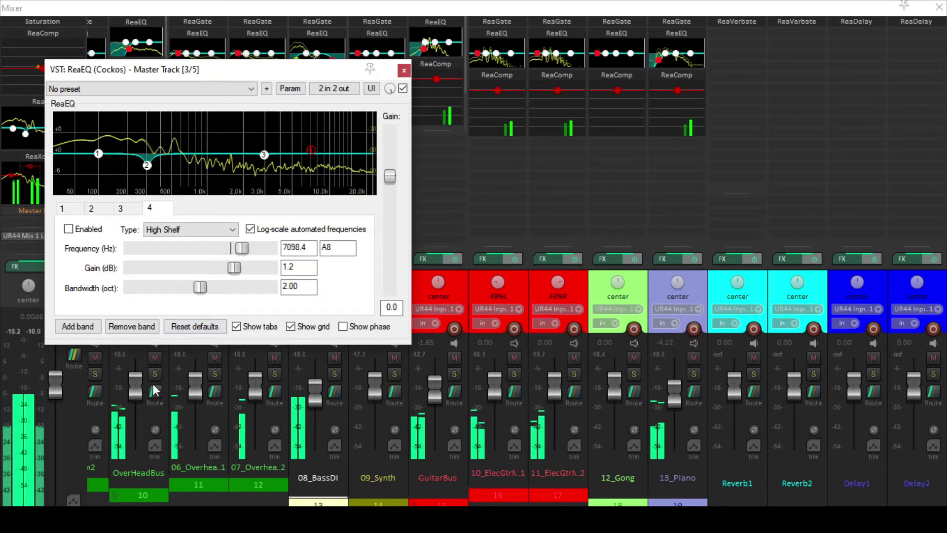
Hide the mixer and close the master ReaEQ window
{"action": "key", "text": "Escape"}
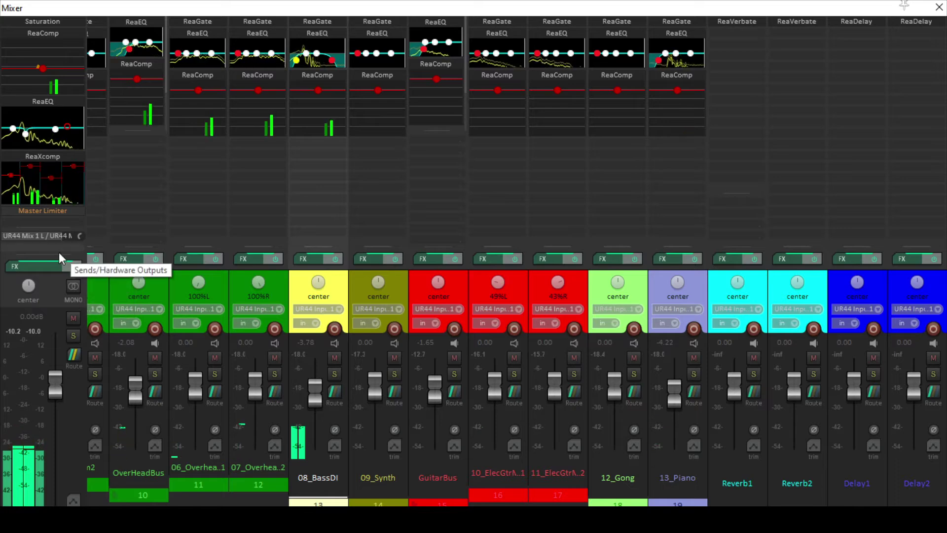
{"action": "key", "text": "ctrl+m"}
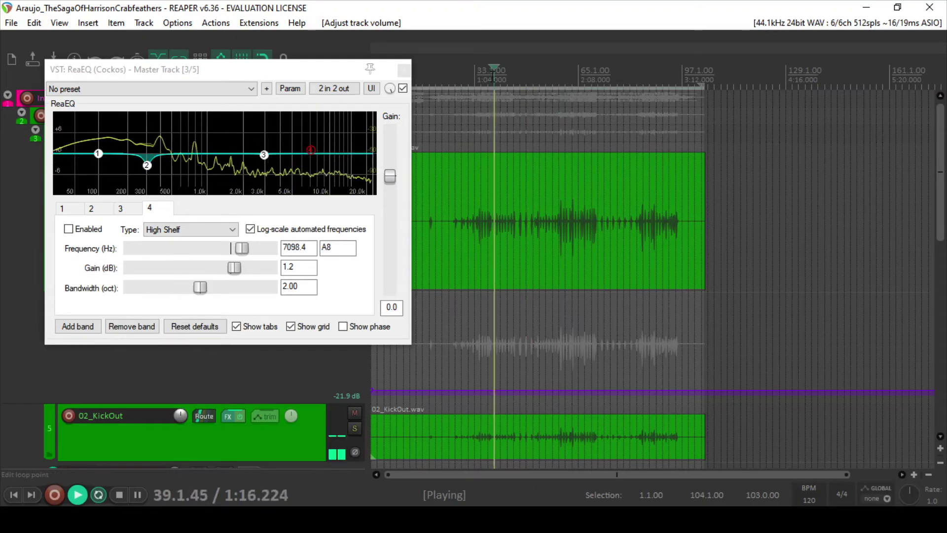
{"action": "left_click", "coordinate": [405, 70]}
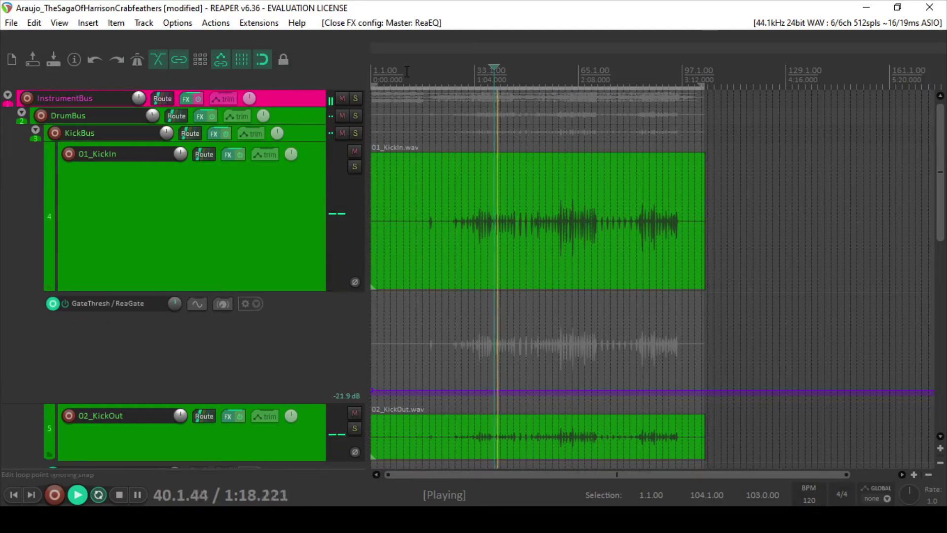
Reopen the master ReaXcomp from the mixer and set band 4 to about -22 dB threshold and 3.05 ratio
{"action": "key", "text": "ctrl+m"}
{"action": "left_click", "coordinate": [52, 159]}
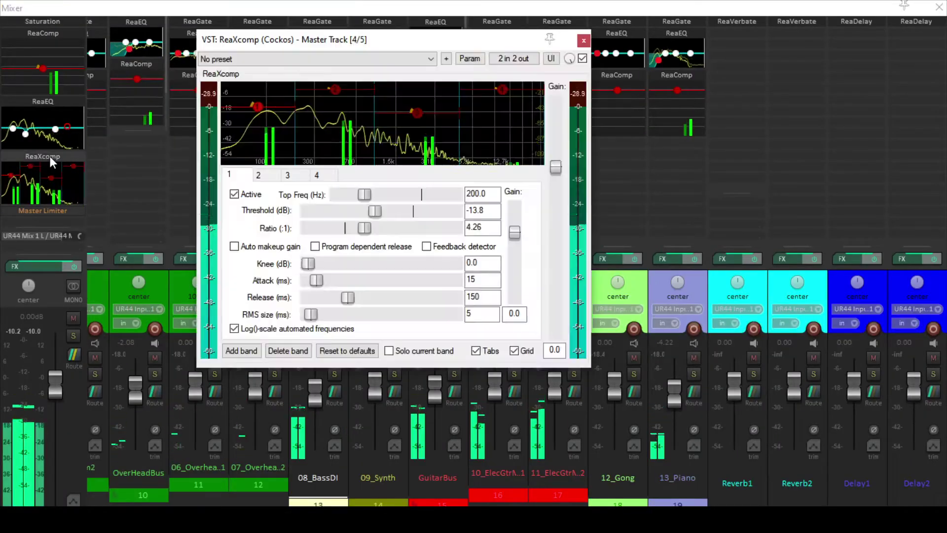
{"action": "left_click_drag", "start_coordinate": [505, 92], "coordinate": [495, 186]}
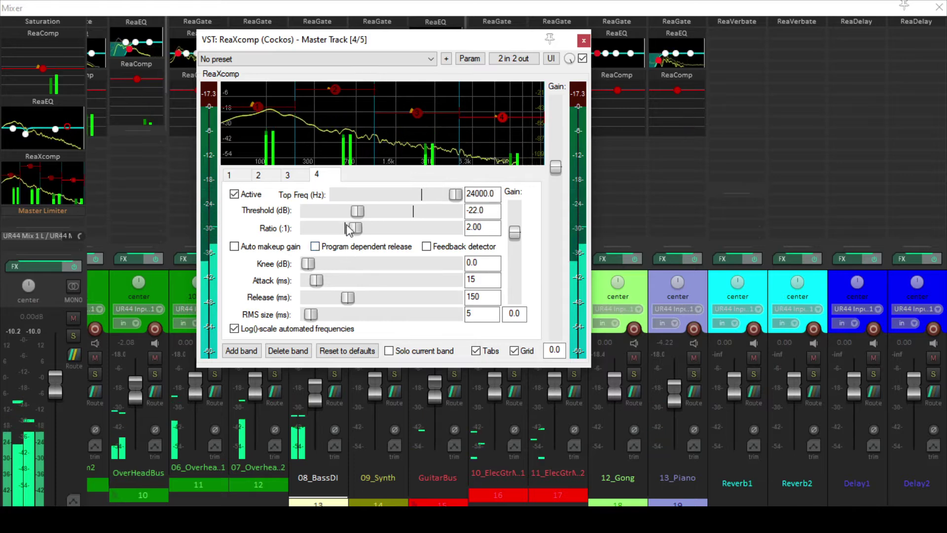
{"action": "left_click_drag", "start_coordinate": [355, 228], "coordinate": [361, 230]}
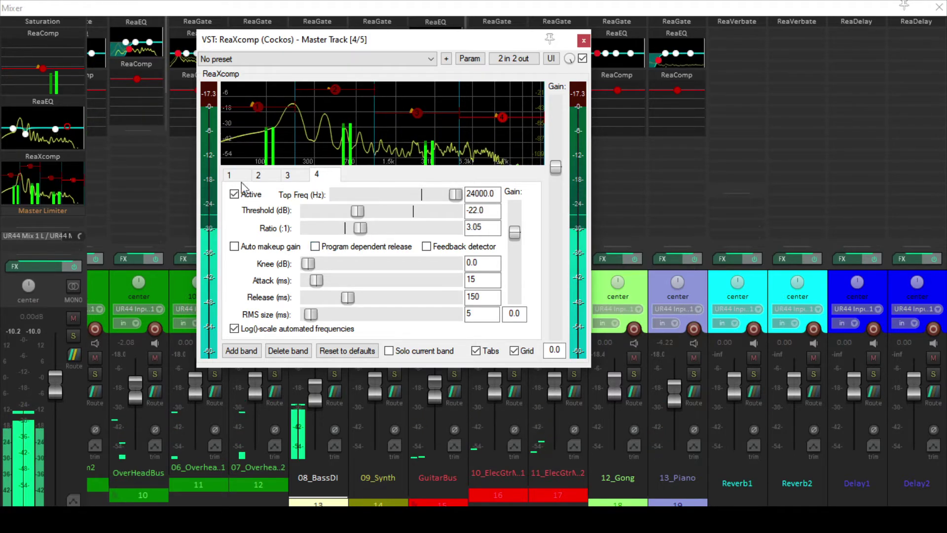
Hide the mixer, close the master ReaXcomp window and restart playback from about bar 33 on the timeline
{"action": "key", "text": "ctrl+m"}
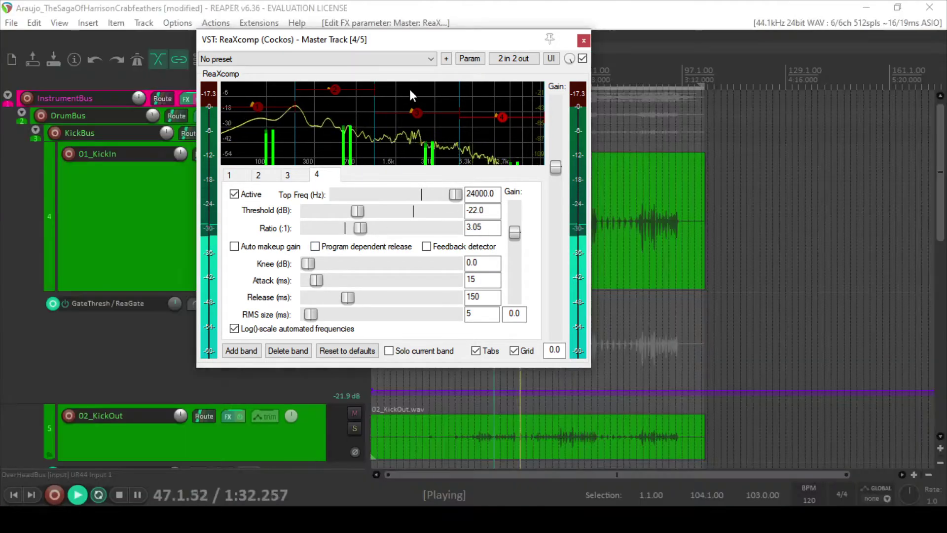
{"action": "left_click", "coordinate": [584, 41]}
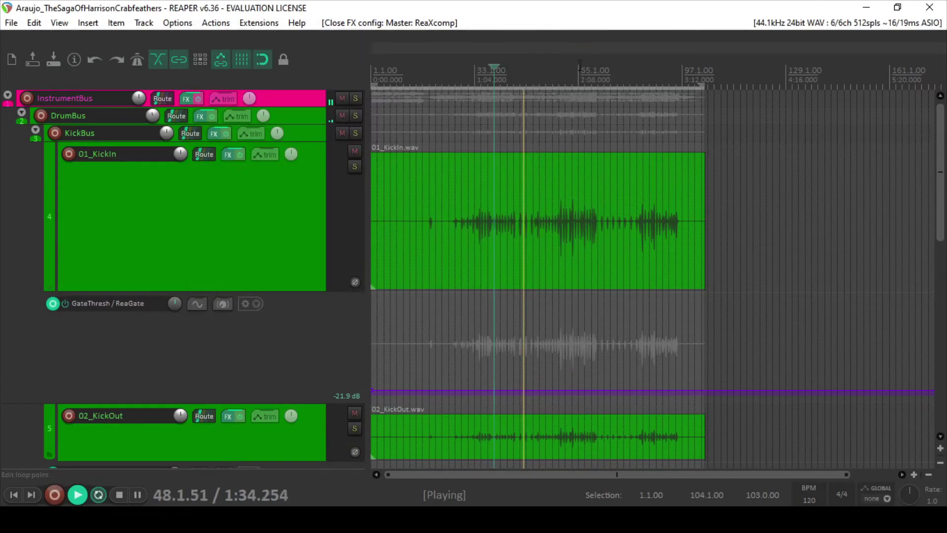
{"action": "left_click", "coordinate": [493, 71]}
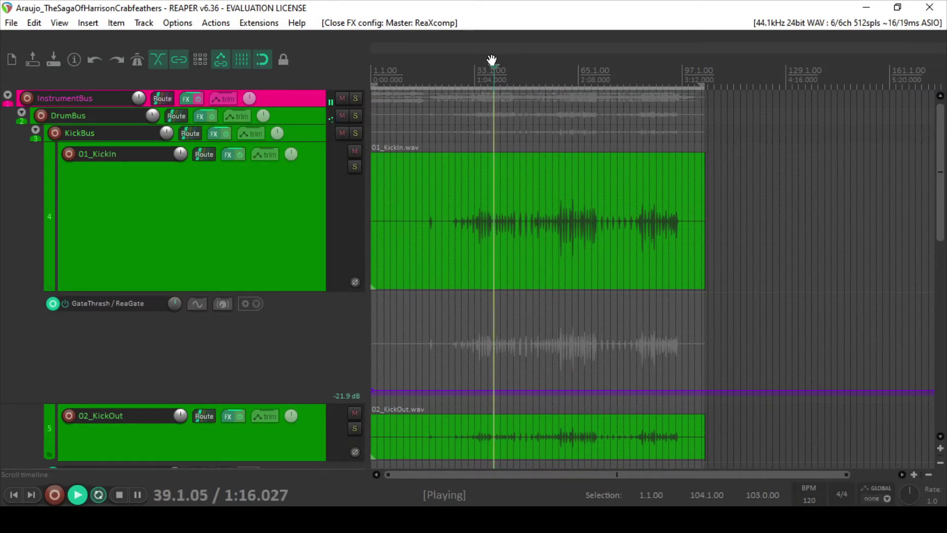
{"action": "left_click", "coordinate": [481, 83]}
{"action": "left_click", "coordinate": [474, 76]}
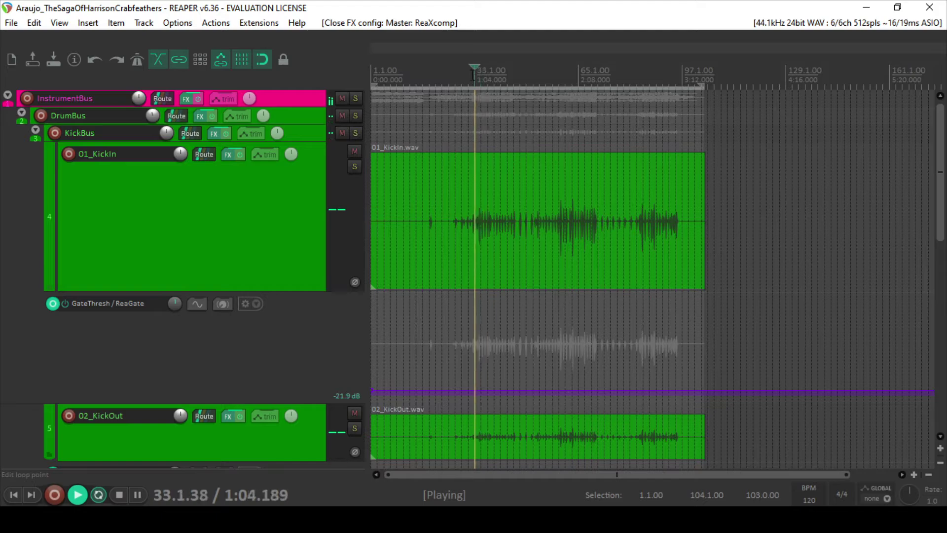
Reopen the master ReaXcomp from the mixer and compare the mix with it bypassed and active
{"action": "key", "text": "ctrl+m"}
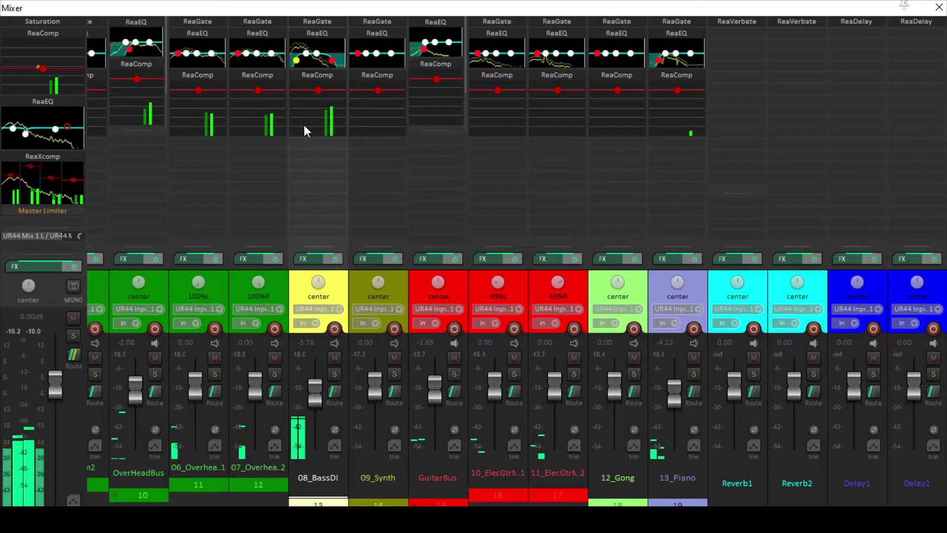
{"action": "left_click", "coordinate": [52, 156]}
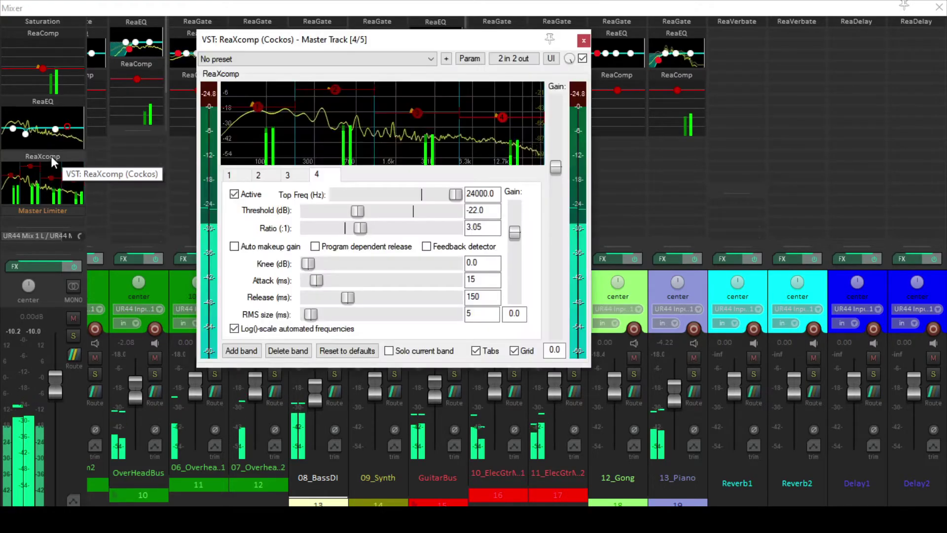
{"action": "left_click", "coordinate": [583, 59]}
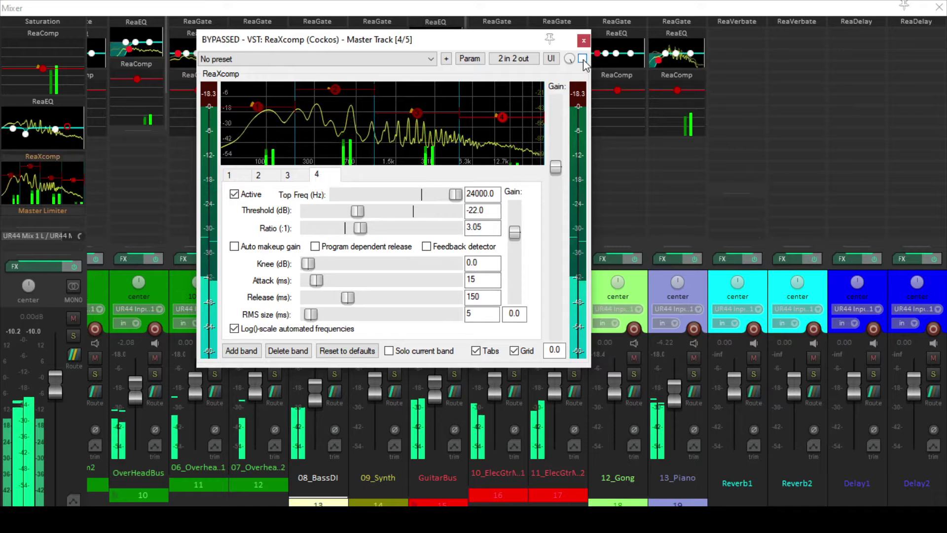
{"action": "left_click", "coordinate": [582, 58]}
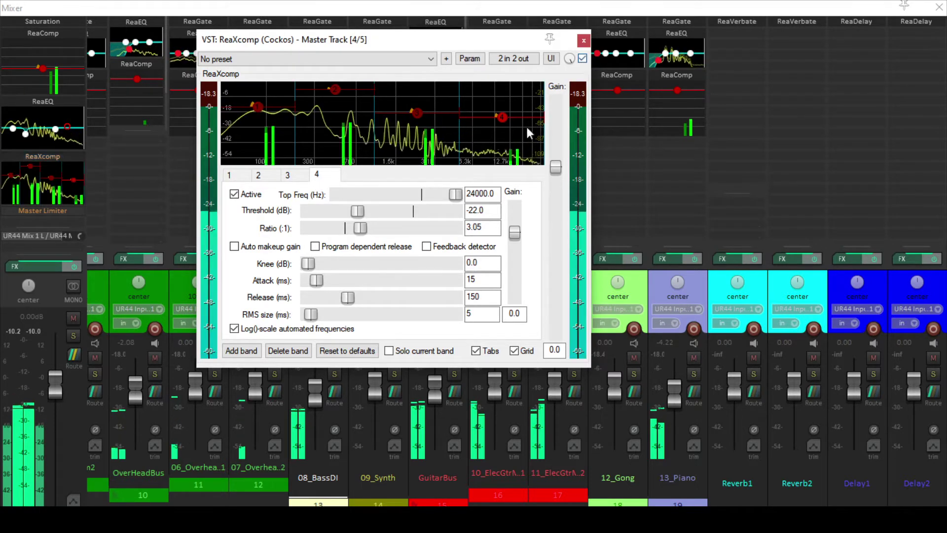
In ReaXcomp, set band 4 to -28.6 dB threshold and 5.45 ratio, and band 3's threshold to -19.3 dB
{"action": "left_click_drag", "start_coordinate": [502, 117], "coordinate": [504, 130]}
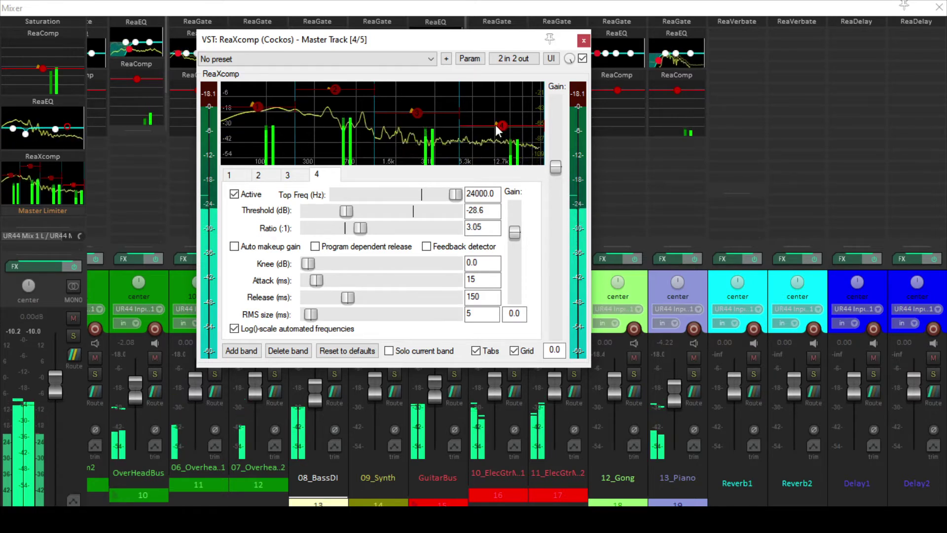
{"action": "left_click_drag", "start_coordinate": [364, 227], "coordinate": [370, 228]}
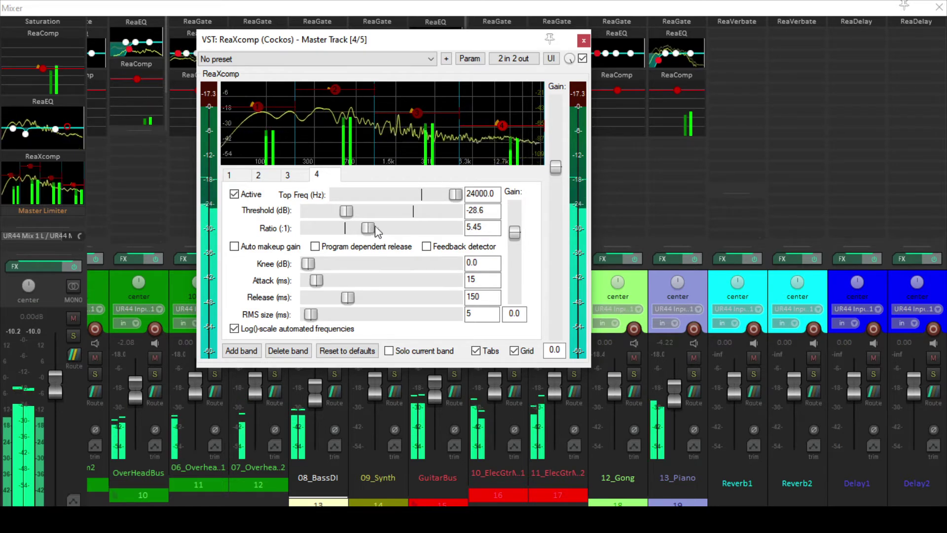
{"action": "left_click", "coordinate": [414, 116]}
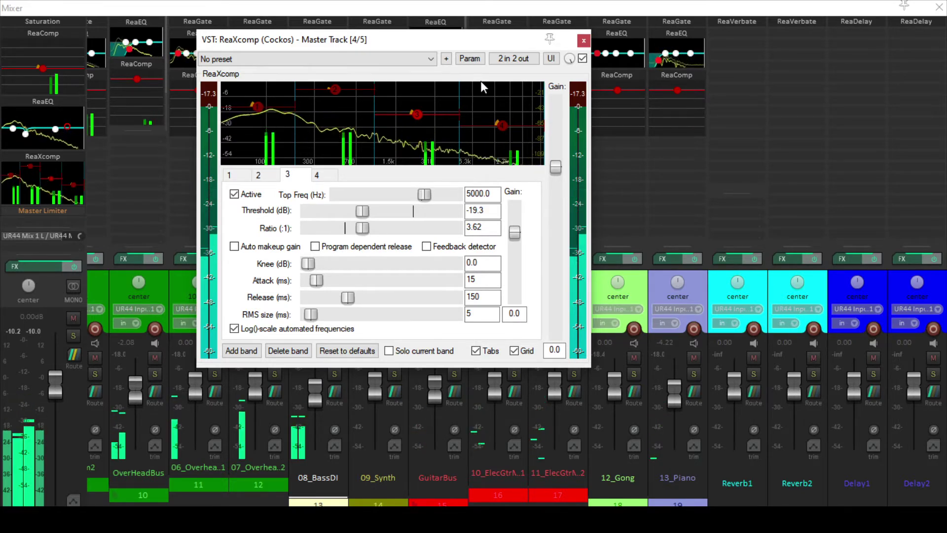
{"action": "left_click", "coordinate": [583, 40]}
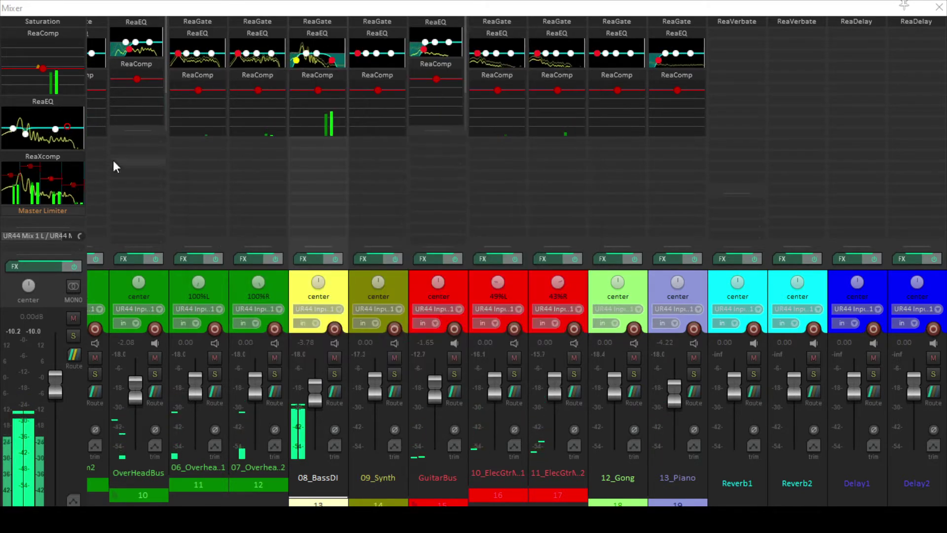
Enable the Master Limiter on the master track, check its settings and reset the master peak meter
{"action": "left_click", "coordinate": [31, 210], "text": "shift"}
{"action": "left_click", "coordinate": [31, 210]}
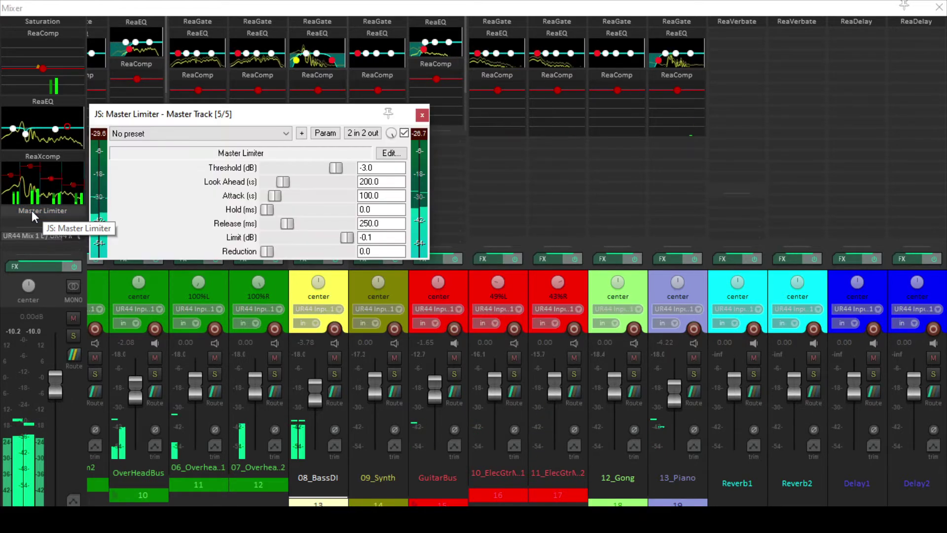
{"action": "left_click", "coordinate": [422, 116]}
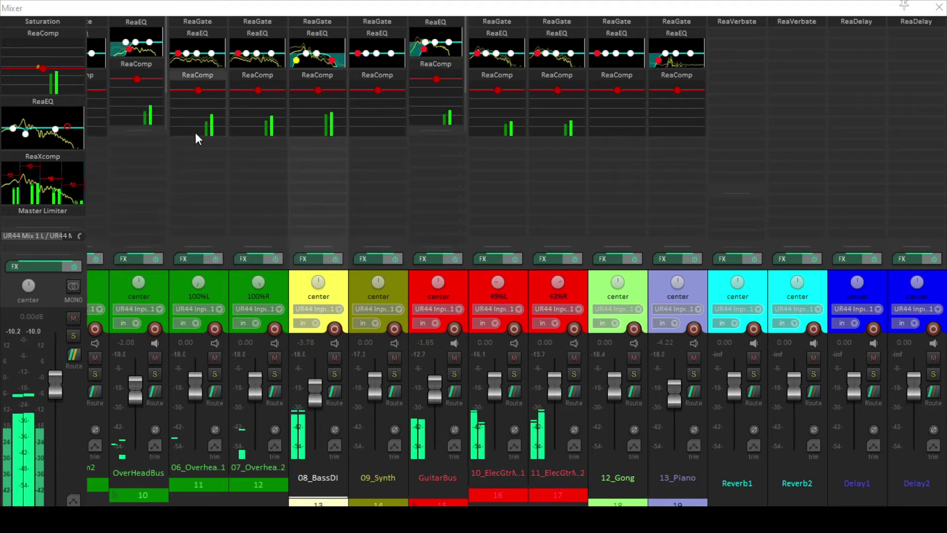
{"action": "left_click", "coordinate": [19, 332]}
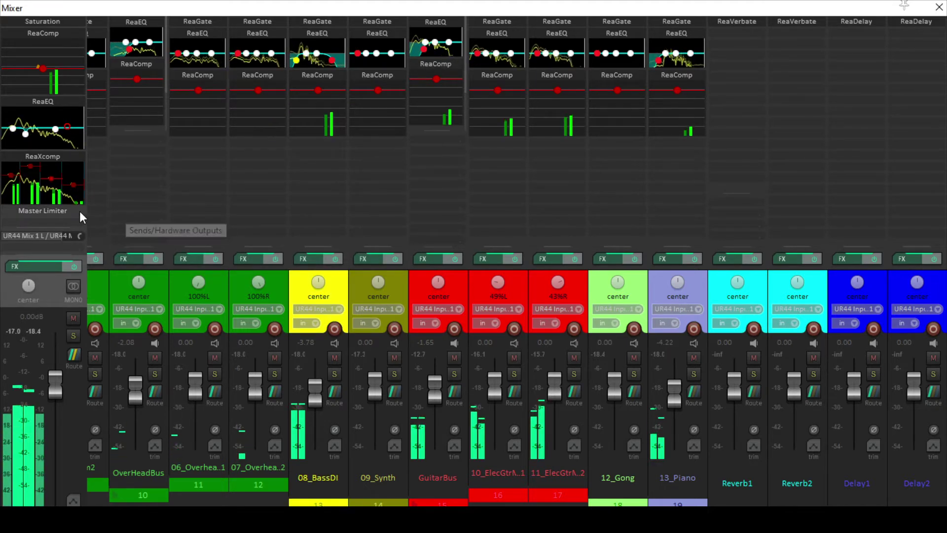
Check the master ReaComp settings, and set the master ReaXcomp's overall output gain to 8 dB
{"action": "left_click", "coordinate": [42, 36]}
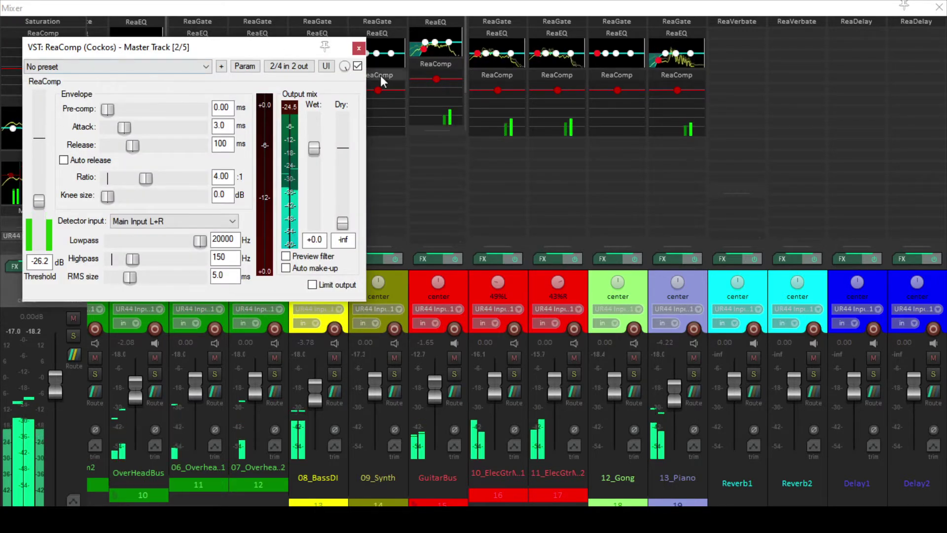
{"action": "left_click", "coordinate": [359, 48]}
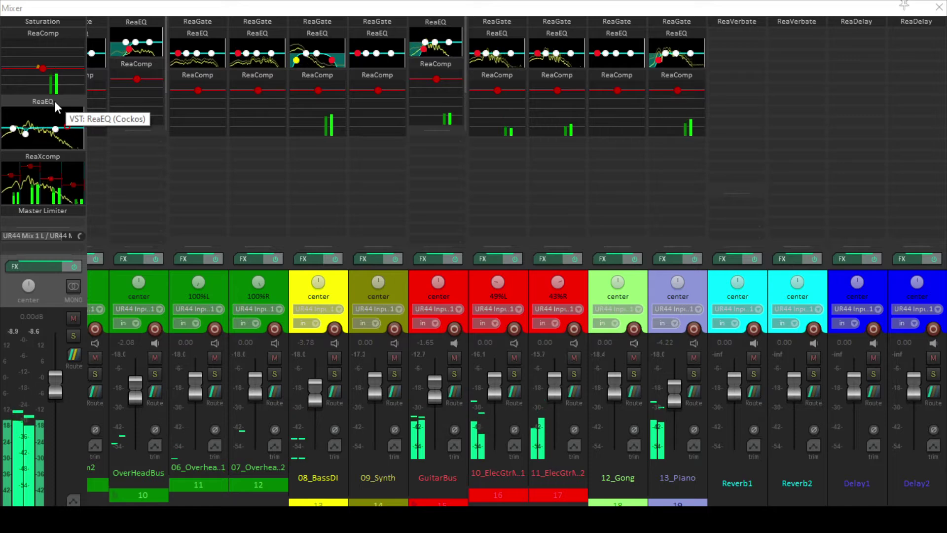
{"action": "left_click", "coordinate": [44, 155]}
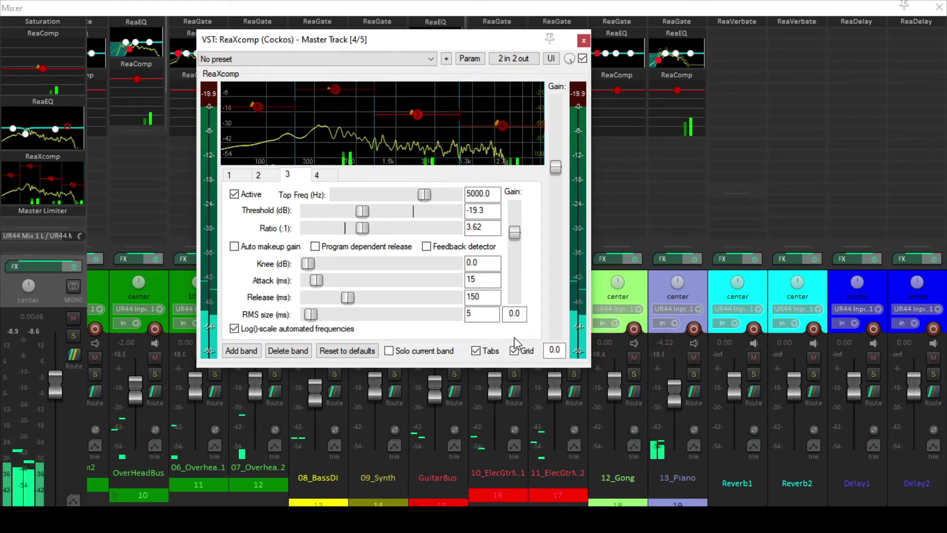
{"action": "double_click", "coordinate": [562, 349]}
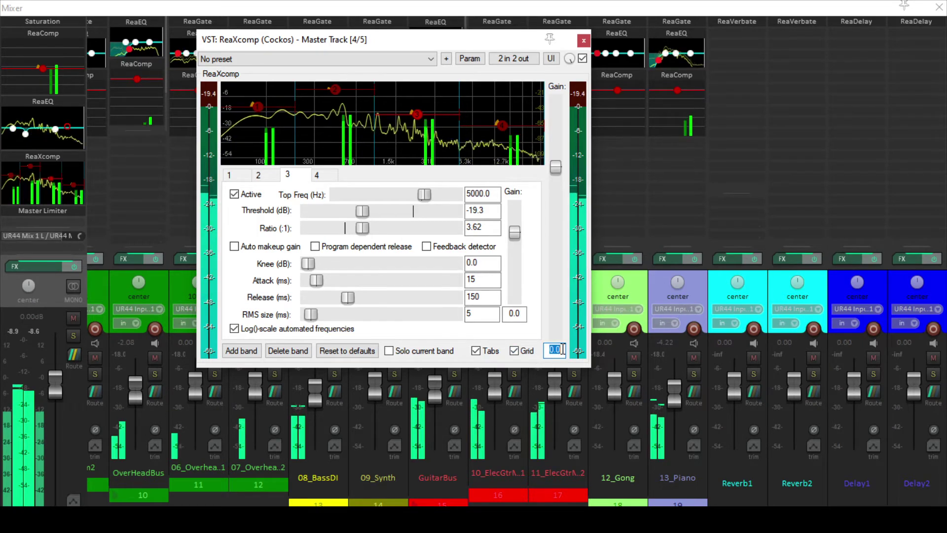
{"action": "type", "text": "8"}
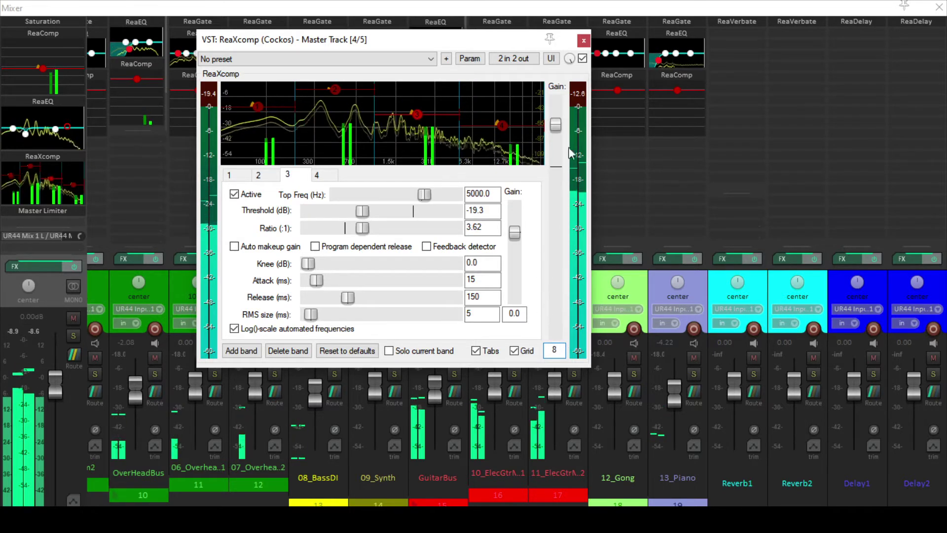
{"action": "left_click", "coordinate": [583, 40]}
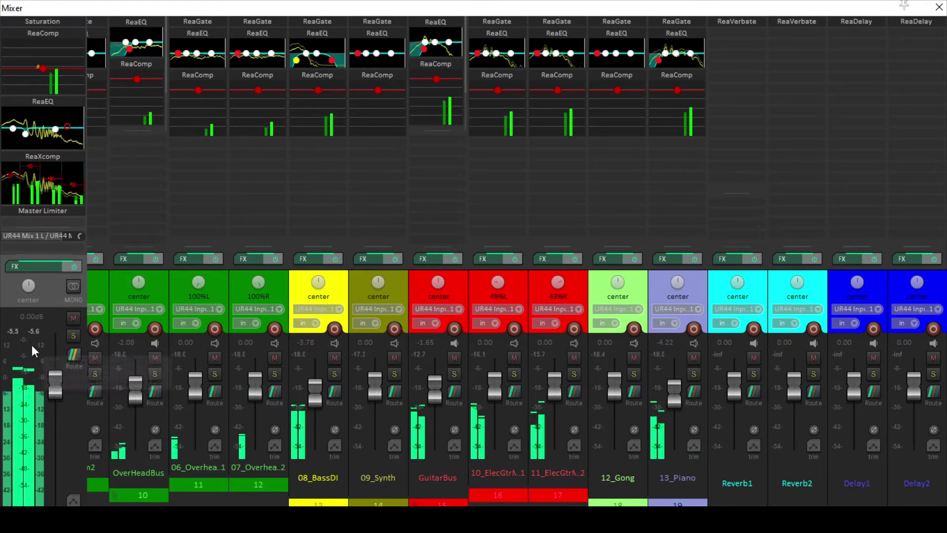
Set the master ReaXcomp's overall output gain to 10 dB and close its window
{"action": "left_click", "coordinate": [43, 155]}
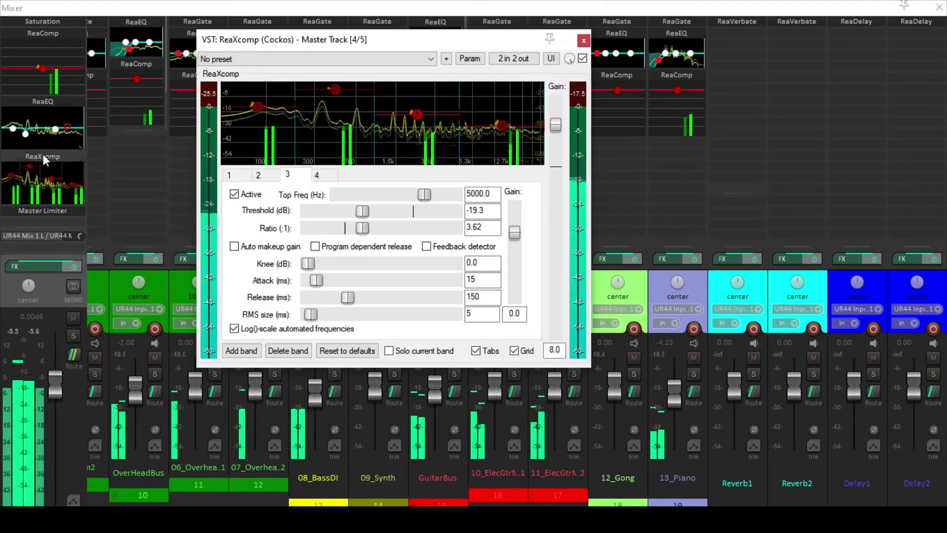
{"action": "double_click", "coordinate": [551, 349]}
{"action": "type", "text": "1"}
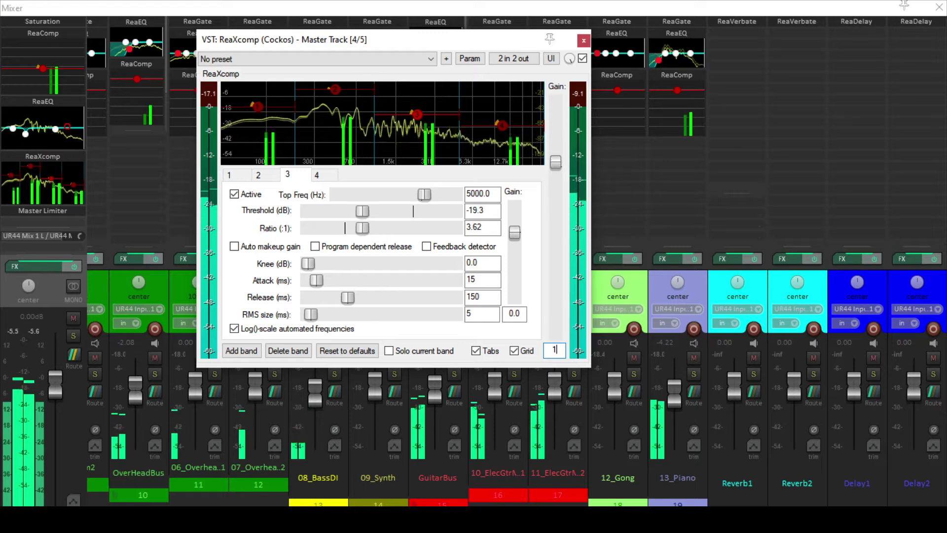
{"action": "type", "text": "0"}
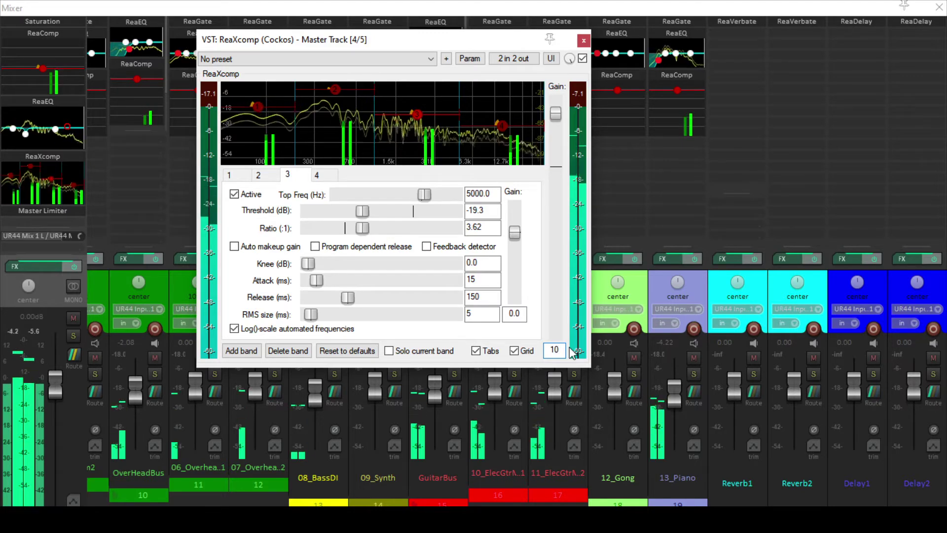
{"action": "left_click", "coordinate": [584, 41]}
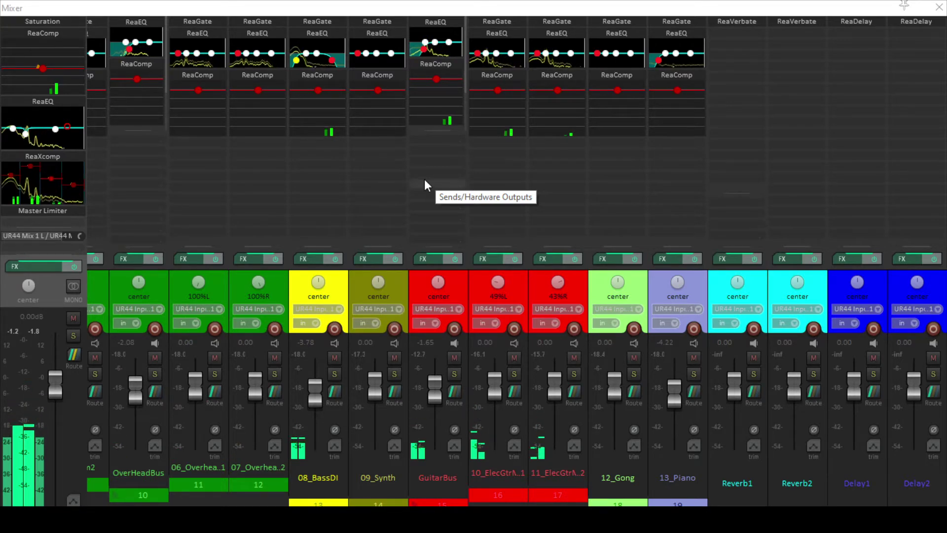
Play the song from the beginning in the arrange view, and show the mixer again
{"action": "key", "text": "ctrl+m"}
{"action": "key", "text": "Home"}
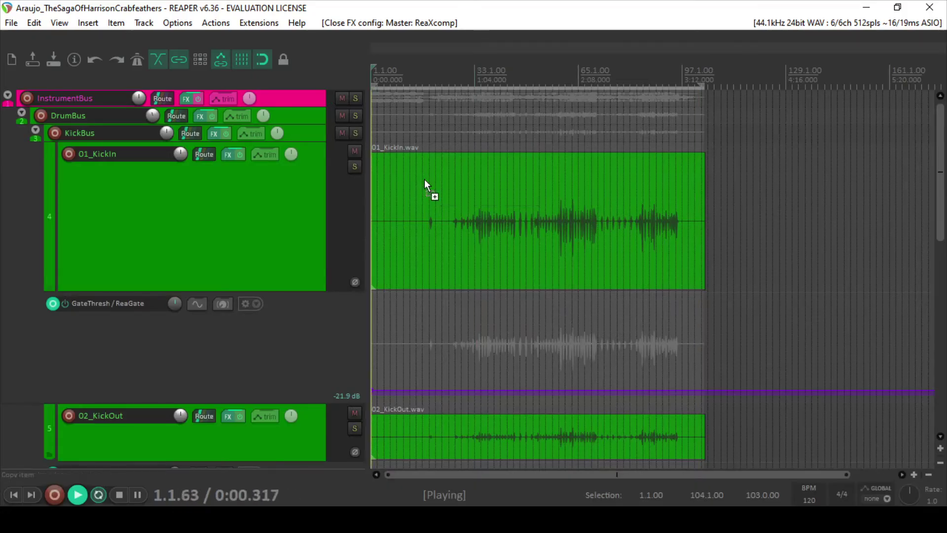
{"action": "key", "text": "ctrl+m"}
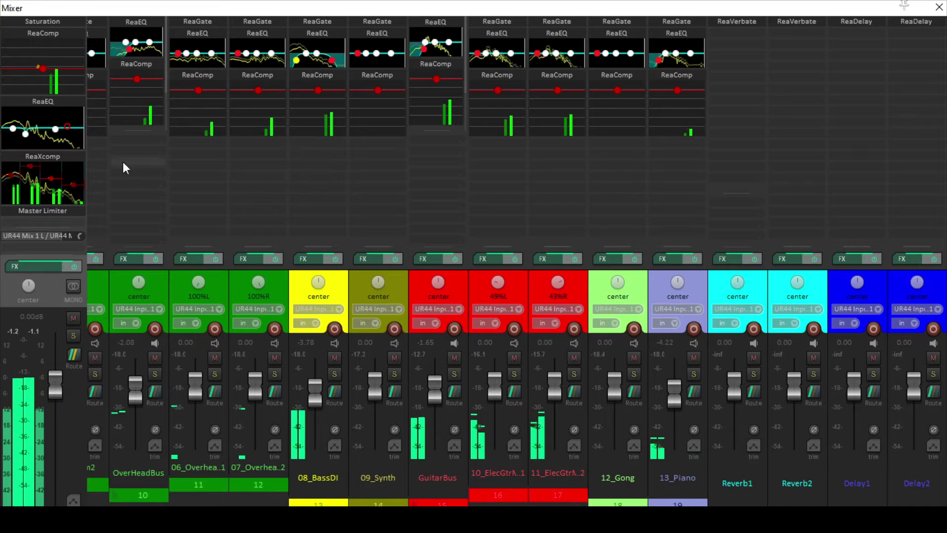
Inspect the settings of the master track's ReaXcomp, ReaComp and Saturation effects
{"action": "double_click", "coordinate": [45, 156]}
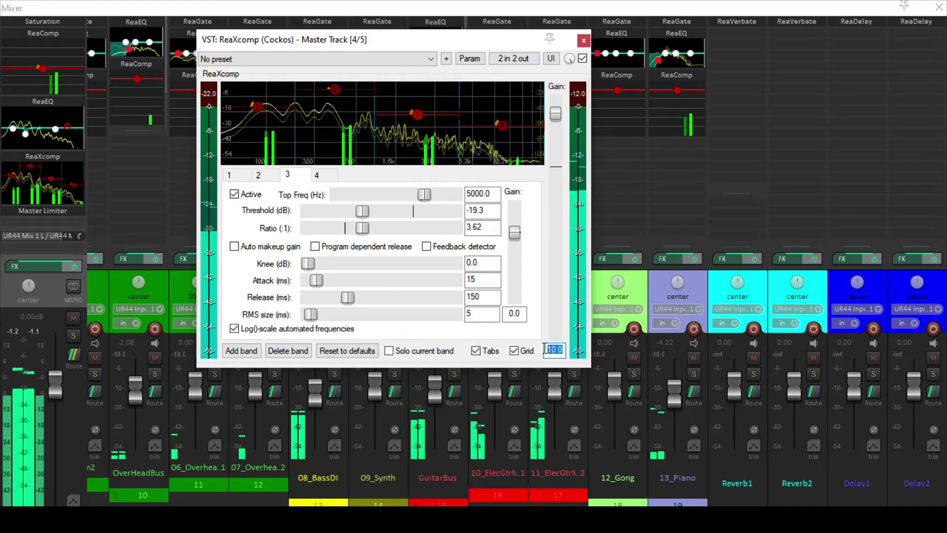
{"action": "key", "text": "Escape"}
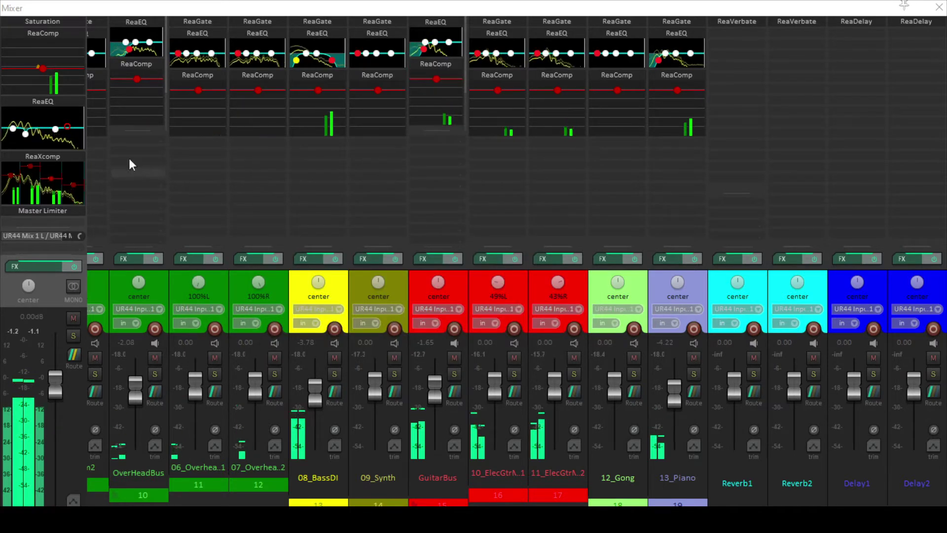
{"action": "double_click", "coordinate": [28, 33]}
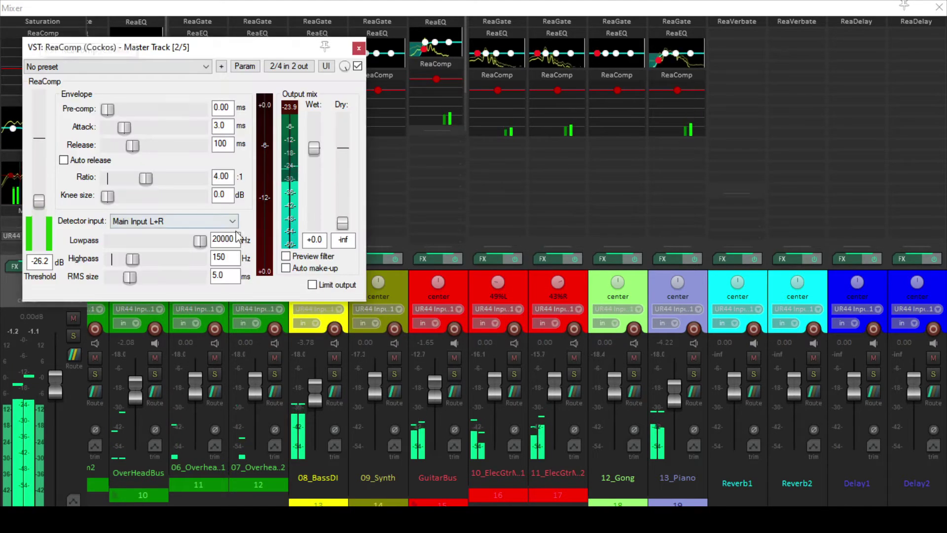
{"action": "left_click", "coordinate": [358, 49]}
{"action": "double_click", "coordinate": [40, 22]}
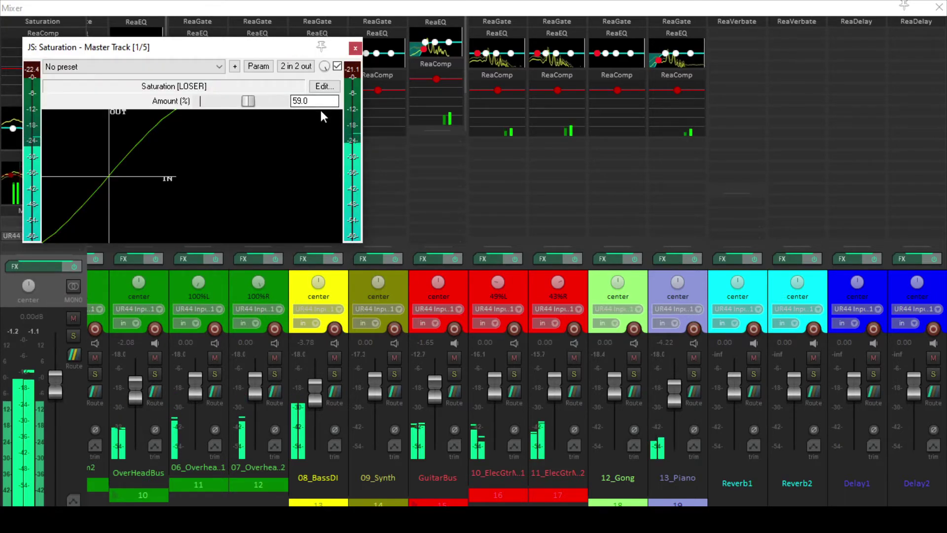
{"action": "left_click", "coordinate": [355, 48]}
Set the wet output of the master ReaComp to +3 dB and close its window
{"action": "double_click", "coordinate": [40, 33]}
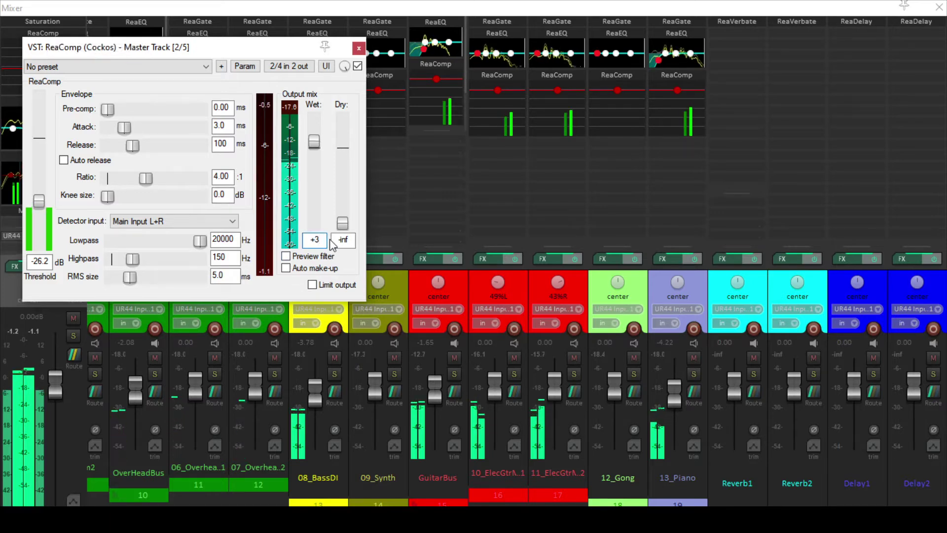
{"action": "left_click", "coordinate": [358, 49]}
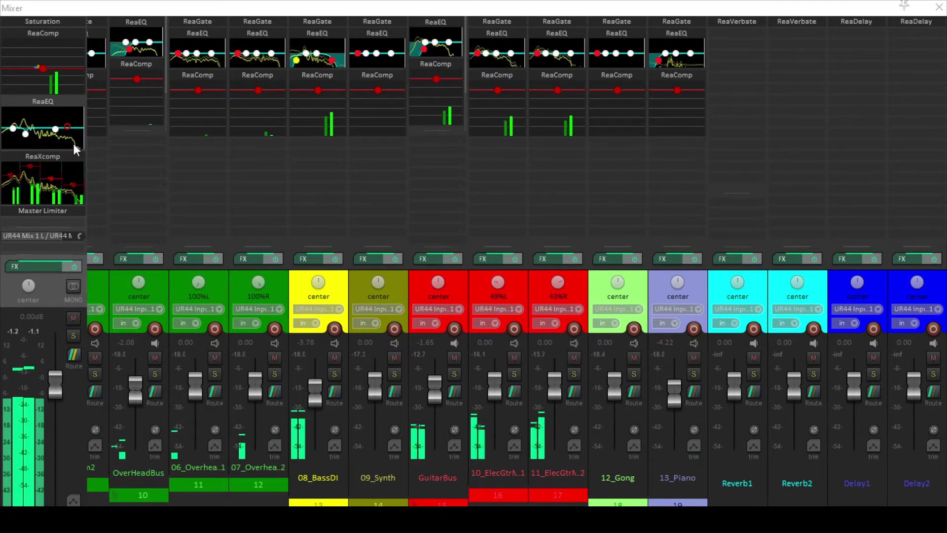
Select the second overhead track, number 12, in the mixer
{"action": "mouse_move", "coordinate": [20, 123]}
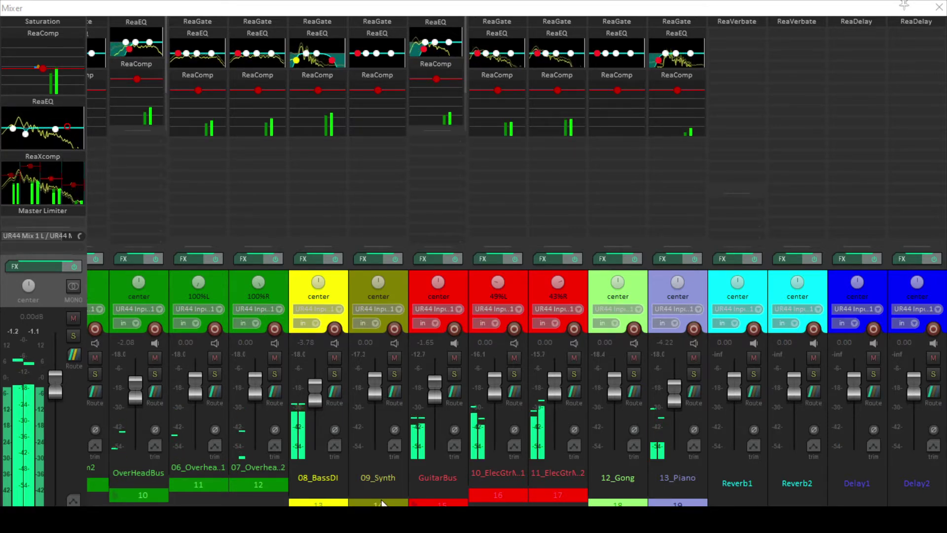
{"action": "left_click", "coordinate": [271, 278]}
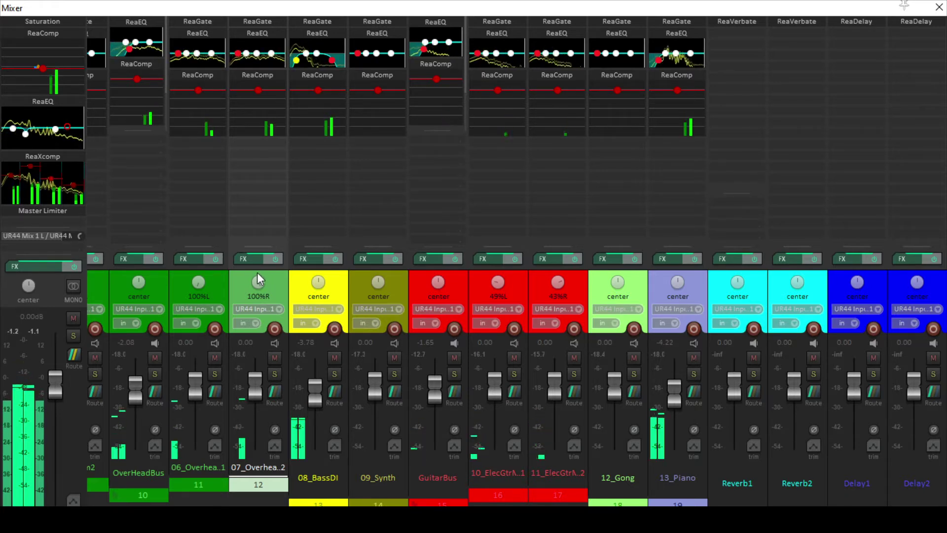
{"action": "mouse_move", "coordinate": [253, 281]}
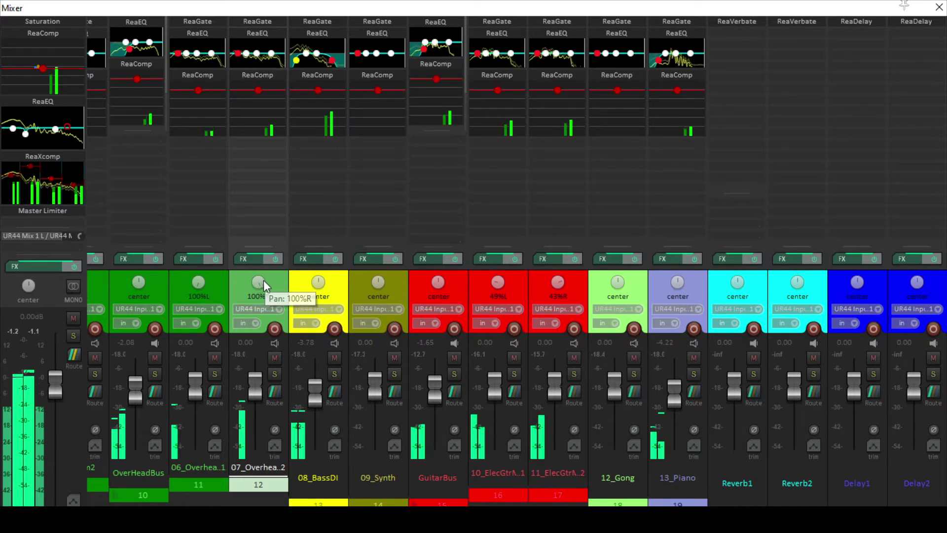
{"action": "mouse_move", "coordinate": [318, 284]}
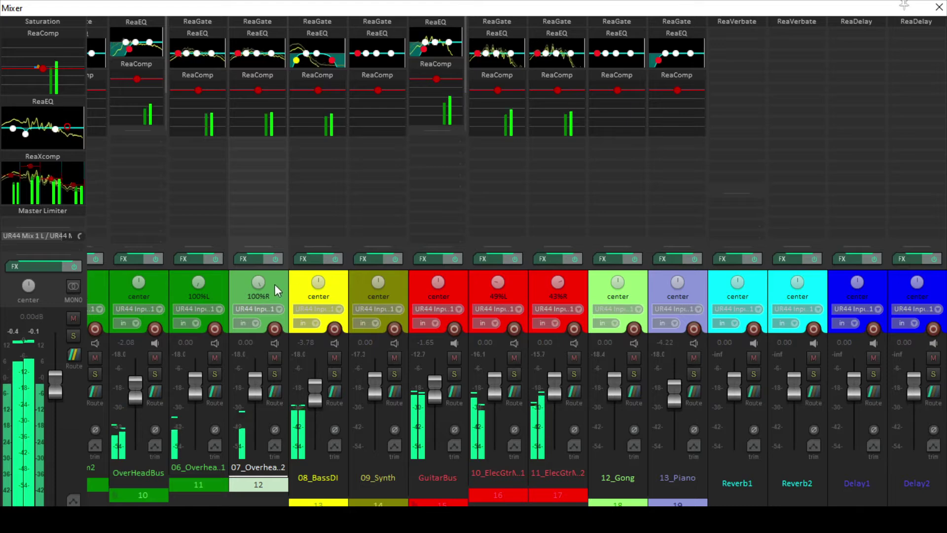
{"action": "scroll", "coordinate": [131, 288], "scroll_direction": "up", "scroll_amount": 1}
{"action": "scroll", "coordinate": [131, 288], "scroll_direction": "up", "scroll_amount": 5}
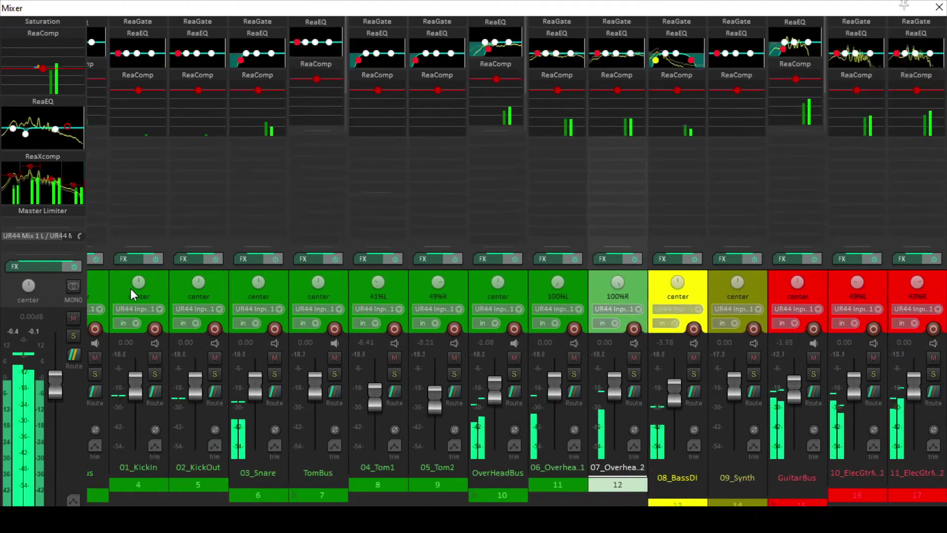
{"action": "scroll", "coordinate": [131, 288], "scroll_direction": "down", "scroll_amount": 6}
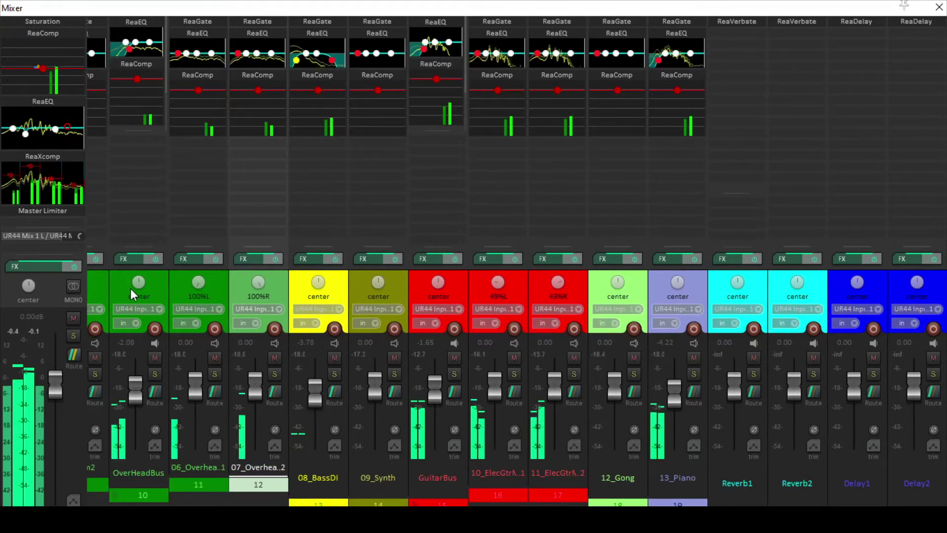
Open the KickBus track's ReaEQ and set its low shelf, band 1, to 43.4 Hz with +0.6 dB gain
{"action": "scroll", "coordinate": [130, 288], "scroll_direction": "up", "scroll_amount": 9}
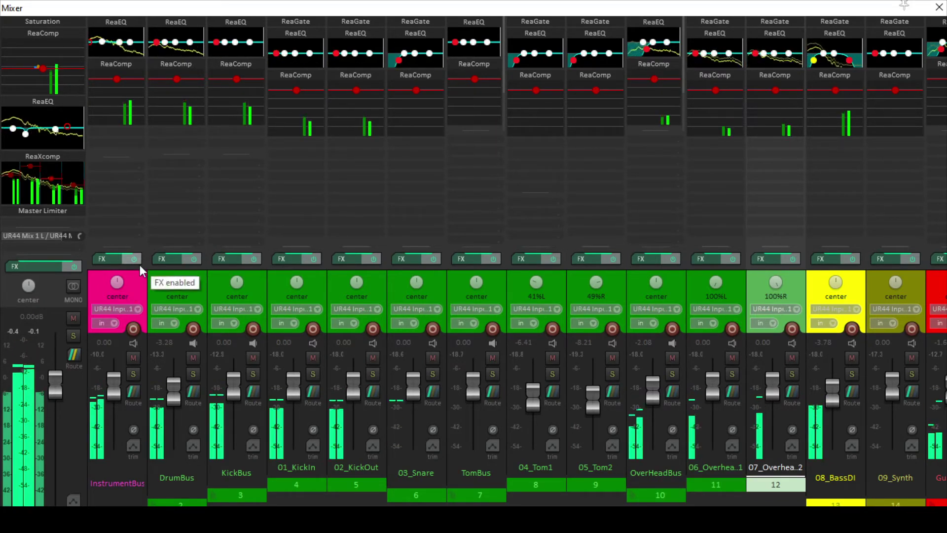
{"action": "left_click", "coordinate": [253, 283]}
{"action": "left_click", "coordinate": [227, 21]}
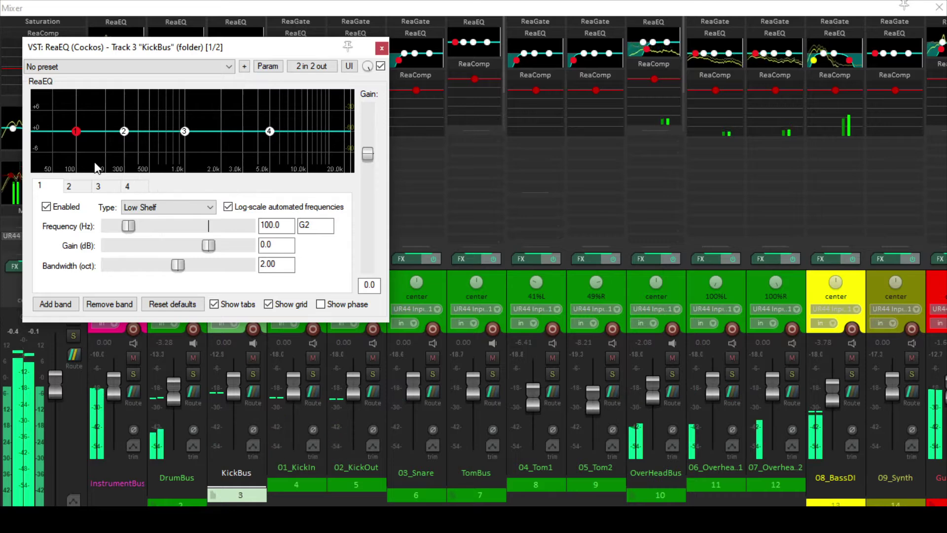
{"action": "left_click_drag", "start_coordinate": [130, 54], "coordinate": [249, 76]}
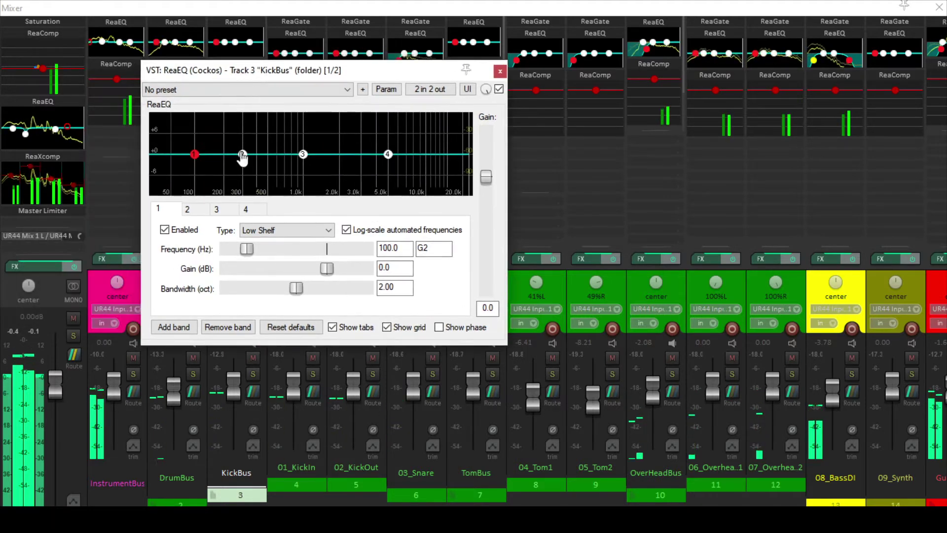
{"action": "left_click_drag", "start_coordinate": [242, 154], "coordinate": [168, 152]}
{"action": "left_click", "coordinate": [195, 154]}
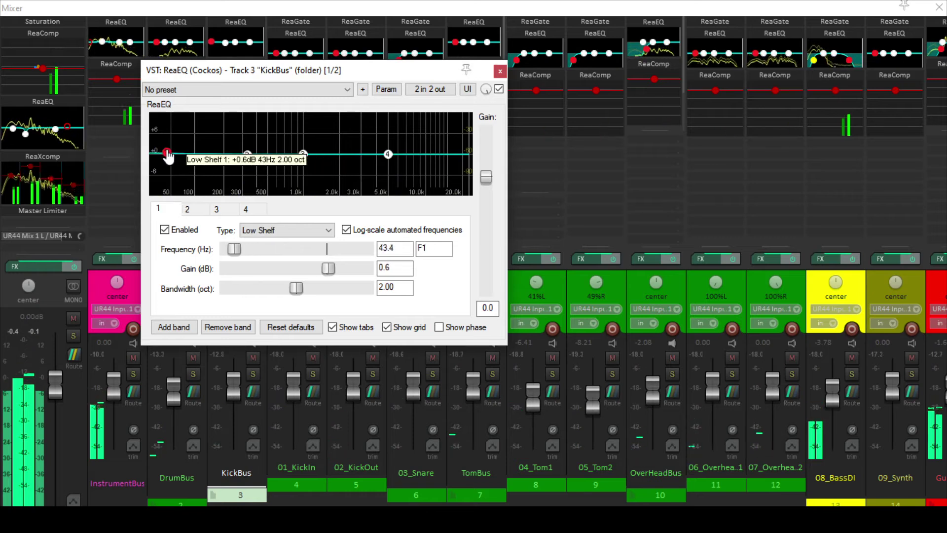
Set KickBus EQ band 2 to a 3.4 dB boost at 103.5 Hz with a bandwidth of 1.36 octaves
{"action": "left_click_drag", "start_coordinate": [247, 155], "coordinate": [185, 142]}
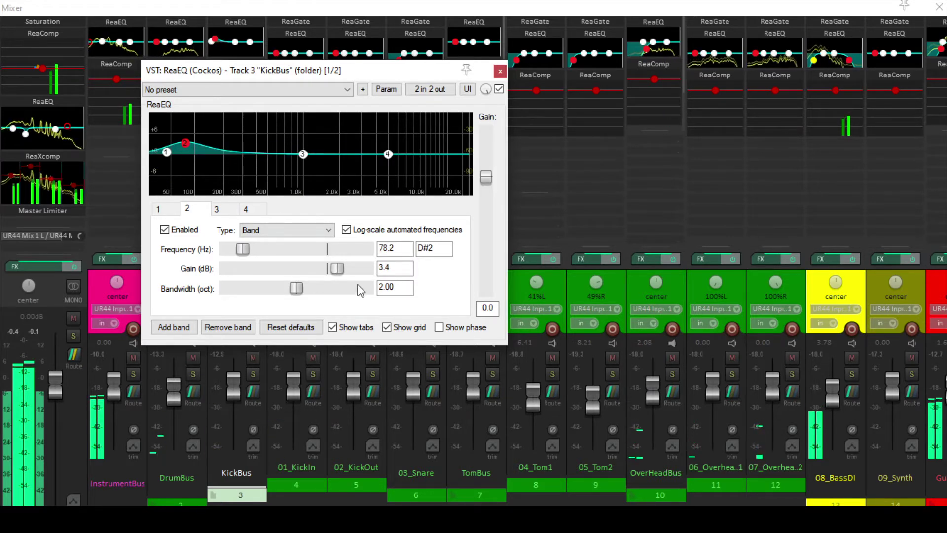
{"action": "left_click_drag", "start_coordinate": [289, 289], "coordinate": [272, 286]}
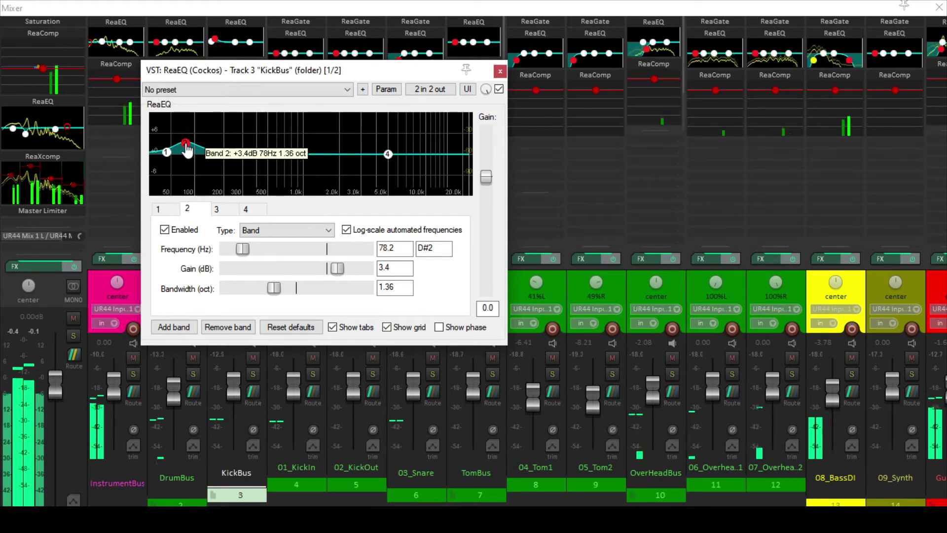
{"action": "left_click_drag", "start_coordinate": [187, 145], "coordinate": [197, 148]}
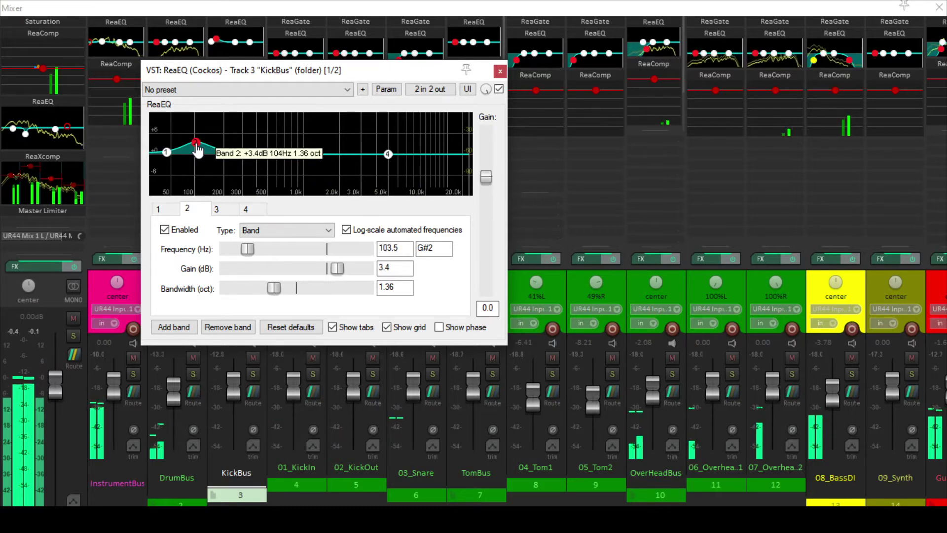
Hide the mixer and readjust KickBus EQ band 2 to 96.2 Hz with 3.0 dB gain
{"action": "key", "text": "ctrl+m"}
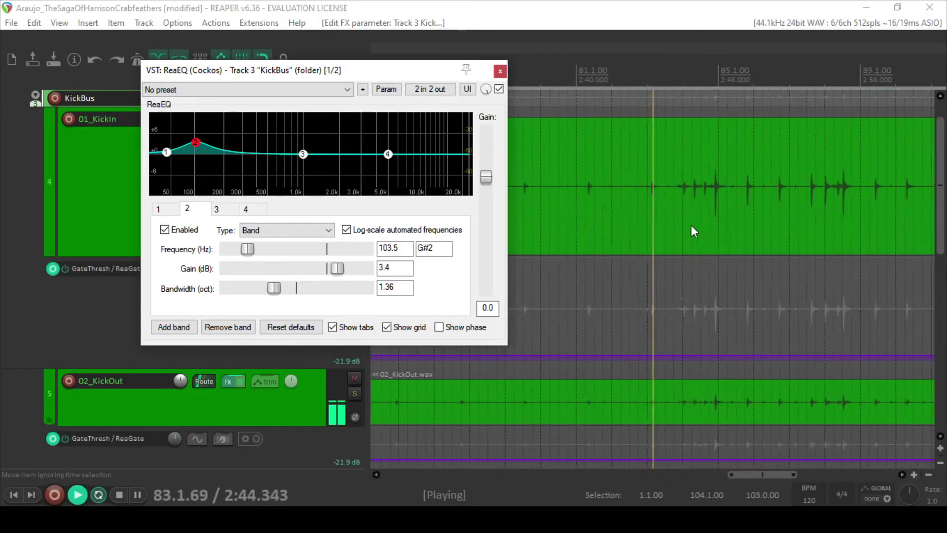
{"action": "scroll", "coordinate": [693, 231], "scroll_direction": "up", "scroll_amount": 2}
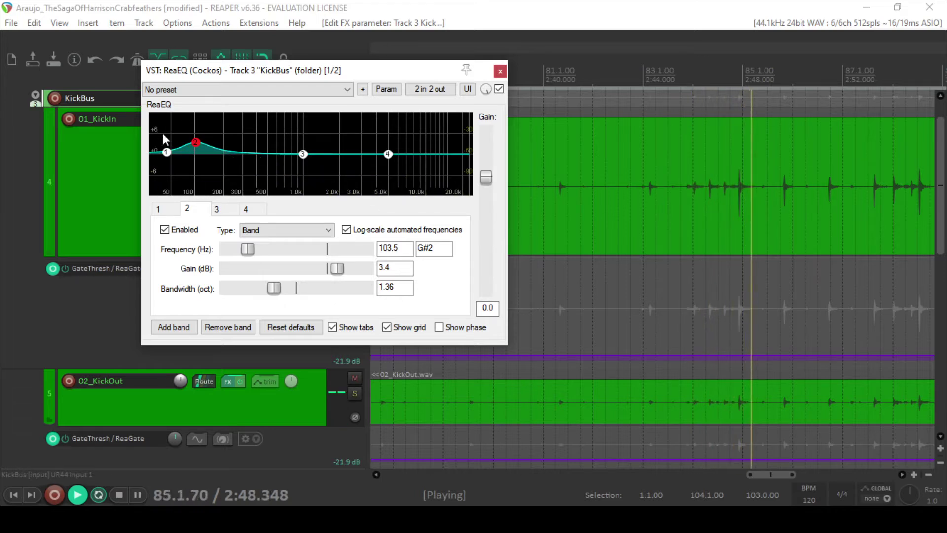
{"action": "left_click_drag", "start_coordinate": [197, 144], "coordinate": [192, 144]}
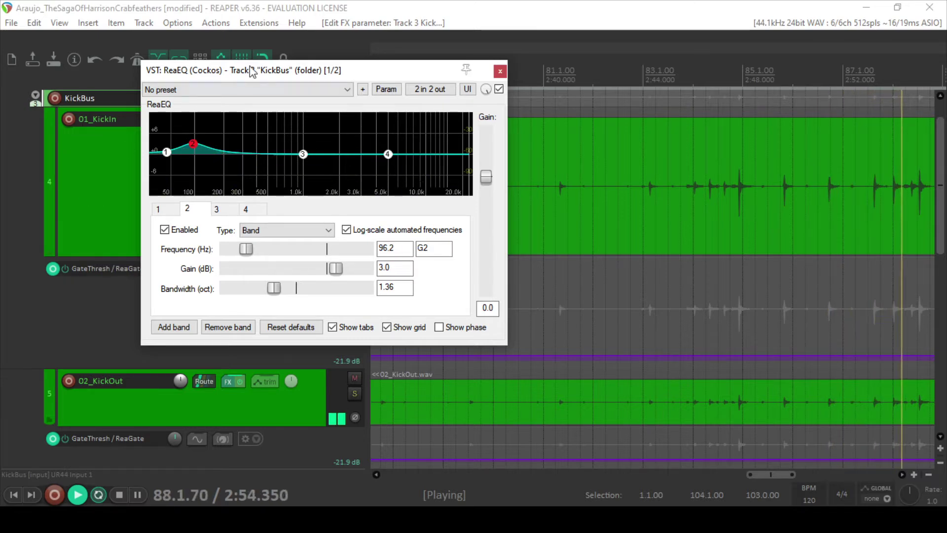
Solo the KickBus track and pull EQ band 3 down into a slight cut just below 1 kHz
{"action": "left_click_drag", "start_coordinate": [256, 74], "coordinate": [307, 172]}
{"action": "left_click", "coordinate": [355, 98]}
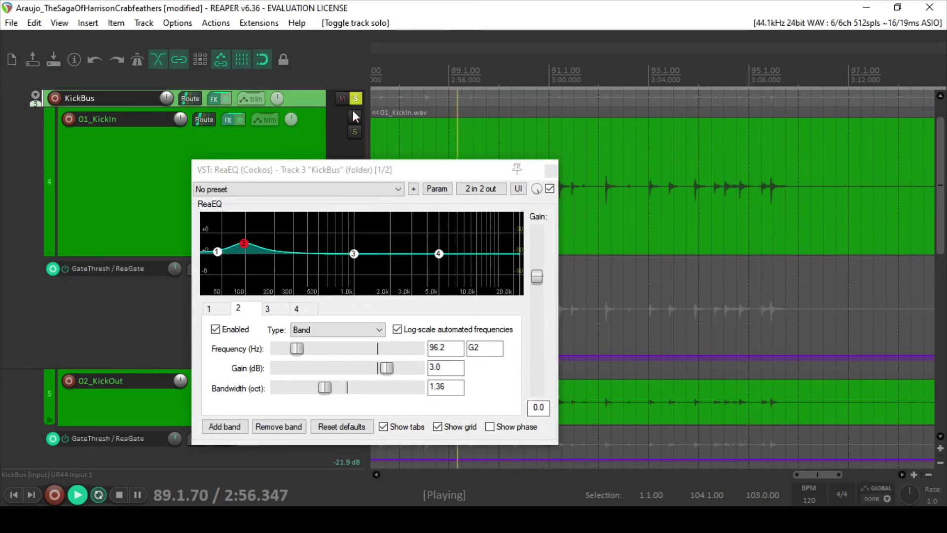
{"action": "left_click_drag", "start_coordinate": [339, 174], "coordinate": [394, 130]}
{"action": "left_click_drag", "start_coordinate": [409, 209], "coordinate": [347, 208]}
Add a fifth EQ band boosting 3.2 dB at 278.9 Hz over 1.32 octaves, and narrow band 2 to 1.22 octaves
{"action": "left_click", "coordinate": [280, 383]}
{"action": "left_click", "coordinate": [299, 200]}
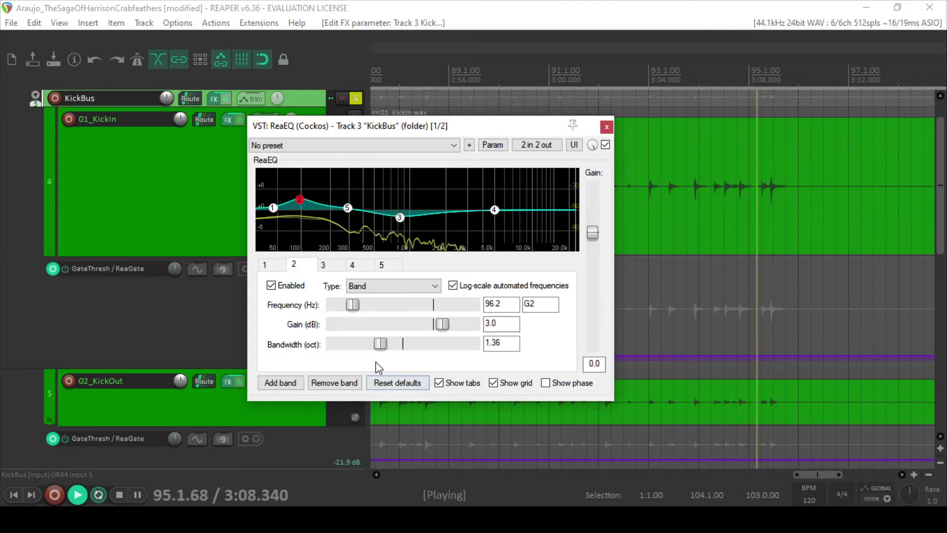
{"action": "left_click_drag", "start_coordinate": [380, 343], "coordinate": [360, 344]}
{"action": "left_click_drag", "start_coordinate": [347, 208], "coordinate": [345, 202]}
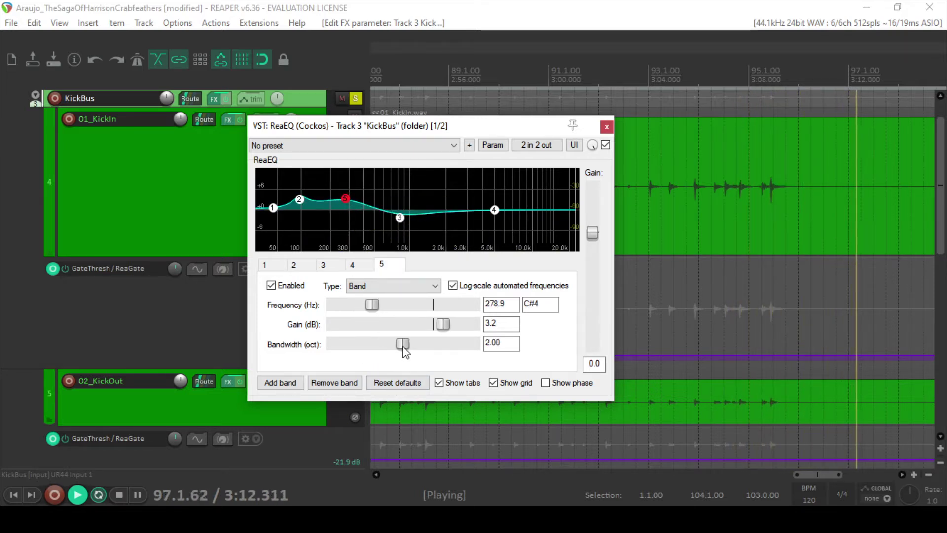
{"action": "left_click_drag", "start_coordinate": [403, 343], "coordinate": [379, 344]}
Move playback to measure 27 of the song, keeping the timeline and kick waveforms clear of the EQ window
{"action": "scroll", "coordinate": [583, 114], "scroll_direction": "down", "scroll_amount": 2}
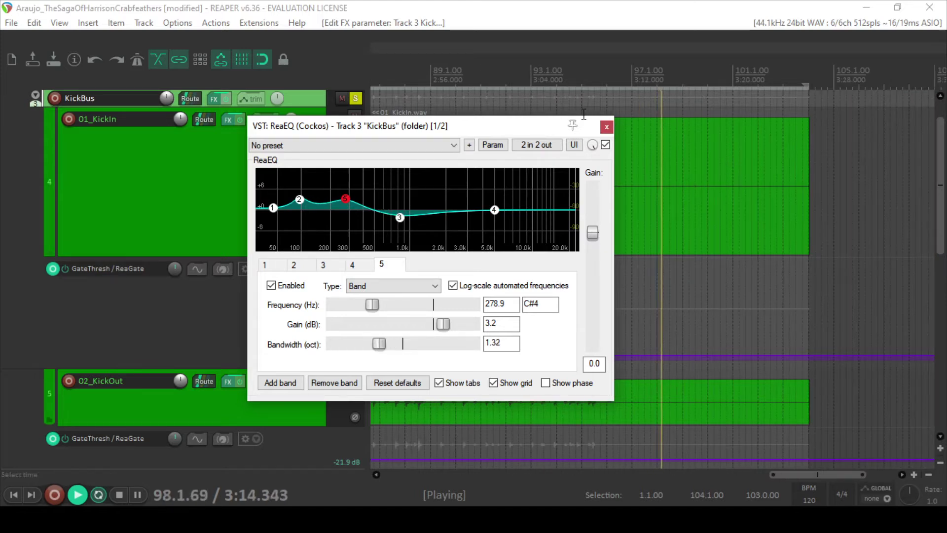
{"action": "left_click", "coordinate": [609, 73]}
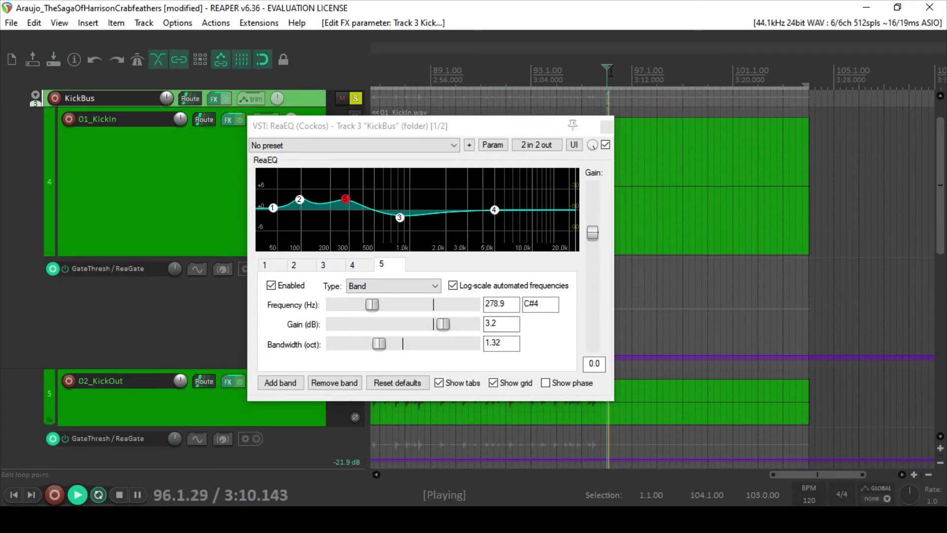
{"action": "key", "text": "space"}
{"action": "key", "text": "Home"}
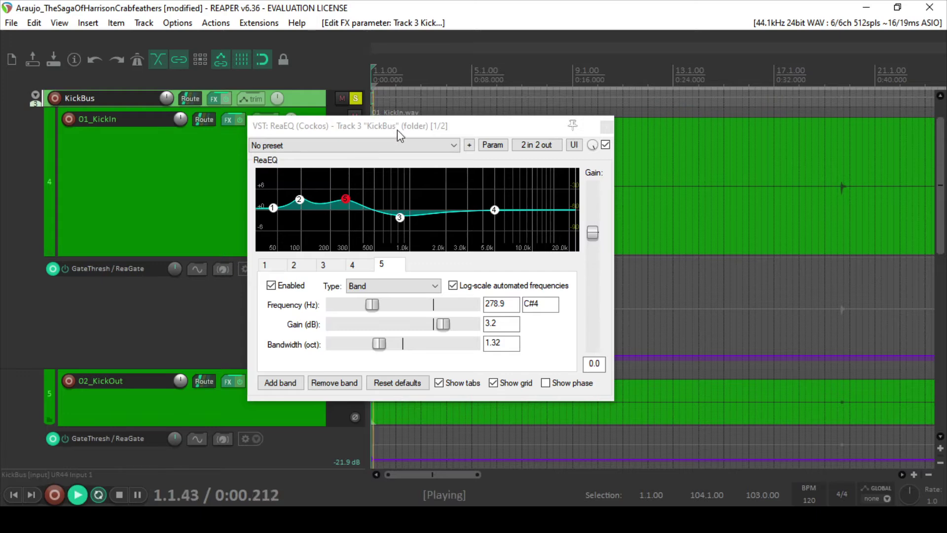
{"action": "left_click_drag", "start_coordinate": [398, 130], "coordinate": [418, 273]}
{"action": "scroll", "coordinate": [504, 159], "scroll_direction": "down", "scroll_amount": 6}
{"action": "left_click", "coordinate": [488, 93]}
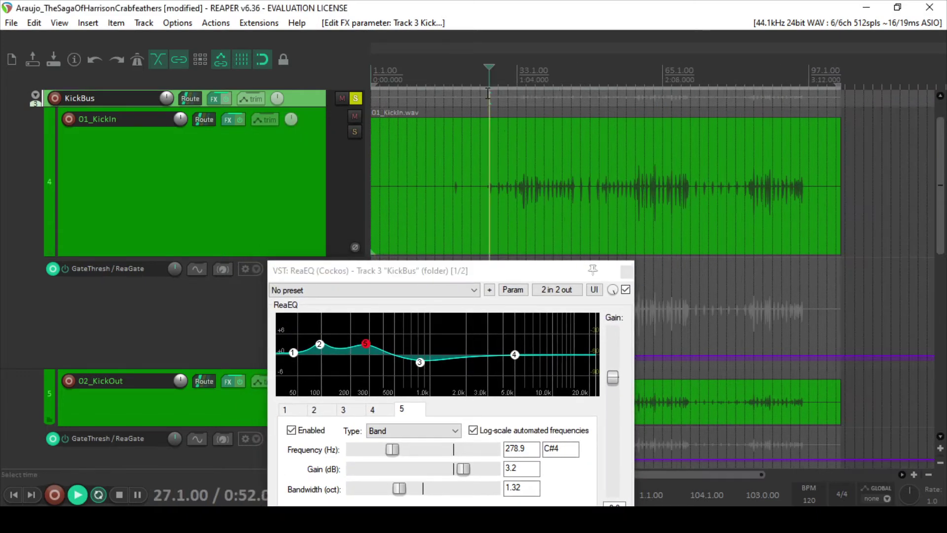
{"action": "scroll", "coordinate": [534, 136], "scroll_direction": "up", "scroll_amount": 5}
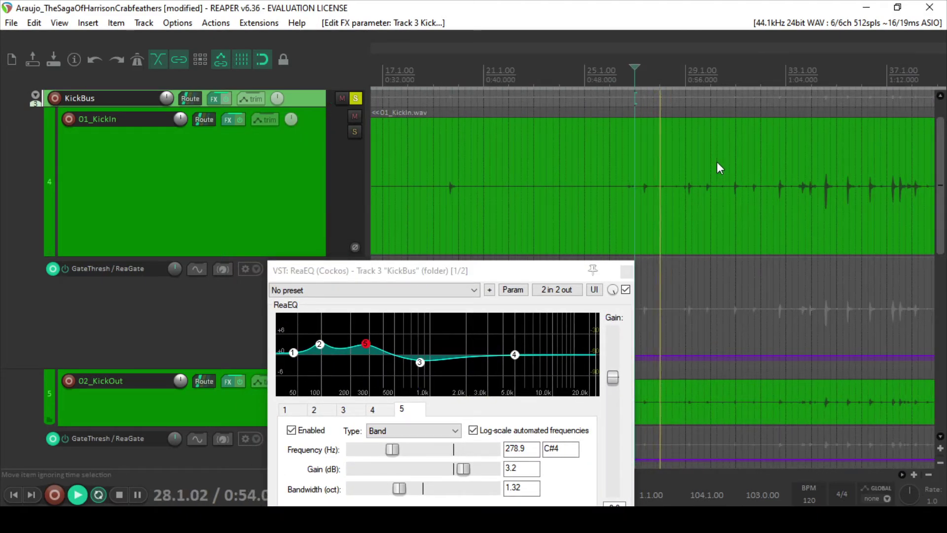
Lower the ReaGate threshold envelope of 01_KickIn to -30.5 dB and bring the KickBus EQ window back into view
{"action": "left_click", "coordinate": [717, 356]}
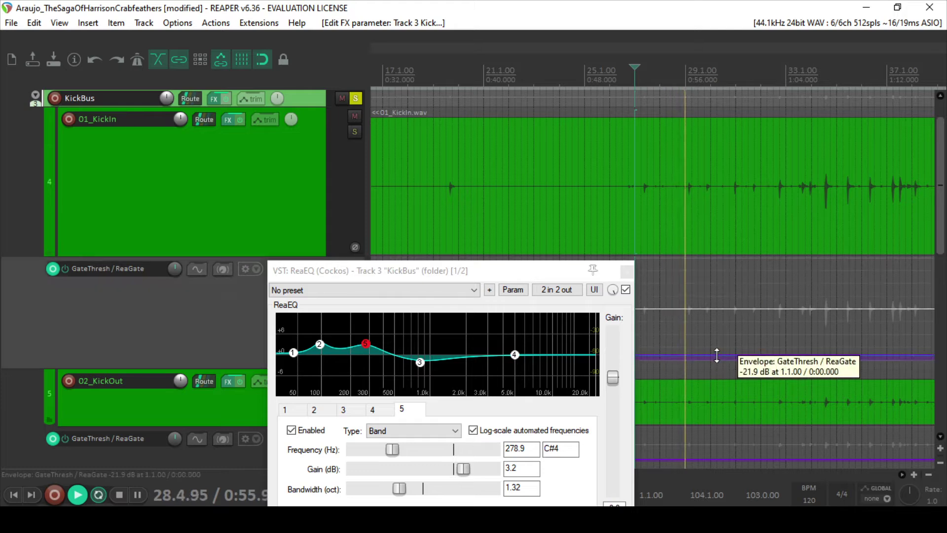
{"action": "left_click_drag", "start_coordinate": [717, 355], "coordinate": [717, 359]}
{"action": "left_click_drag", "start_coordinate": [466, 271], "coordinate": [481, 127]}
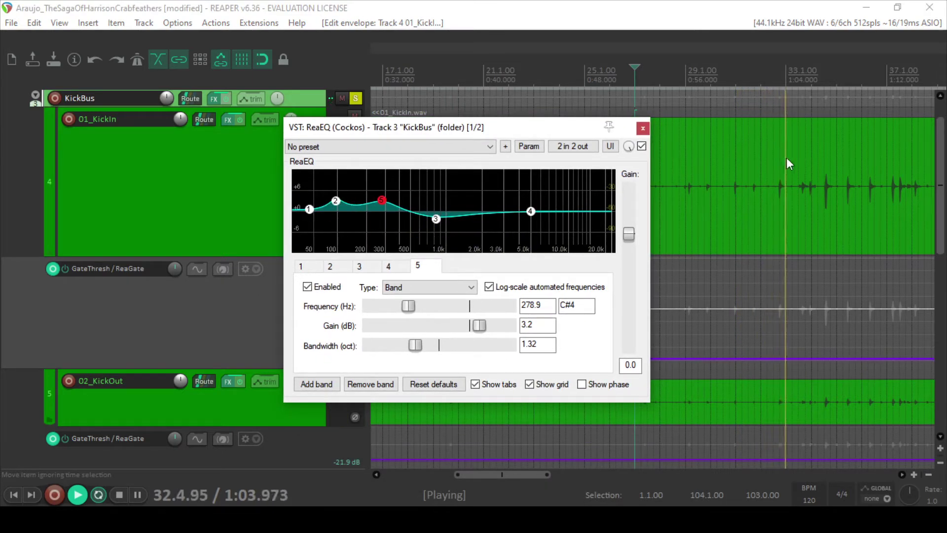
Set KickBus EQ band 3 to a 3 dB cut at about 640 Hz, and flatten and remove band 5
{"action": "left_click_drag", "start_coordinate": [435, 218], "coordinate": [354, 205]}
{"action": "left_click_drag", "start_coordinate": [365, 209], "coordinate": [379, 215]}
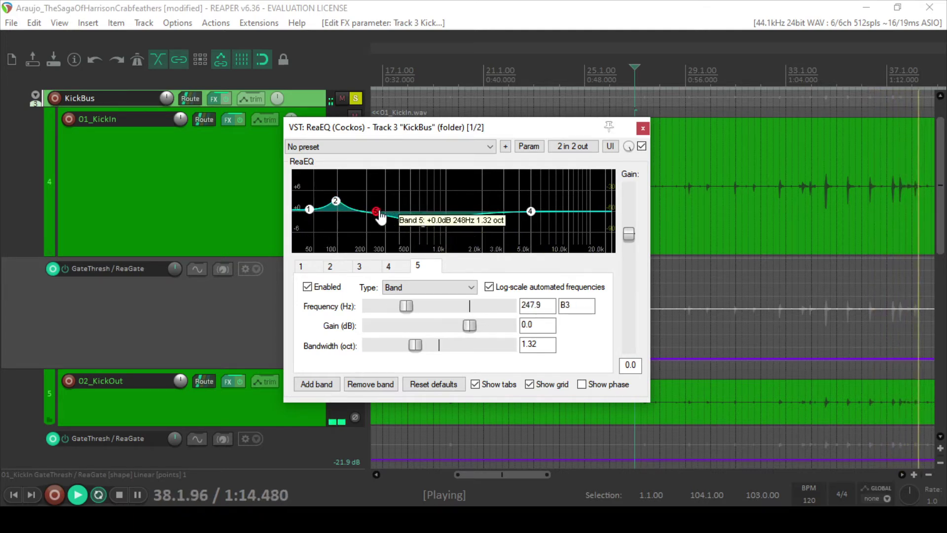
{"action": "left_click", "coordinate": [380, 385]}
Set EQ band 2 to +1.4 dB at 115.5 Hz and shift the band 3 cut to 452.3 Hz at -3.0 dB
{"action": "left_click_drag", "start_coordinate": [334, 202], "coordinate": [341, 204]}
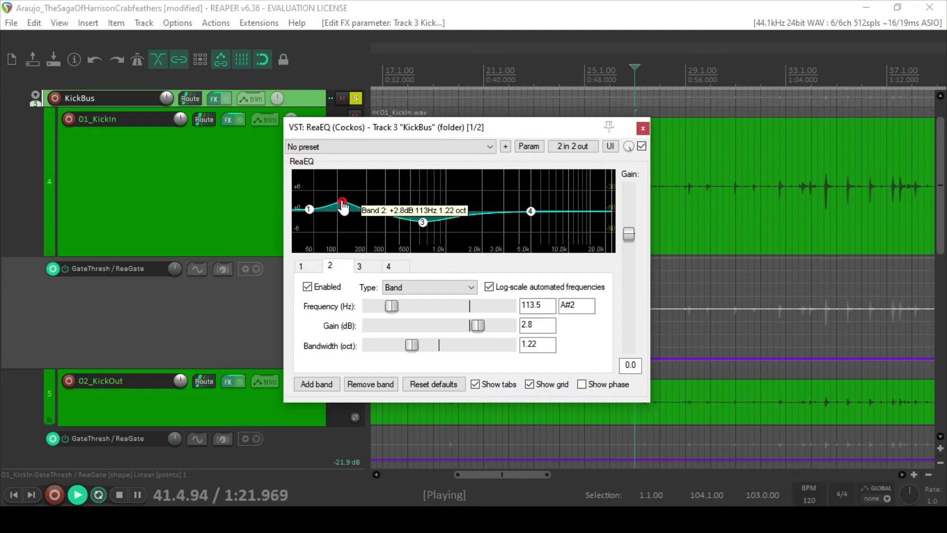
{"action": "left_click_drag", "start_coordinate": [344, 209], "coordinate": [343, 212]}
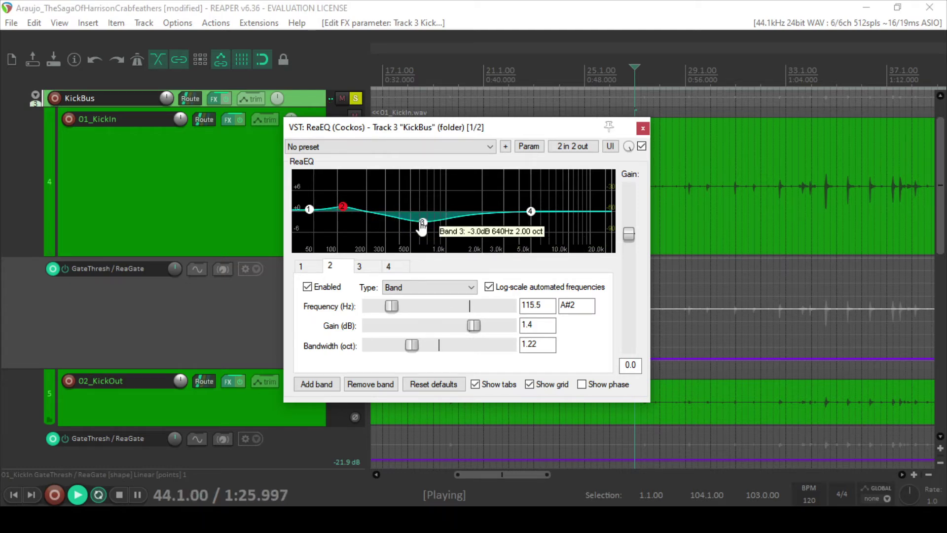
{"action": "left_click_drag", "start_coordinate": [418, 221], "coordinate": [405, 222]}
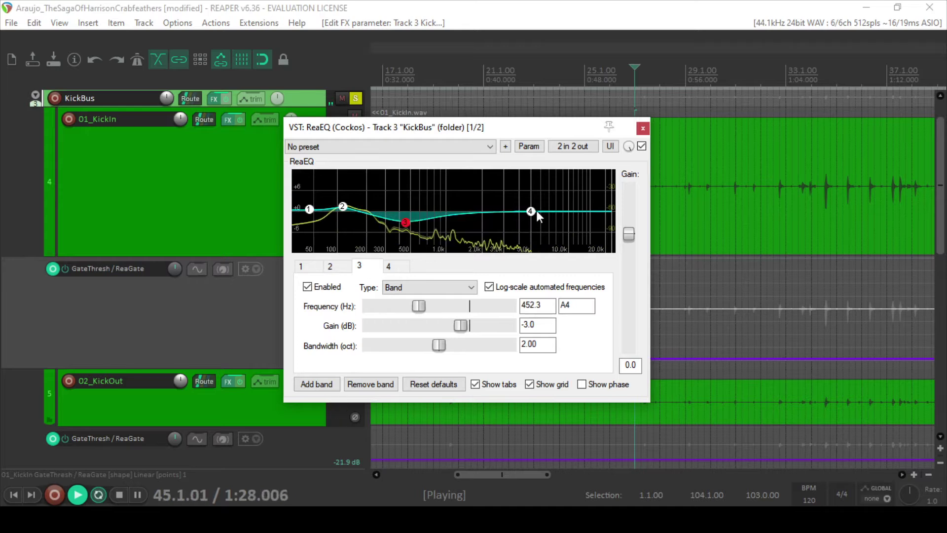
Change EQ band 4 from a high shelf to the Band type and set it to +1.4 dB at 4007.9 Hz
{"action": "left_click_drag", "start_coordinate": [537, 211], "coordinate": [519, 201]}
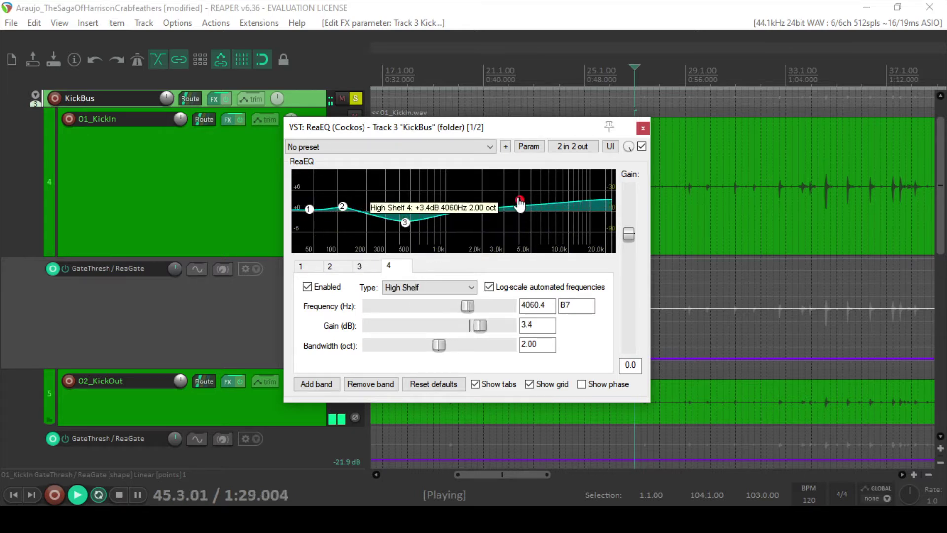
{"action": "left_click", "coordinate": [417, 290]}
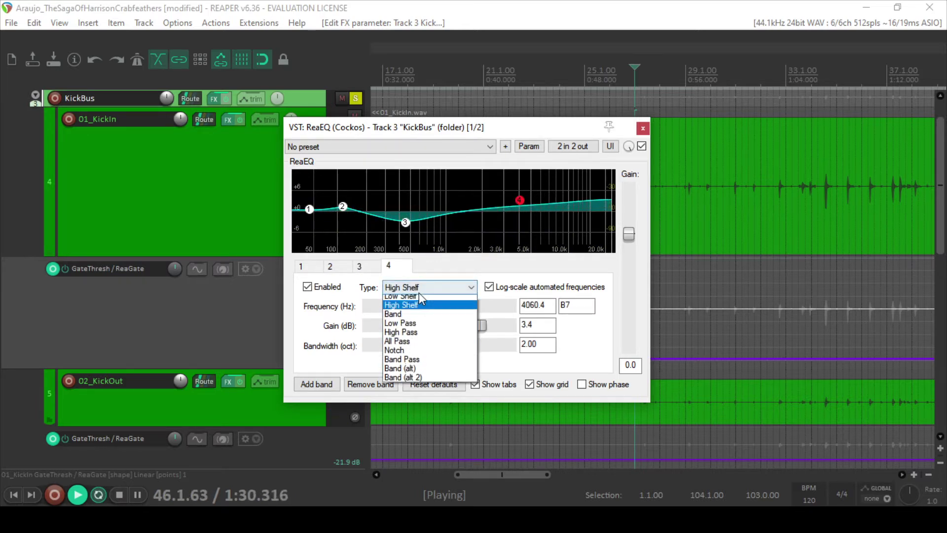
{"action": "left_click", "coordinate": [414, 318]}
{"action": "left_click_drag", "start_coordinate": [520, 200], "coordinate": [521, 208]}
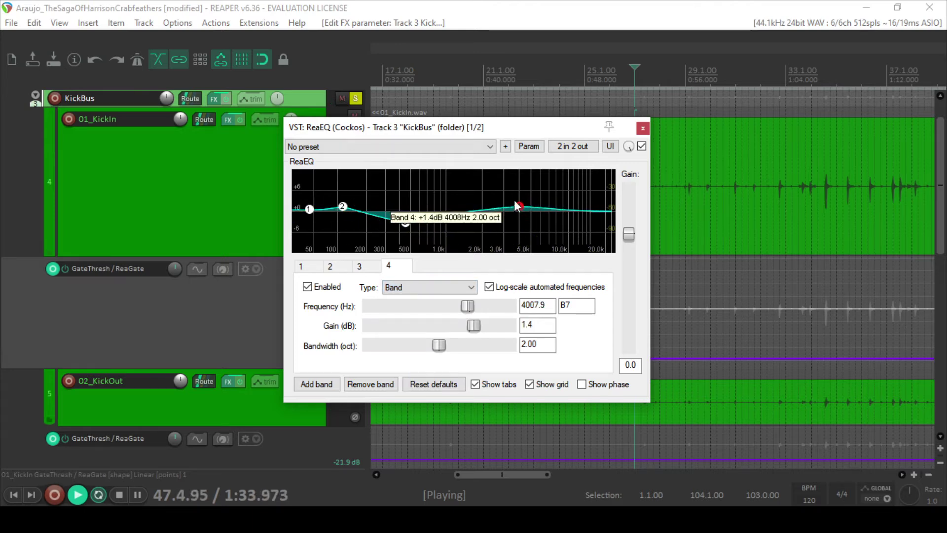
Unsolo the KickBus track, close its EQ window, and check its effects chain before closing that as well
{"action": "left_click", "coordinate": [354, 102]}
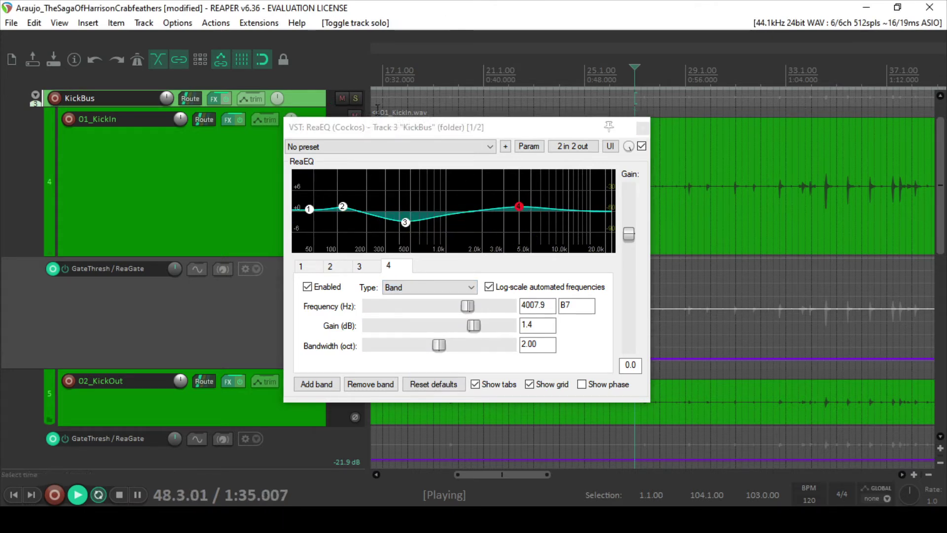
{"action": "left_click", "coordinate": [642, 129]}
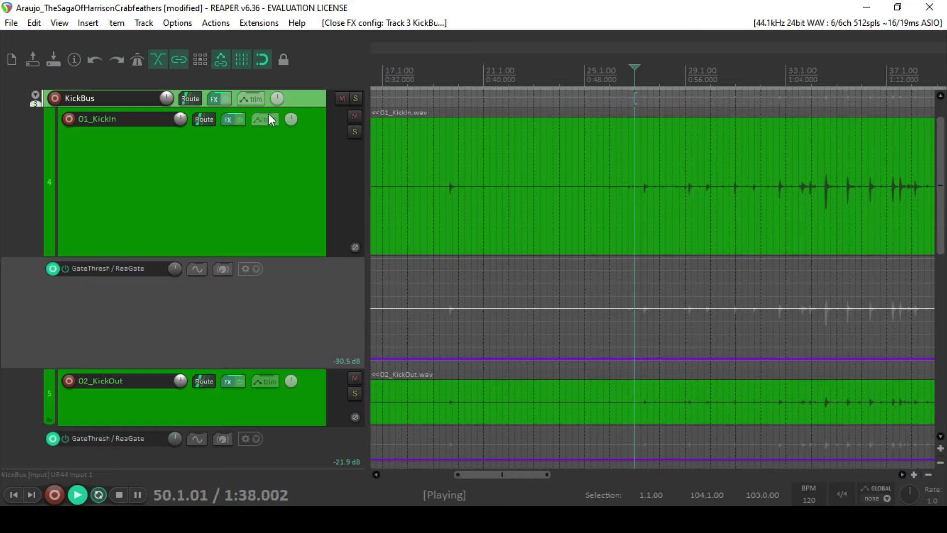
{"action": "left_click", "coordinate": [213, 99]}
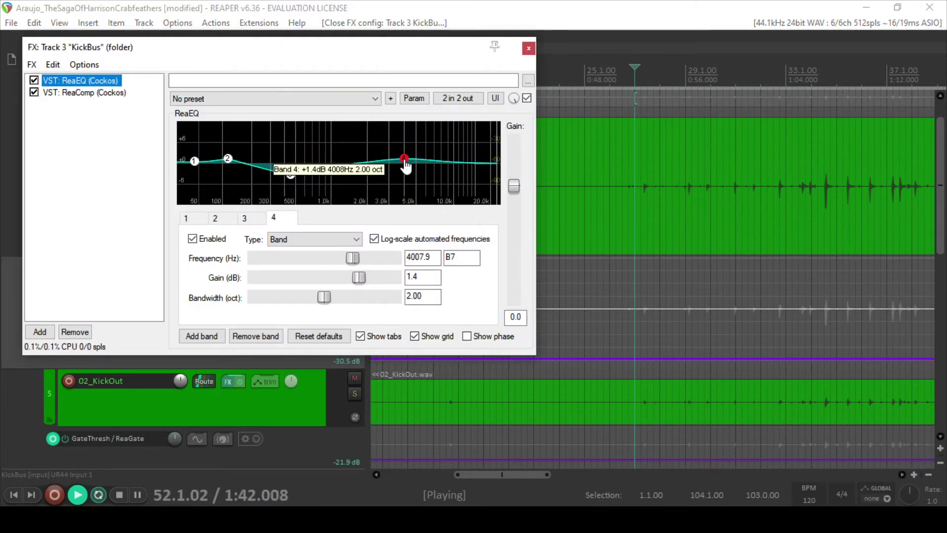
{"action": "left_click", "coordinate": [528, 48]}
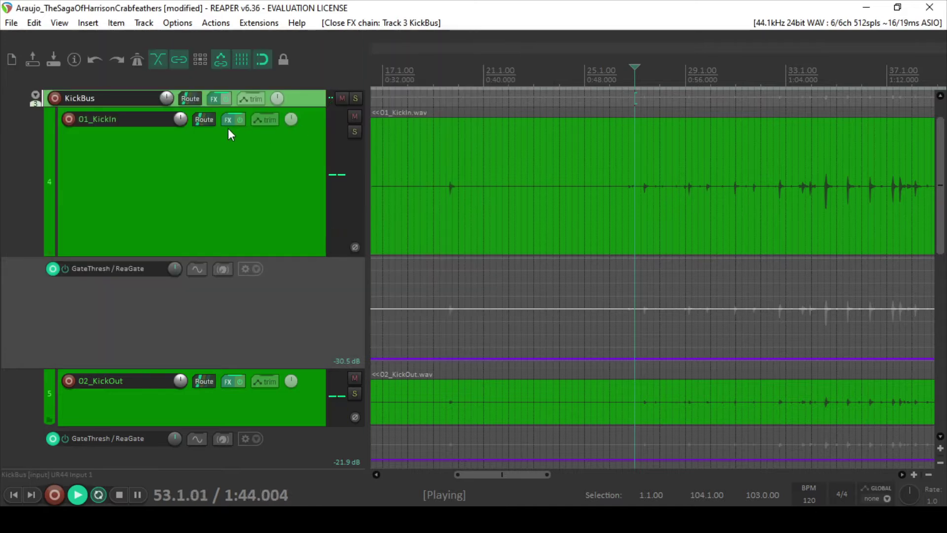
Turn on Auto make-up in the KickBus track's ReaComp compressor and set its ratio to 3:1
{"action": "left_click", "coordinate": [214, 98]}
{"action": "left_click", "coordinate": [62, 92]}
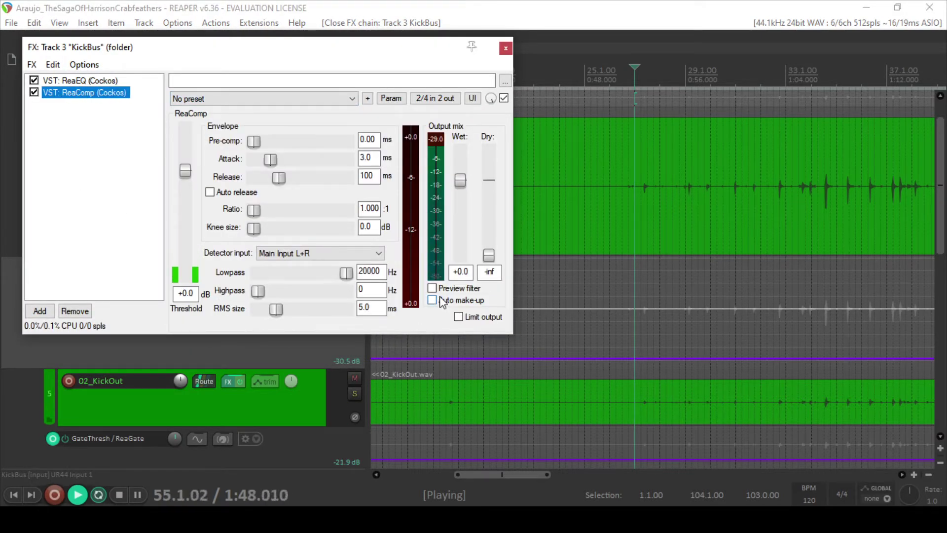
{"action": "left_click", "coordinate": [432, 300]}
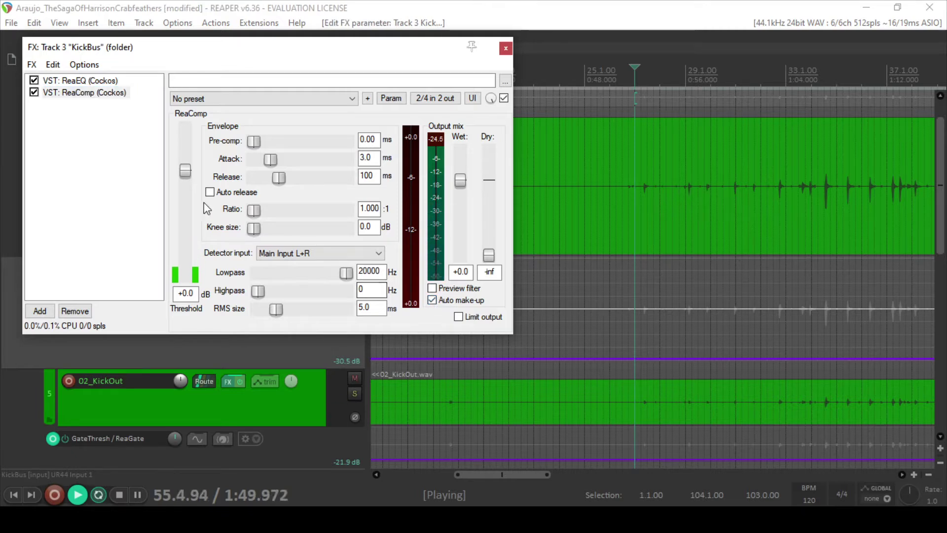
{"action": "left_click_drag", "start_coordinate": [275, 218], "coordinate": [279, 218]}
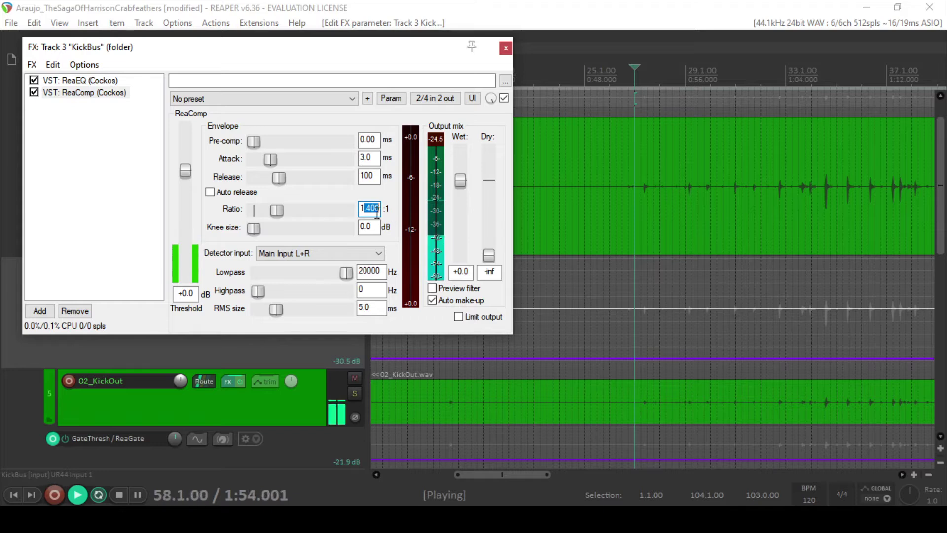
{"action": "key", "text": "Return"}
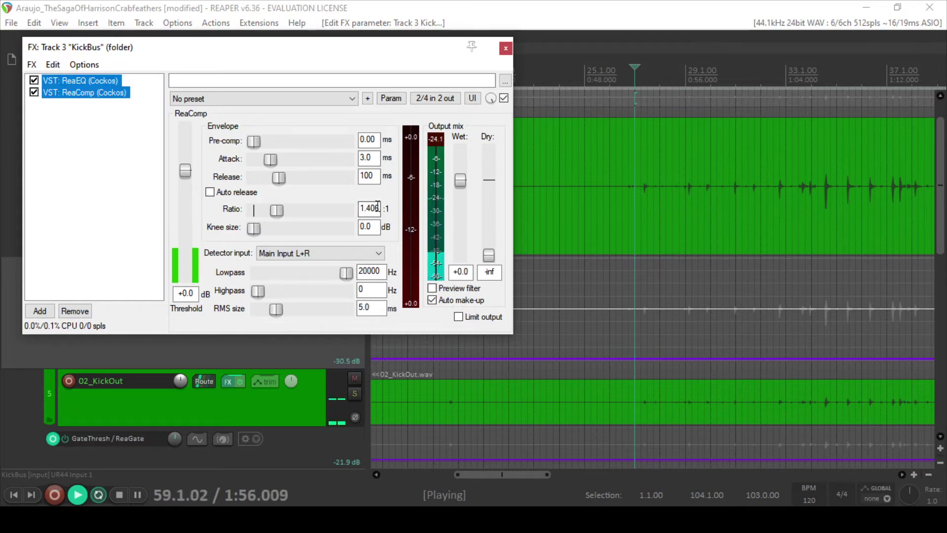
{"action": "left_click", "coordinate": [365, 210]}
{"action": "double_click", "coordinate": [366, 210]}
{"action": "type", "text": "3"}
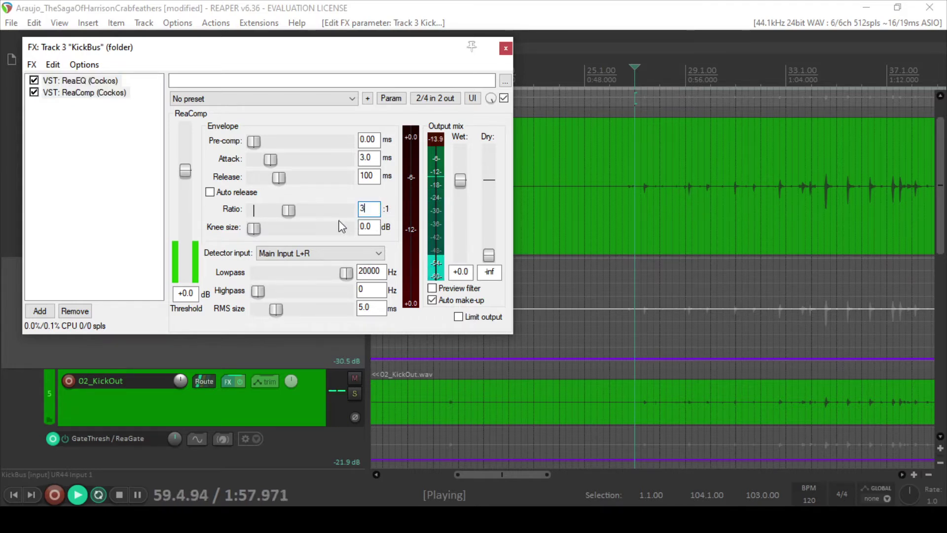
Lower the KickBus compressor's threshold to -19.1 dB and set its attack to 13.5 ms
{"action": "left_click_drag", "start_coordinate": [190, 176], "coordinate": [207, 239]}
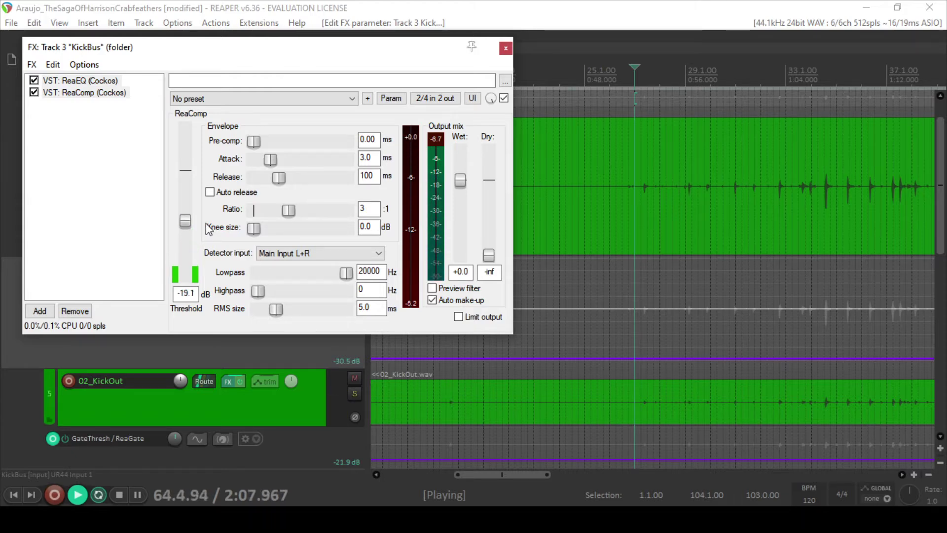
{"action": "scroll", "coordinate": [839, 146], "scroll_direction": "down", "scroll_amount": 3}
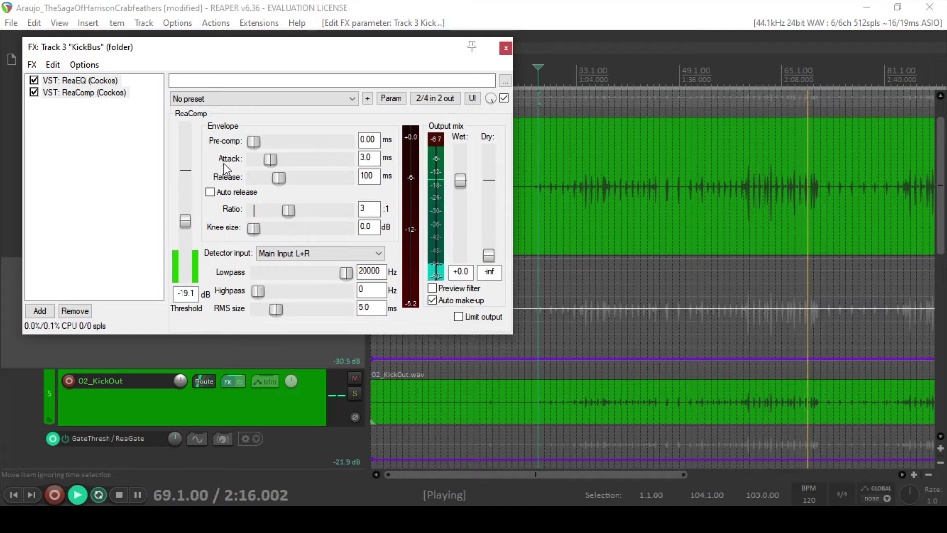
{"action": "left_click_drag", "start_coordinate": [273, 160], "coordinate": [283, 163]}
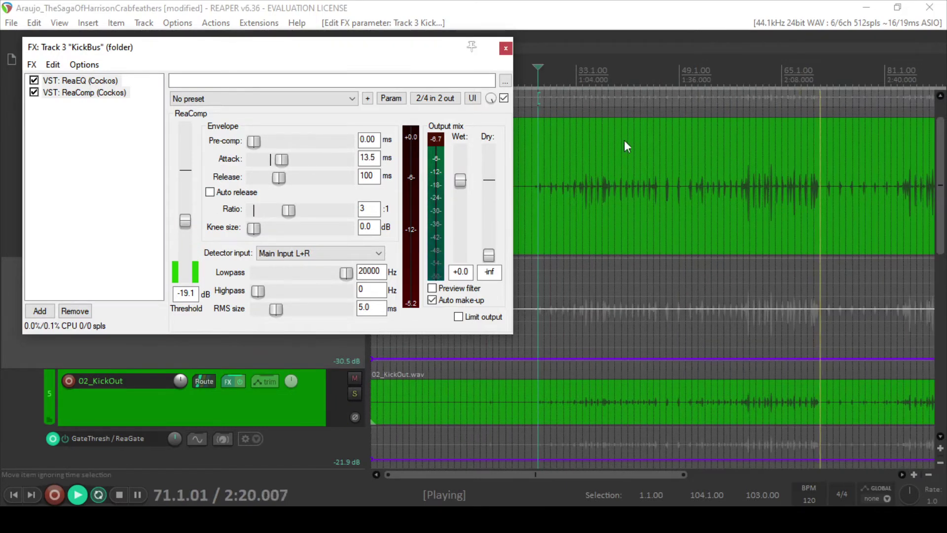
Replay from bar 59 while toggling Auto make-up off and back on, and set the compressor threshold to -16.8 dB
{"action": "left_click", "coordinate": [736, 111]}
{"action": "scroll", "coordinate": [815, 176], "scroll_direction": "up", "scroll_amount": 5}
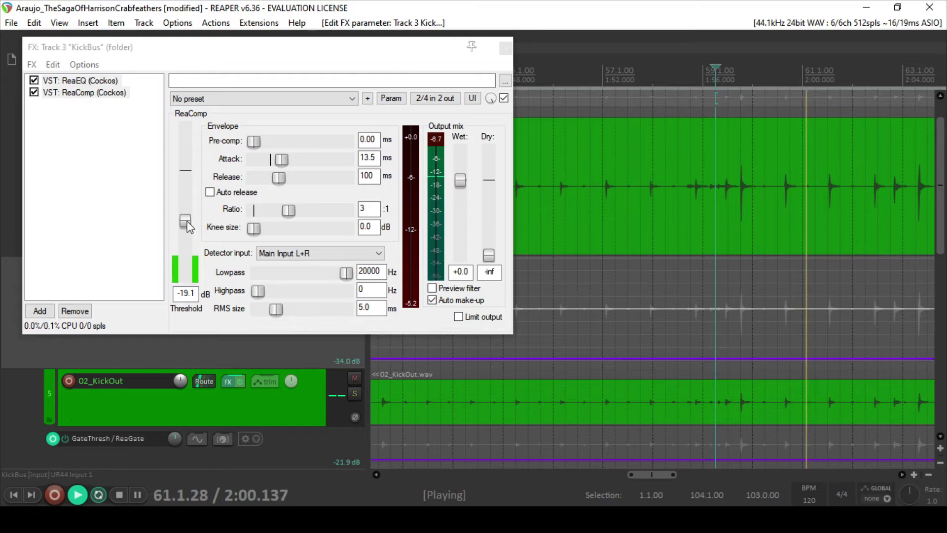
{"action": "left_click", "coordinate": [432, 300]}
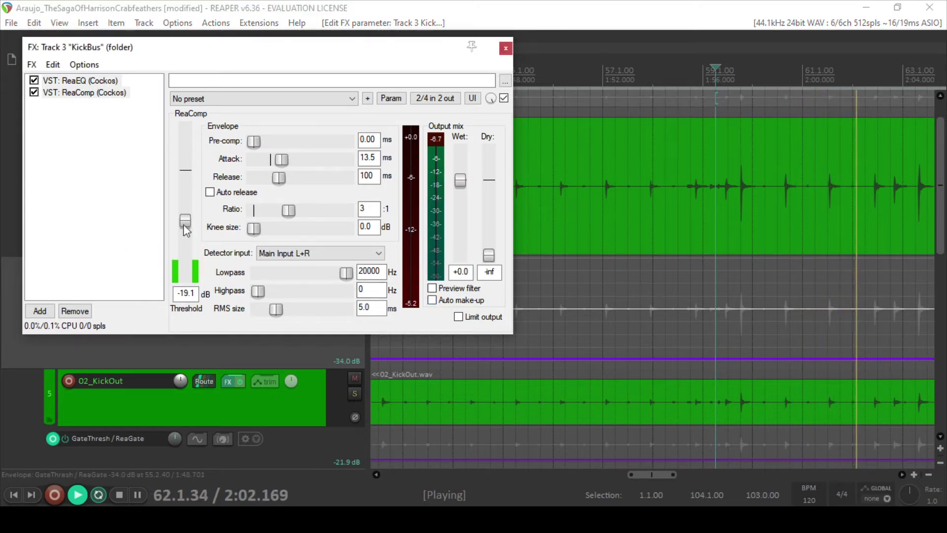
{"action": "left_click_drag", "start_coordinate": [186, 221], "coordinate": [190, 222]}
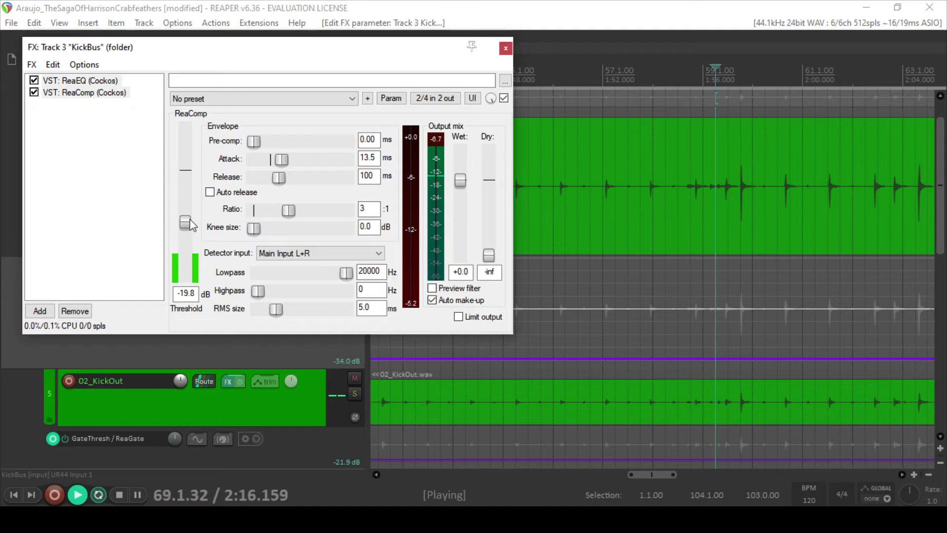
{"action": "left_click", "coordinate": [506, 47]}
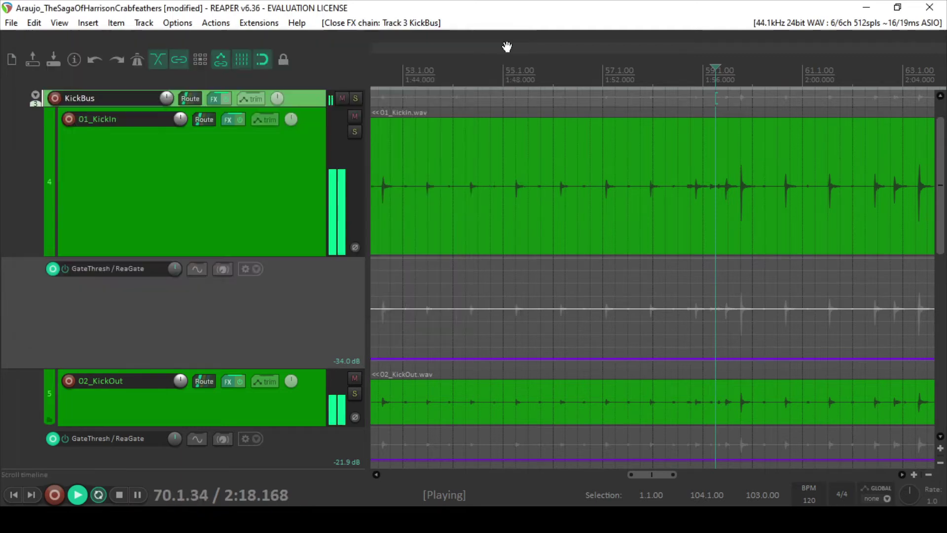
Listen around bars 33 and 58, then set the KickBus ReaComp threshold to -37.1 dB and enable Limit output
{"action": "left_click_drag", "start_coordinate": [506, 47], "coordinate": [459, 92]}
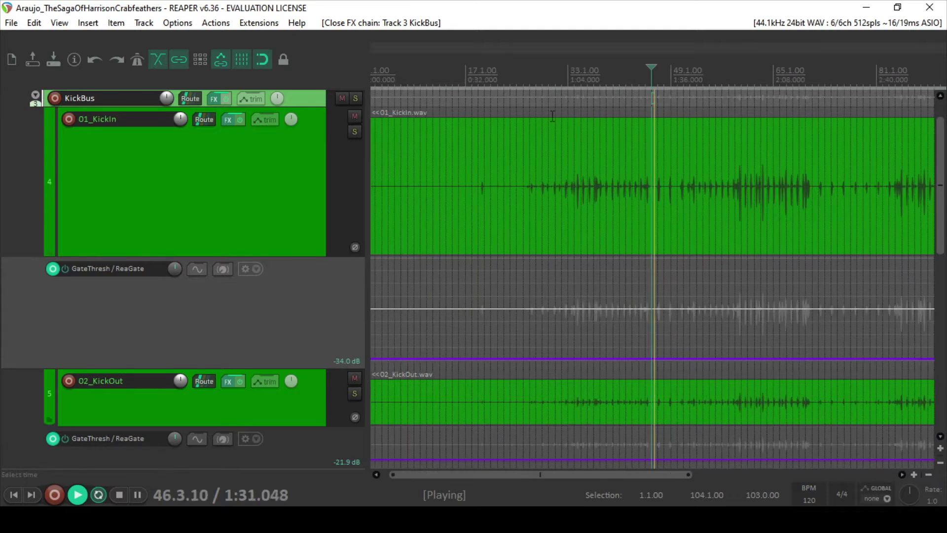
{"action": "left_click", "coordinate": [567, 86]}
{"action": "scroll", "coordinate": [627, 138], "scroll_direction": "up", "scroll_amount": 3}
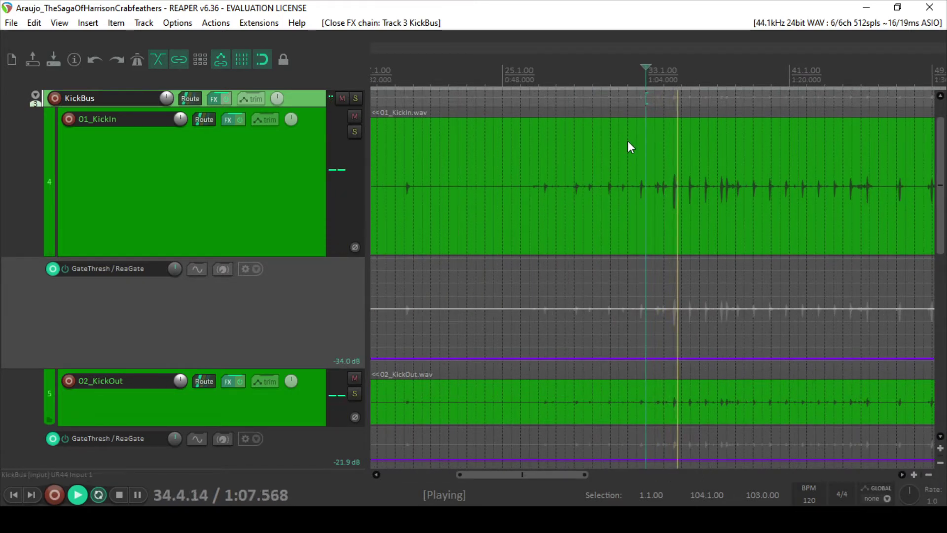
{"action": "scroll", "coordinate": [627, 141], "scroll_direction": "down", "scroll_amount": 3}
{"action": "left_click", "coordinate": [737, 83]}
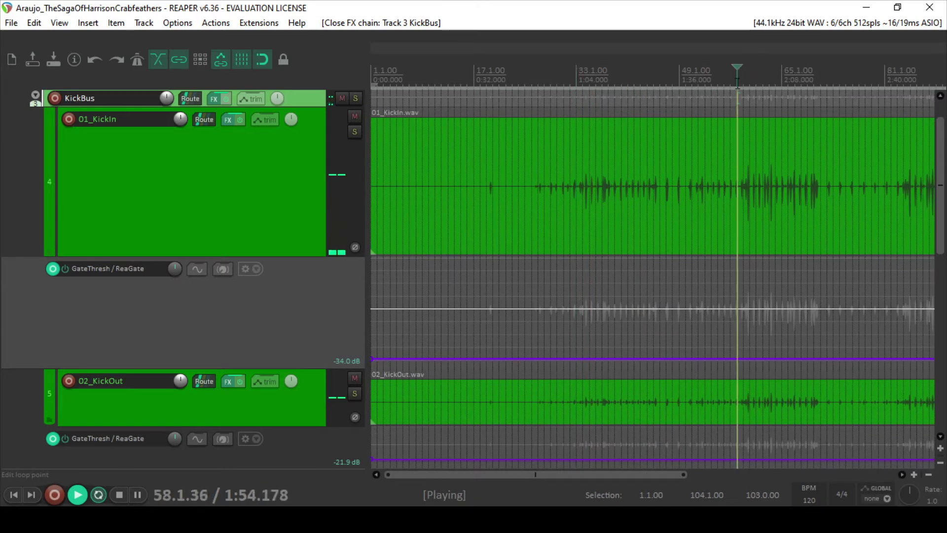
{"action": "left_click", "coordinate": [218, 98]}
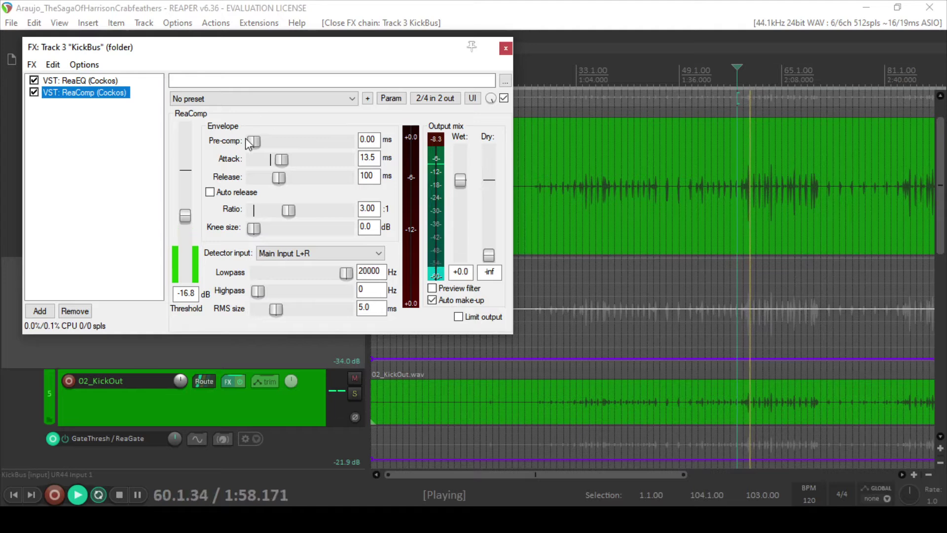
{"action": "left_click_drag", "start_coordinate": [185, 216], "coordinate": [175, 254]}
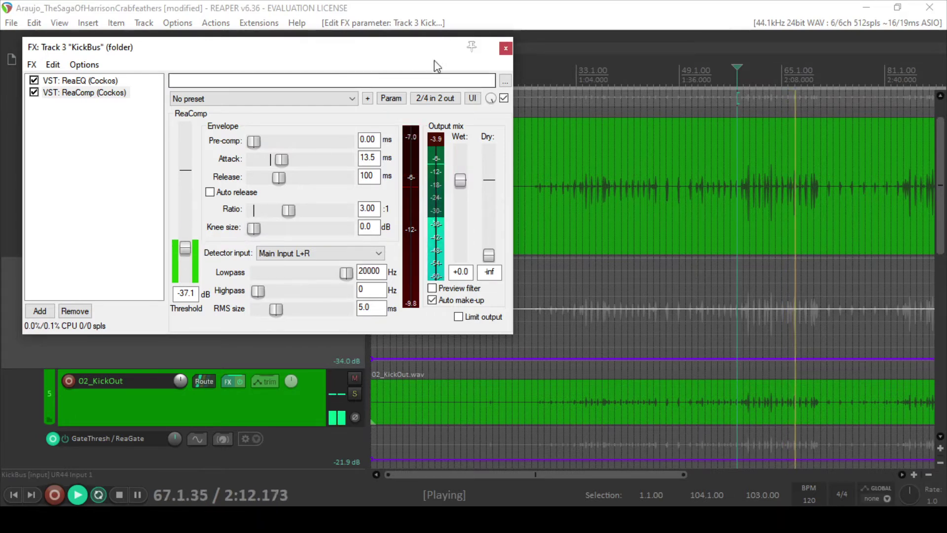
{"action": "left_click", "coordinate": [458, 317]}
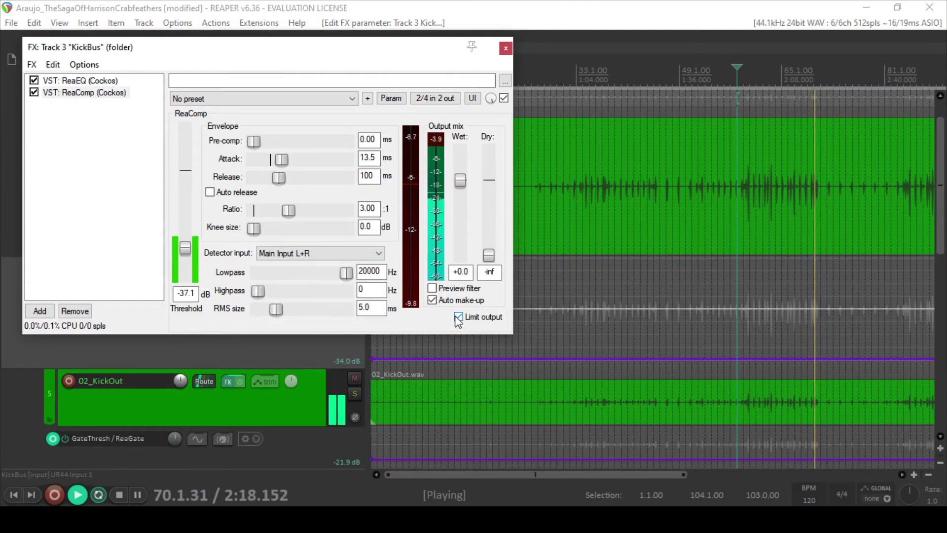
{"action": "left_click", "coordinate": [506, 48]}
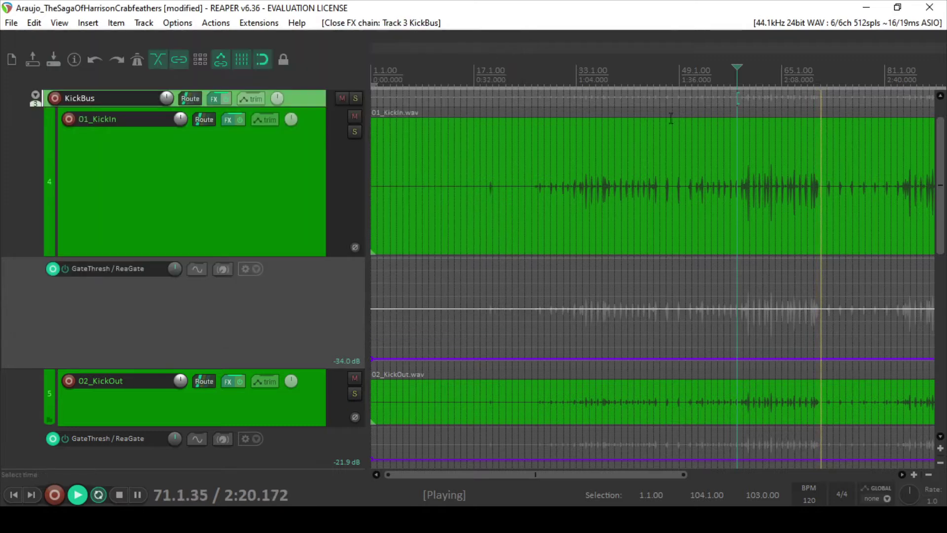
While playing from bar 33, set KickBus EQ band 2 to +2.4 dB at 103.7 Hz and band 4 to +0.4 dB at 4060.4 Hz
{"action": "left_click", "coordinate": [742, 71]}
{"action": "key", "text": "ctrl+s"}
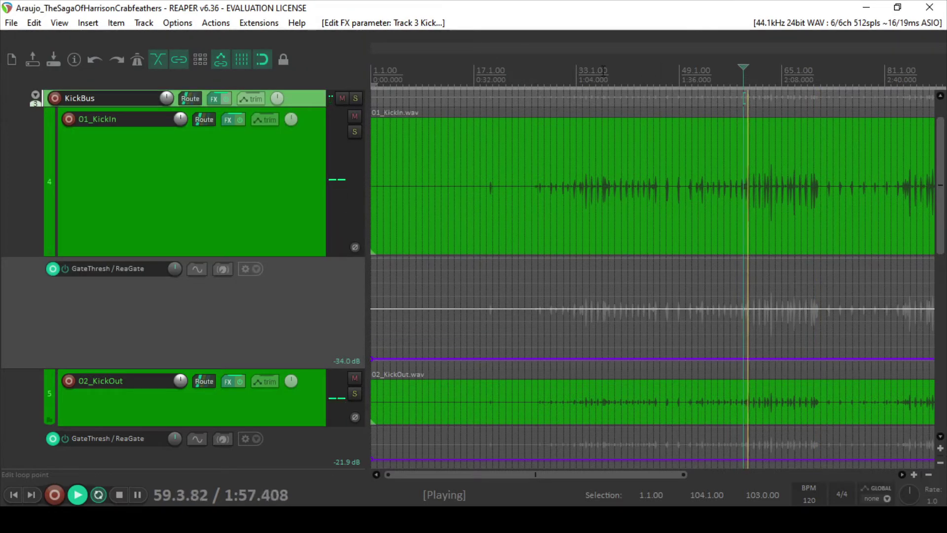
{"action": "left_click", "coordinate": [576, 55]}
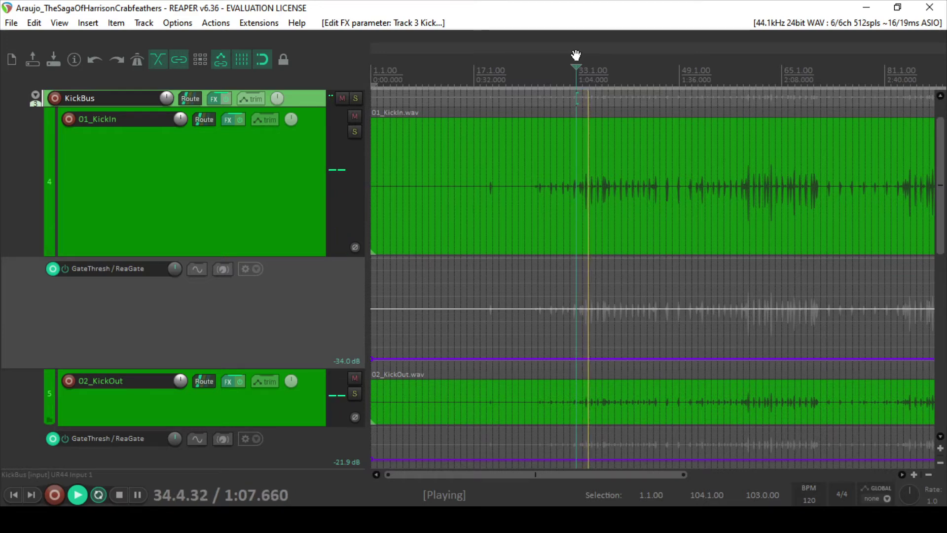
{"action": "left_click", "coordinate": [214, 101]}
{"action": "left_click", "coordinate": [87, 80]}
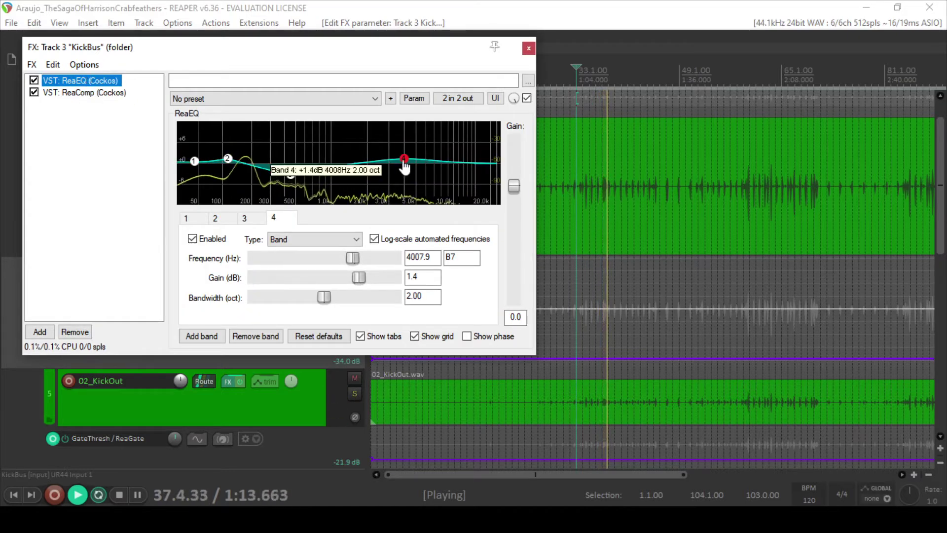
{"action": "left_click_drag", "start_coordinate": [403, 159], "coordinate": [407, 164]}
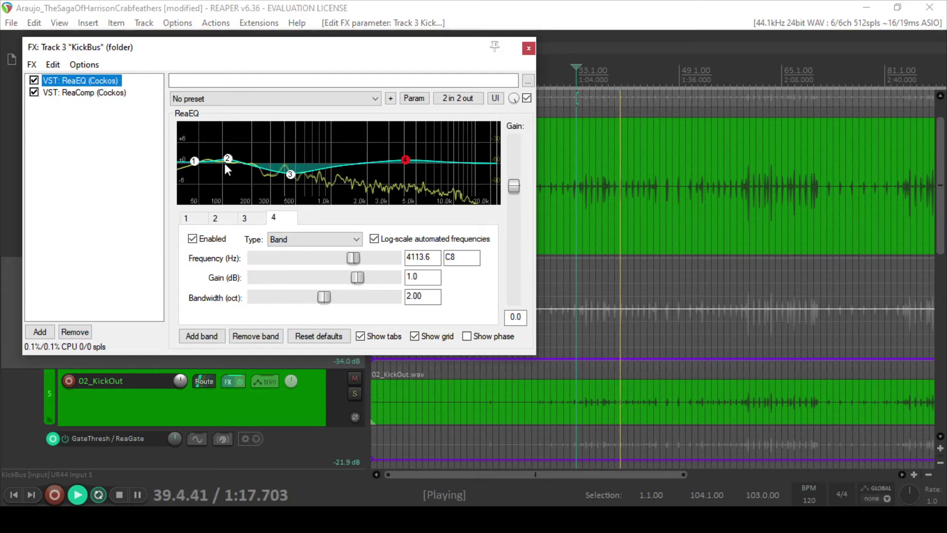
{"action": "left_click_drag", "start_coordinate": [225, 164], "coordinate": [223, 156]}
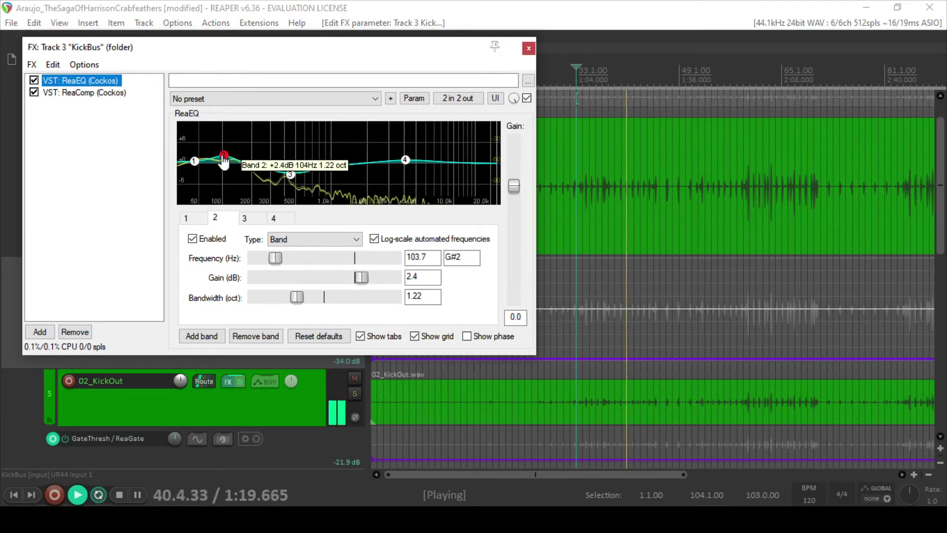
{"action": "left_click_drag", "start_coordinate": [405, 161], "coordinate": [408, 167]}
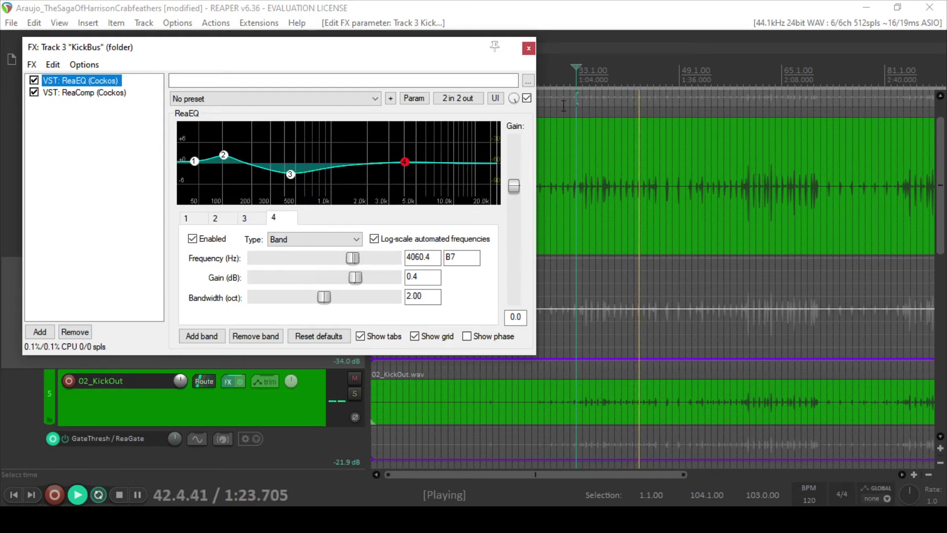
{"action": "left_click", "coordinate": [529, 49]}
Replay the song from about bar 57 and turn on Auto release in the KickBus ReaComp compressor
{"action": "left_click", "coordinate": [735, 78]}
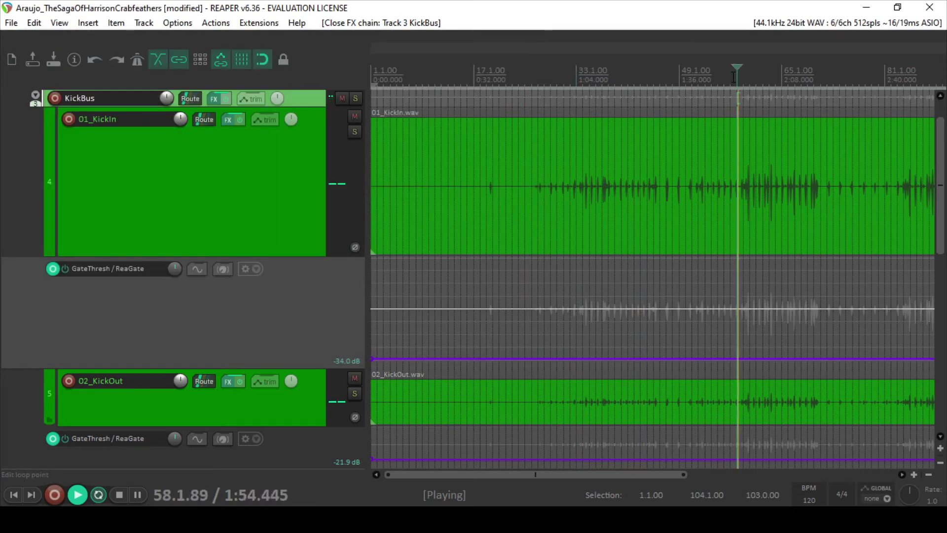
{"action": "left_click", "coordinate": [711, 71]}
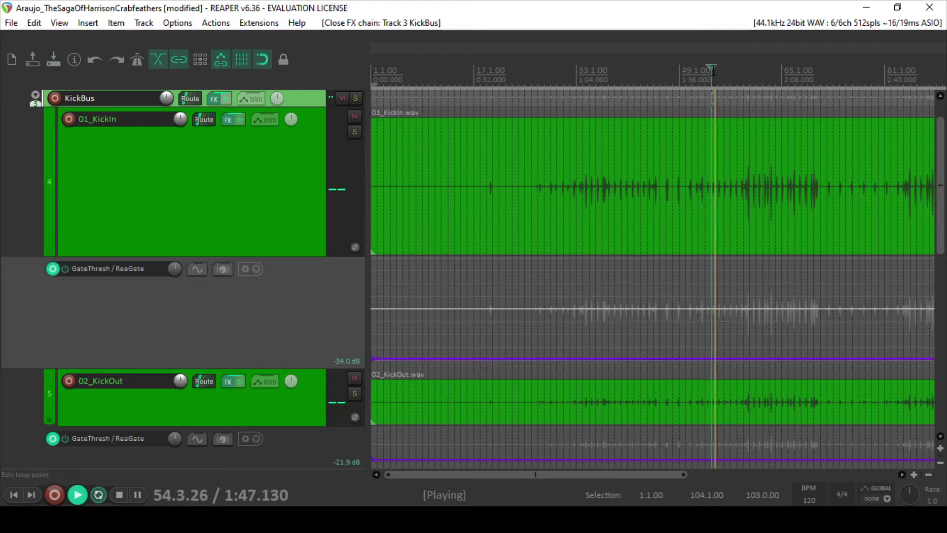
{"action": "left_click", "coordinate": [731, 70]}
{"action": "scroll", "coordinate": [742, 116], "scroll_direction": "up", "scroll_amount": 5}
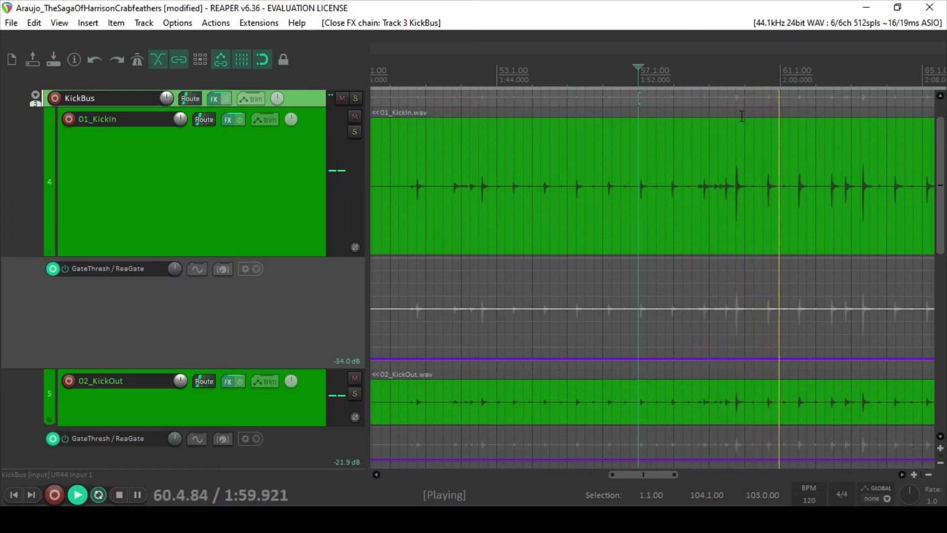
{"action": "scroll", "coordinate": [742, 115], "scroll_direction": "down", "scroll_amount": 3}
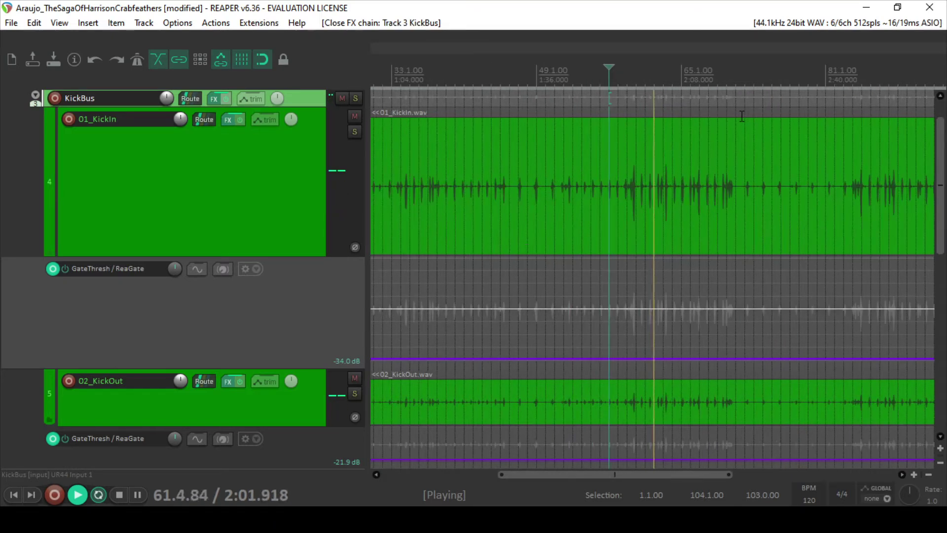
{"action": "left_click", "coordinate": [214, 100]}
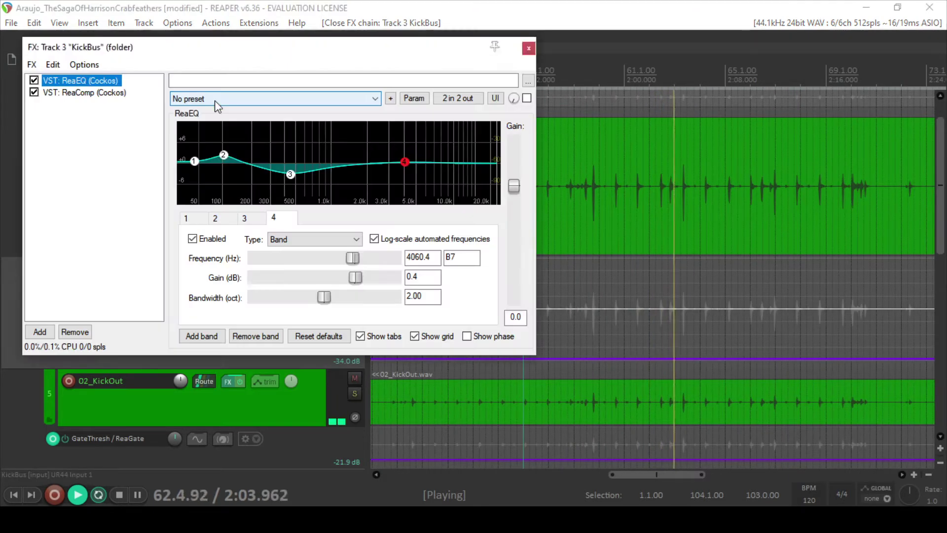
{"action": "left_click", "coordinate": [79, 93]}
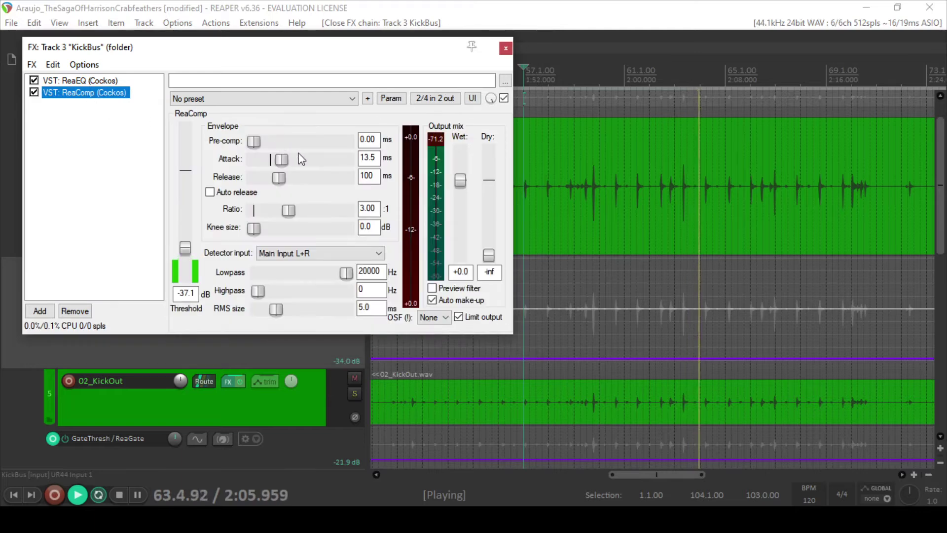
{"action": "left_click", "coordinate": [215, 193]}
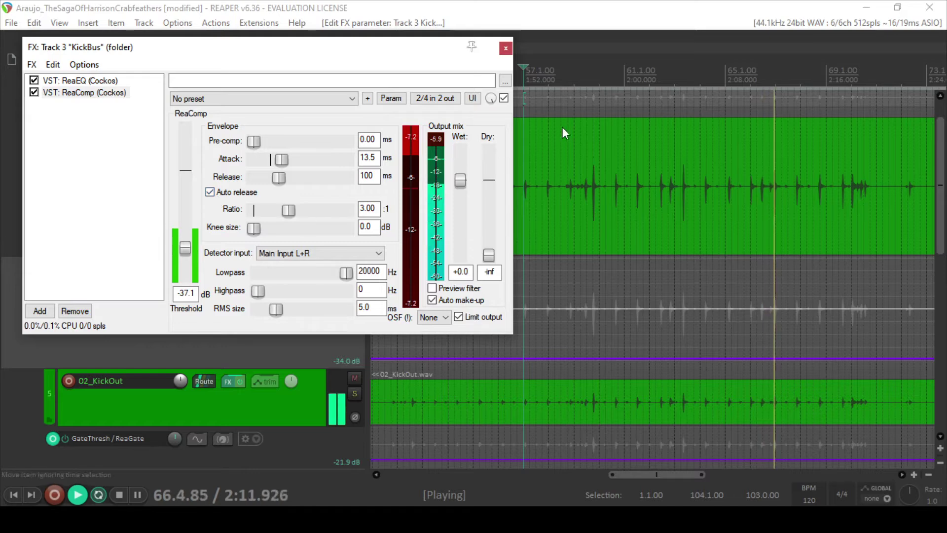
Replay from bar 58.3, set the KickBus compressor threshold to -25.7 dB, and stop playback
{"action": "left_click", "coordinate": [561, 222]}
{"action": "scroll", "coordinate": [634, 223], "scroll_direction": "up", "scroll_amount": 2}
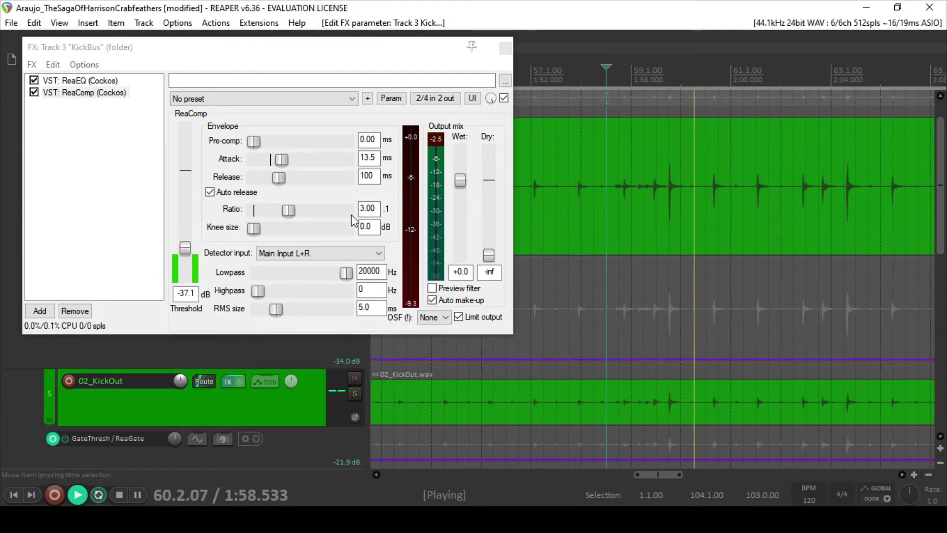
{"action": "left_click_drag", "start_coordinate": [182, 250], "coordinate": [185, 235]}
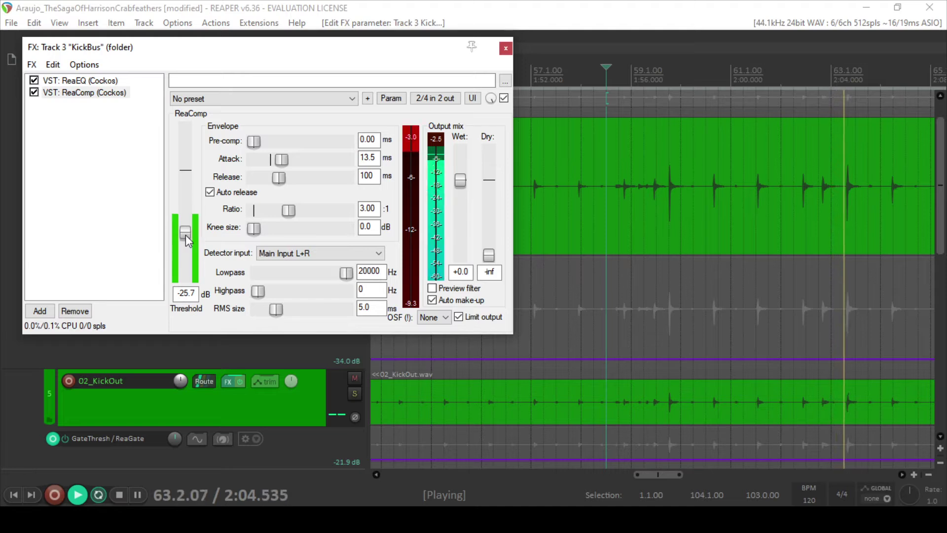
{"action": "key", "text": "space"}
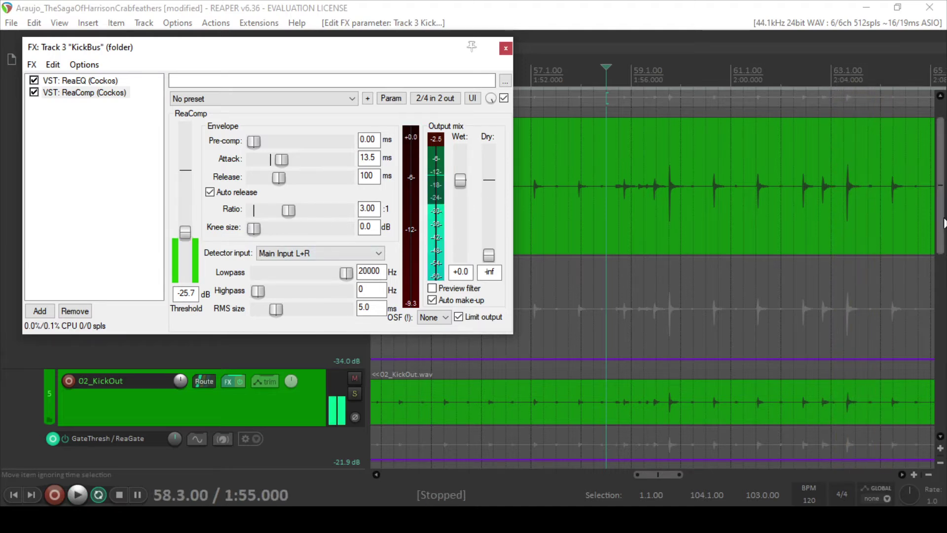
Play the song from about bar 63 and set the KickBus ReaComp threshold to -17.6 dB
{"action": "left_click", "coordinate": [832, 112]}
{"action": "key", "text": "space"}
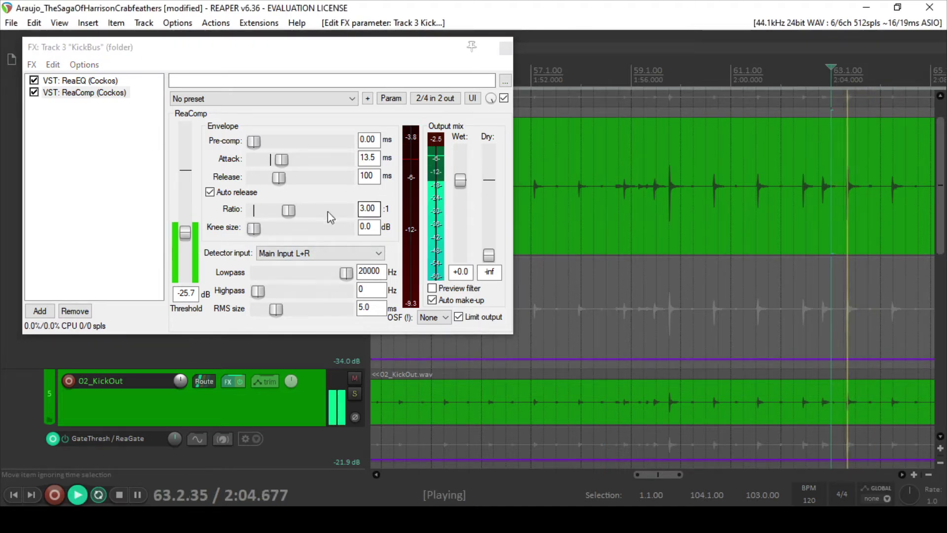
{"action": "key", "text": "space"}
{"action": "key", "text": "space"}
{"action": "left_click_drag", "start_coordinate": [184, 236], "coordinate": [188, 221]}
{"action": "key", "text": "space"}
{"action": "key", "text": "space"}
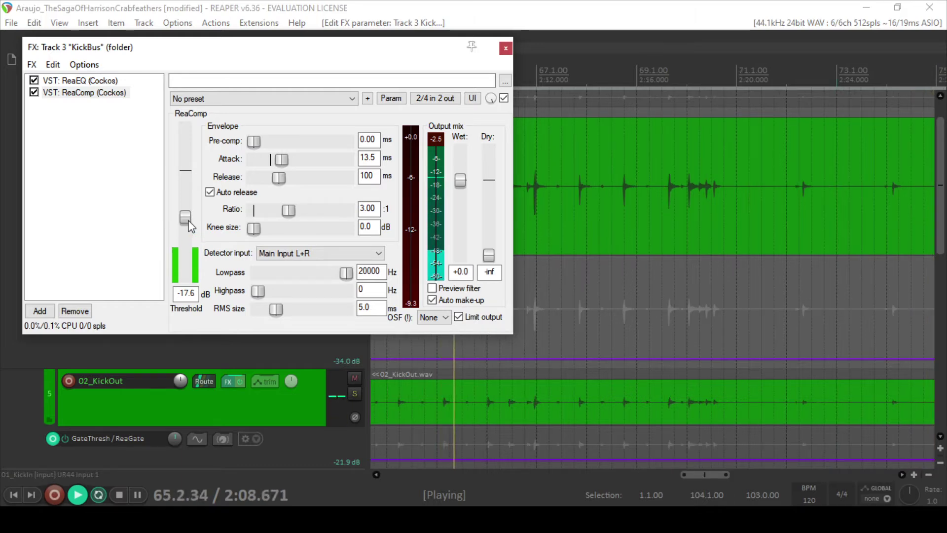
{"action": "key", "text": "space"}
{"action": "key", "text": "space"}
Replay from bar 59, set the KickBus ReaComp threshold to -13.6 dB, then close the effects window and stop playback
{"action": "scroll", "coordinate": [636, 145], "scroll_direction": "down", "scroll_amount": 3}
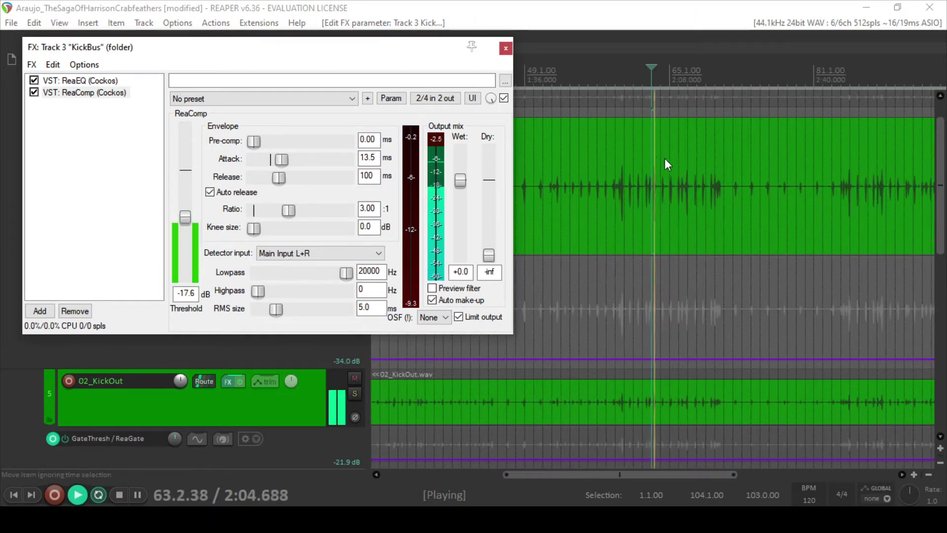
{"action": "left_click", "coordinate": [615, 74]}
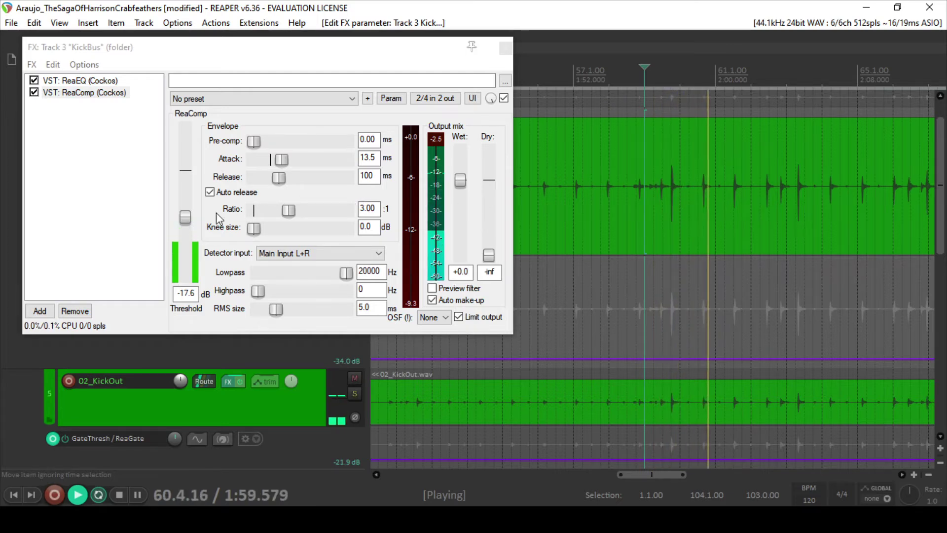
{"action": "left_click", "coordinate": [185, 218]}
{"action": "key", "text": "space"}
{"action": "key", "text": "space"}
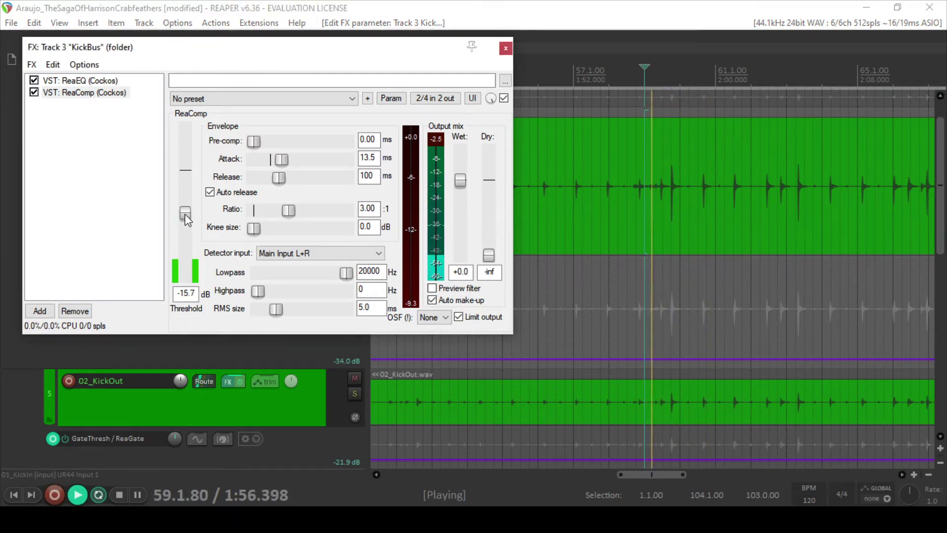
{"action": "left_click_drag", "start_coordinate": [185, 218], "coordinate": [185, 203]}
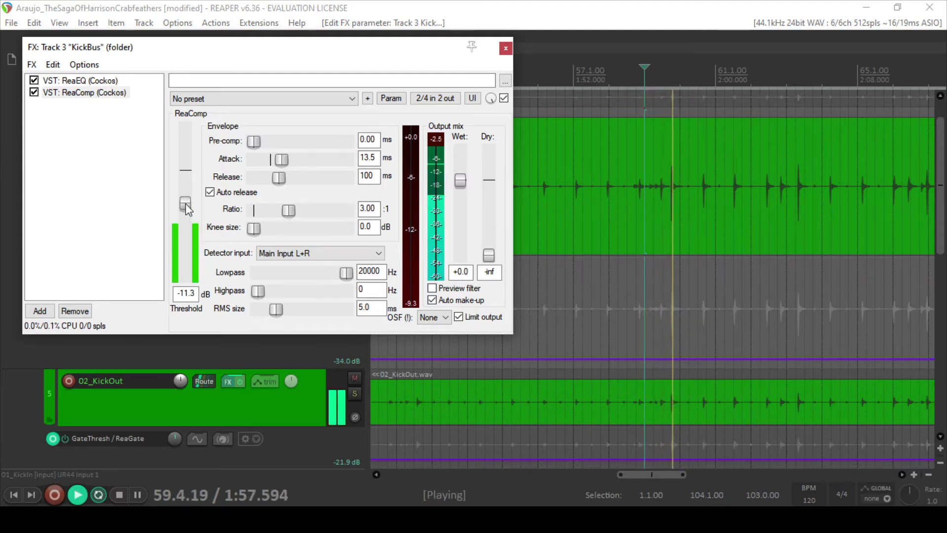
{"action": "left_click_drag", "start_coordinate": [185, 203], "coordinate": [187, 210]}
{"action": "key", "text": "space"}
{"action": "key", "text": "space"}
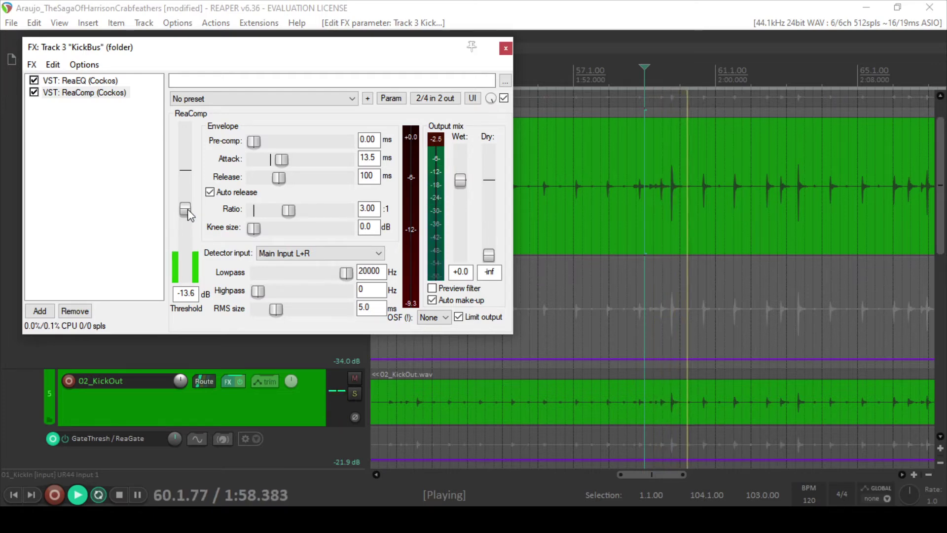
{"action": "left_click", "coordinate": [506, 50]}
{"action": "key", "text": "space"}
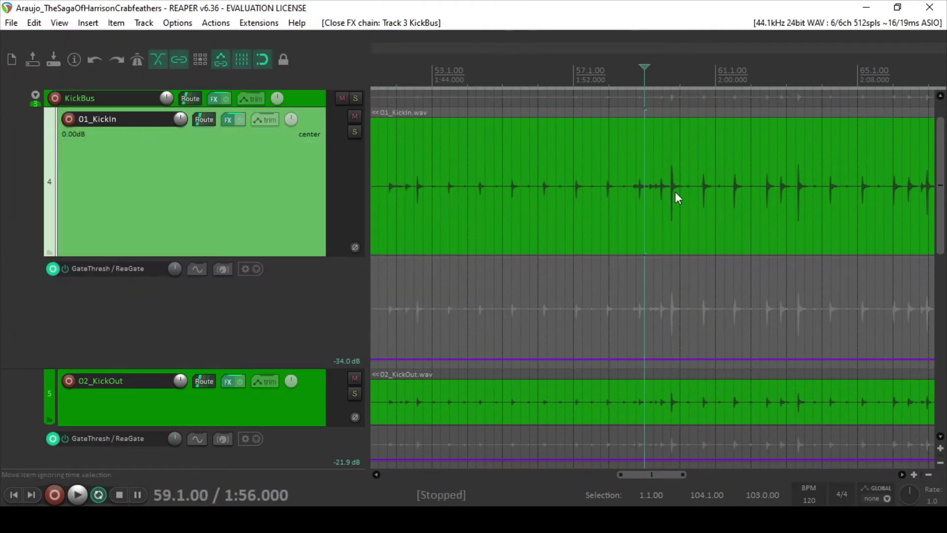
Listen to the kick in the sections around bars 84, 29 and 19
{"action": "scroll", "coordinate": [668, 228], "scroll_direction": "down", "scroll_amount": 5}
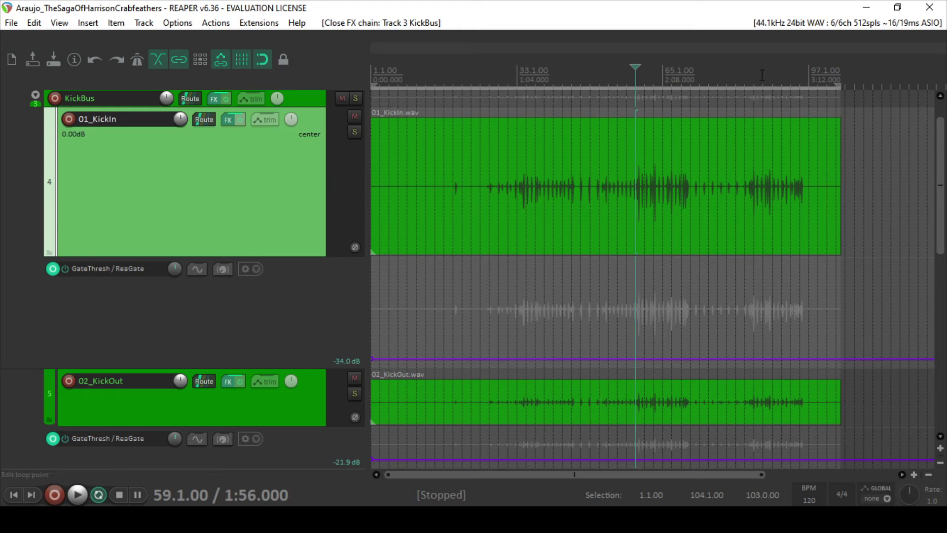
{"action": "left_click", "coordinate": [755, 98]}
{"action": "scroll", "coordinate": [710, 136], "scroll_direction": "up", "scroll_amount": 5}
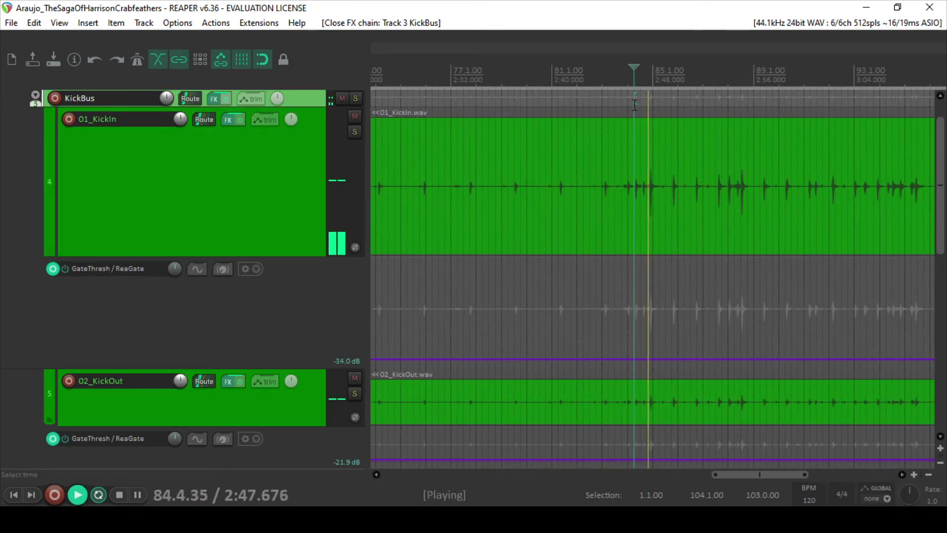
{"action": "scroll", "coordinate": [532, 150], "scroll_direction": "down", "scroll_amount": 3}
{"action": "scroll", "coordinate": [521, 156], "scroll_direction": "down", "scroll_amount": 3}
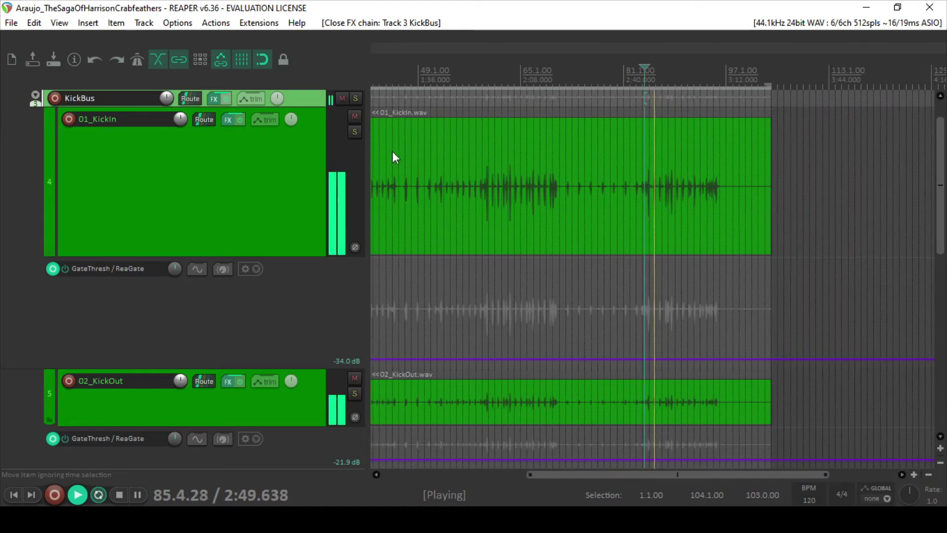
{"action": "scroll", "coordinate": [392, 151], "scroll_direction": "down", "scroll_amount": 3}
{"action": "left_click", "coordinate": [461, 138]}
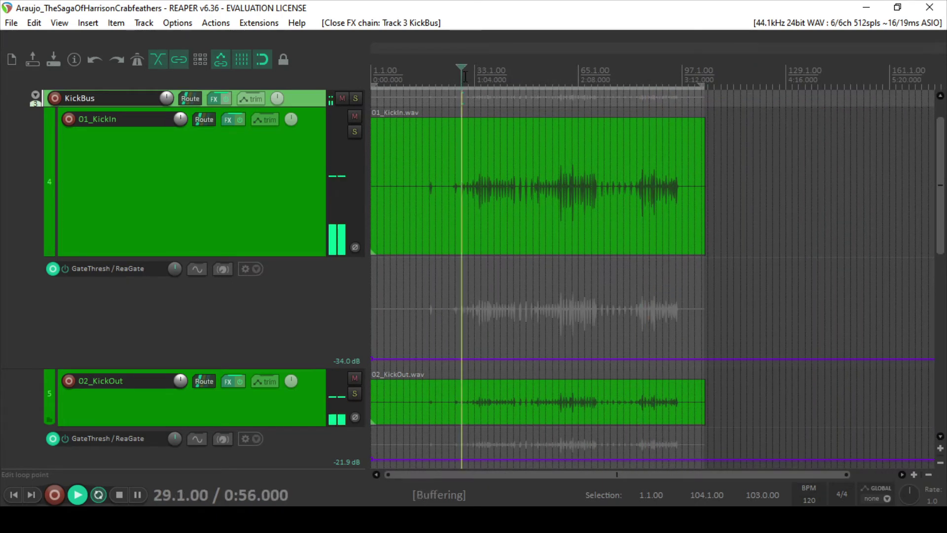
{"action": "scroll", "coordinate": [493, 126], "scroll_direction": "up", "scroll_amount": 6}
{"action": "left_click", "coordinate": [528, 69]}
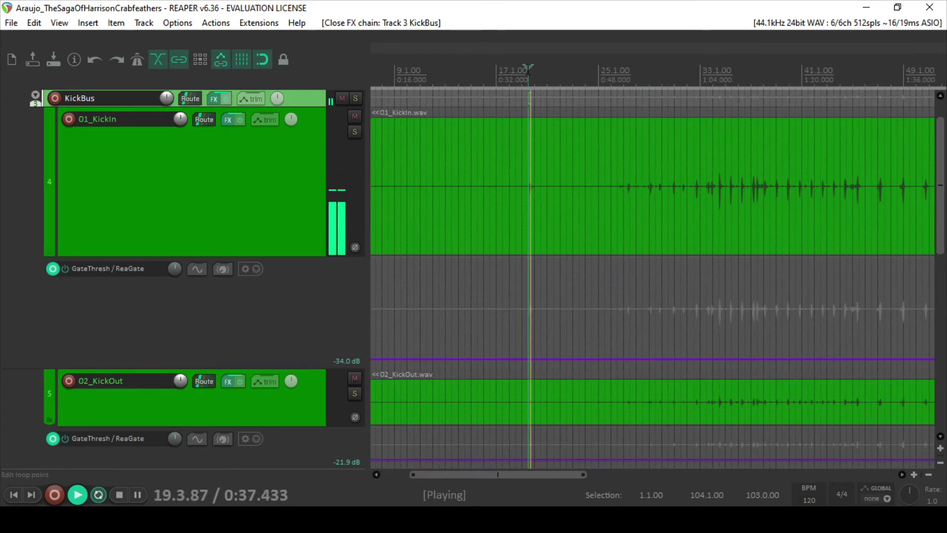
{"action": "left_click", "coordinate": [521, 69]}
{"action": "left_click", "coordinate": [514, 69]}
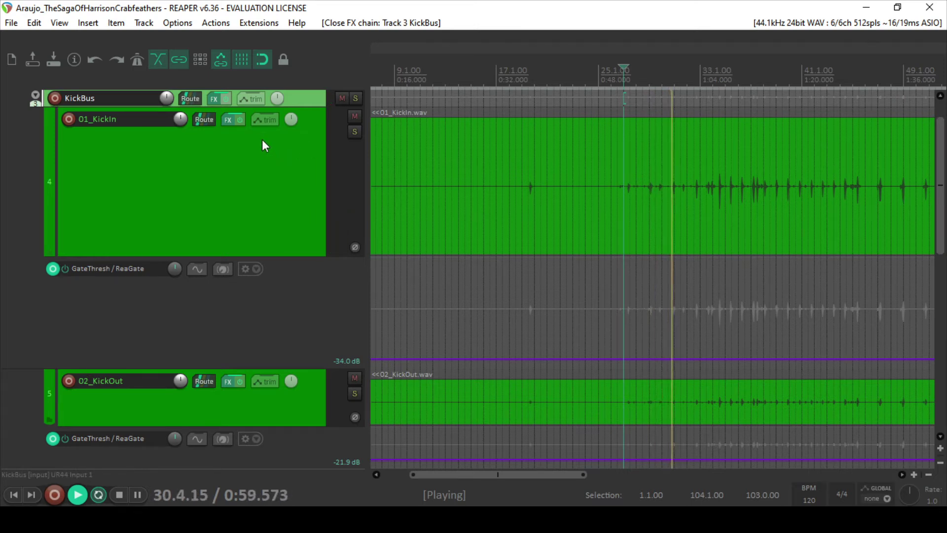
Set the KickBus ReaComp threshold to -20.5 dB, close the effects window and save the project
{"action": "left_click", "coordinate": [212, 99]}
{"action": "left_click_drag", "start_coordinate": [187, 217], "coordinate": [188, 227]}
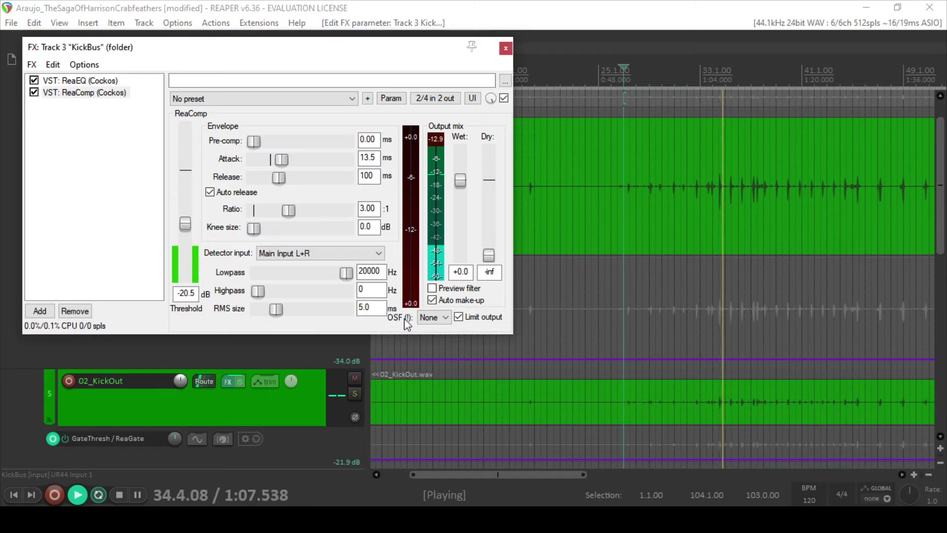
{"action": "left_click", "coordinate": [507, 48]}
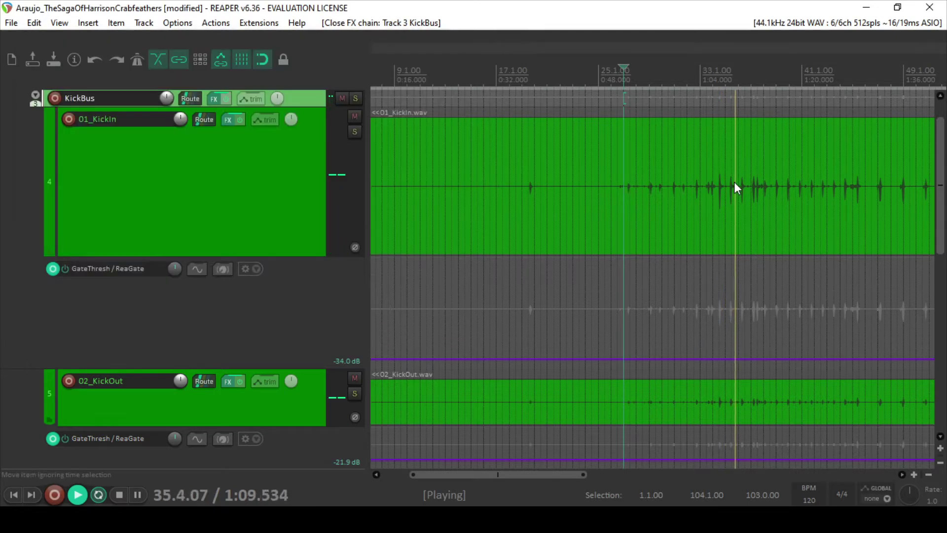
{"action": "key", "text": "ctrl+s"}
Listen to the mix from about bars 43, 60 and 58
{"action": "scroll", "coordinate": [701, 173], "scroll_direction": "down", "scroll_amount": 2}
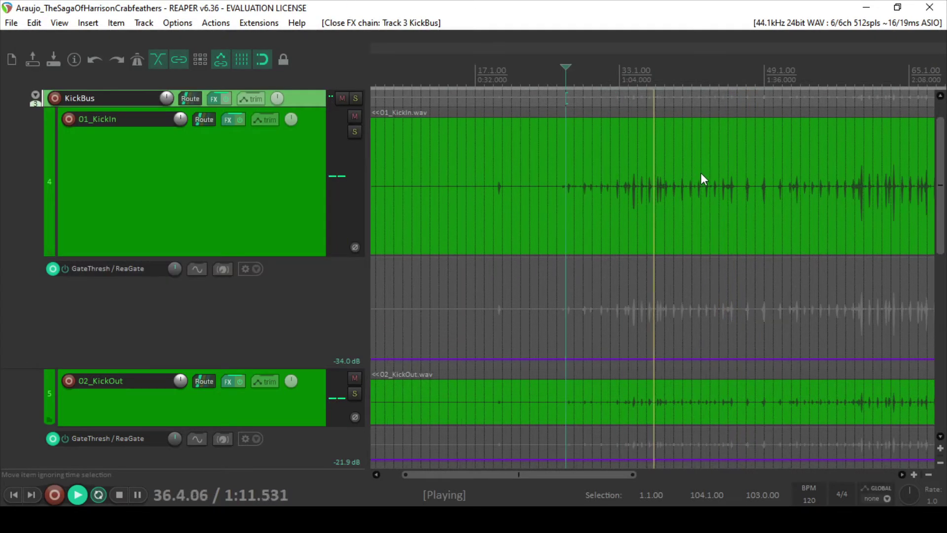
{"action": "scroll", "coordinate": [692, 143], "scroll_direction": "down", "scroll_amount": 2}
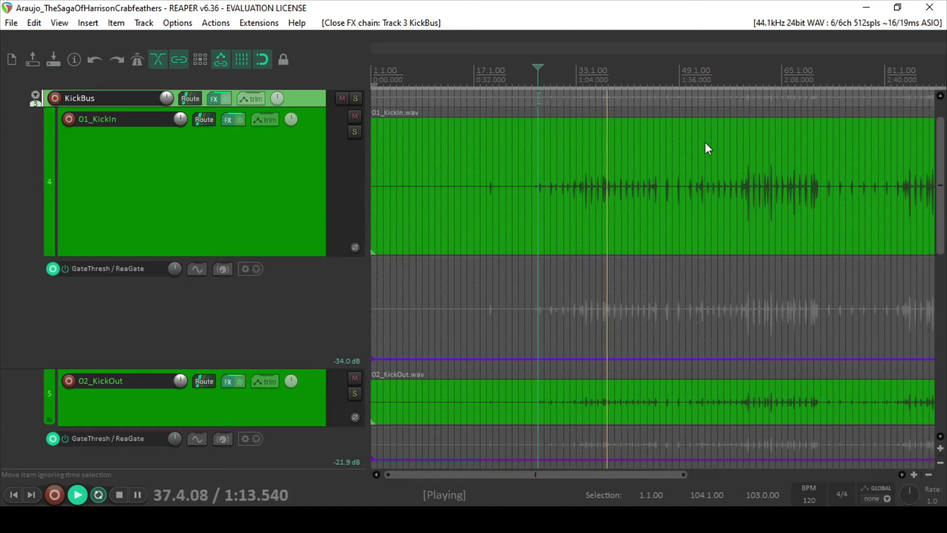
{"action": "left_click", "coordinate": [639, 75]}
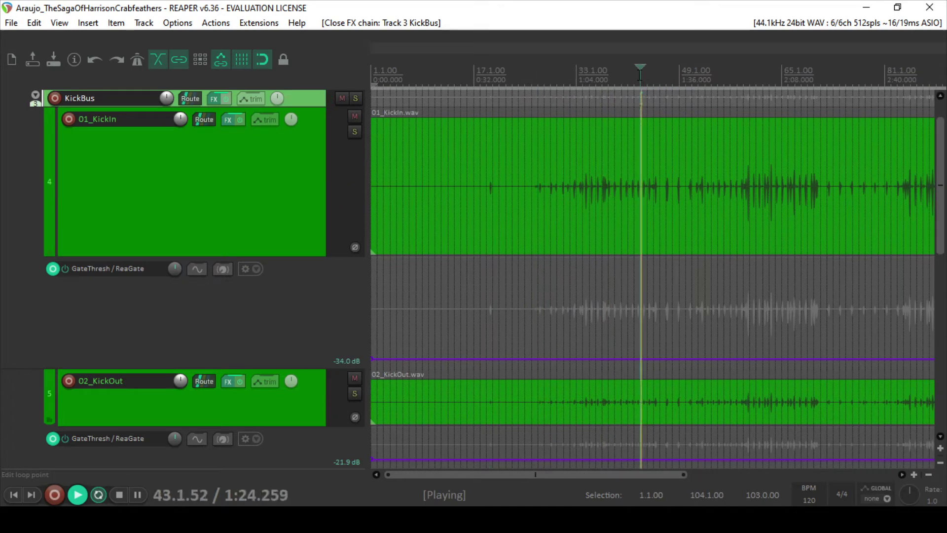
{"action": "left_click", "coordinate": [748, 69]}
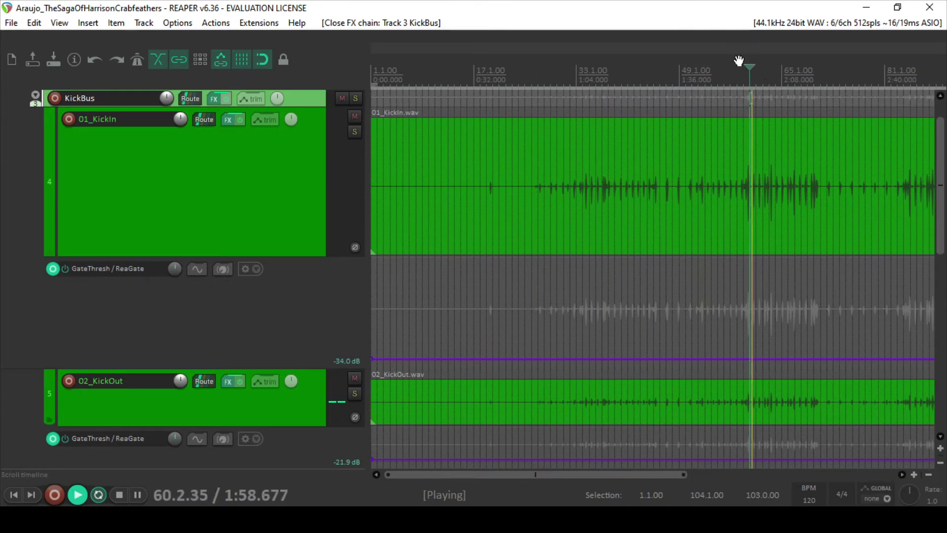
{"action": "left_click", "coordinate": [736, 64]}
{"action": "scroll", "coordinate": [737, 86], "scroll_direction": "up", "scroll_amount": 5}
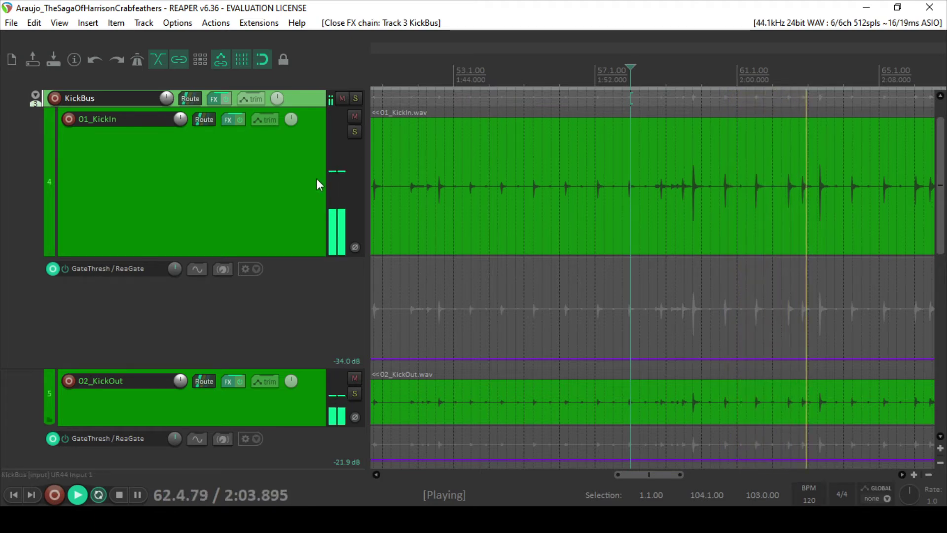
Enlarge the 03_Snare track and open its effects chain
{"action": "scroll", "coordinate": [262, 232], "scroll_direction": "down", "scroll_amount": 2}
{"action": "scroll", "coordinate": [262, 237], "scroll_direction": "down", "scroll_amount": 3}
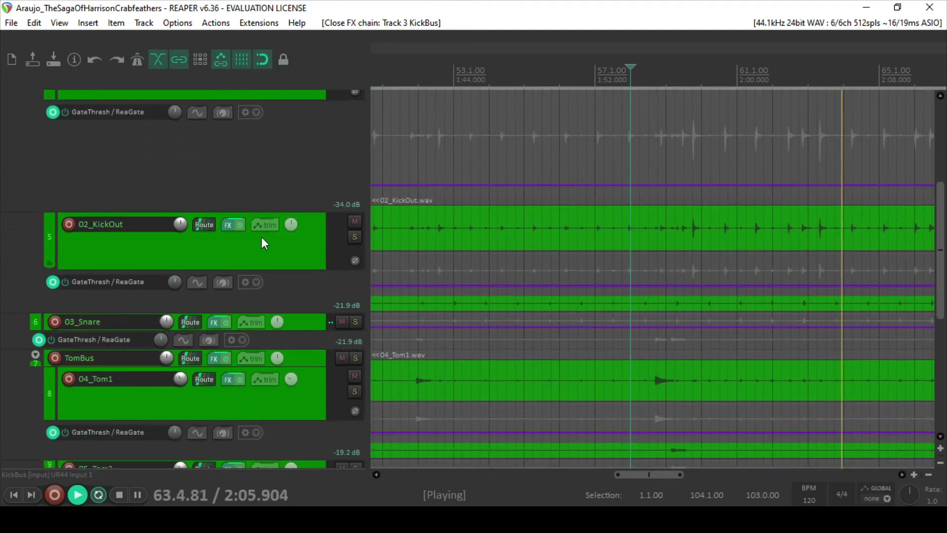
{"action": "left_click_drag", "start_coordinate": [302, 308], "coordinate": [305, 356]}
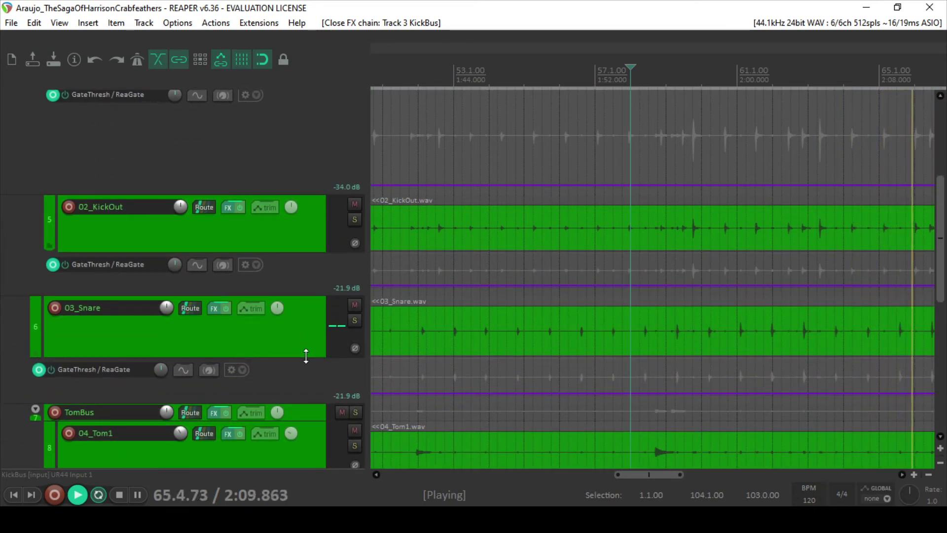
{"action": "left_click", "coordinate": [250, 308]}
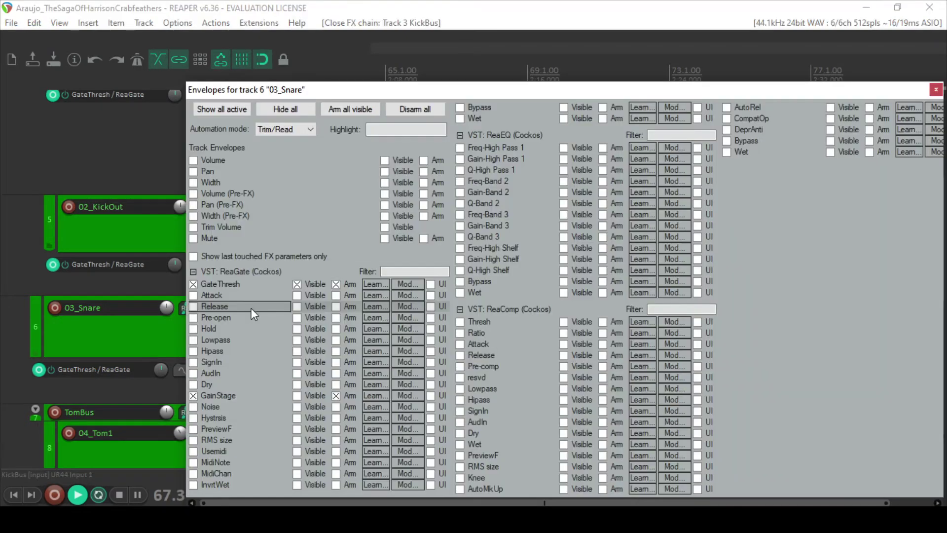
{"action": "left_click", "coordinate": [166, 323]}
{"action": "left_click", "coordinate": [211, 307]}
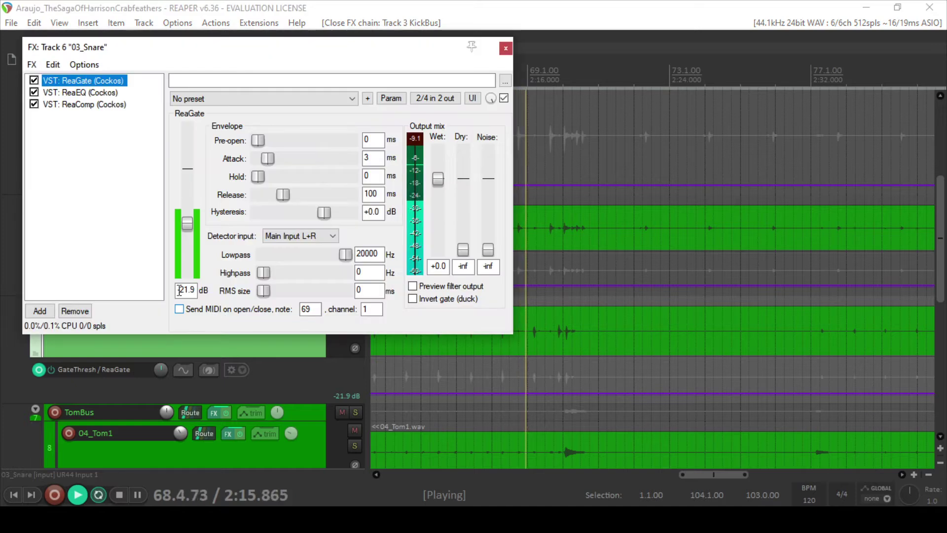
Set band 2 of the snare's ReaEQ to +2.0 dB at 202.2 Hz and close the effects window
{"action": "left_click", "coordinate": [67, 92]}
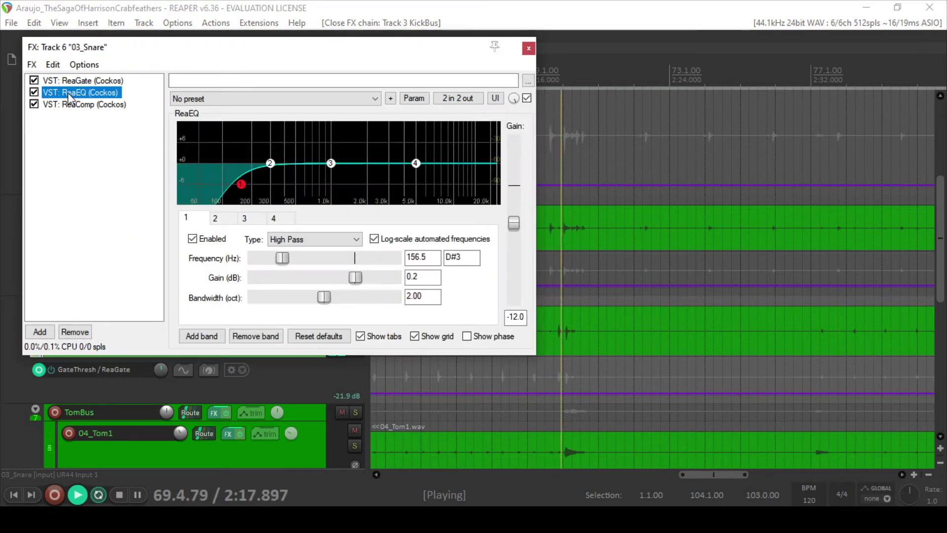
{"action": "left_click_drag", "start_coordinate": [270, 163], "coordinate": [251, 165]}
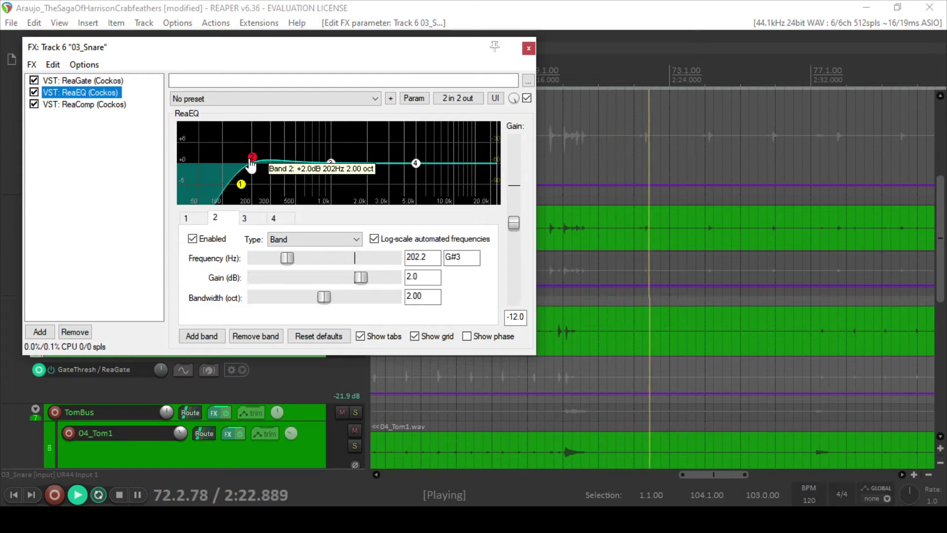
{"action": "left_click", "coordinate": [528, 49]}
Play the song from about bar 35 and solo the 03_Snare track
{"action": "scroll", "coordinate": [555, 176], "scroll_direction": "down", "scroll_amount": 5}
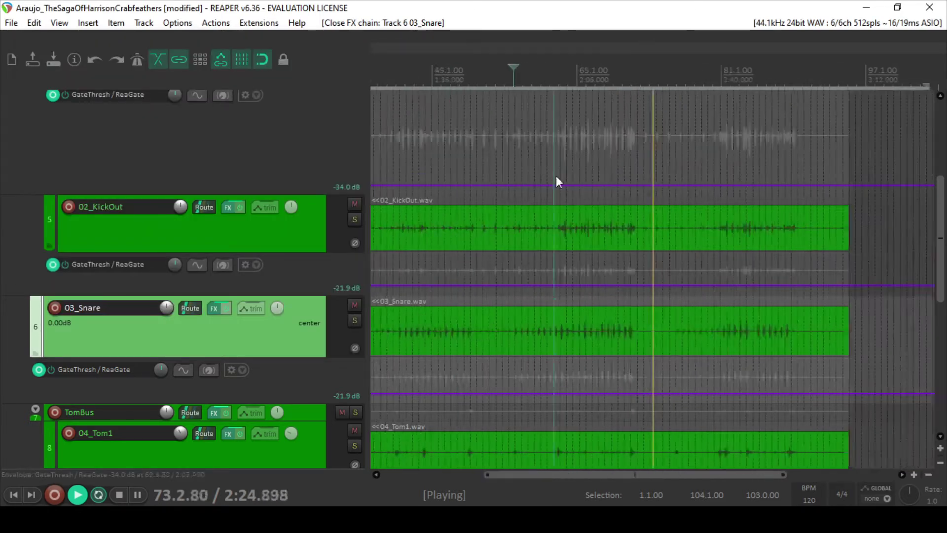
{"action": "left_click", "coordinate": [528, 94]}
{"action": "scroll", "coordinate": [524, 141], "scroll_direction": "up", "scroll_amount": 4}
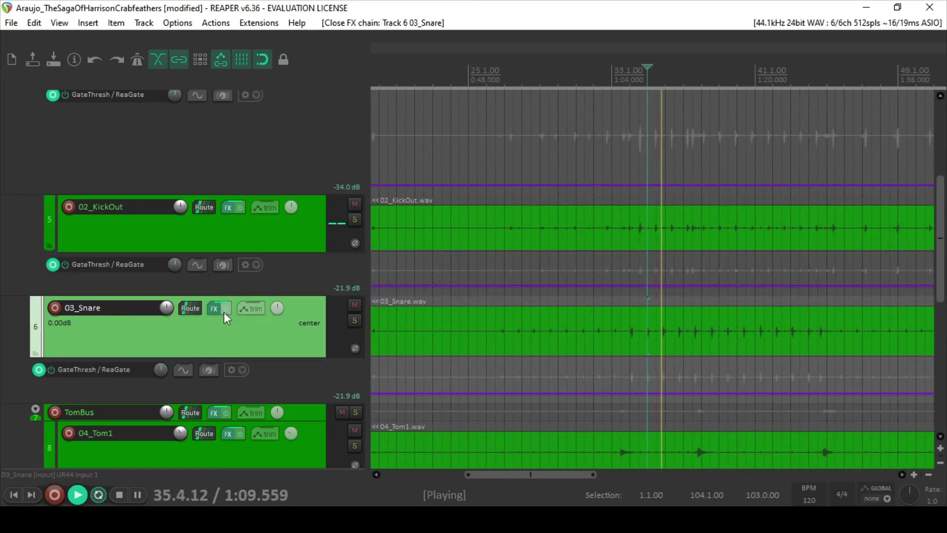
{"action": "left_click", "coordinate": [355, 320]}
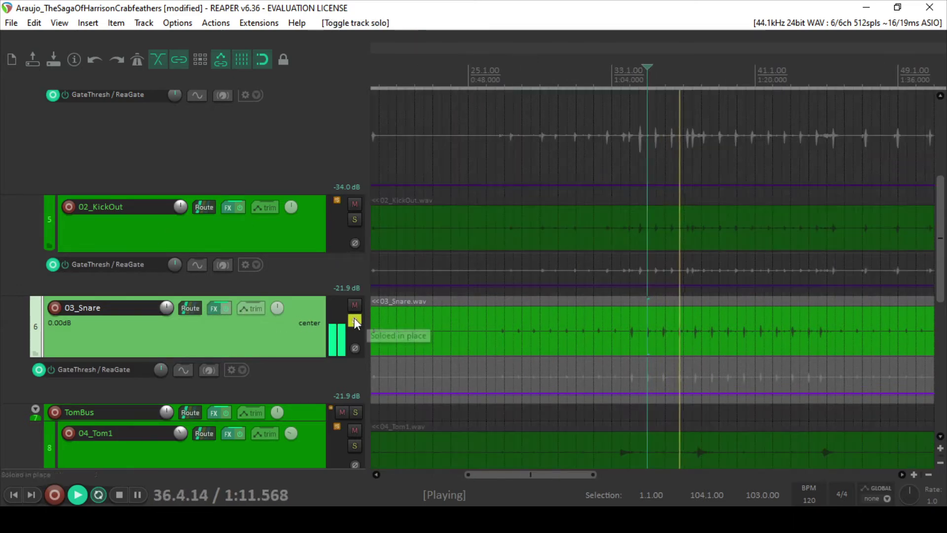
In the snare's ReaEQ, raise band 2 further and set band 3 to -5.2 dB at 472.6 Hz with 0.44 octave bandwidth
{"action": "left_click", "coordinate": [213, 309]}
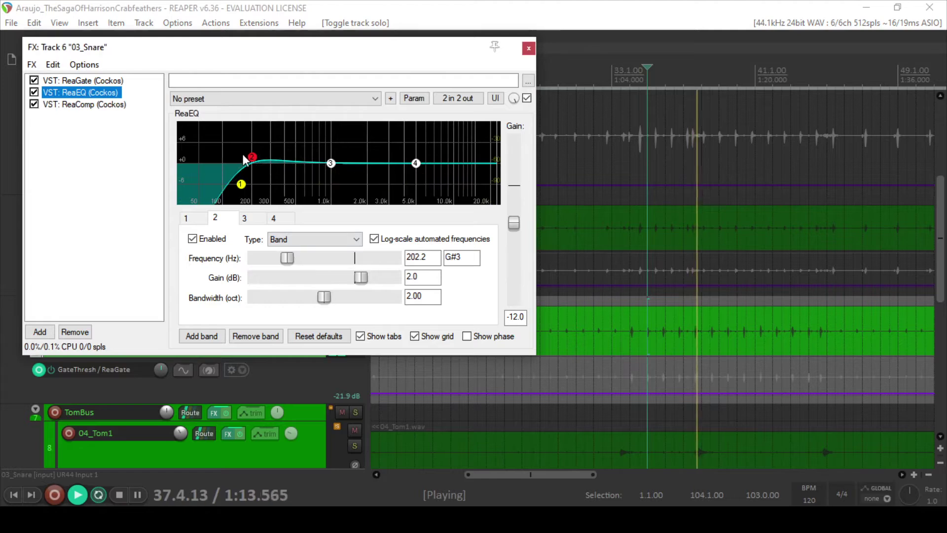
{"action": "left_click_drag", "start_coordinate": [252, 154], "coordinate": [262, 153]}
{"action": "left_click_drag", "start_coordinate": [331, 163], "coordinate": [331, 150]}
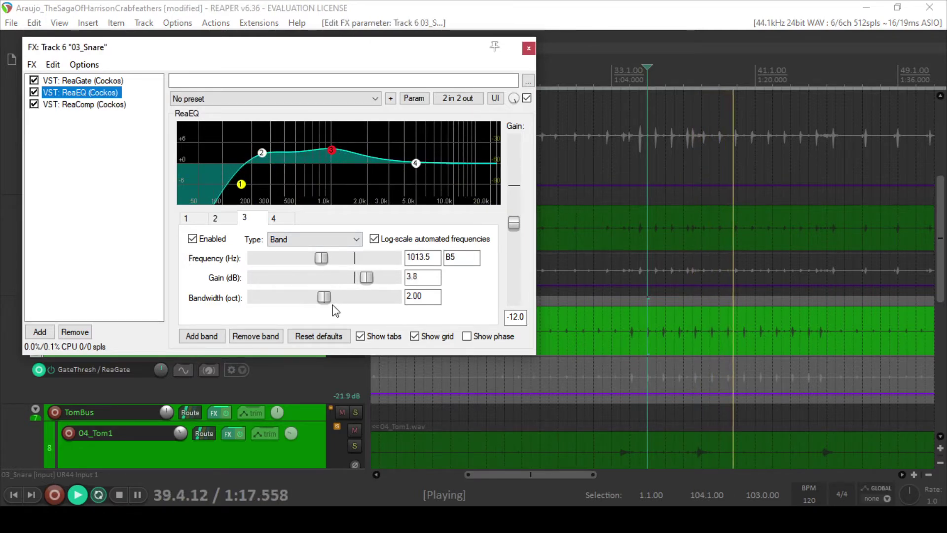
{"action": "left_click_drag", "start_coordinate": [325, 297], "coordinate": [270, 298]}
{"action": "left_click_drag", "start_coordinate": [336, 156], "coordinate": [295, 190]}
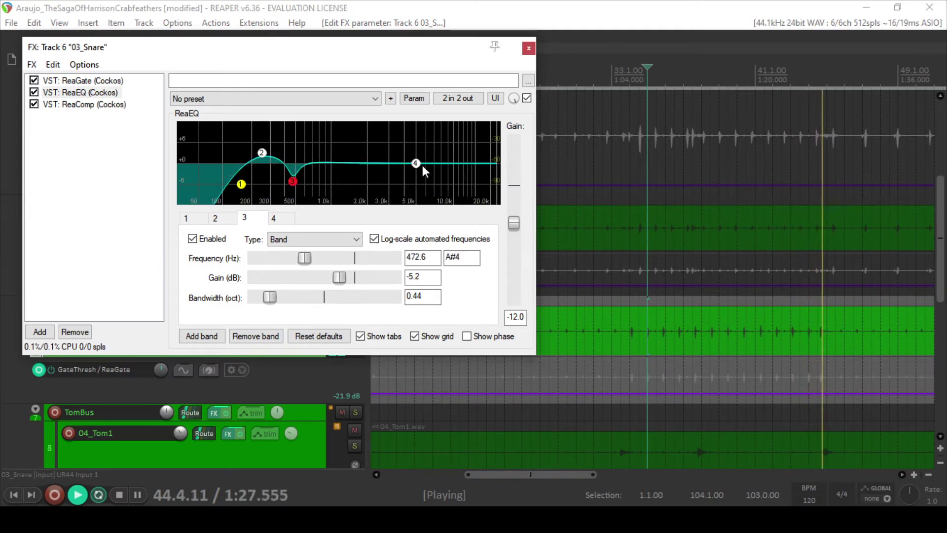
Change the snare EQ's band 4 to type Band with +3.0 dB at 3383.8 Hz, and listen from about bar 59
{"action": "left_click_drag", "start_coordinate": [416, 162], "coordinate": [394, 161]}
{"action": "left_click", "coordinate": [312, 239]}
{"action": "left_click", "coordinate": [304, 269]}
{"action": "scroll", "coordinate": [825, 218], "scroll_direction": "down", "scroll_amount": 3}
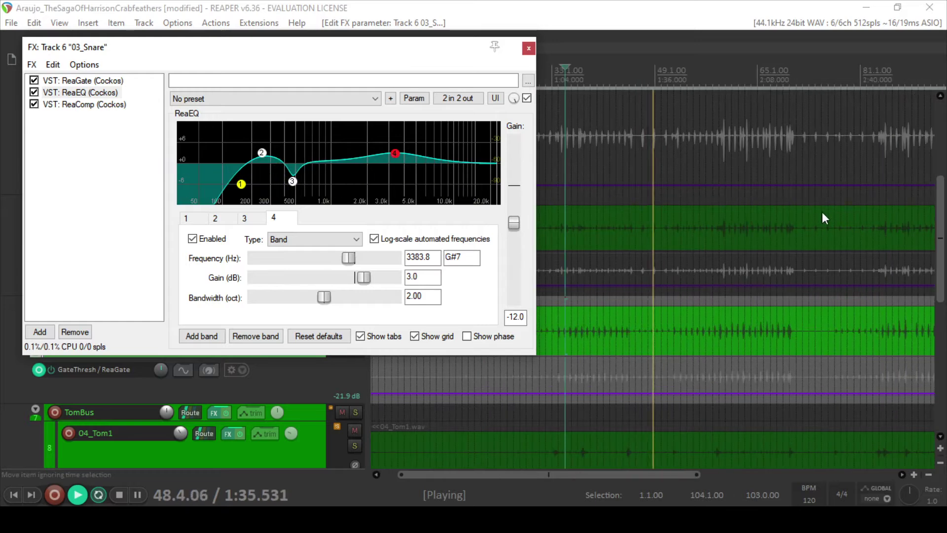
{"action": "left_click", "coordinate": [719, 165]}
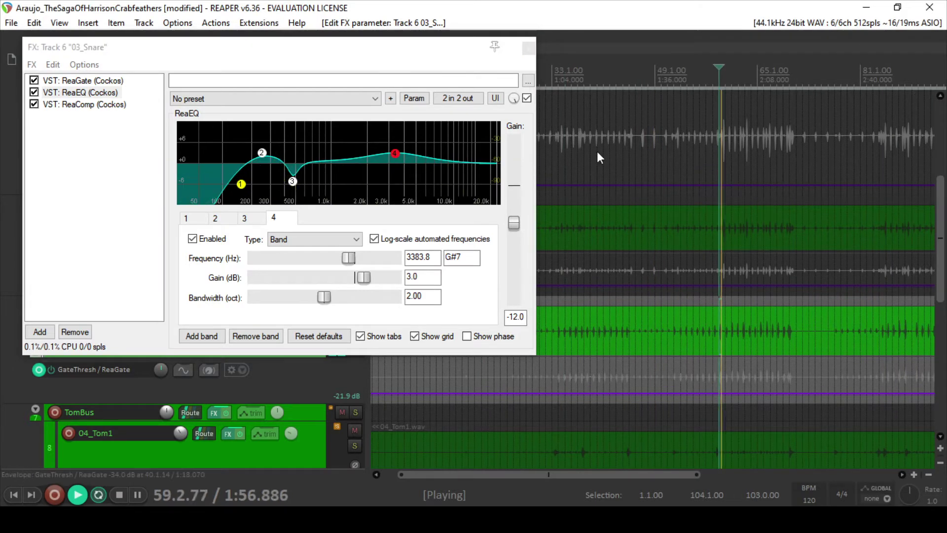
Set the snare EQ's band 4 to 3048.0 Hz at +3.2 dB and its ReaComp to ratio 3.41:1, threshold -15.2 dB with auto make-up
{"action": "left_click_drag", "start_coordinate": [394, 153], "coordinate": [385, 162]}
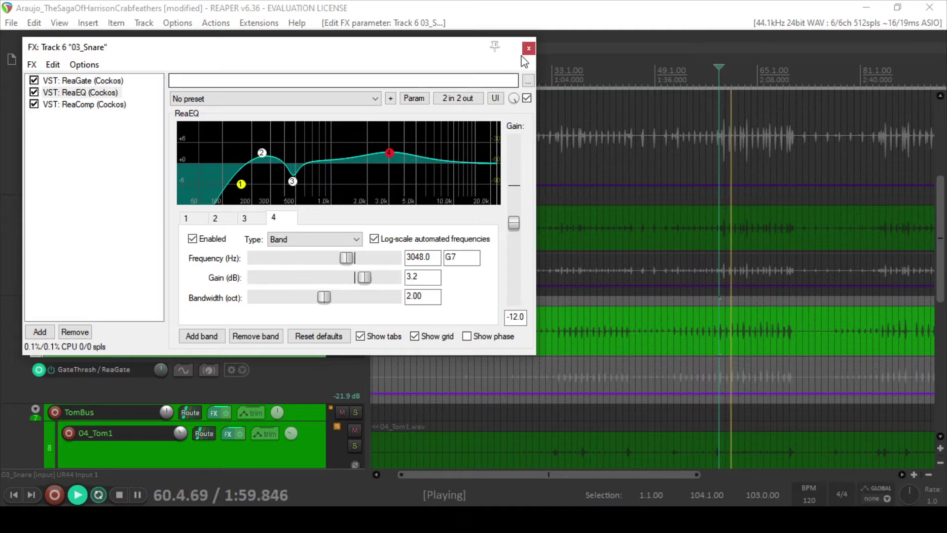
{"action": "left_click", "coordinate": [71, 104]}
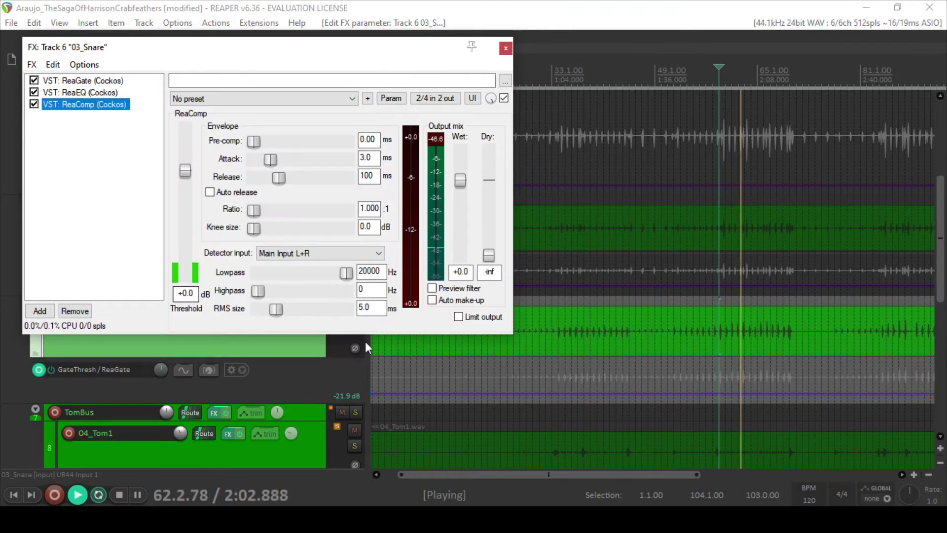
{"action": "left_click", "coordinate": [432, 300]}
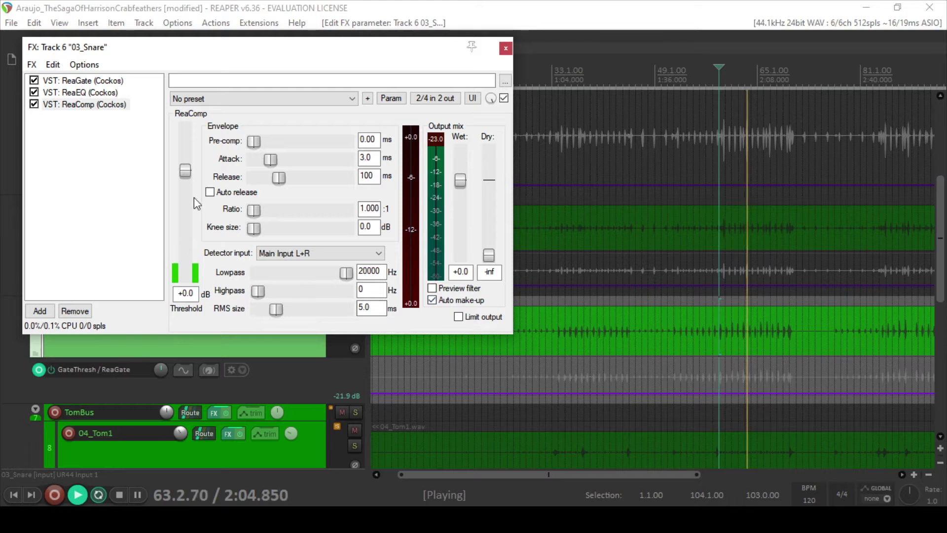
{"action": "left_click_drag", "start_coordinate": [254, 209], "coordinate": [291, 212]}
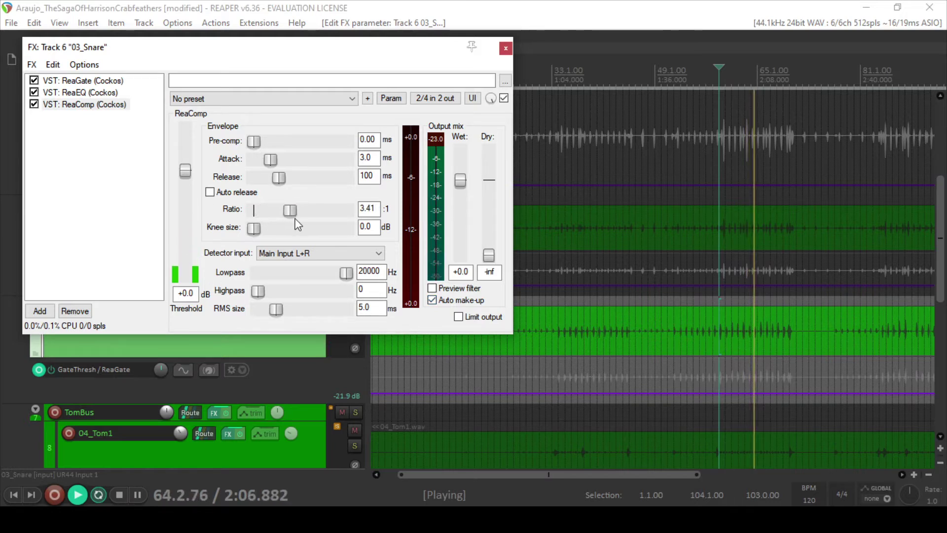
{"action": "left_click_drag", "start_coordinate": [185, 170], "coordinate": [196, 193]}
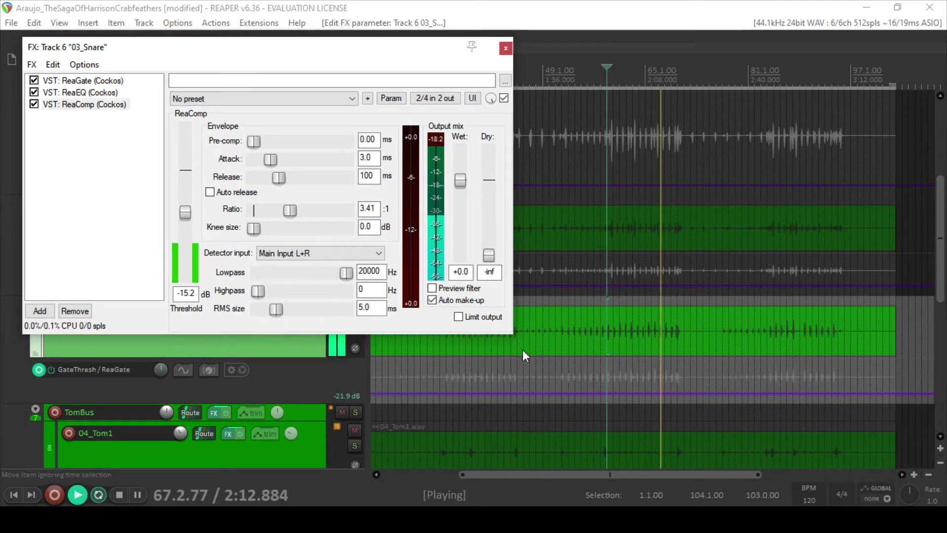
Play from about bar 47, close the snare's effects window and unsolo the 03_Snare track
{"action": "left_click", "coordinate": [537, 85]}
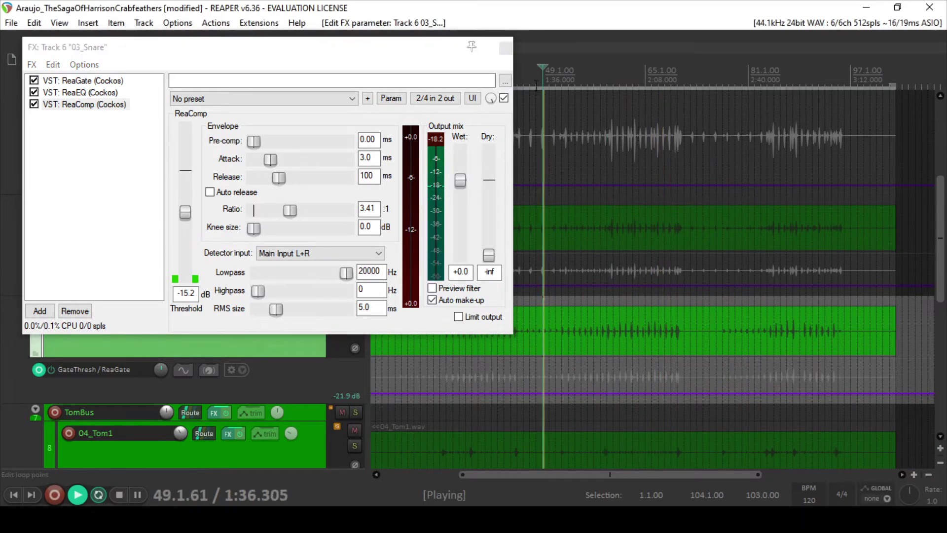
{"action": "left_click", "coordinate": [530, 79]}
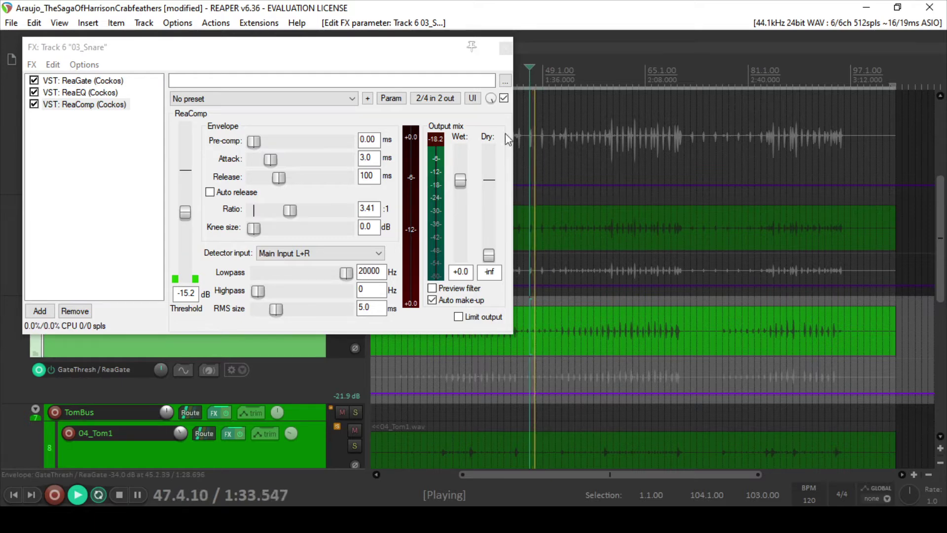
{"action": "left_click", "coordinate": [505, 48]}
{"action": "scroll", "coordinate": [558, 283], "scroll_direction": "up", "scroll_amount": 4}
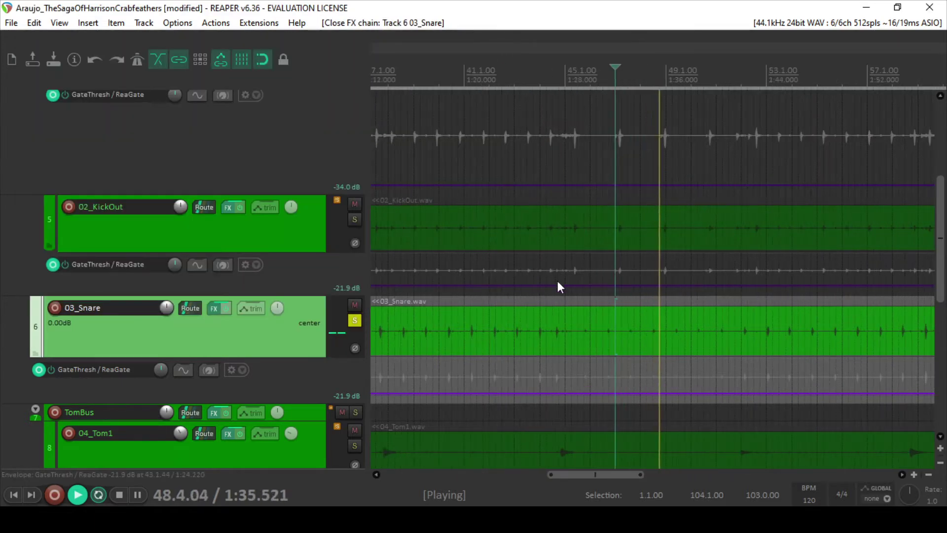
{"action": "left_click", "coordinate": [352, 319]}
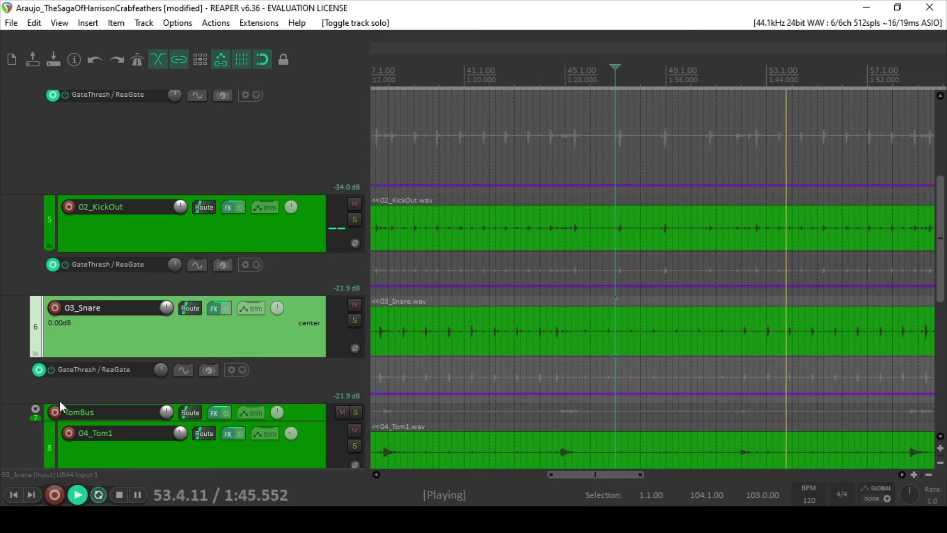
Open the mixer and add a receive from 03_Snare to the Reverb1 track
{"action": "key", "text": "ctrl+m"}
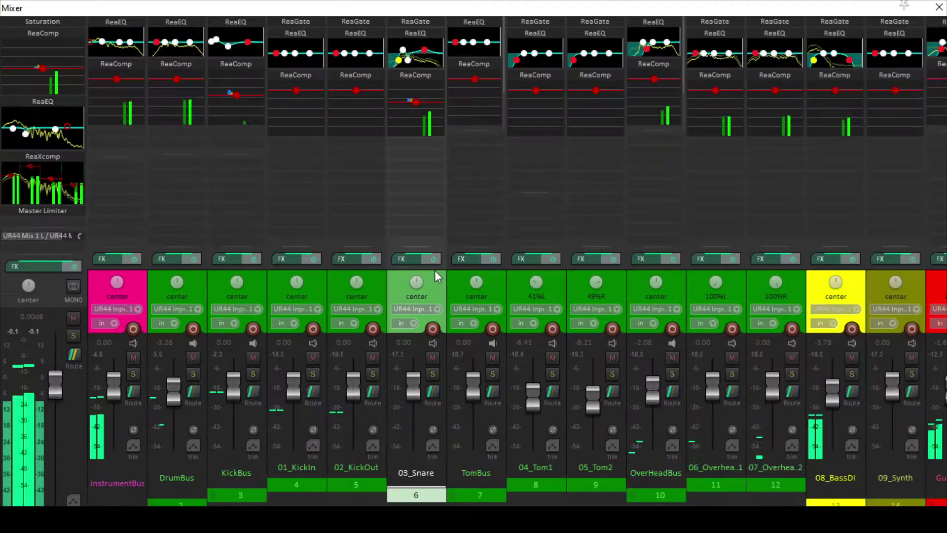
{"action": "scroll", "coordinate": [832, 286], "scroll_direction": "right", "scroll_amount": 9}
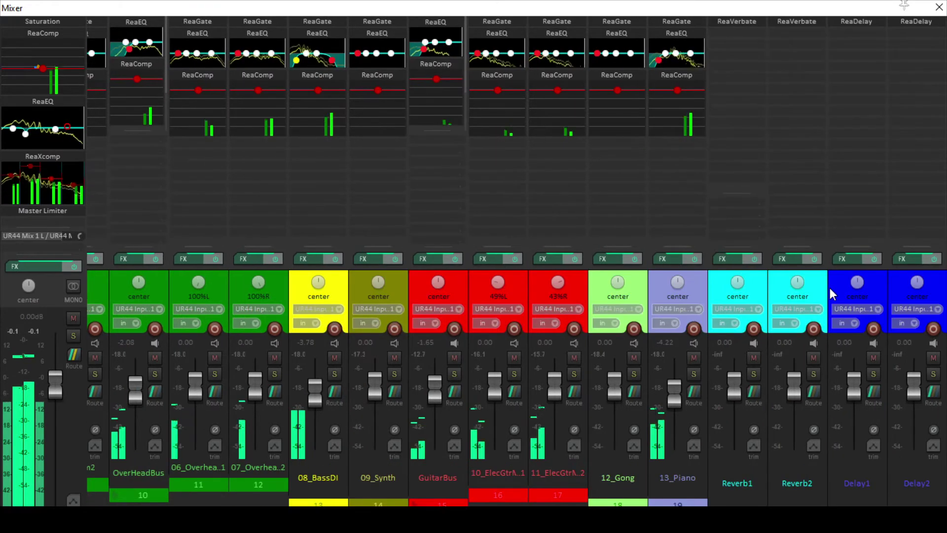
{"action": "left_click", "coordinate": [736, 211]}
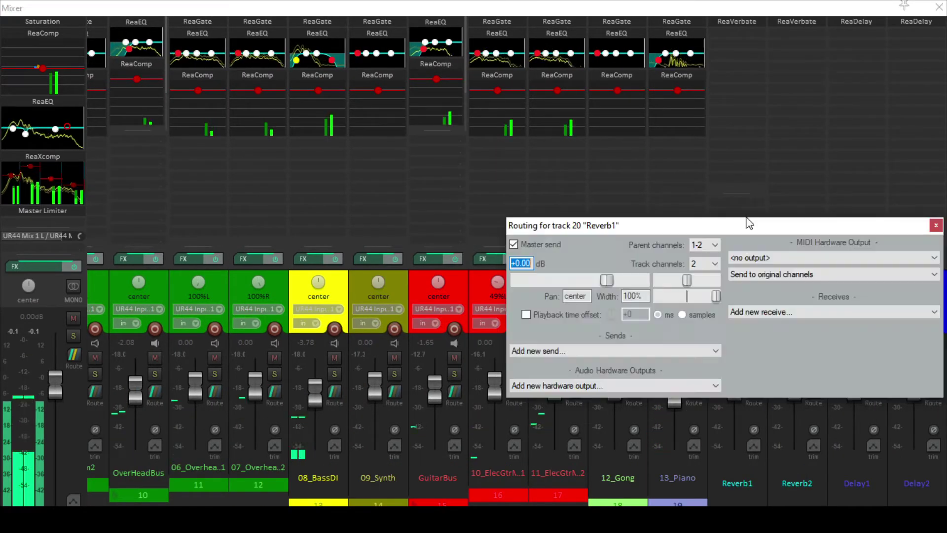
{"action": "left_click", "coordinate": [794, 314]}
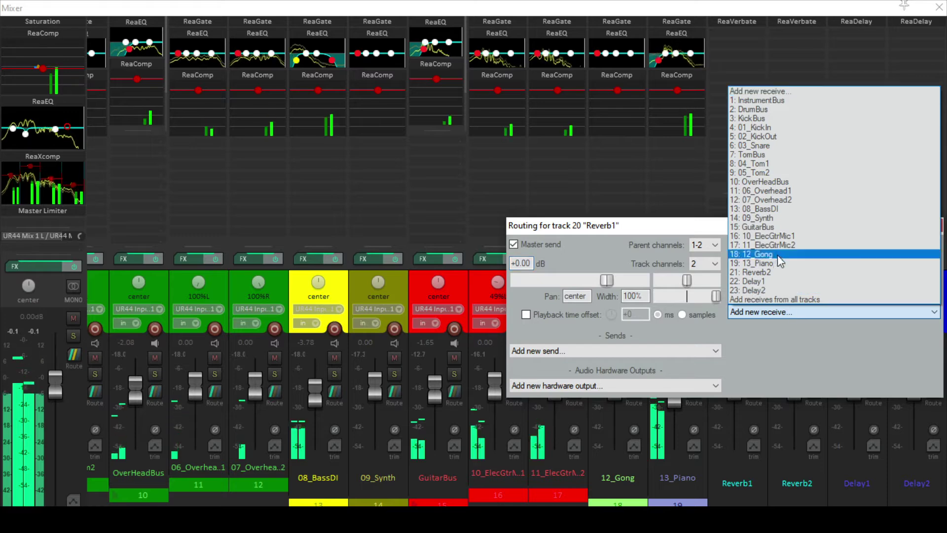
{"action": "left_click", "coordinate": [767, 145]}
{"action": "left_click", "coordinate": [935, 225]}
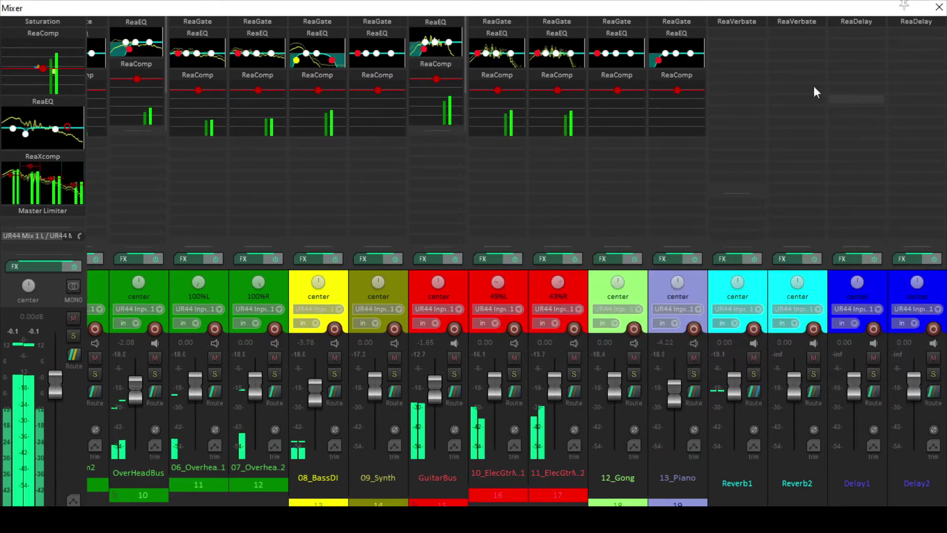
Load the "insert - Club Snare" preset in Reverb1's ReaVerbate
{"action": "left_click", "coordinate": [743, 22]}
{"action": "left_click", "coordinate": [96, 67]}
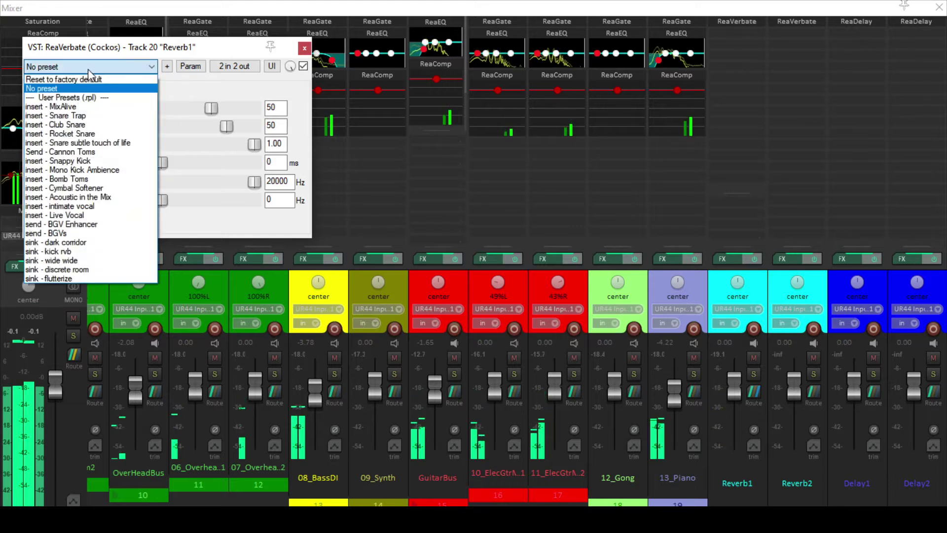
{"action": "left_click", "coordinate": [98, 126]}
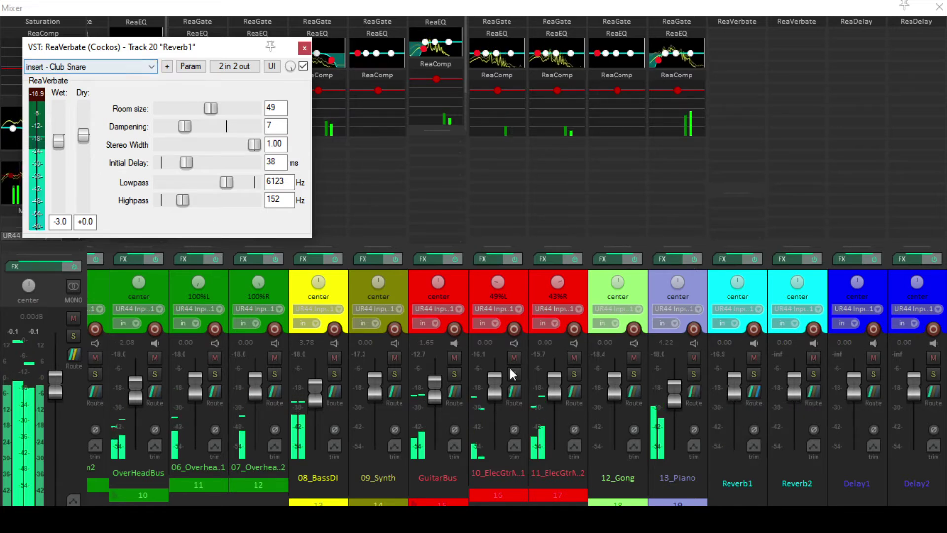
Solo Reverb1, lower its volume to -9.14 dB and solo the DrumBus with it
{"action": "left_click", "coordinate": [753, 373]}
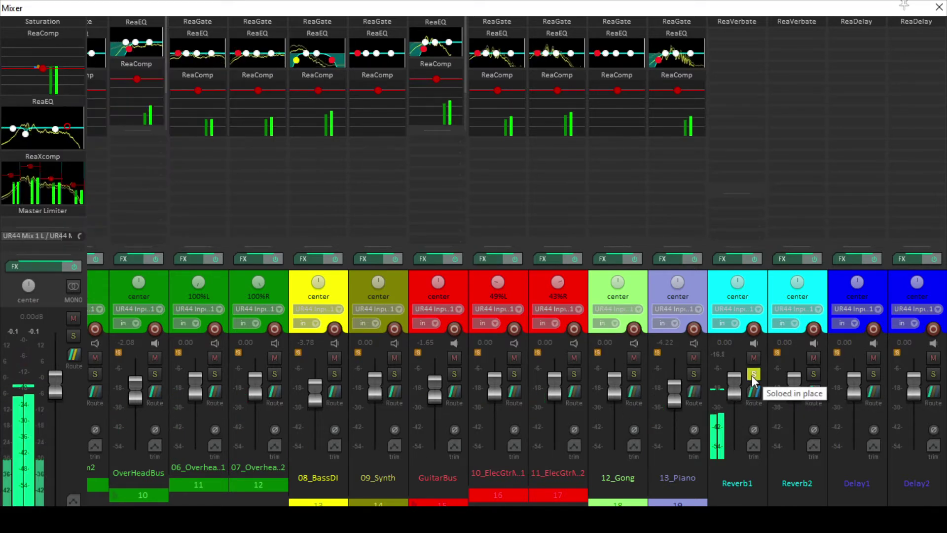
{"action": "left_click_drag", "start_coordinate": [736, 390], "coordinate": [730, 414]}
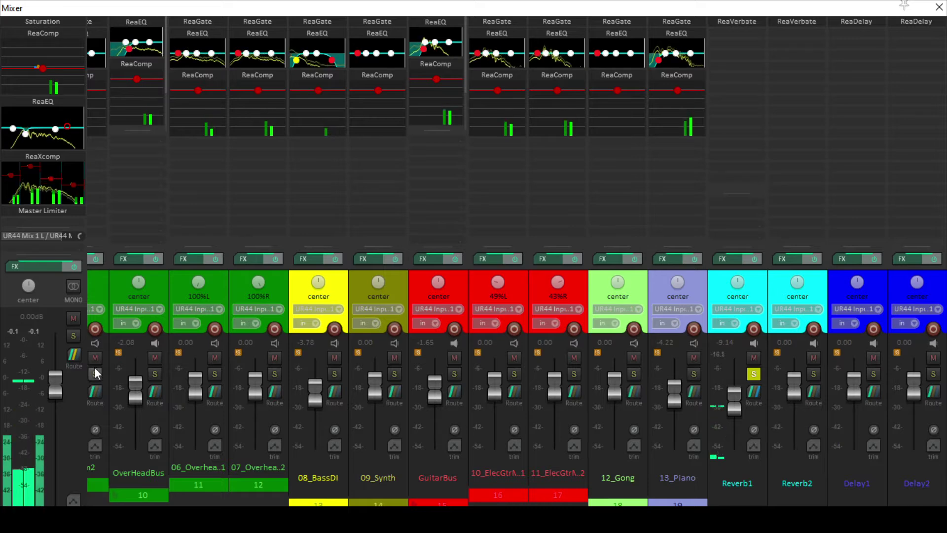
{"action": "scroll", "coordinate": [184, 350], "scroll_direction": "left", "scroll_amount": 5}
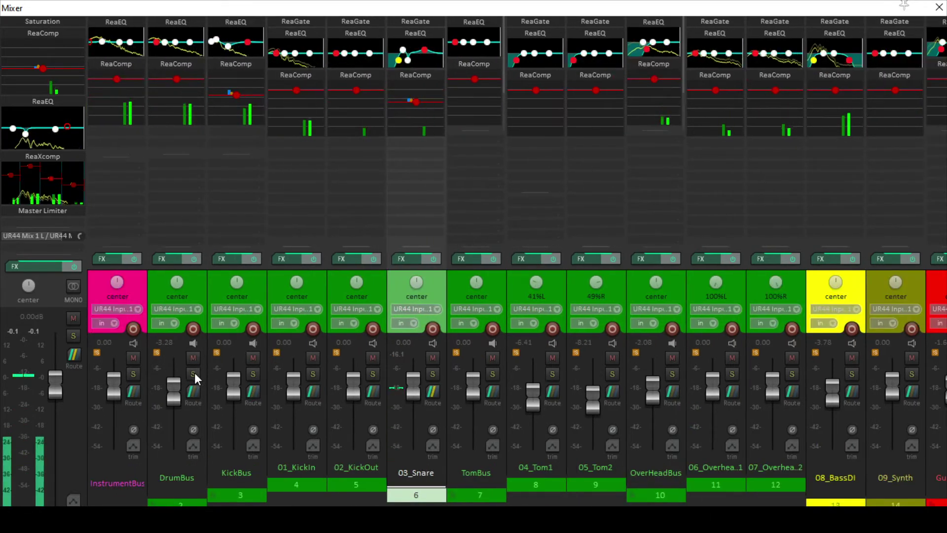
{"action": "left_click", "coordinate": [194, 373]}
Switch Reverb1's ReaVerbate to the "insert - Rocket Snare" preset, listen to it and turn the solo off
{"action": "scroll", "coordinate": [685, 282], "scroll_direction": "right", "scroll_amount": 8}
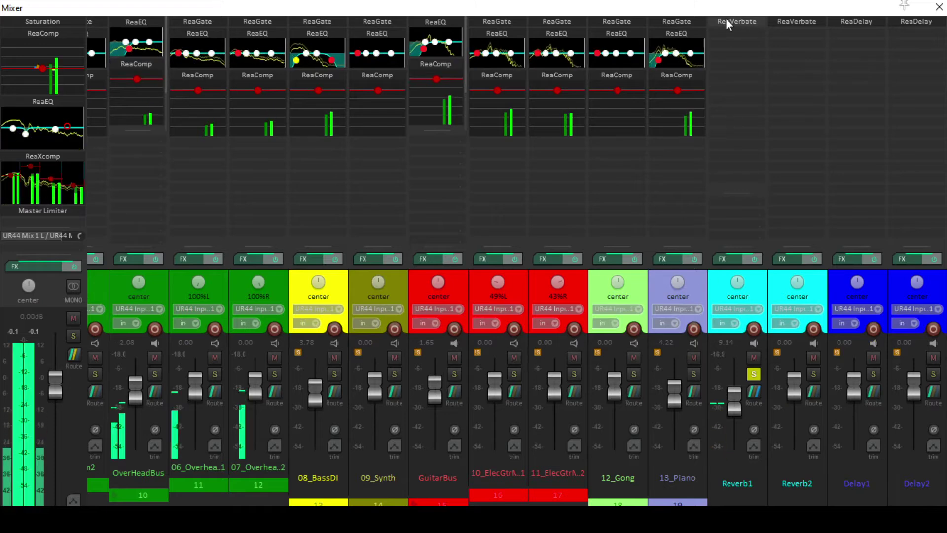
{"action": "left_click", "coordinate": [725, 23]}
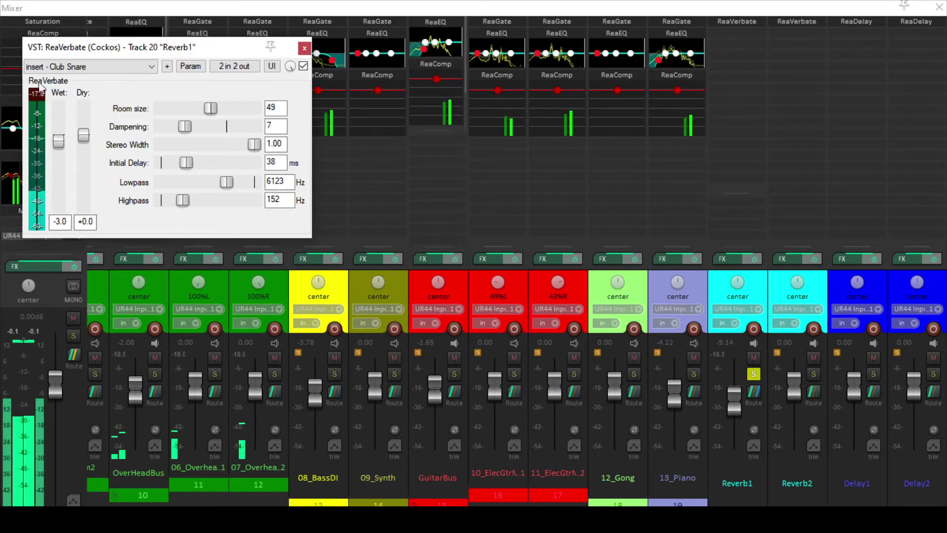
{"action": "left_click", "coordinate": [86, 69]}
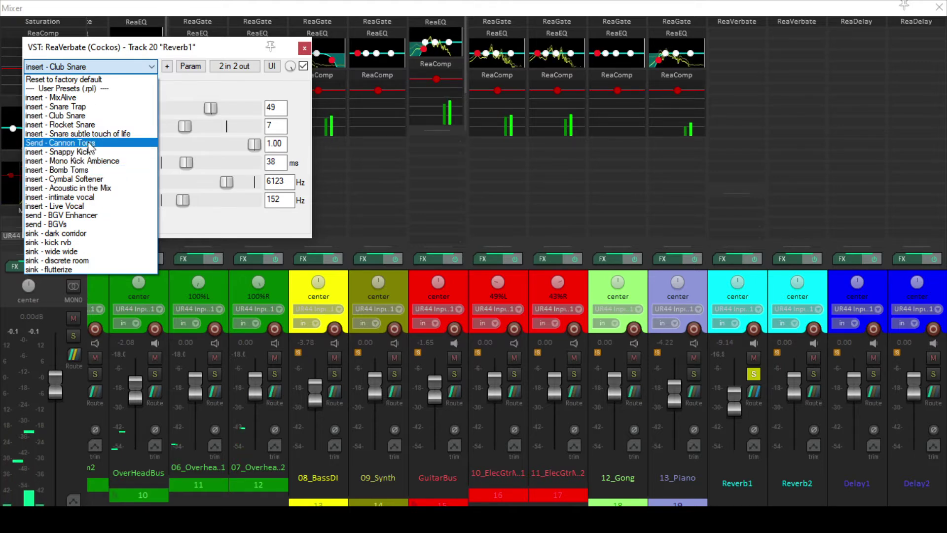
{"action": "left_click", "coordinate": [84, 124]}
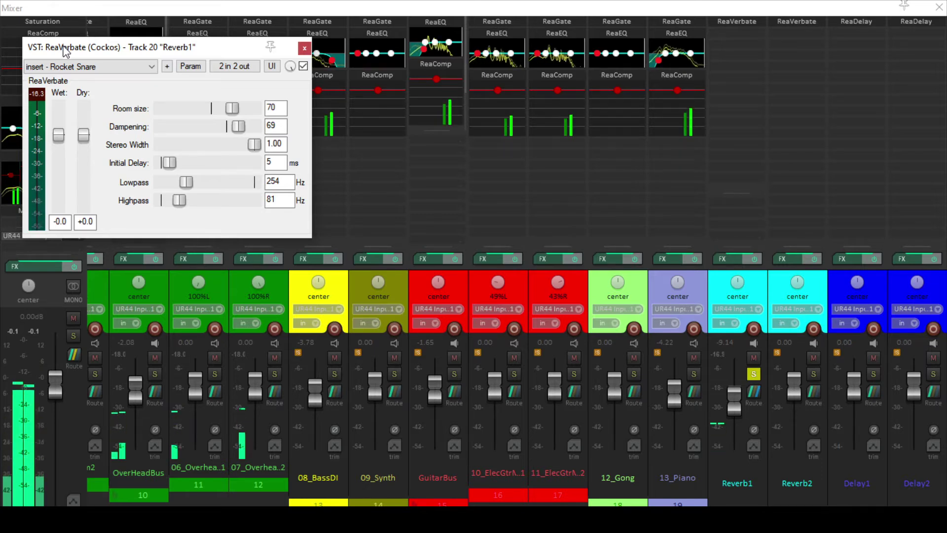
{"action": "left_click", "coordinate": [754, 374]}
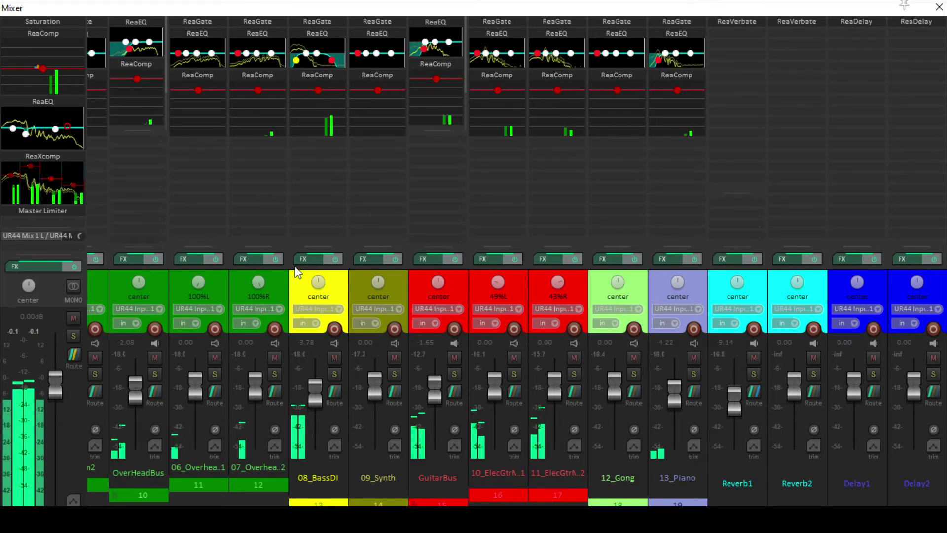
Set the attack of the KickBus ReaComp to 42.6 ms and close the compressor
{"action": "scroll", "coordinate": [303, 292], "scroll_direction": "left", "scroll_amount": 8}
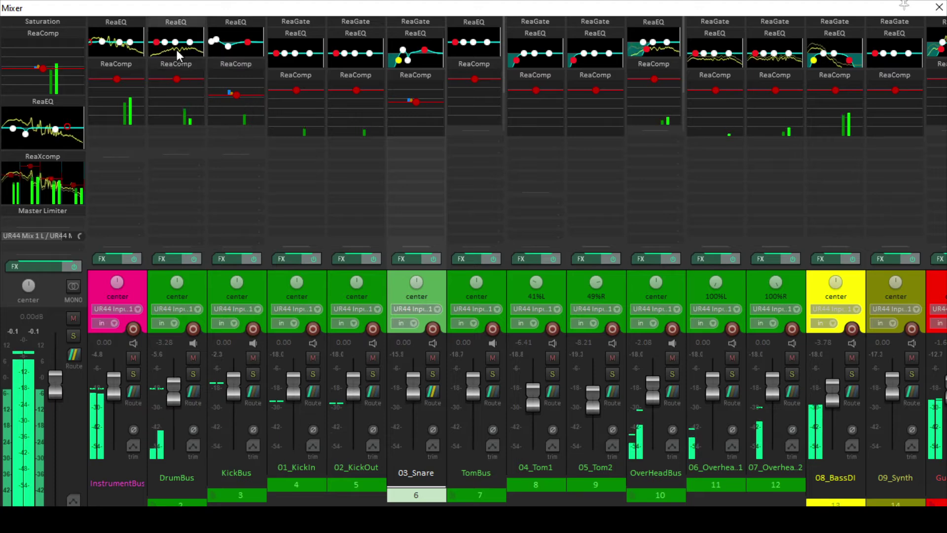
{"action": "left_click", "coordinate": [241, 63]}
{"action": "left_click_drag", "start_coordinate": [157, 150], "coordinate": [172, 159]}
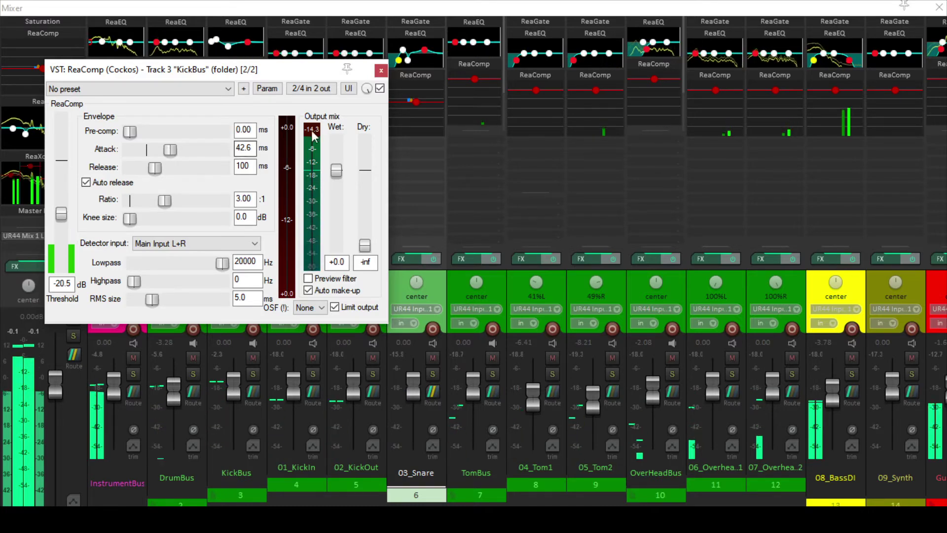
{"action": "left_click", "coordinate": [381, 72]}
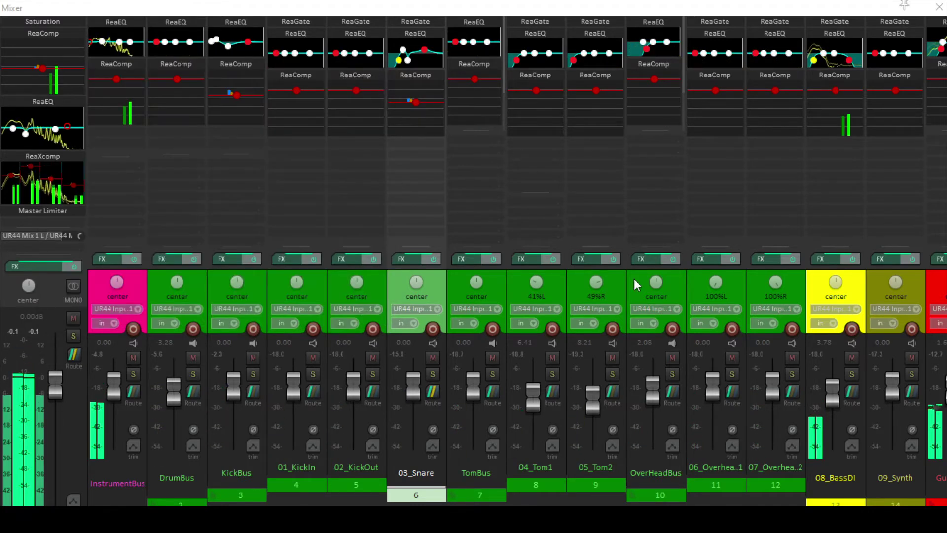
Play the song from about bar 28 in the arrangement and close Reverb1's ReaVerbate window
{"action": "scroll", "coordinate": [858, 292], "scroll_direction": "right", "scroll_amount": 6}
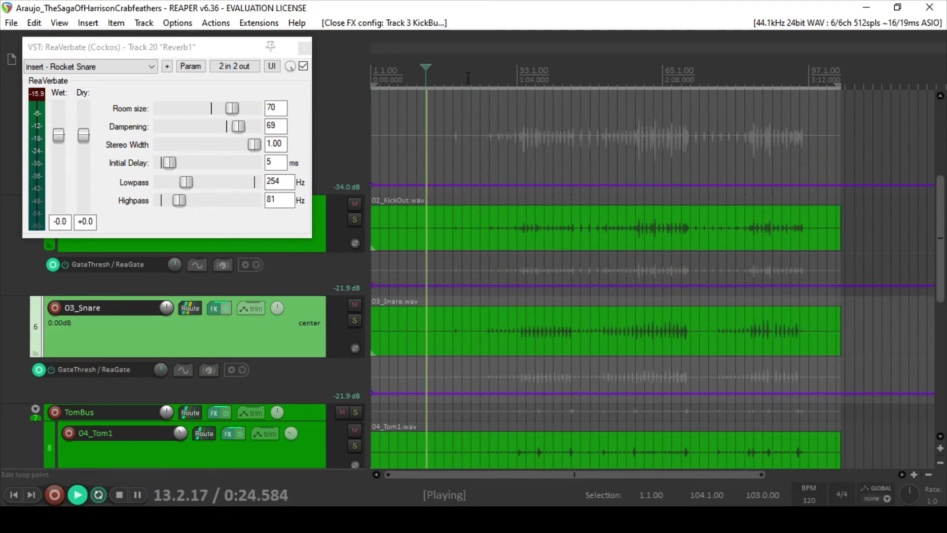
{"action": "left_click", "coordinate": [496, 80]}
{"action": "left_click", "coordinate": [304, 49]}
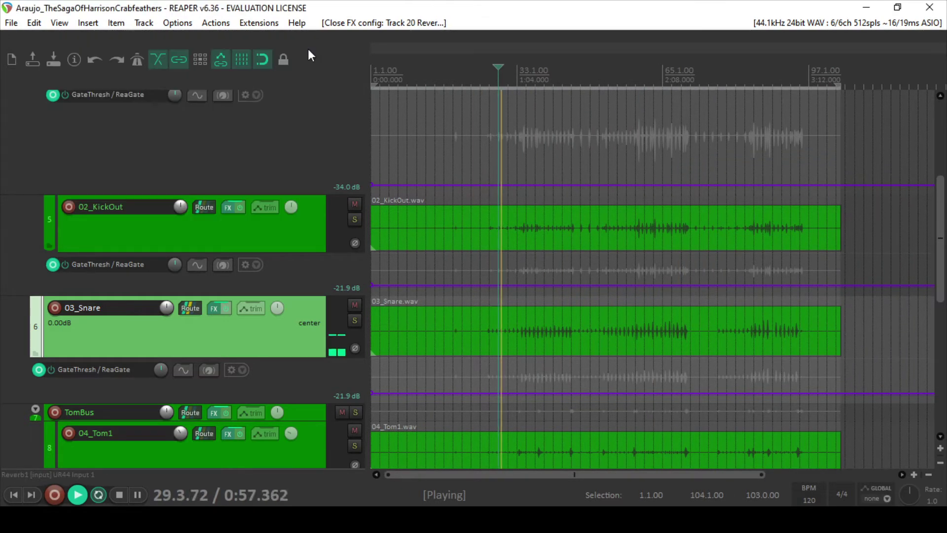
Reopen the mixer and reset the Reverb1 track's volume to 0.00 dB
{"action": "key", "text": "ctrl+m"}
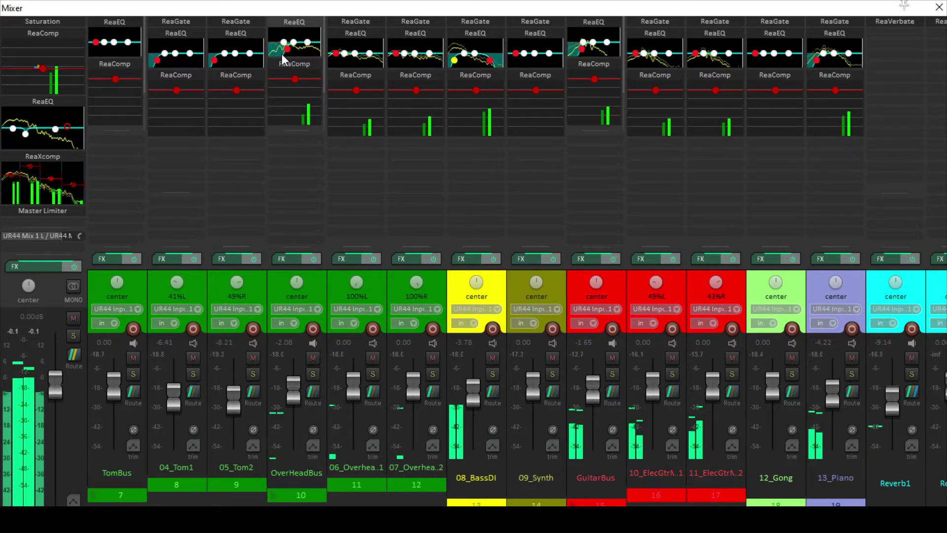
{"action": "left_click", "coordinate": [197, 291]}
{"action": "scroll", "coordinate": [197, 280], "scroll_direction": "left", "scroll_amount": 5}
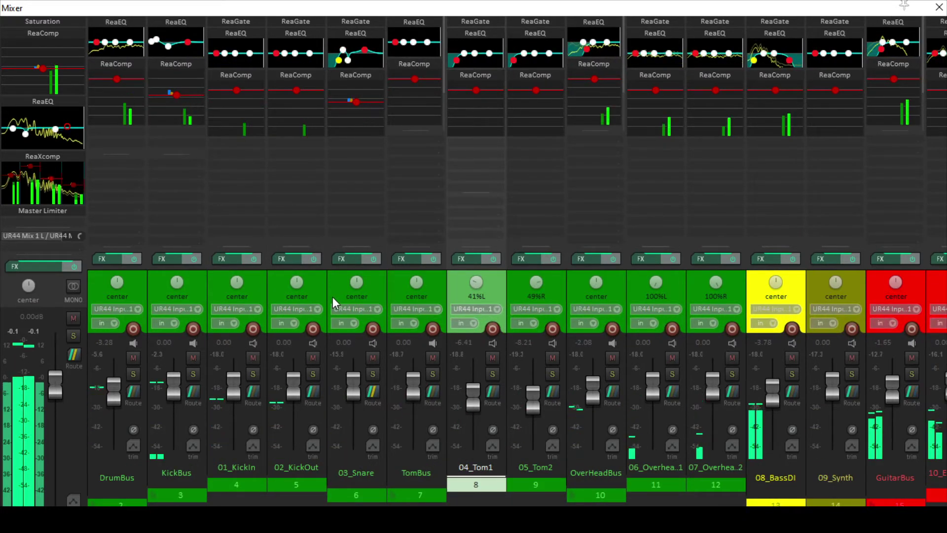
{"action": "scroll", "coordinate": [748, 357], "scroll_direction": "right", "scroll_amount": 1}
{"action": "scroll", "coordinate": [749, 357], "scroll_direction": "right", "scroll_amount": 7}
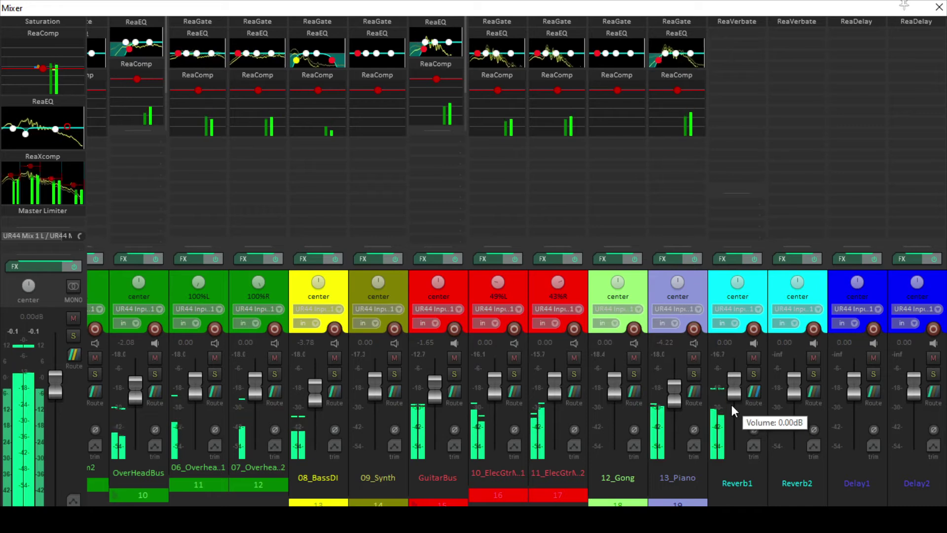
Load the "insert - Snare Trap" preset in Reverb1's ReaVerbate
{"action": "left_click", "coordinate": [743, 24]}
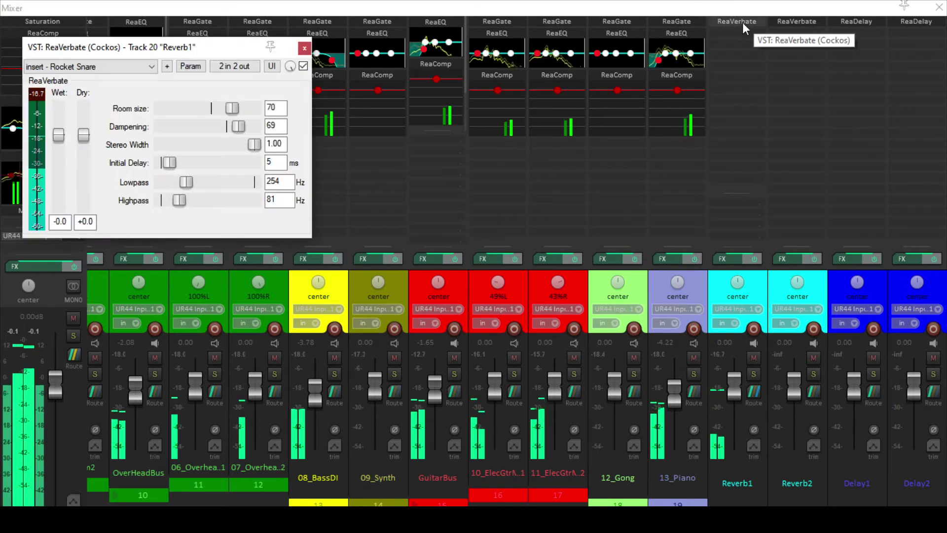
{"action": "left_click", "coordinate": [106, 66]}
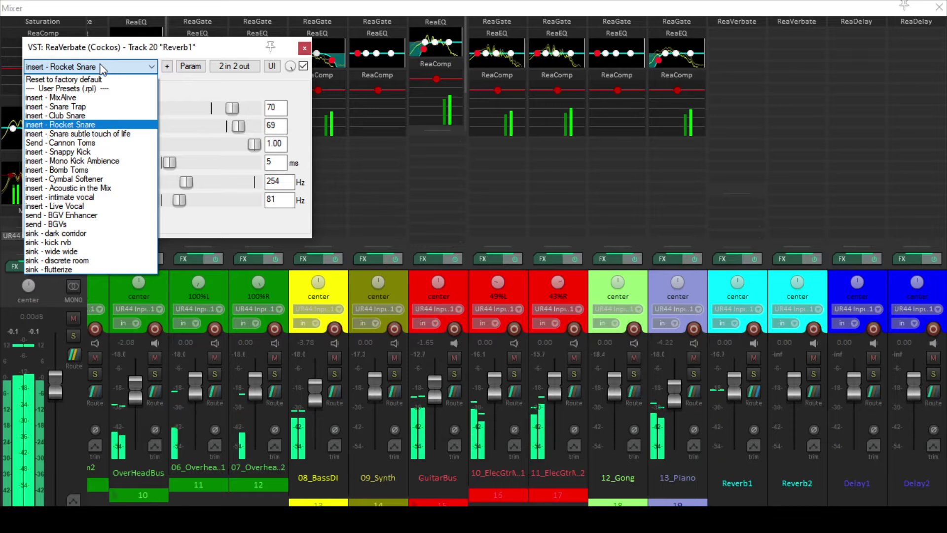
{"action": "left_click", "coordinate": [76, 106]}
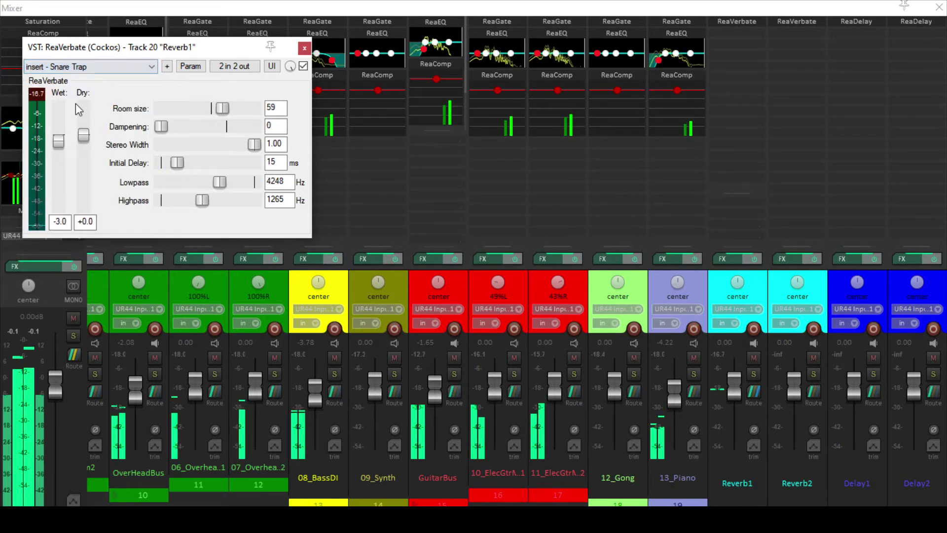
Load the "insert - Club Snare" preset in Reverb1's ReaVerbate, with the room size at 57
{"action": "left_click", "coordinate": [74, 70]}
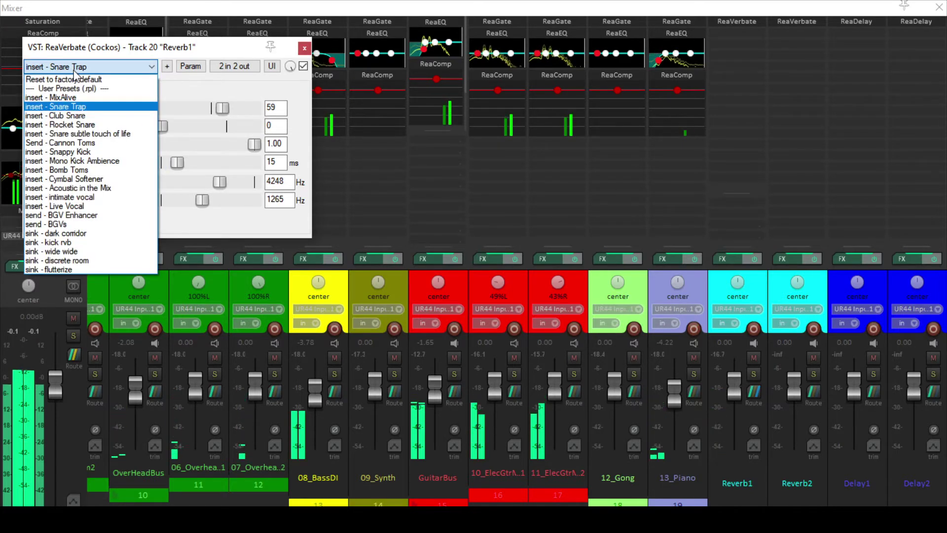
{"action": "left_click", "coordinate": [74, 116]}
{"action": "left_click_drag", "start_coordinate": [211, 108], "coordinate": [221, 105]}
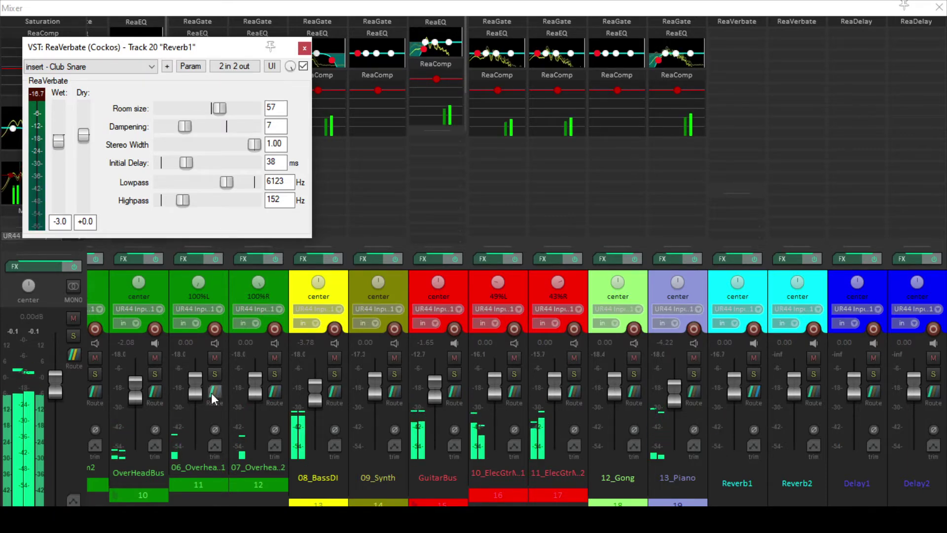
Lower the Reverb1 track's volume to -4.57 dB in the mixer
{"action": "scroll", "coordinate": [203, 387], "scroll_direction": "left", "scroll_amount": 10}
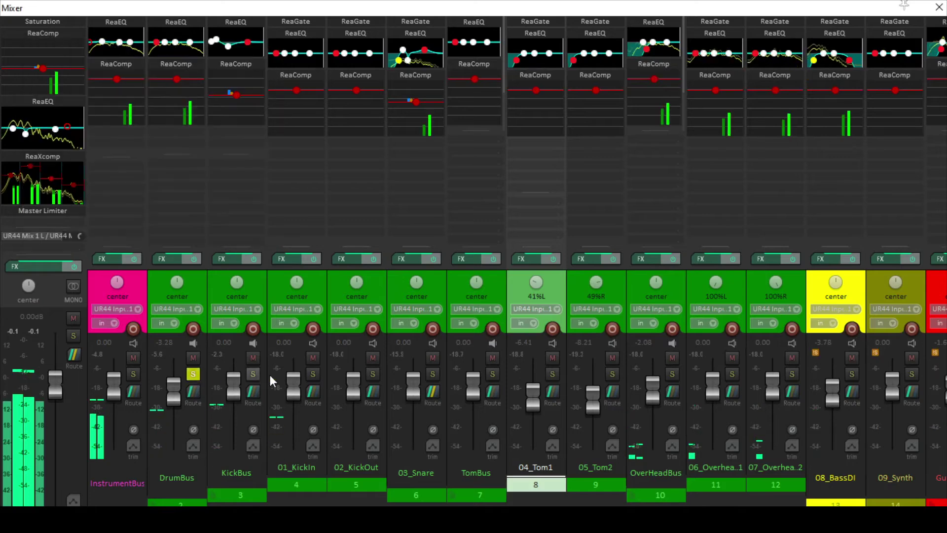
{"action": "scroll", "coordinate": [592, 348], "scroll_direction": "right", "scroll_amount": 9}
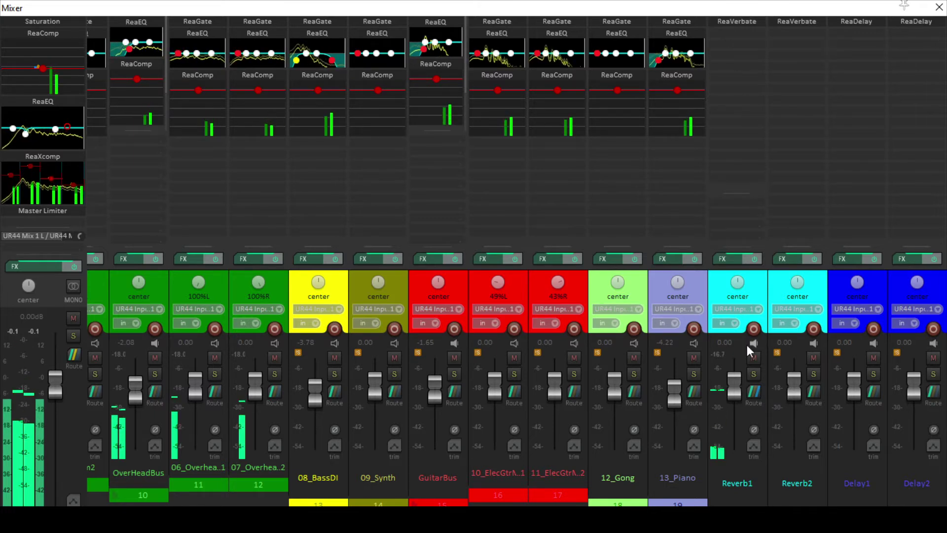
{"action": "left_click_drag", "start_coordinate": [742, 386], "coordinate": [740, 392]}
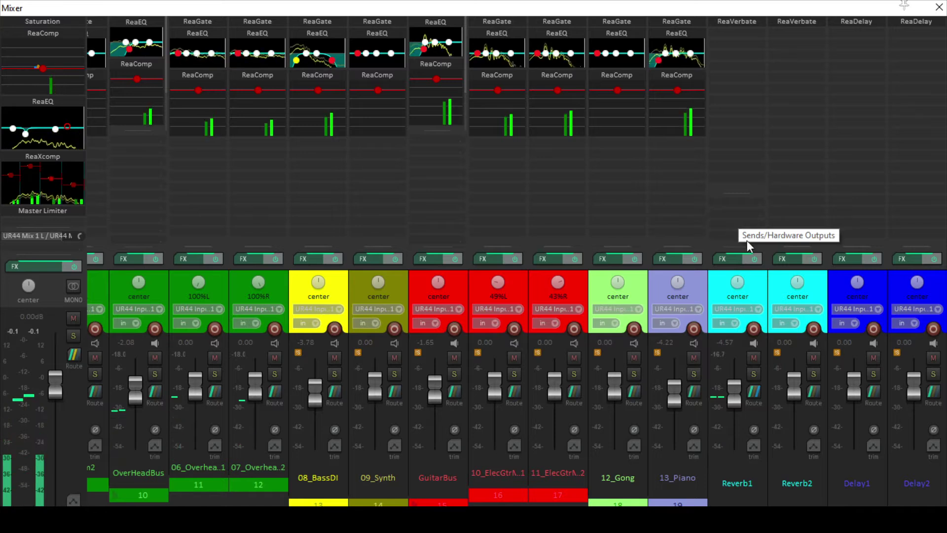
Set Reverb1's ReaVerbate dampening to 6 and room size to 74, and reset the track's volume to 0.00 dB
{"action": "left_click", "coordinate": [744, 22]}
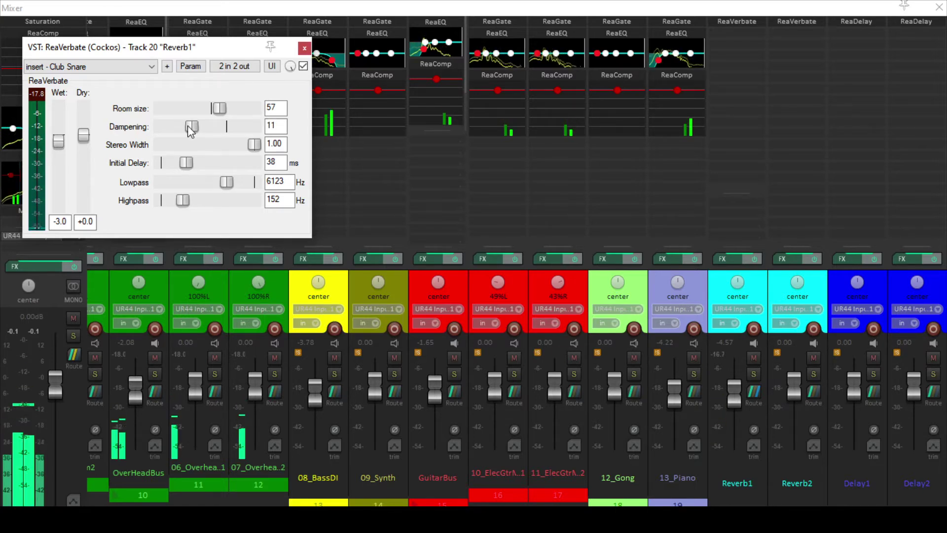
{"action": "left_click_drag", "start_coordinate": [188, 126], "coordinate": [213, 125]}
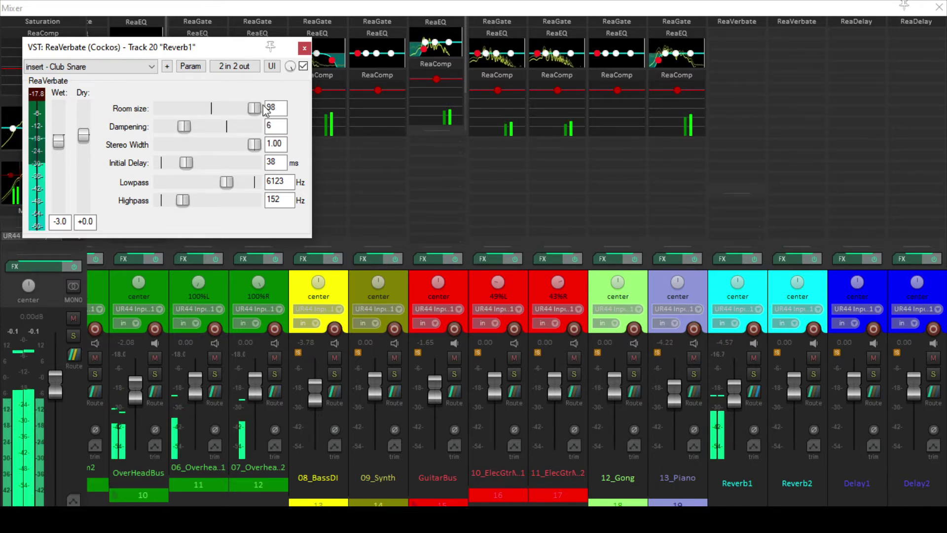
{"action": "left_click_drag", "start_coordinate": [223, 109], "coordinate": [236, 114]}
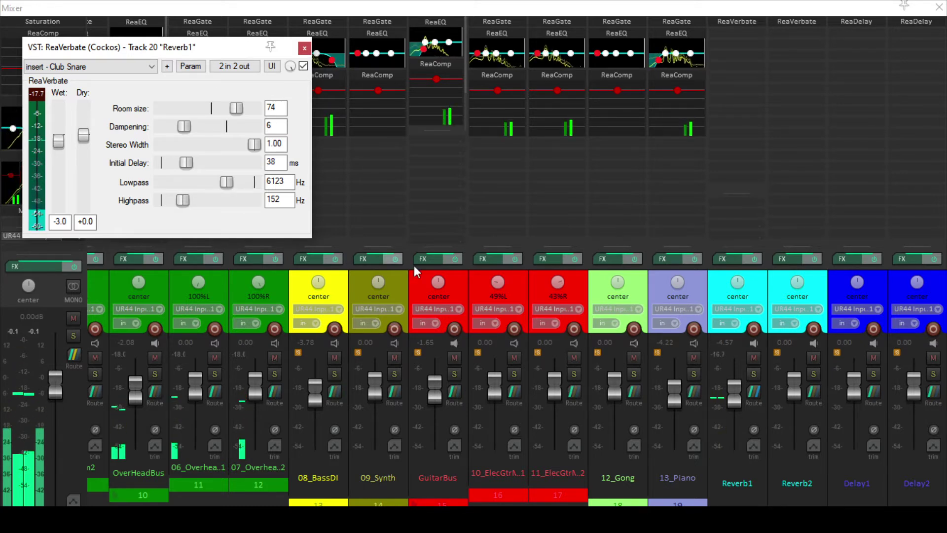
{"action": "double_click", "coordinate": [738, 395]}
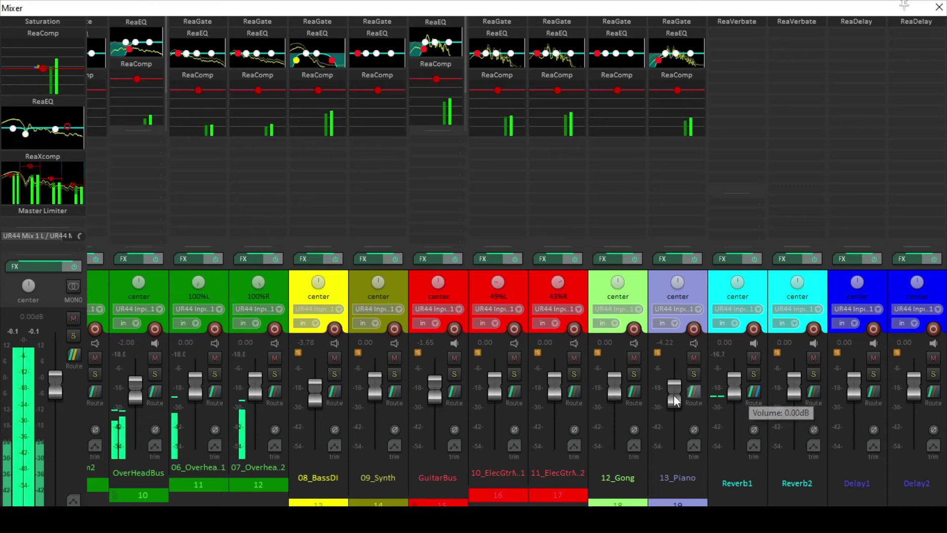
Enlarge the send area of the 03_Snare mixer strip to reveal its send to Reverb1
{"action": "scroll", "coordinate": [138, 301], "scroll_direction": "up", "scroll_amount": 8}
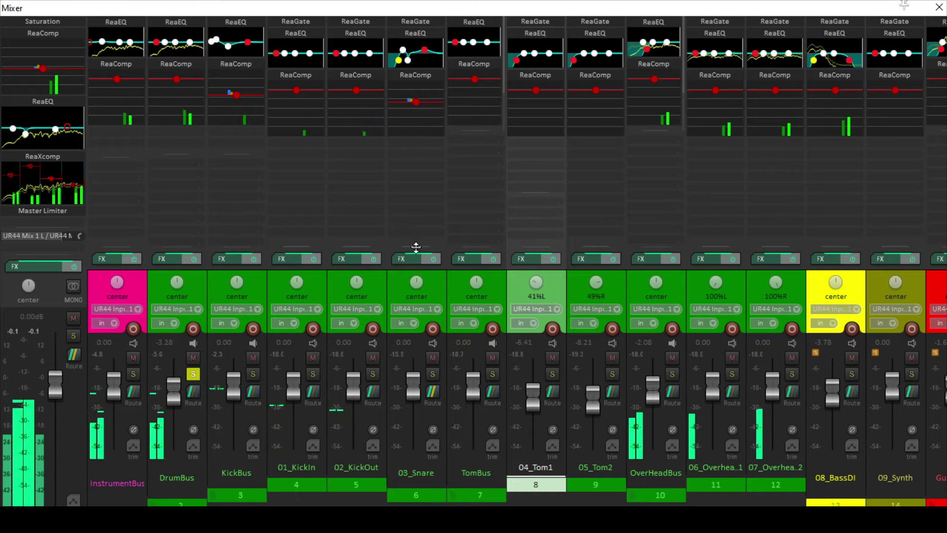
{"action": "left_click_drag", "start_coordinate": [414, 246], "coordinate": [422, 196]}
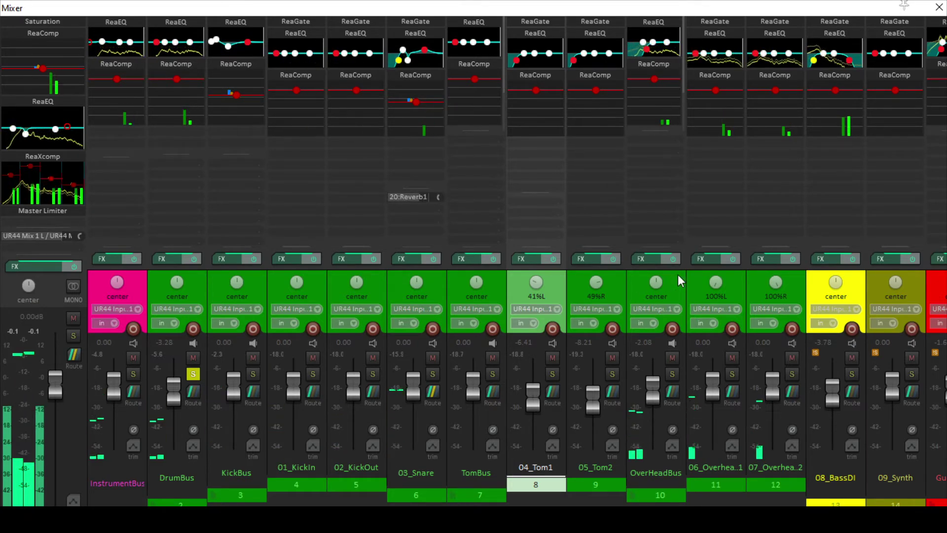
{"action": "scroll", "coordinate": [677, 272], "scroll_direction": "down", "scroll_amount": 5}
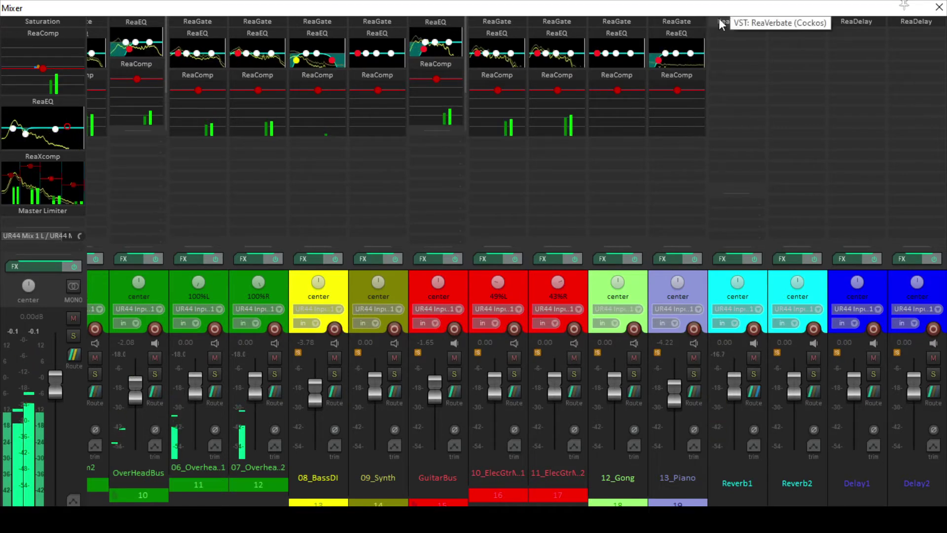
Loop playback in the arrangement over a time selection from bar 33 to bar 45
{"action": "key", "text": "ctrl+m"}
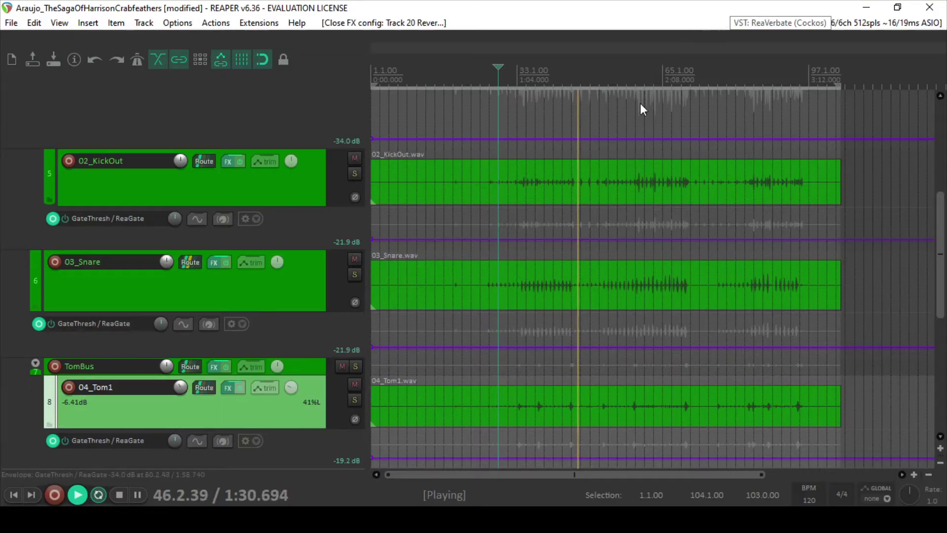
{"action": "left_click_drag", "start_coordinate": [515, 80], "coordinate": [573, 83]}
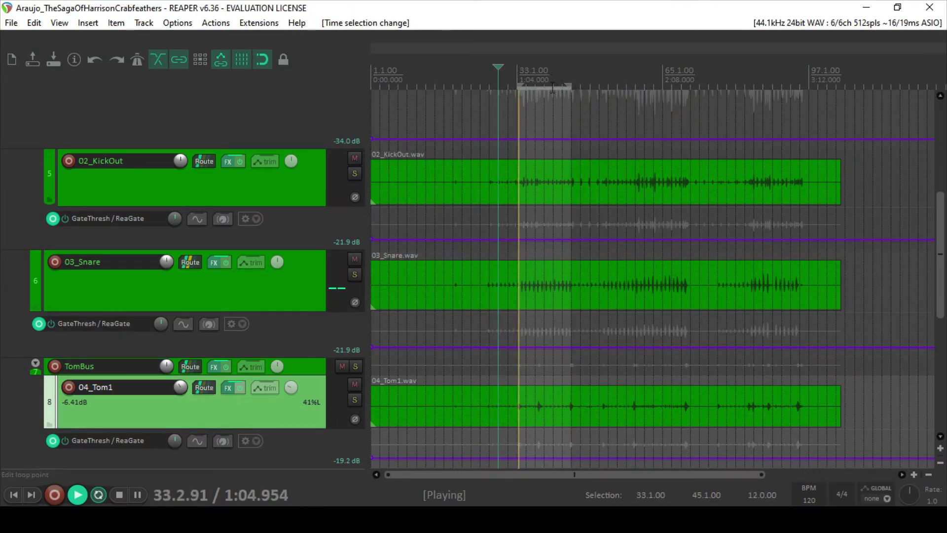
{"action": "scroll", "coordinate": [549, 118], "scroll_direction": "up", "scroll_amount": 5}
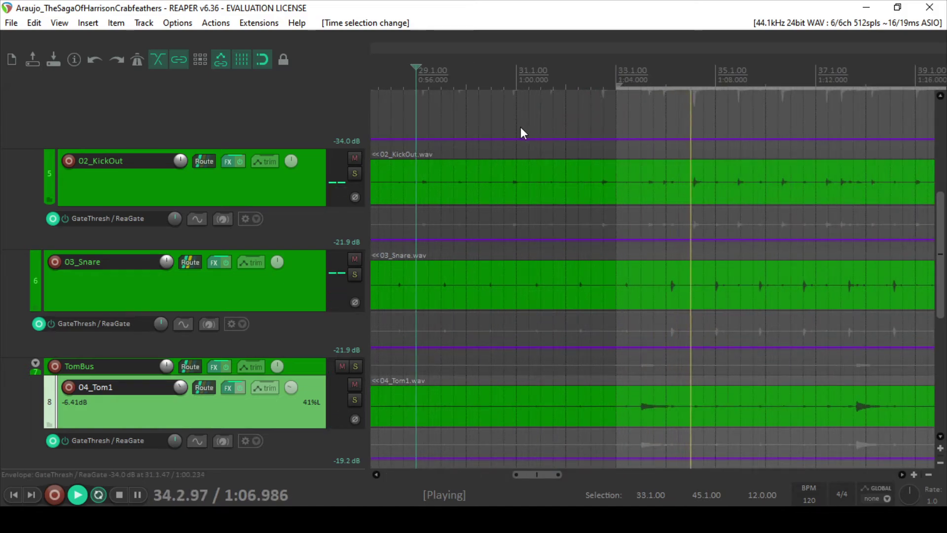
Reset Reverb1's ReaVerbate lowpass to 20000 Hz and highpass to 0 Hz, and set dry to -inf and wet to +0.0 dB
{"action": "key", "text": "ctrl+m"}
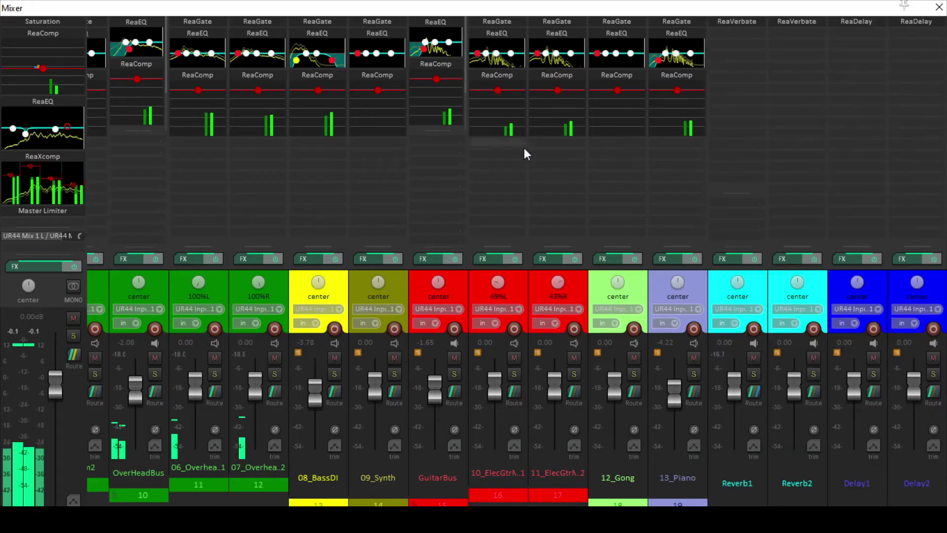
{"action": "left_click", "coordinate": [724, 24]}
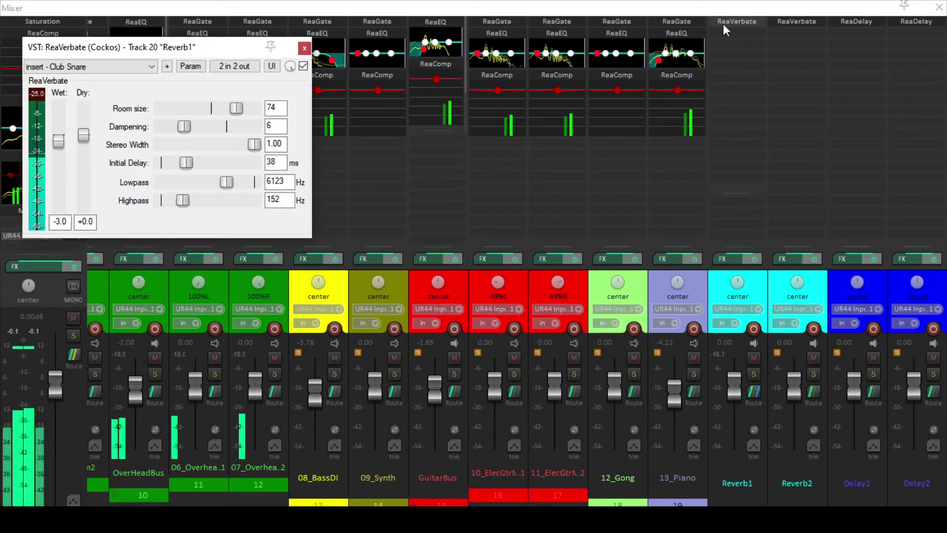
{"action": "double_click", "coordinate": [229, 183]}
{"action": "double_click", "coordinate": [188, 201]}
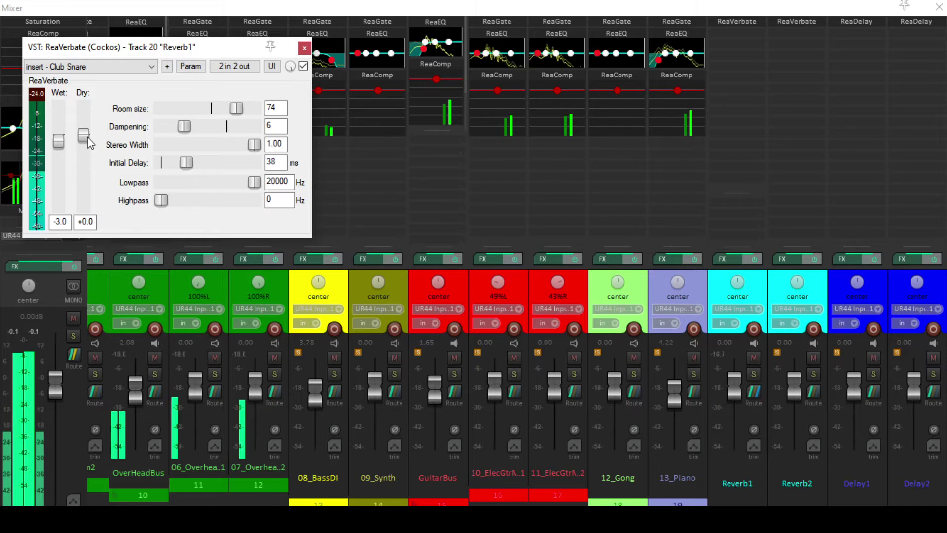
{"action": "left_click_drag", "start_coordinate": [83, 135], "coordinate": [99, 286]}
{"action": "left_click_drag", "start_coordinate": [57, 151], "coordinate": [58, 148]}
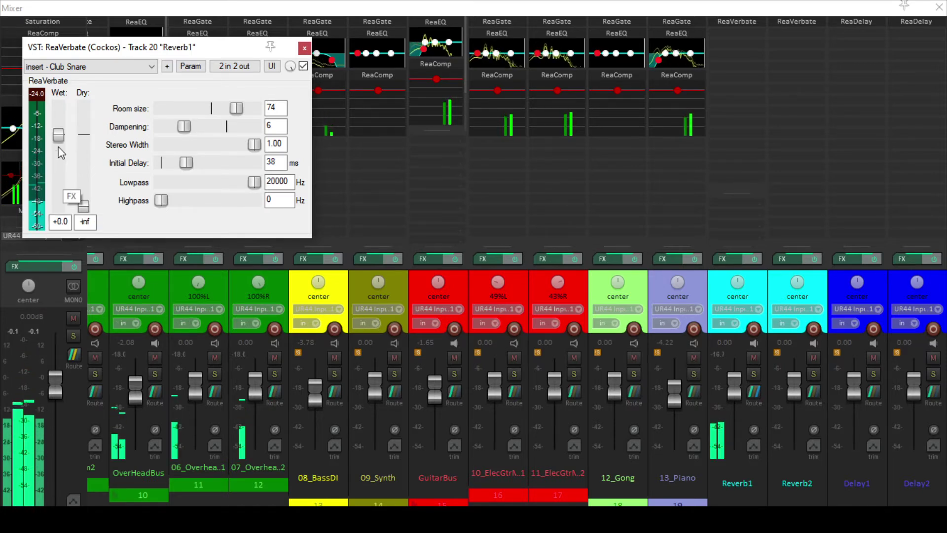
{"action": "key", "text": "Escape"}
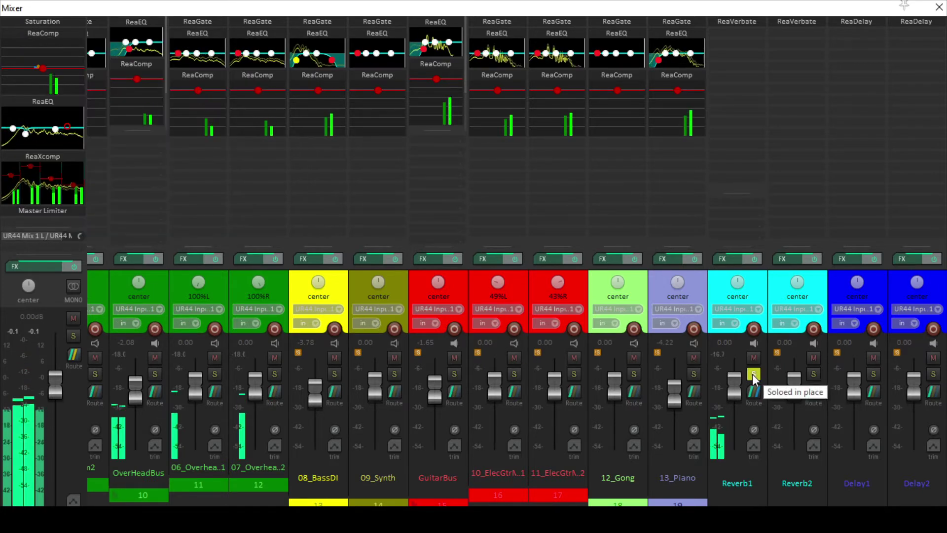
Set Reverb1's ReaVerbate room size to 81, dampening to 1 and stereo width to -0.94
{"action": "left_click", "coordinate": [733, 23]}
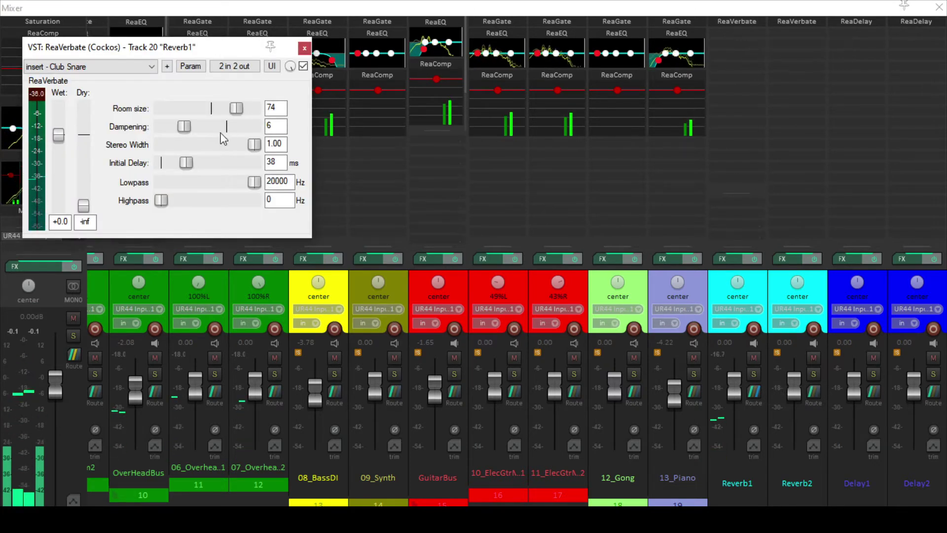
{"action": "left_click_drag", "start_coordinate": [237, 109], "coordinate": [272, 113]}
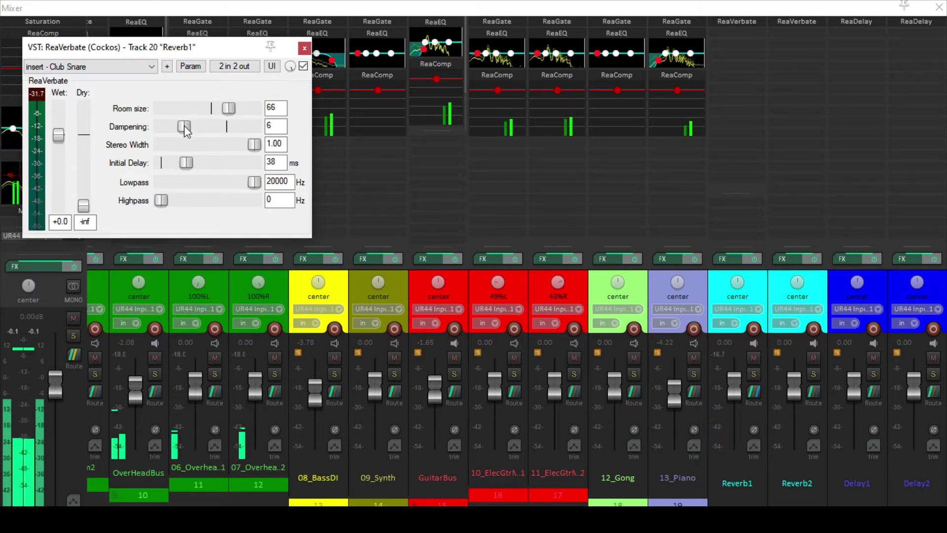
{"action": "left_click_drag", "start_coordinate": [185, 126], "coordinate": [294, 126]}
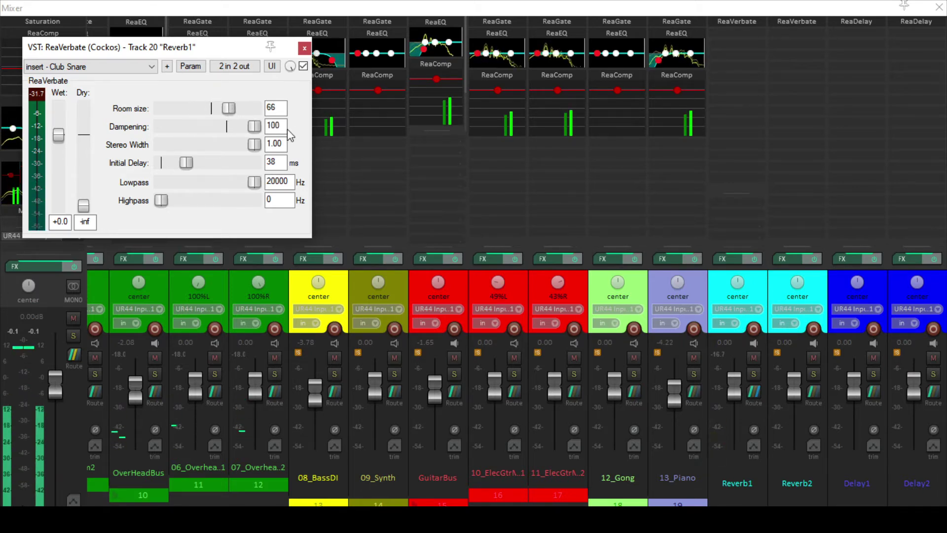
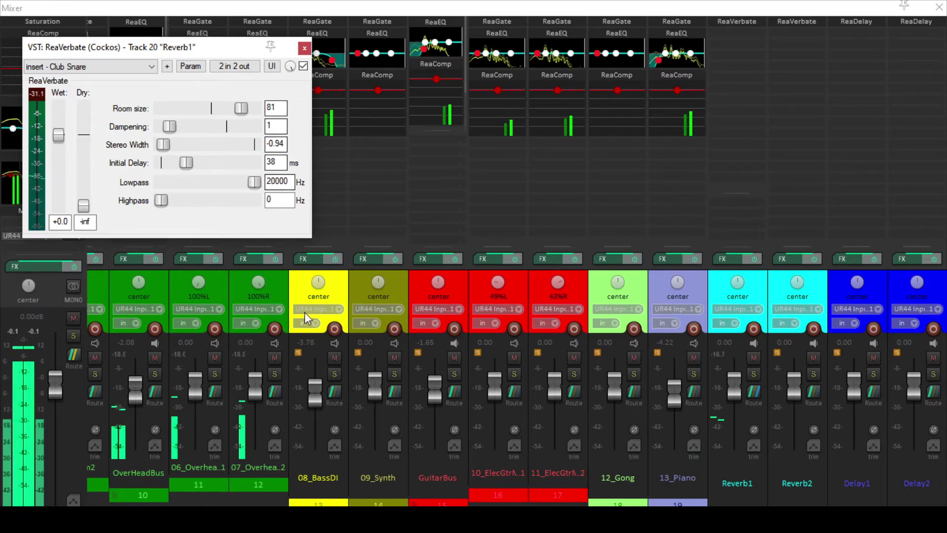
Set the level of the 03_Snare track's send to Reverb1 to about -10.9 dB
{"action": "scroll", "coordinate": [344, 275], "scroll_direction": "up", "scroll_amount": 9}
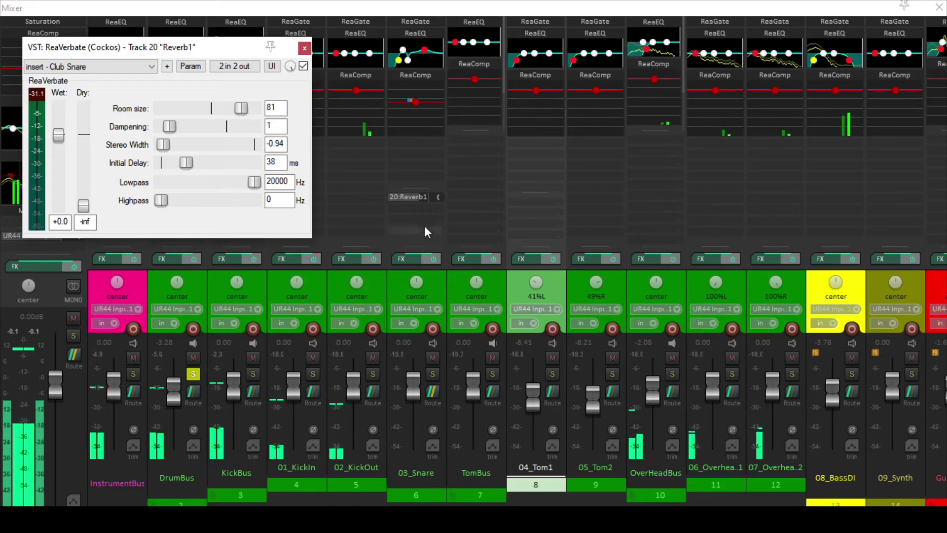
{"action": "left_click", "coordinate": [437, 198]}
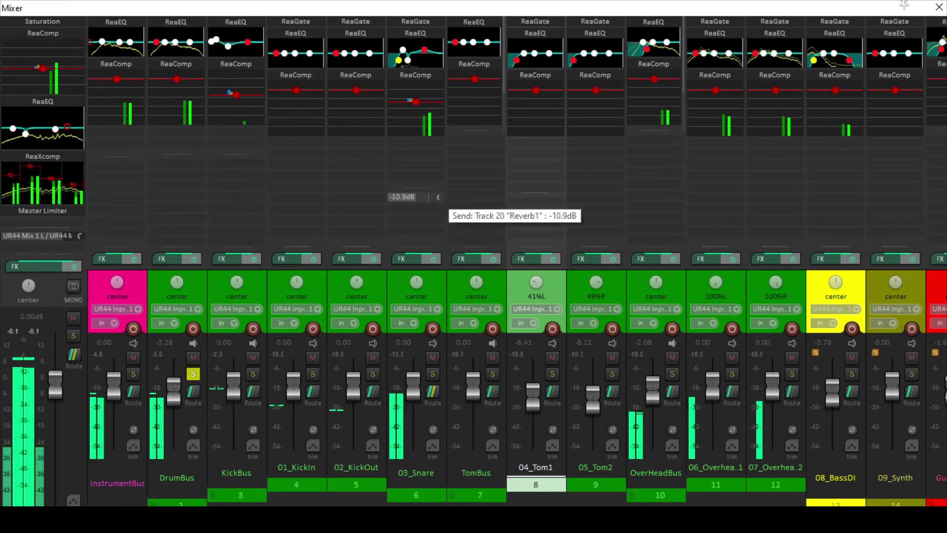
{"action": "left_click_drag", "start_coordinate": [437, 197], "coordinate": [437, 199]}
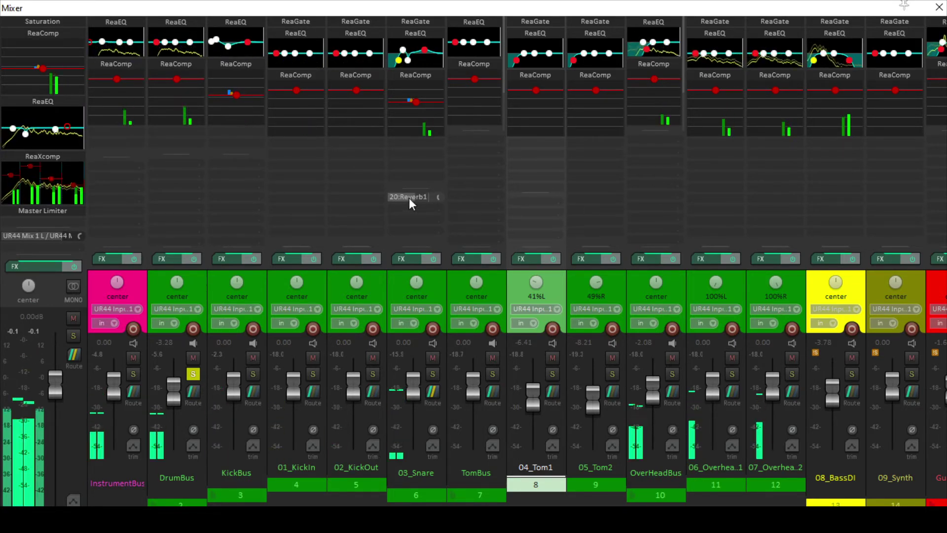
Add a send from TomBus to Reverb1 and lower its level to about -21 dB
{"action": "left_click_drag", "start_coordinate": [514, 205], "coordinate": [483, 209]}
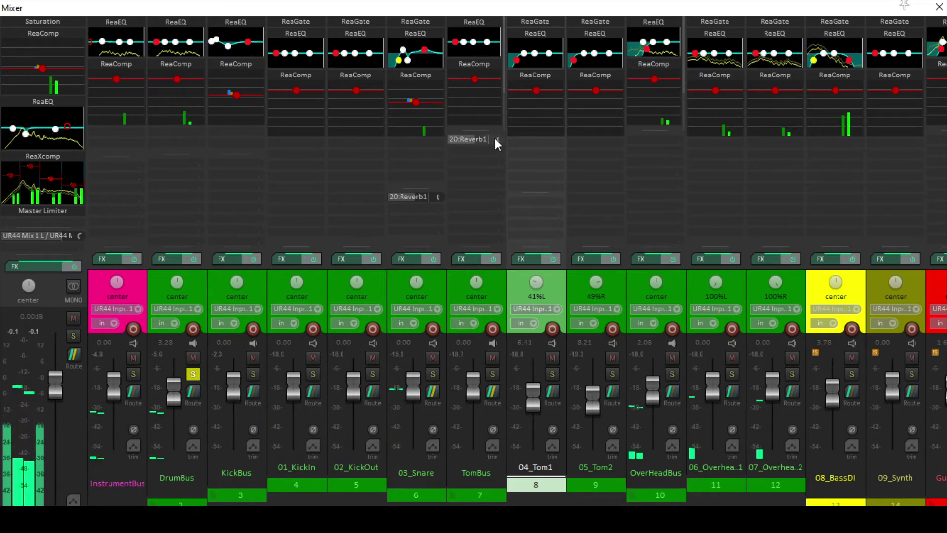
{"action": "left_click_drag", "start_coordinate": [496, 139], "coordinate": [488, 141]}
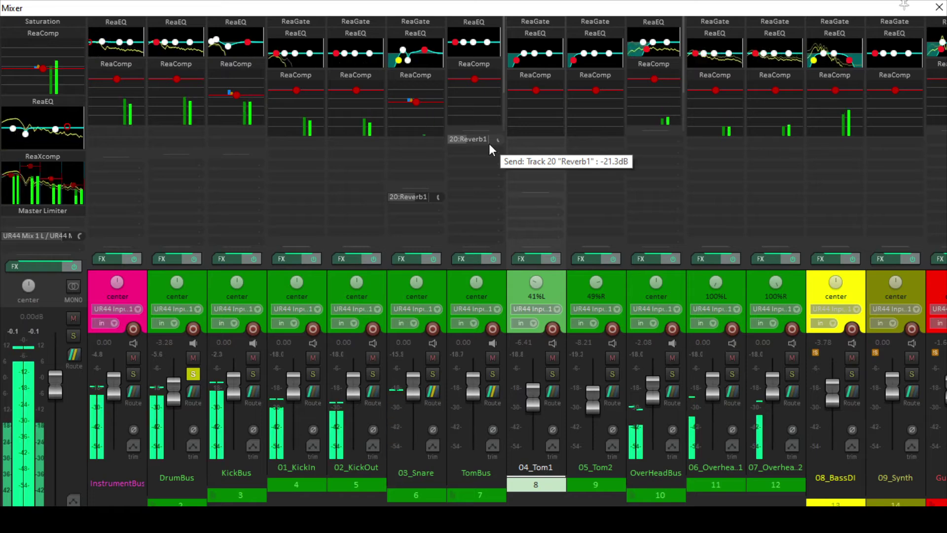
{"action": "left_click_drag", "start_coordinate": [489, 143], "coordinate": [498, 142]}
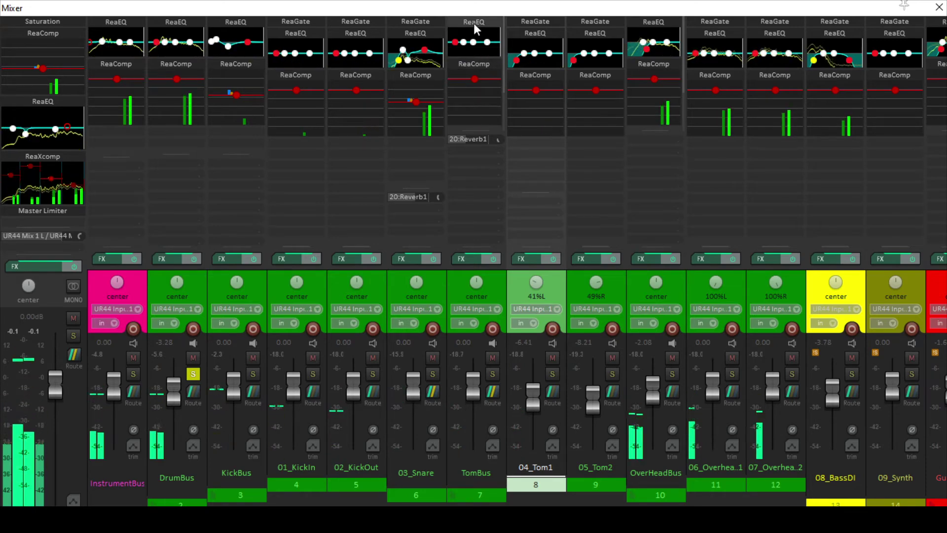
Unsolo the DrumBus and set its ReaComp ratio to 3:1 and threshold to -6.3 dB
{"action": "left_click", "coordinate": [192, 375]}
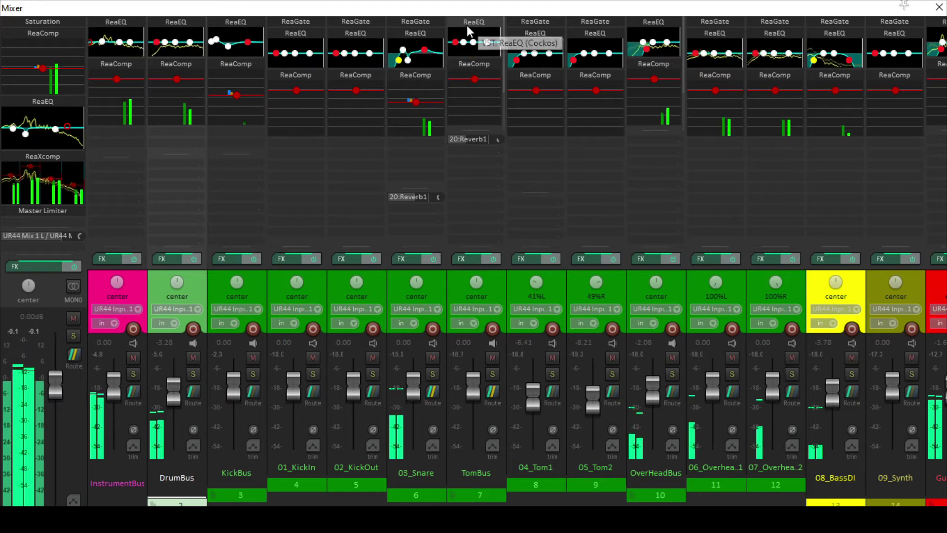
{"action": "left_click", "coordinate": [176, 64]}
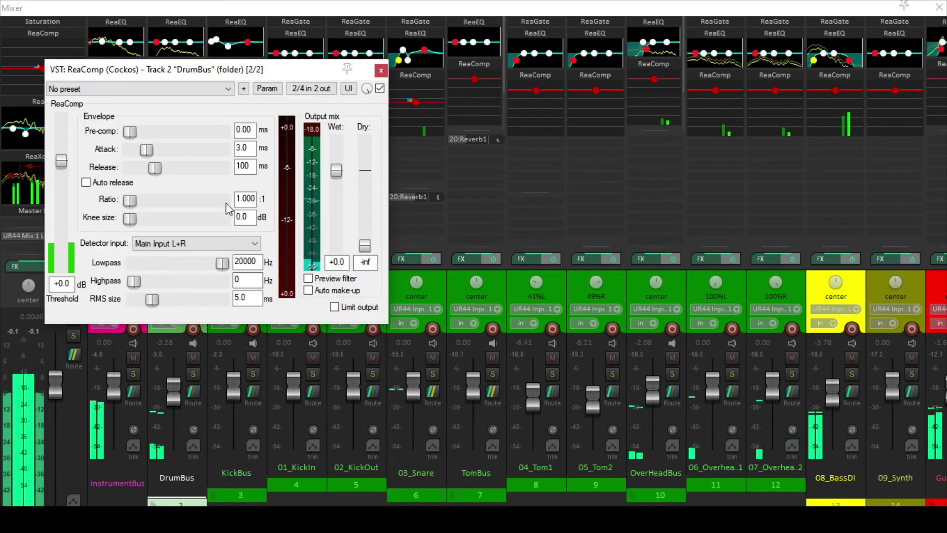
{"action": "left_click_drag", "start_coordinate": [236, 199], "coordinate": [277, 200]}
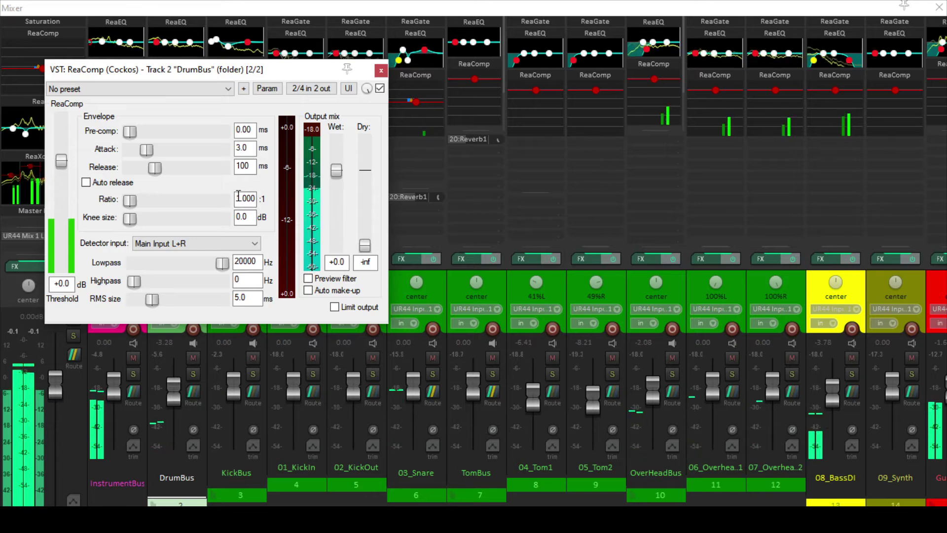
{"action": "type", "text": "3"}
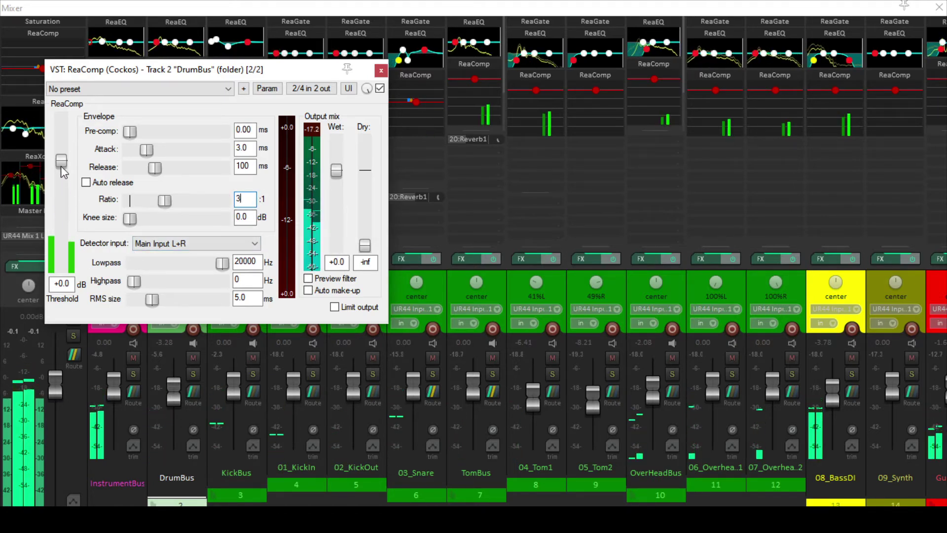
{"action": "left_click_drag", "start_coordinate": [61, 166], "coordinate": [62, 187]}
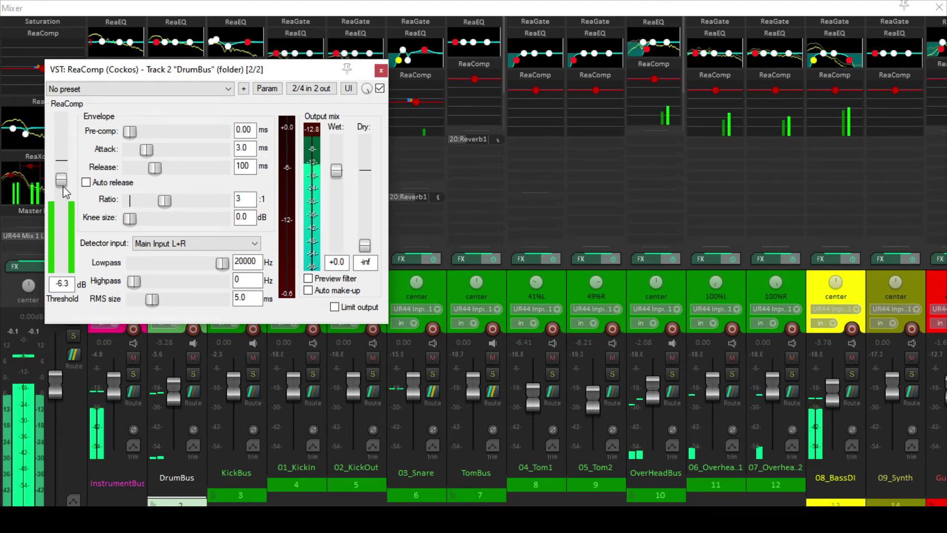
Set the attack of the DrumBus ReaComp to 29.4 ms and close its window
{"action": "left_click_drag", "start_coordinate": [145, 155], "coordinate": [165, 155]}
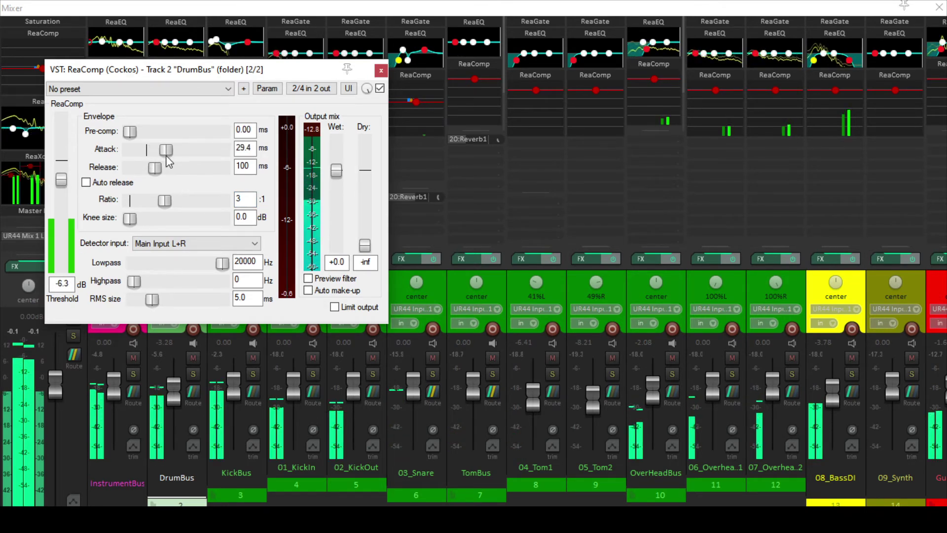
{"action": "left_click", "coordinate": [307, 290]}
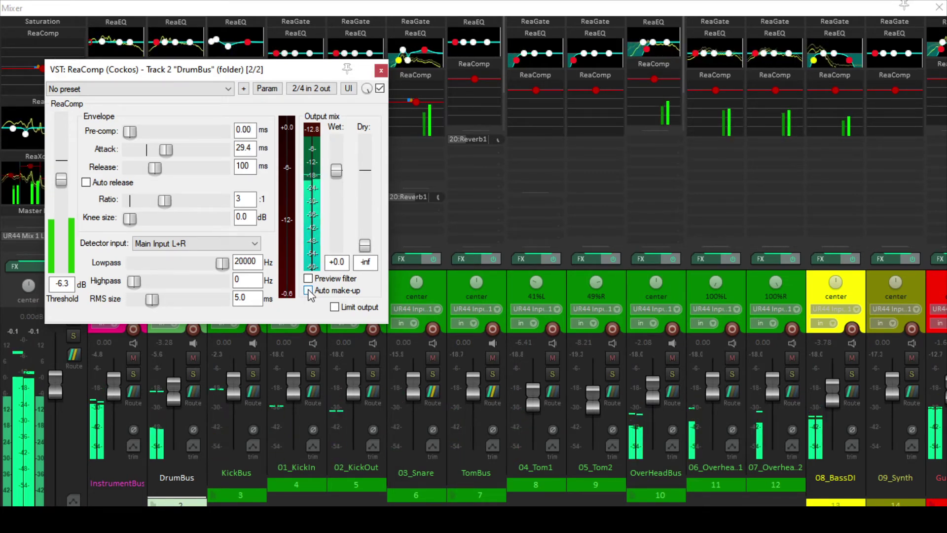
{"action": "left_click", "coordinate": [381, 71]}
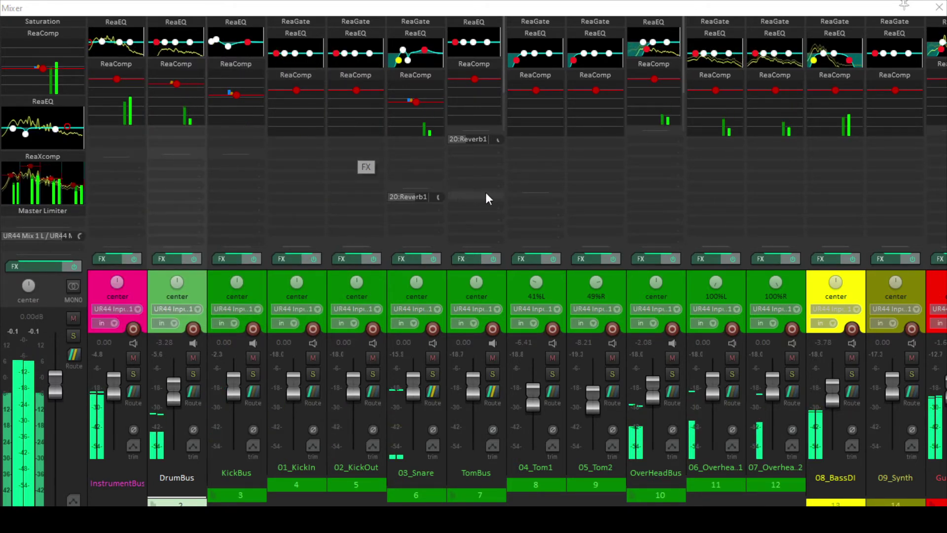
Set the TomBus ReaComp threshold to -11.1 dB and its ratio to 4.45:1
{"action": "left_click", "coordinate": [475, 66]}
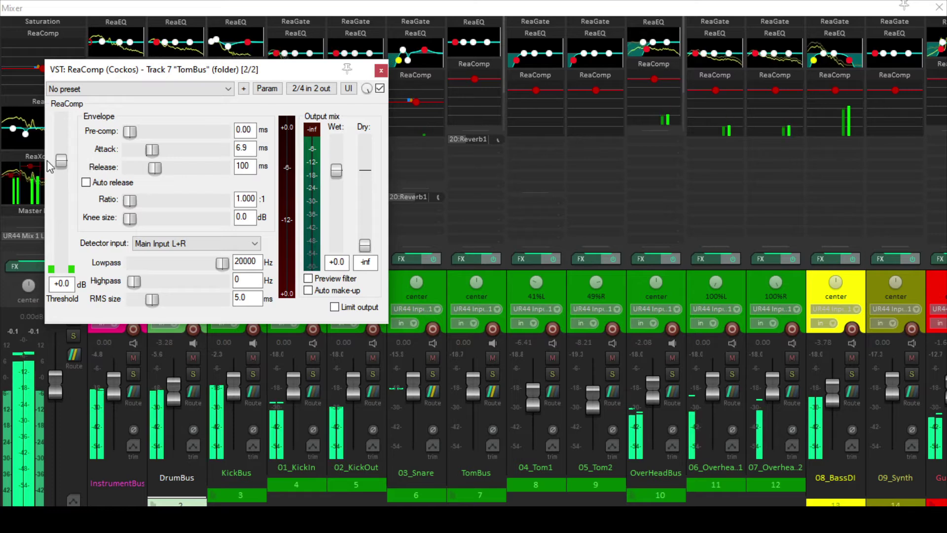
{"action": "left_click_drag", "start_coordinate": [61, 160], "coordinate": [63, 196]}
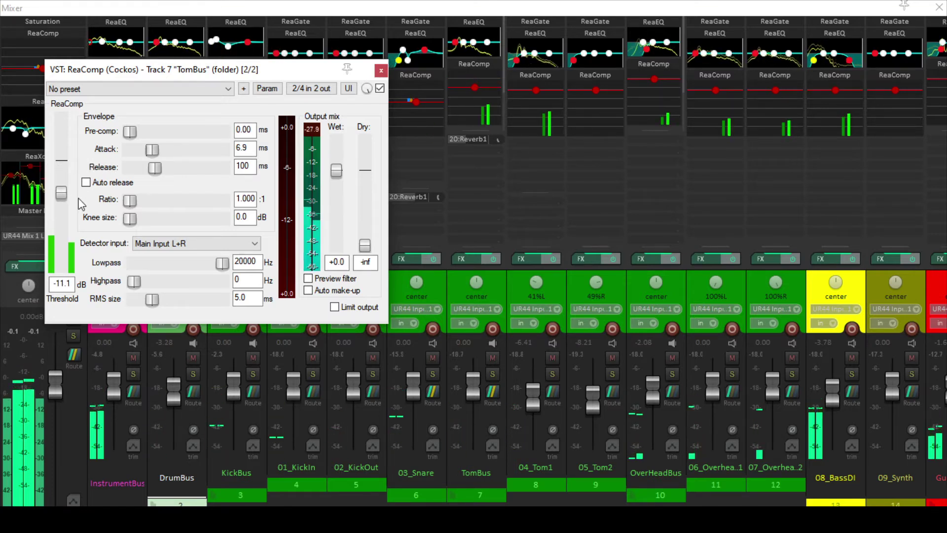
{"action": "left_click_drag", "start_coordinate": [129, 200], "coordinate": [170, 209]}
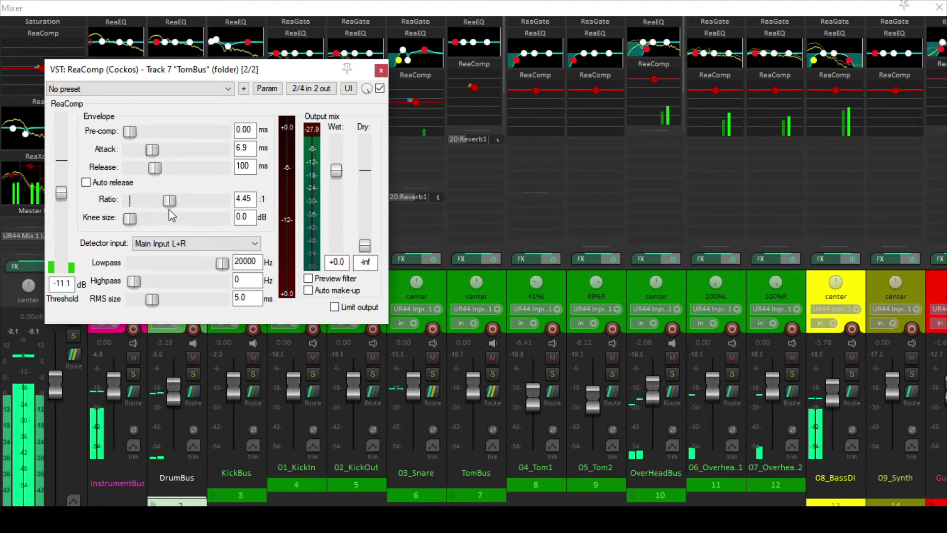
{"action": "left_click", "coordinate": [381, 71]}
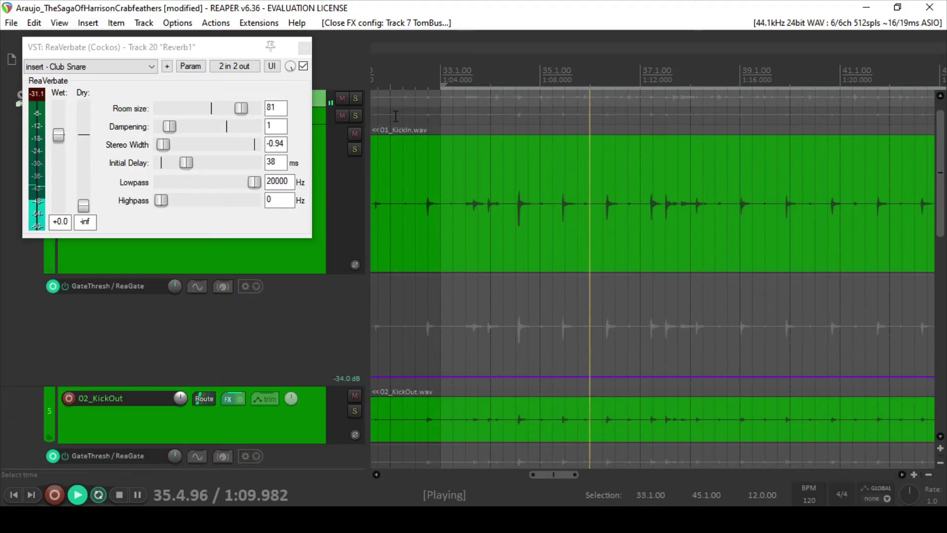
Extend the loop selection over nearly the whole song, from 17.1.00 to 97.1.00
{"action": "scroll", "coordinate": [429, 121], "scroll_direction": "down", "scroll_amount": 10}
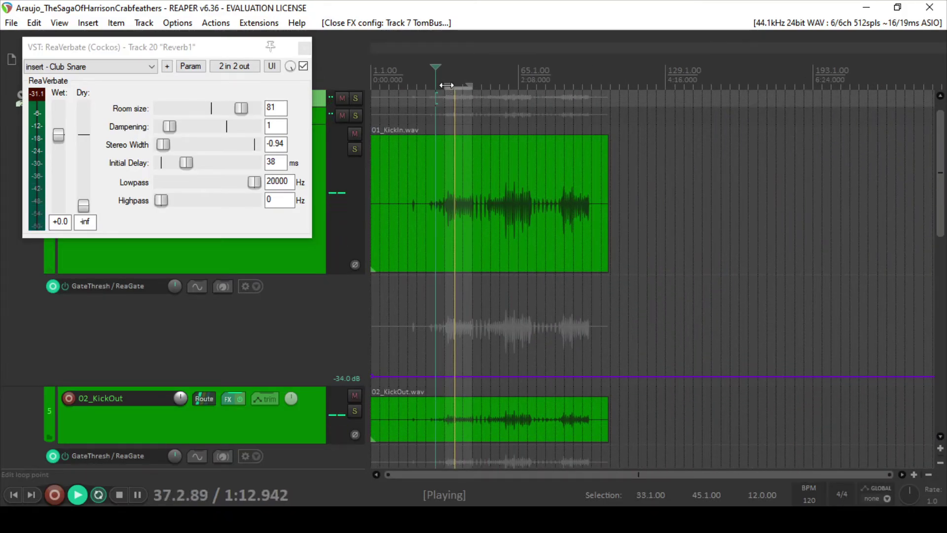
{"action": "left_click_drag", "start_coordinate": [445, 88], "coordinate": [409, 88]}
{"action": "left_click_drag", "start_coordinate": [470, 84], "coordinate": [591, 87]}
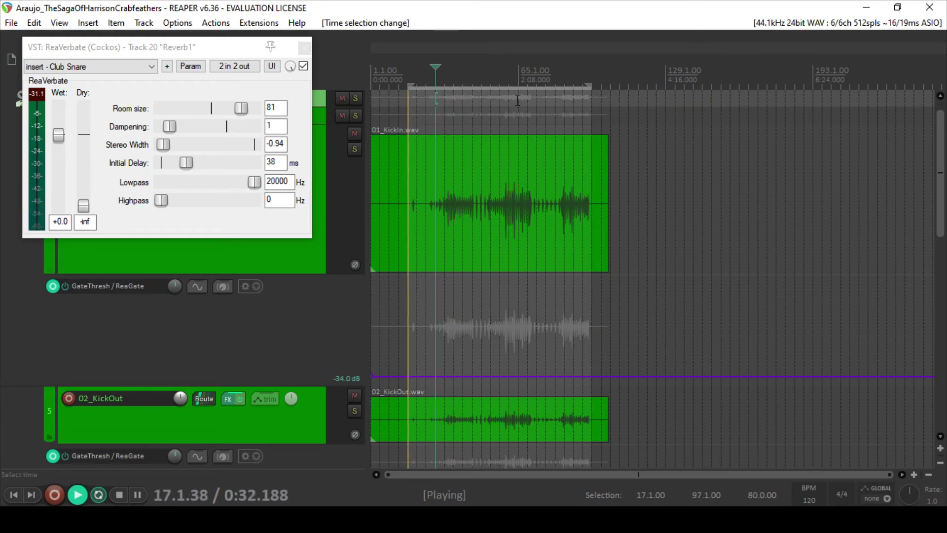
{"action": "scroll", "coordinate": [466, 106], "scroll_direction": "up", "scroll_amount": 3}
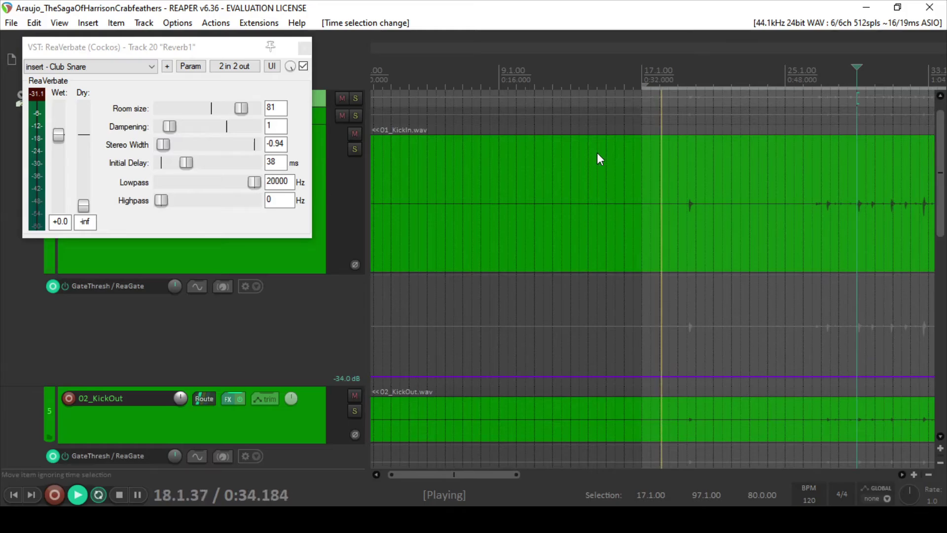
In the TomBus ReaEQ, make band 1 a High Pass at 41.7 Hz and boost band 2 by 2.0 dB at 202 Hz
{"action": "key", "text": "ctrl+m"}
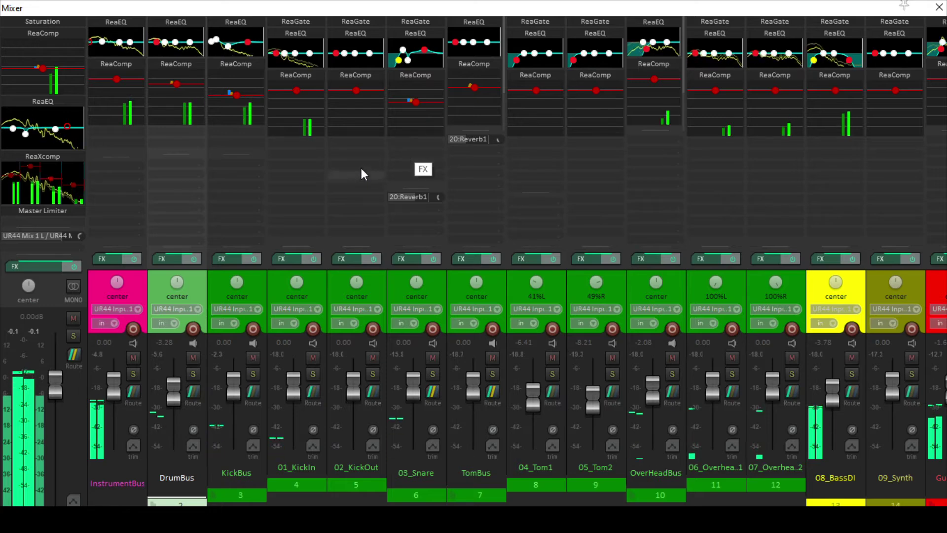
{"action": "left_click", "coordinate": [478, 22]}
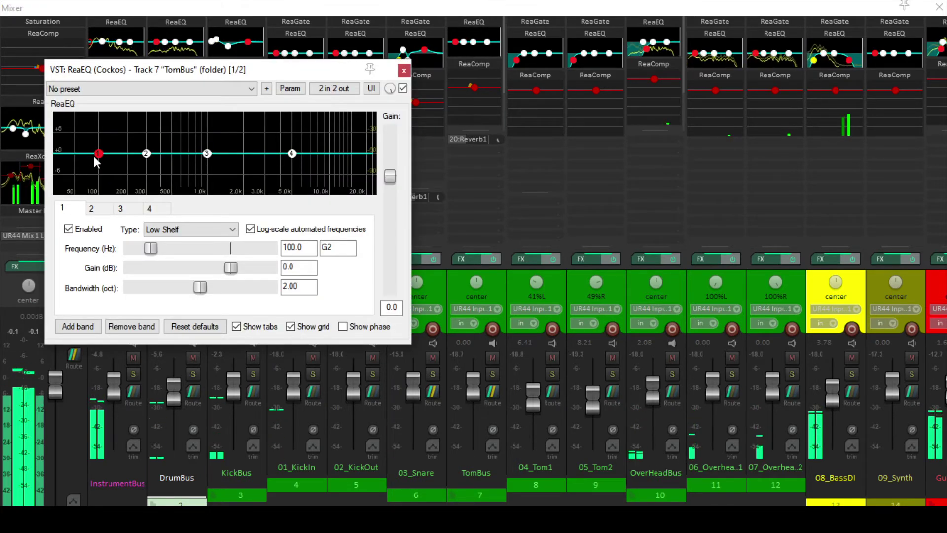
{"action": "left_click_drag", "start_coordinate": [98, 153], "coordinate": [73, 236]}
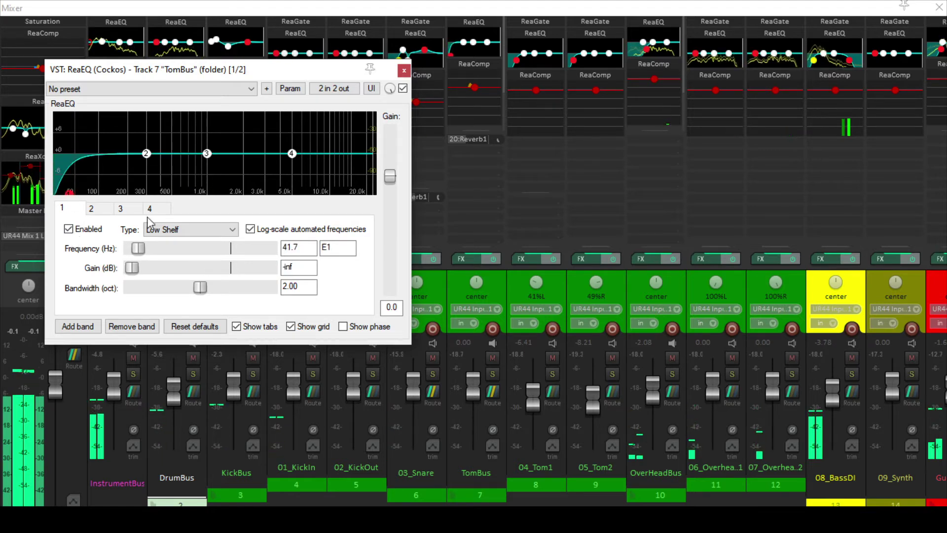
{"action": "left_click", "coordinate": [198, 230]}
{"action": "left_click", "coordinate": [163, 279]}
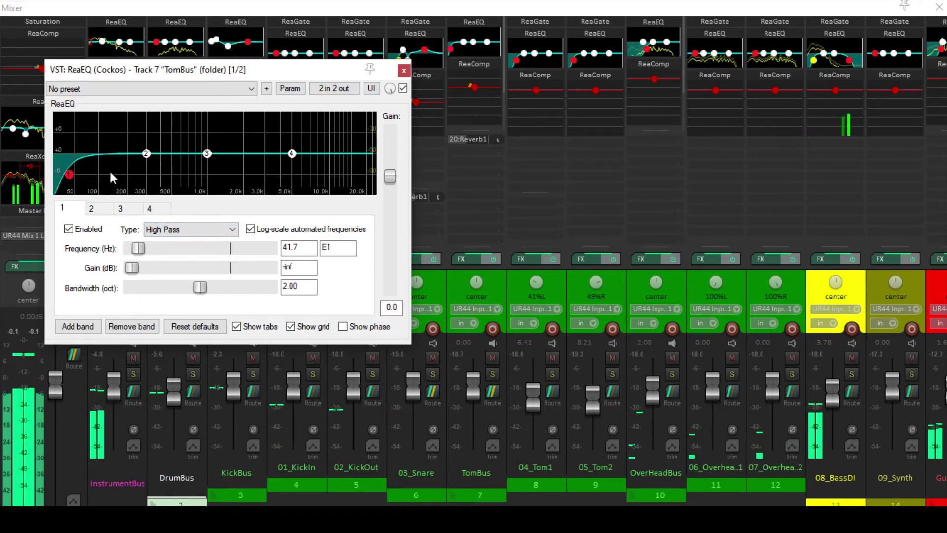
{"action": "left_click_drag", "start_coordinate": [150, 154], "coordinate": [127, 150]}
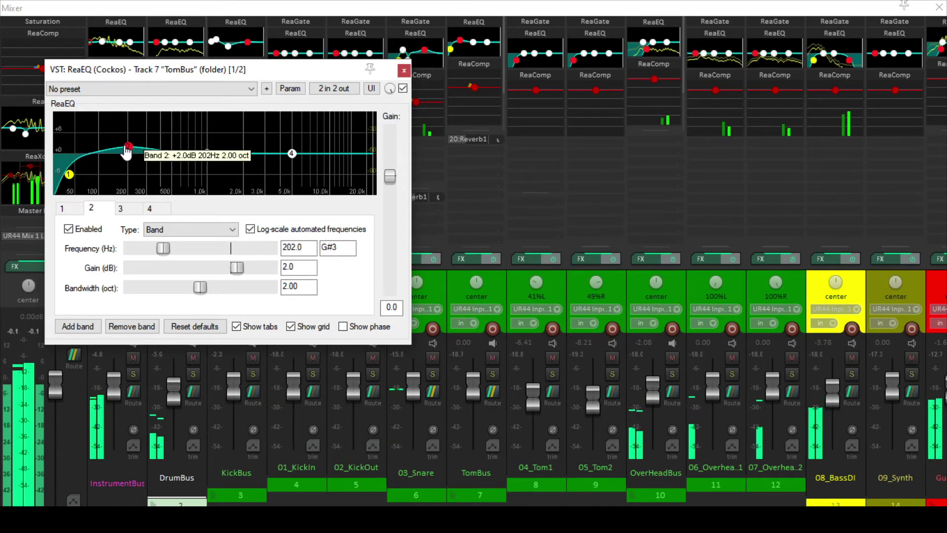
{"action": "key", "text": "Escape"}
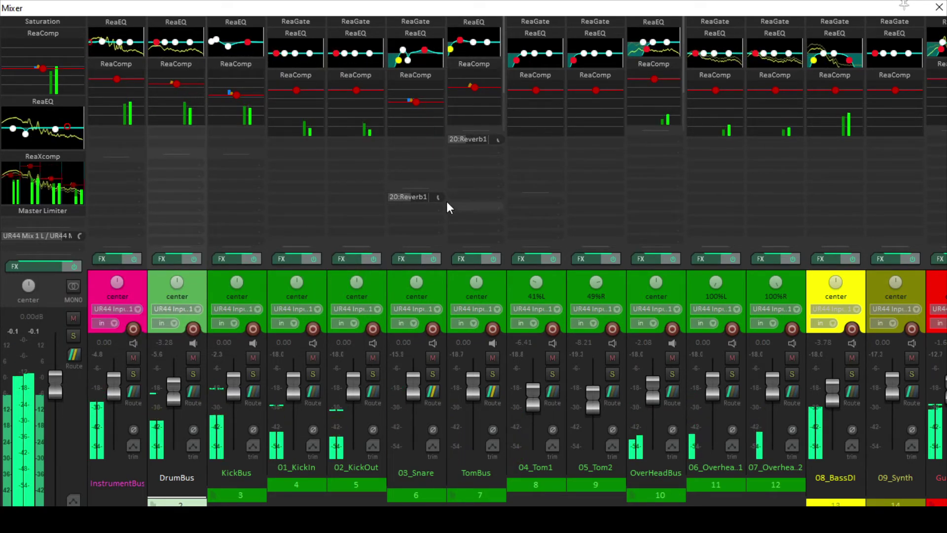
Cut band 3 of the TomBus ReaEQ in the low mids and boost band 4 just below 5 kHz as a Band filter
{"action": "left_click_drag", "start_coordinate": [444, 198], "coordinate": [434, 198]}
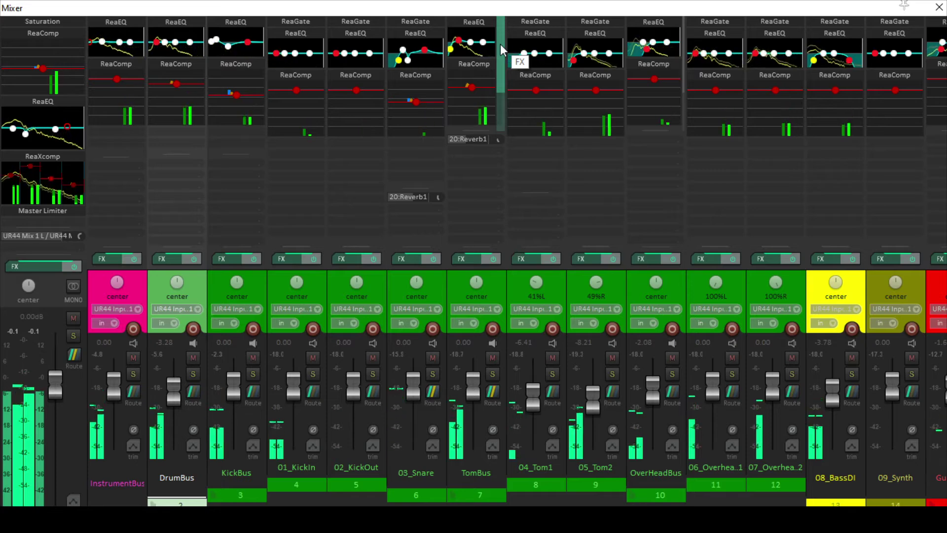
{"action": "left_click", "coordinate": [476, 23]}
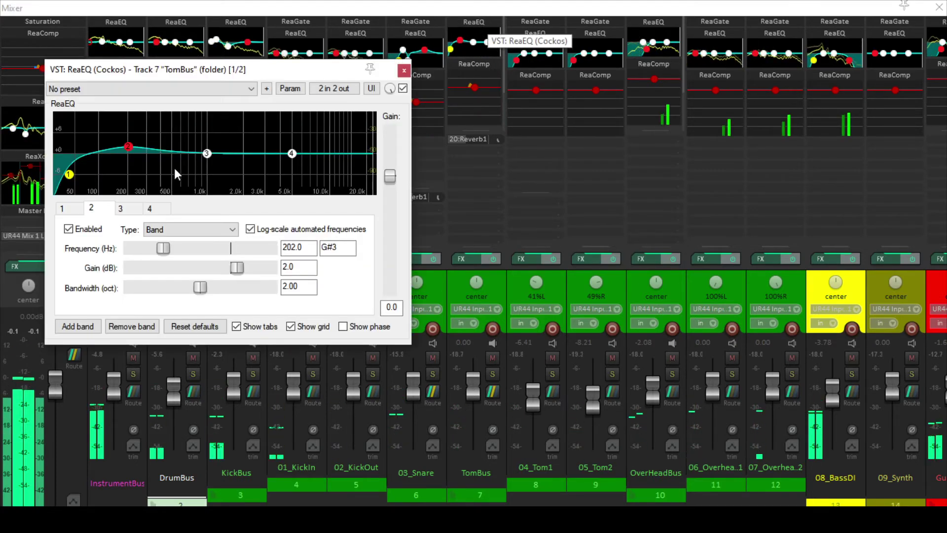
{"action": "left_click_drag", "start_coordinate": [206, 153], "coordinate": [178, 169]}
{"action": "mouse_move", "coordinate": [292, 157]}
{"action": "left_mouse_down"}
{"action": "mouse_move", "coordinate": [257, 147]}
{"action": "mouse_move", "coordinate": [284, 146]}
{"action": "left_mouse_up"}
{"action": "left_click", "coordinate": [180, 232]}
{"action": "left_click", "coordinate": [168, 260]}
{"action": "left_click", "coordinate": [404, 71]}
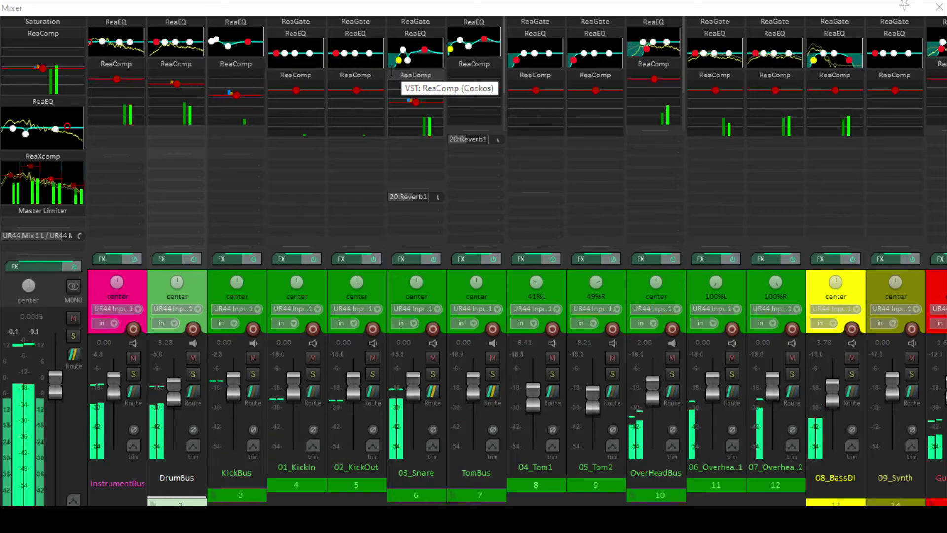
Play the arrangement from the tom fill near measure 44, close the Reverb1 ReaVerbate window and save the project
{"action": "key", "text": "ctrl+m"}
{"action": "scroll", "coordinate": [653, 291], "scroll_direction": "down", "scroll_amount": 4}
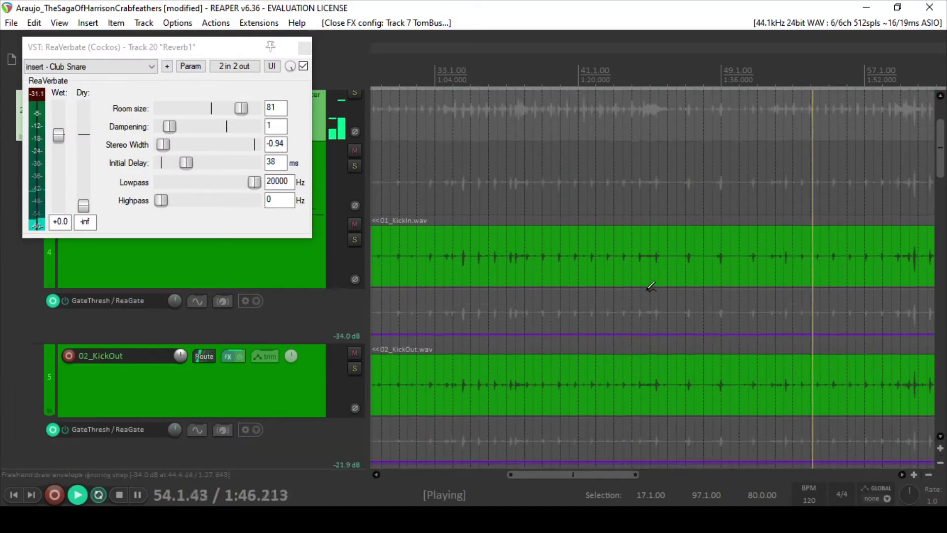
{"action": "scroll", "coordinate": [540, 118], "scroll_direction": "down", "scroll_amount": 5}
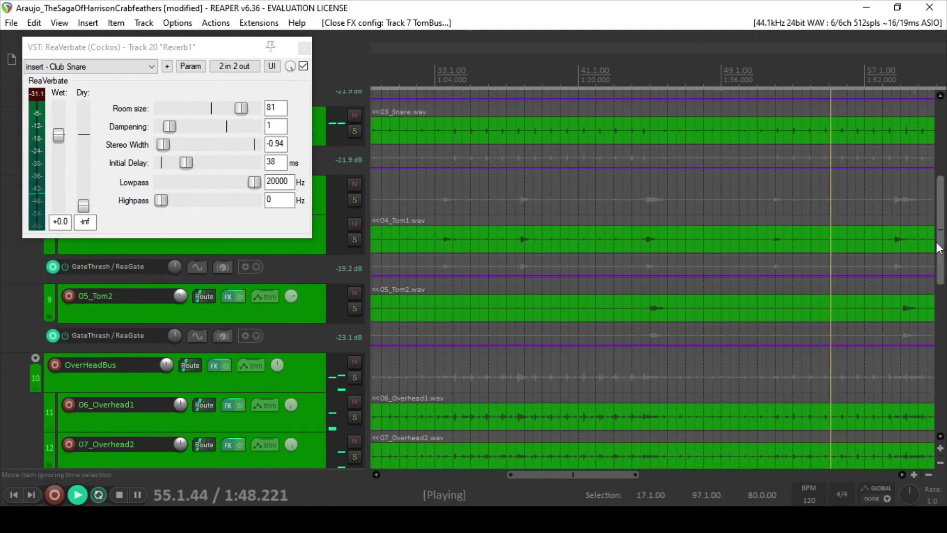
{"action": "left_click", "coordinate": [641, 74]}
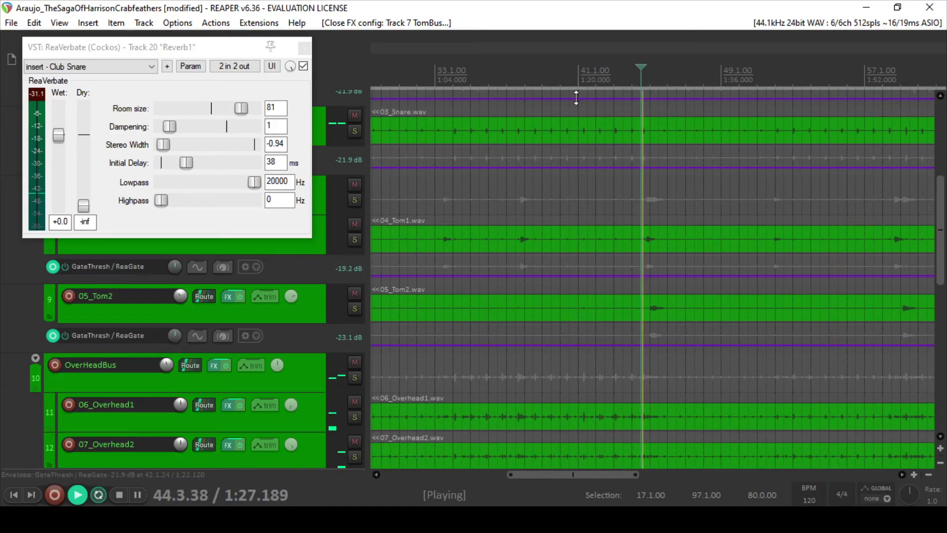
{"action": "left_click", "coordinate": [304, 49]}
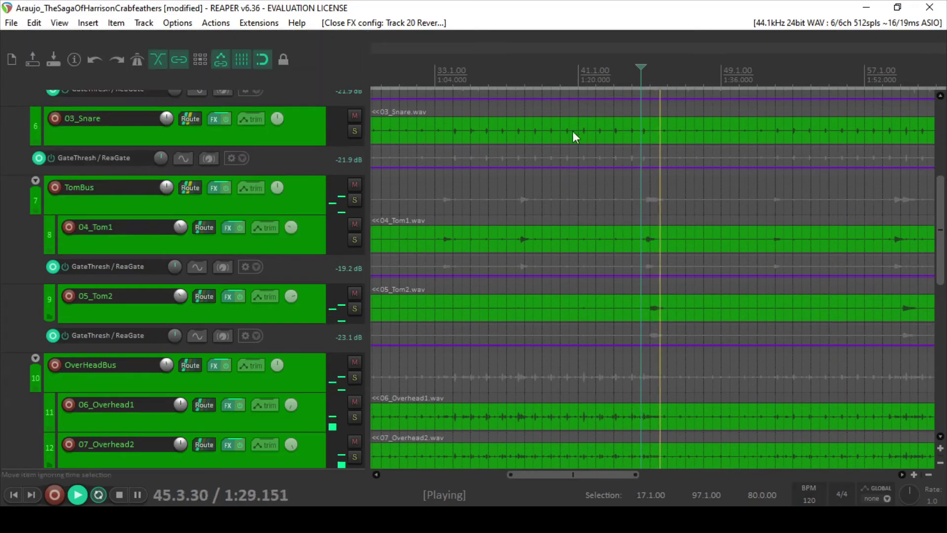
{"action": "key", "text": "ctrl+s"}
Loop the tom fill from 44.1.00 to 46.1.00 and start playback there
{"action": "left_click", "coordinate": [644, 80]}
{"action": "scroll", "coordinate": [635, 105], "scroll_direction": "up", "scroll_amount": 5}
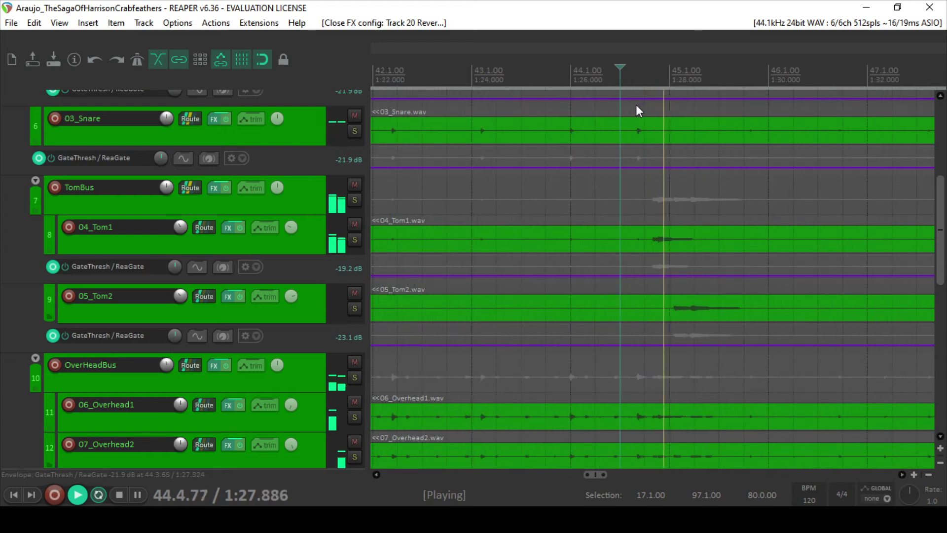
{"action": "left_click", "coordinate": [625, 77]}
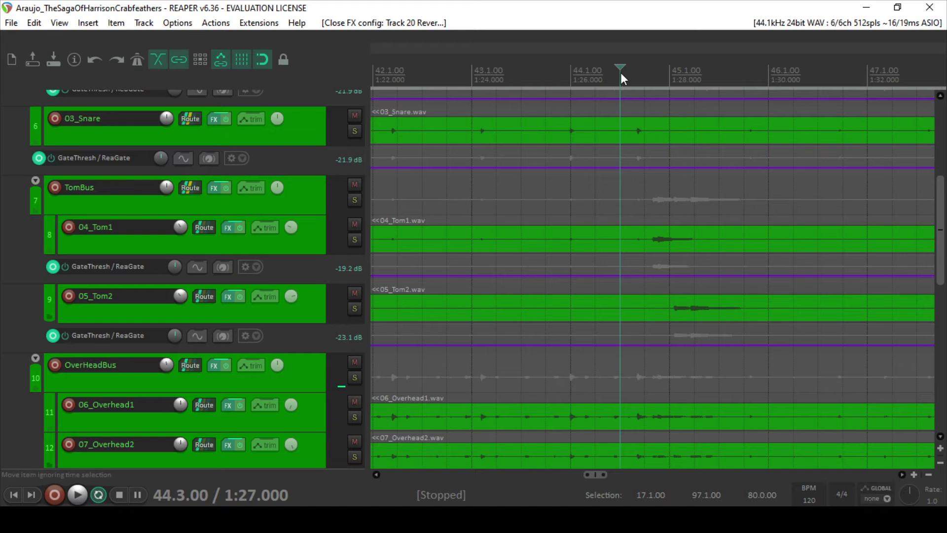
{"action": "left_click_drag", "start_coordinate": [572, 74], "coordinate": [762, 58]}
{"action": "key", "text": "space"}
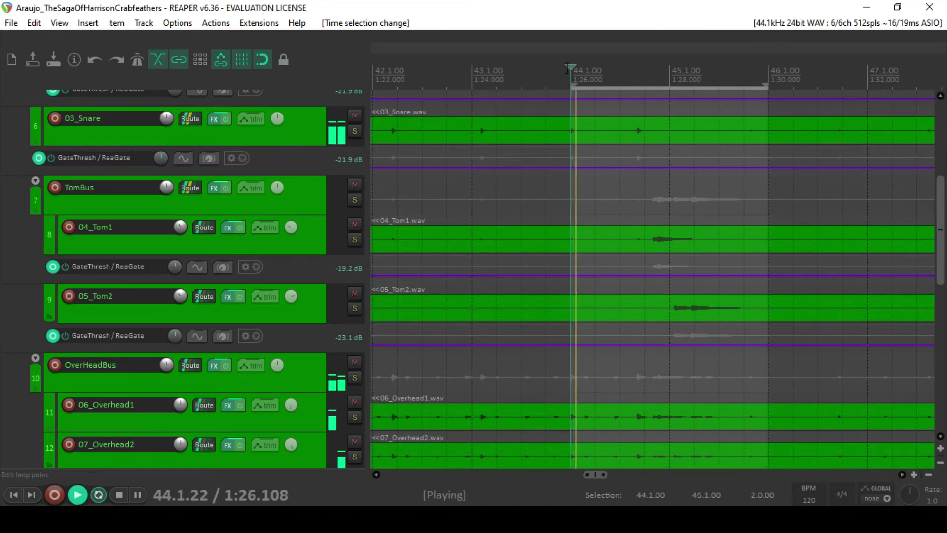
Boost band 2 of the 04_Tom1 ReaEQ by 3.0 dB at 165.4 Hz with a bandwidth of 0.66 oct
{"action": "key", "text": "ctrl+m"}
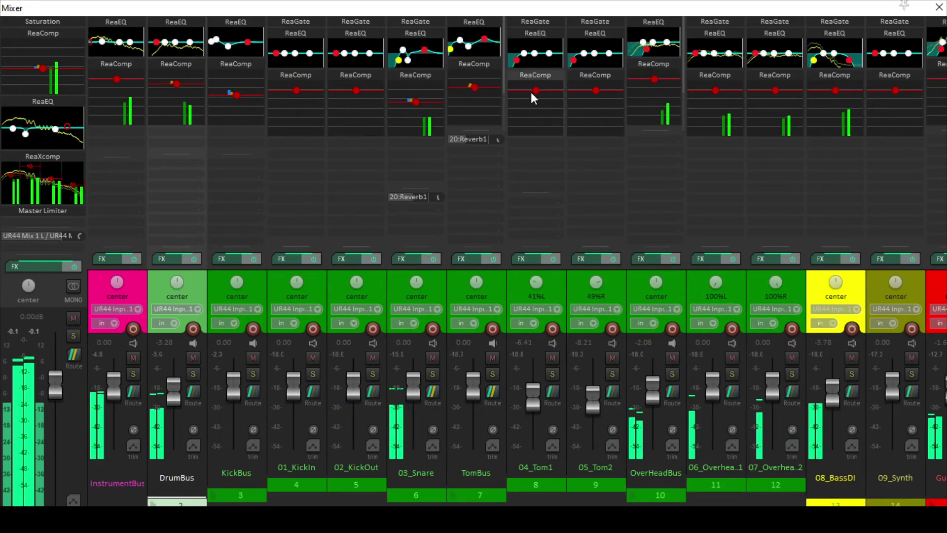
{"action": "left_click", "coordinate": [528, 73]}
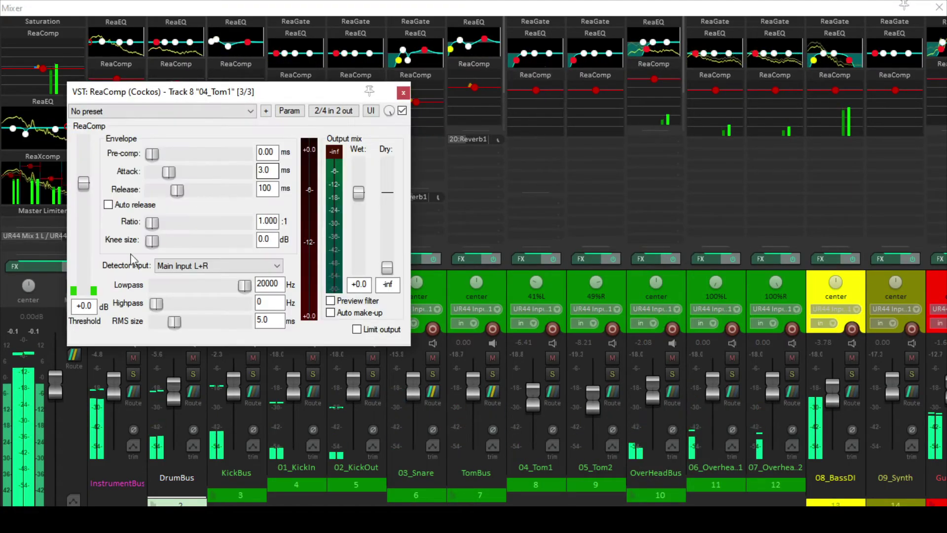
{"action": "left_click", "coordinate": [403, 93]}
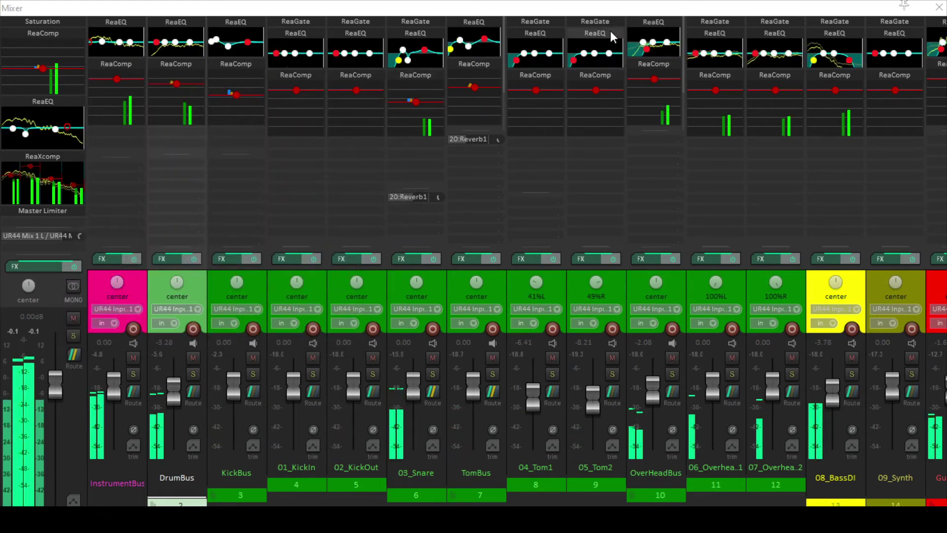
{"action": "left_click", "coordinate": [538, 23]}
{"action": "left_click", "coordinate": [533, 34]}
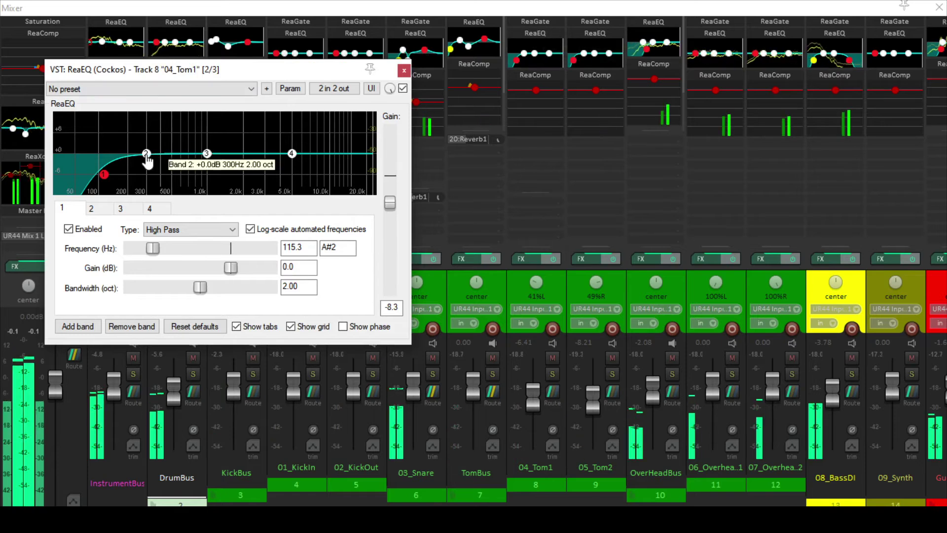
{"action": "left_click_drag", "start_coordinate": [146, 154], "coordinate": [139, 146]}
{"action": "left_click_drag", "start_coordinate": [140, 153], "coordinate": [121, 137]}
{"action": "left_click", "coordinate": [176, 232]}
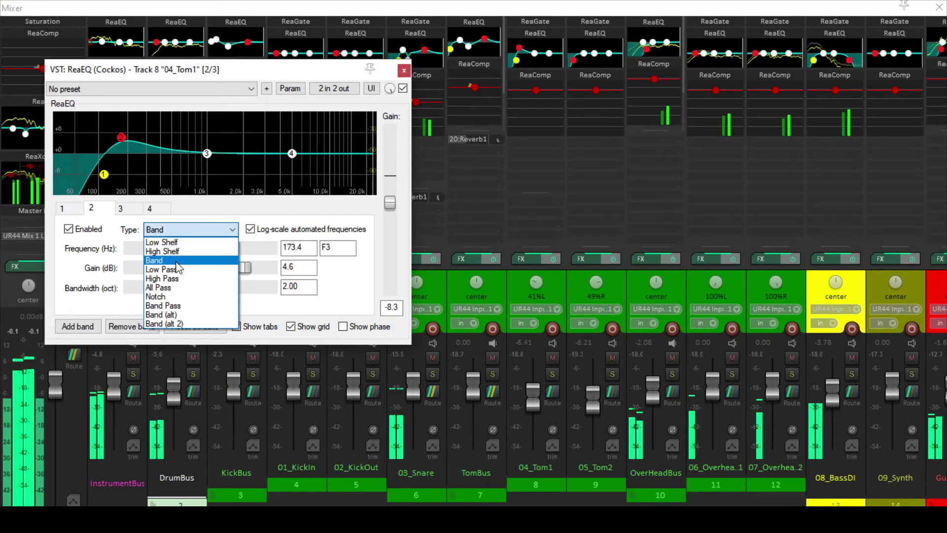
{"action": "left_click", "coordinate": [158, 228]}
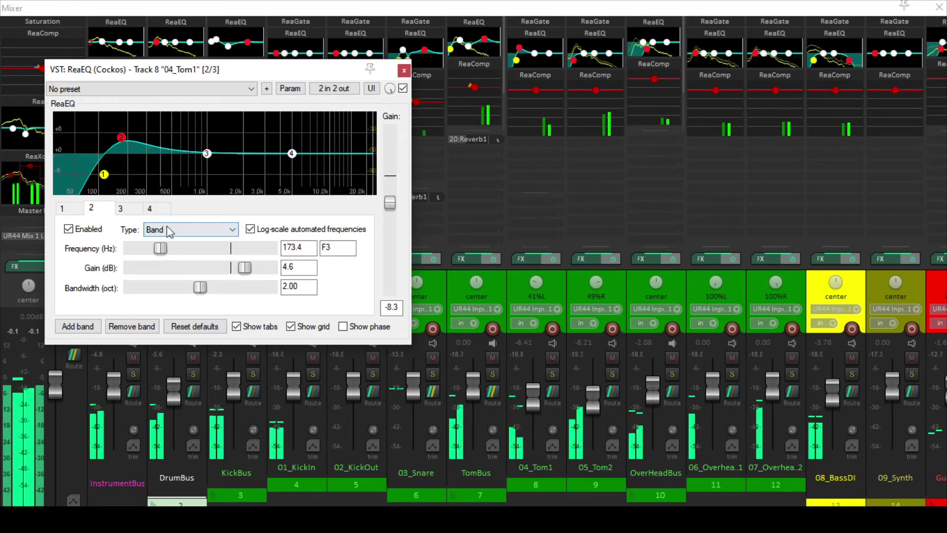
{"action": "left_click_drag", "start_coordinate": [198, 287], "coordinate": [163, 285]}
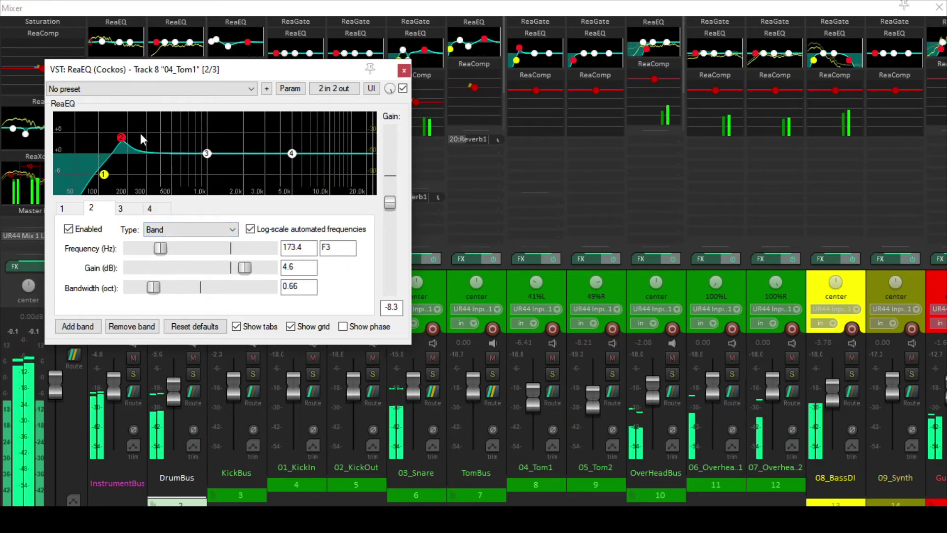
{"action": "left_click_drag", "start_coordinate": [124, 144], "coordinate": [123, 148]}
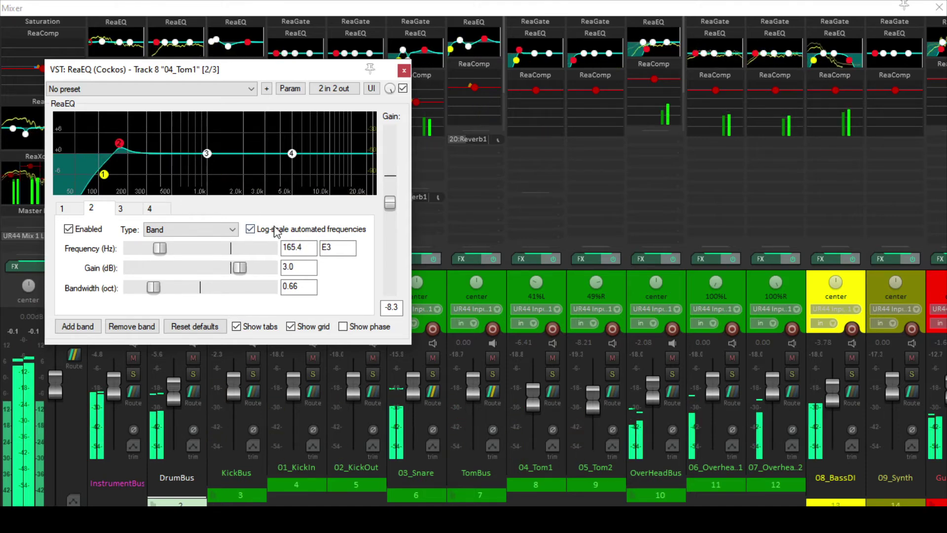
Solo 04_Tom1 and boost band 3 of its ReaEQ by 7.4 dB at 557.4 Hz
{"action": "left_click", "coordinate": [551, 376]}
{"action": "key", "text": "Escape"}
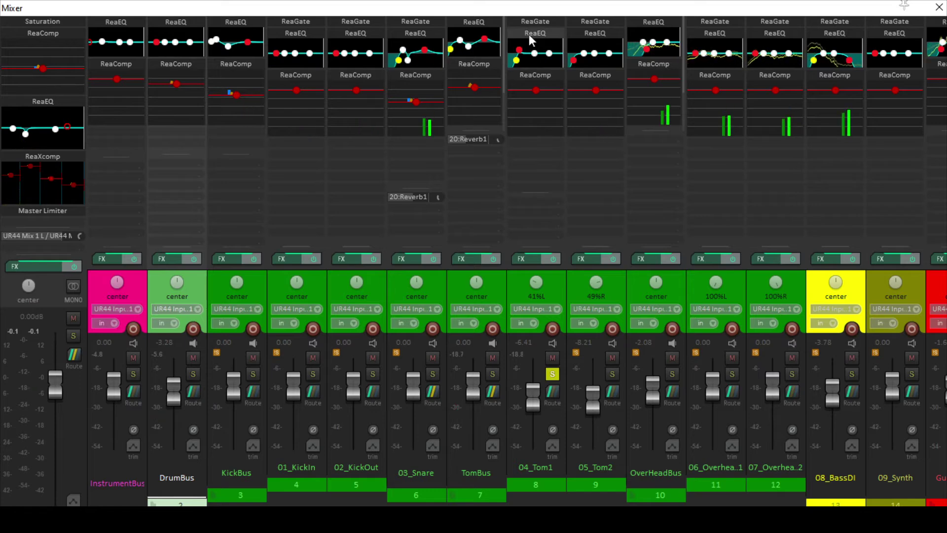
{"action": "left_click", "coordinate": [546, 34]}
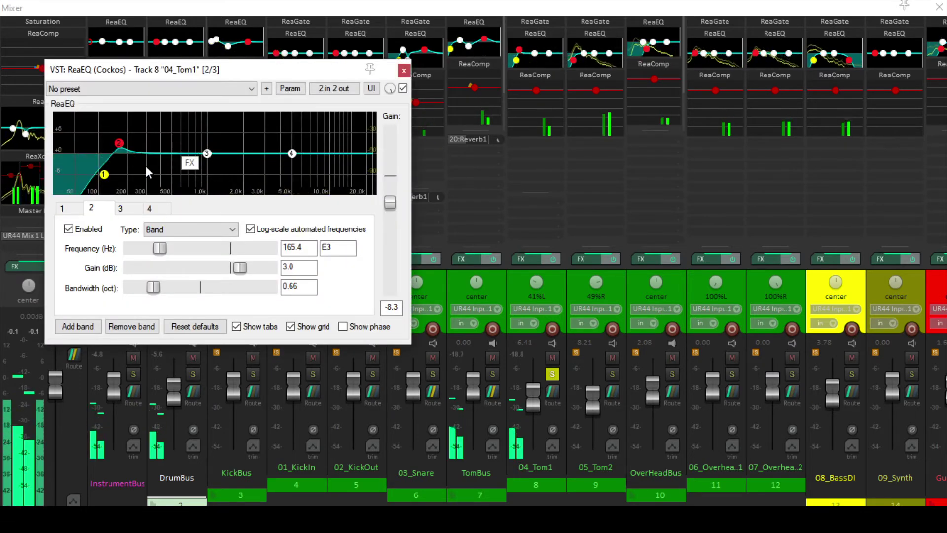
{"action": "left_click_drag", "start_coordinate": [207, 153], "coordinate": [178, 132]}
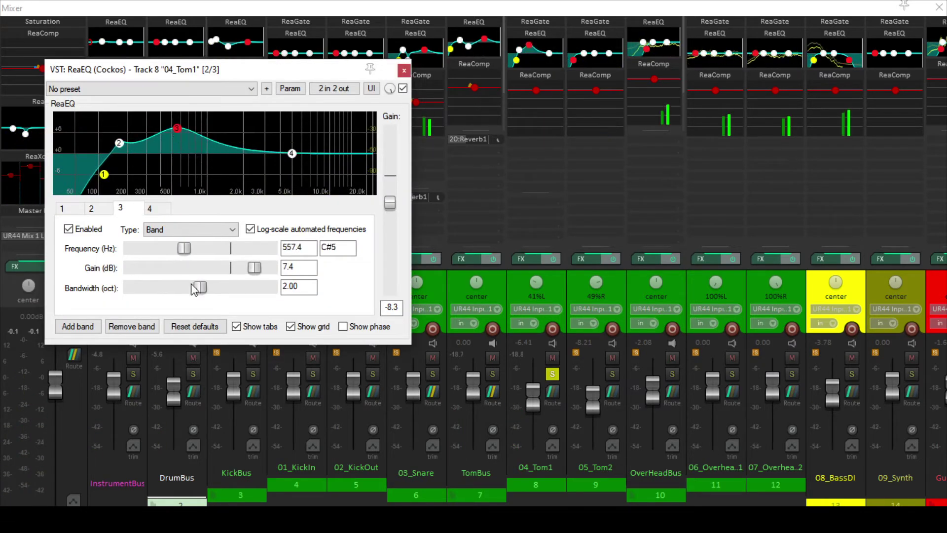
Narrow band 3 of 04_Tom1's ReaEQ to 0.52 octaves and turn it into a cut of about -5.2 dB at 326 Hz
{"action": "left_click_drag", "start_coordinate": [158, 283], "coordinate": [154, 282]}
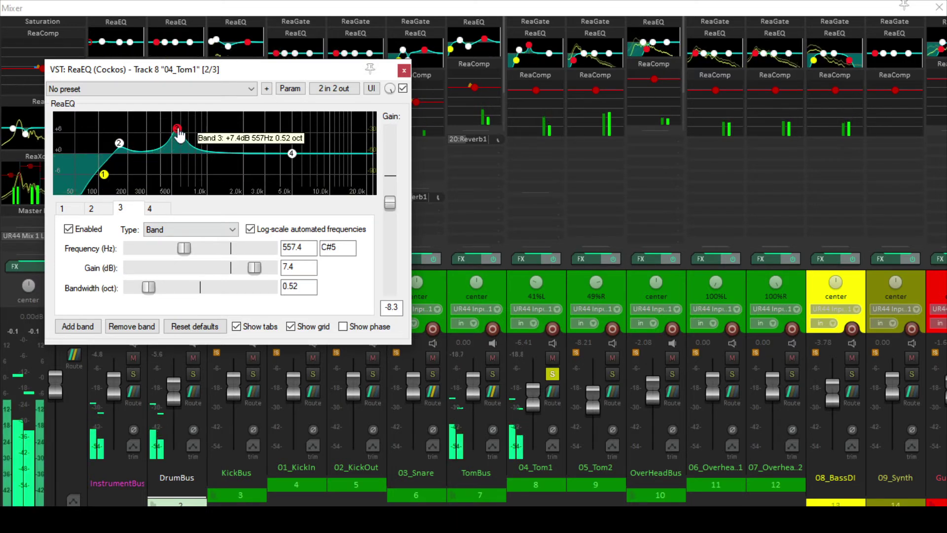
{"action": "left_click_drag", "start_coordinate": [177, 130], "coordinate": [149, 122]}
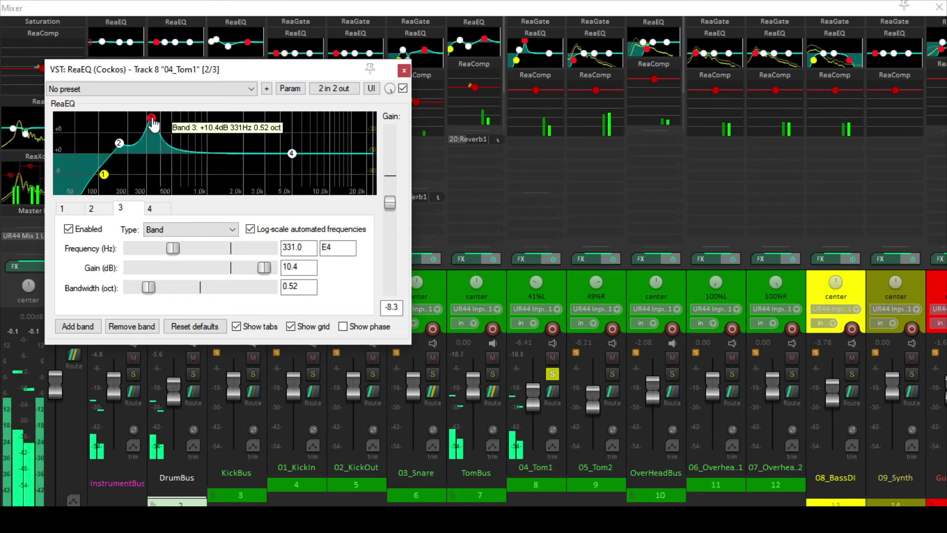
{"action": "left_click_drag", "start_coordinate": [153, 125], "coordinate": [153, 177]}
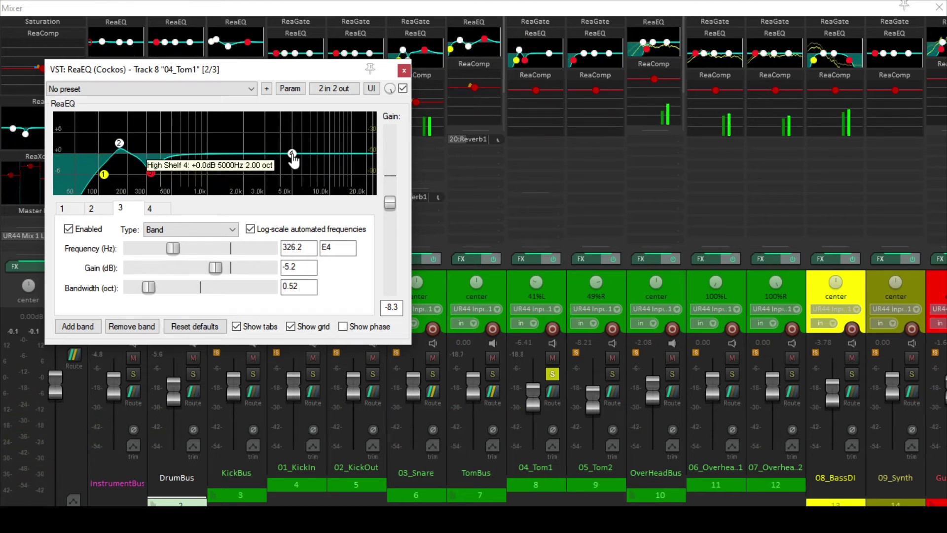
Make band 4 of 04_Tom1's EQ a Band filter boosting about 6.2 dB at 4222 Hz with a 1.40-octave bandwidth
{"action": "left_click_drag", "start_coordinate": [292, 154], "coordinate": [283, 150]}
{"action": "left_click", "coordinate": [208, 229]}
{"action": "left_click", "coordinate": [192, 259]}
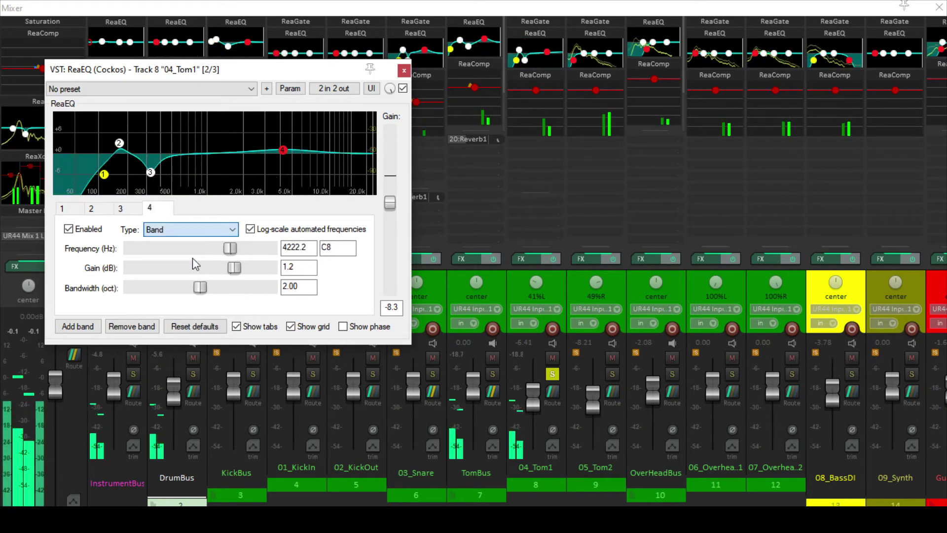
{"action": "scroll", "coordinate": [281, 157], "scroll_direction": "up", "scroll_amount": 5}
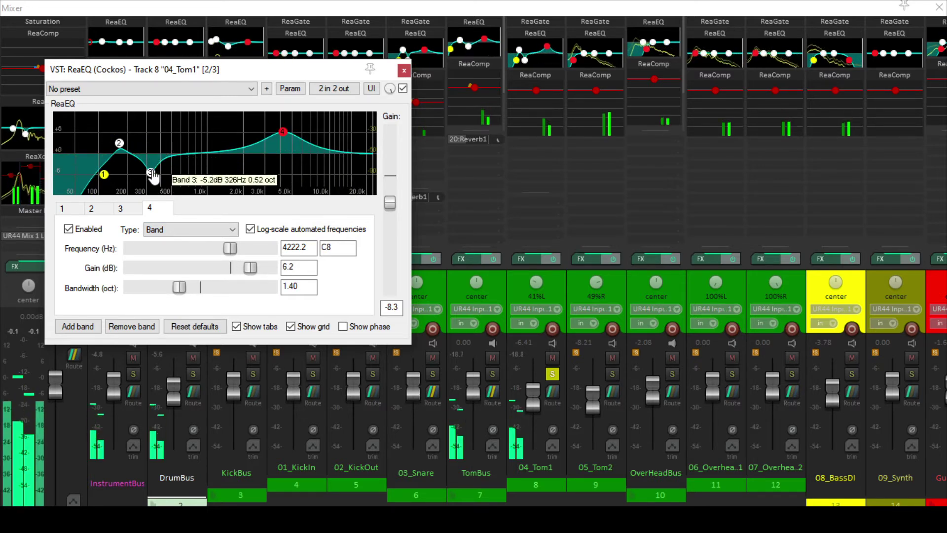
Fine-tune 04_Tom1's EQ: band 3 at about 346 Hz, band 4 slightly lower in frequency, and band 2 at 155 Hz with +2.4 dB
{"action": "mouse_move", "coordinate": [151, 169]}
{"action": "left_mouse_down"}
{"action": "mouse_move", "coordinate": [152, 120]}
{"action": "mouse_move", "coordinate": [163, 122]}
{"action": "mouse_move", "coordinate": [163, 173]}
{"action": "mouse_move", "coordinate": [153, 174]}
{"action": "left_mouse_up"}
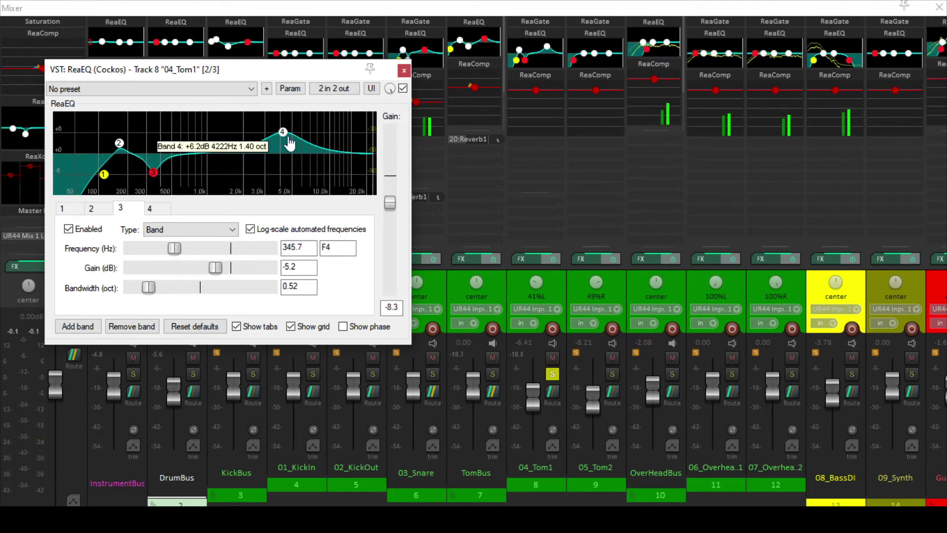
{"action": "left_click_drag", "start_coordinate": [282, 138], "coordinate": [278, 137]}
{"action": "left_click_drag", "start_coordinate": [121, 151], "coordinate": [117, 150]}
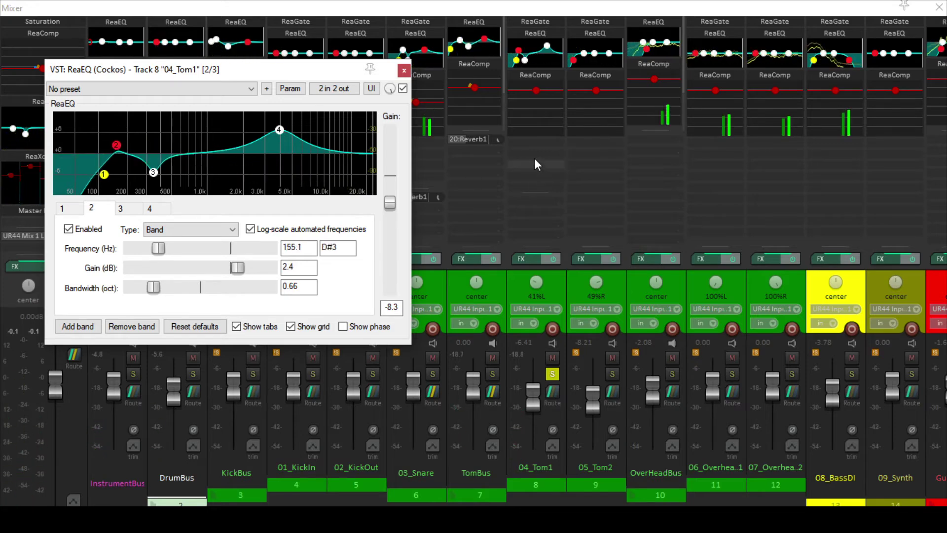
Set 04_Tom1's ReaComp to a ratio of about 4.95:1 and a threshold of about -26 dB, and close its window
{"action": "left_click", "coordinate": [531, 74]}
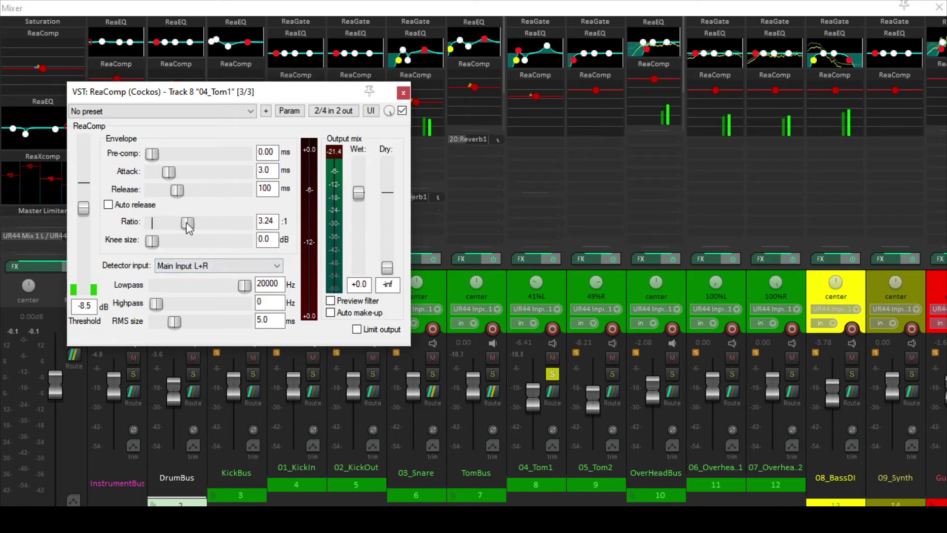
{"action": "left_click_drag", "start_coordinate": [84, 208], "coordinate": [96, 249]}
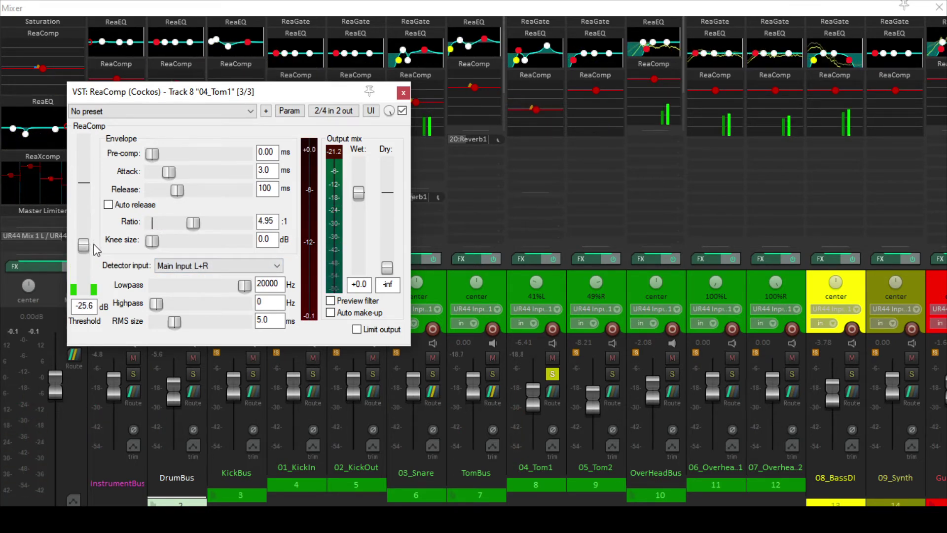
{"action": "left_click_drag", "start_coordinate": [96, 250], "coordinate": [100, 252]}
{"action": "left_click", "coordinate": [403, 93]}
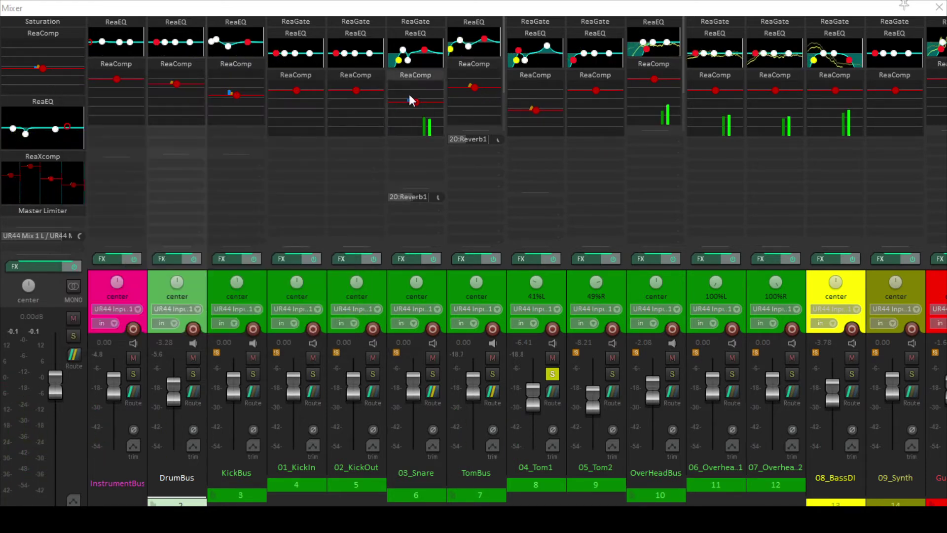
Solo 05_Tom2 as well and shape its ReaEQ with a low boost on band 2 and a low-mid cut on band 3
{"action": "left_click", "coordinate": [611, 376]}
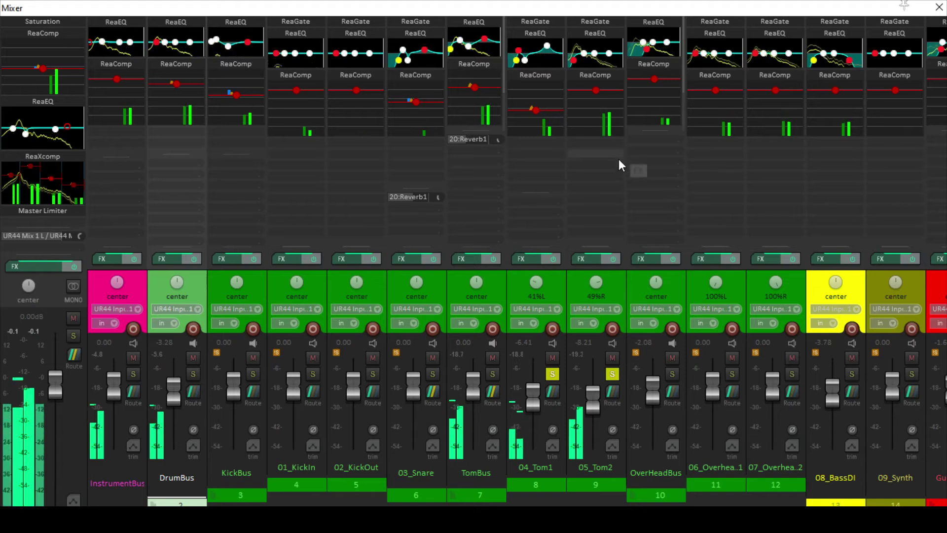
{"action": "left_click", "coordinate": [584, 34]}
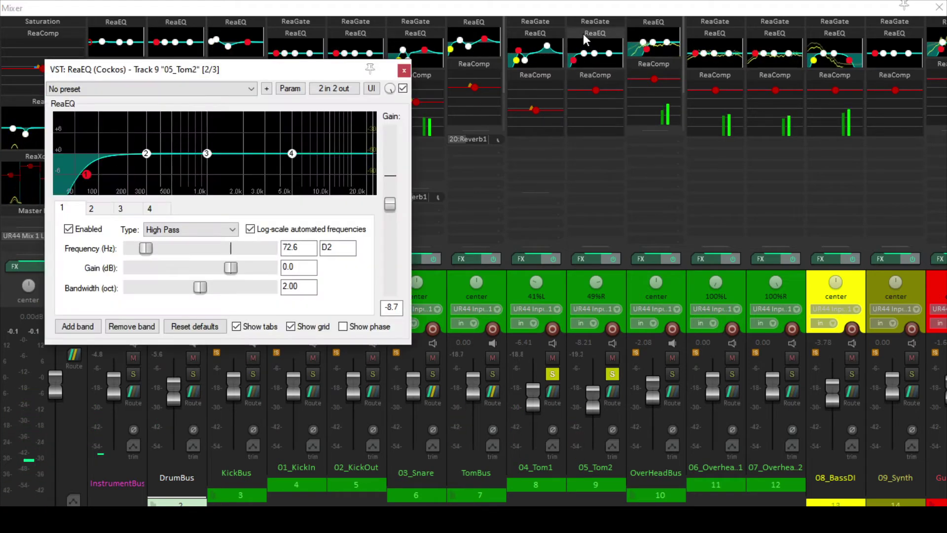
{"action": "left_click_drag", "start_coordinate": [147, 154], "coordinate": [106, 139]}
{"action": "left_click_drag", "start_coordinate": [207, 154], "coordinate": [164, 169]}
Change band 4 of 05_Tom2's EQ to the Band type and boost it about 3 dB at 3428 Hz
{"action": "left_click_drag", "start_coordinate": [291, 154], "coordinate": [259, 142]}
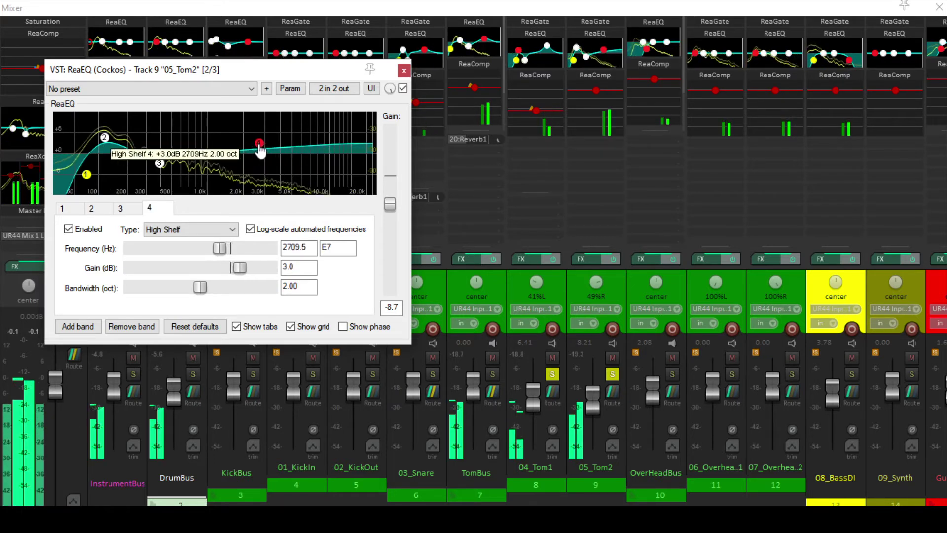
{"action": "left_click", "coordinate": [168, 231]}
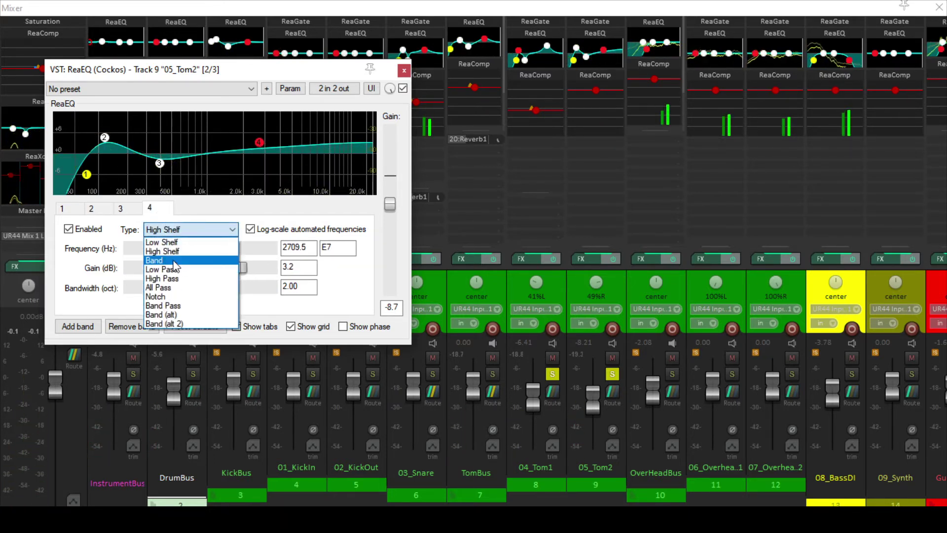
{"action": "left_click", "coordinate": [173, 261]}
{"action": "left_click_drag", "start_coordinate": [258, 144], "coordinate": [271, 150]}
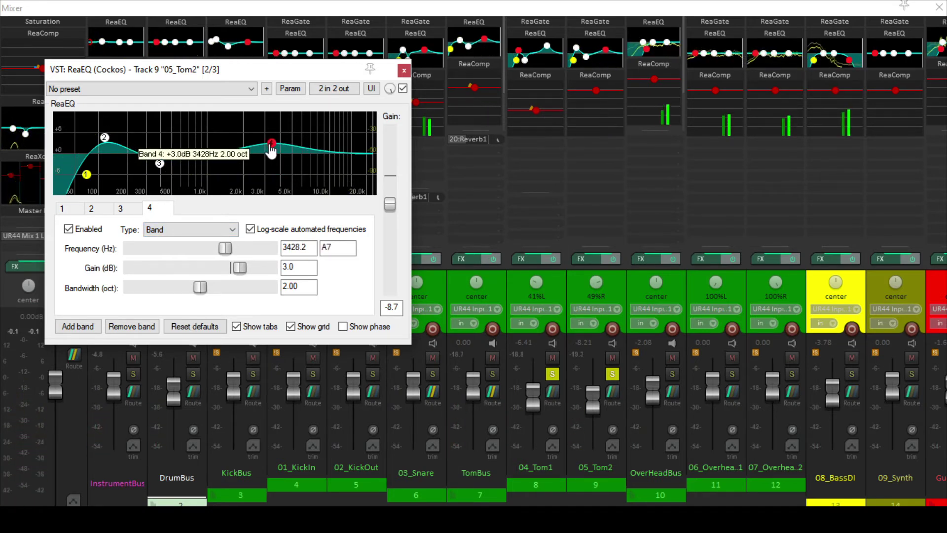
Add a fifth band to 05_Tom2's EQ as a Low Pass at about 9478 Hz, and close the EQ window
{"action": "left_click", "coordinate": [78, 326]}
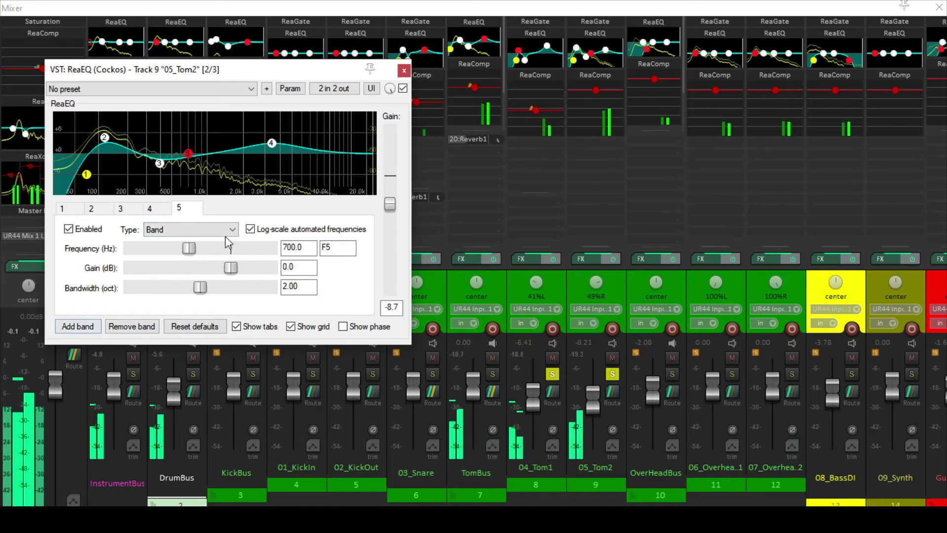
{"action": "left_click", "coordinate": [191, 229]}
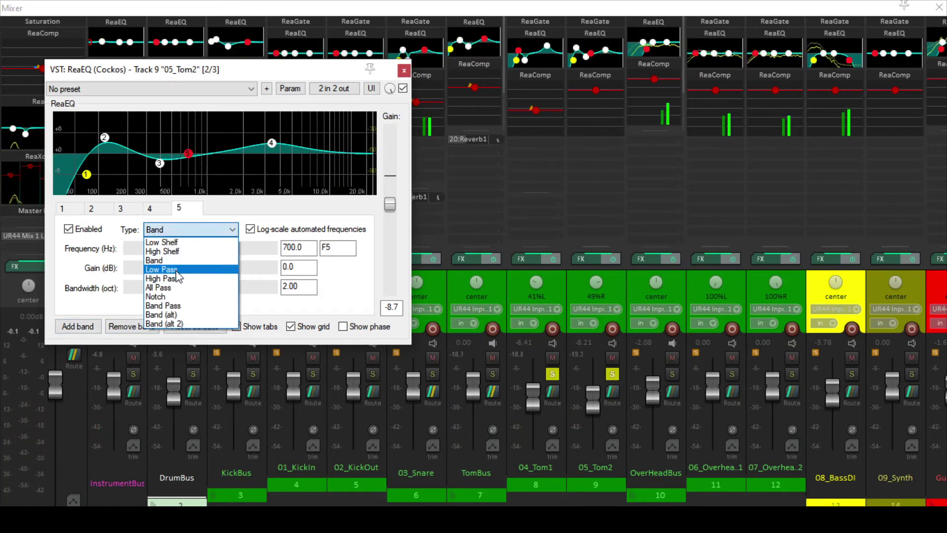
{"action": "left_click", "coordinate": [162, 270]}
{"action": "left_click_drag", "start_coordinate": [188, 176], "coordinate": [327, 169]}
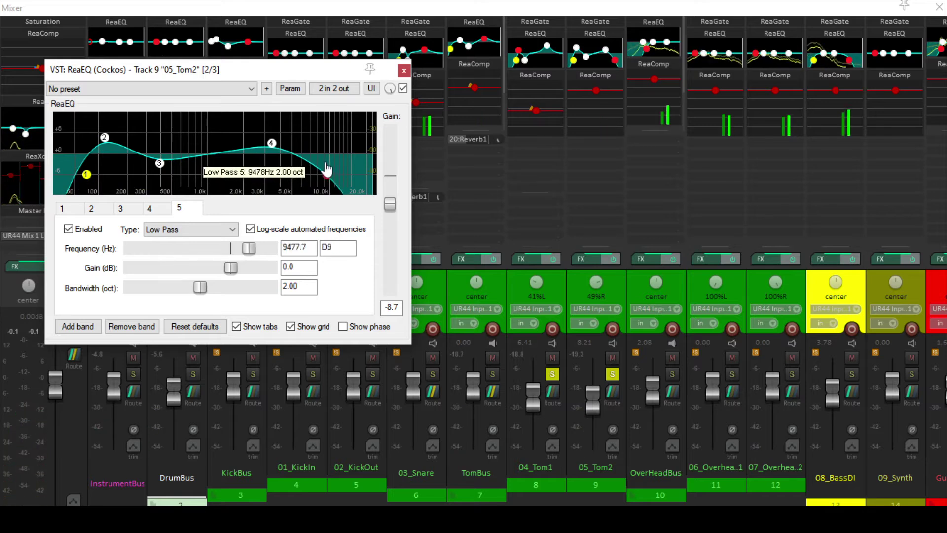
{"action": "left_click", "coordinate": [403, 72]}
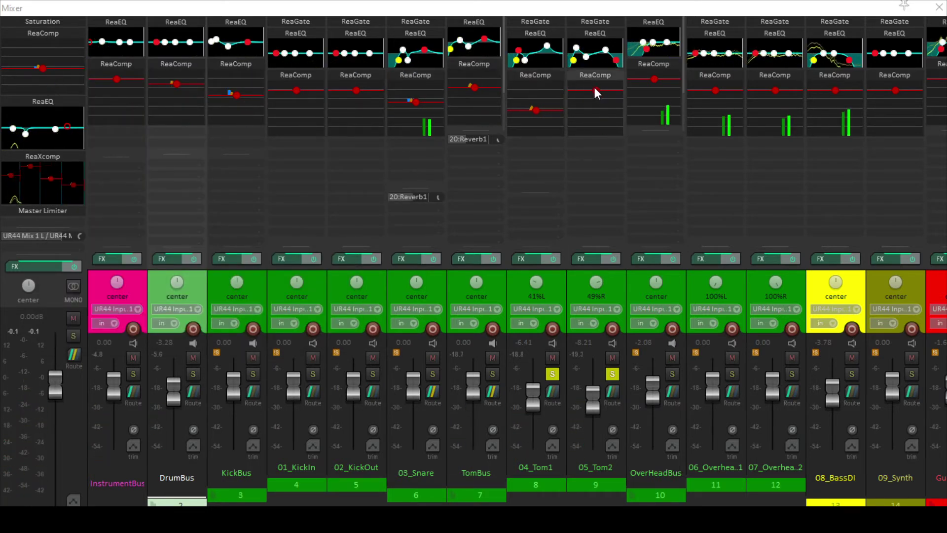
Lower the ReaComp threshold on 05_Tom2 to about match 04_Tom1's, and unsolo all tracks
{"action": "left_click_drag", "start_coordinate": [596, 90], "coordinate": [594, 105]}
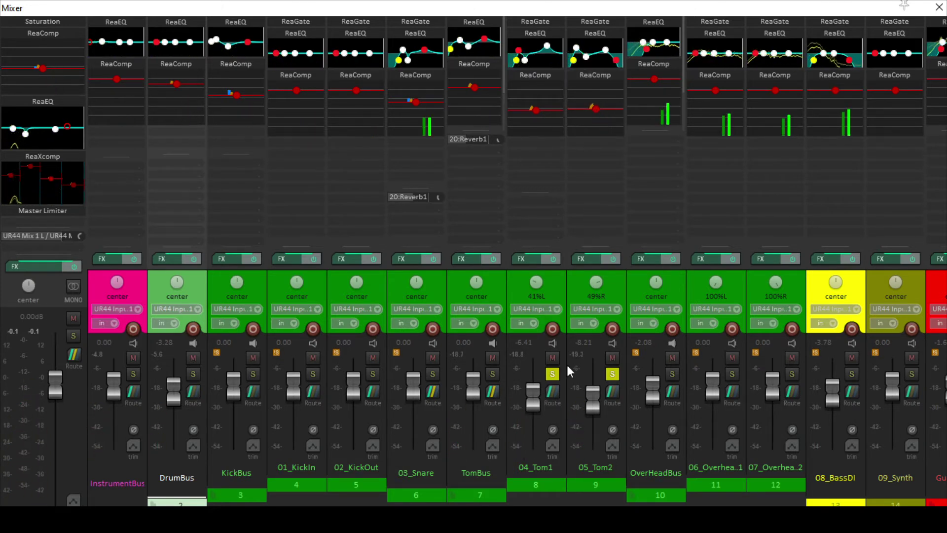
{"action": "left_click", "coordinate": [553, 374]}
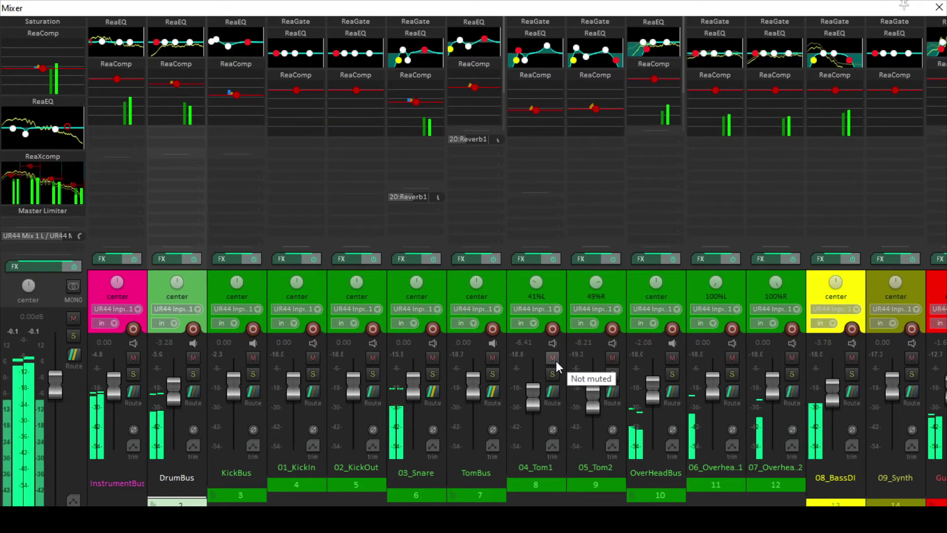
Return from the mixer to the arrange view and close 04_Tom1's open ReaEQ and ReaGate windows
{"action": "key", "text": "ctrl+m"}
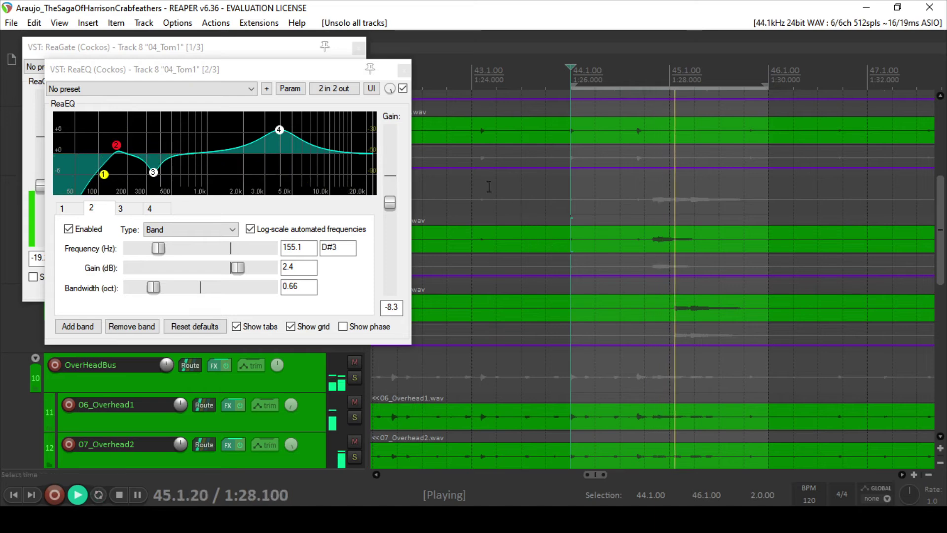
{"action": "left_click", "coordinate": [407, 72]}
{"action": "left_click", "coordinate": [360, 50]}
Set the time selection from 19.1.00 to 97.1.00, covering most of the song, and enable repeat playback
{"action": "scroll", "coordinate": [471, 129], "scroll_direction": "down", "scroll_amount": 8}
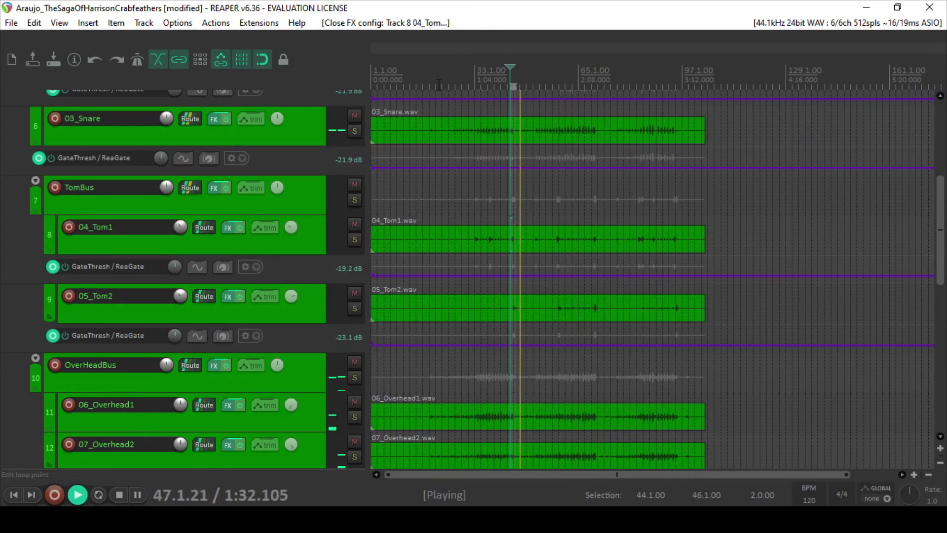
{"action": "left_click_drag", "start_coordinate": [438, 85], "coordinate": [682, 106]}
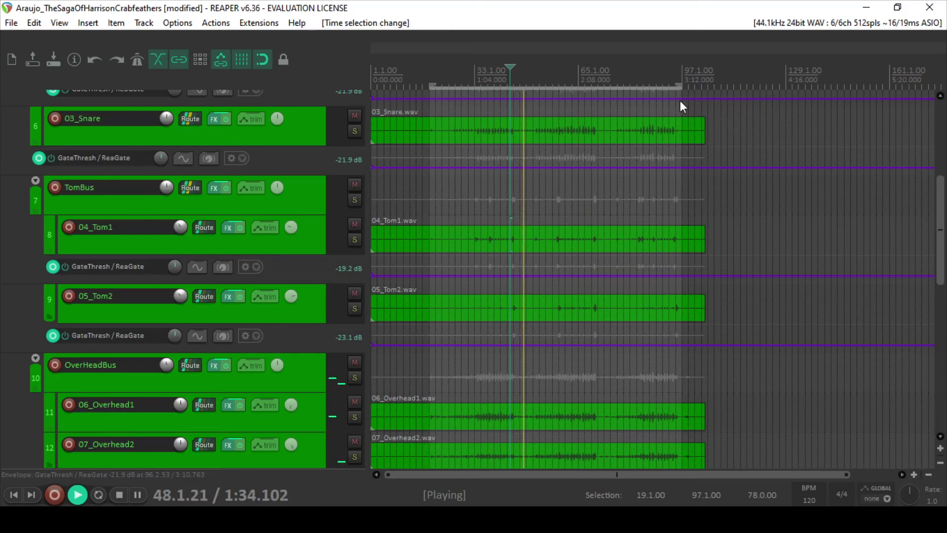
{"action": "key", "text": "r"}
{"action": "key", "text": "ctrl+s"}
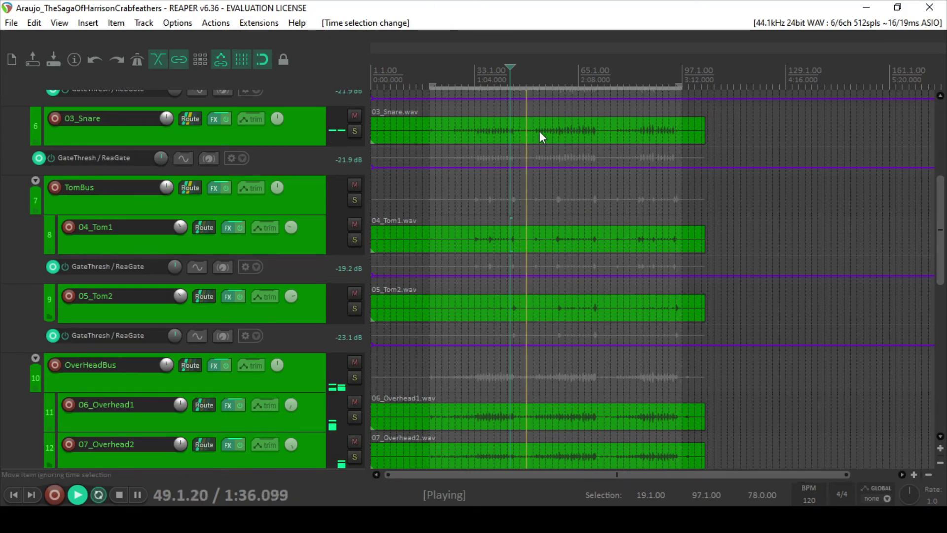
Boost OverHeadBus in ReaEQ with a 2.2 dB high shelf at about 9319 Hz and a 2.0 dB, 1.50-octave band 3 at about 3361 Hz
{"action": "left_click", "coordinate": [217, 365]}
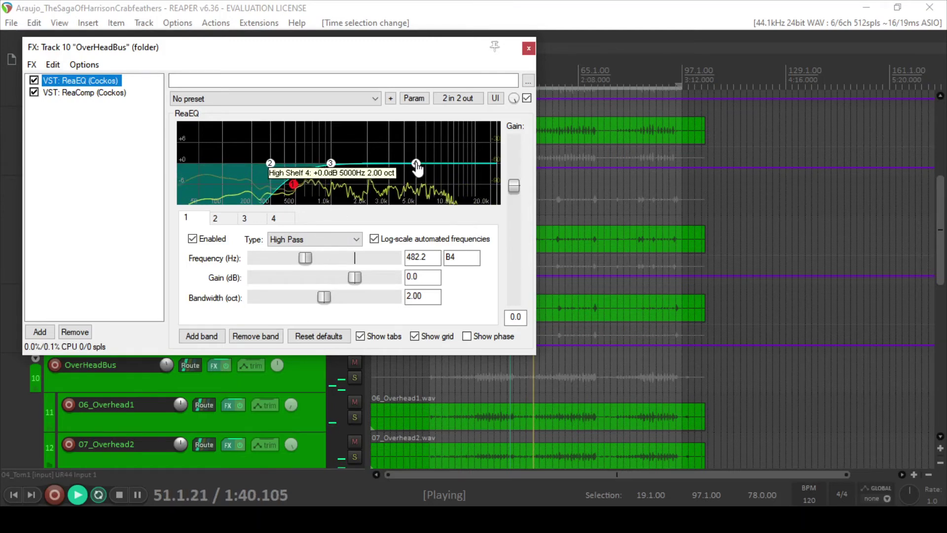
{"action": "left_click_drag", "start_coordinate": [415, 163], "coordinate": [448, 160]}
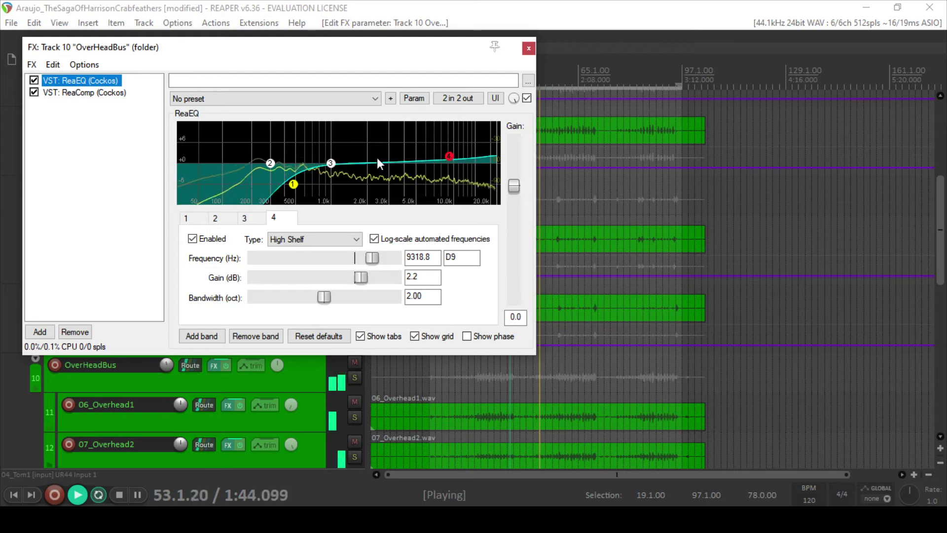
{"action": "left_click_drag", "start_coordinate": [337, 162], "coordinate": [397, 161]}
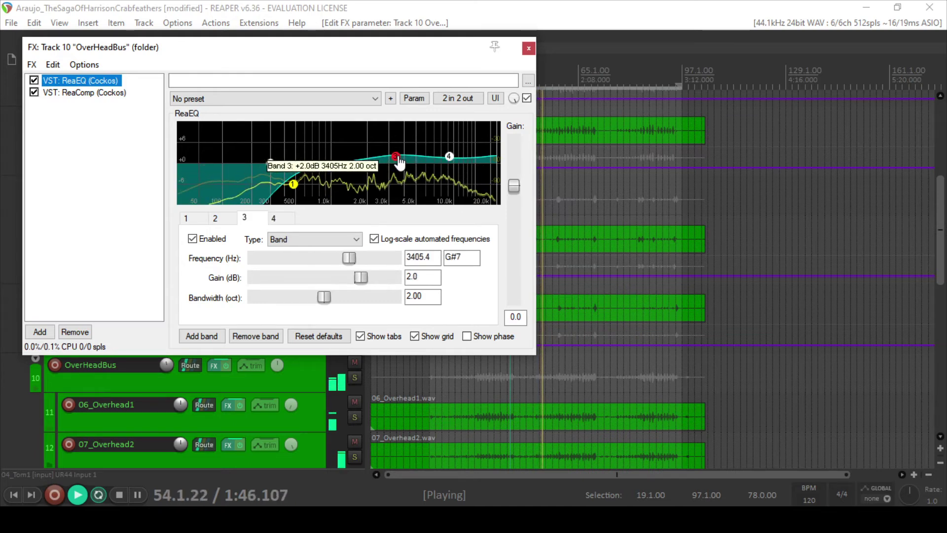
{"action": "left_click_drag", "start_coordinate": [324, 297], "coordinate": [311, 296]}
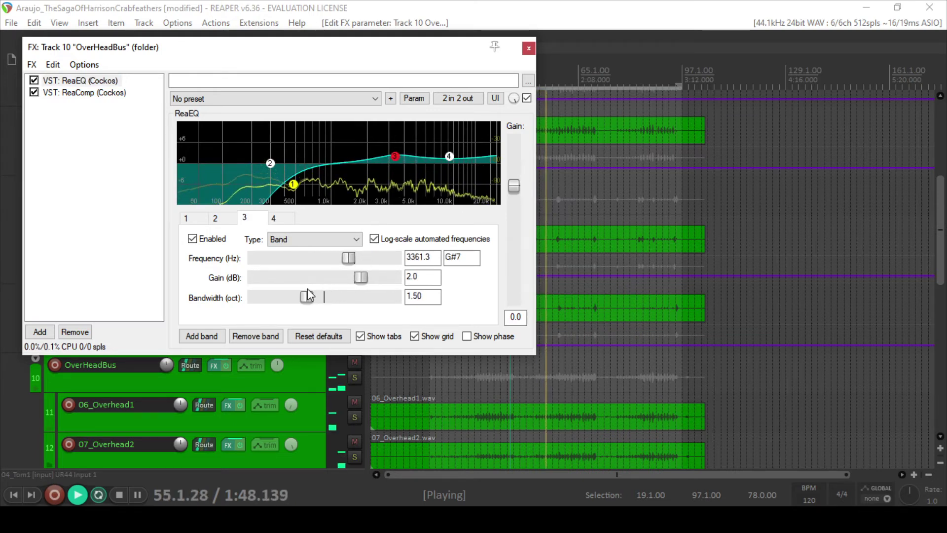
Set OverHeadBus's ReaComp to a ratio of about 3.06:1, a threshold of -11.4 dB and auto make-up, and close the FX window
{"action": "left_click", "coordinate": [94, 93]}
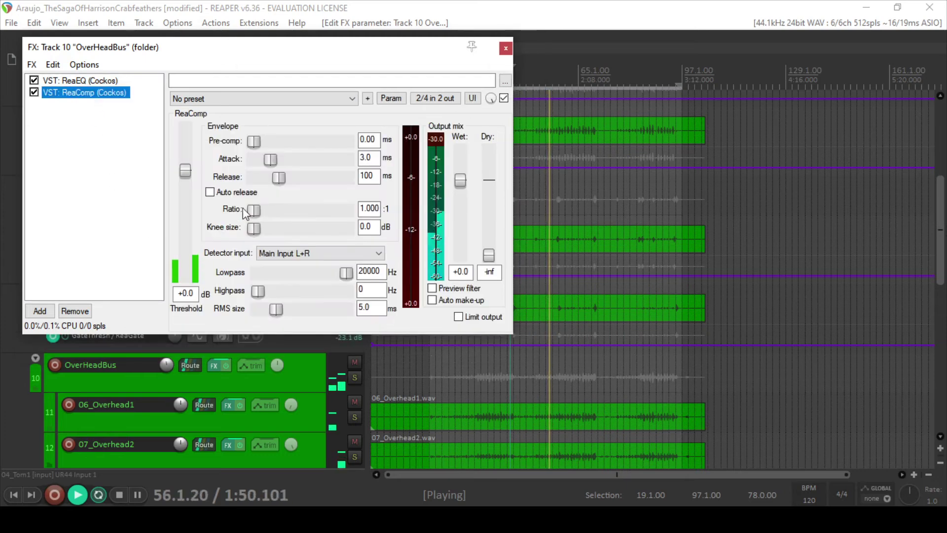
{"action": "left_click_drag", "start_coordinate": [285, 210], "coordinate": [288, 211]}
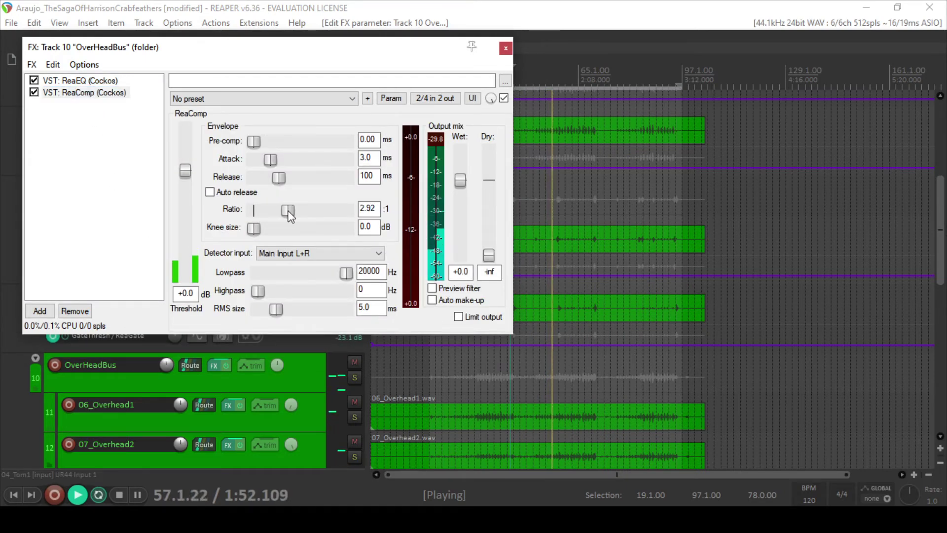
{"action": "left_click_drag", "start_coordinate": [186, 171], "coordinate": [192, 197]}
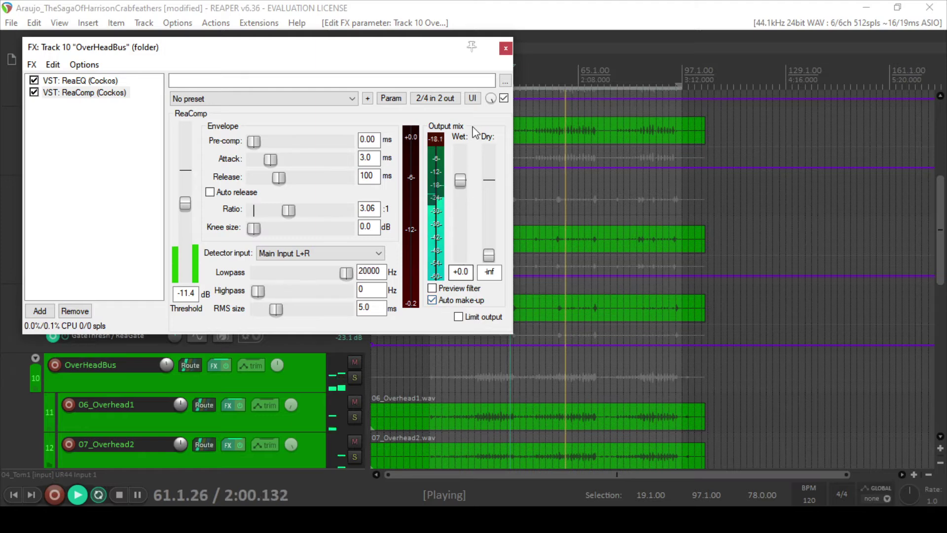
{"action": "left_click", "coordinate": [506, 48]}
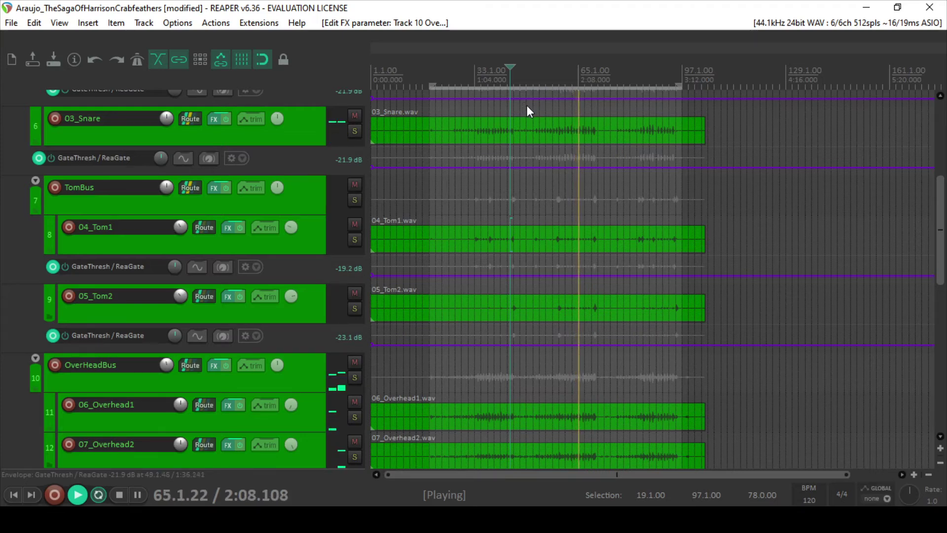
Bring back the mixer and lower the ReaComp threshold on 01_KickIn to about -15.9 dB
{"action": "key", "text": "ctrl+m"}
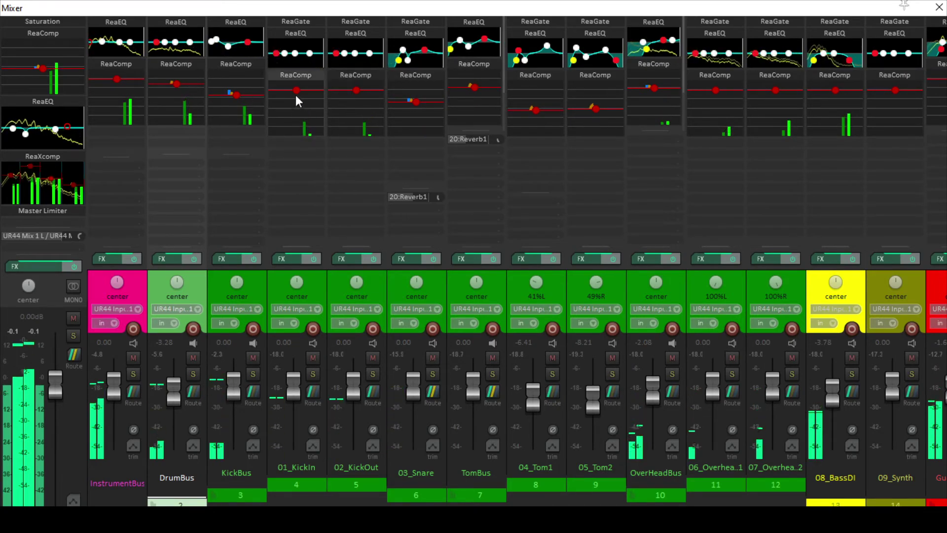
{"action": "left_click_drag", "start_coordinate": [295, 91], "coordinate": [297, 101]}
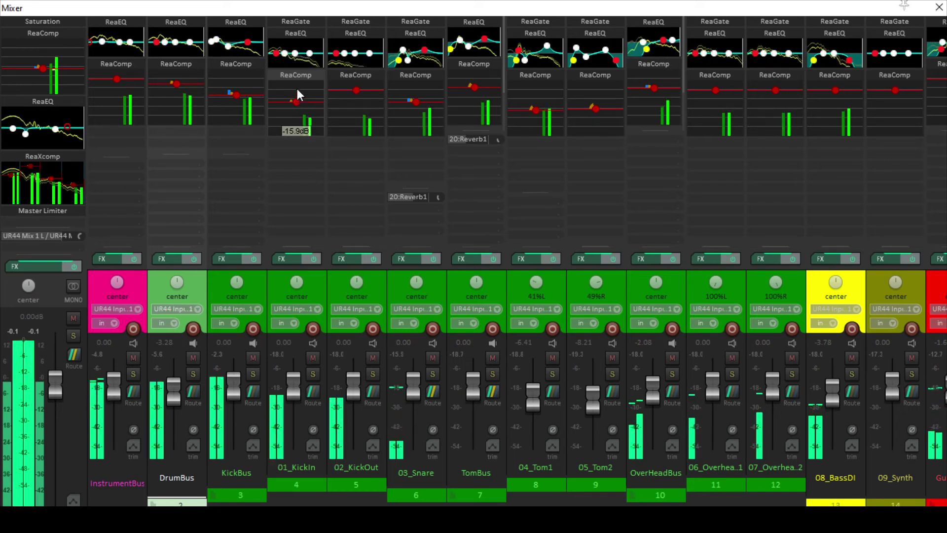
Lower the ReaComp threshold on 02_KickOut, restart playback from about bar 59 and return to the mixer
{"action": "left_click_drag", "start_coordinate": [356, 90], "coordinate": [358, 101]}
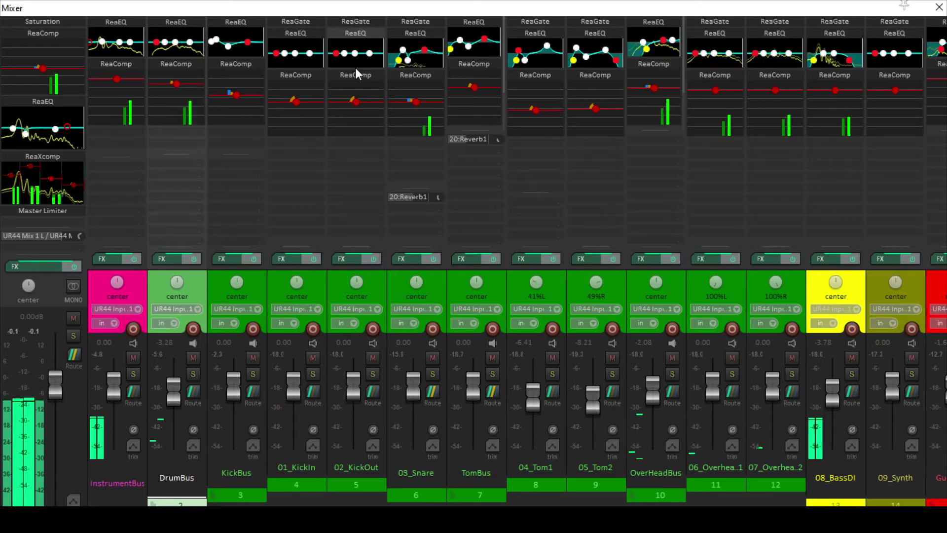
{"action": "key", "text": "ctrl+m"}
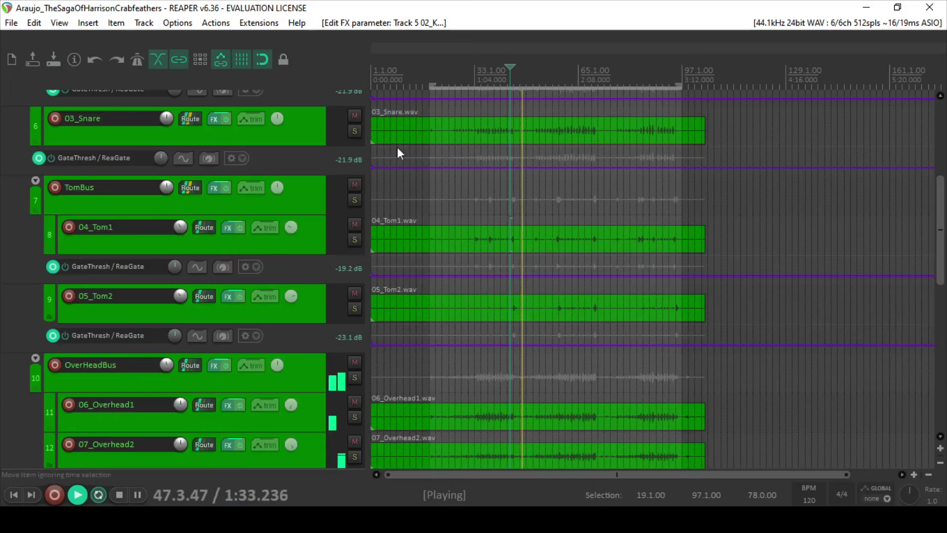
{"action": "scroll", "coordinate": [475, 143], "scroll_direction": "up", "scroll_amount": 4}
{"action": "left_click", "coordinate": [799, 83]}
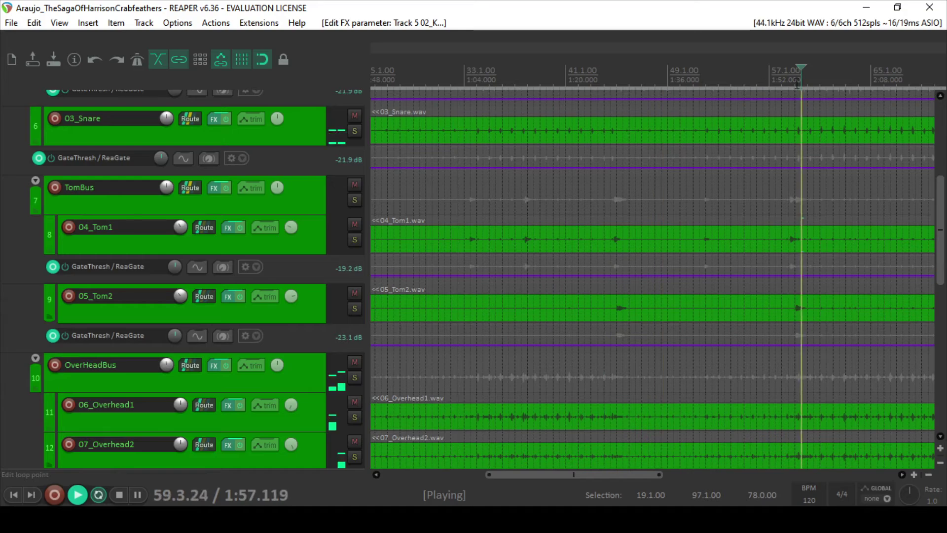
{"action": "scroll", "coordinate": [799, 87], "scroll_direction": "down", "scroll_amount": 4}
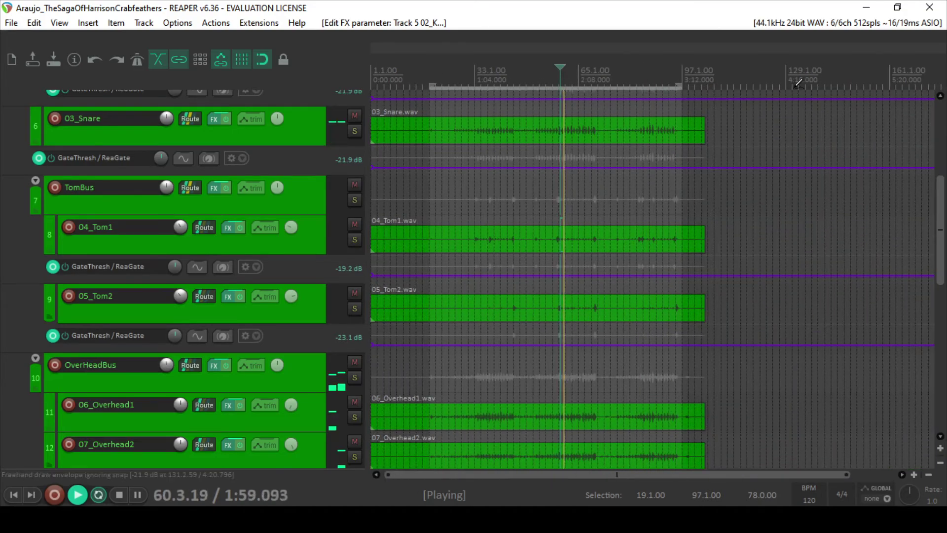
{"action": "key", "text": "ctrl+m"}
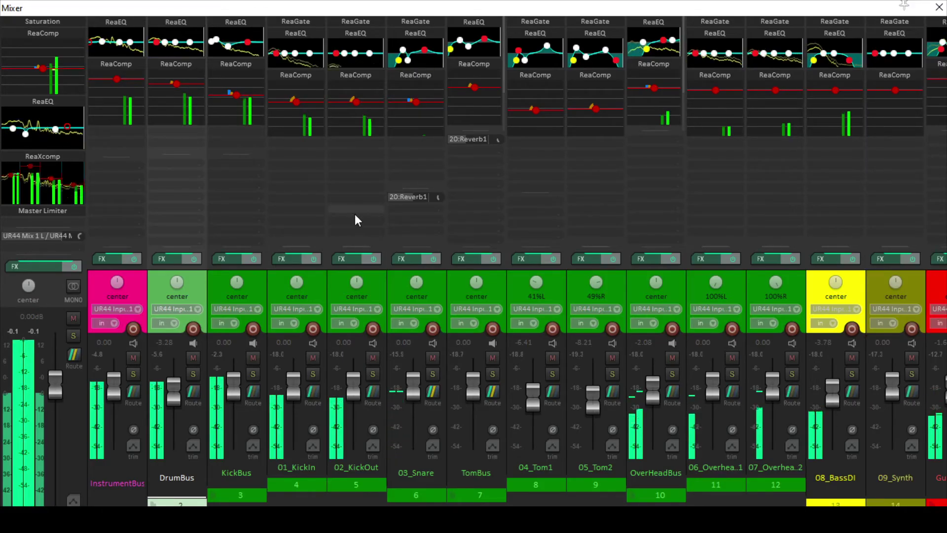
Set the ReaComp threshold to -24.1 dB on 01_KickIn and about -23.1 dB on 02_KickOut, and close the FX window
{"action": "left_click", "coordinate": [284, 75]}
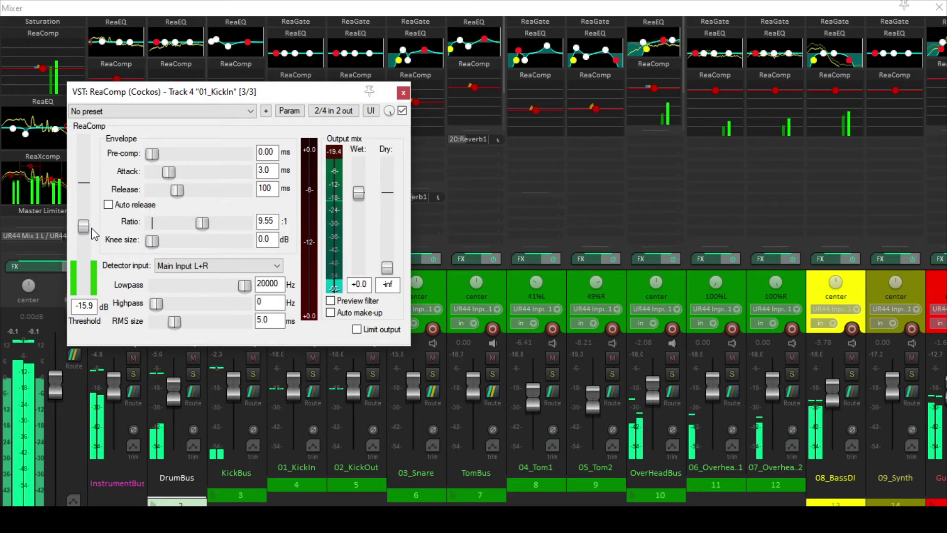
{"action": "left_click_drag", "start_coordinate": [84, 229], "coordinate": [86, 246]}
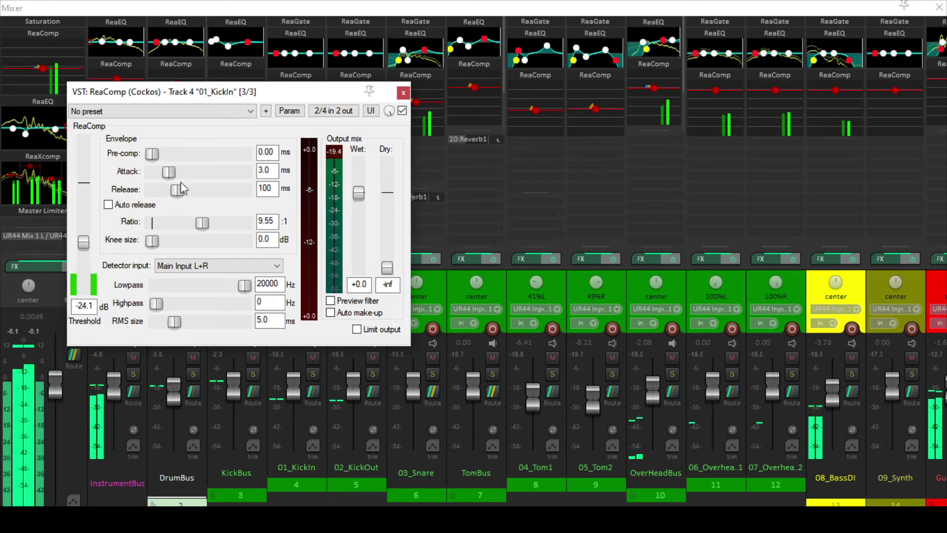
{"action": "left_click_drag", "start_coordinate": [224, 94], "coordinate": [640, 88]}
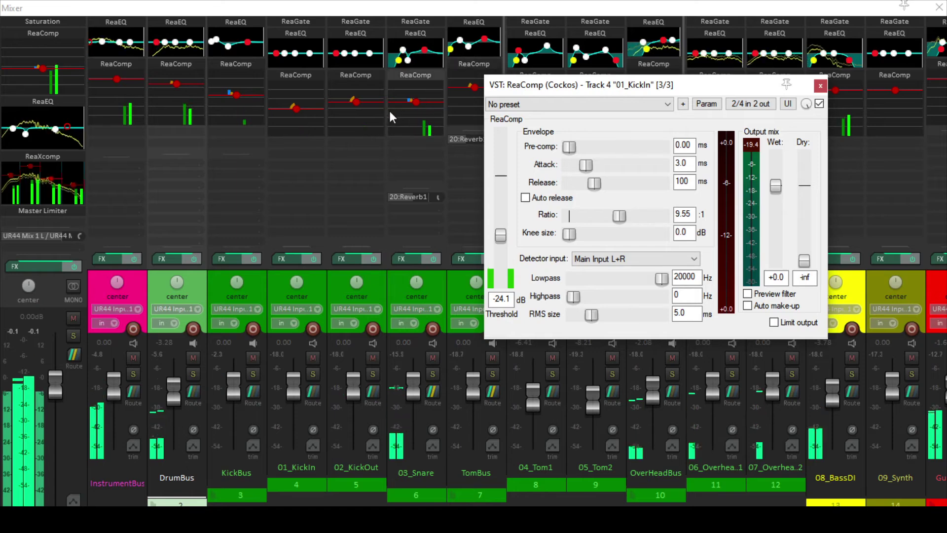
{"action": "left_click_drag", "start_coordinate": [354, 101], "coordinate": [356, 108]}
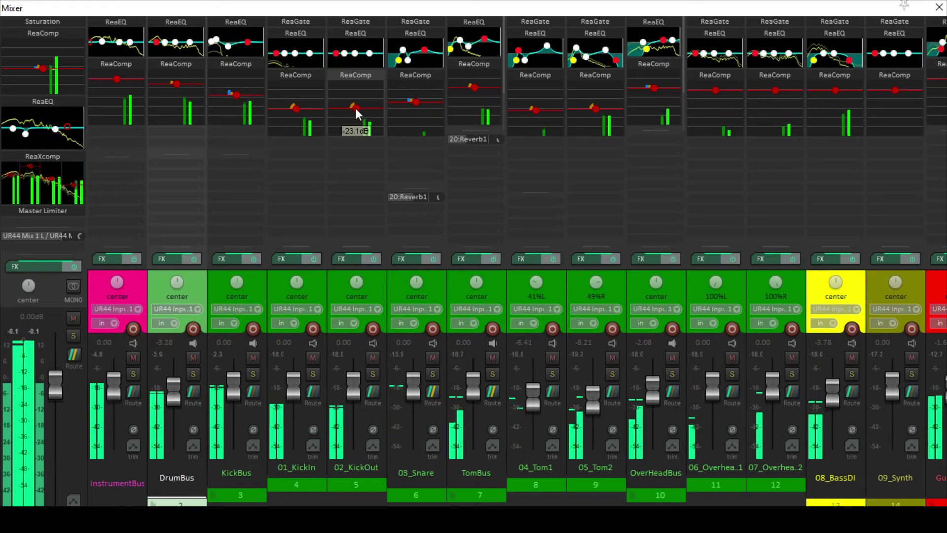
{"action": "key", "text": "ctrl+m"}
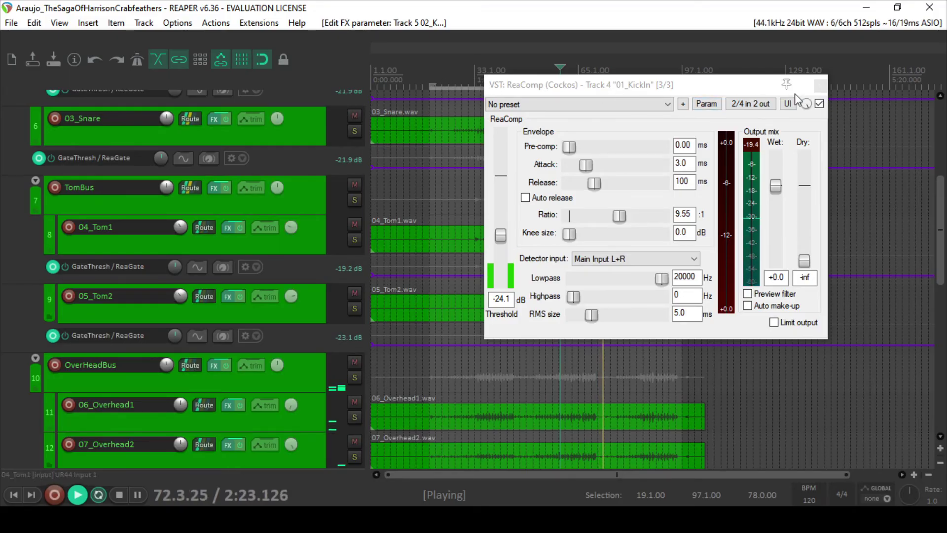
{"action": "left_click", "coordinate": [819, 85]}
Bring the kick tracks into close view in the arrangement and play the song from about bar 58
{"action": "left_click", "coordinate": [530, 75]}
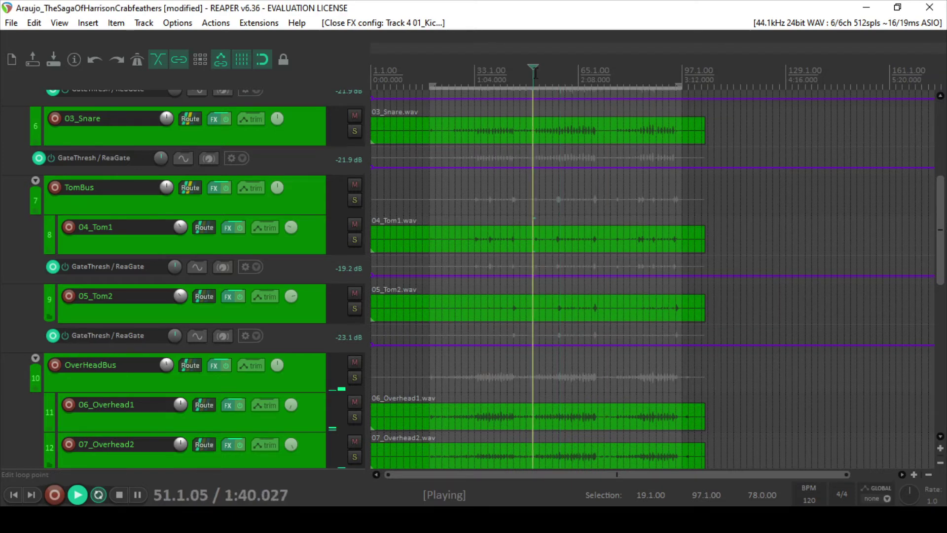
{"action": "scroll", "coordinate": [587, 98], "scroll_direction": "up", "scroll_amount": 2}
{"action": "scroll", "coordinate": [618, 154], "scroll_direction": "up", "scroll_amount": 2}
{"action": "scroll", "coordinate": [618, 153], "scroll_direction": "up", "scroll_amount": 3}
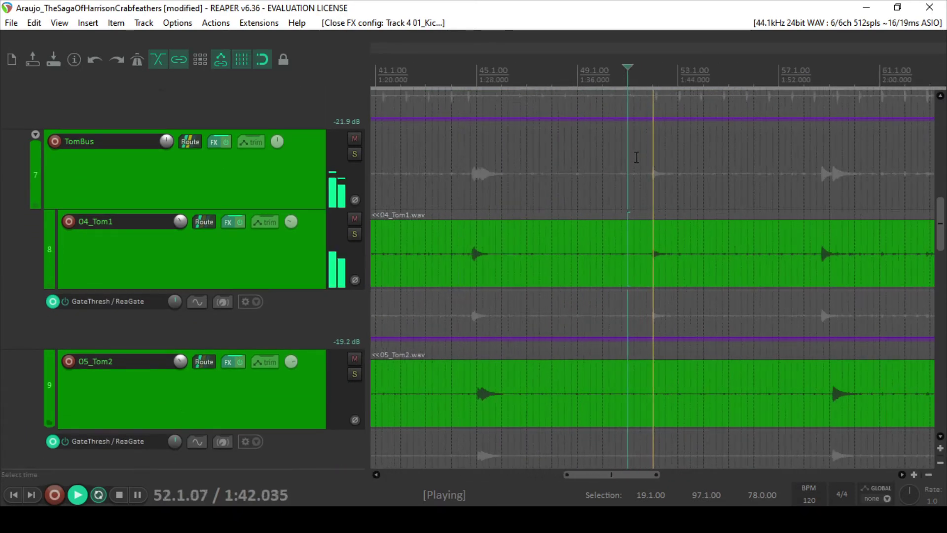
{"action": "left_click_drag", "start_coordinate": [940, 244], "coordinate": [939, 173]}
{"action": "left_click", "coordinate": [817, 106]}
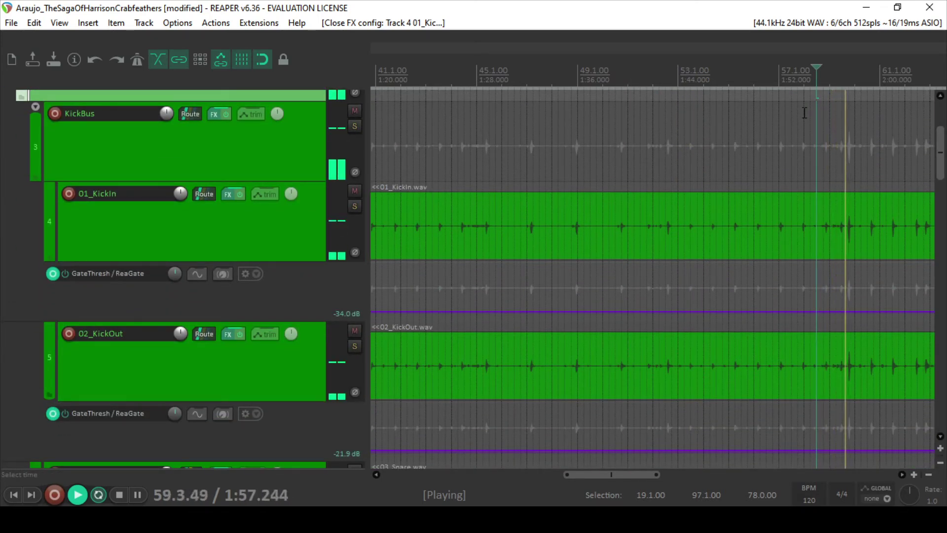
Bring back the mixer and lengthen the ReaComp attack on 01_KickIn to 16.7 ms
{"action": "key", "text": "ctrl+m"}
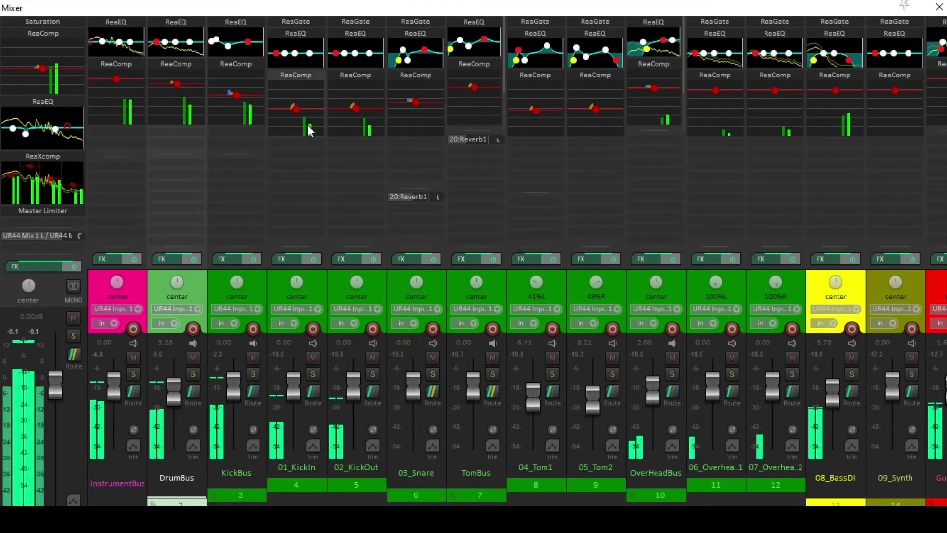
{"action": "mouse_move", "coordinate": [295, 108]}
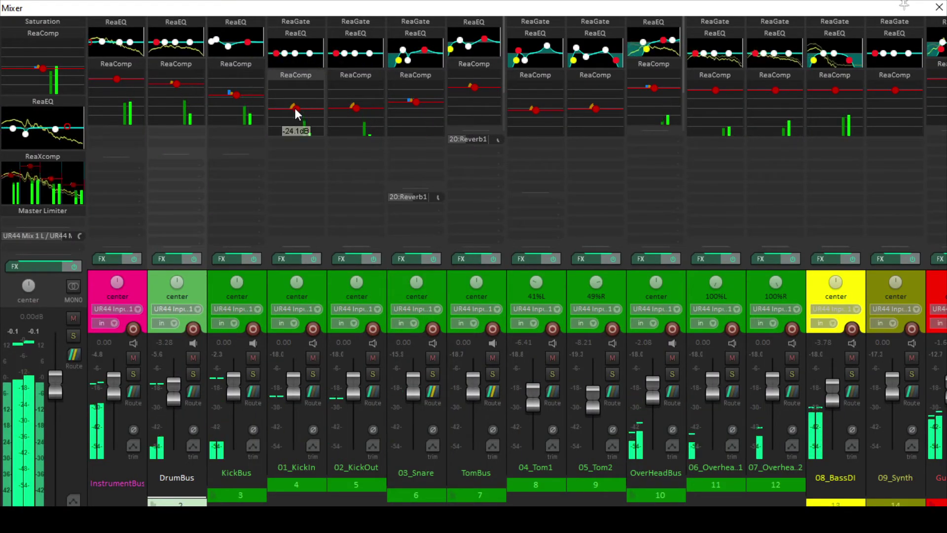
{"action": "left_click", "coordinate": [295, 76]}
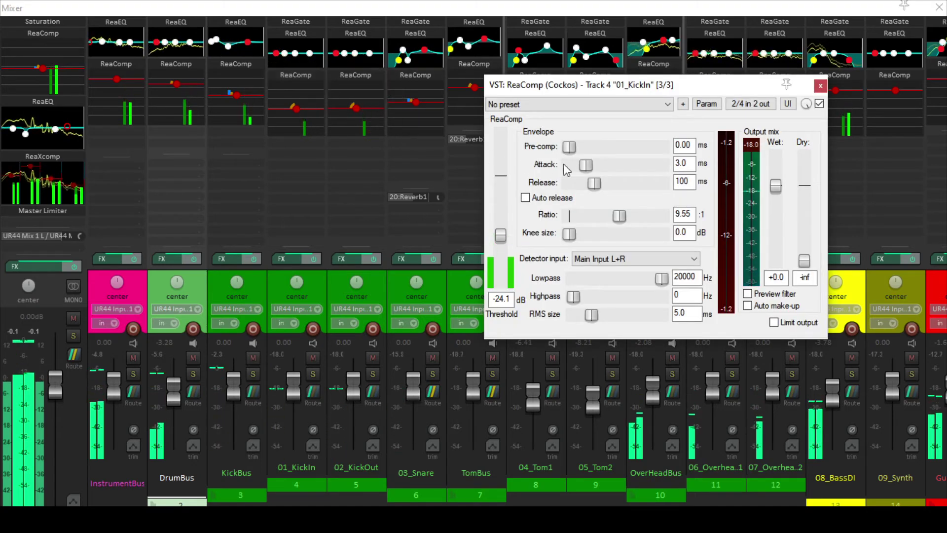
{"action": "left_click_drag", "start_coordinate": [582, 166], "coordinate": [596, 168]}
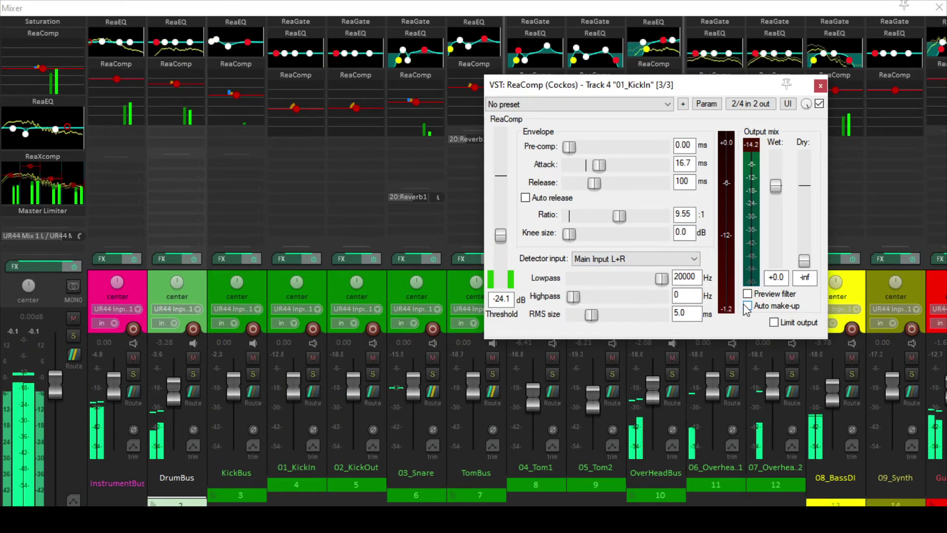
Lower the ReaComp thresholds further, to below -26.7 dB on 02_KickOut and below -28.5 dB on 01_KickIn
{"action": "left_click", "coordinate": [356, 109]}
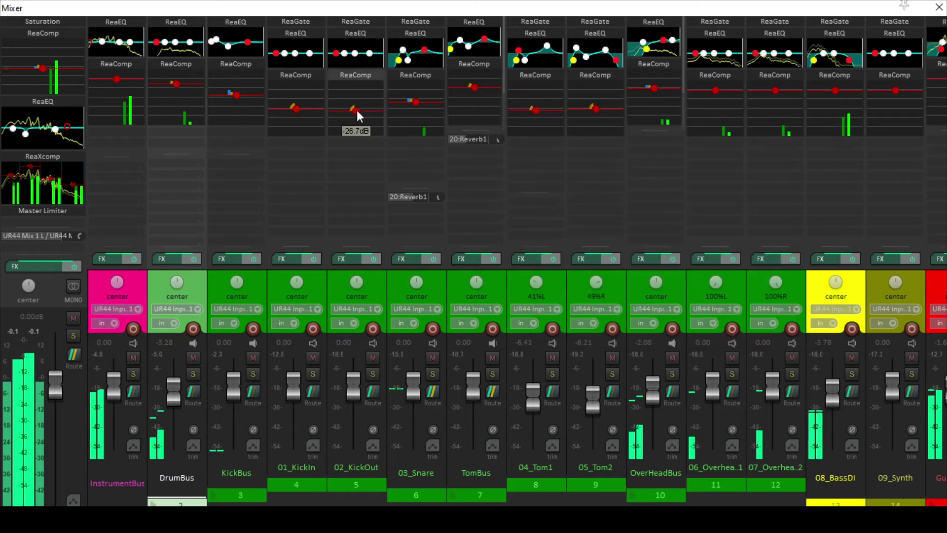
{"action": "scroll", "coordinate": [298, 116], "scroll_direction": "down", "scroll_amount": 3}
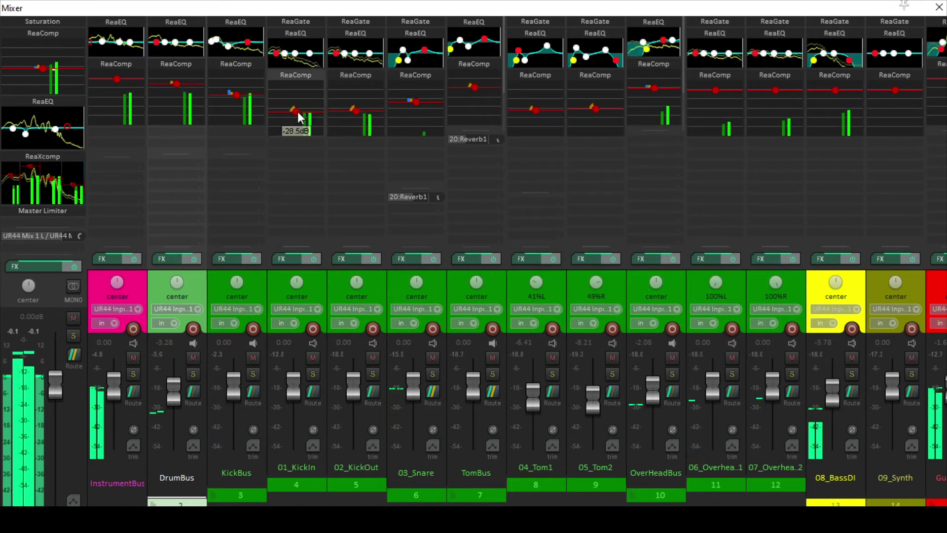
{"action": "scroll", "coordinate": [353, 111], "scroll_direction": "down", "scroll_amount": 3}
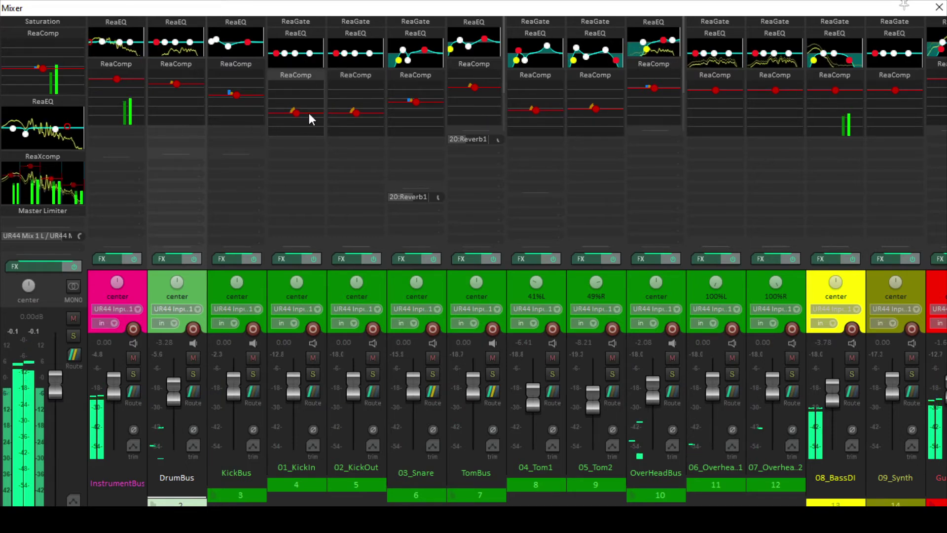
{"action": "scroll", "coordinate": [357, 113], "scroll_direction": "down", "scroll_amount": 1}
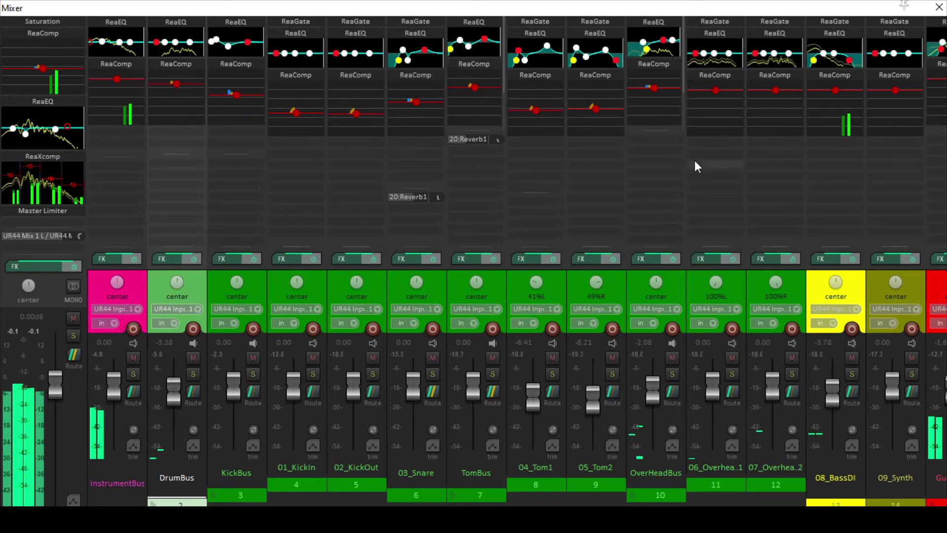
Boost 08_BassDI in ReaEQ with band 2 at 3.4 dB, 133.2 Hz, 1.66 octaves, and band 3 at 6.2 dB, about 2525 Hz
{"action": "left_click", "coordinate": [861, 279]}
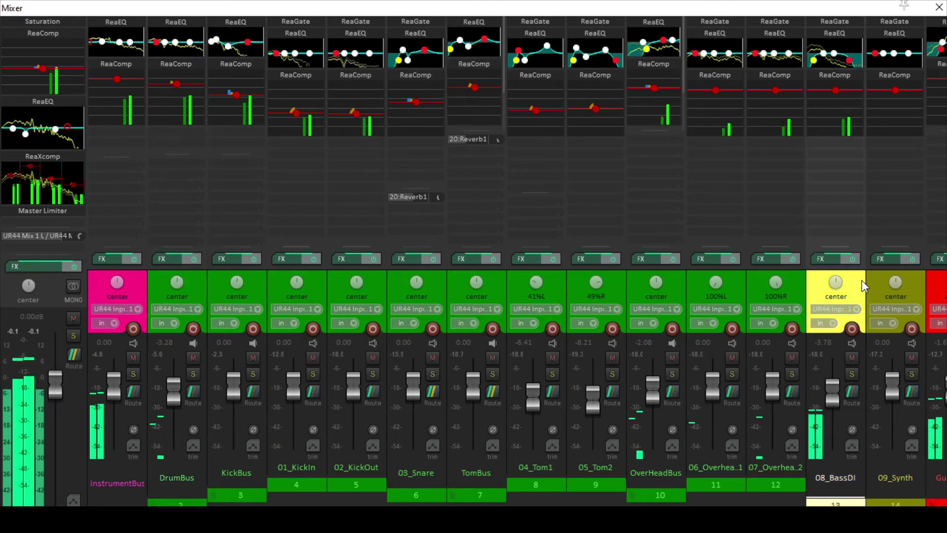
{"action": "left_click", "coordinate": [839, 34]}
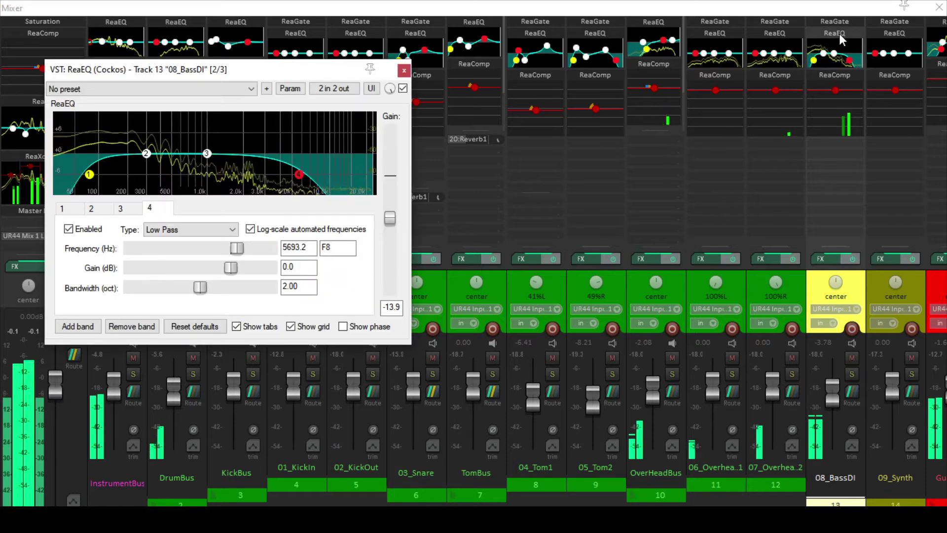
{"action": "left_click_drag", "start_coordinate": [146, 153], "coordinate": [111, 143]}
{"action": "scroll", "coordinate": [111, 144], "scroll_direction": "down", "scroll_amount": 4}
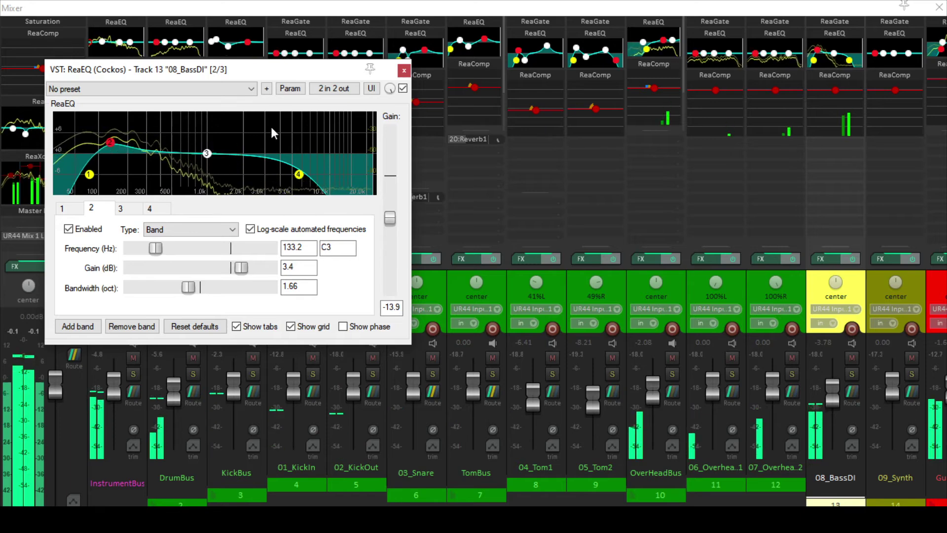
{"action": "left_click_drag", "start_coordinate": [207, 154], "coordinate": [255, 132]}
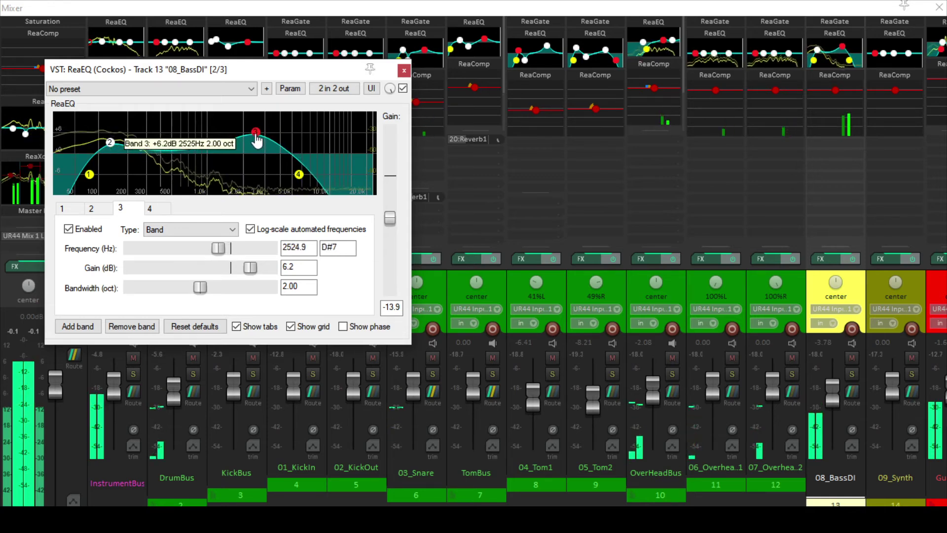
Add an EQ band cutting 3.4 dB at 462.5 Hz on 08_BassDI, set band 3's gain to 4.0 dB and close ReaEQ
{"action": "left_click", "coordinate": [85, 326]}
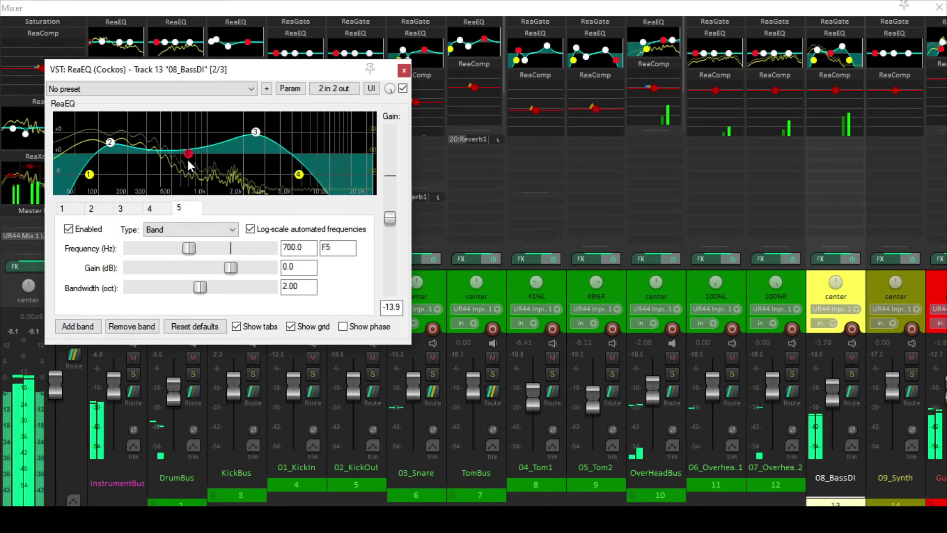
{"action": "left_click_drag", "start_coordinate": [187, 159], "coordinate": [168, 175]}
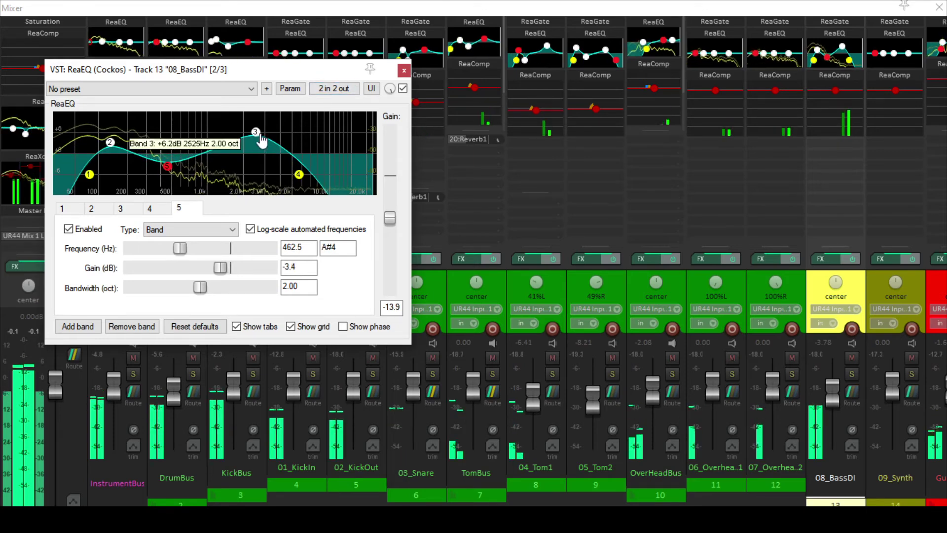
{"action": "left_click_drag", "start_coordinate": [256, 132], "coordinate": [255, 139]}
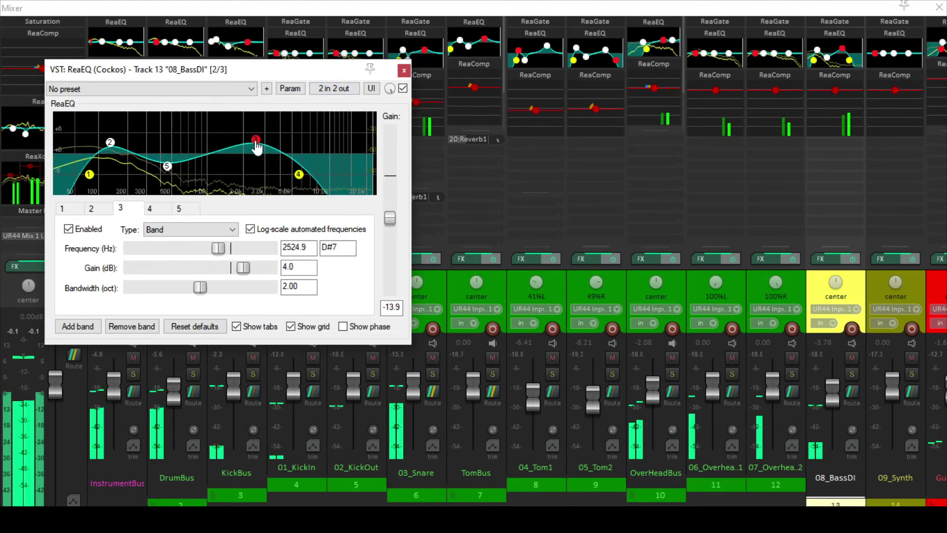
{"action": "left_click", "coordinate": [402, 71]}
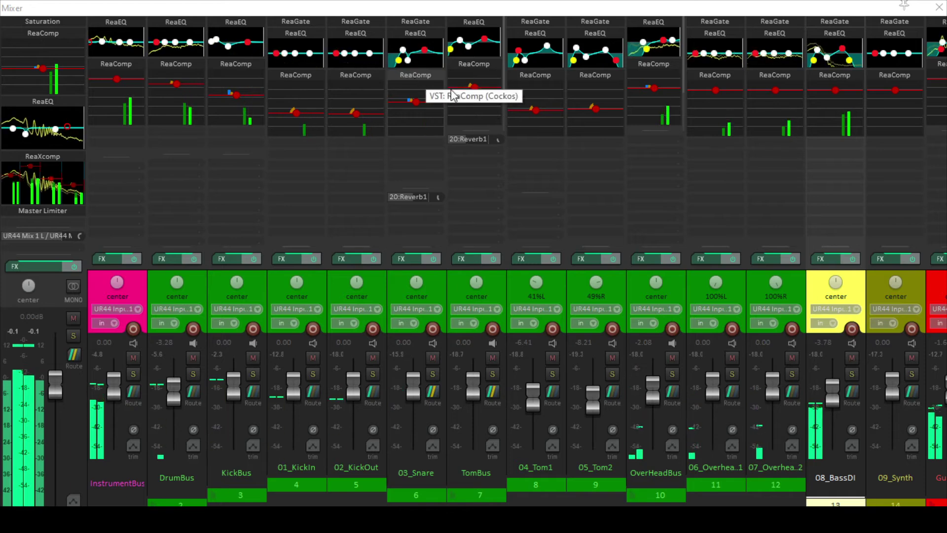
Set 08_BassDI's ReaComp to auto make-up, a threshold of -10.1 dB and a ratio of 3.41:1, and close it
{"action": "left_click", "coordinate": [836, 74]}
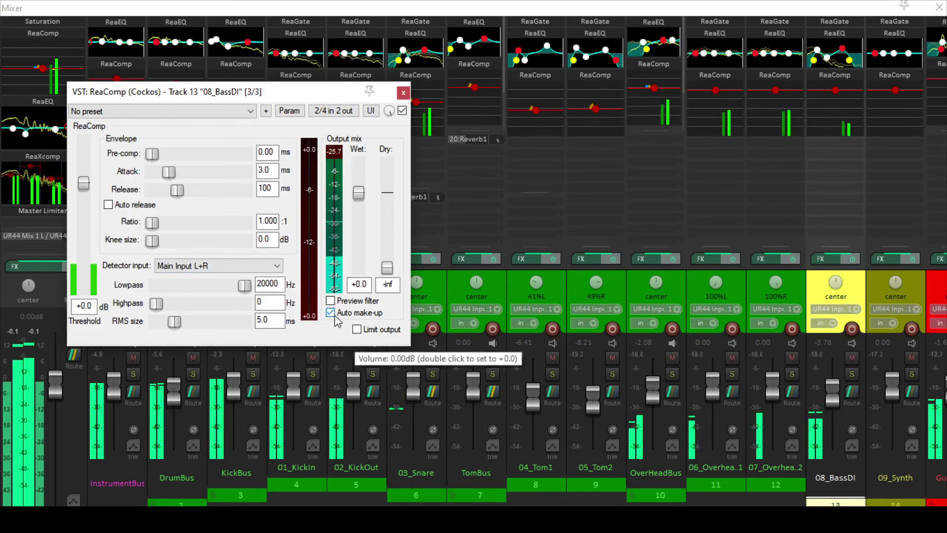
{"action": "left_click", "coordinate": [333, 313]}
{"action": "left_click_drag", "start_coordinate": [84, 189], "coordinate": [90, 217]}
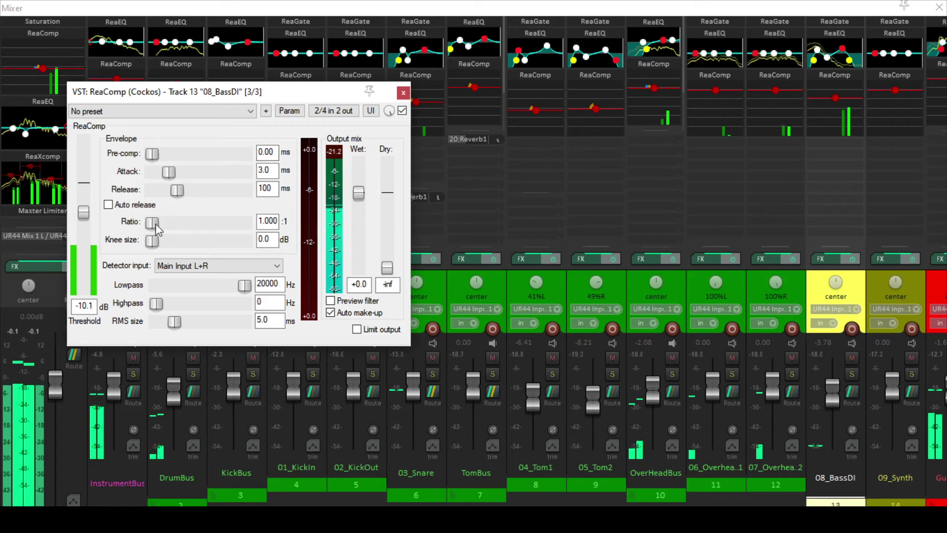
{"action": "left_click_drag", "start_coordinate": [156, 225], "coordinate": [193, 221]}
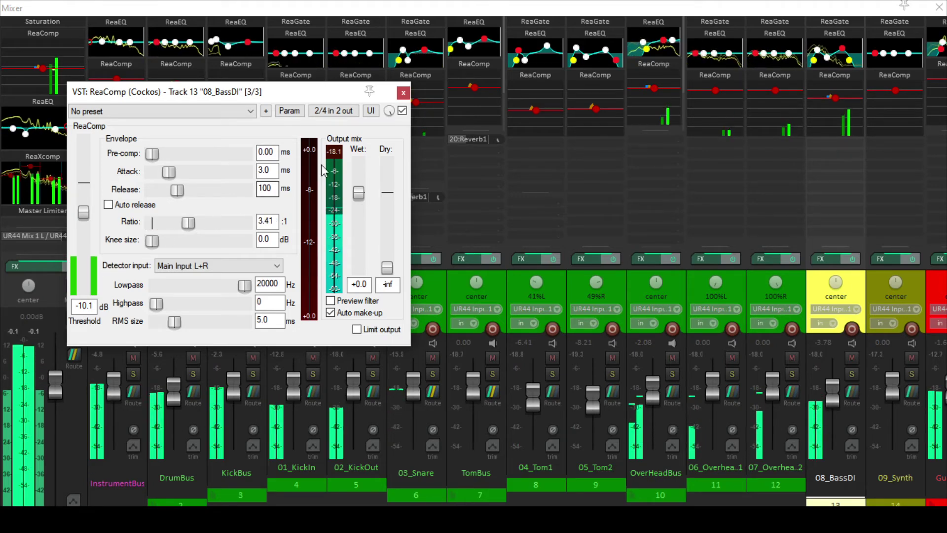
{"action": "key", "text": "Escape"}
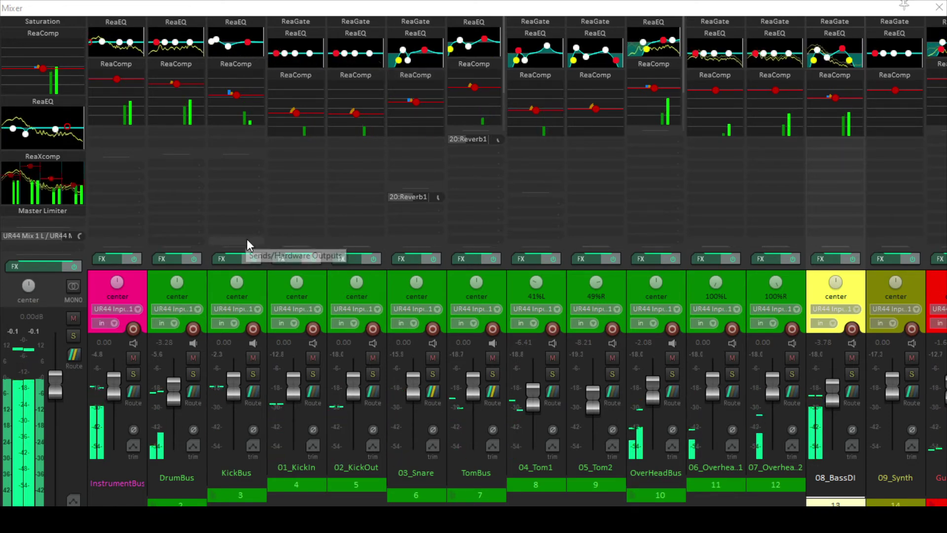
Check the ReaComp settings on KickBus and close the FX window
{"action": "left_click", "coordinate": [228, 67]}
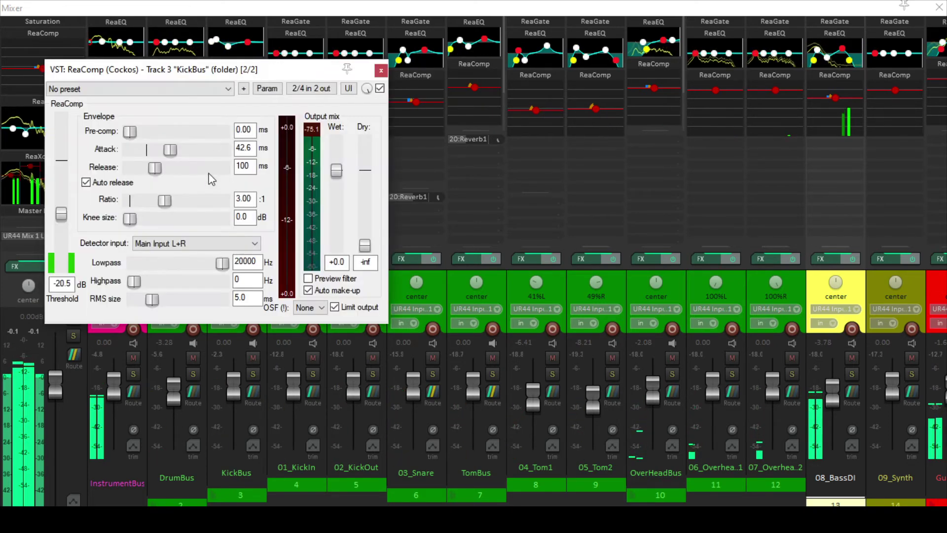
{"action": "left_click", "coordinate": [381, 72]}
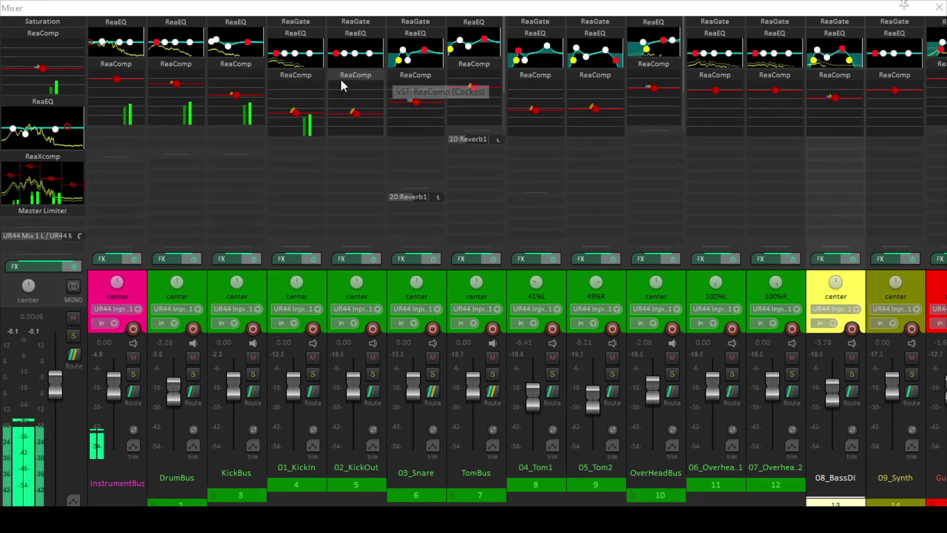
Check the ReaComp settings on 01_KickIn and 02_KickOut, closing each effect window
{"action": "left_click", "coordinate": [293, 77]}
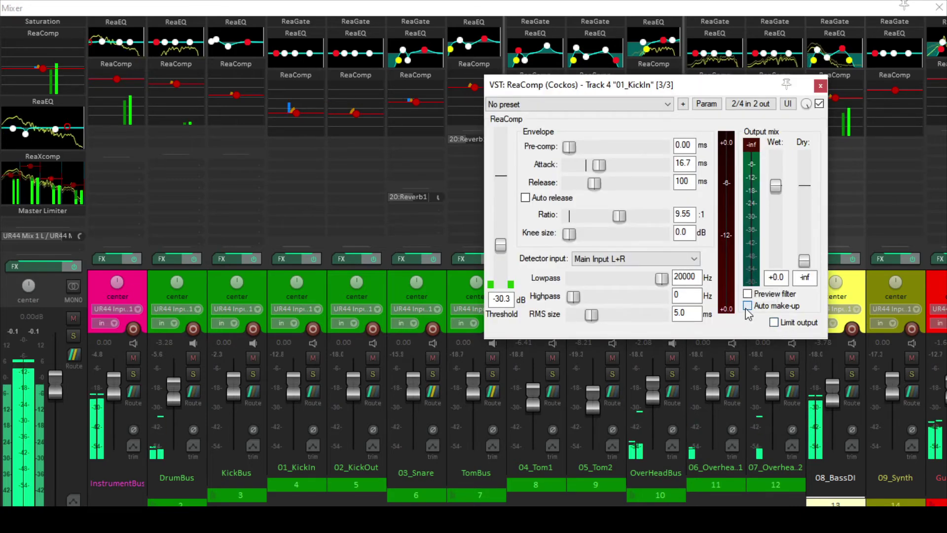
{"action": "key", "text": "Escape"}
{"action": "left_click", "coordinate": [356, 78]}
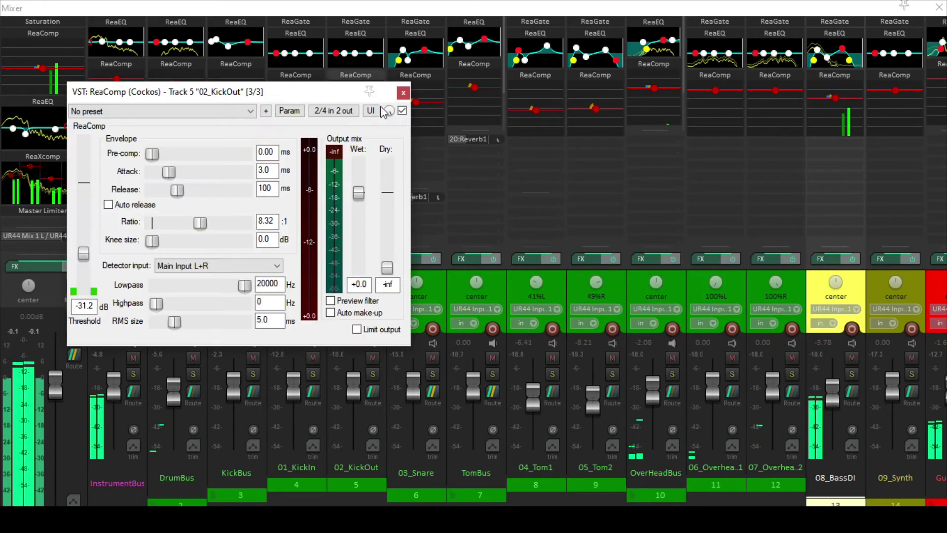
{"action": "key", "text": "Escape"}
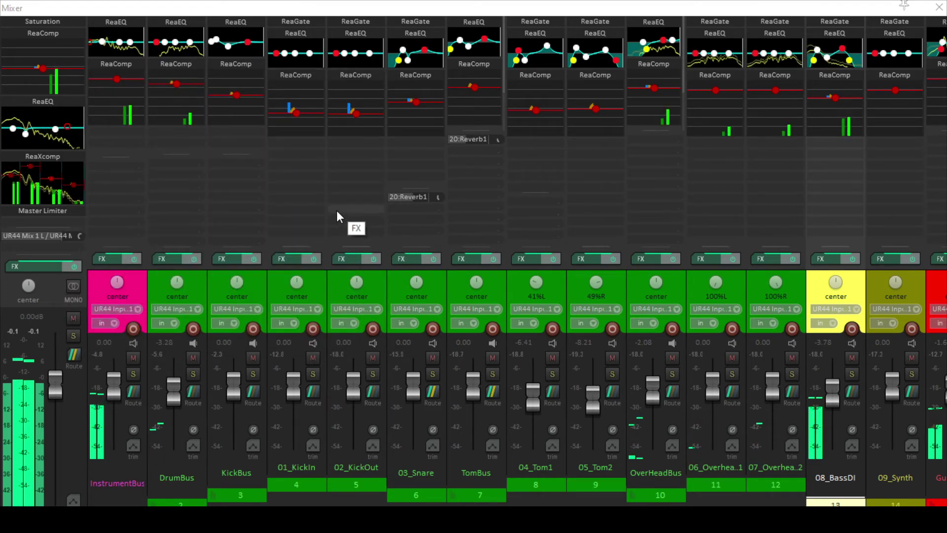
Replay the song from about bar 55 and raise the ReaComp thresholds on 01_KickIn and 02_KickOut
{"action": "key", "text": "ctrl+m"}
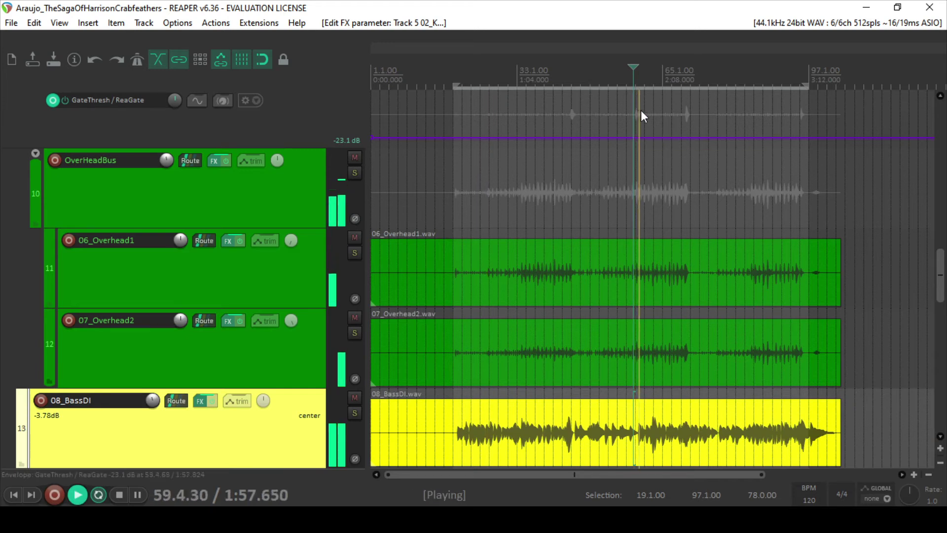
{"action": "left_click", "coordinate": [623, 86]}
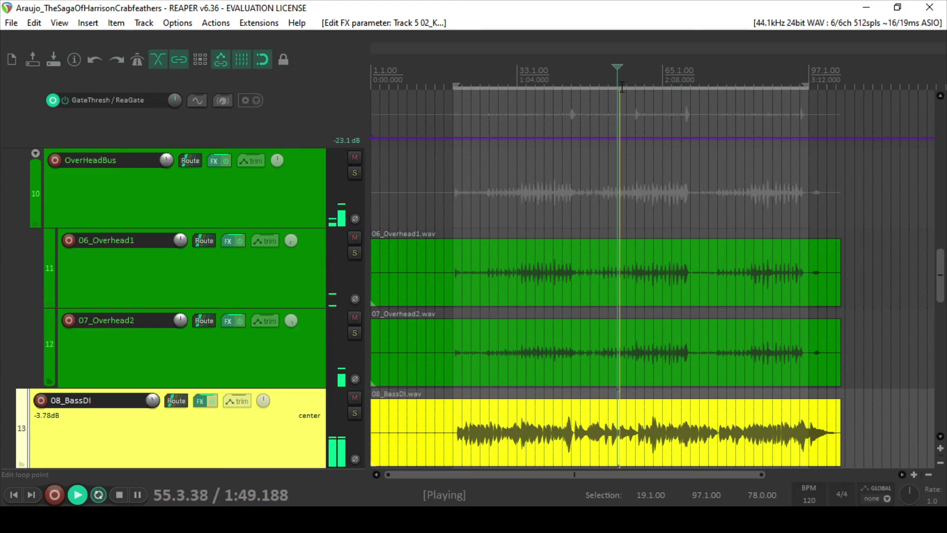
{"action": "key", "text": "ctrl+m"}
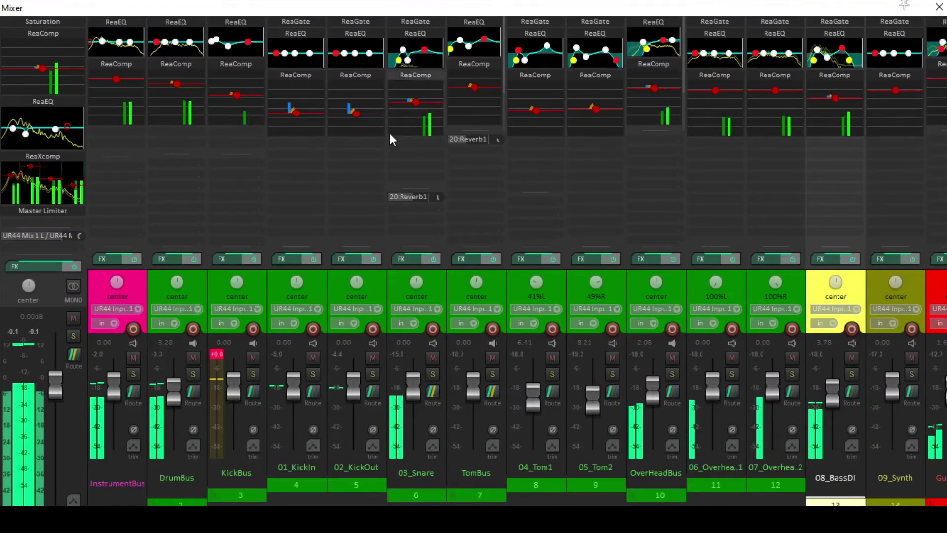
{"action": "left_click_drag", "start_coordinate": [296, 113], "coordinate": [353, 100]}
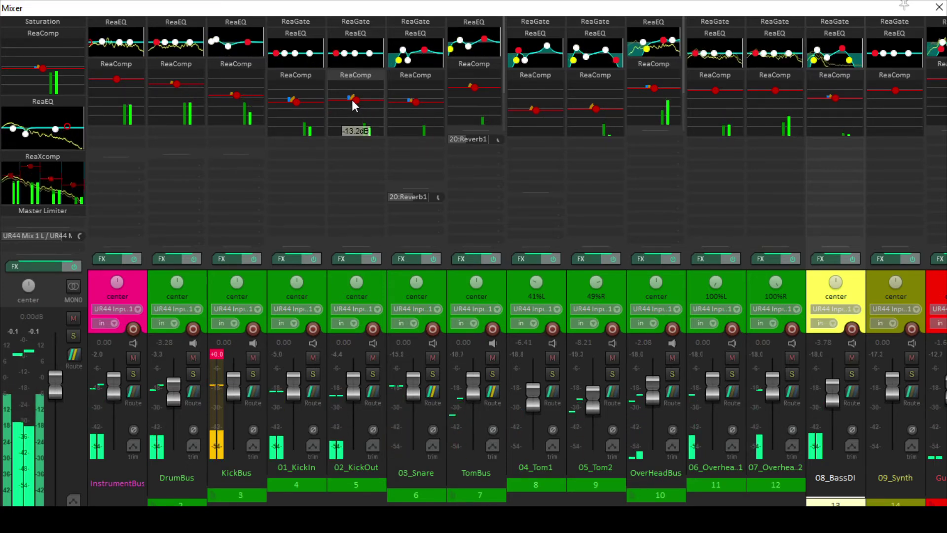
{"action": "left_click_drag", "start_coordinate": [351, 100], "coordinate": [296, 102]}
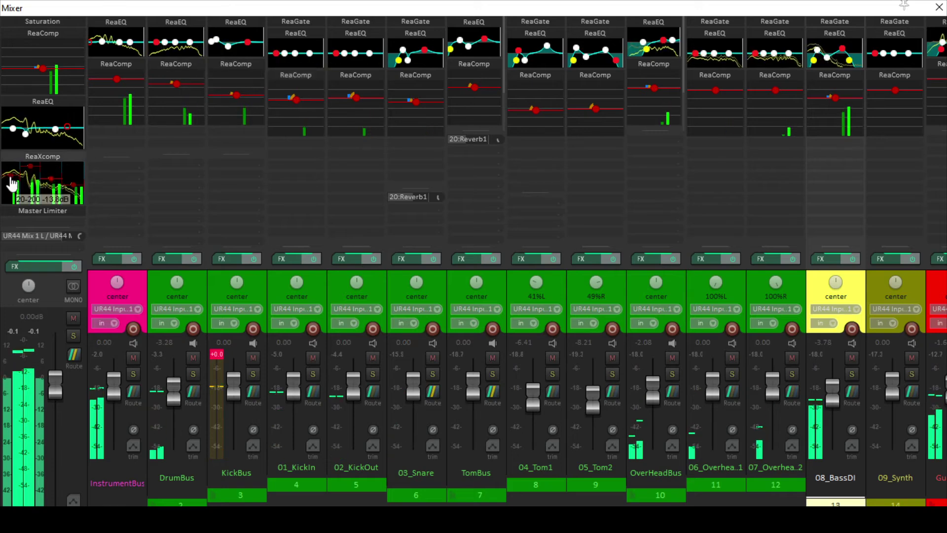
Set band 1 of the master ReaXcomp to a ratio of 8.40, threshold -18.1 dB and top frequency 293.0 Hz, and close it
{"action": "left_click", "coordinate": [28, 155]}
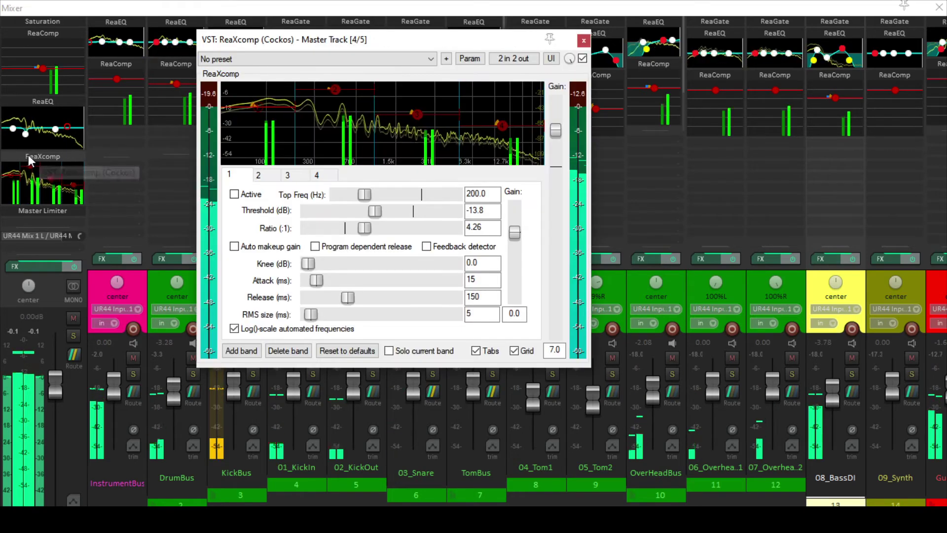
{"action": "left_click_drag", "start_coordinate": [354, 227], "coordinate": [379, 227]}
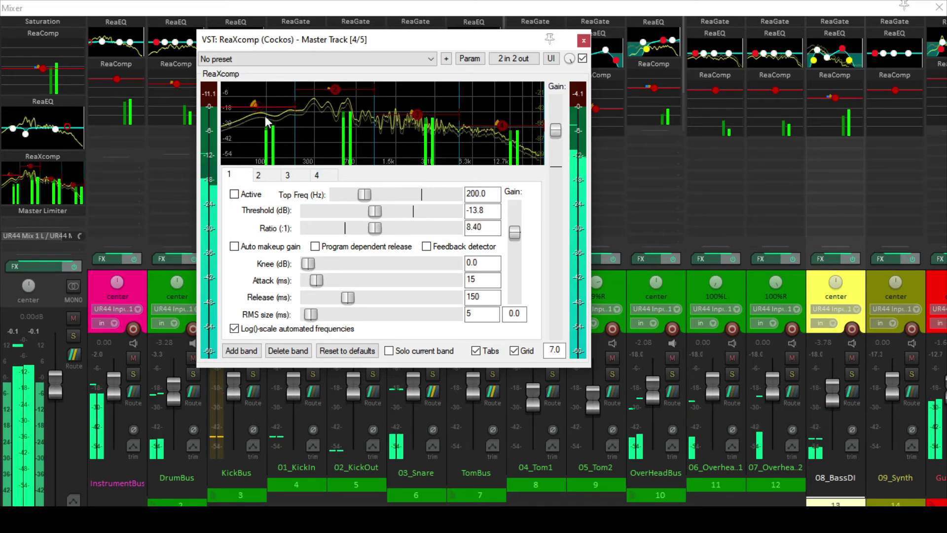
{"action": "left_click_drag", "start_coordinate": [265, 116], "coordinate": [313, 138]}
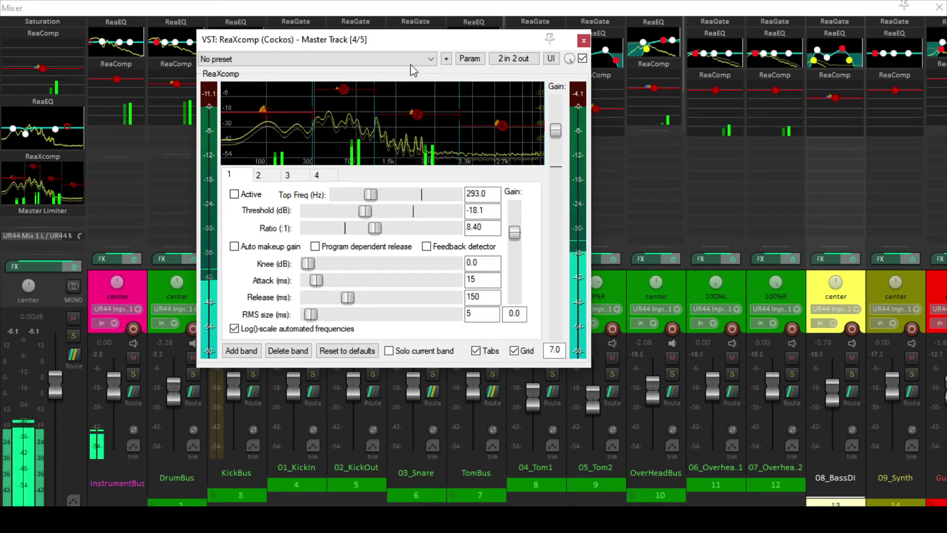
{"action": "left_click", "coordinate": [584, 40]}
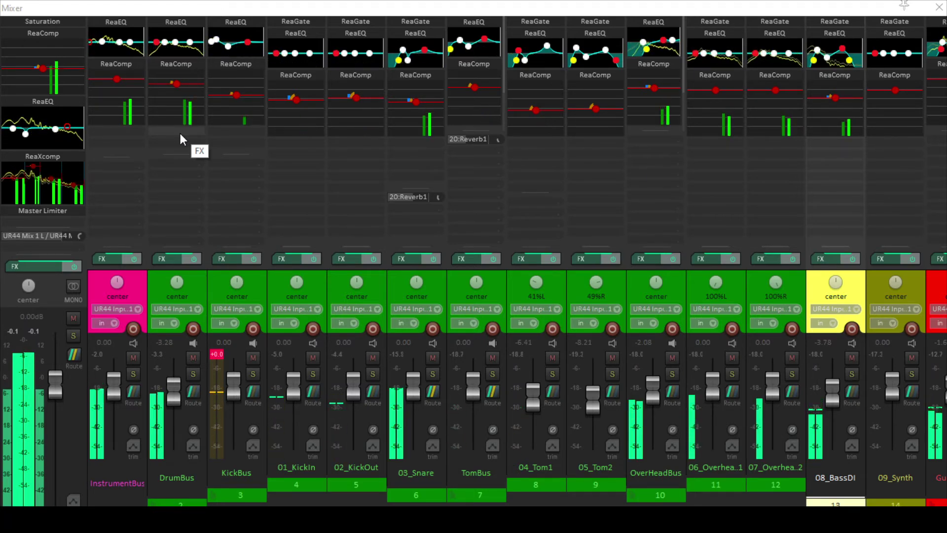
Clear the KickBus clip indicator and lower the ReaComp threshold on GuitarBus
{"action": "left_click", "coordinate": [218, 355]}
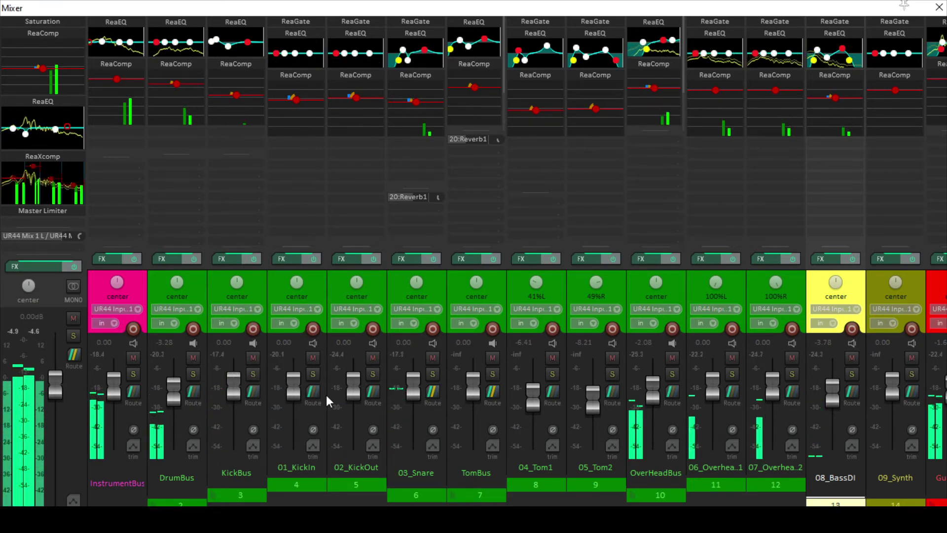
{"action": "scroll", "coordinate": [907, 289], "scroll_direction": "right", "scroll_amount": 1}
{"action": "scroll", "coordinate": [841, 304], "scroll_direction": "left", "scroll_amount": 1}
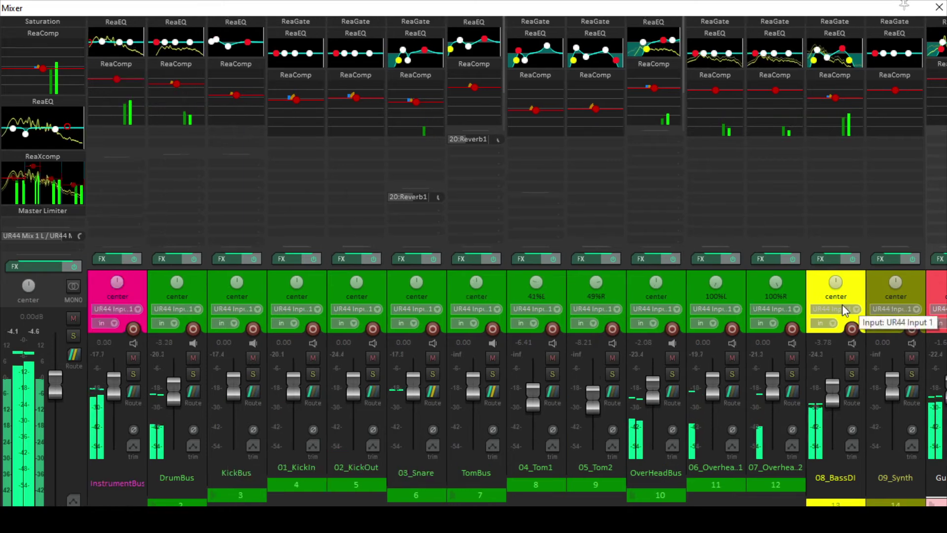
{"action": "scroll", "coordinate": [841, 305], "scroll_direction": "right", "scroll_amount": 4}
{"action": "scroll", "coordinate": [829, 308], "scroll_direction": "right", "scroll_amount": 2}
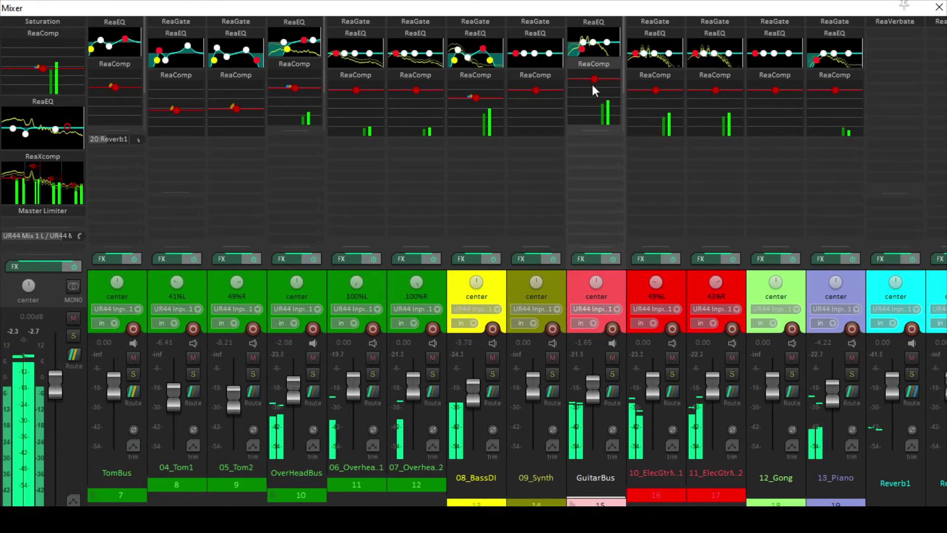
{"action": "mouse_move", "coordinate": [595, 84]}
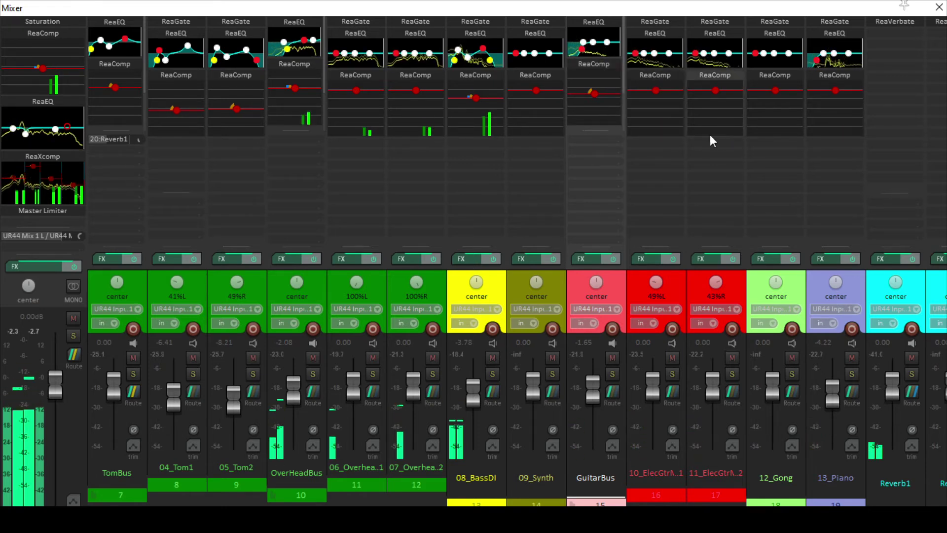
Change GuitarBus's ReaEQ band 4 to the Band type, boosting 3.0 dB at 5843.2 Hz, and close ReaEQ
{"action": "left_click", "coordinate": [597, 21]}
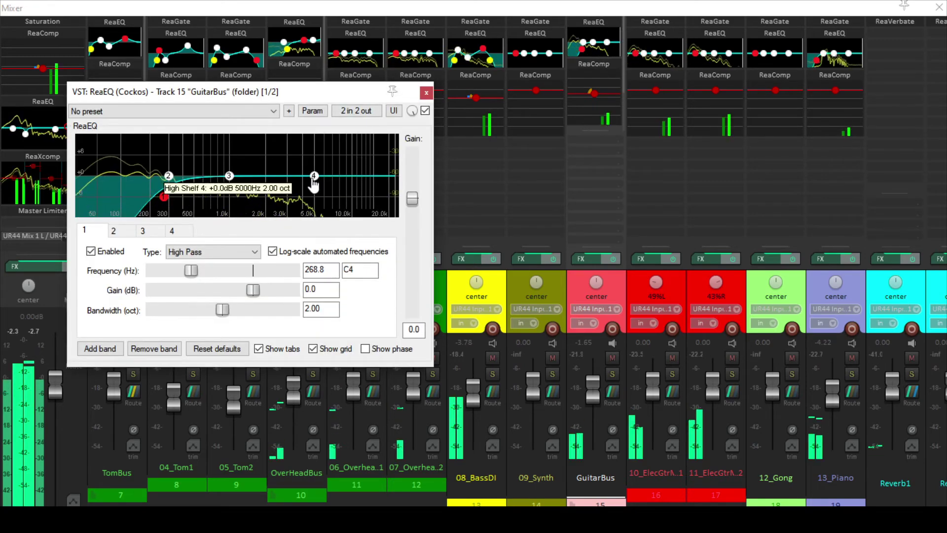
{"action": "left_click_drag", "start_coordinate": [314, 176], "coordinate": [334, 169]}
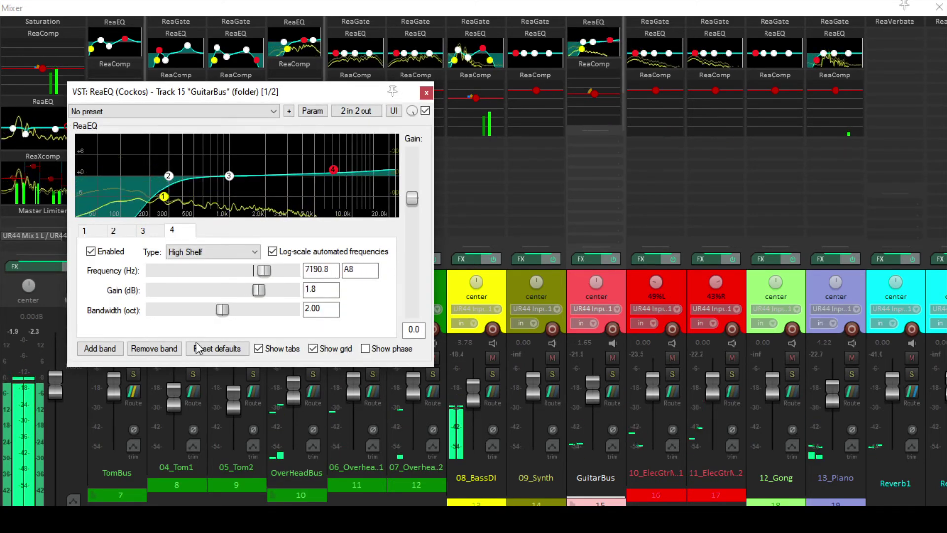
{"action": "left_click", "coordinate": [202, 252]}
{"action": "left_click", "coordinate": [195, 284]}
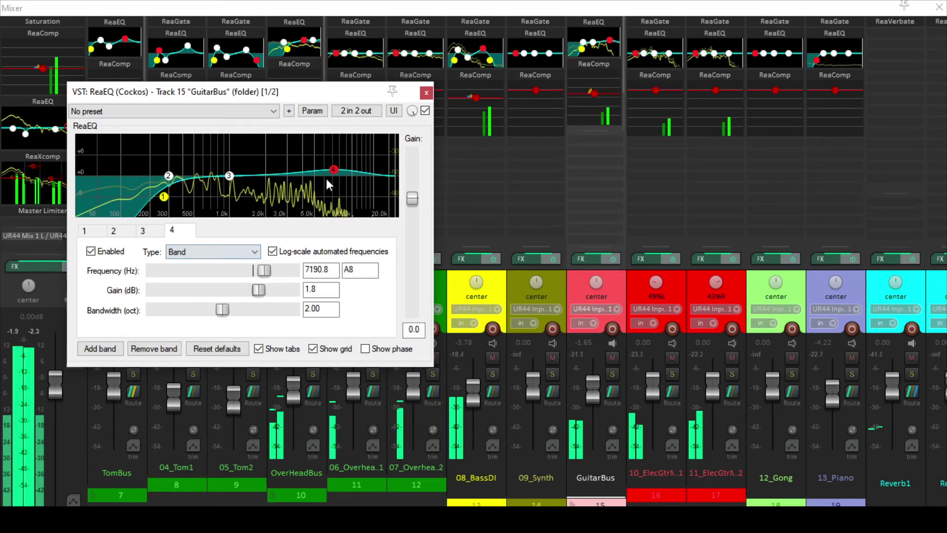
{"action": "mouse_move", "coordinate": [334, 169]}
{"action": "left_mouse_down"}
{"action": "mouse_move", "coordinate": [314, 171]}
{"action": "mouse_move", "coordinate": [324, 172]}
{"action": "left_mouse_up"}
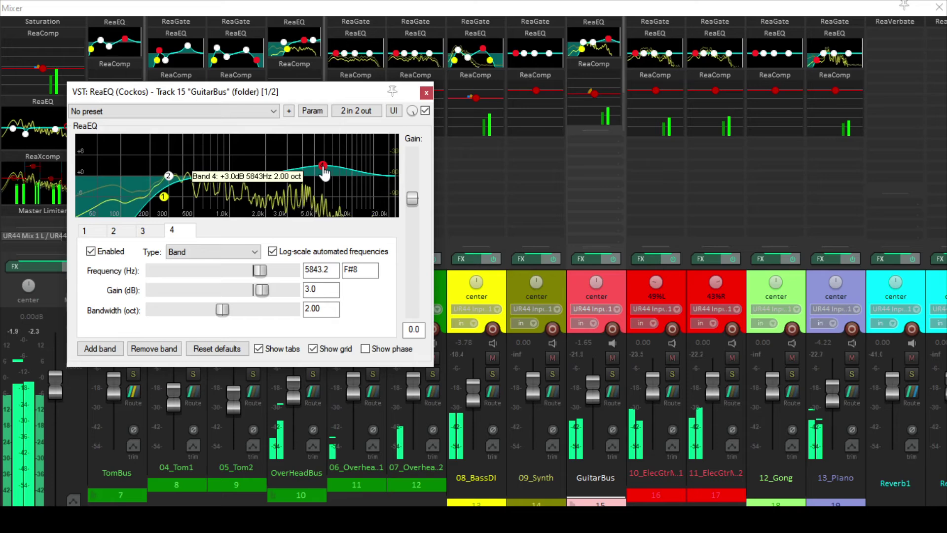
{"action": "left_click", "coordinate": [426, 93]}
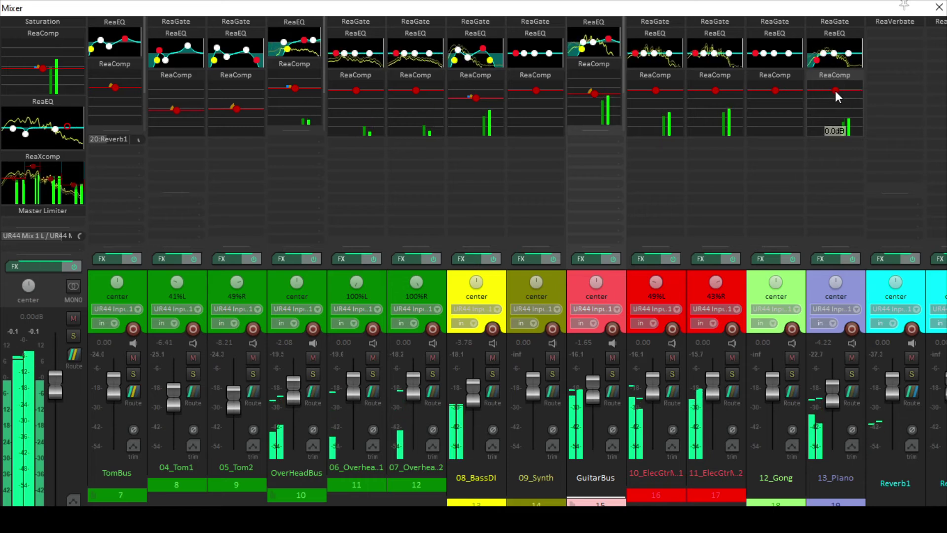
Set 13_Piano's ReaComp threshold to -15.0 dB and boost its ReaEQ band 2 by 3.0 dB at 266.5 Hz
{"action": "left_click_drag", "start_coordinate": [835, 91], "coordinate": [836, 101]}
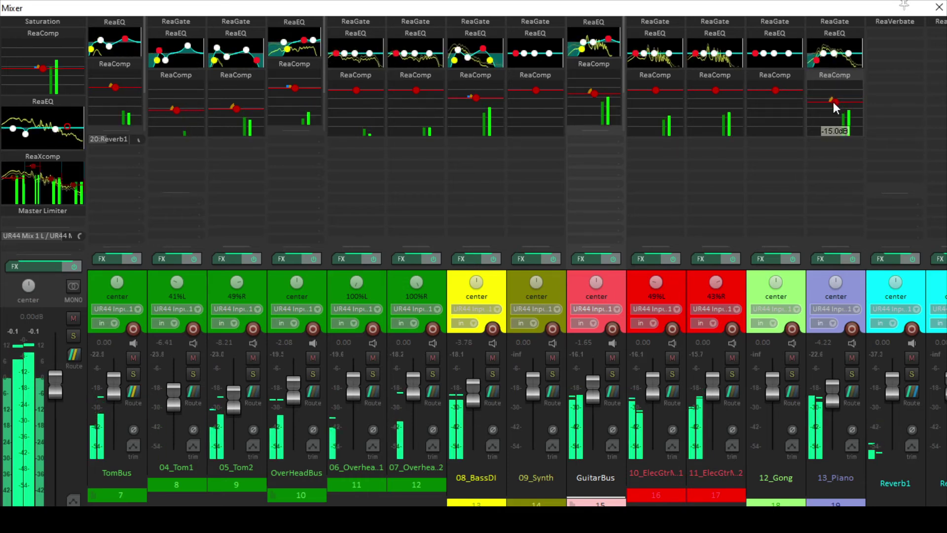
{"action": "double_click", "coordinate": [826, 36]}
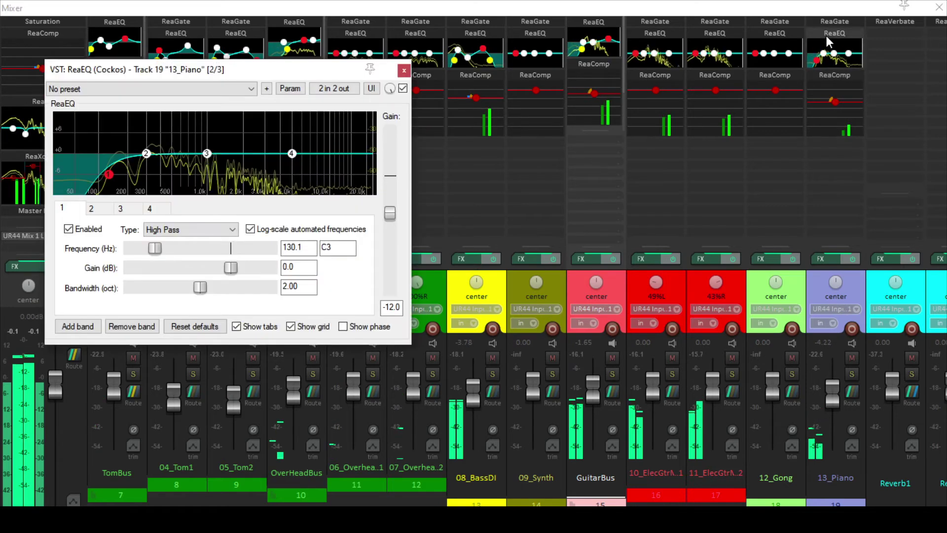
{"action": "left_click_drag", "start_coordinate": [146, 154], "coordinate": [141, 143]}
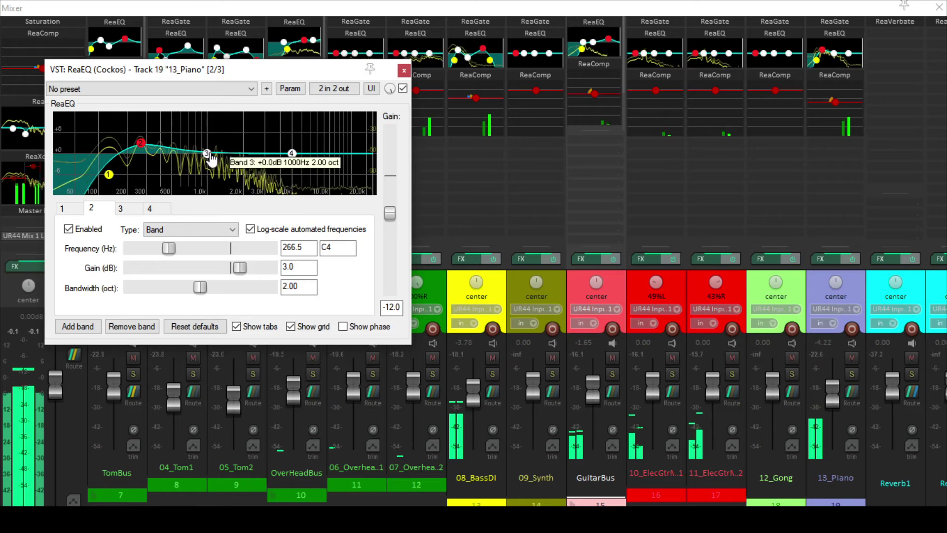
Solo 13_Piano and shape its ReaEQ band 3 into a 5.4 dB cut at 639.0 Hz with a 0.48-octave bandwidth
{"action": "left_click_drag", "start_coordinate": [207, 153], "coordinate": [212, 142]}
{"action": "left_click_drag", "start_coordinate": [199, 287], "coordinate": [163, 287]}
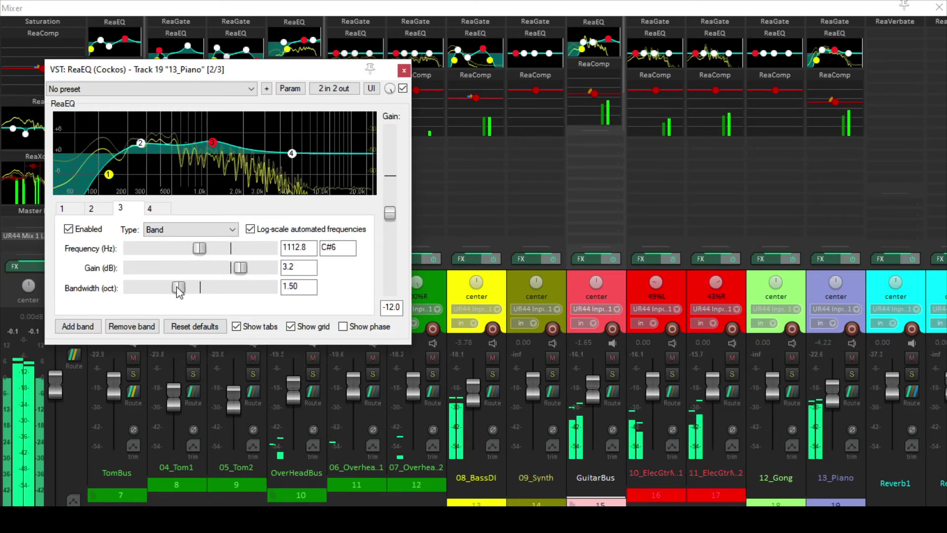
{"action": "left_click", "coordinate": [851, 375]}
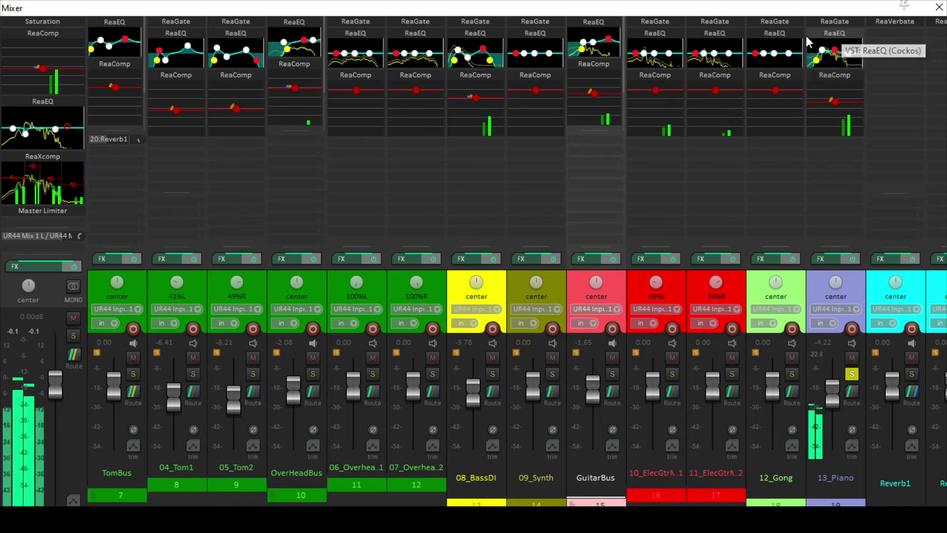
{"action": "left_click", "coordinate": [823, 35]}
{"action": "left_click_drag", "start_coordinate": [196, 158], "coordinate": [194, 133]}
{"action": "left_click_drag", "start_coordinate": [170, 291], "coordinate": [149, 290]}
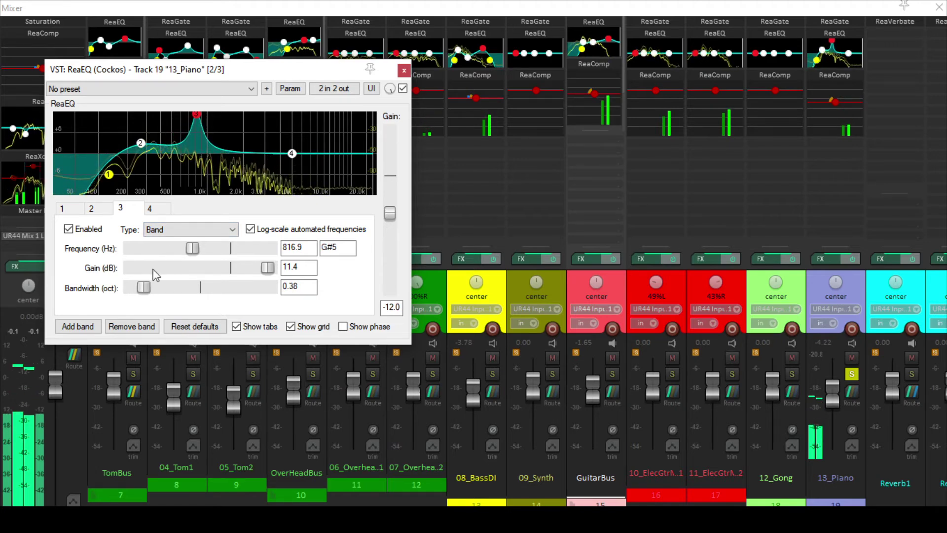
{"action": "left_click_drag", "start_coordinate": [196, 129], "coordinate": [183, 173]}
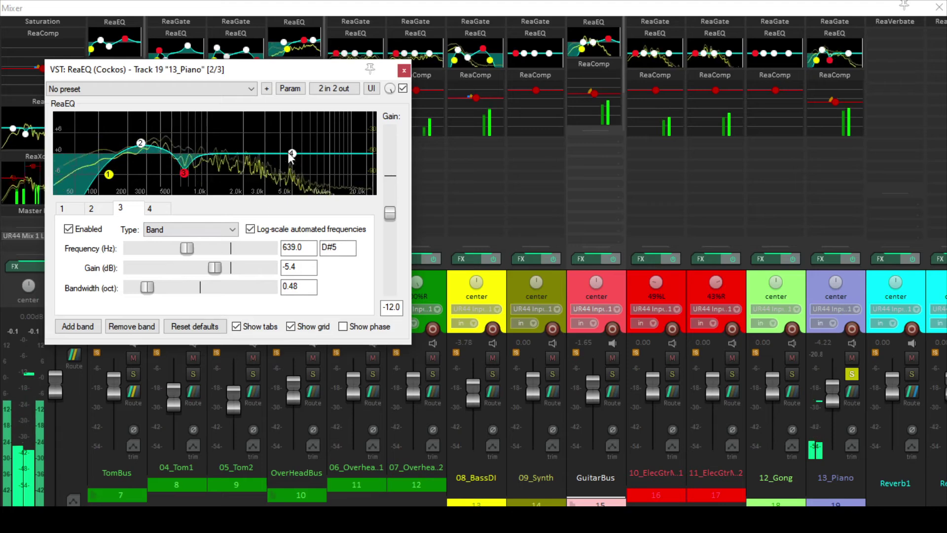
Change 13_Piano's ReaEQ band 4 to the Band type, boosting 3.4 dB at 4167.4 Hz, and compare the EQ bypassed and enabled
{"action": "left_click_drag", "start_coordinate": [291, 153], "coordinate": [288, 139]}
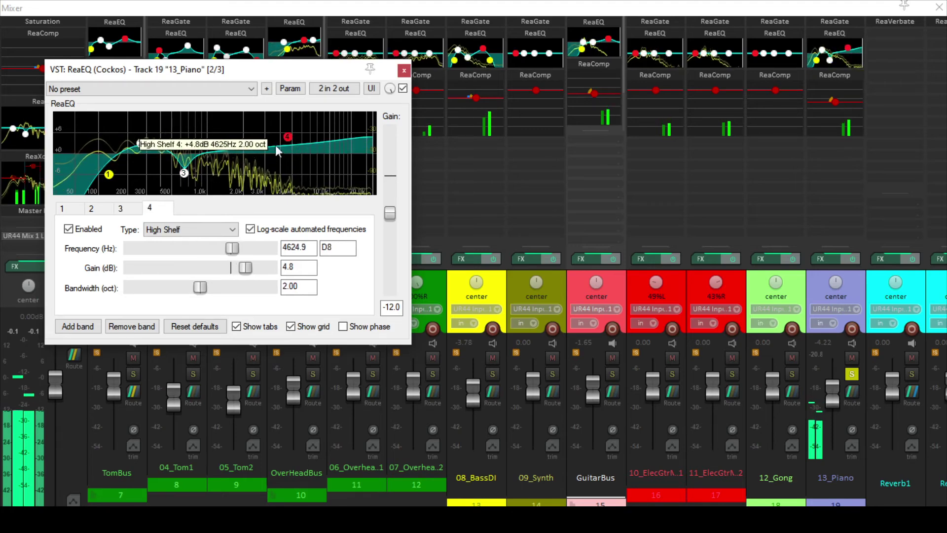
{"action": "left_click", "coordinate": [188, 229]}
{"action": "left_click", "coordinate": [154, 260]}
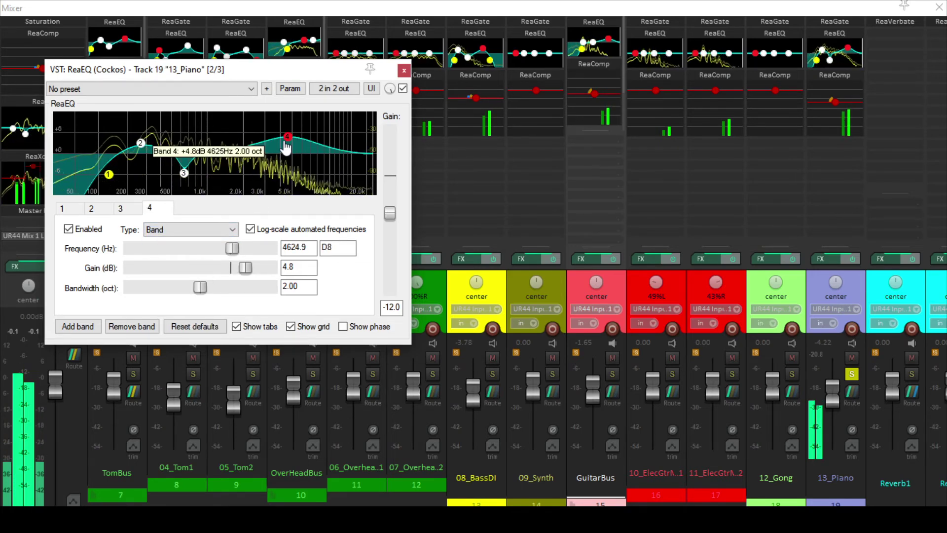
{"action": "mouse_move", "coordinate": [288, 138]}
{"action": "left_mouse_down"}
{"action": "mouse_move", "coordinate": [286, 155]}
{"action": "mouse_move", "coordinate": [263, 153]}
{"action": "mouse_move", "coordinate": [279, 153]}
{"action": "left_mouse_up"}
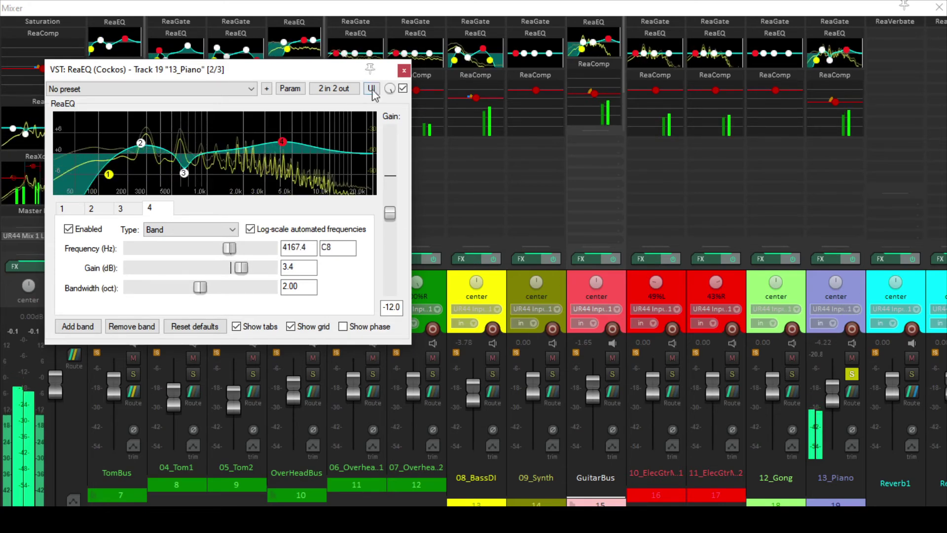
{"action": "left_click", "coordinate": [403, 89]}
{"action": "left_click", "coordinate": [403, 88]}
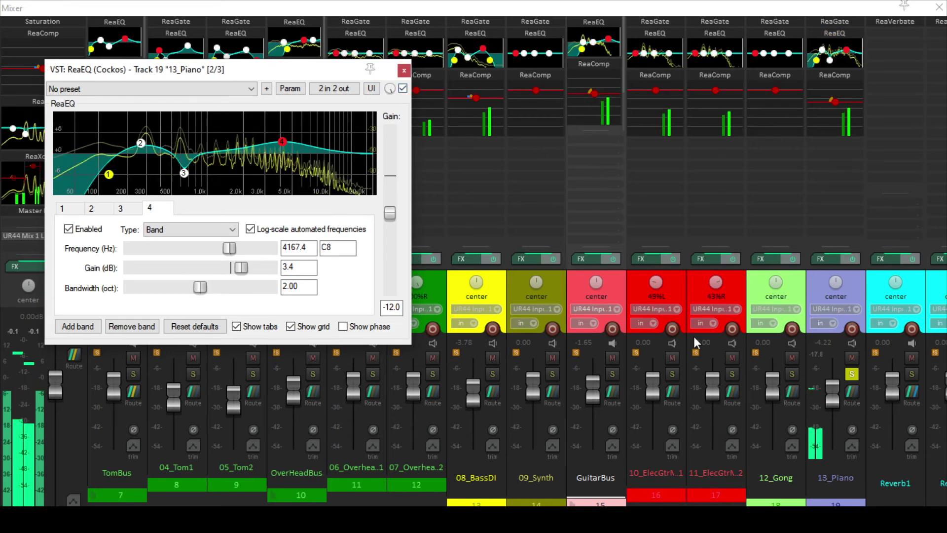
Unsolo 13_Piano, close its ReaEQ, and lower the ReaComp threshold on 09_Synth below -10 dB
{"action": "left_click", "coordinate": [851, 374]}
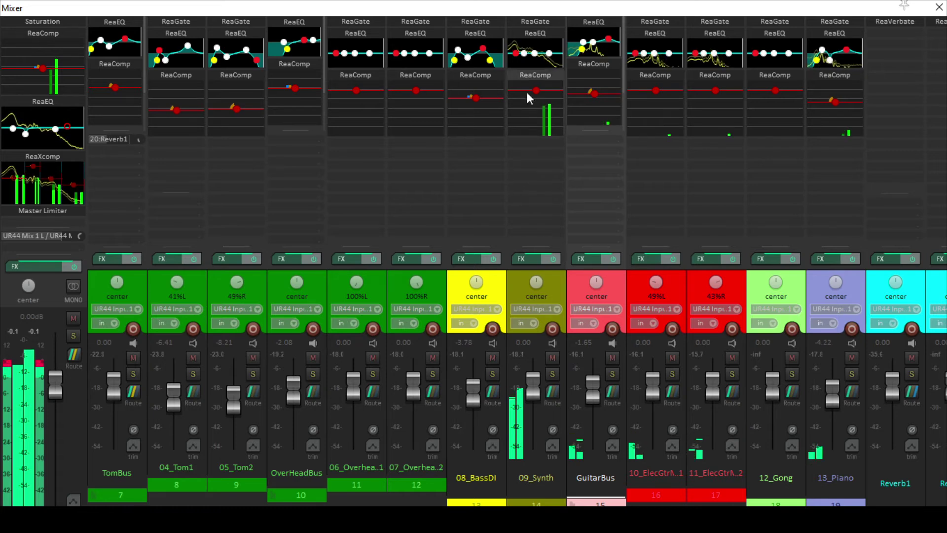
{"action": "left_click_drag", "start_coordinate": [536, 90], "coordinate": [537, 97]}
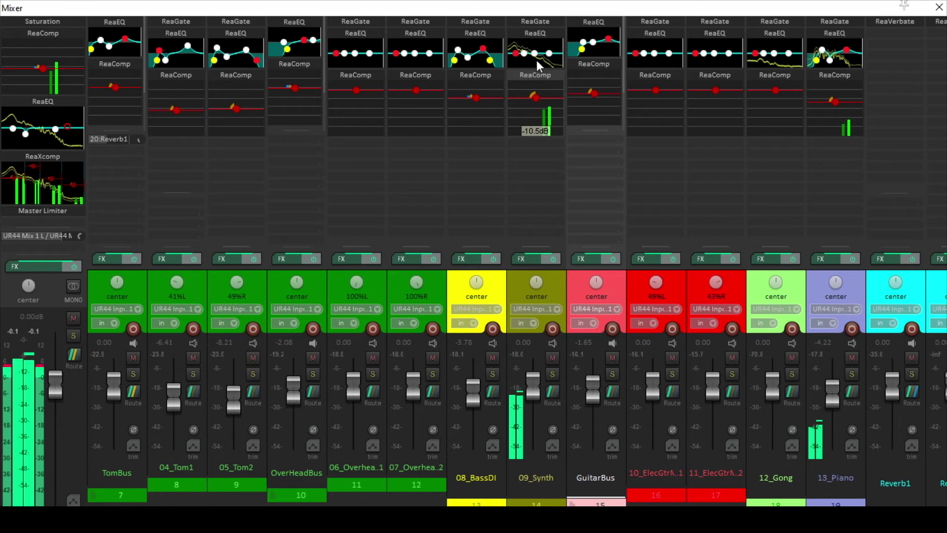
{"action": "left_click_drag", "start_coordinate": [536, 91], "coordinate": [536, 99]}
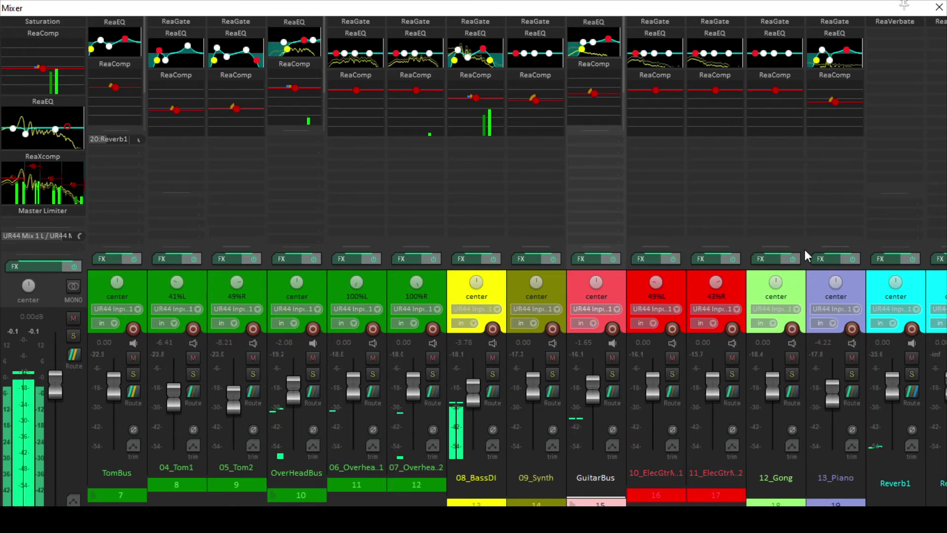
Add a receive from 13_Piano to the Reverb2 track's routing
{"action": "left_click", "coordinate": [788, 289]}
{"action": "scroll", "coordinate": [788, 289], "scroll_direction": "up", "scroll_amount": 2}
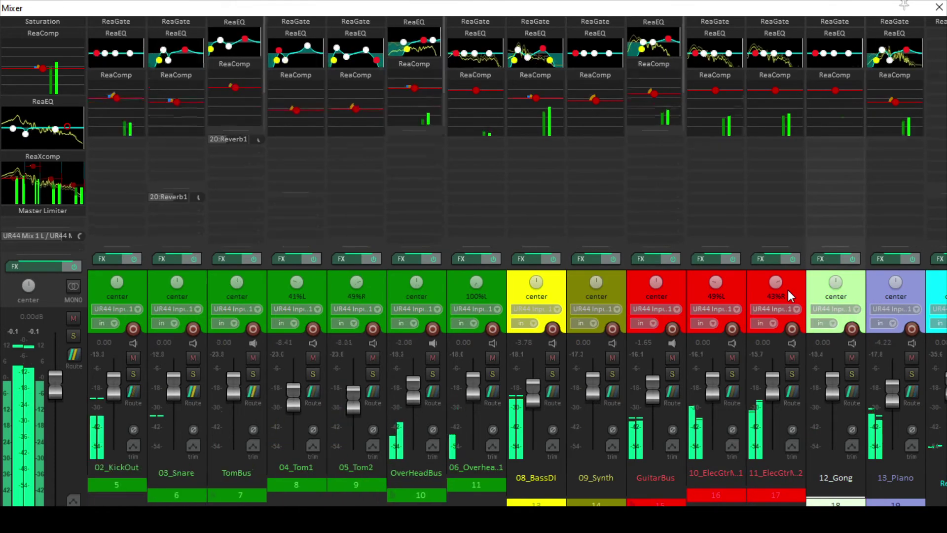
{"action": "scroll", "coordinate": [788, 289], "scroll_direction": "down", "scroll_amount": 4}
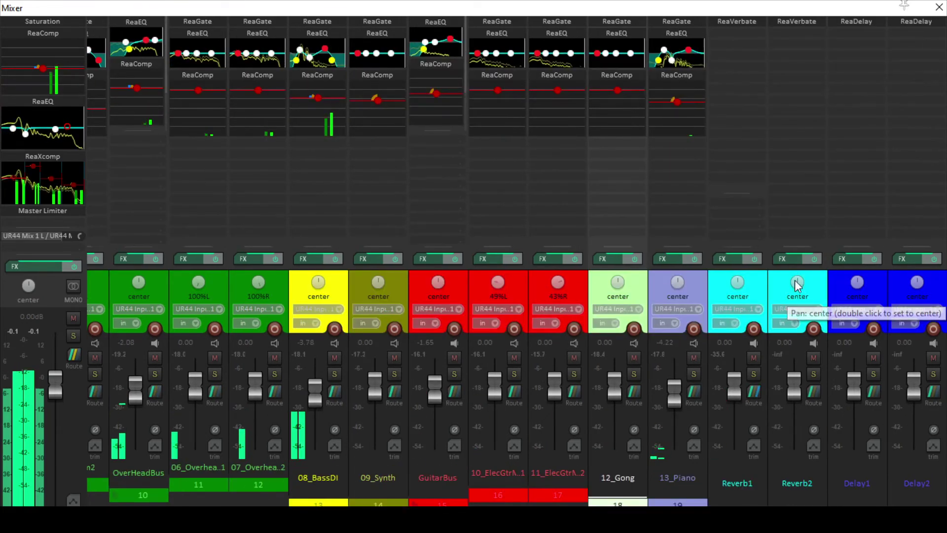
{"action": "left_click", "coordinate": [800, 199]}
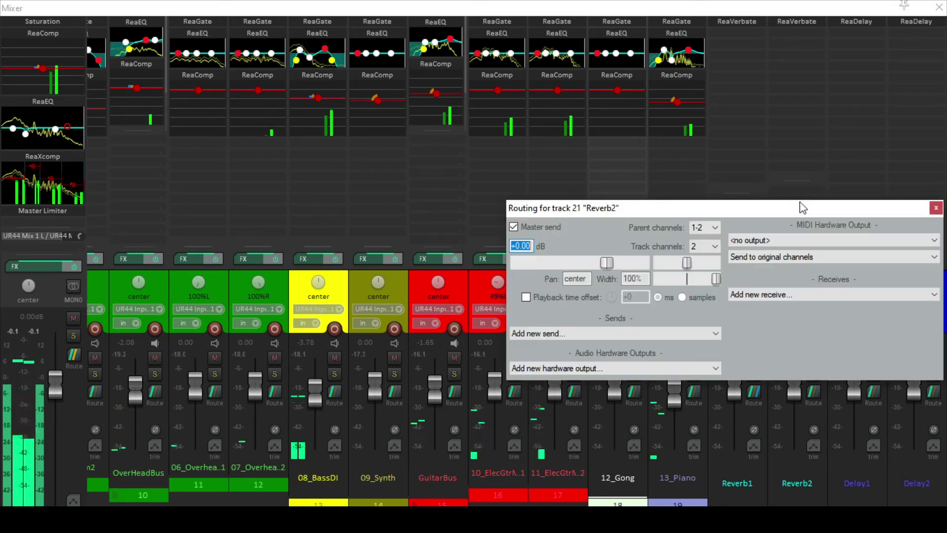
{"action": "left_click", "coordinate": [762, 294]}
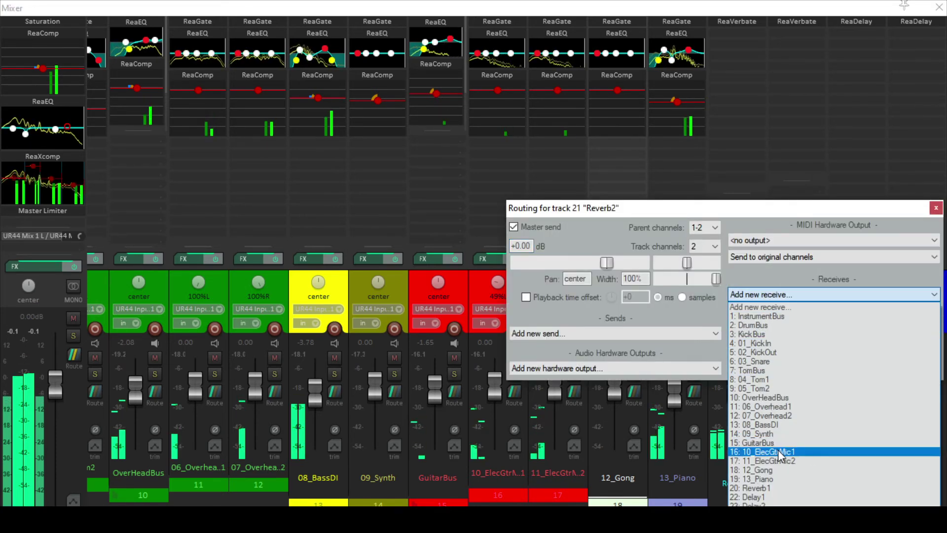
{"action": "left_click", "coordinate": [764, 478]}
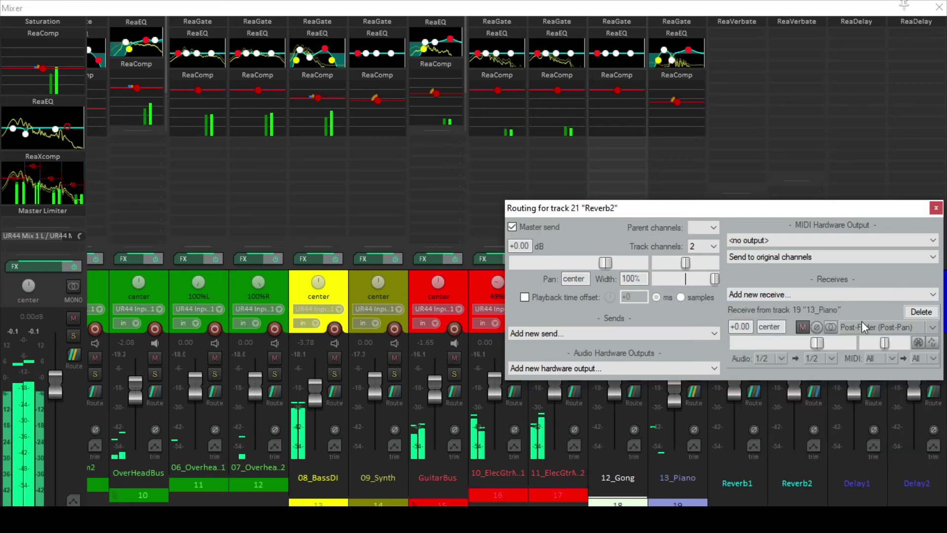
{"action": "left_click", "coordinate": [935, 208]}
Examine the ReaVerbate settings and preset list on Reverb2
{"action": "left_click", "coordinate": [806, 22]}
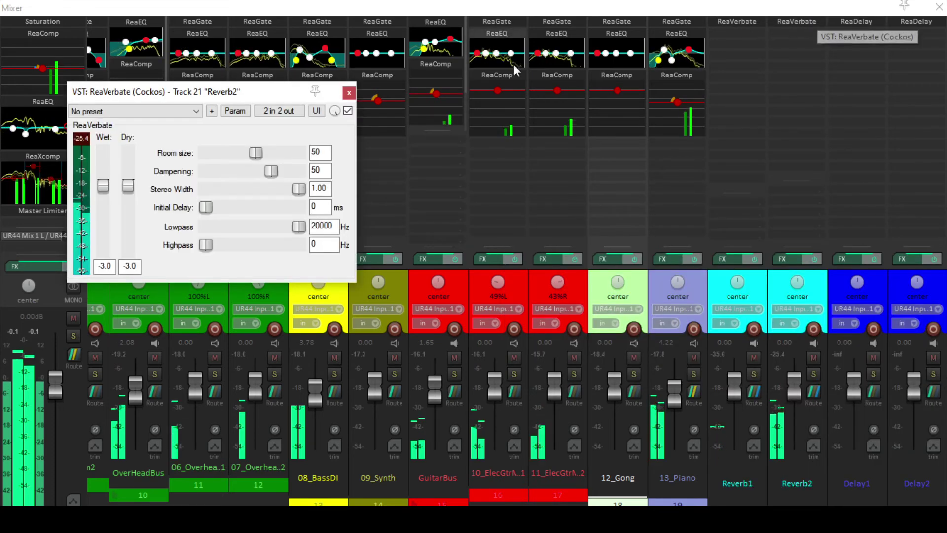
{"action": "left_click", "coordinate": [168, 110]}
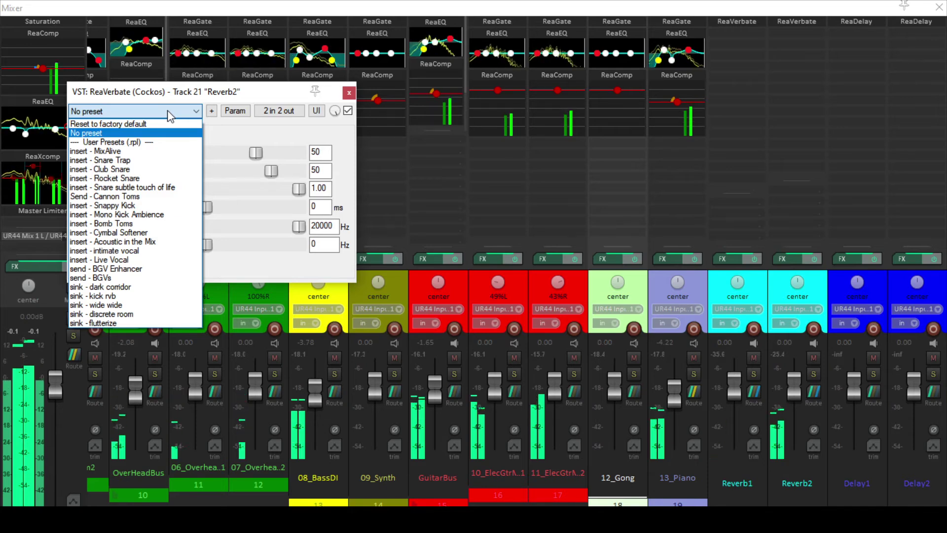
{"action": "left_click", "coordinate": [168, 111]}
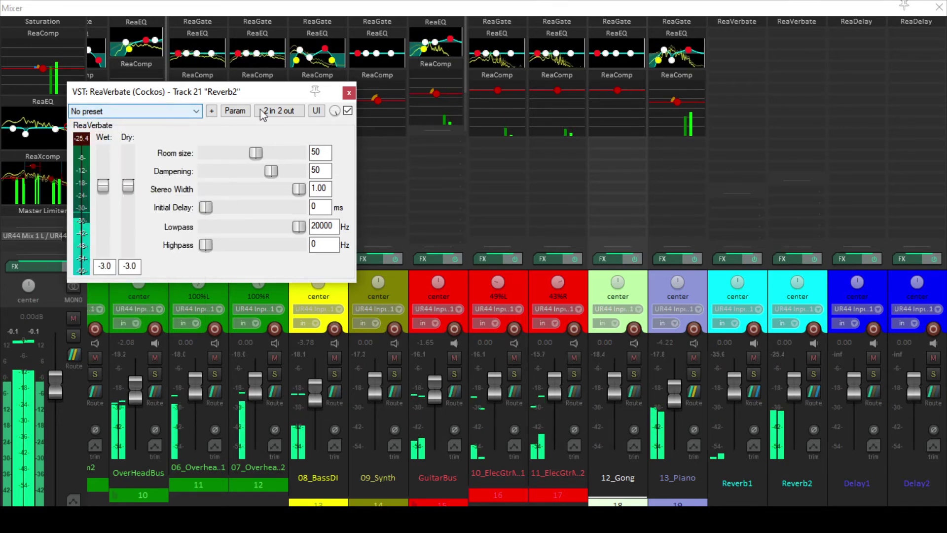
{"action": "left_click", "coordinate": [349, 92]}
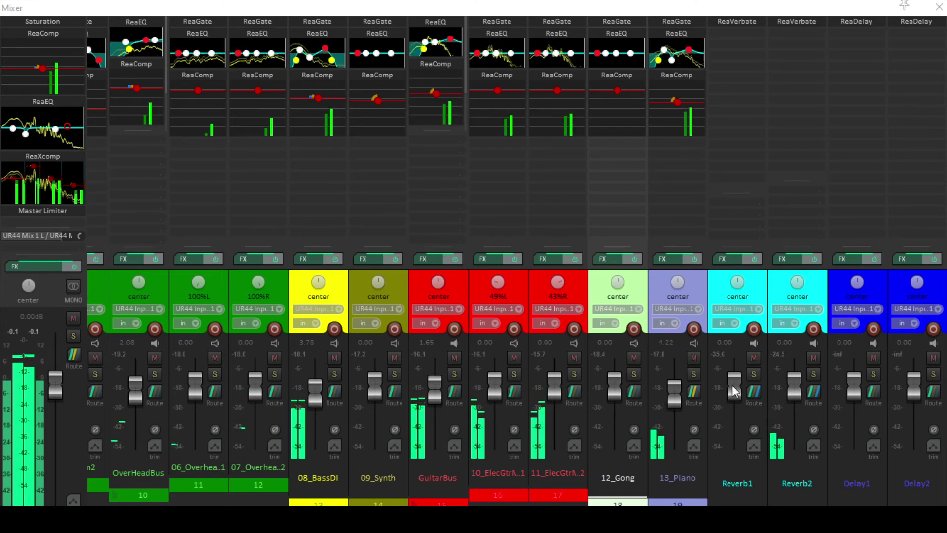
Solo 13_Piano, lower its Reverb2 send to -3.92 dB, and set Reverb2's ReaVerbate room size to 74
{"action": "left_click", "coordinate": [694, 373]}
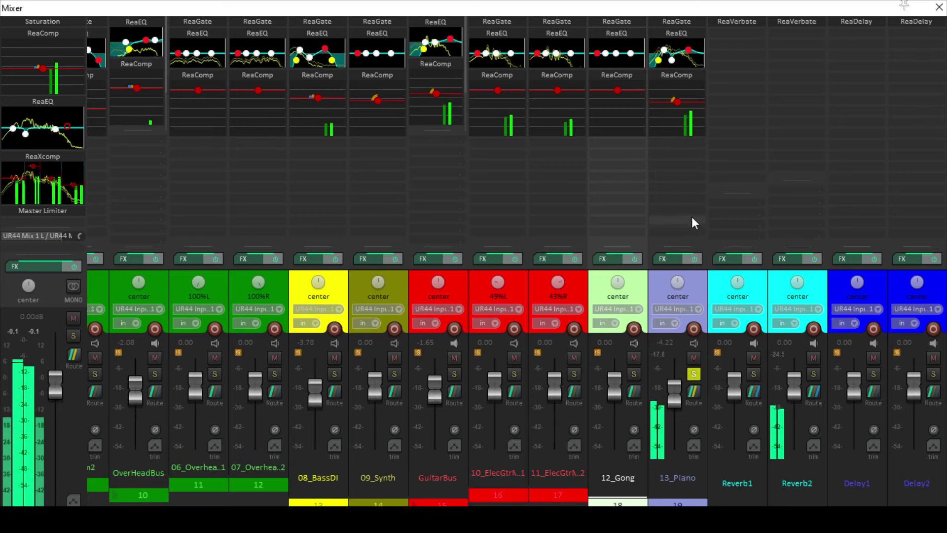
{"action": "left_click_drag", "start_coordinate": [677, 245], "coordinate": [691, 196]}
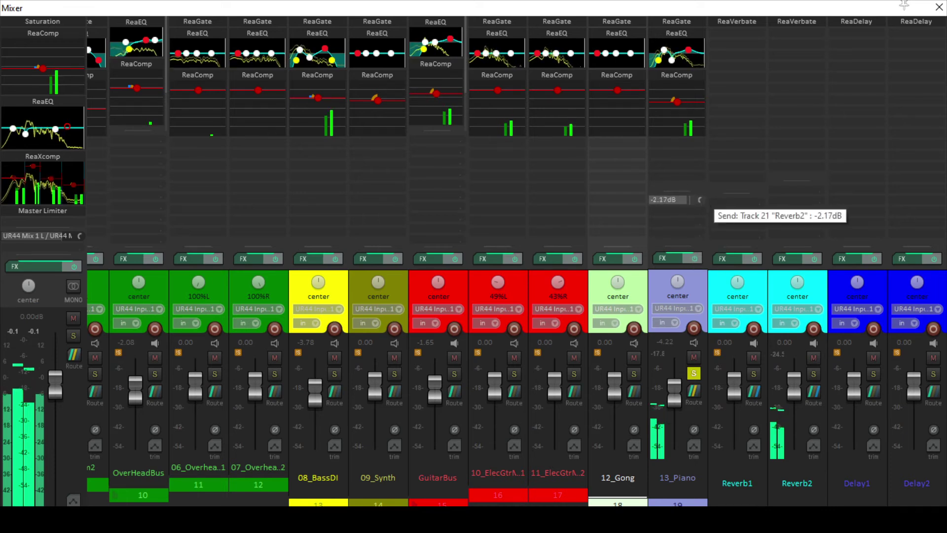
{"action": "left_click", "coordinate": [802, 21]}
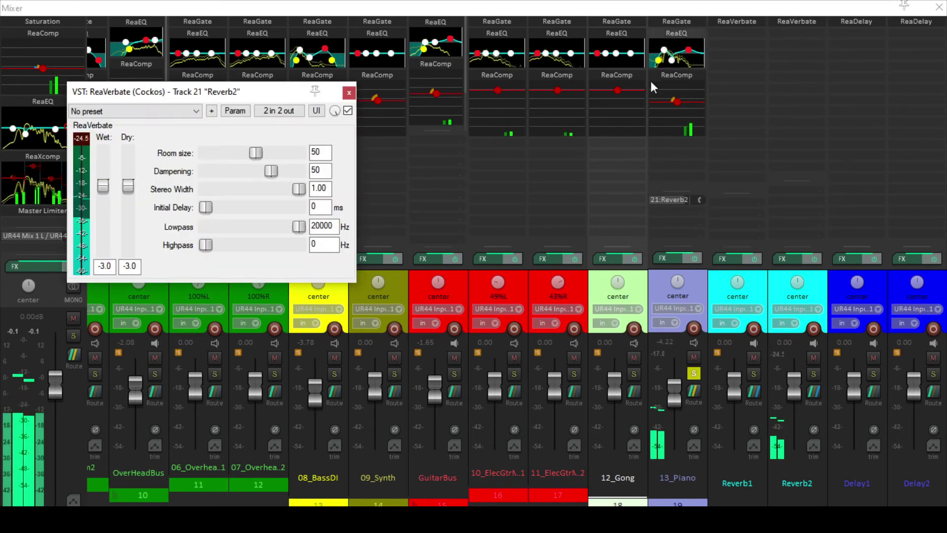
{"action": "left_click_drag", "start_coordinate": [259, 152], "coordinate": [283, 154]}
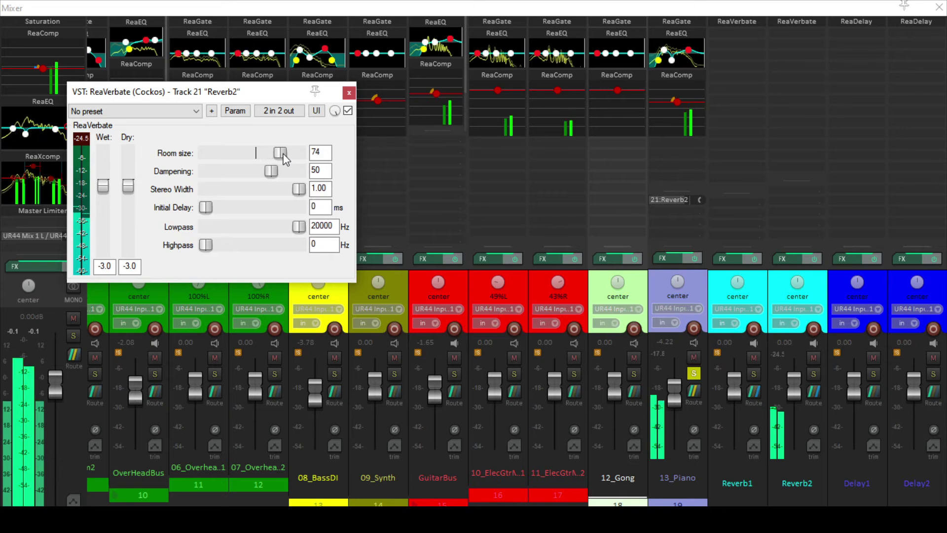
Audition the piano reverb from about bar 22 by soloing Reverb2 alone and together with 13_Piano, and clear the solos
{"action": "left_click", "coordinate": [813, 373]}
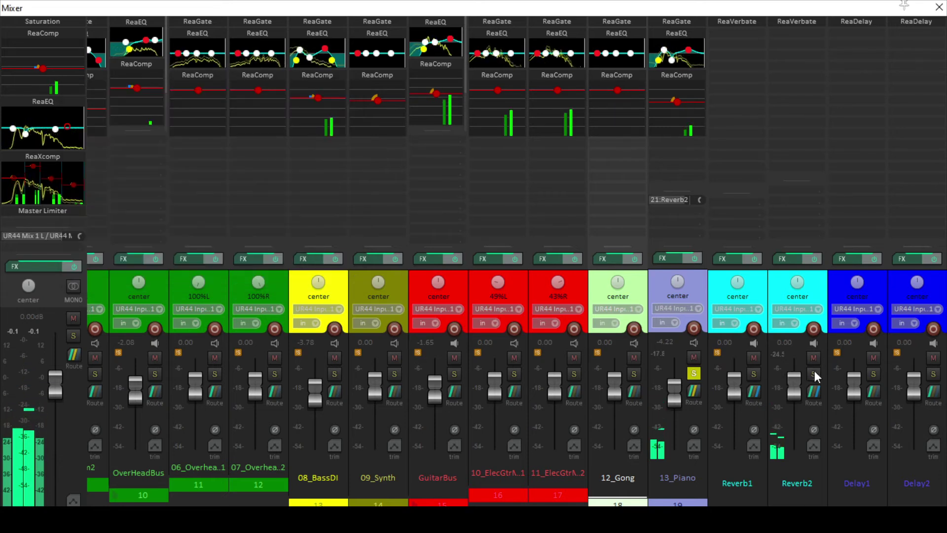
{"action": "left_click", "coordinate": [693, 373]}
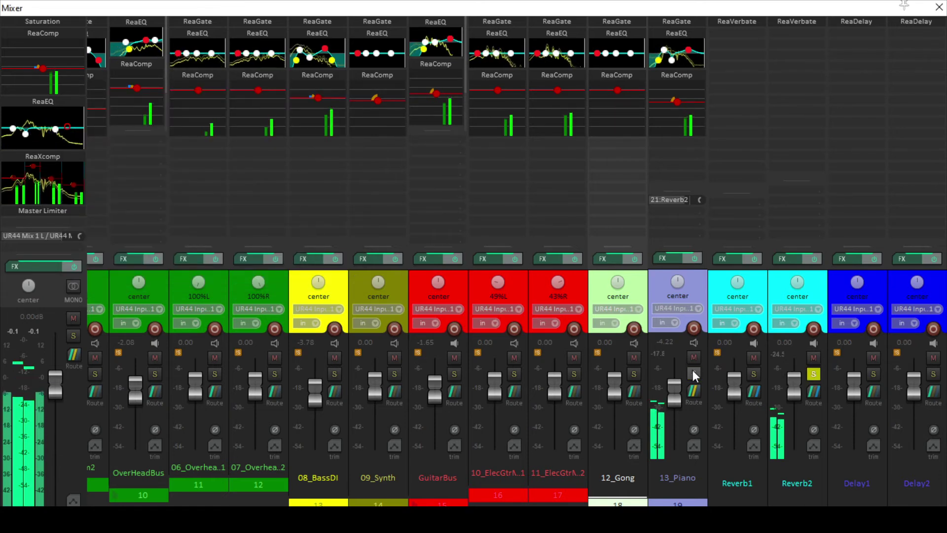
{"action": "left_click", "coordinate": [790, 21]}
{"action": "scroll", "coordinate": [583, 173], "scroll_direction": "down", "scroll_amount": 4}
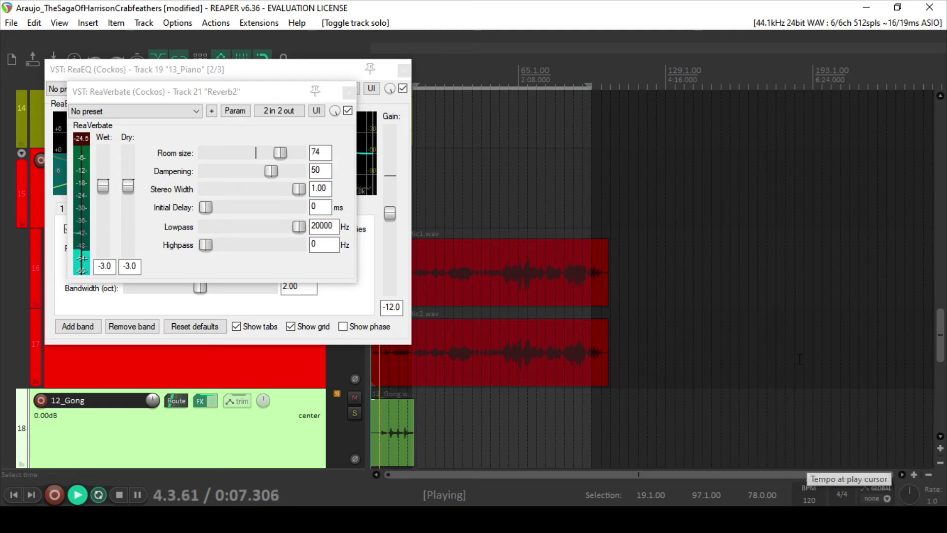
{"action": "left_click_drag", "start_coordinate": [940, 335], "coordinate": [940, 373]}
{"action": "scroll", "coordinate": [592, 268], "scroll_direction": "up", "scroll_amount": 4}
{"action": "scroll", "coordinate": [587, 259], "scroll_direction": "up", "scroll_amount": 2}
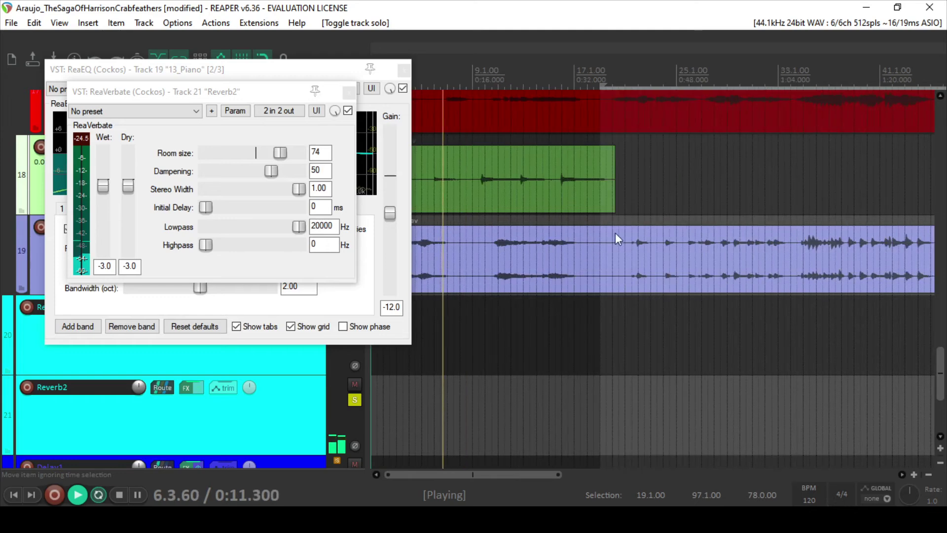
{"action": "left_click", "coordinate": [641, 123]}
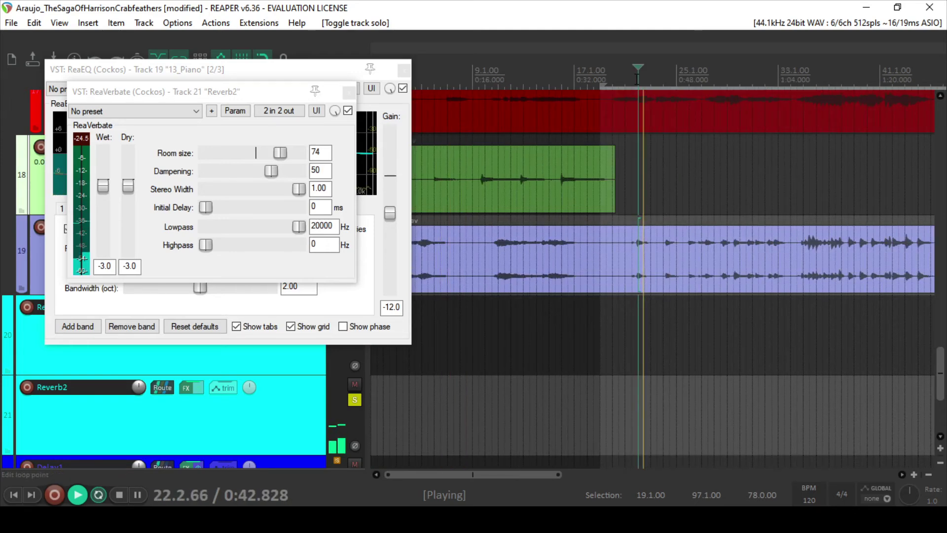
{"action": "key", "text": "ctrl+m"}
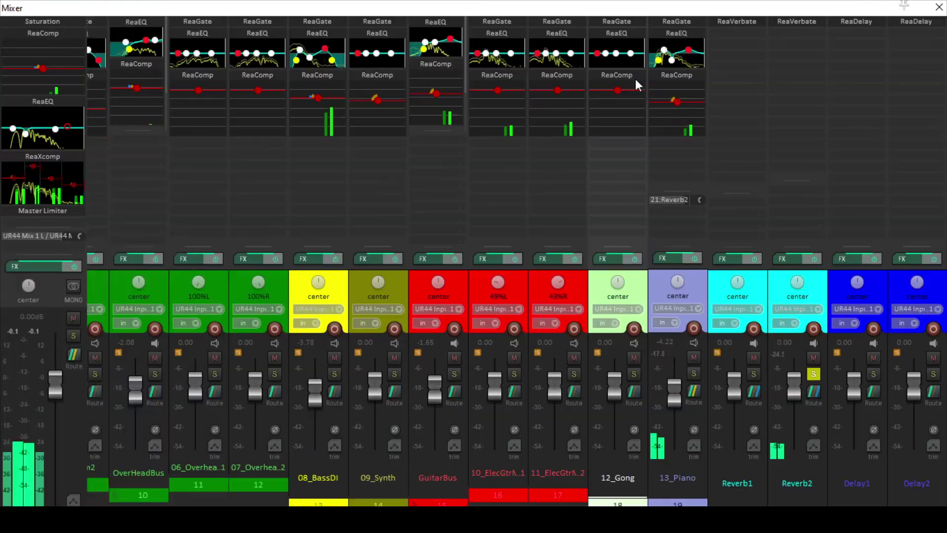
{"action": "left_click", "coordinate": [692, 373]}
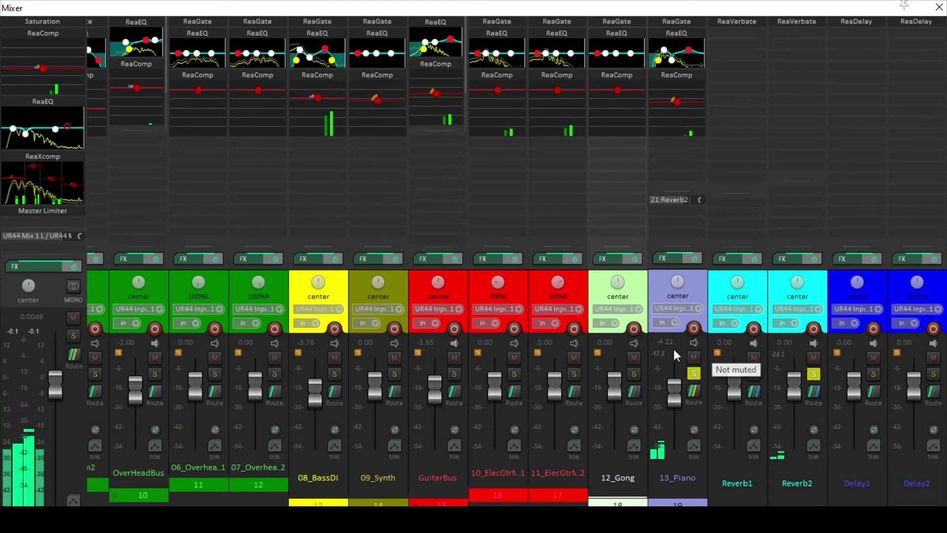
{"action": "left_click", "coordinate": [814, 374]}
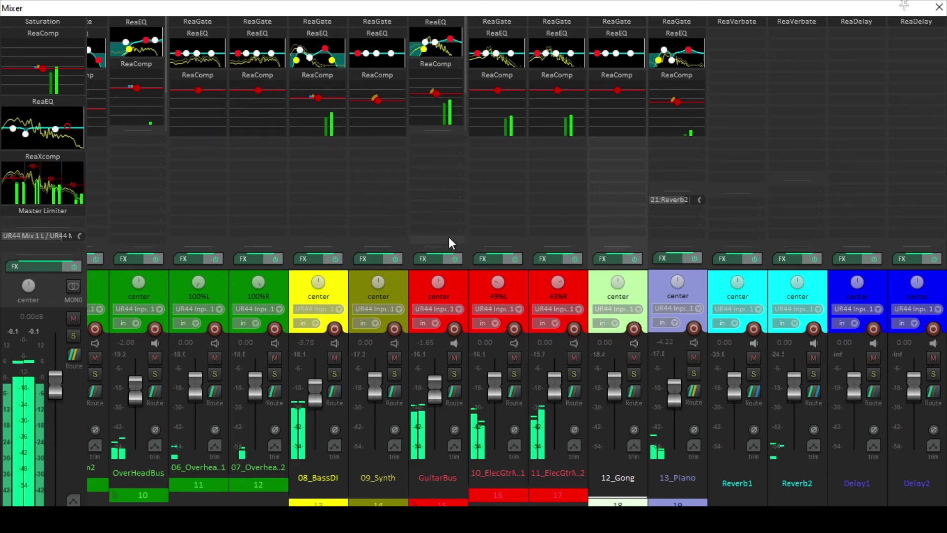
Make room for sends on the GuitarBus strip and add a GuitarBus receive to Reverb2 at -12.35 dB
{"action": "mouse_move", "coordinate": [442, 244]}
{"action": "left_mouse_down"}
{"action": "mouse_move", "coordinate": [439, 224]}
{"action": "mouse_move", "coordinate": [440, 250]}
{"action": "left_mouse_up"}
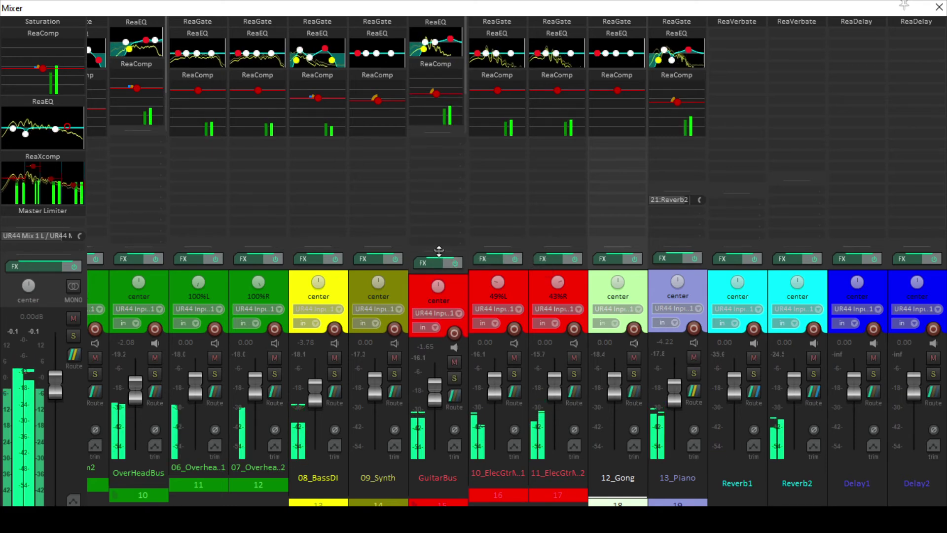
{"action": "mouse_move", "coordinate": [437, 250]}
{"action": "left_mouse_down"}
{"action": "mouse_move", "coordinate": [439, 235]}
{"action": "mouse_move", "coordinate": [440, 257]}
{"action": "left_mouse_up"}
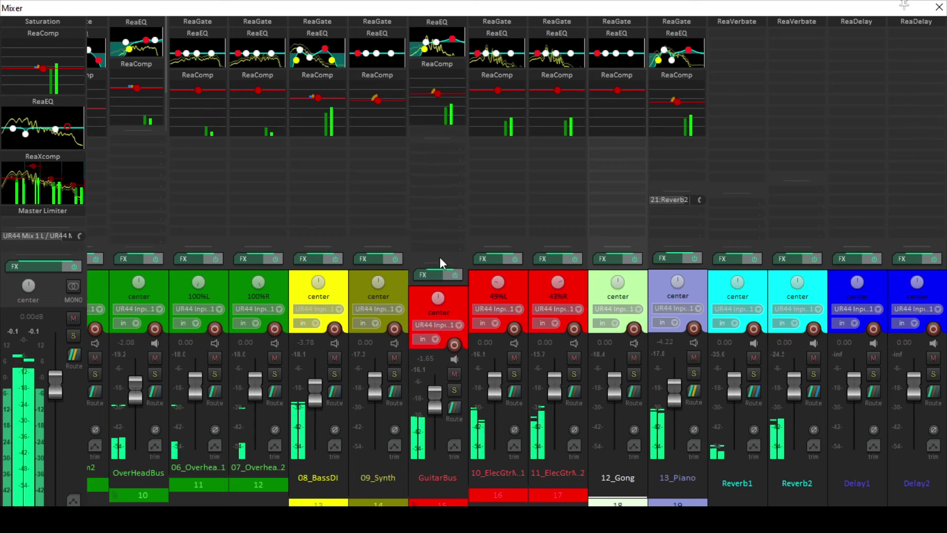
{"action": "left_click", "coordinate": [804, 205]}
{"action": "left_click", "coordinate": [765, 297]}
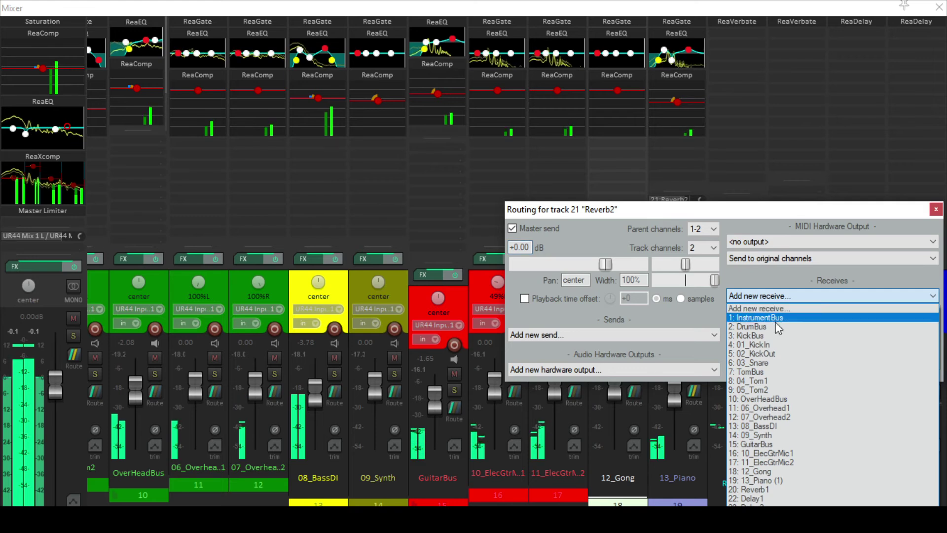
{"action": "left_click", "coordinate": [774, 443]}
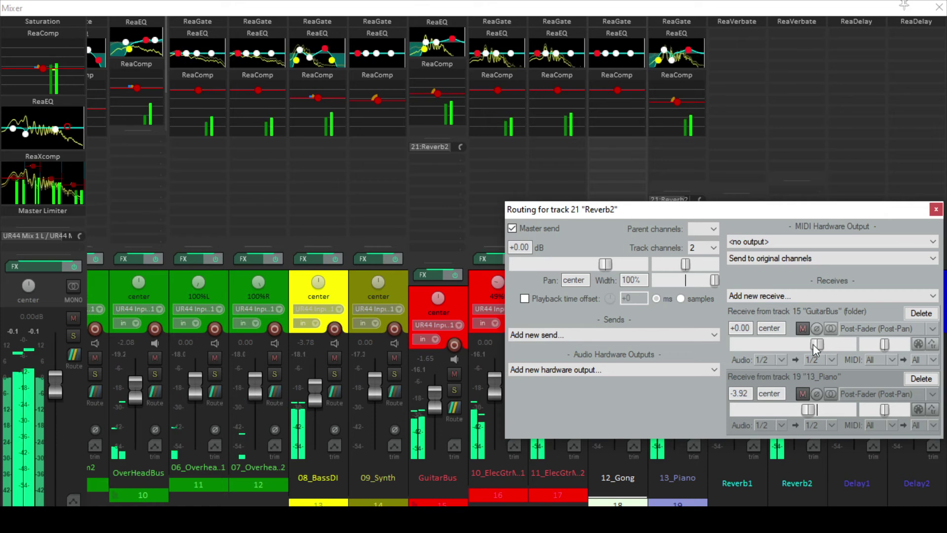
{"action": "left_click_drag", "start_coordinate": [813, 344], "coordinate": [787, 344]}
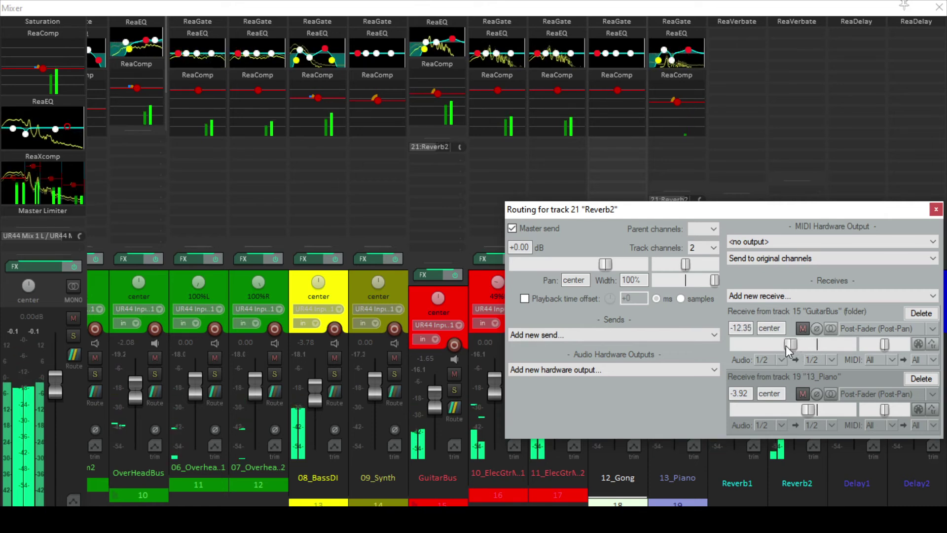
{"action": "left_click", "coordinate": [935, 209]}
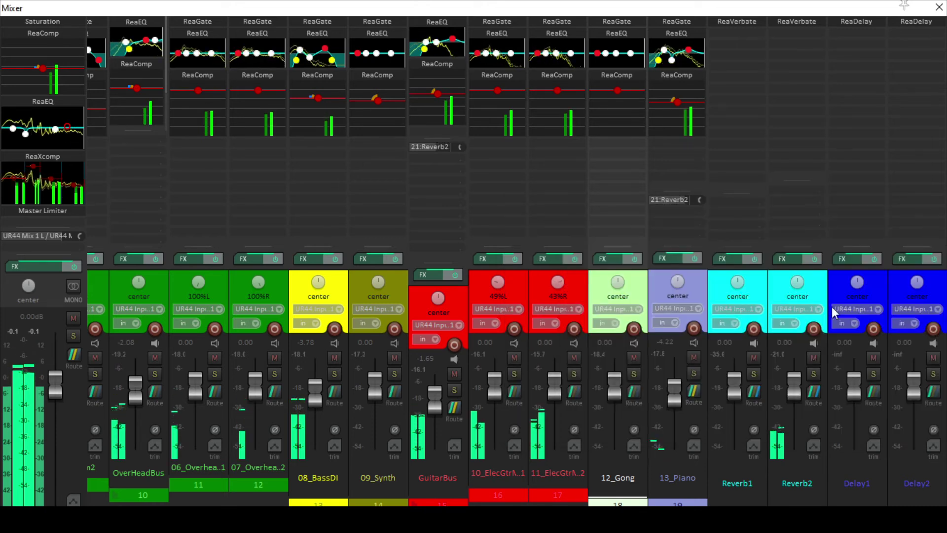
Audition Reverb2 soloed together with GuitarBus, and clear the solos
{"action": "left_click", "coordinate": [813, 373]}
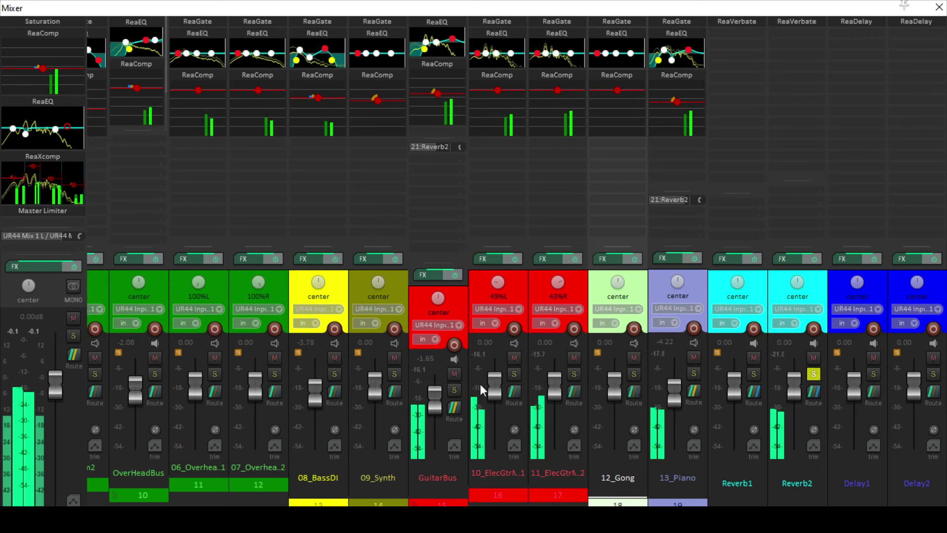
{"action": "left_click", "coordinate": [453, 389]}
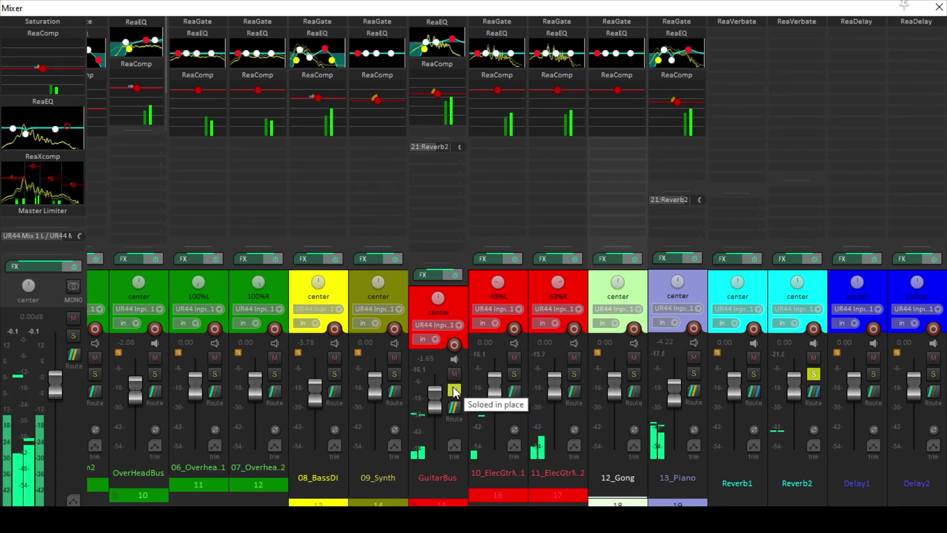
{"action": "left_click", "coordinate": [813, 373]}
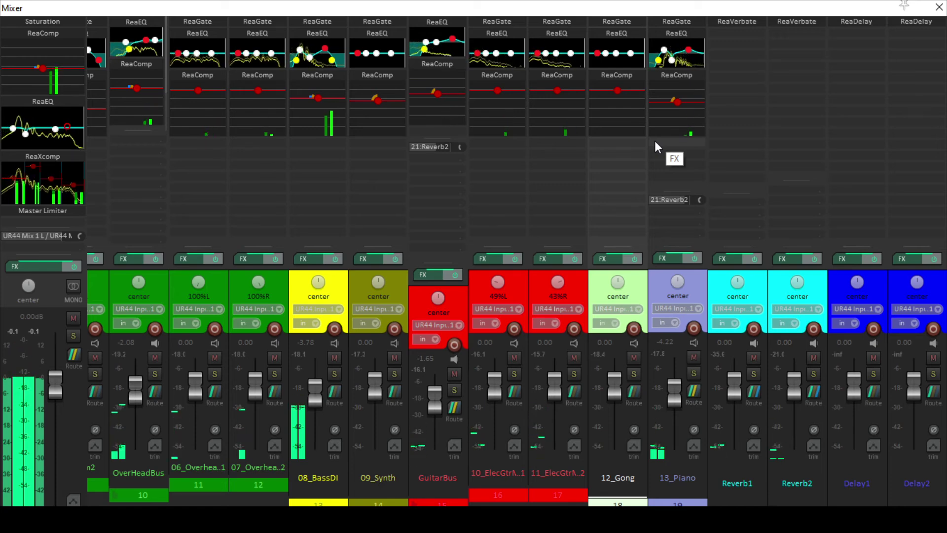
{"action": "left_click", "coordinate": [34, 32]}
{"action": "left_click", "coordinate": [36, 32]}
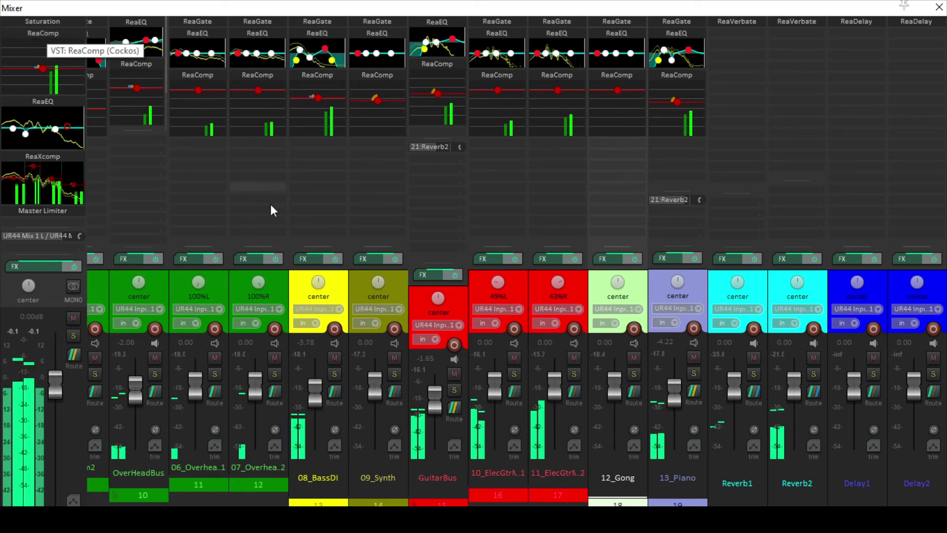
Set the overall output gain of the master track's ReaXcomp to 5 dB and close the plug-in
{"action": "scroll", "coordinate": [320, 301], "scroll_direction": "left", "scroll_amount": 6}
{"action": "scroll", "coordinate": [303, 311], "scroll_direction": "left", "scroll_amount": 2}
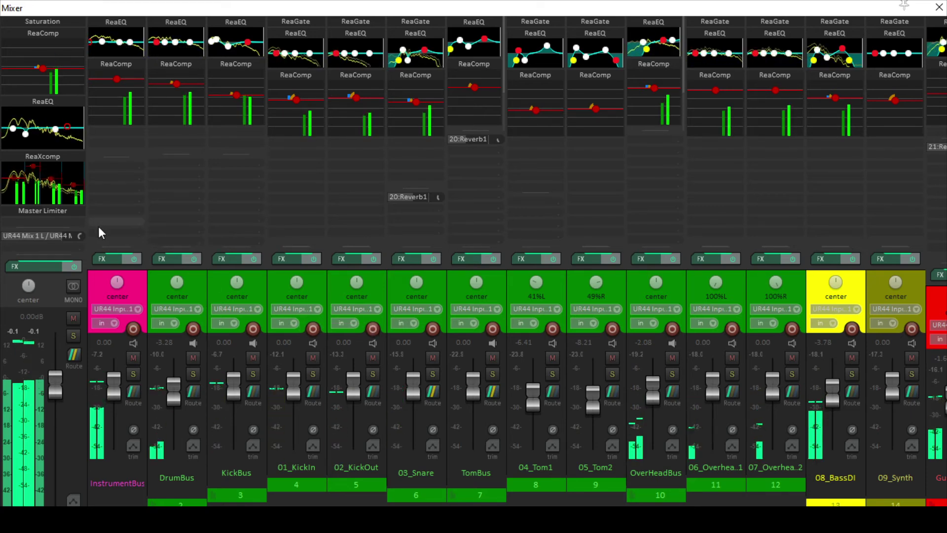
{"action": "left_click", "coordinate": [62, 156]}
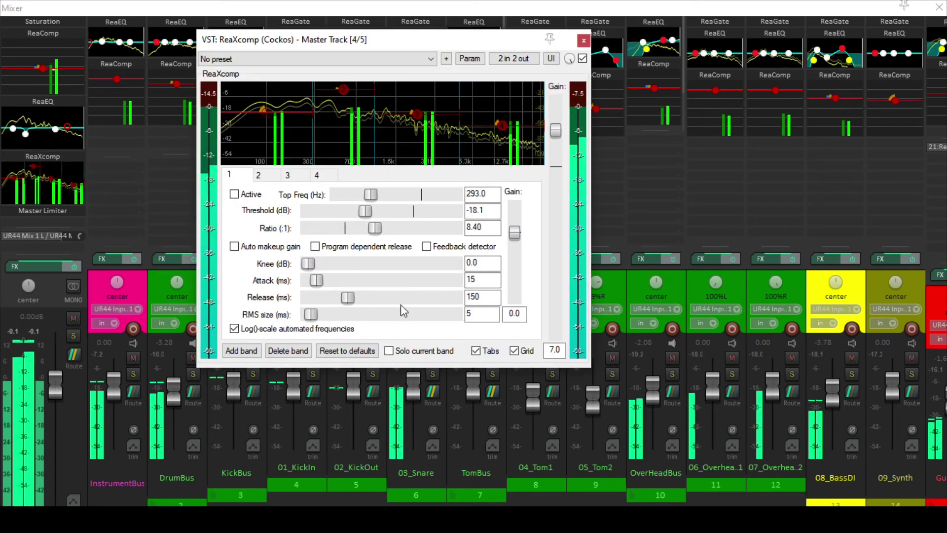
{"action": "left_click", "coordinate": [565, 350]}
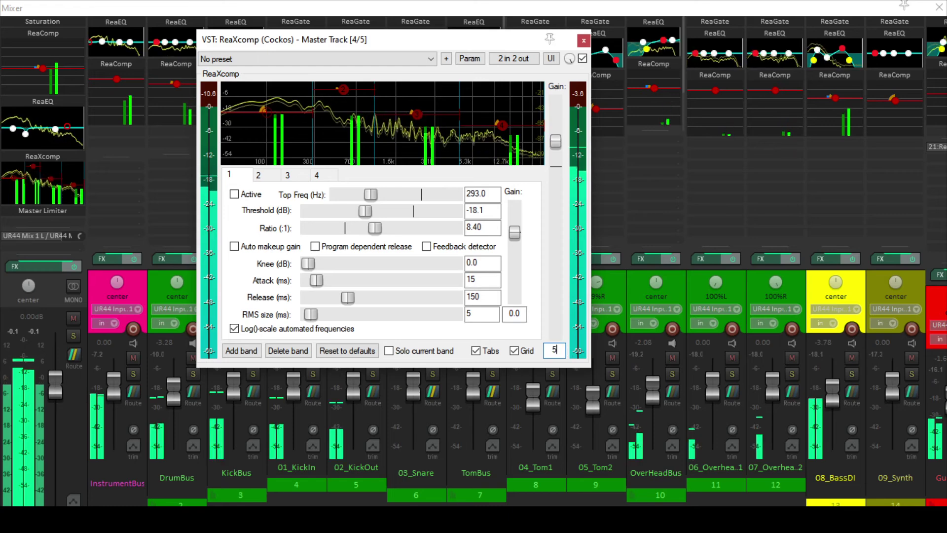
{"action": "key", "text": "Escape"}
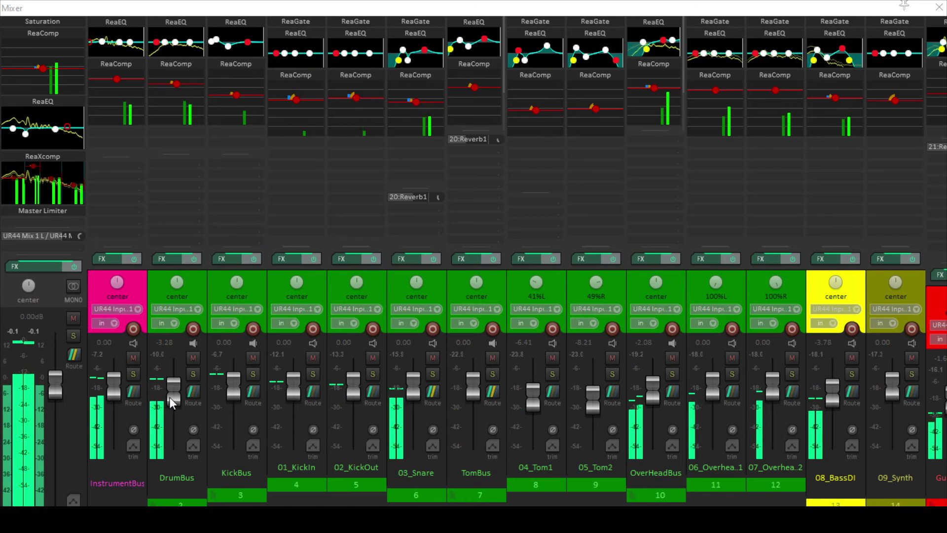
Raise the threshold of the 13_Piano track's ReaComp to -8.7 dB while the song plays
{"action": "mouse_move", "coordinate": [171, 398]}
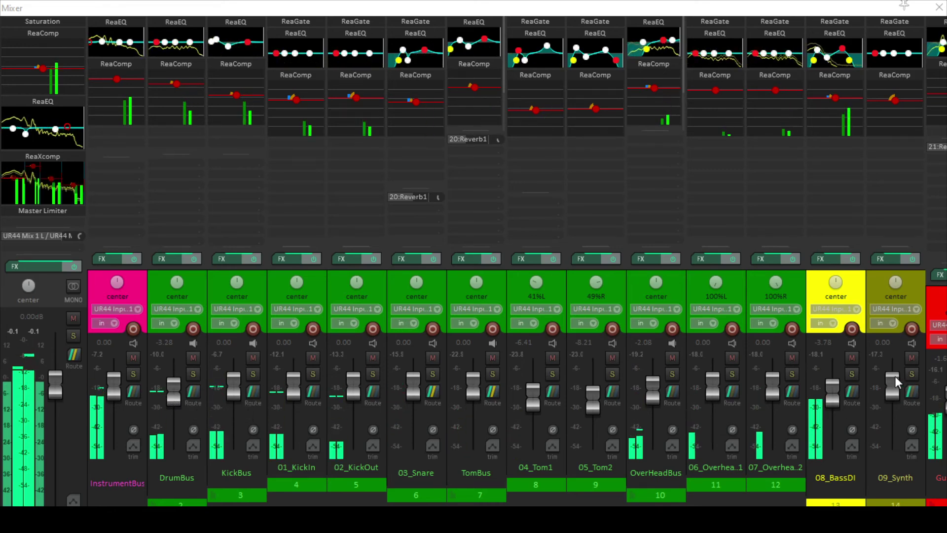
{"action": "scroll", "coordinate": [895, 376], "scroll_direction": "right", "scroll_amount": 9}
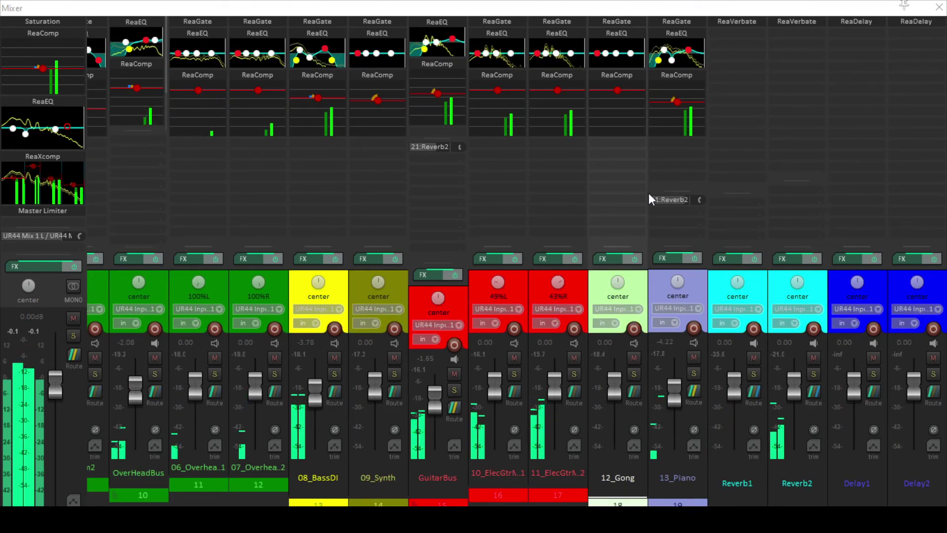
{"action": "mouse_move", "coordinate": [649, 198]}
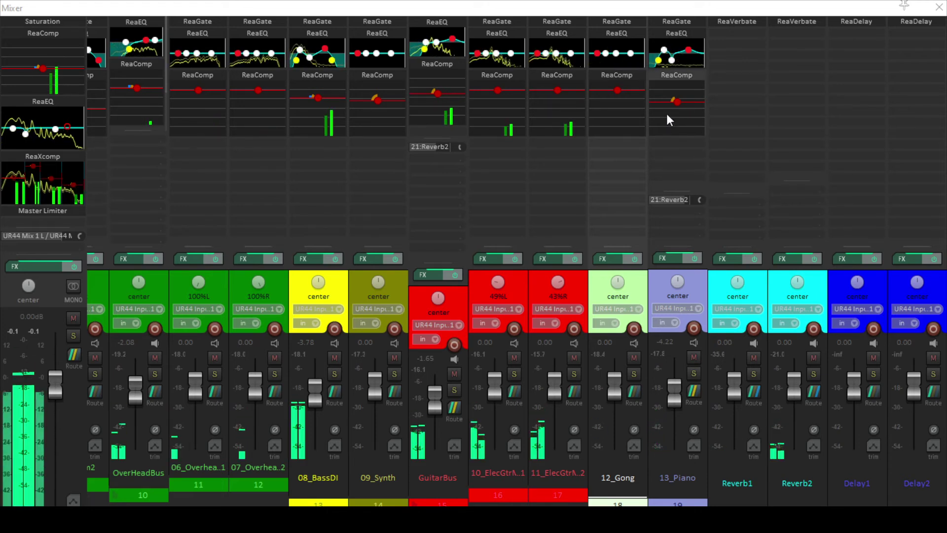
{"action": "left_click_drag", "start_coordinate": [680, 100], "coordinate": [676, 96]}
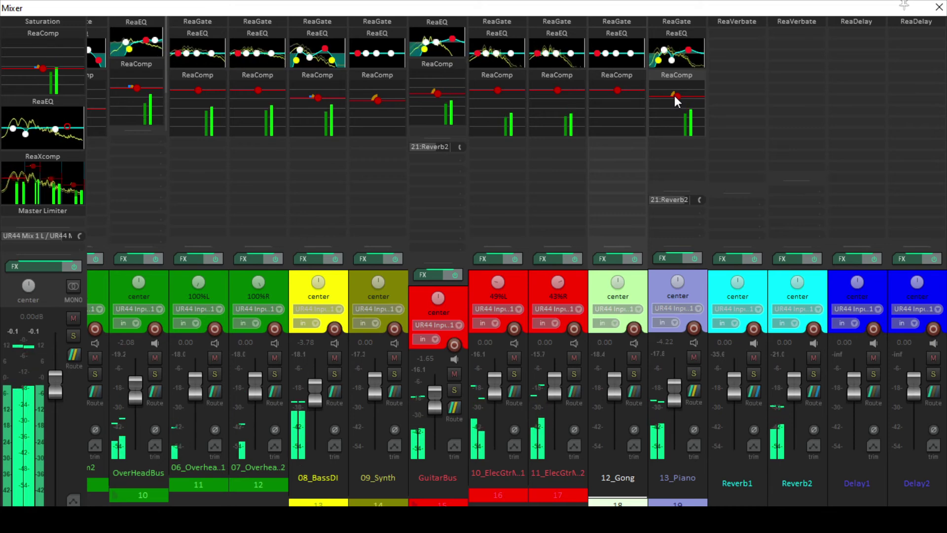
Examine the levels and compressor activity of all mixer channels from InstrumentBus to Delay2 during playback
{"action": "left_click", "coordinate": [224, 287]}
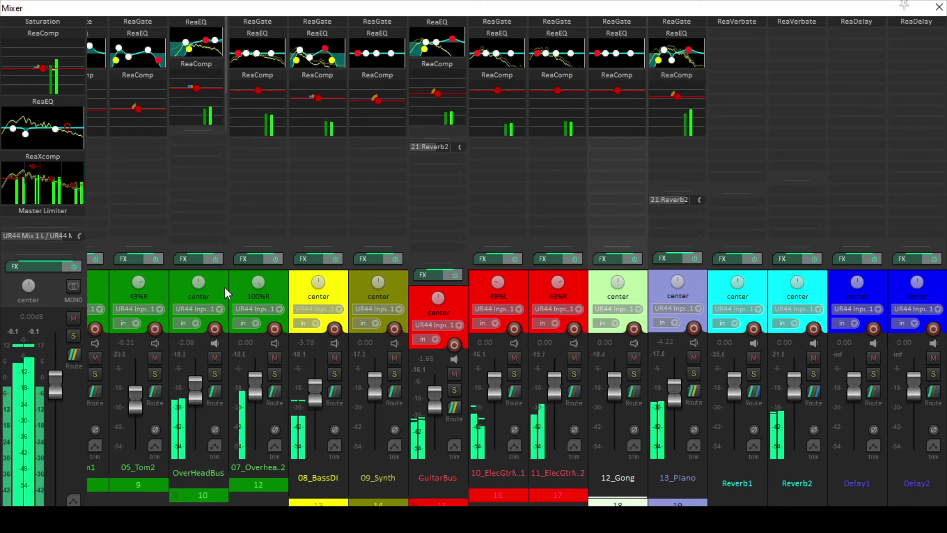
{"action": "scroll", "coordinate": [224, 288], "scroll_direction": "left", "scroll_amount": 8}
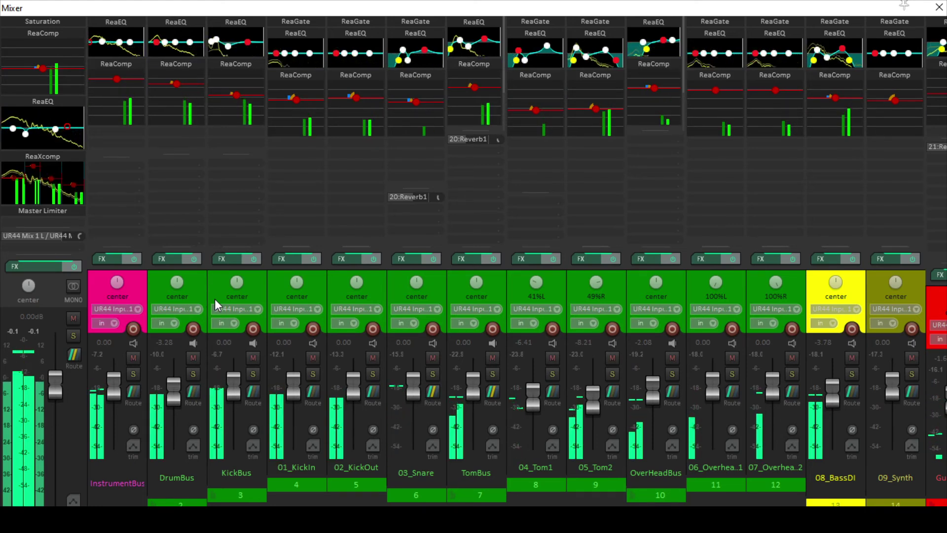
{"action": "scroll", "coordinate": [214, 298], "scroll_direction": "right", "scroll_amount": 4}
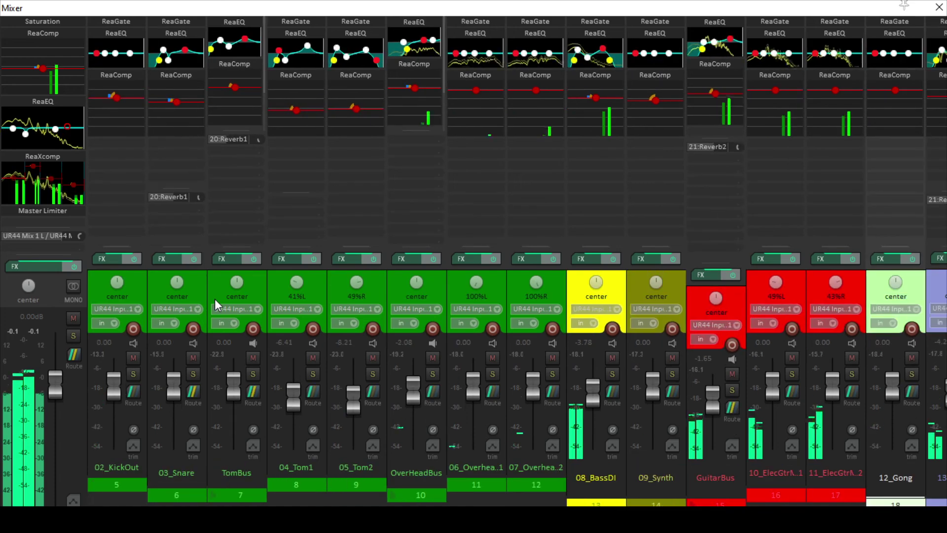
{"action": "scroll", "coordinate": [215, 298], "scroll_direction": "right", "scroll_amount": 4}
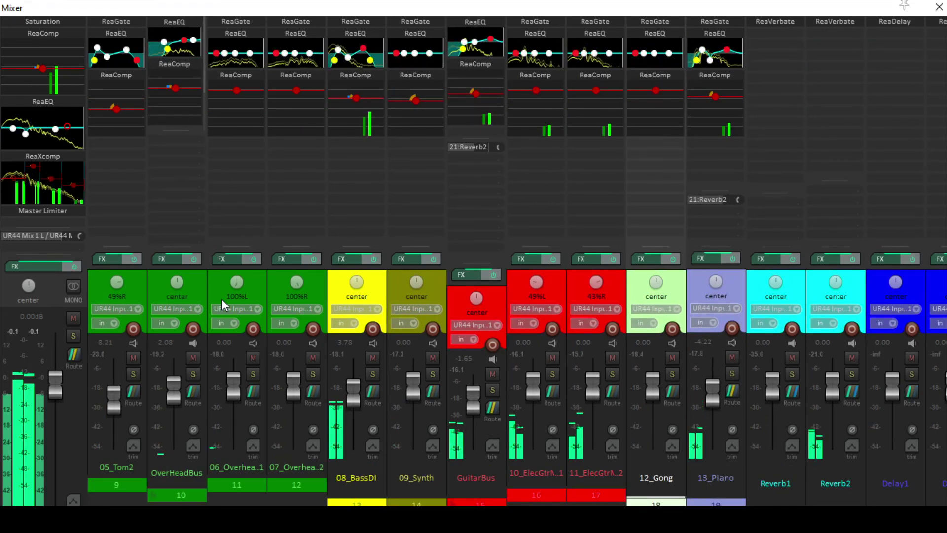
{"action": "scroll", "coordinate": [195, 298], "scroll_direction": "left", "scroll_amount": 8}
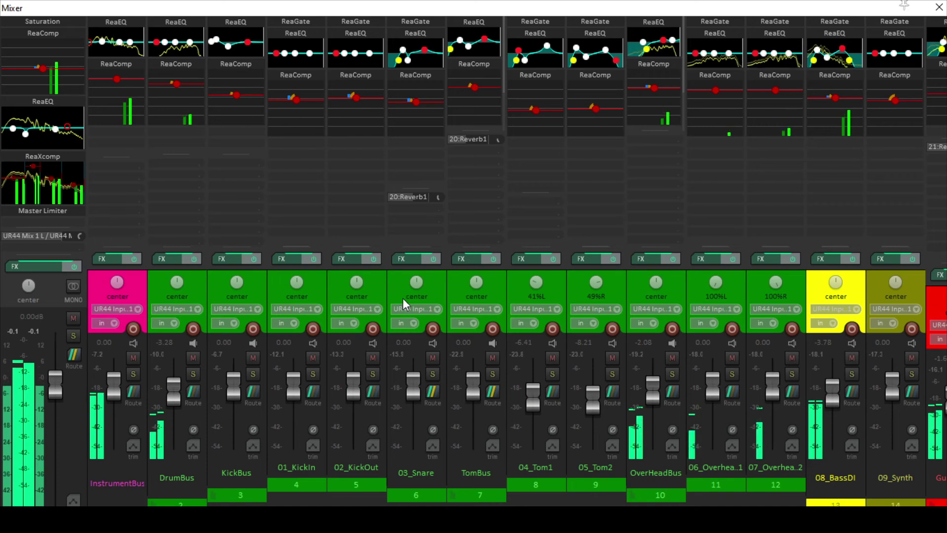
{"action": "scroll", "coordinate": [383, 295], "scroll_direction": "right", "scroll_amount": 9}
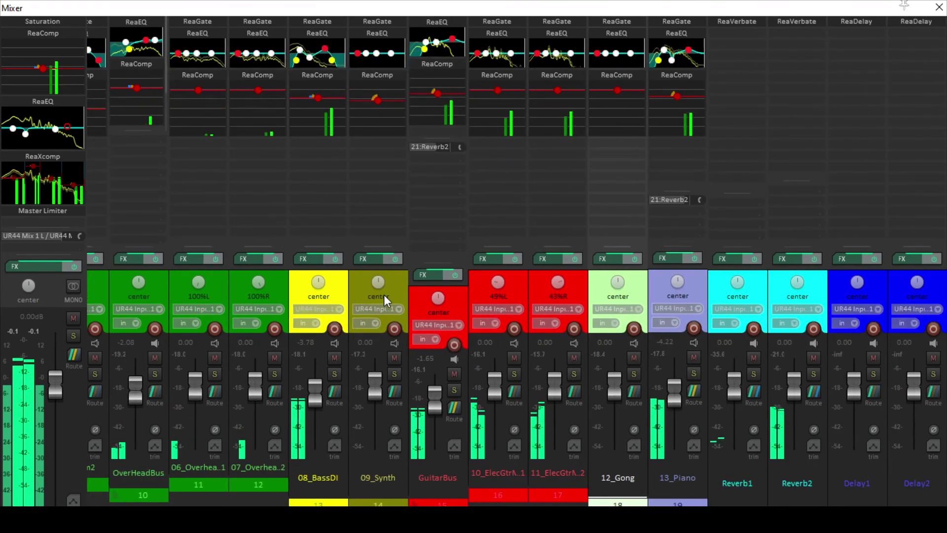
{"action": "scroll", "coordinate": [383, 295], "scroll_direction": "left", "scroll_amount": 9}
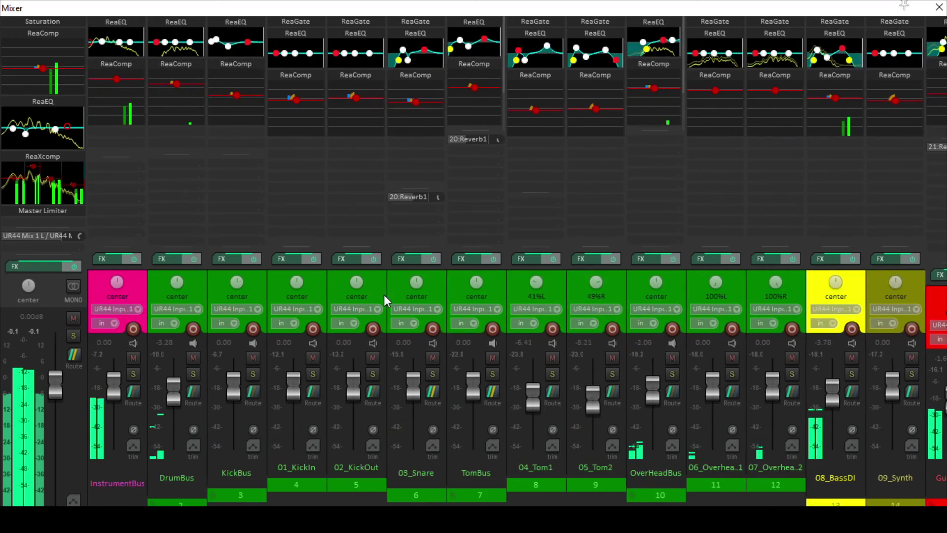
{"action": "scroll", "coordinate": [383, 294], "scroll_direction": "right", "scroll_amount": 3}
{"action": "scroll", "coordinate": [383, 294], "scroll_direction": "right", "scroll_amount": 4}
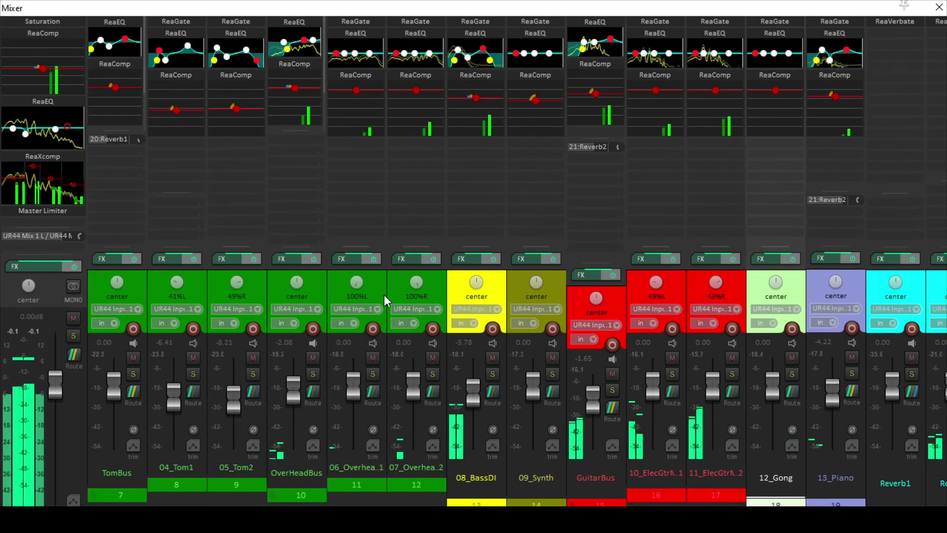
{"action": "scroll", "coordinate": [384, 295], "scroll_direction": "left", "scroll_amount": 3}
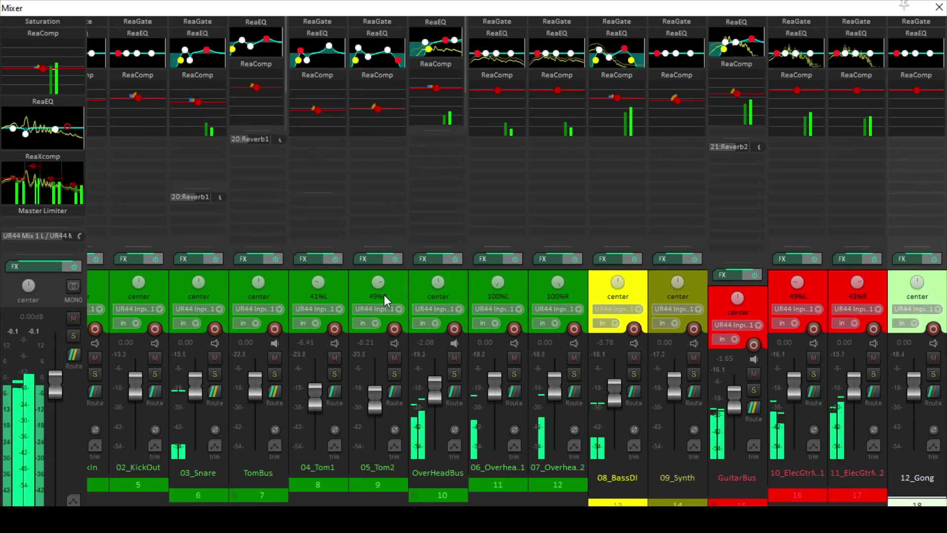
{"action": "scroll", "coordinate": [383, 294], "scroll_direction": "right", "scroll_amount": 5}
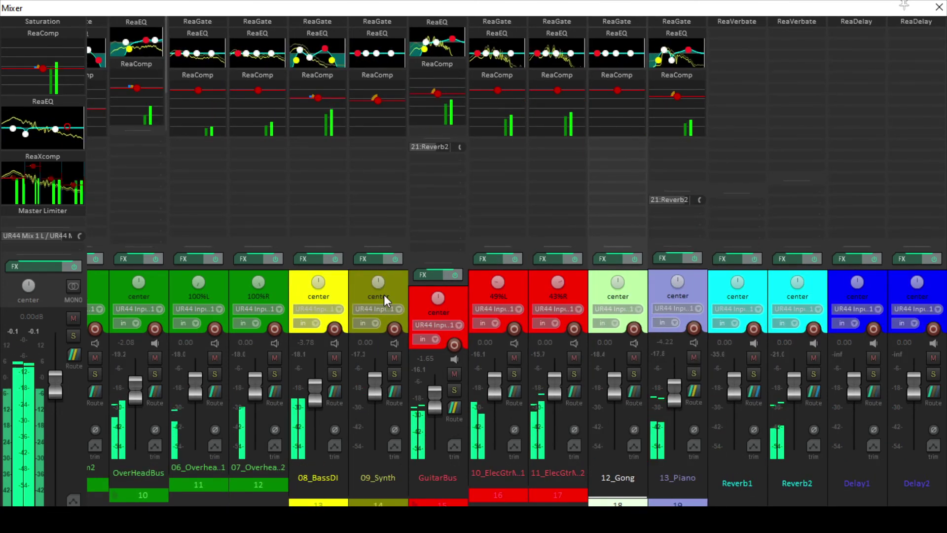
Check the 13_Piano ReaComp settings, and close the 13_Piano ReaComp and ReaEQ windows and the Reverb2 ReaVerbate window
{"action": "left_click", "coordinate": [684, 73]}
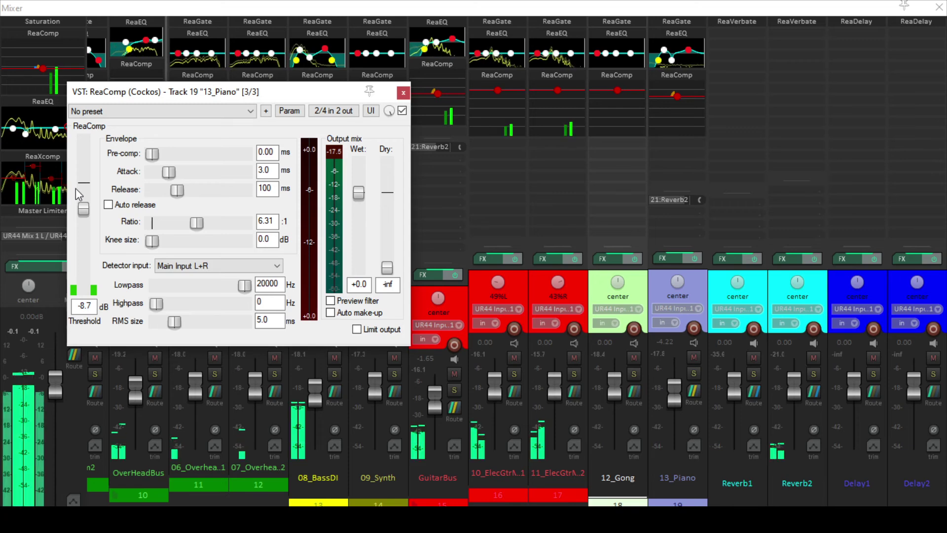
{"action": "left_click", "coordinate": [403, 93]}
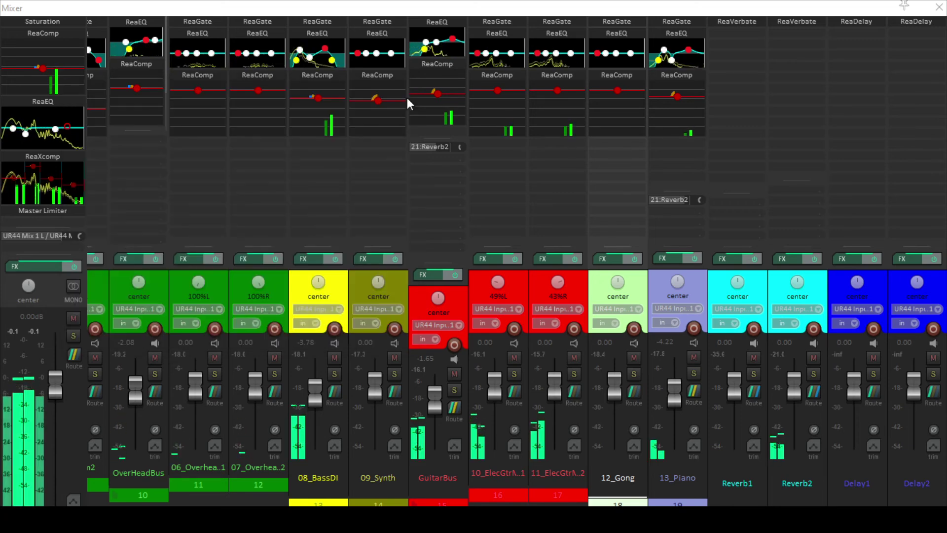
{"action": "key", "text": "ctrl+m"}
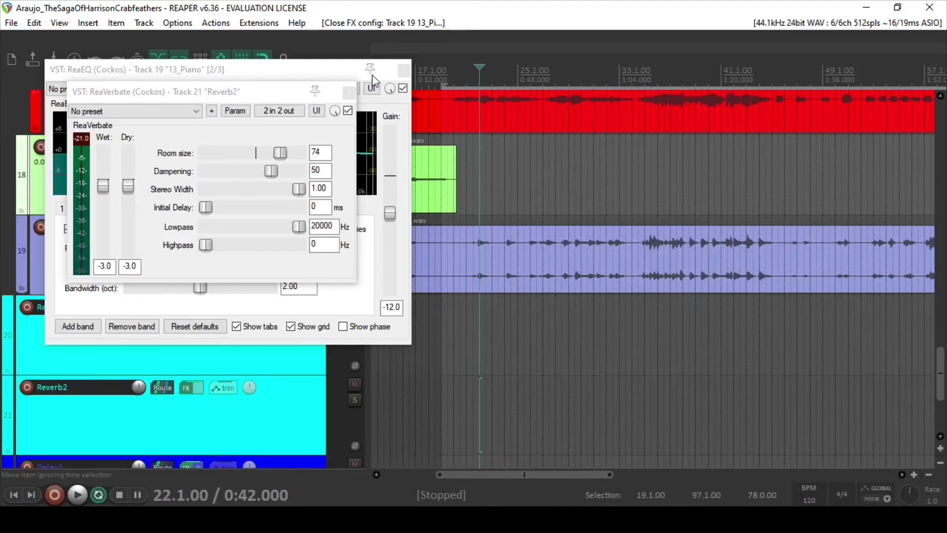
{"action": "left_click", "coordinate": [402, 73]}
{"action": "left_click", "coordinate": [347, 93]}
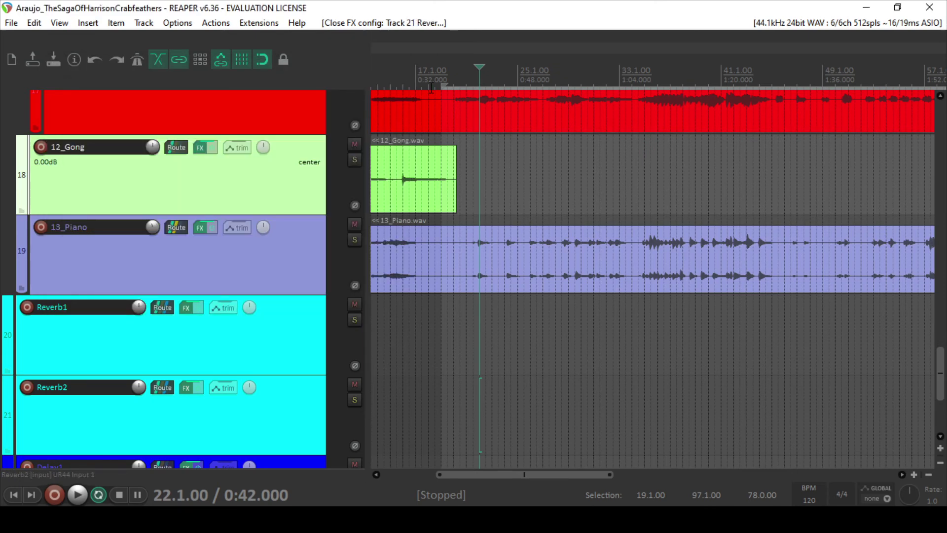
Play the song briefly from the project start, stop playback and return to the mixer
{"action": "key", "text": "Home"}
{"action": "key", "text": "space"}
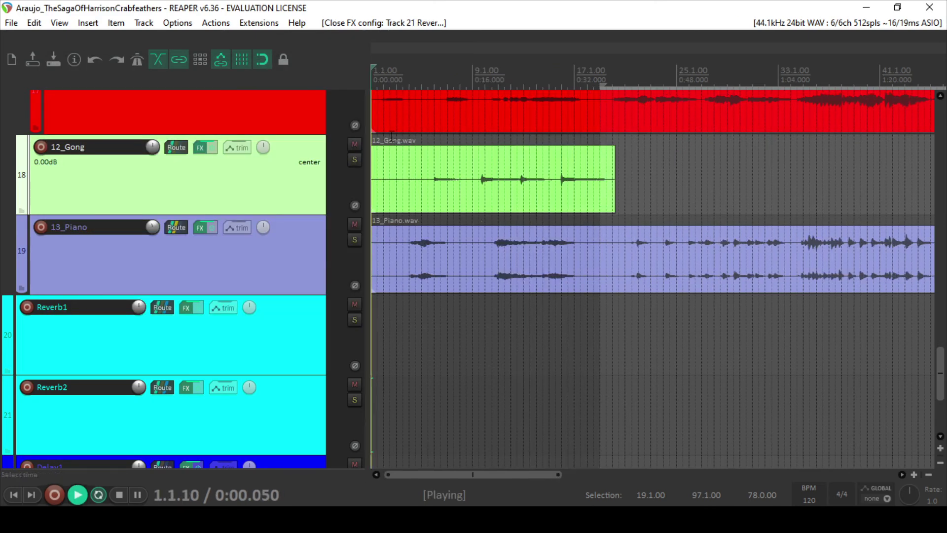
{"action": "key", "text": "space"}
{"action": "key", "text": "ctrl+m"}
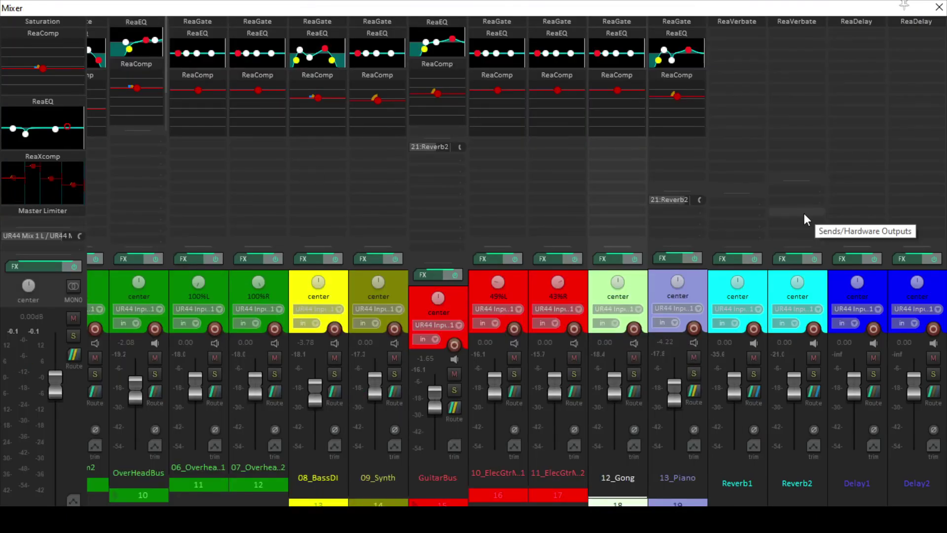
Add a receive from 12_Gong to the Reverb2 track's routing
{"action": "left_click", "coordinate": [803, 211]}
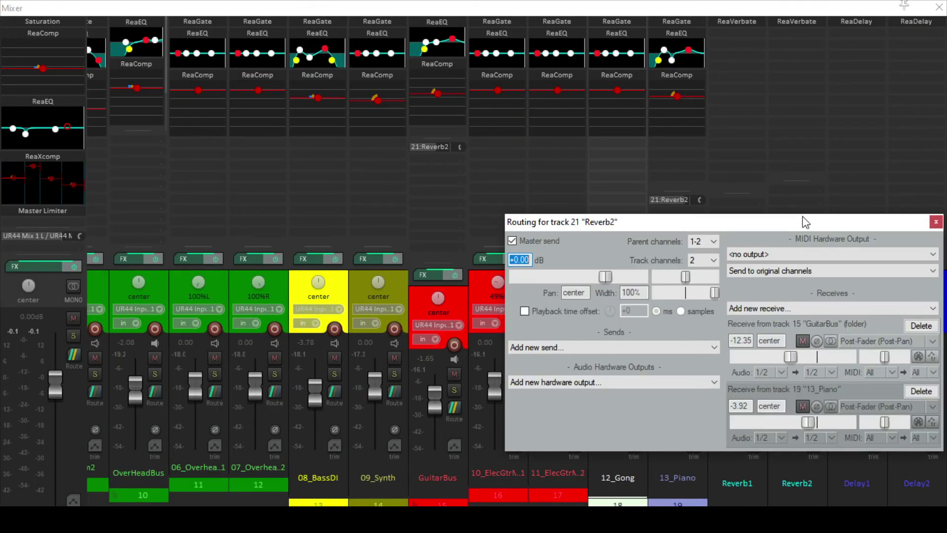
{"action": "left_click", "coordinate": [759, 307]}
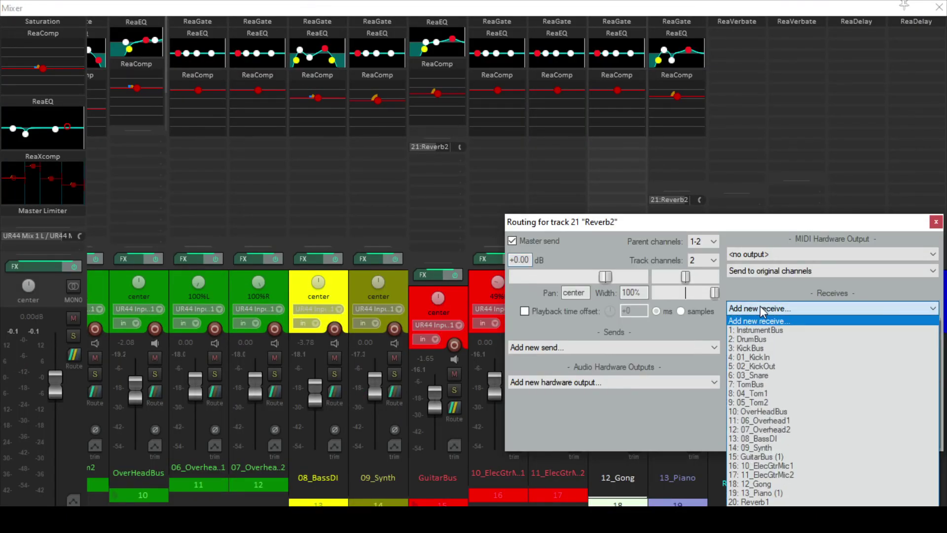
{"action": "left_click", "coordinate": [775, 484]}
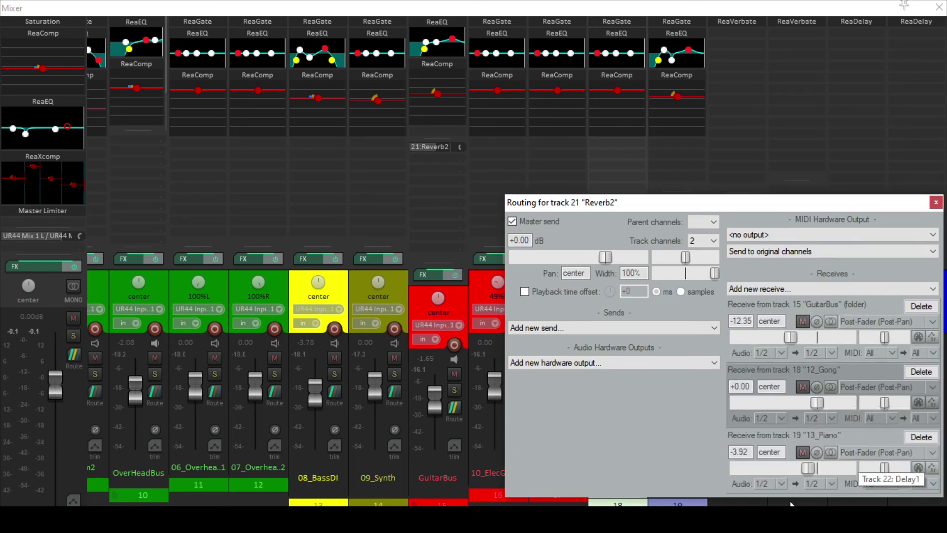
{"action": "left_click", "coordinate": [862, 453]}
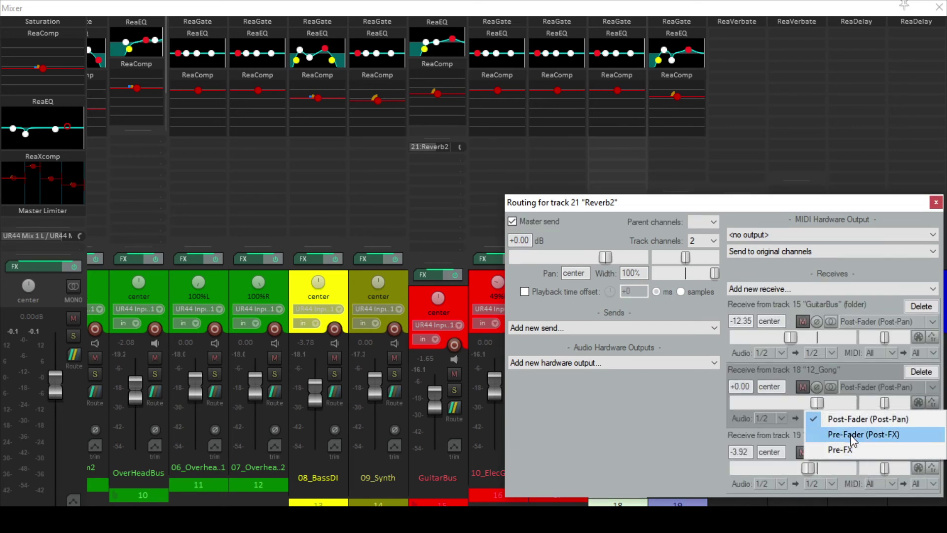
{"action": "left_click", "coordinate": [856, 434]}
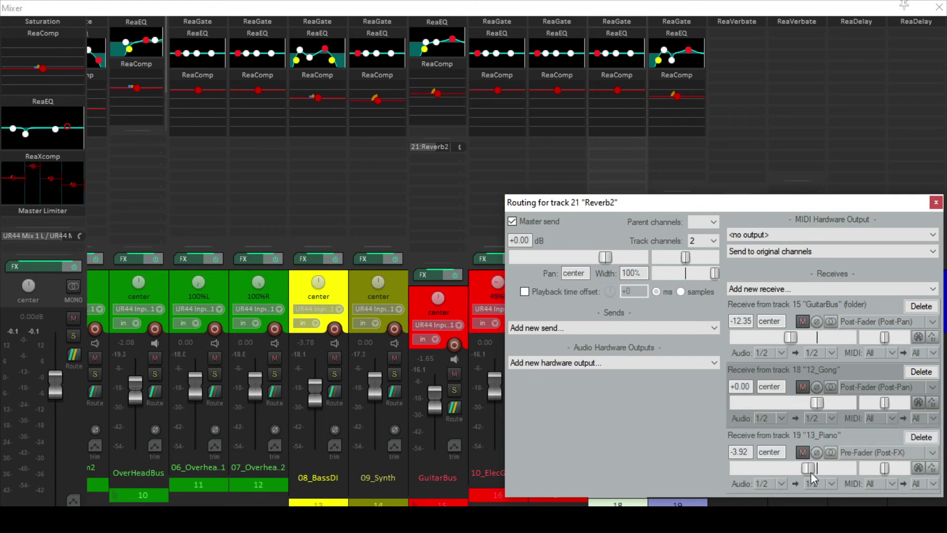
{"action": "left_click", "coordinate": [862, 452]}
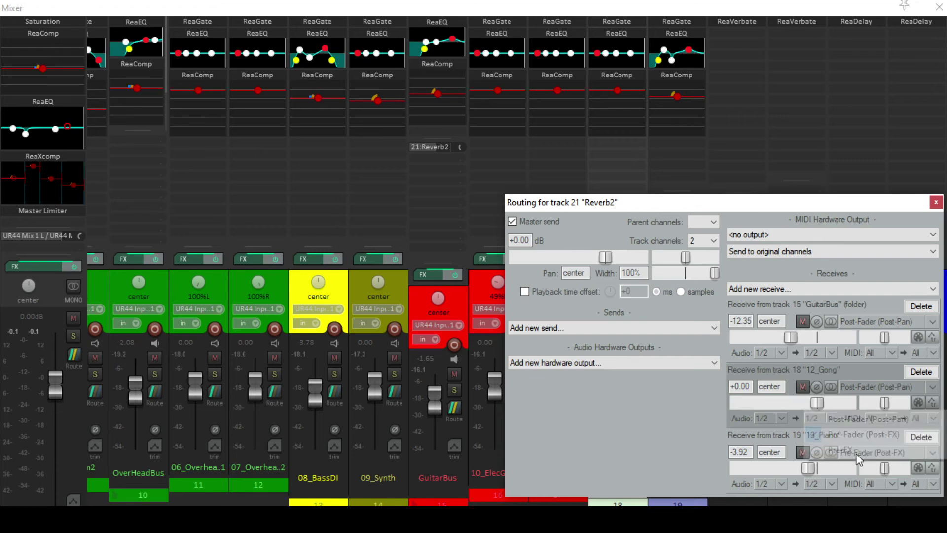
{"action": "left_click", "coordinate": [835, 420]}
Set Reverb2's 12_Gong receive to Pre-Fader (Post-FX) at +6.03 dB and lower the 12_Gong track volume to -11.5 dB
{"action": "left_click", "coordinate": [867, 388]}
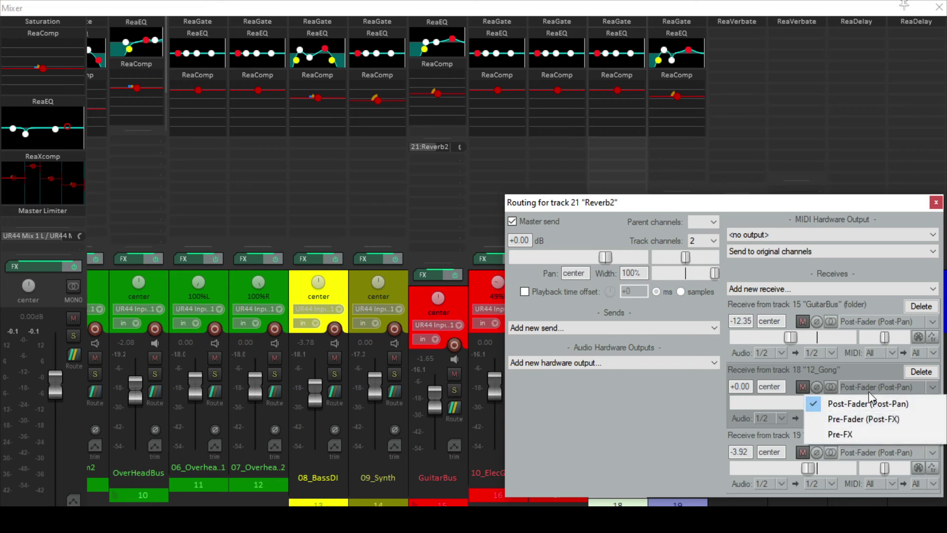
{"action": "left_click", "coordinate": [857, 420]}
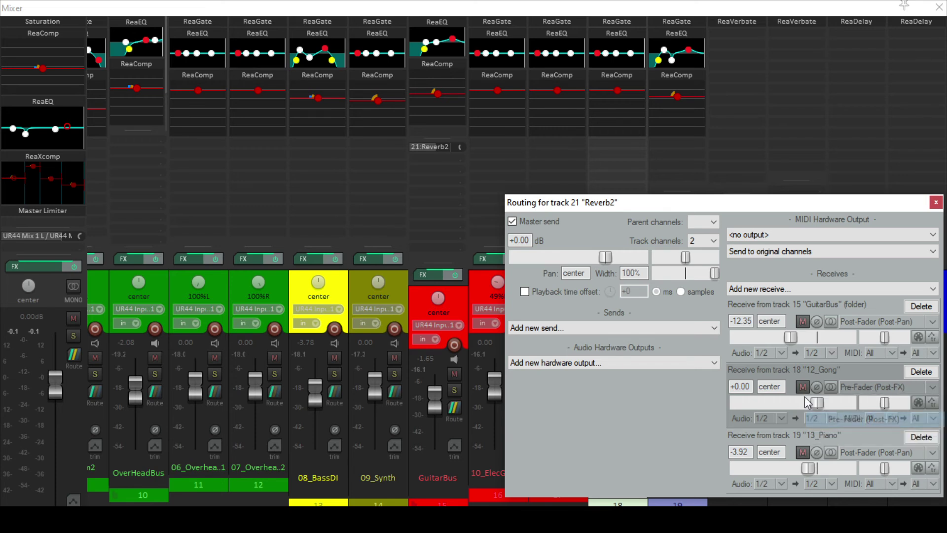
{"action": "left_click_drag", "start_coordinate": [817, 402], "coordinate": [834, 404]}
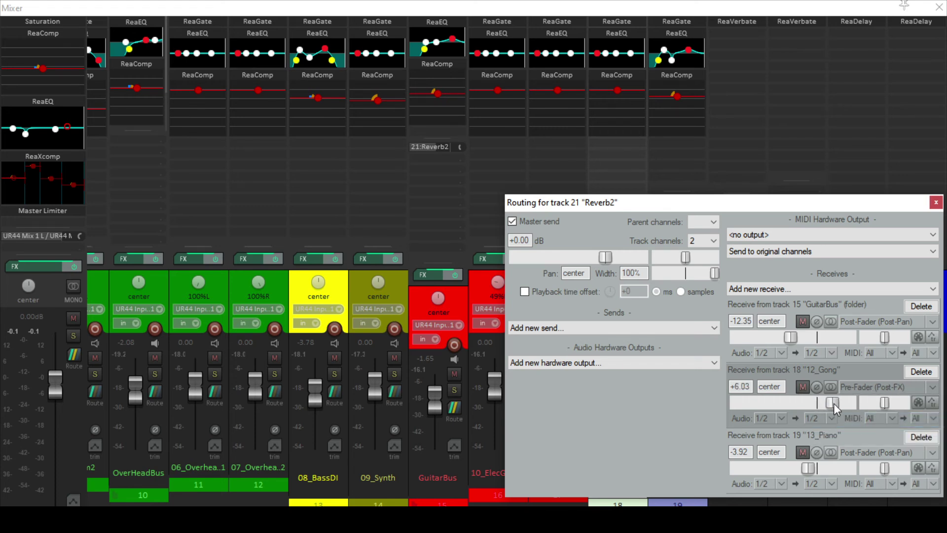
{"action": "left_click", "coordinate": [934, 203]}
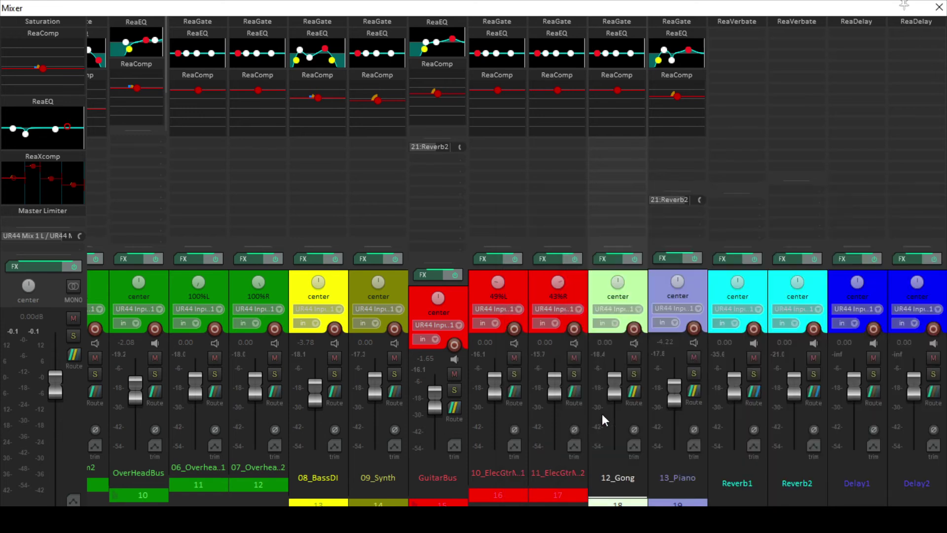
{"action": "left_click_drag", "start_coordinate": [614, 383], "coordinate": [611, 401]}
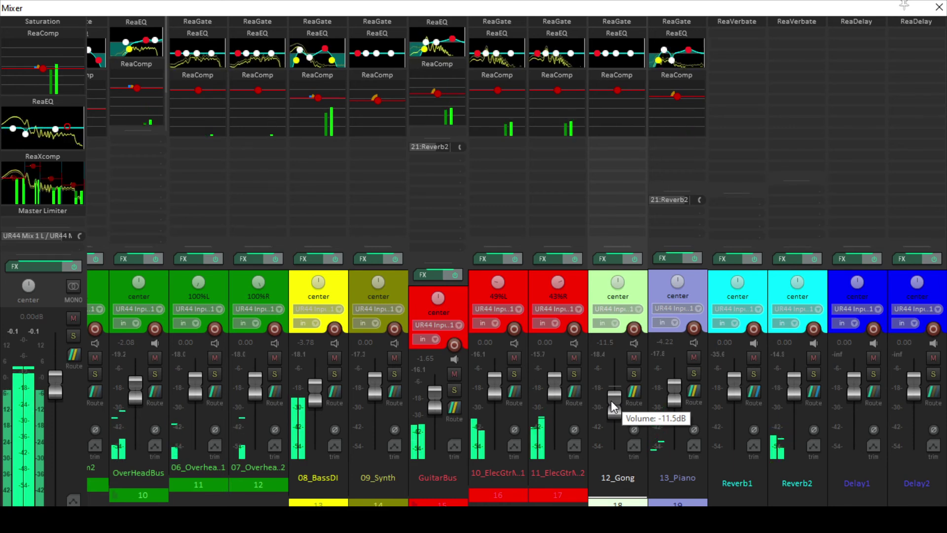
Set the 13_Piano track's ReaComp to a threshold of -29.8 dB and an attack of 16.7 ms
{"action": "left_click", "coordinate": [673, 76]}
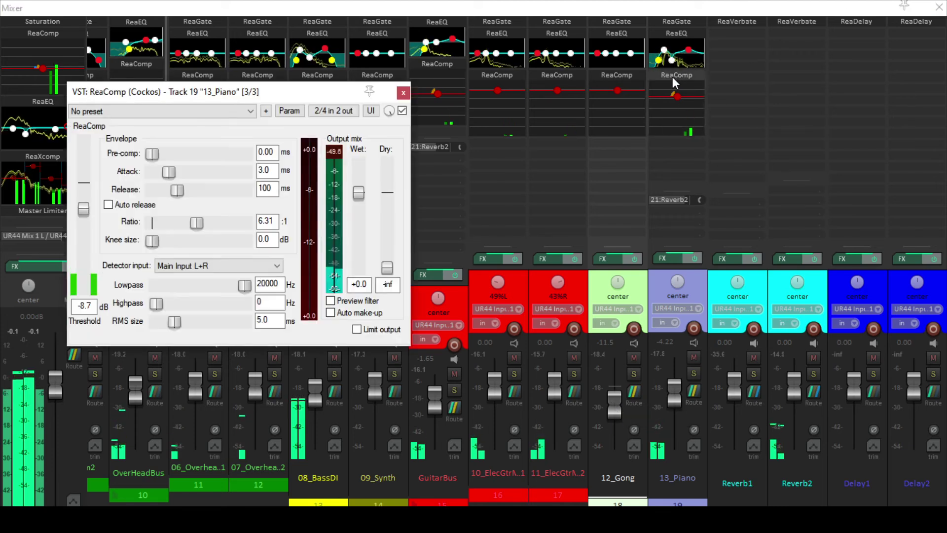
{"action": "left_click_drag", "start_coordinate": [88, 230], "coordinate": [97, 256]}
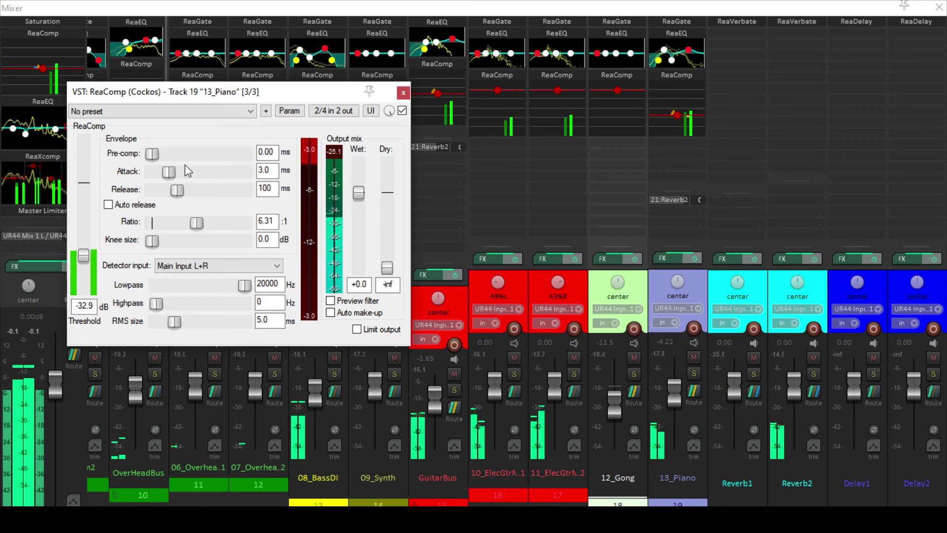
{"action": "left_click_drag", "start_coordinate": [170, 175], "coordinate": [183, 178]}
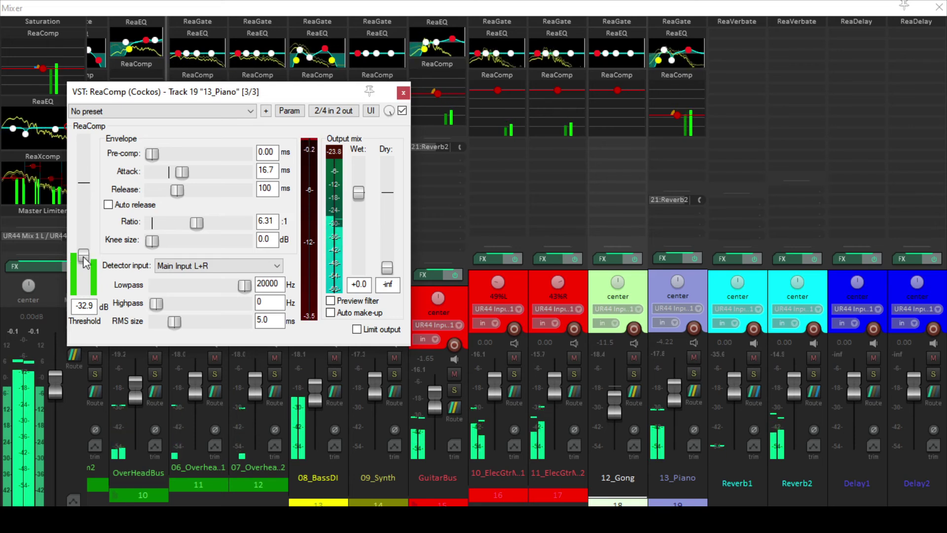
{"action": "left_click_drag", "start_coordinate": [85, 262], "coordinate": [85, 258]}
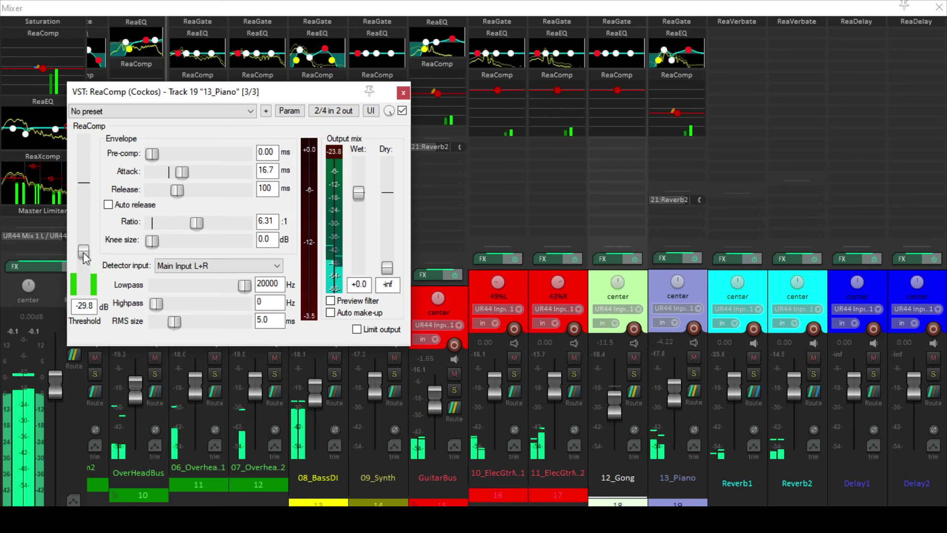
Set the 13_Piano track's ReaComp ratio to 2.84:1 and briefly check the arrangement before returning to the mixer
{"action": "left_click_drag", "start_coordinate": [196, 223], "coordinate": [185, 221]}
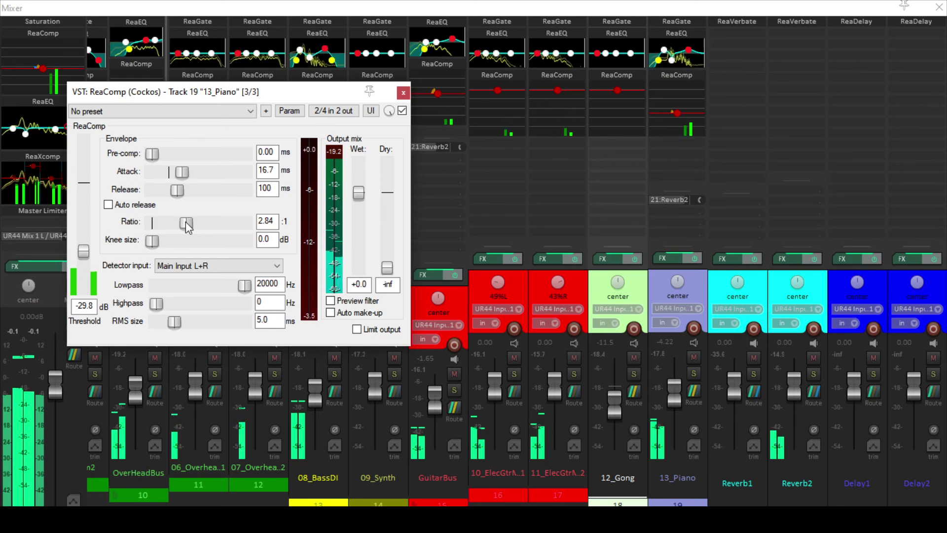
{"action": "key", "text": "ctrl+m"}
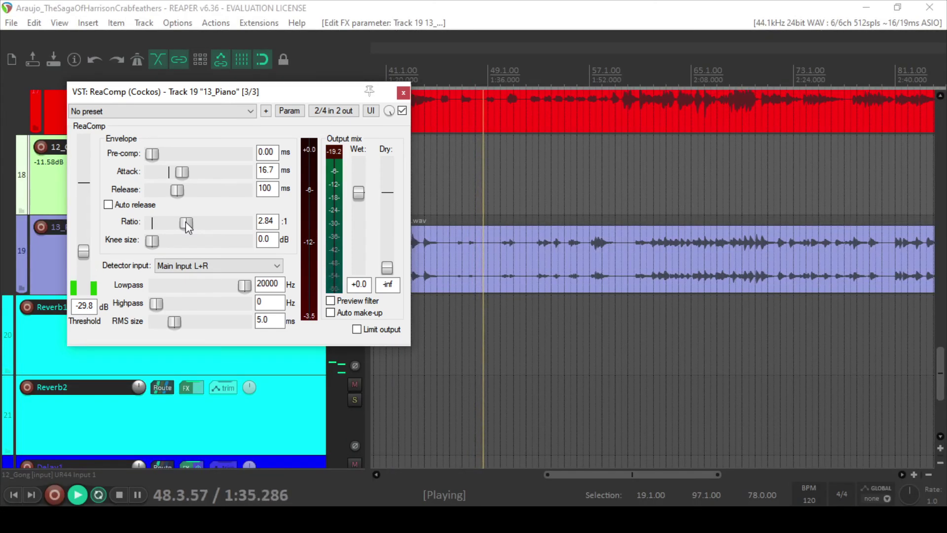
{"action": "key", "text": "ctrl+m"}
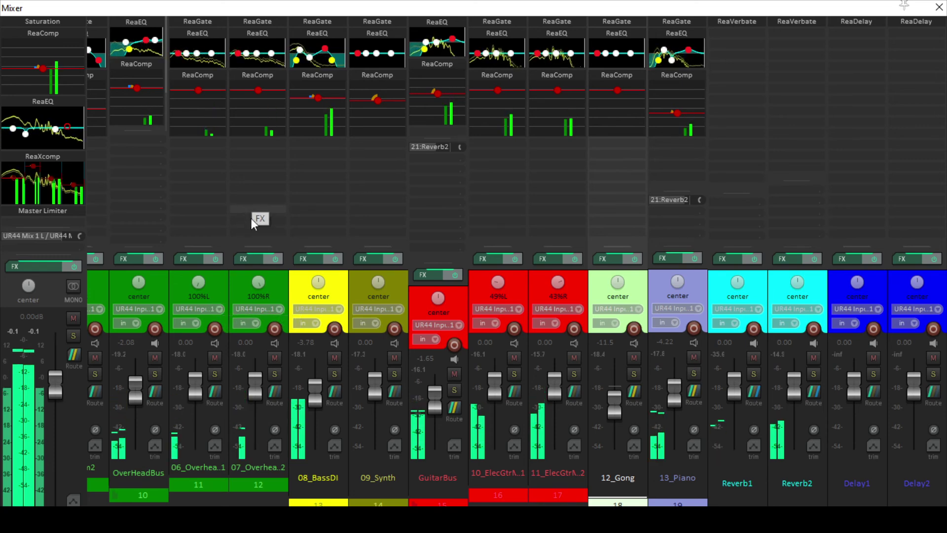
Examine the levels and effects of all mixer tracks from InstrumentBus to Delay2 during playback, and select the 08_BassDI track
{"action": "scroll", "coordinate": [237, 261], "scroll_direction": "left", "scroll_amount": 7}
{"action": "scroll", "coordinate": [192, 285], "scroll_direction": "left", "scroll_amount": 2}
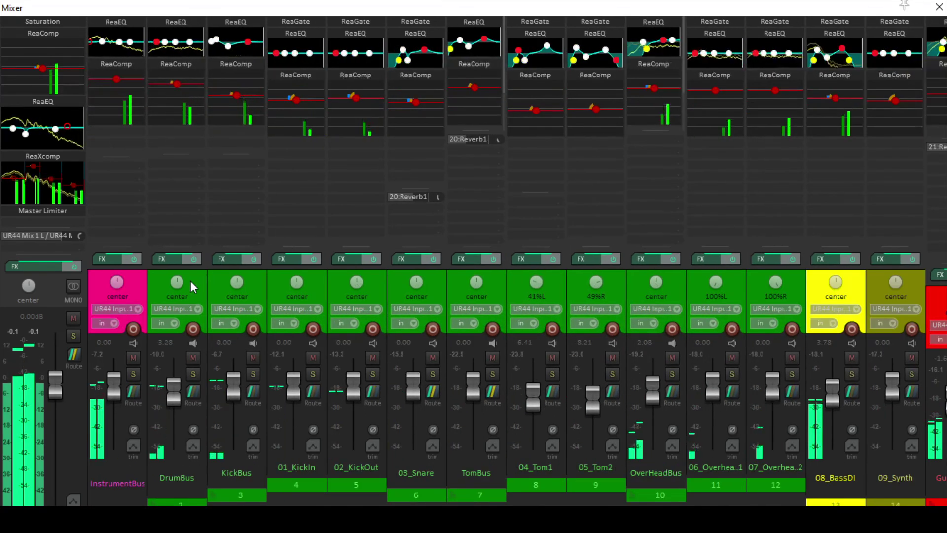
{"action": "scroll", "coordinate": [192, 286], "scroll_direction": "right", "scroll_amount": 2}
{"action": "scroll", "coordinate": [191, 280], "scroll_direction": "right", "scroll_amount": 6}
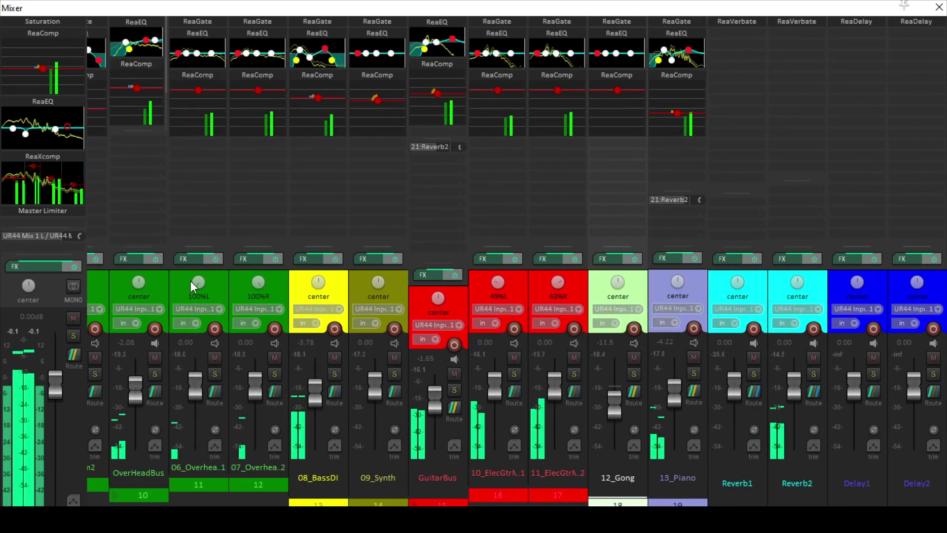
{"action": "scroll", "coordinate": [191, 280], "scroll_direction": "left", "scroll_amount": 7}
{"action": "scroll", "coordinate": [190, 280], "scroll_direction": "left", "scroll_amount": 3}
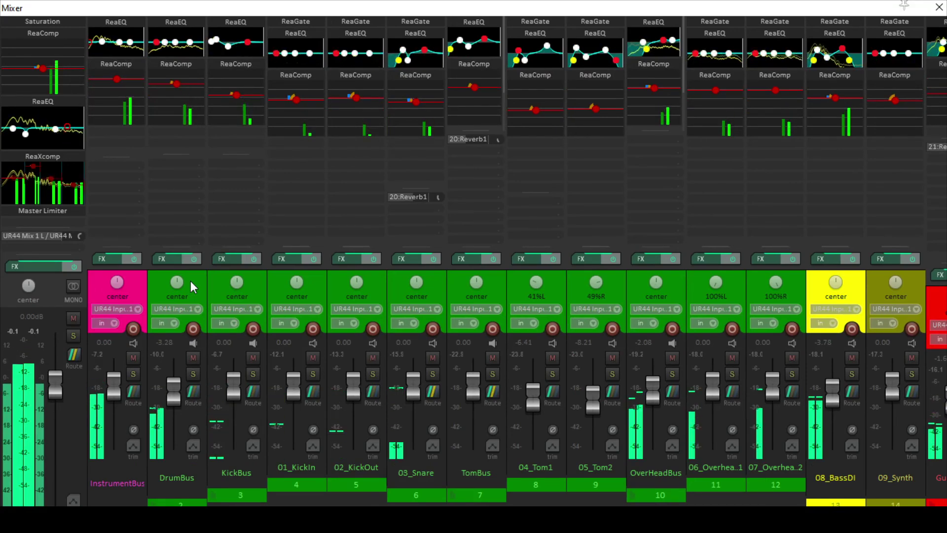
{"action": "scroll", "coordinate": [190, 280], "scroll_direction": "right", "scroll_amount": 9}
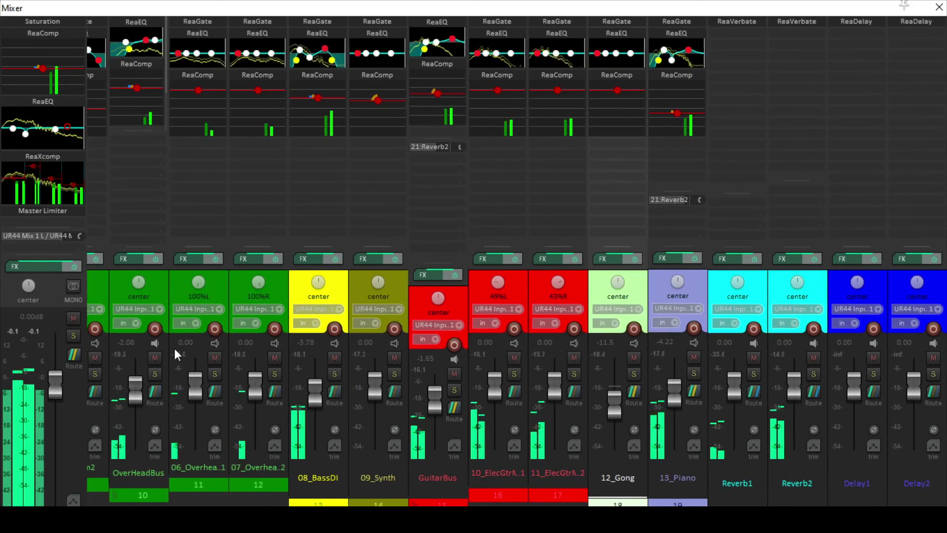
{"action": "scroll", "coordinate": [174, 348], "scroll_direction": "left", "scroll_amount": 9}
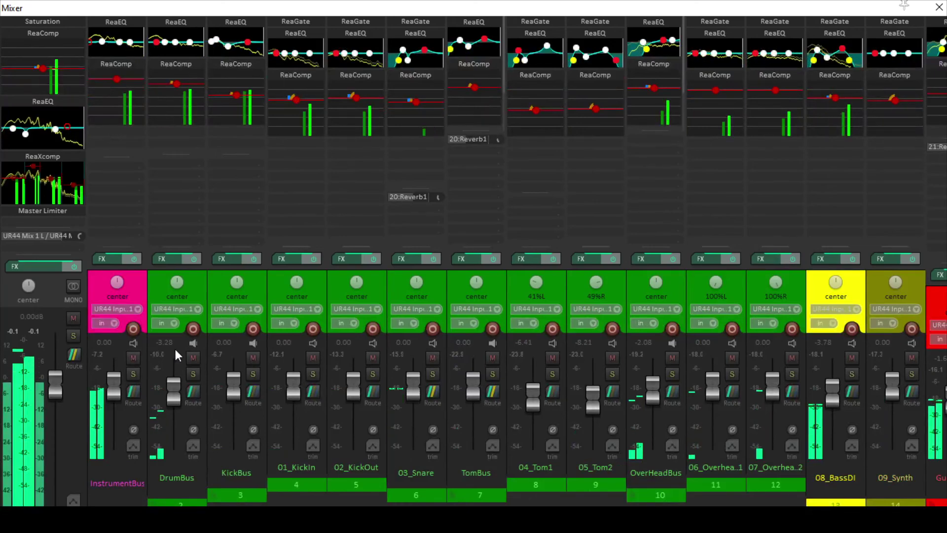
{"action": "scroll", "coordinate": [175, 348], "scroll_direction": "right", "scroll_amount": 8}
{"action": "scroll", "coordinate": [175, 348], "scroll_direction": "right", "scroll_amount": 1}
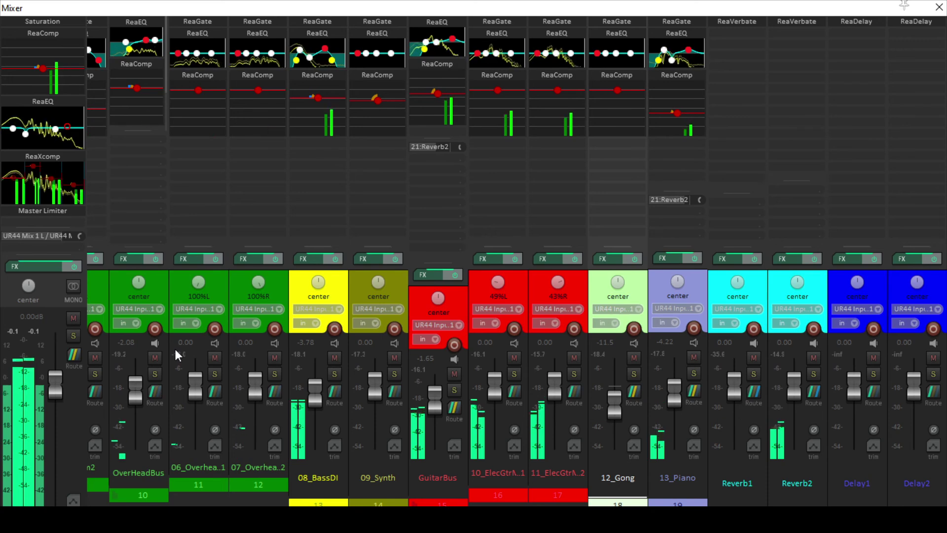
{"action": "scroll", "coordinate": [176, 348], "scroll_direction": "left", "scroll_amount": 8}
{"action": "scroll", "coordinate": [176, 349], "scroll_direction": "left", "scroll_amount": 6}
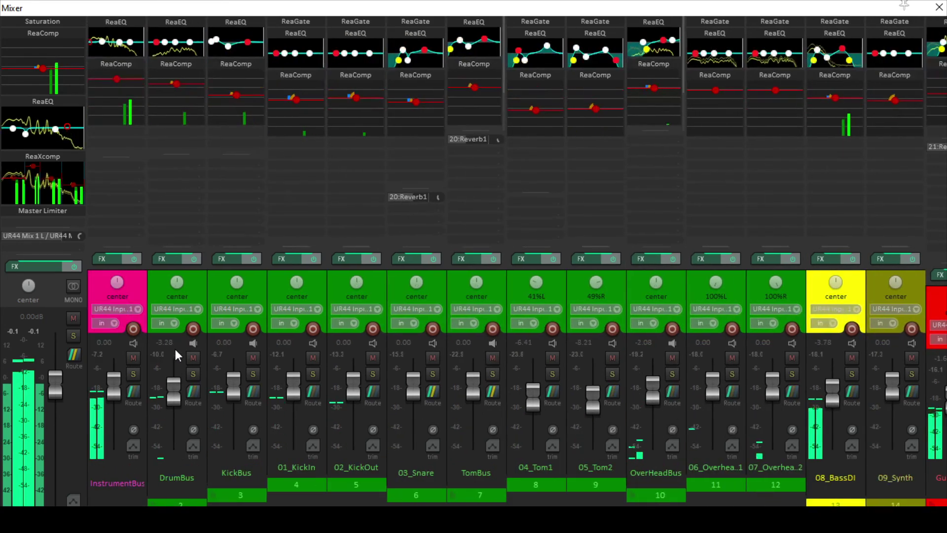
{"action": "scroll", "coordinate": [175, 348], "scroll_direction": "right", "scroll_amount": 5}
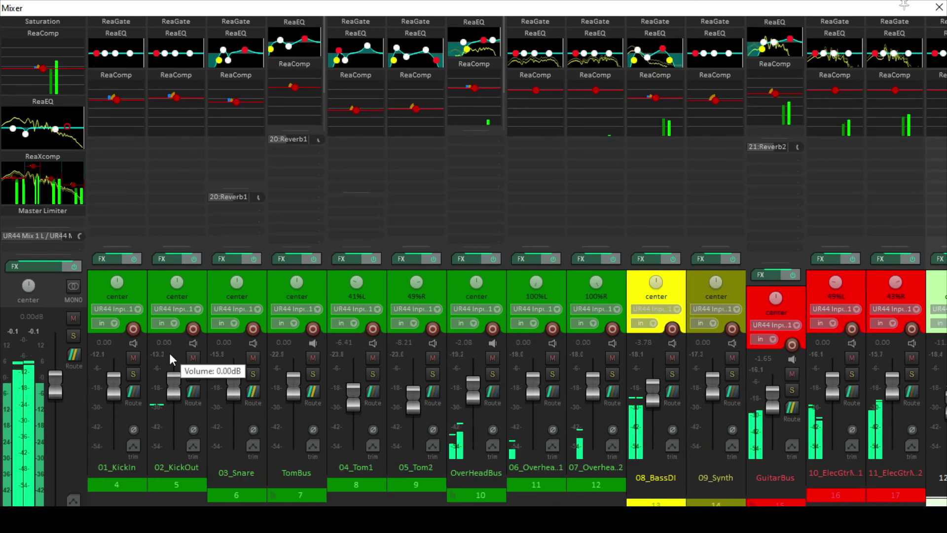
{"action": "scroll", "coordinate": [168, 351], "scroll_direction": "right", "scroll_amount": 9}
{"action": "scroll", "coordinate": [158, 359], "scroll_direction": "left", "scroll_amount": 14}
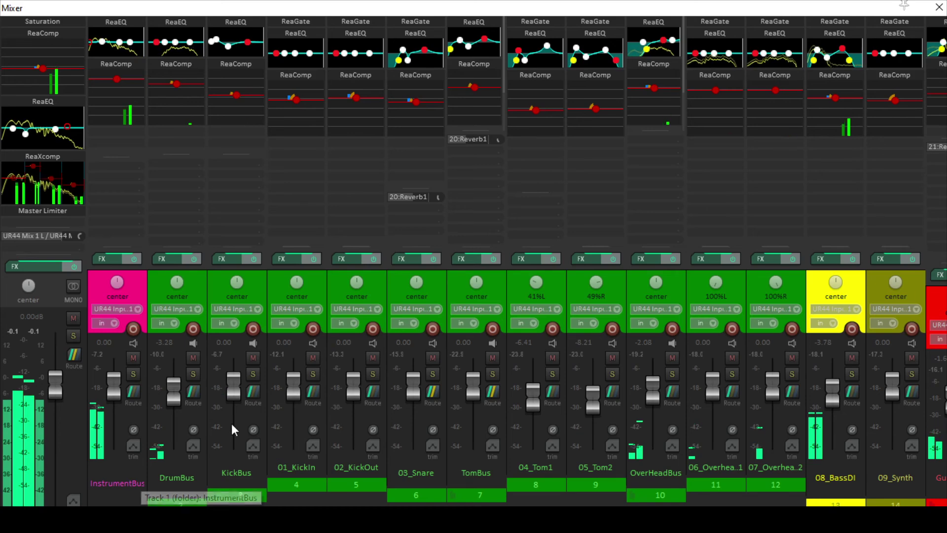
{"action": "scroll", "coordinate": [232, 422], "scroll_direction": "right", "scroll_amount": 14}
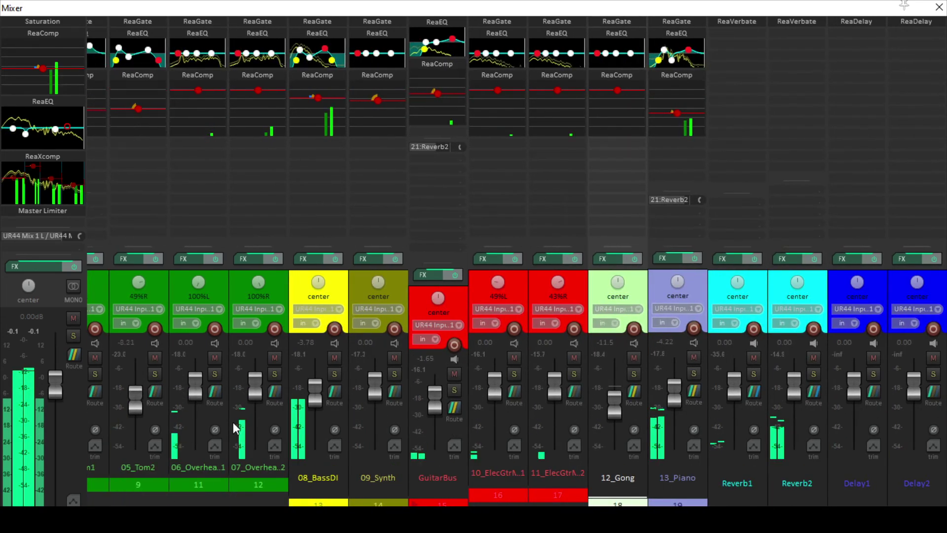
{"action": "scroll", "coordinate": [233, 422], "scroll_direction": "left", "scroll_amount": 14}
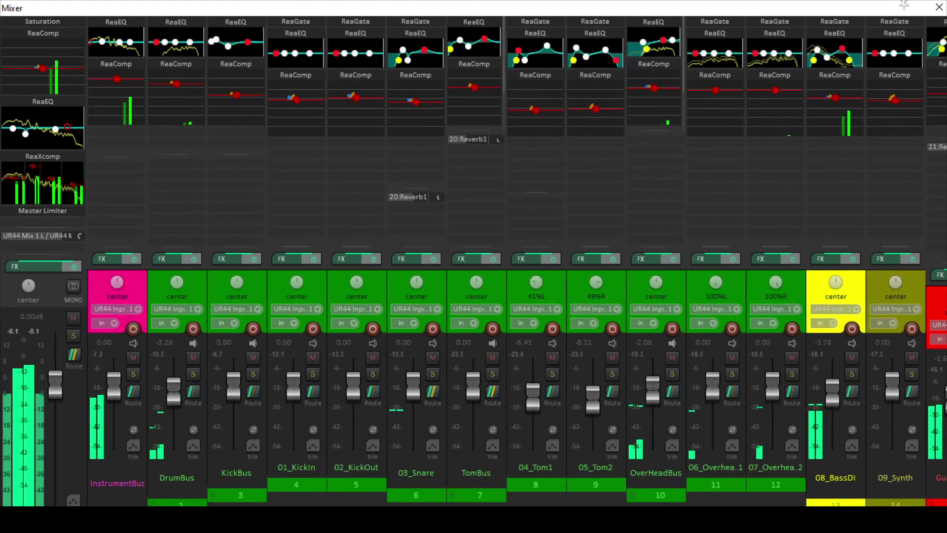
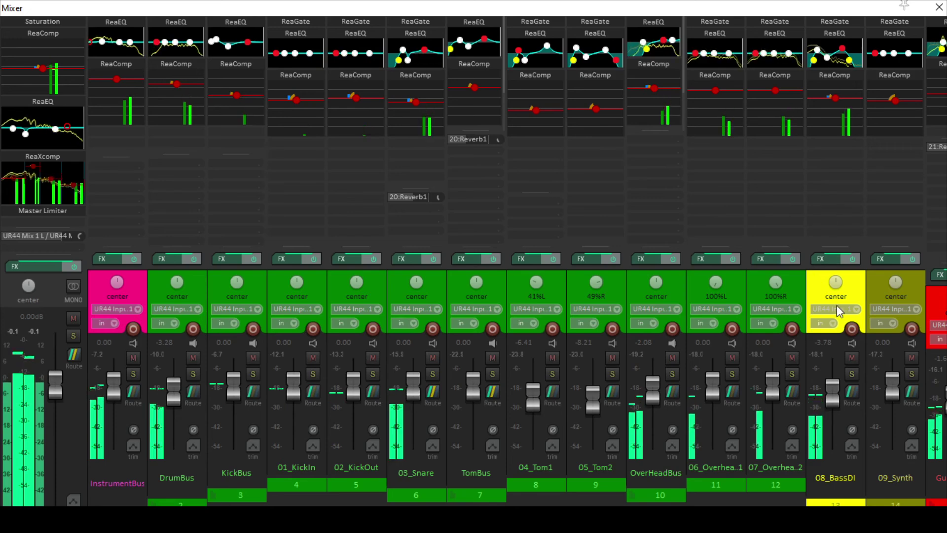
{"action": "left_click", "coordinate": [812, 301]}
Set the attack of the 13_Piano track's ReaComp to 74.0 ms and close the effect
{"action": "scroll", "coordinate": [792, 301], "scroll_direction": "right", "scroll_amount": 9}
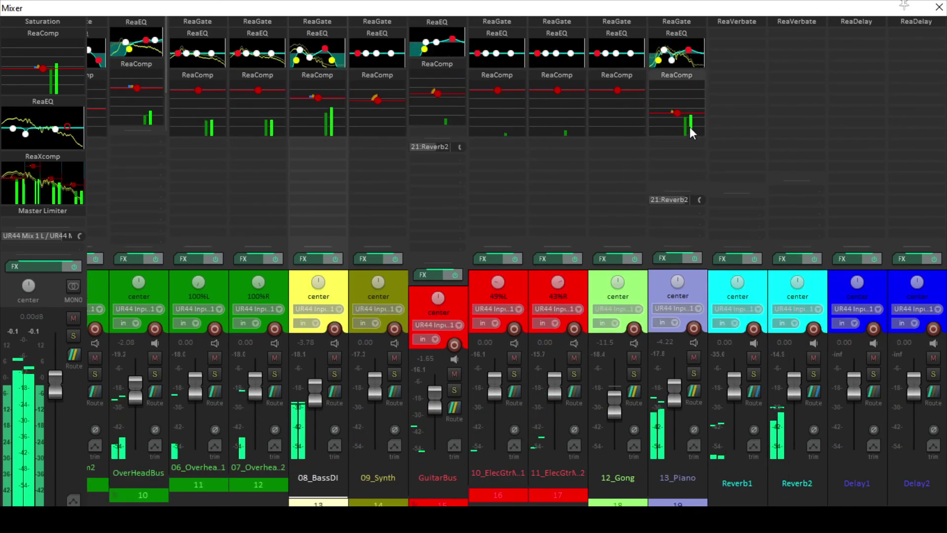
{"action": "left_click", "coordinate": [667, 76]}
{"action": "left_click_drag", "start_coordinate": [190, 172], "coordinate": [201, 176]}
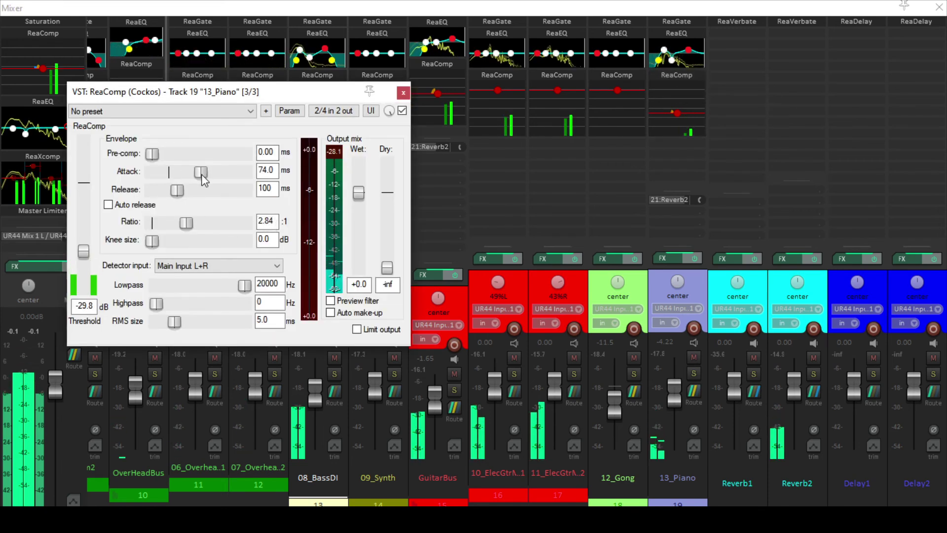
{"action": "left_click", "coordinate": [403, 93]}
Examine the 13_Piano waveform around bar 25 in the arrangement during playback
{"action": "key", "text": "ctrl+m"}
{"action": "scroll", "coordinate": [700, 257], "scroll_direction": "down", "scroll_amount": 5}
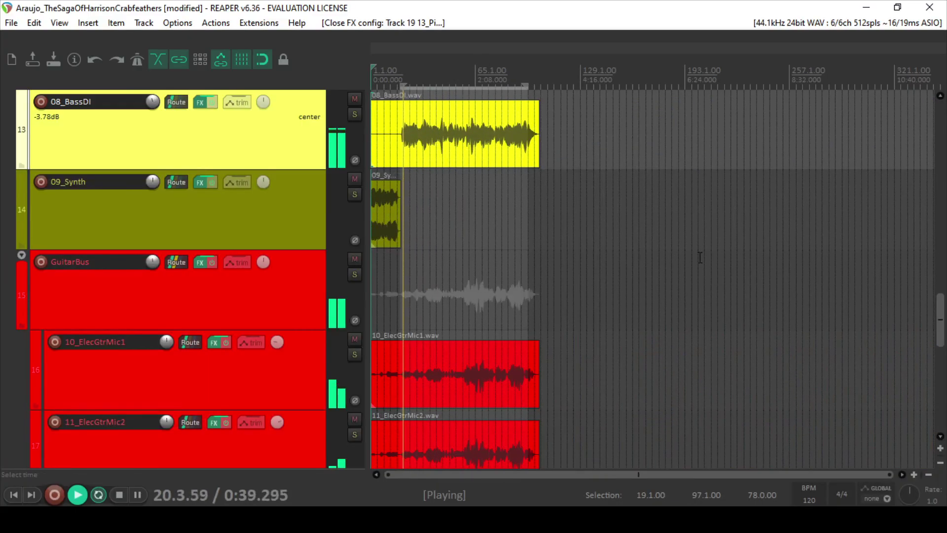
{"action": "left_click_drag", "start_coordinate": [935, 328], "coordinate": [929, 385]}
{"action": "scroll", "coordinate": [501, 242], "scroll_direction": "up", "scroll_amount": 3}
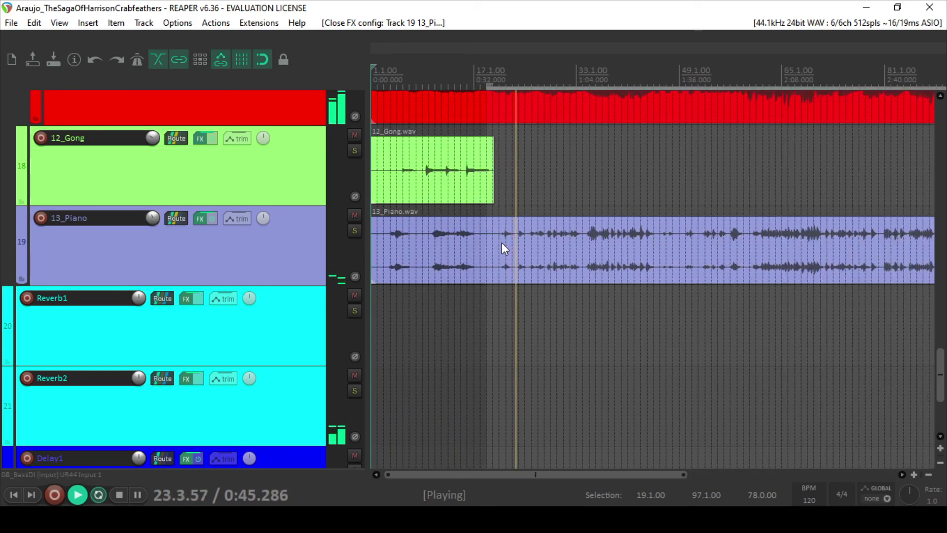
{"action": "scroll", "coordinate": [676, 259], "scroll_direction": "up", "scroll_amount": 1}
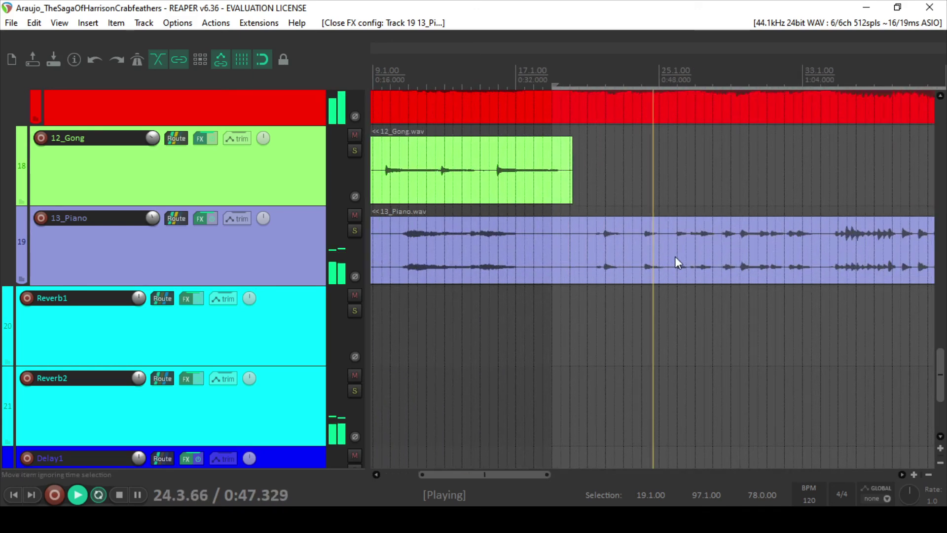
{"action": "scroll", "coordinate": [676, 259], "scroll_direction": "up", "scroll_amount": 4}
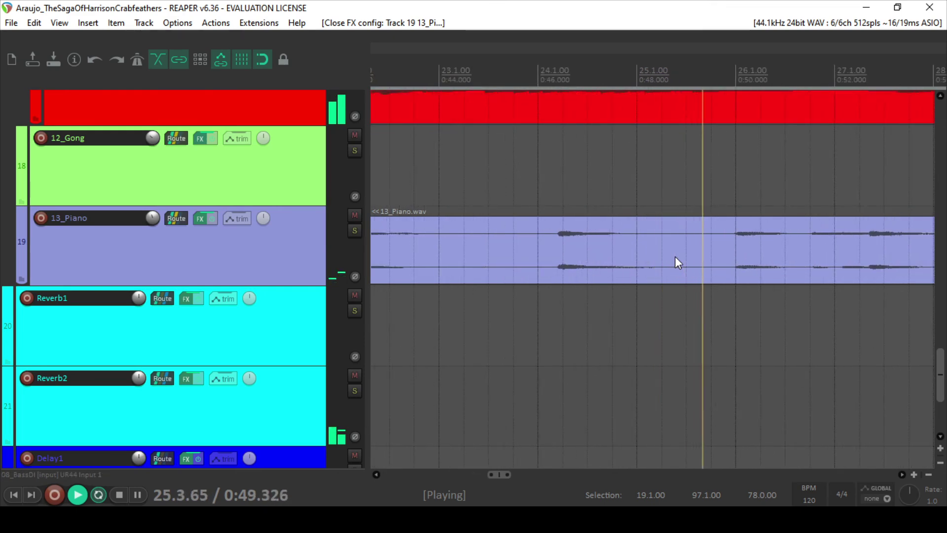
{"action": "scroll", "coordinate": [676, 257], "scroll_direction": "down", "scroll_amount": 3}
{"action": "scroll", "coordinate": [676, 261], "scroll_direction": "down", "scroll_amount": 3}
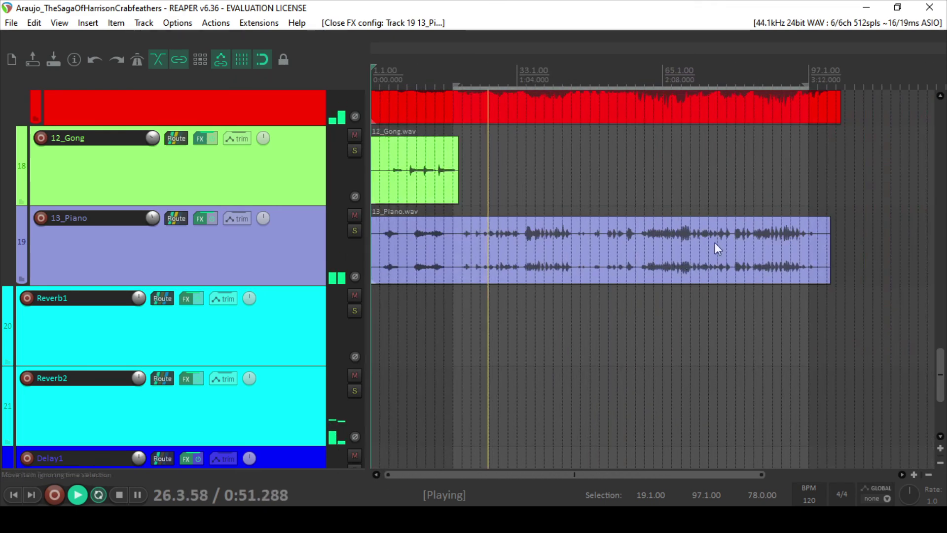
Play the closing section of the song from about bar 85, examine the 13_Piano waveform there and stop playback
{"action": "left_click", "coordinate": [758, 68]}
{"action": "scroll", "coordinate": [812, 226], "scroll_direction": "up", "scroll_amount": 3}
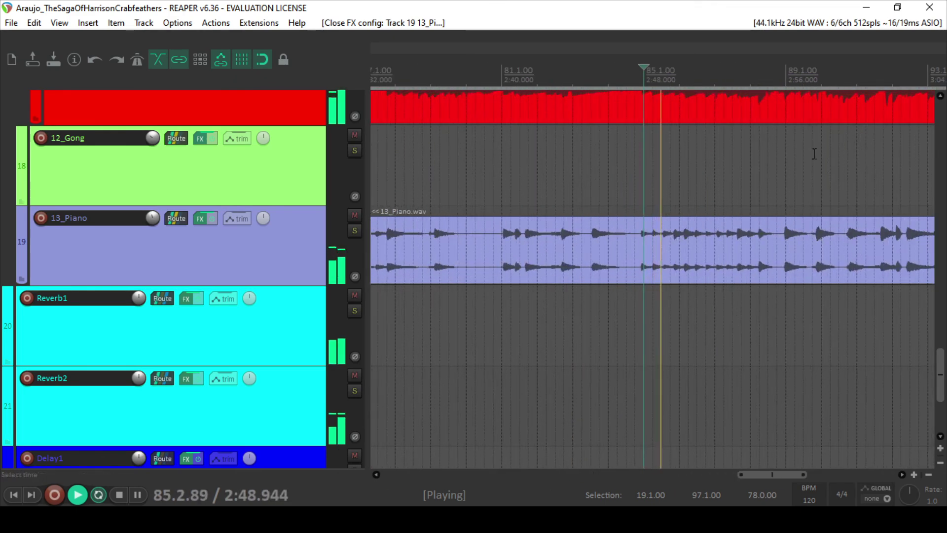
{"action": "scroll", "coordinate": [783, 142], "scroll_direction": "up", "scroll_amount": 3}
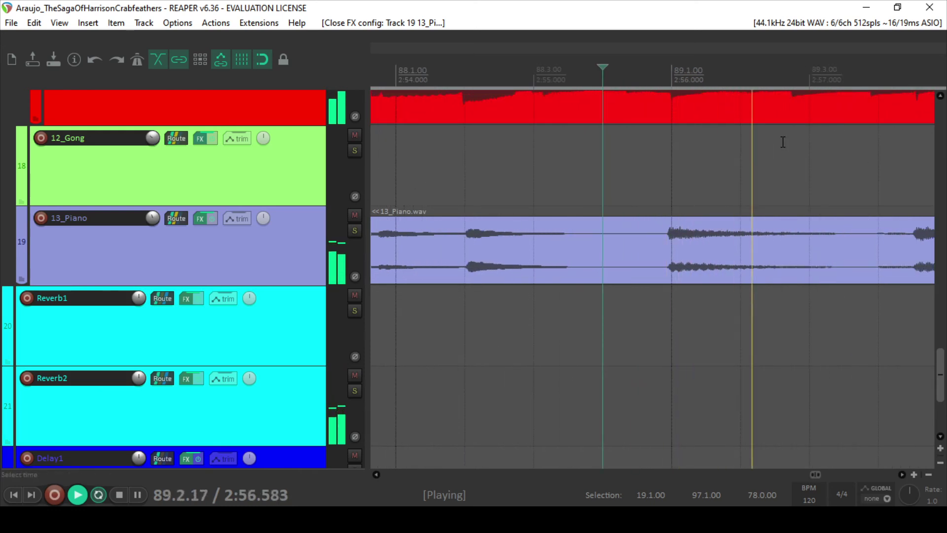
{"action": "scroll", "coordinate": [783, 142], "scroll_direction": "down", "scroll_amount": 2}
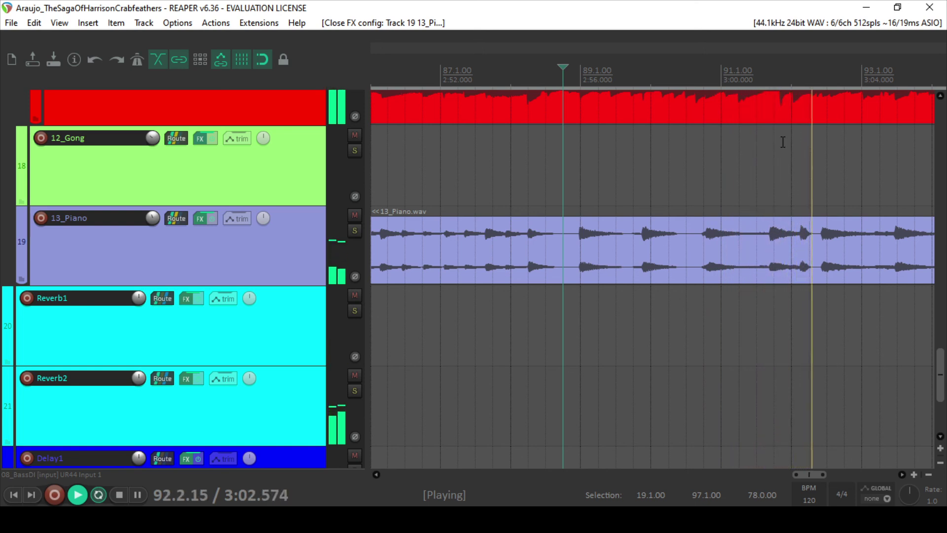
{"action": "scroll", "coordinate": [782, 142], "scroll_direction": "down", "scroll_amount": 2}
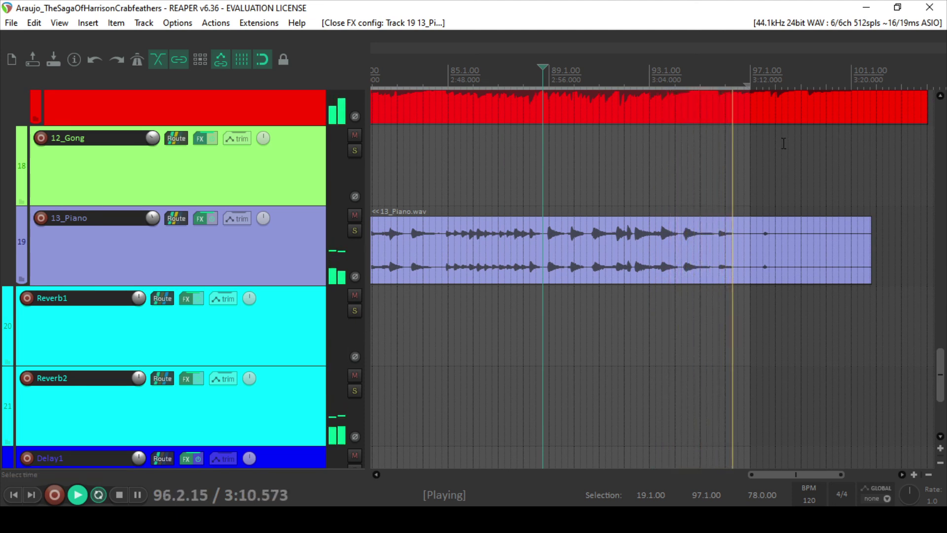
{"action": "scroll", "coordinate": [783, 143], "scroll_direction": "down", "scroll_amount": 2}
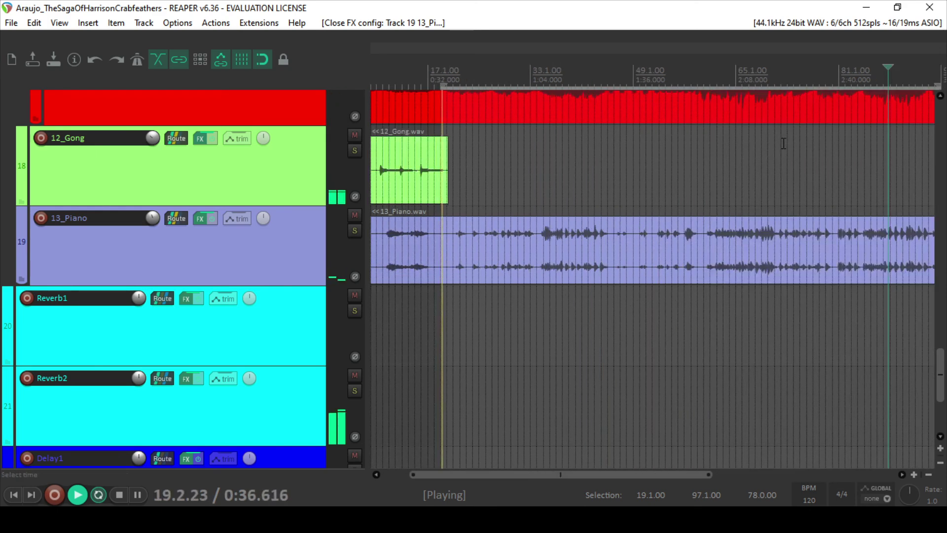
{"action": "key", "text": "space"}
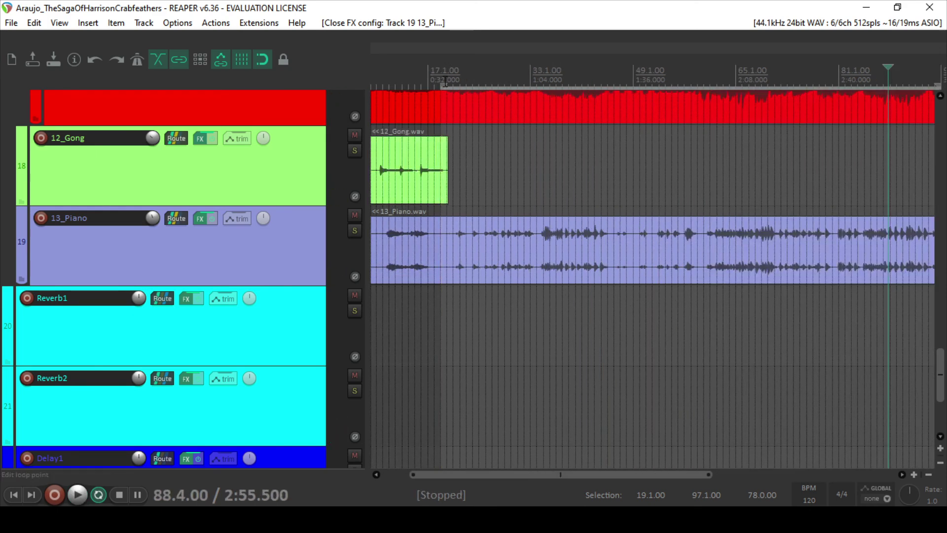
Extend the time selection to cover the whole song, from 1.1.00 to 105.1.00
{"action": "left_click_drag", "start_coordinate": [442, 86], "coordinate": [281, 116]}
{"action": "scroll", "coordinate": [582, 95], "scroll_direction": "down", "scroll_amount": 5}
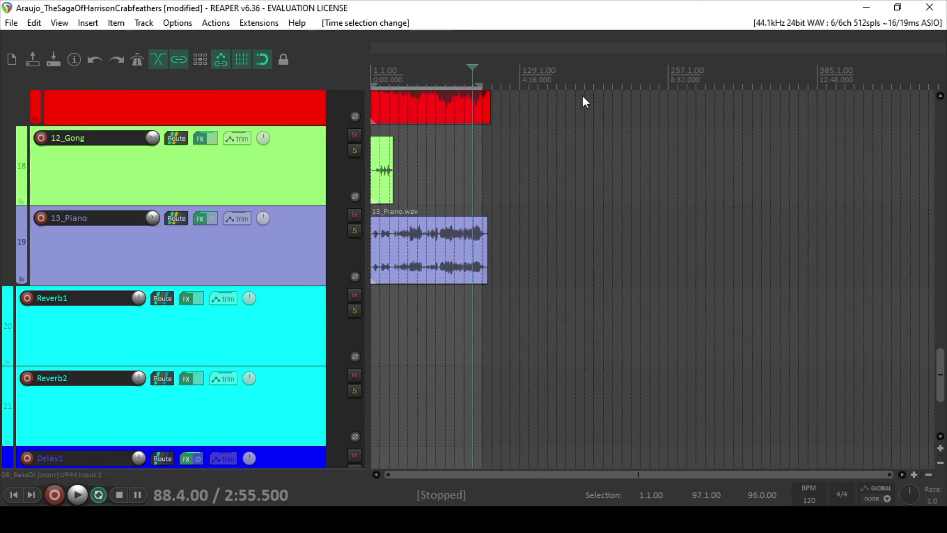
{"action": "left_click_drag", "start_coordinate": [479, 85], "coordinate": [490, 84]}
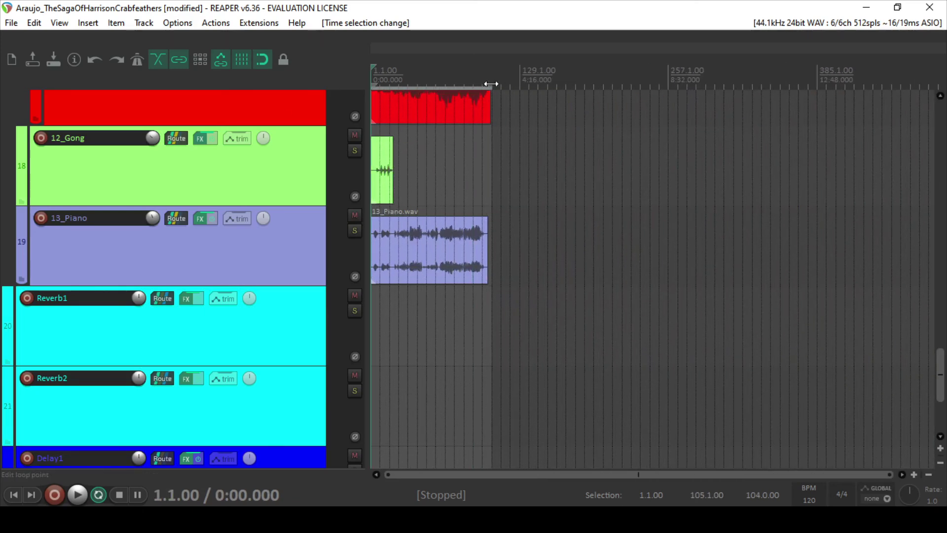
Play the song in the mixer and check the settings of the master track's Saturation and ReaComp effects
{"action": "key", "text": "ctrl+m"}
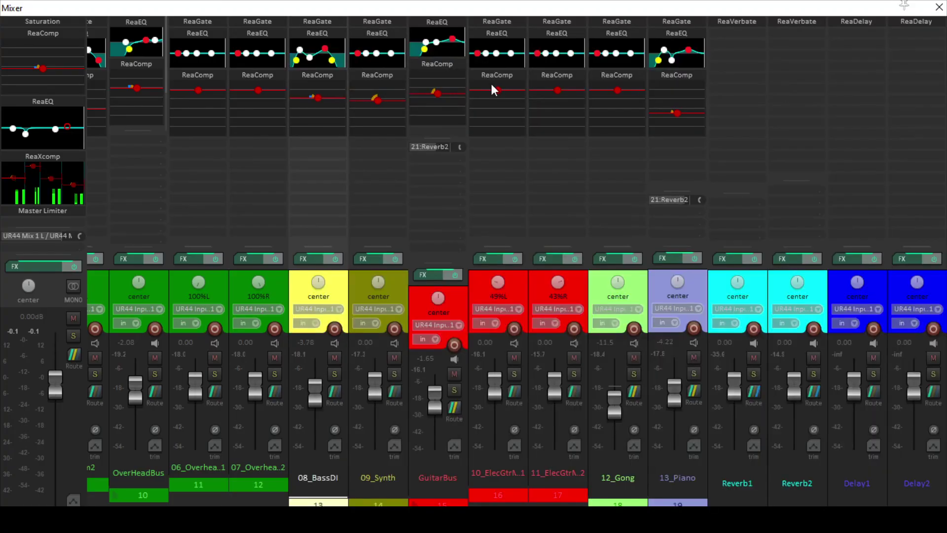
{"action": "left_click", "coordinate": [27, 20]}
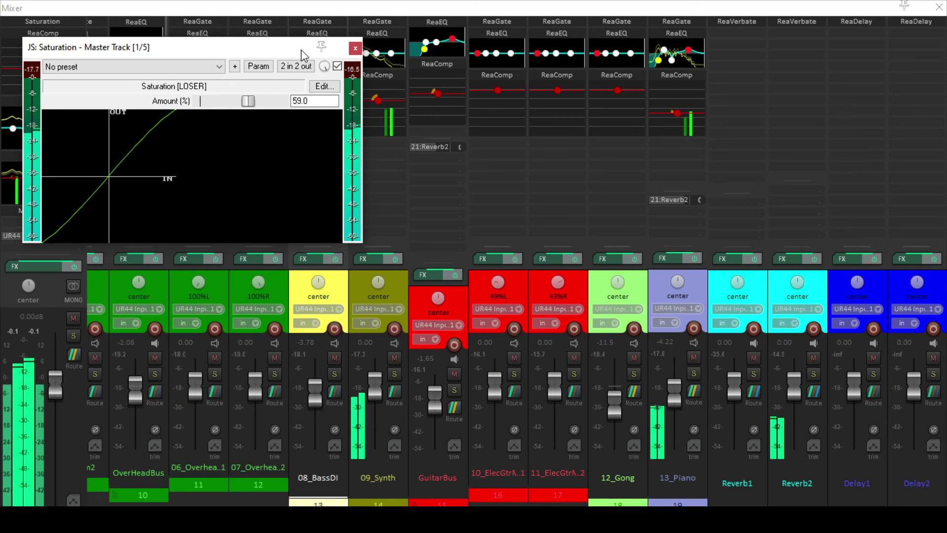
{"action": "left_click", "coordinate": [355, 48]}
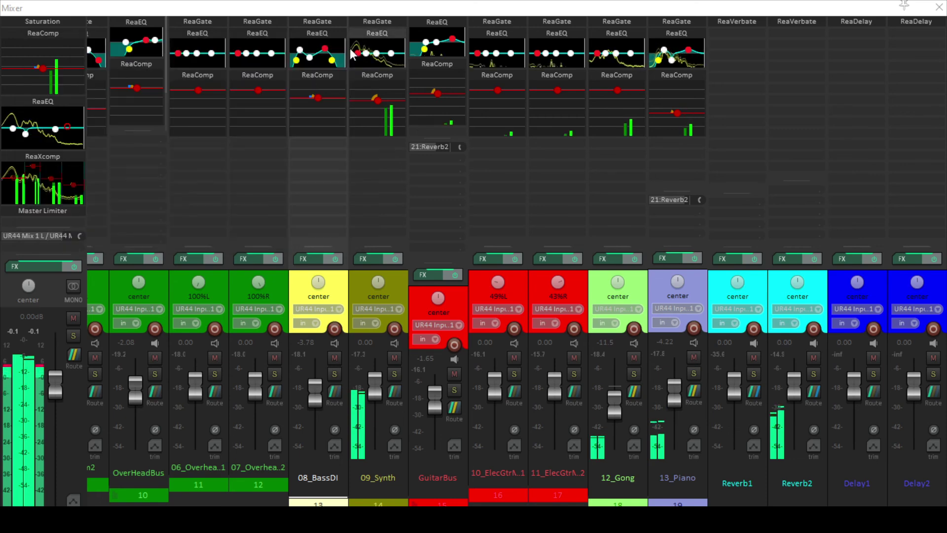
{"action": "left_click", "coordinate": [55, 34]}
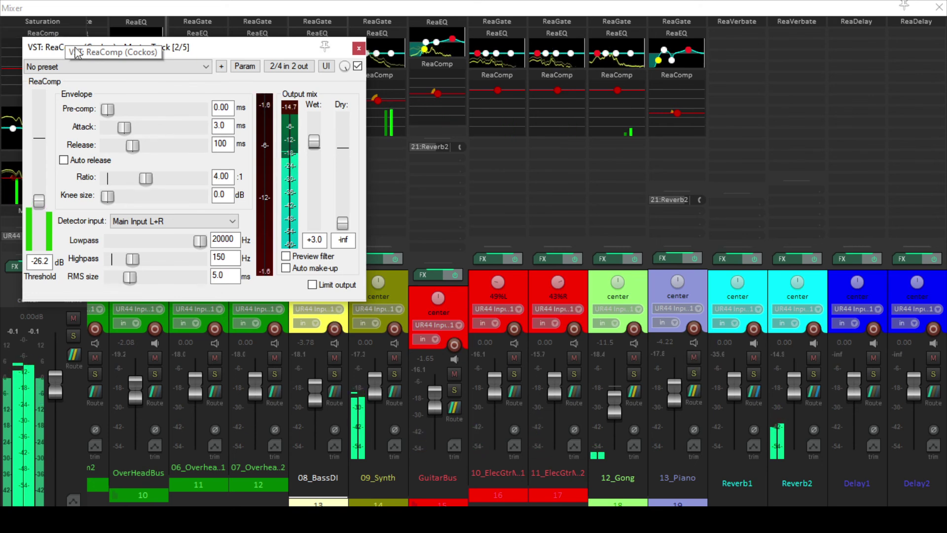
{"action": "left_click", "coordinate": [358, 48]}
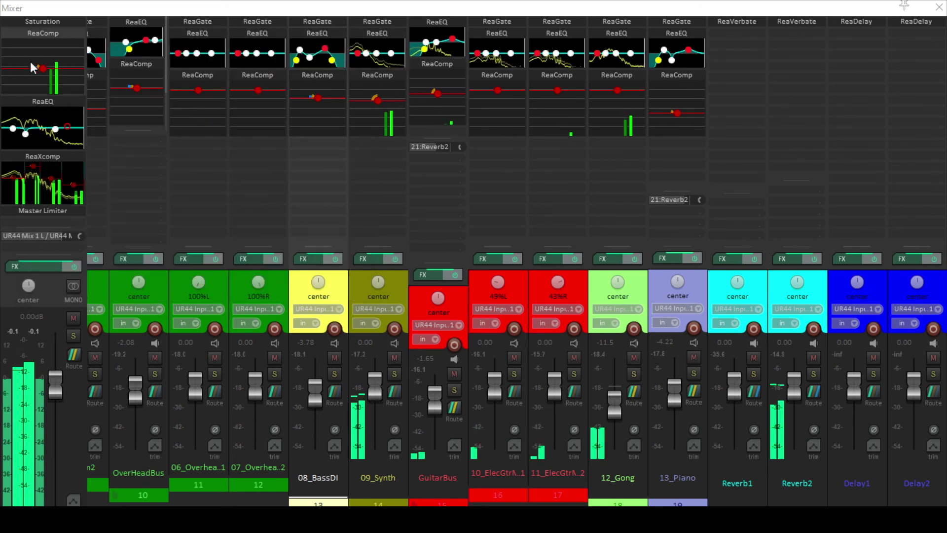
Check the master track's ReaEQ settings and activate band 1 of its ReaXcomp multiband compressor
{"action": "left_click", "coordinate": [31, 100]}
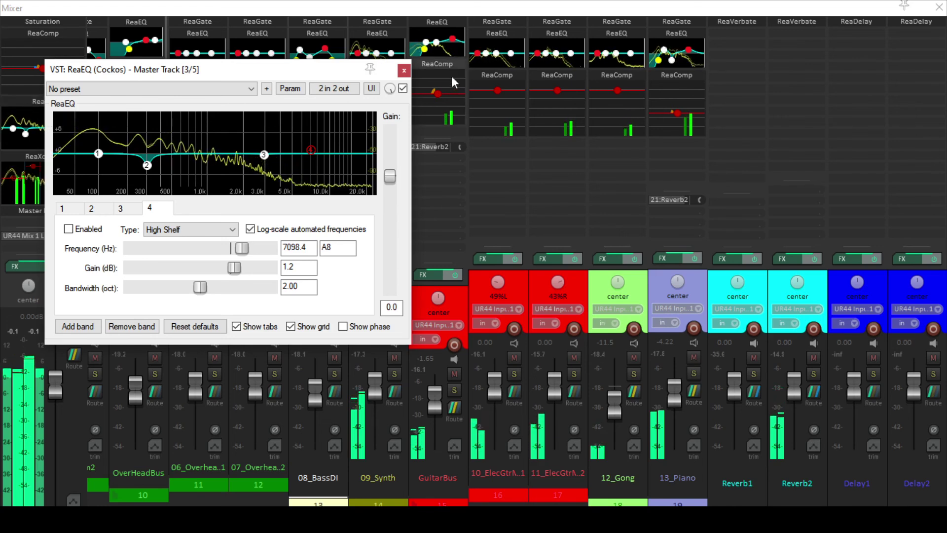
{"action": "left_click", "coordinate": [404, 71]}
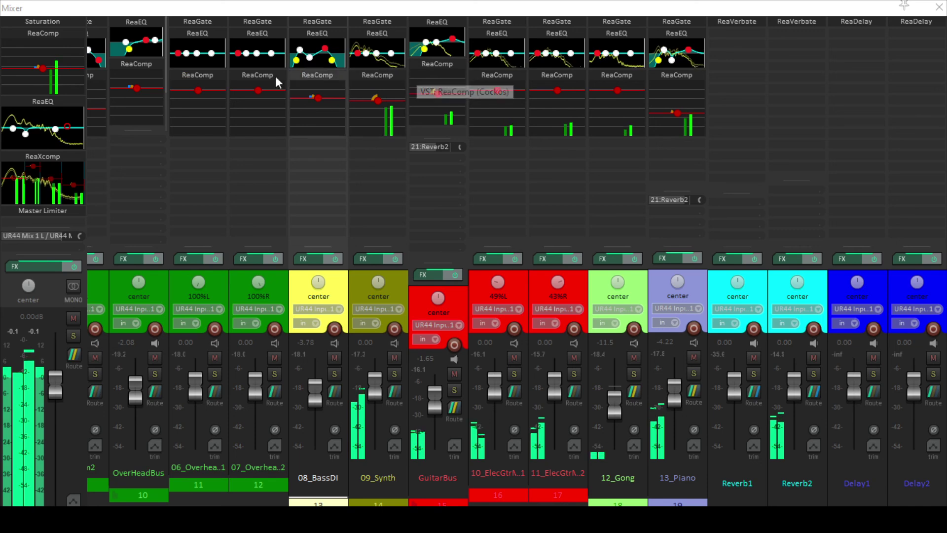
{"action": "left_click", "coordinate": [39, 158]}
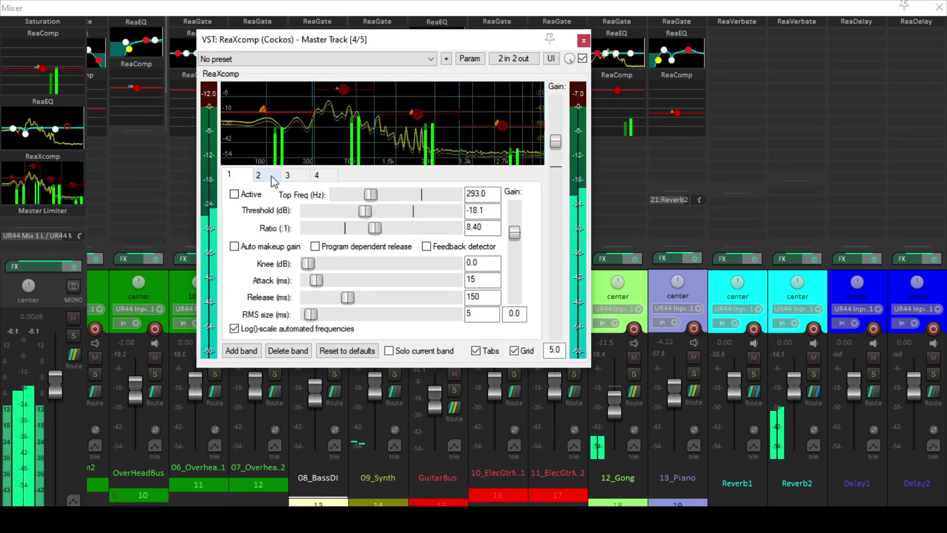
{"action": "left_click", "coordinate": [271, 177]}
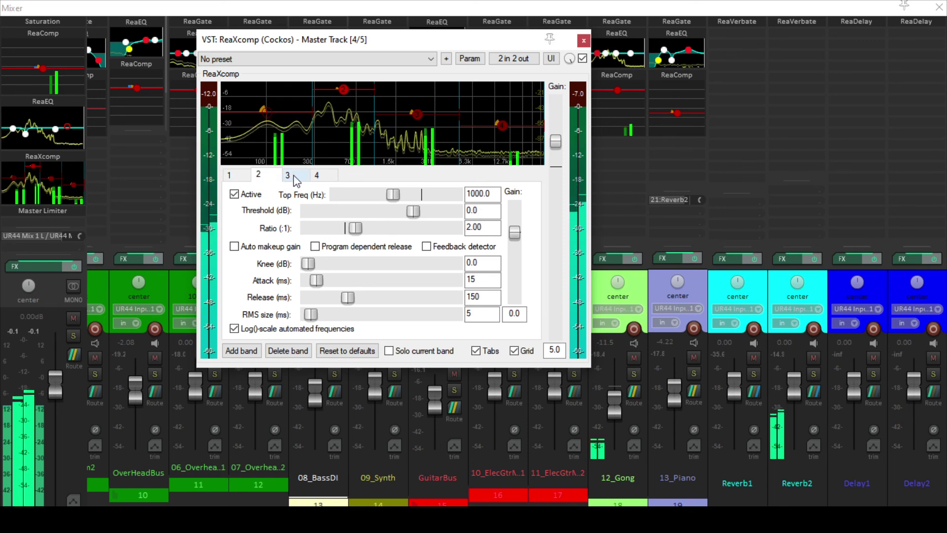
{"action": "left_click", "coordinate": [230, 175]}
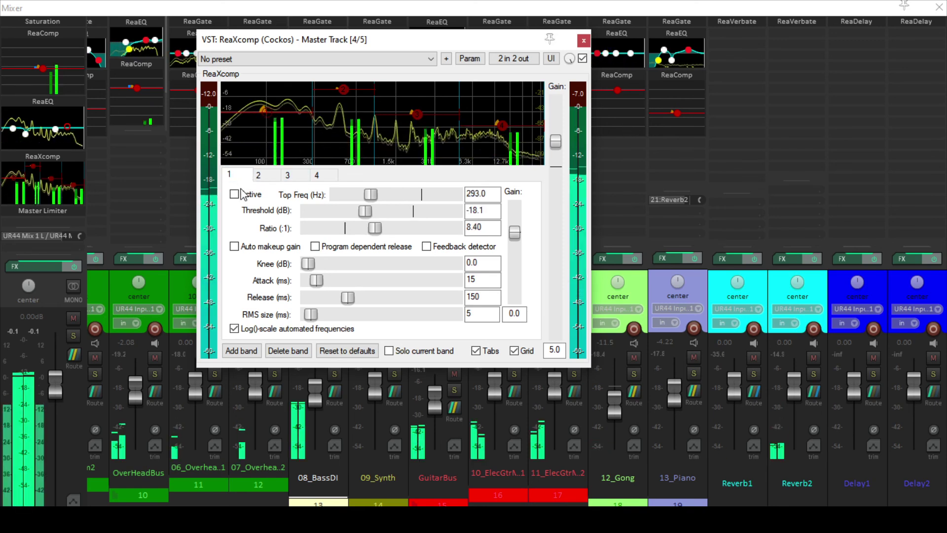
{"action": "left_click", "coordinate": [240, 195]}
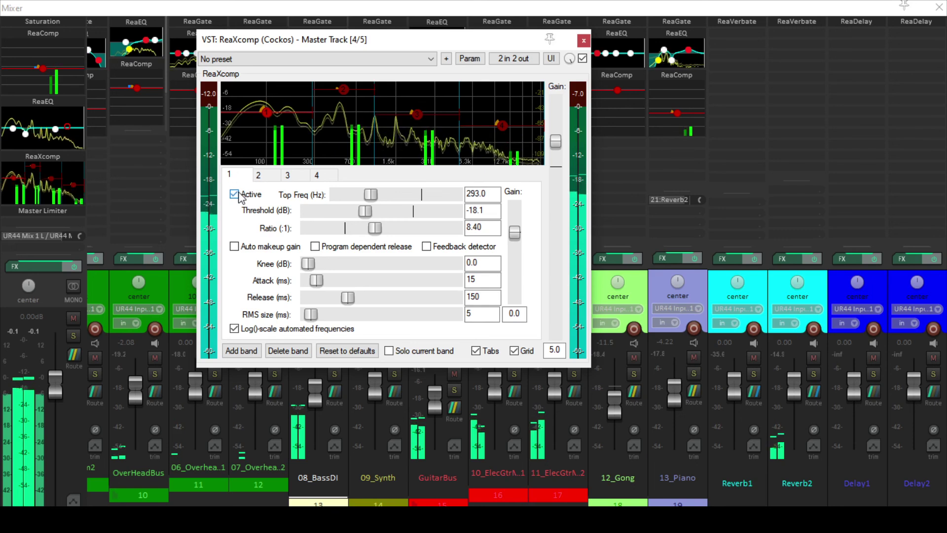
Check the settings of ReaXcomp bands 2 to 4 and of the Master Limiter on the master track
{"action": "left_click", "coordinate": [271, 177]}
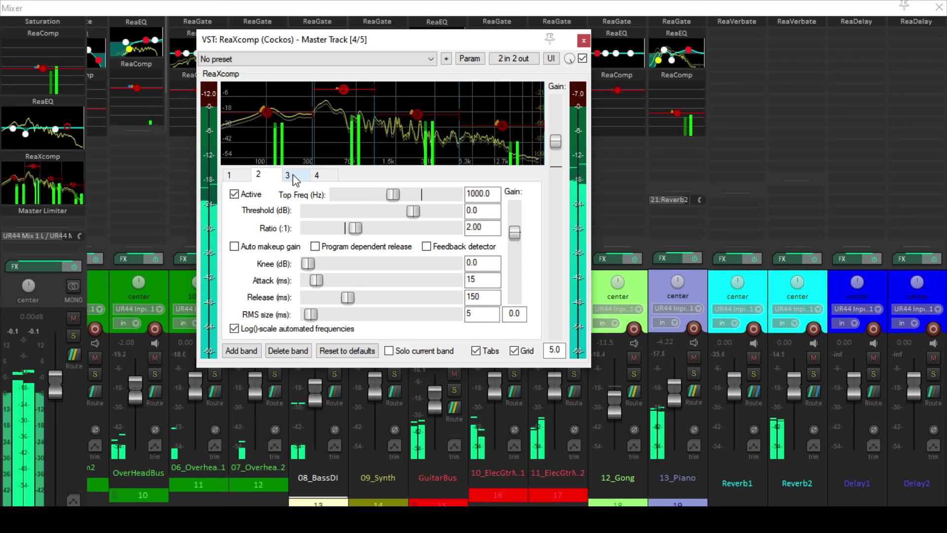
{"action": "left_click", "coordinate": [288, 176]}
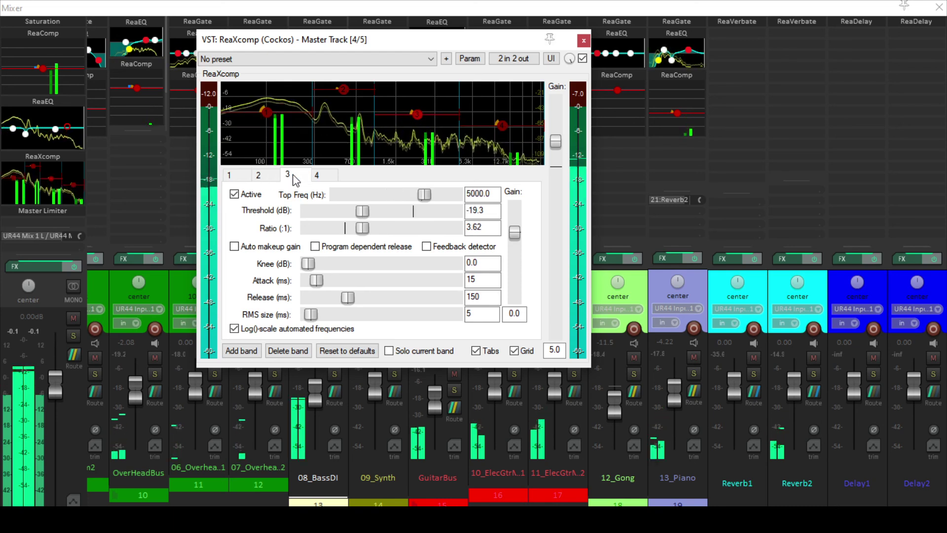
{"action": "left_click", "coordinate": [317, 176]}
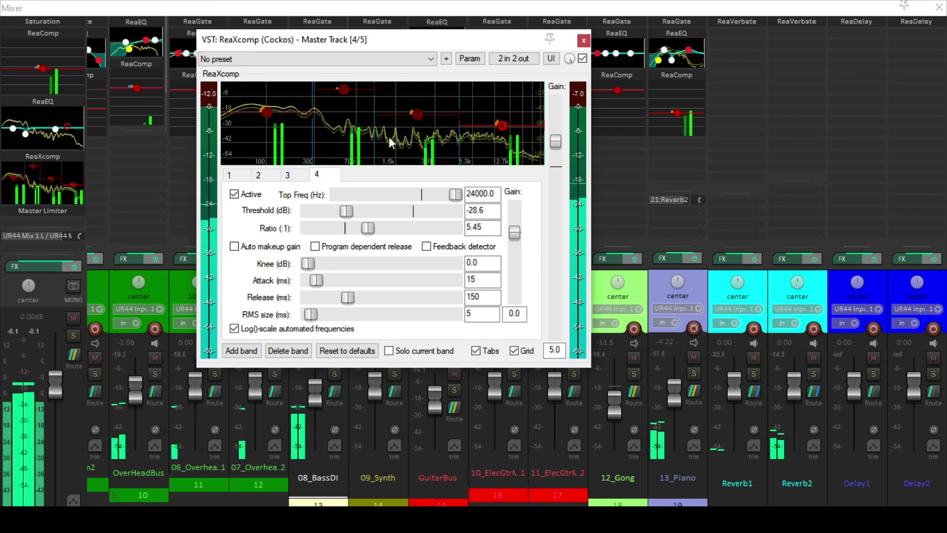
{"action": "left_click", "coordinate": [584, 40]}
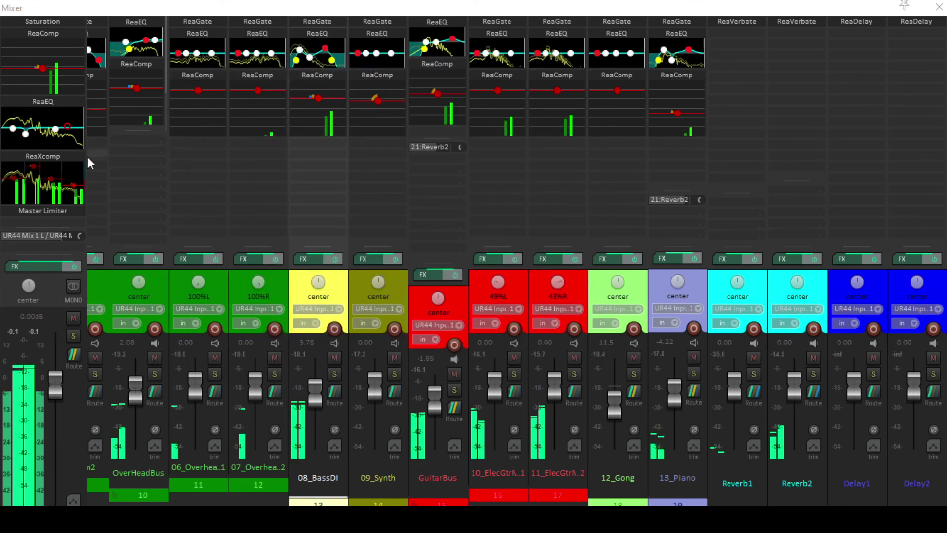
{"action": "left_click", "coordinate": [36, 214]}
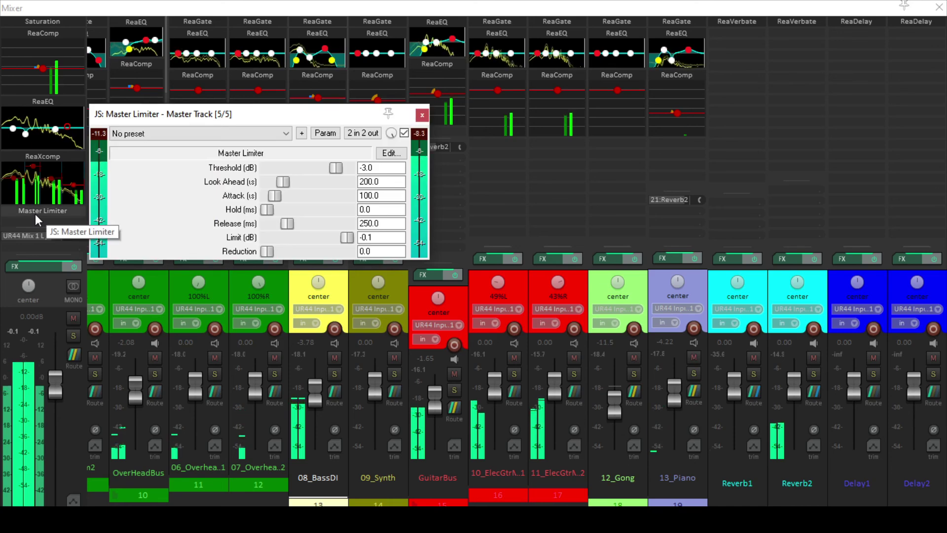
{"action": "left_click", "coordinate": [421, 115]}
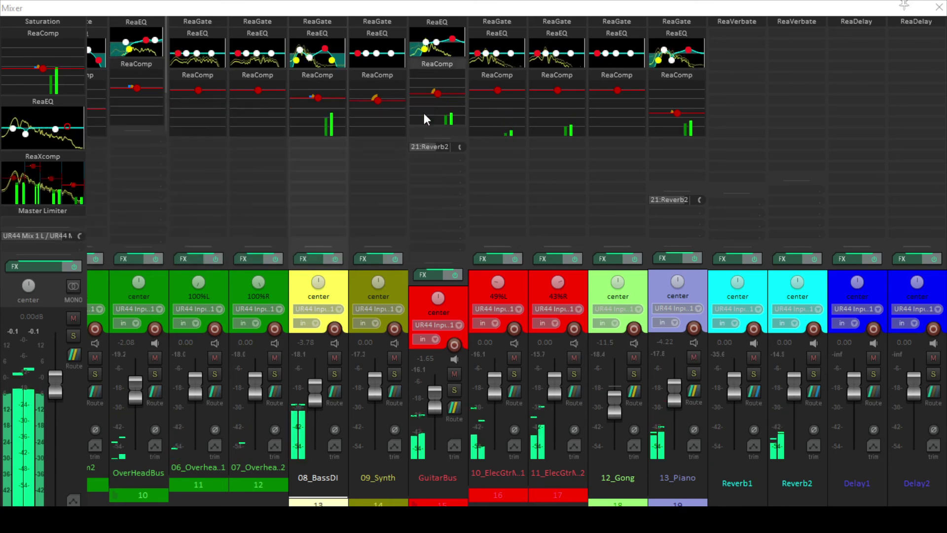
Check the ReaEQ and ReaComp settings on the DrumBus track
{"action": "scroll", "coordinate": [233, 275], "scroll_direction": "left", "scroll_amount": 7}
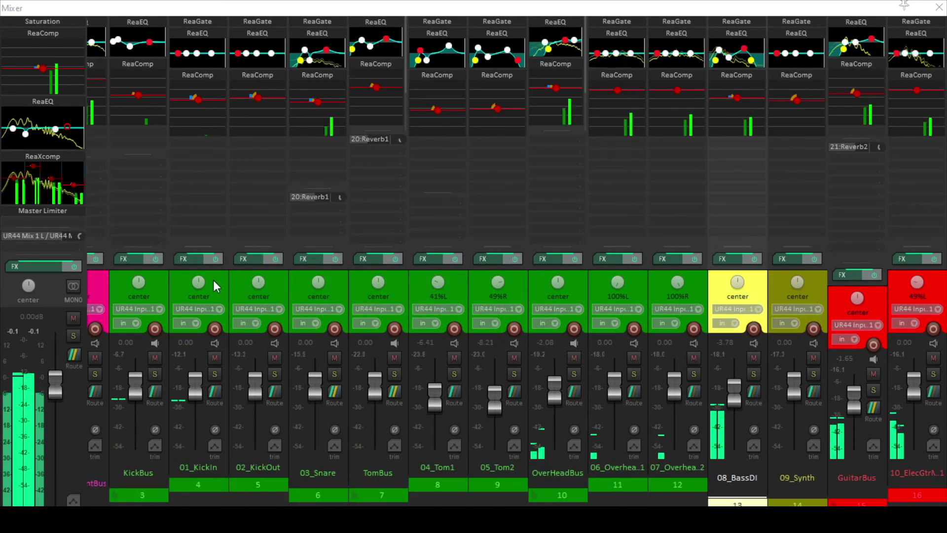
{"action": "scroll", "coordinate": [212, 281], "scroll_direction": "left", "scroll_amount": 2}
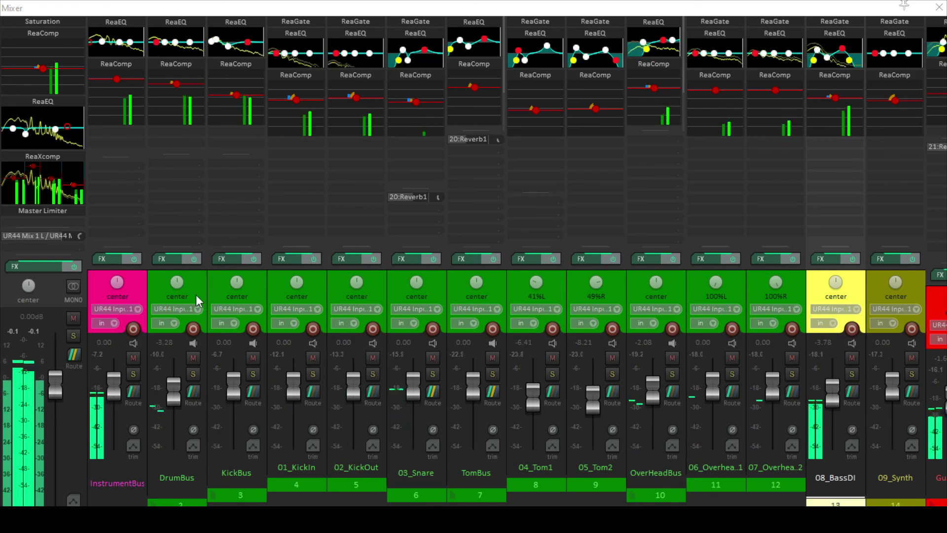
{"action": "left_click", "coordinate": [174, 22]}
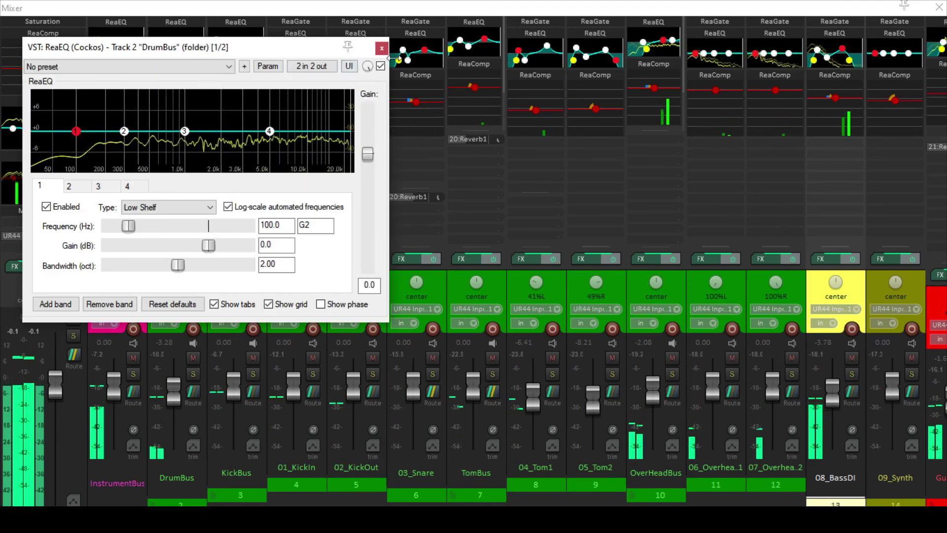
{"action": "left_click", "coordinate": [173, 22]}
{"action": "left_click", "coordinate": [173, 64]}
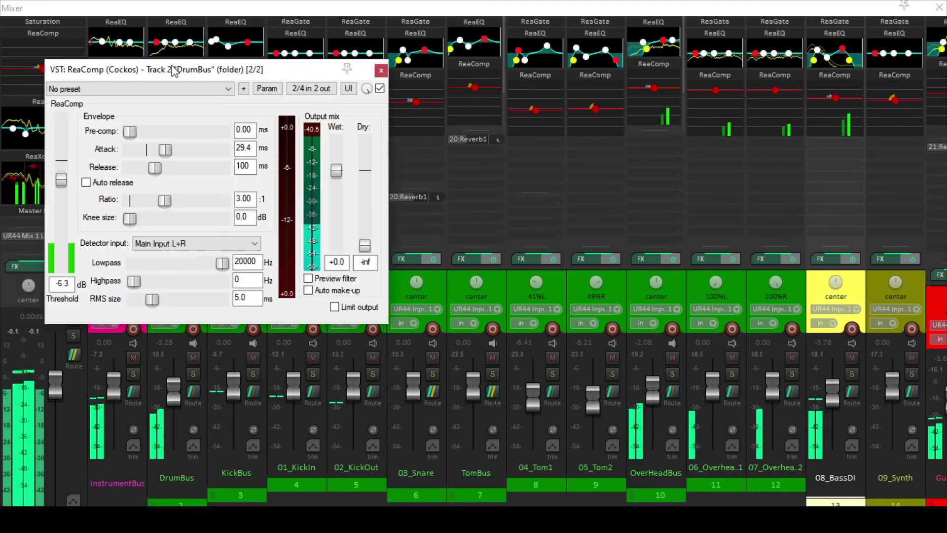
{"action": "left_click", "coordinate": [381, 71]}
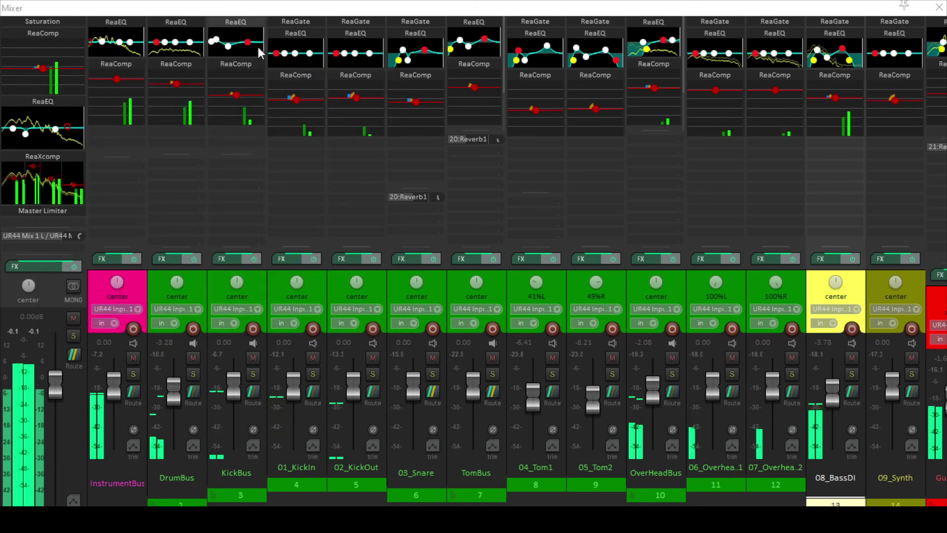
Check the KickBus track's ReaEQ curve and recheck the DrumBus track's ReaComp settings
{"action": "left_click", "coordinate": [226, 22]}
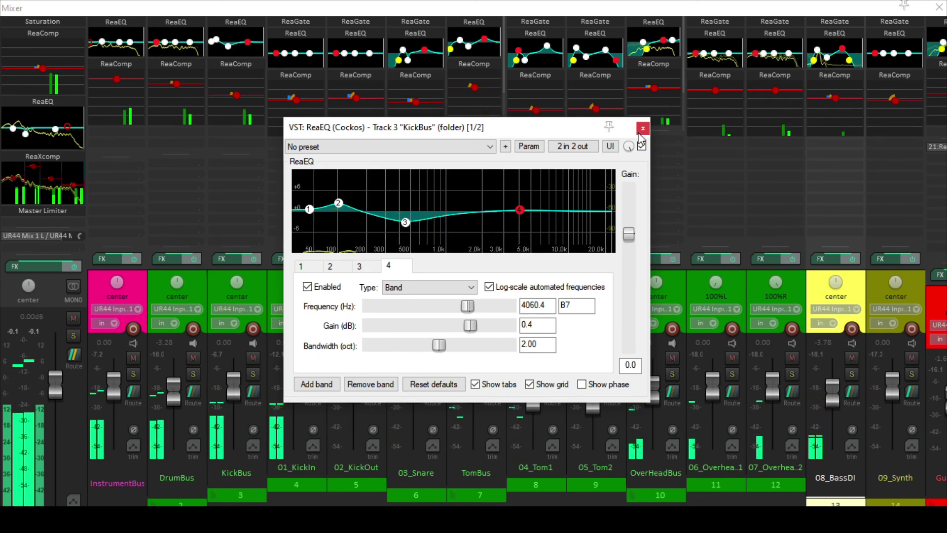
{"action": "left_click", "coordinate": [641, 129]}
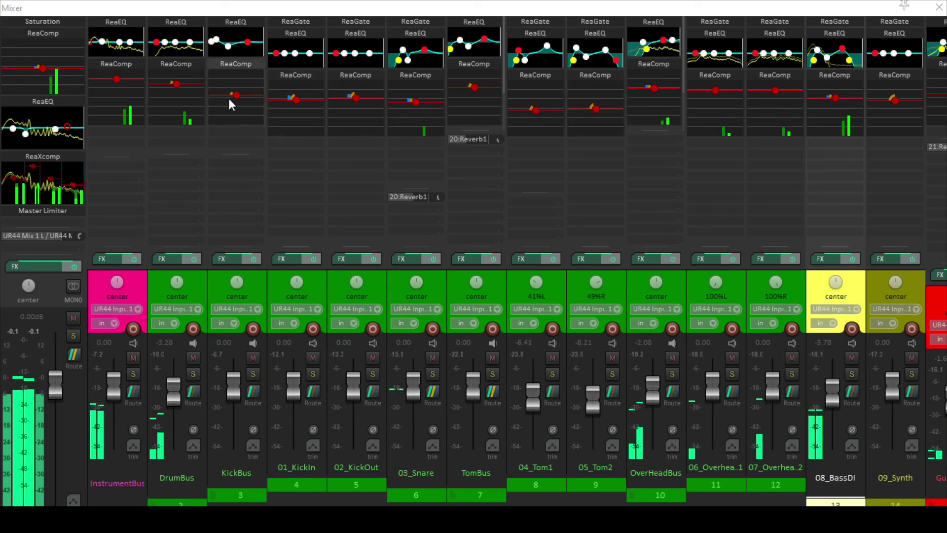
{"action": "left_click", "coordinate": [170, 67]}
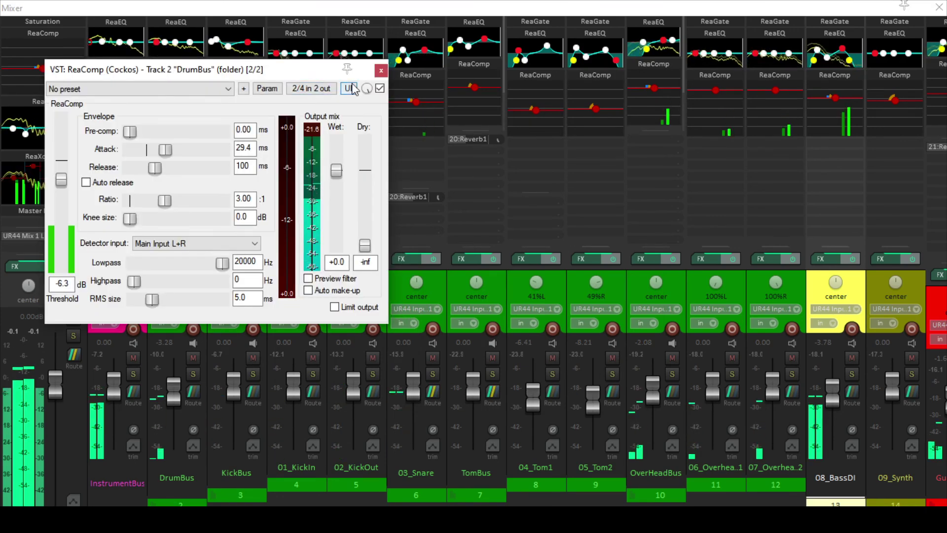
{"action": "left_click", "coordinate": [381, 70]}
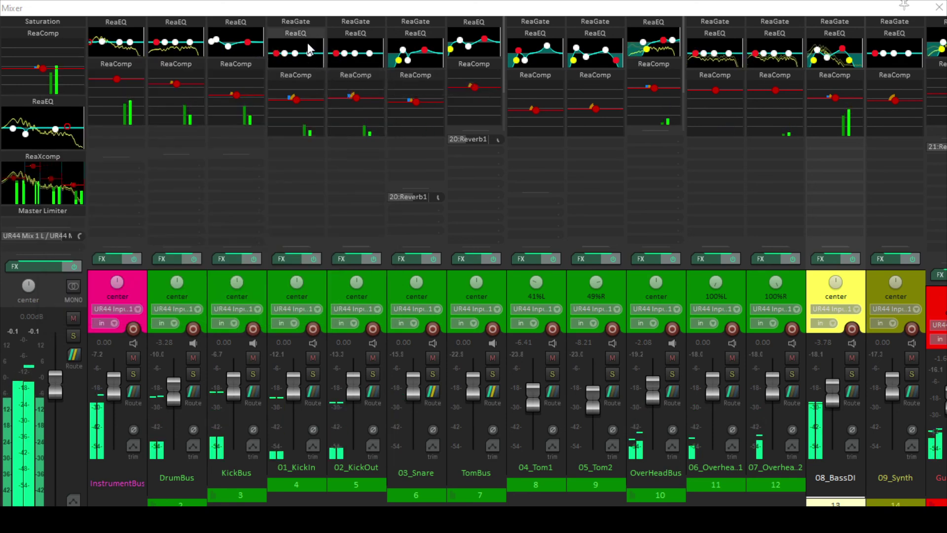
Review the ReaGate, ReaEQ and ReaComp settings on the 01_KickIn track
{"action": "left_click", "coordinate": [295, 29]}
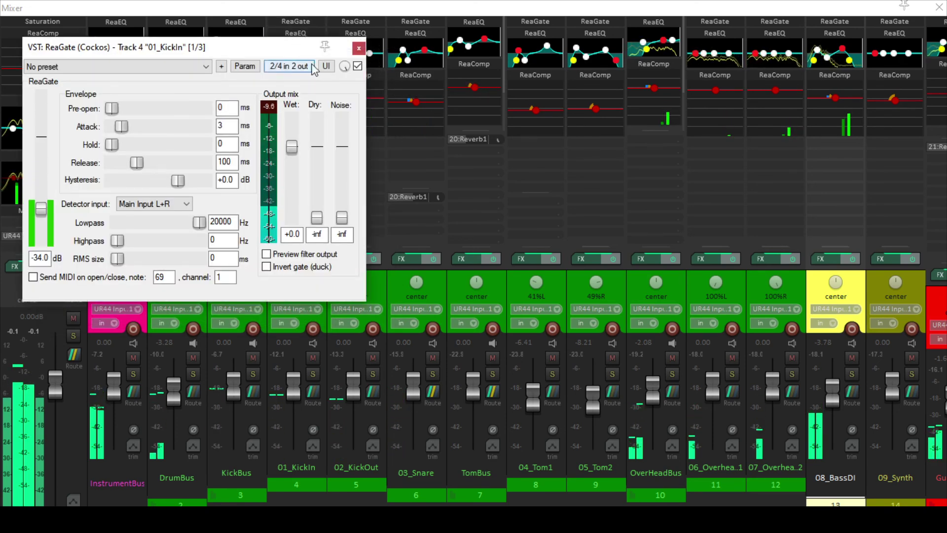
{"action": "left_click", "coordinate": [358, 48]}
{"action": "left_click", "coordinate": [296, 34]}
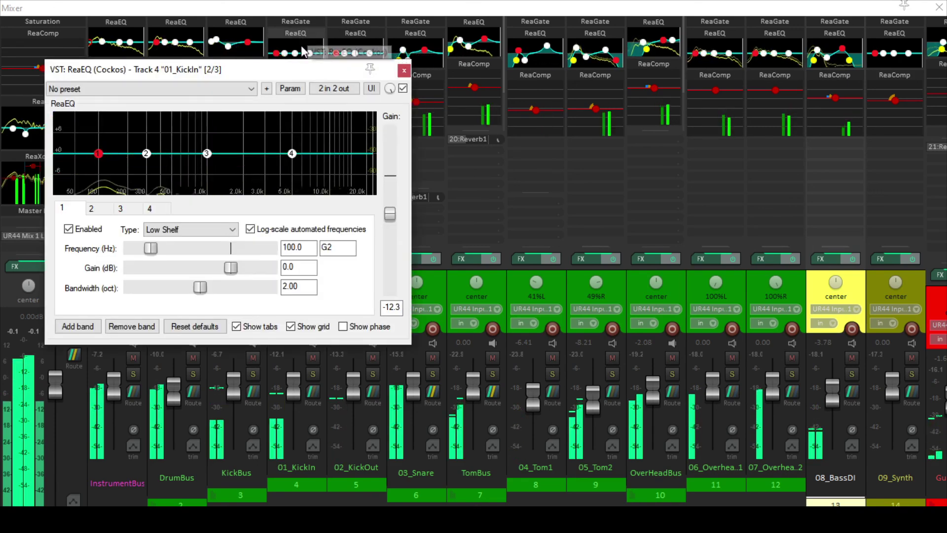
{"action": "left_click", "coordinate": [403, 71]}
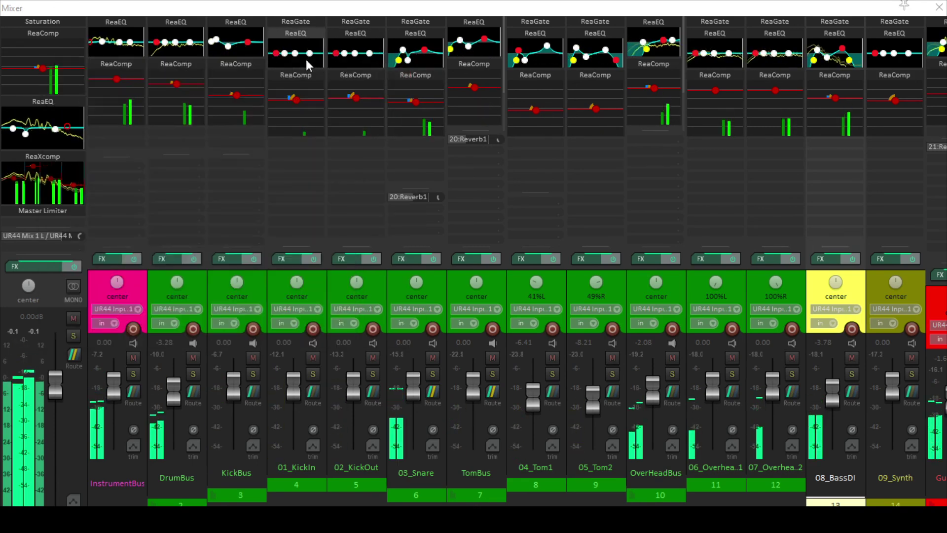
{"action": "left_click", "coordinate": [290, 76]}
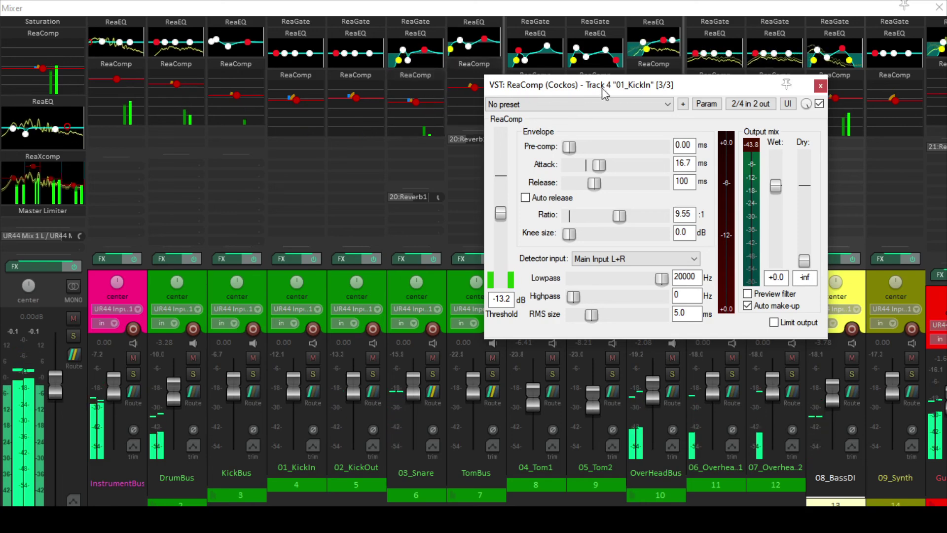
{"action": "left_click", "coordinate": [820, 86]}
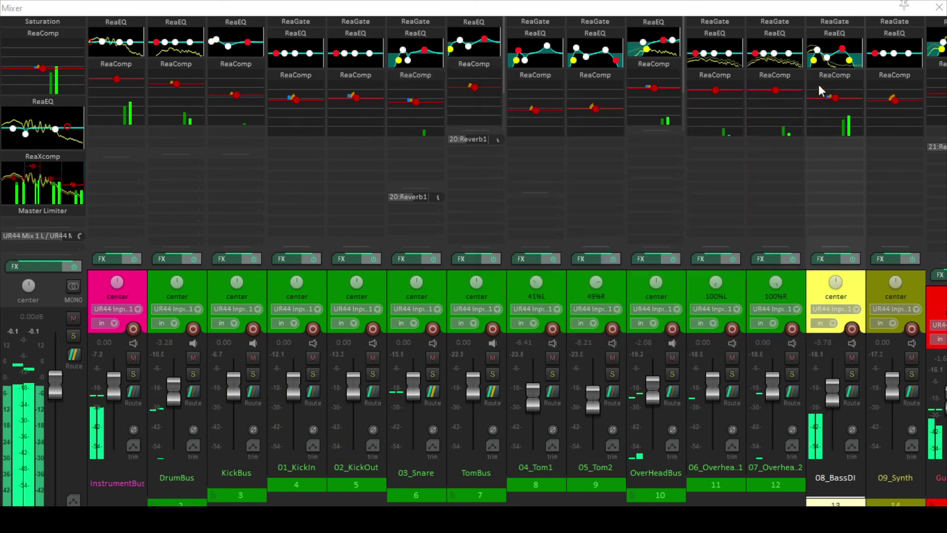
Review the ReaGate, ReaEQ and ReaComp settings on the 02_KickOut track
{"action": "left_click", "coordinate": [356, 21]}
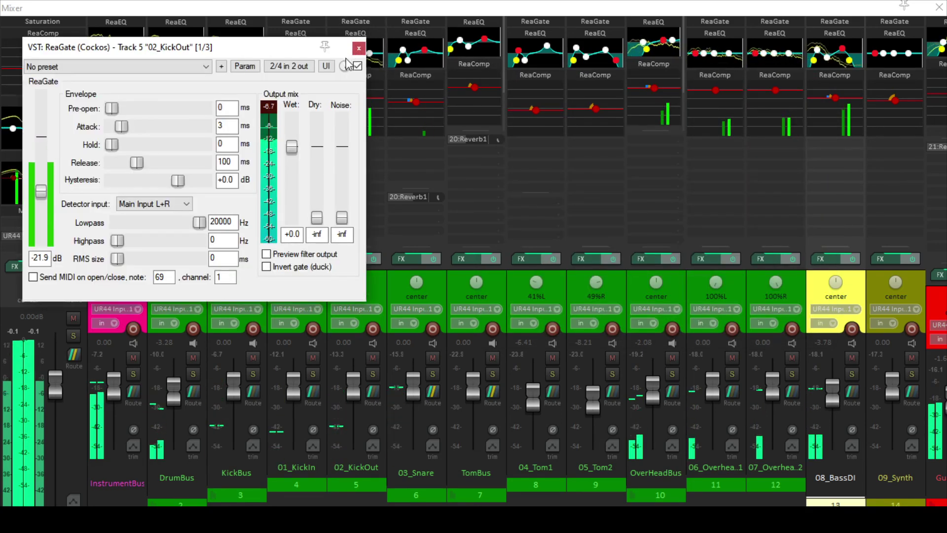
{"action": "left_click", "coordinate": [359, 48]}
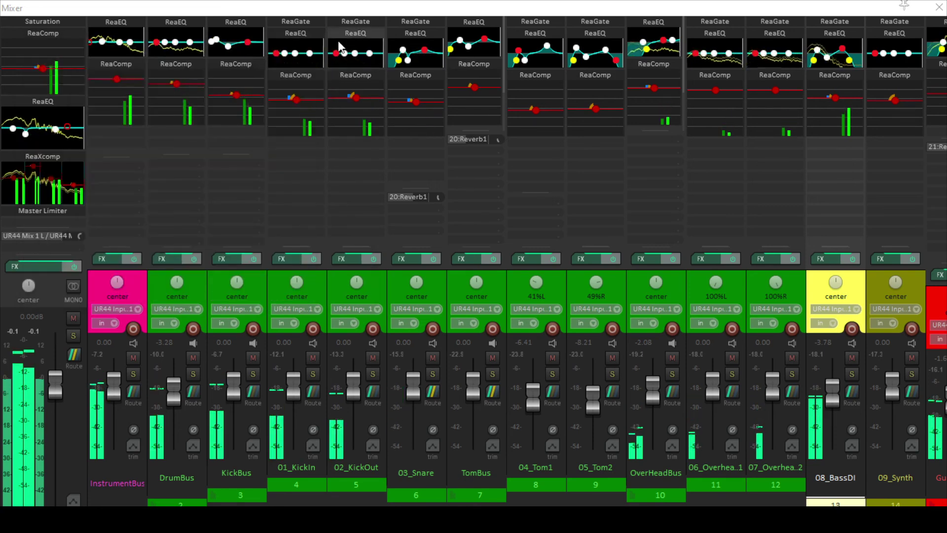
{"action": "left_click", "coordinate": [345, 33]}
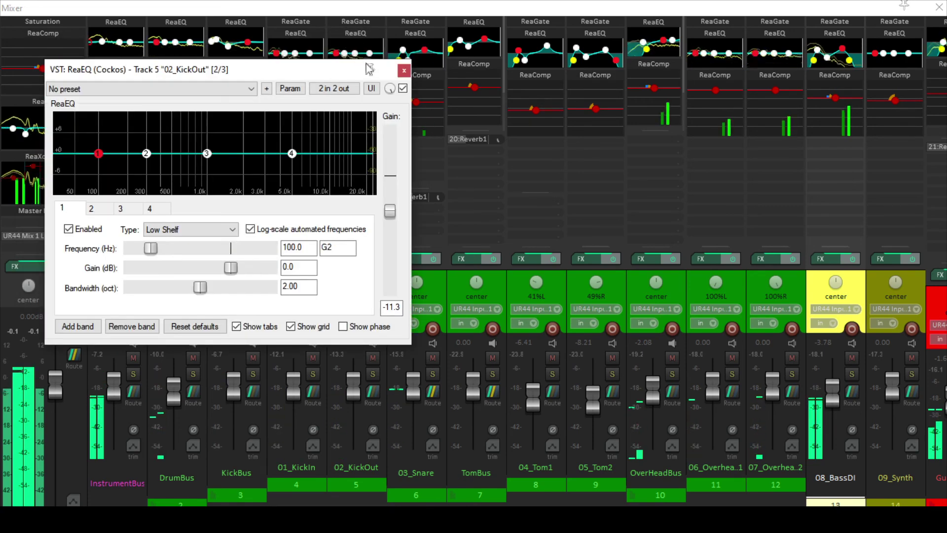
{"action": "left_click", "coordinate": [403, 71]}
{"action": "left_click", "coordinate": [355, 75]}
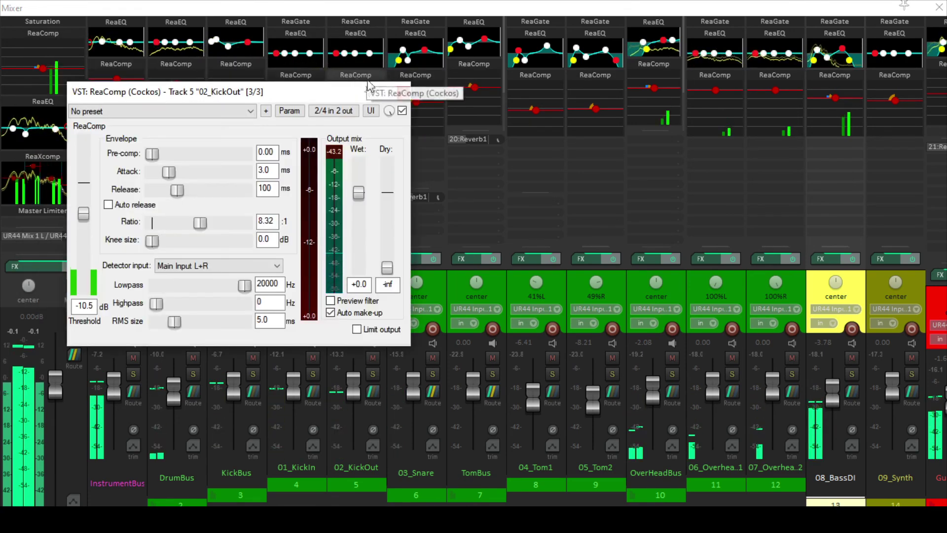
{"action": "left_click", "coordinate": [407, 87]}
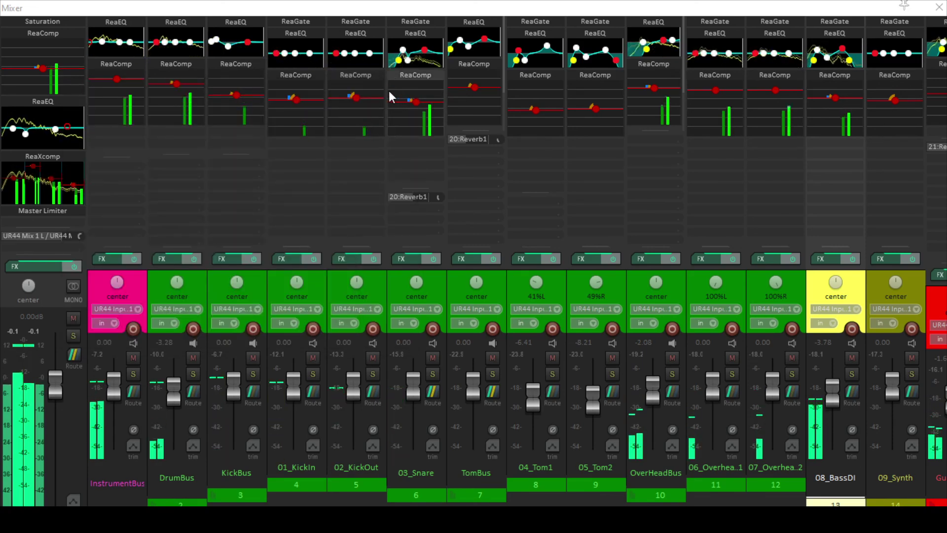
Review the ReaGate, ReaEQ and ReaComp settings on the 03_Snare track
{"action": "left_click", "coordinate": [417, 23]}
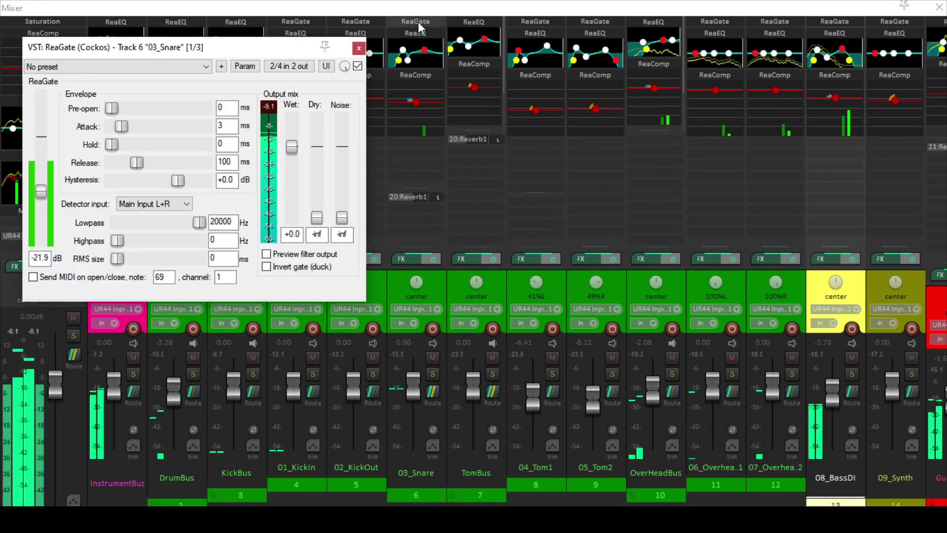
{"action": "left_click", "coordinate": [358, 49]}
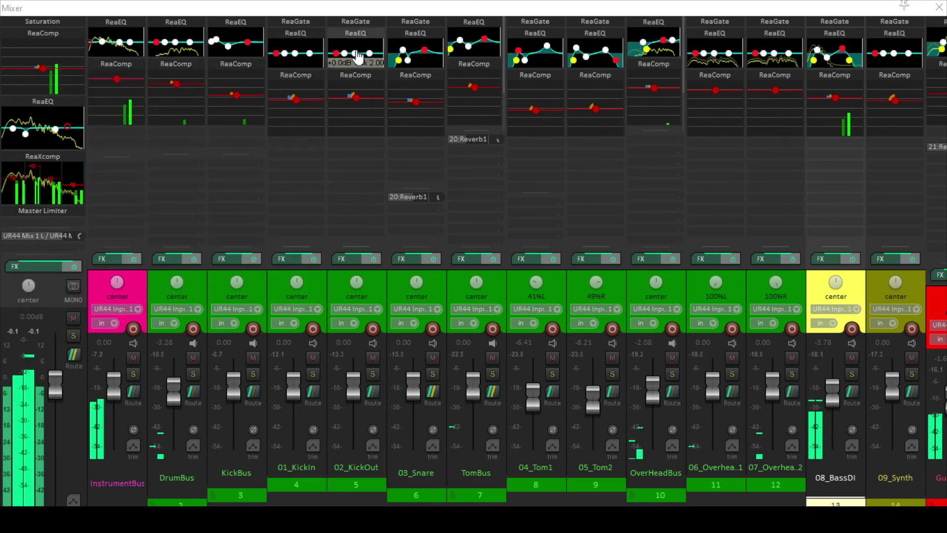
{"action": "left_click", "coordinate": [409, 36]}
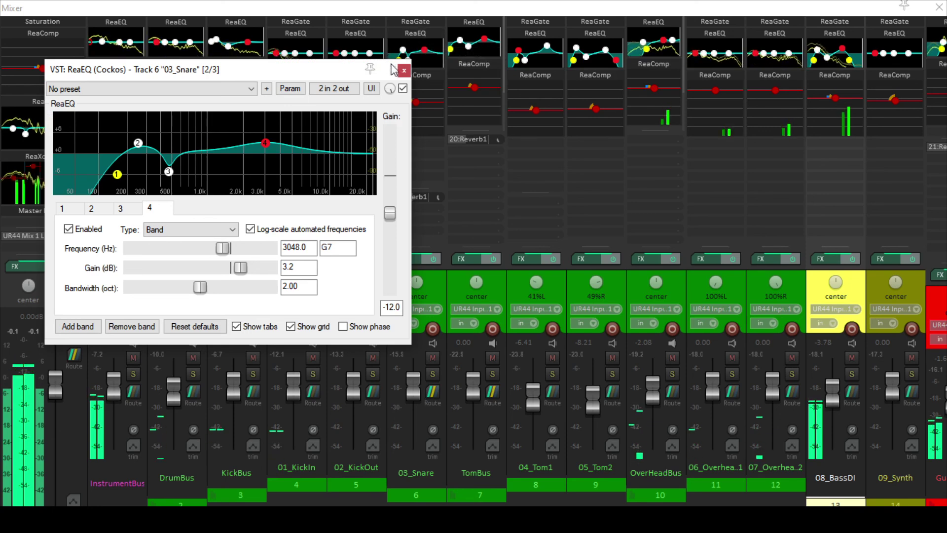
{"action": "left_click", "coordinate": [404, 72]}
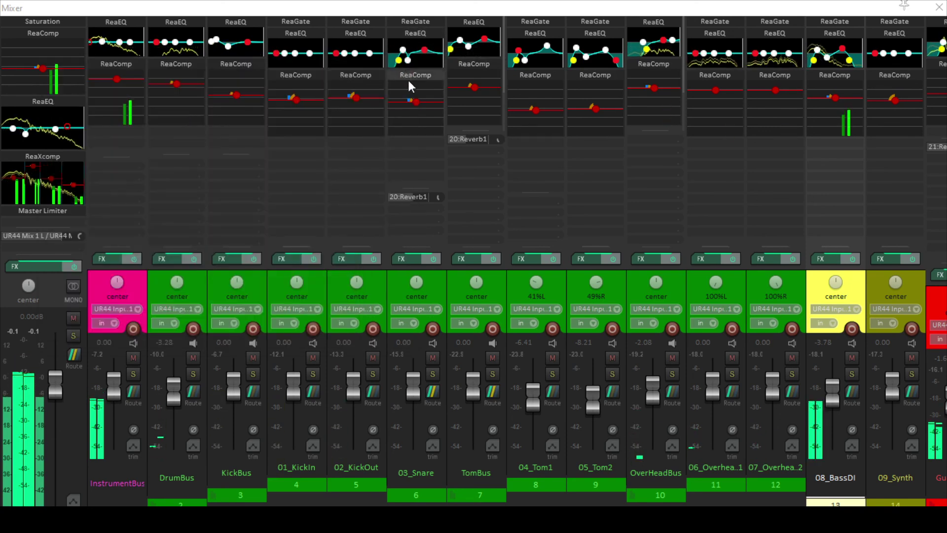
{"action": "left_click", "coordinate": [413, 75]}
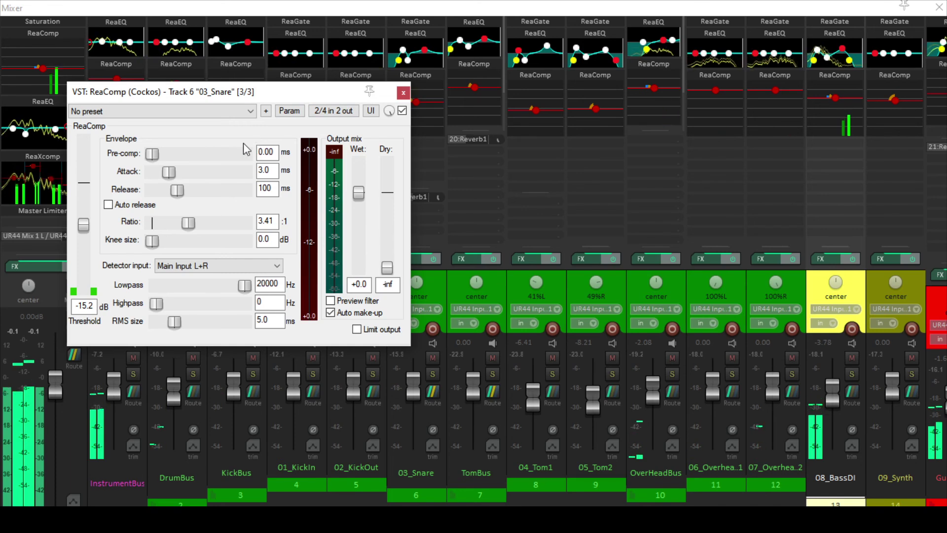
{"action": "left_click", "coordinate": [403, 93]}
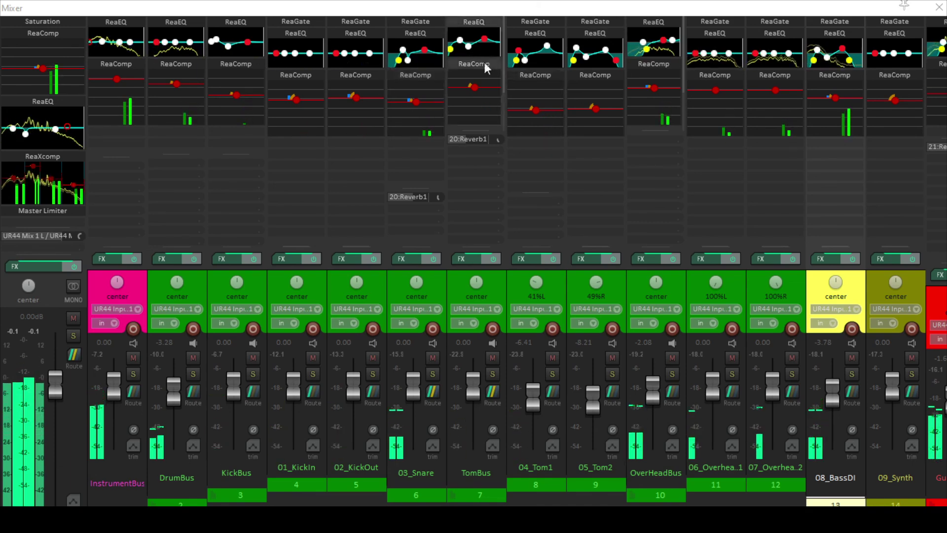
Review the ReaEQ and ReaComp settings on the TomBus track
{"action": "left_click", "coordinate": [473, 21]}
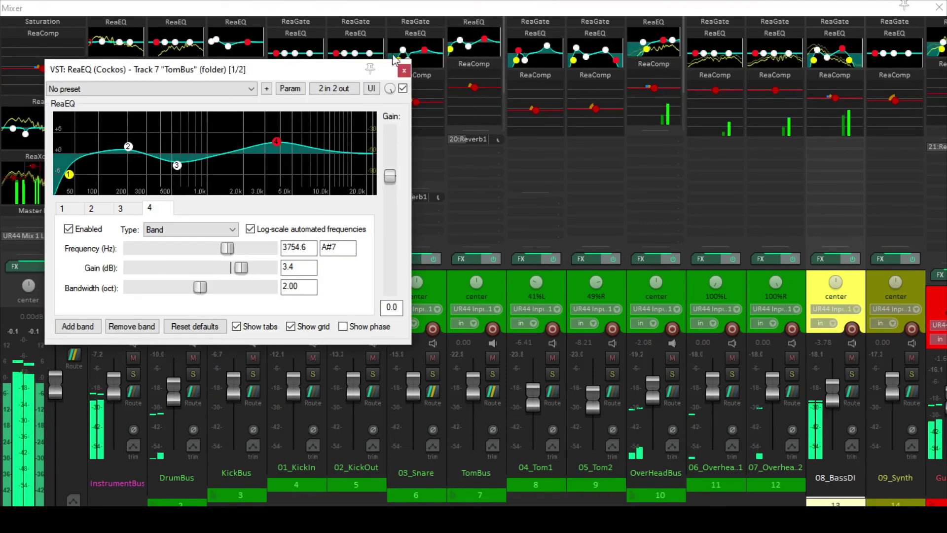
{"action": "left_click", "coordinate": [402, 69]}
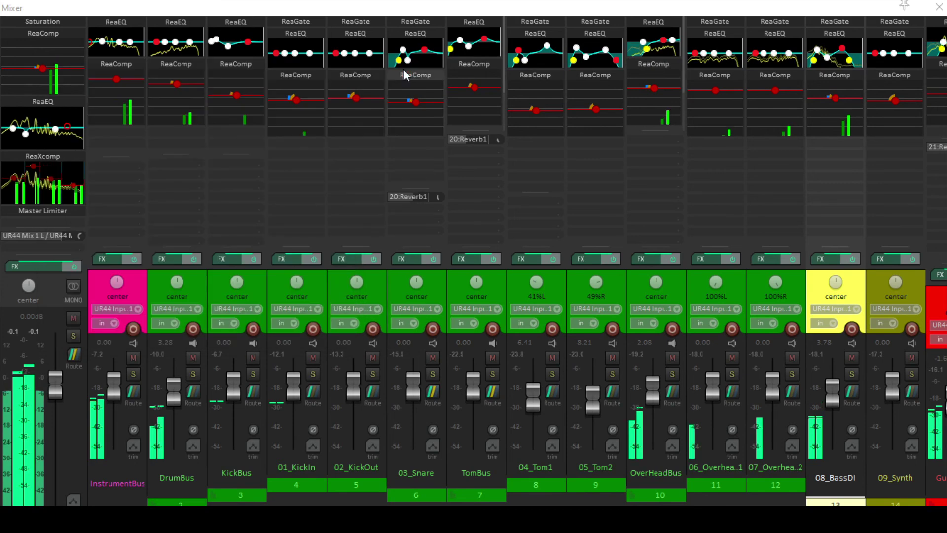
{"action": "left_click", "coordinate": [469, 63]}
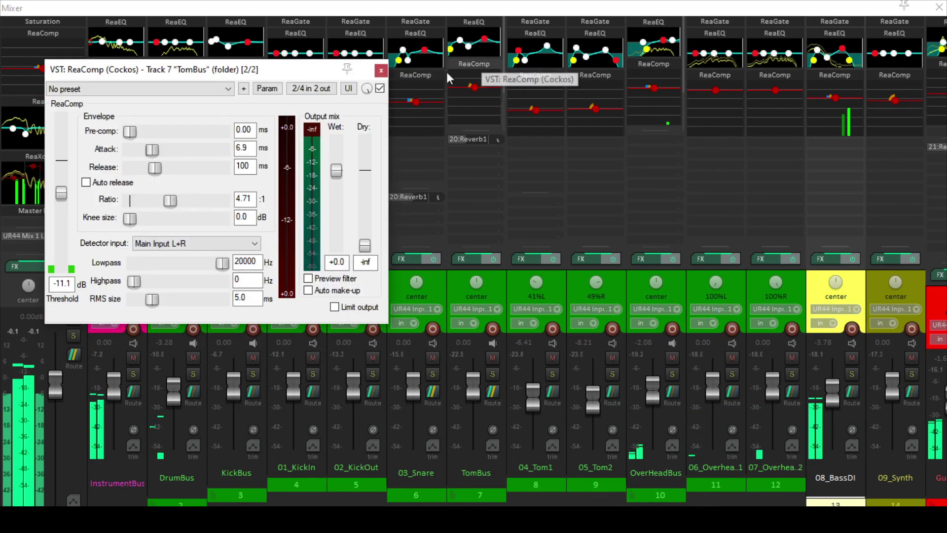
{"action": "left_click", "coordinate": [381, 72]}
Set band 4 of the 04_Tom1 track's ReaEQ to 2.4 dB at 4060.5 Hz, and check its ReaGate and ReaComp settings
{"action": "left_click", "coordinate": [544, 22]}
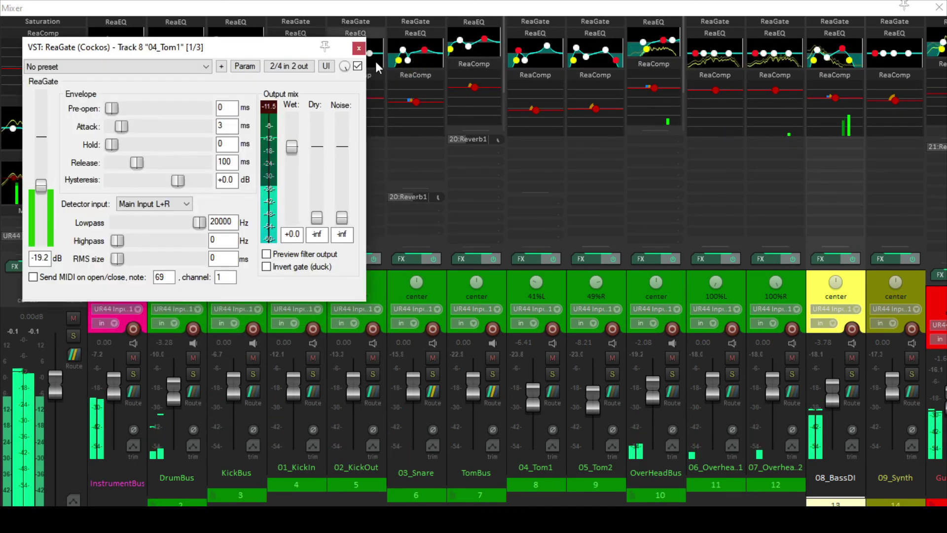
{"action": "left_click", "coordinate": [358, 48]}
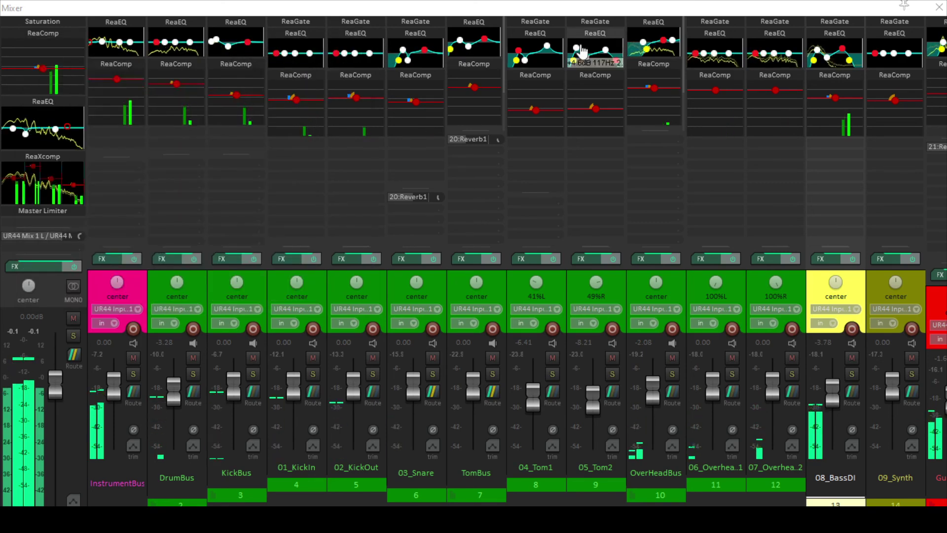
{"action": "left_click", "coordinate": [535, 33]}
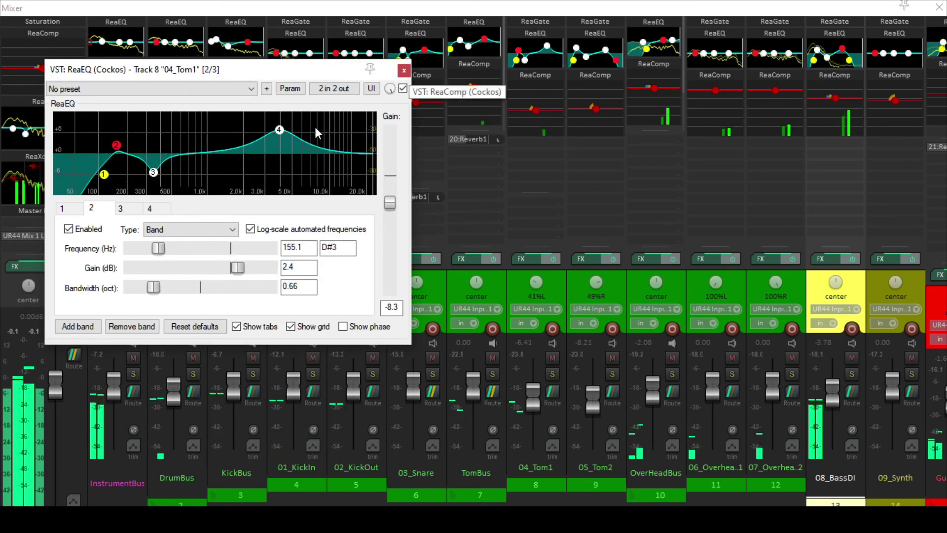
{"action": "left_click_drag", "start_coordinate": [280, 136], "coordinate": [280, 150]}
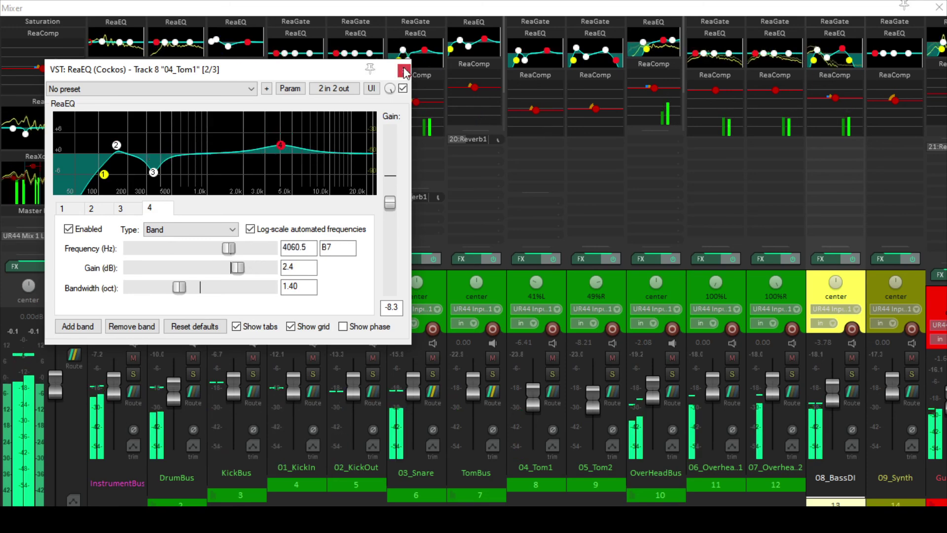
{"action": "left_click", "coordinate": [526, 33]}
{"action": "left_click", "coordinate": [544, 33]}
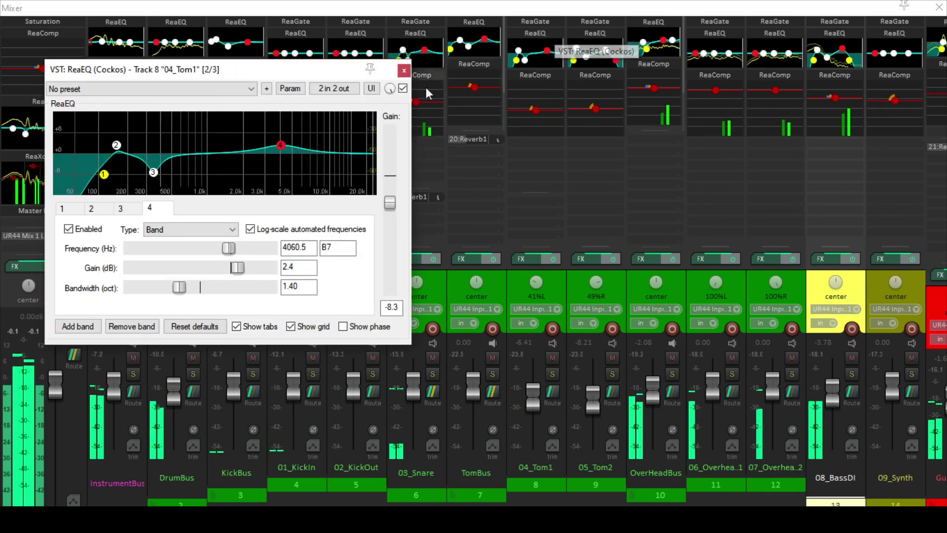
{"action": "left_click", "coordinate": [401, 65]}
{"action": "left_click", "coordinate": [548, 75]}
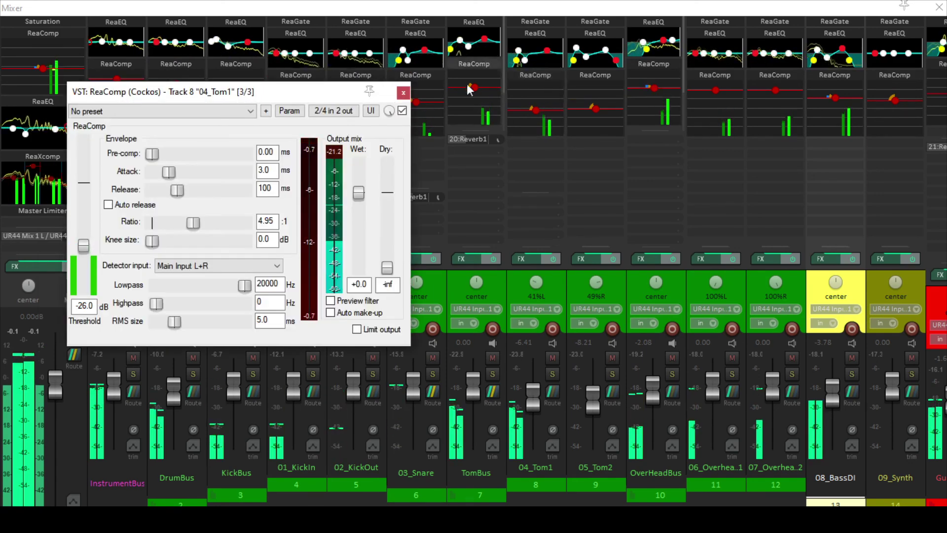
{"action": "left_click", "coordinate": [401, 92]}
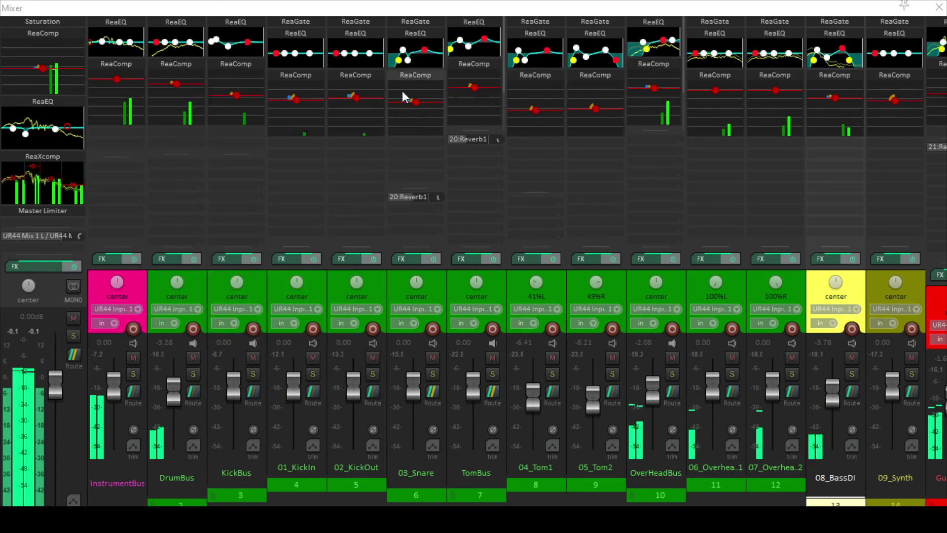
Check the ReaGate settings on the 05_Tom2 track and the ReaComp settings on OverHeadBus
{"action": "left_click", "coordinate": [589, 22]}
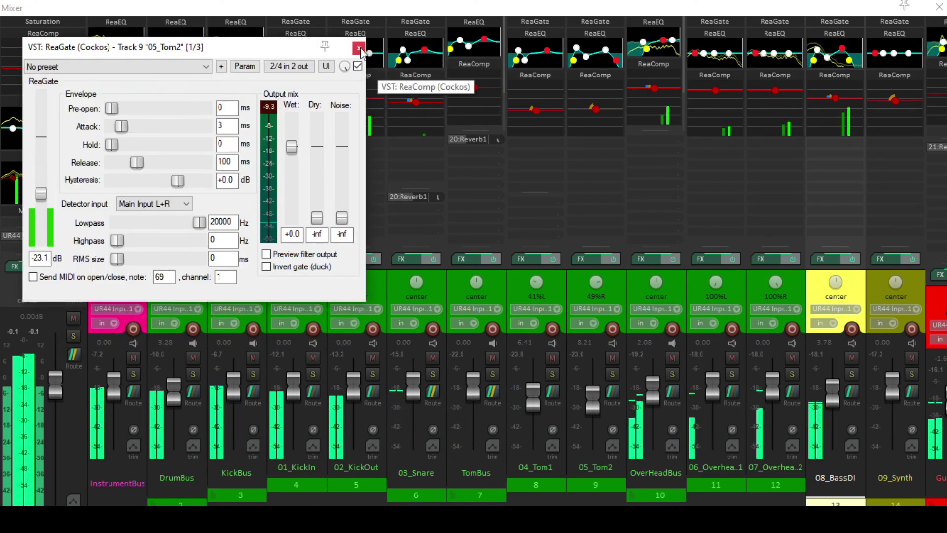
{"action": "key", "text": "Escape"}
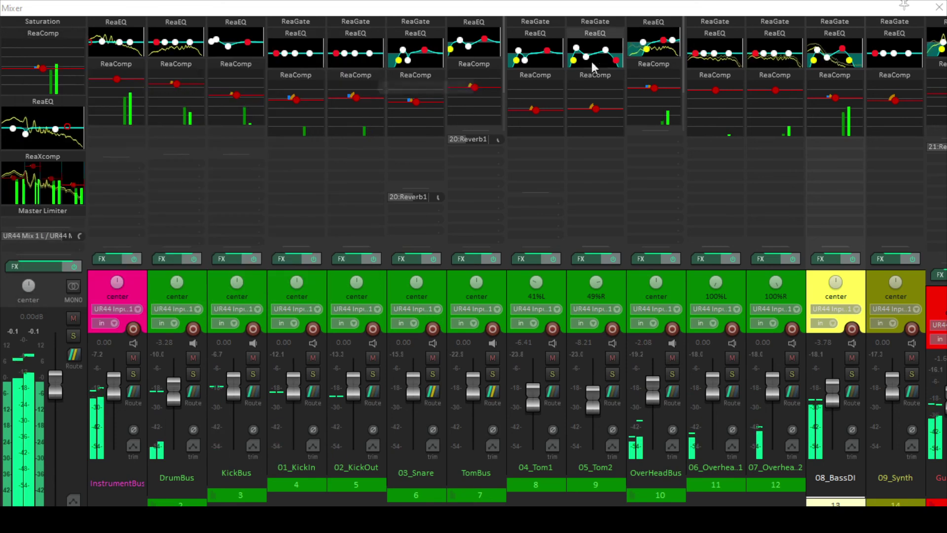
{"action": "left_click", "coordinate": [648, 66]}
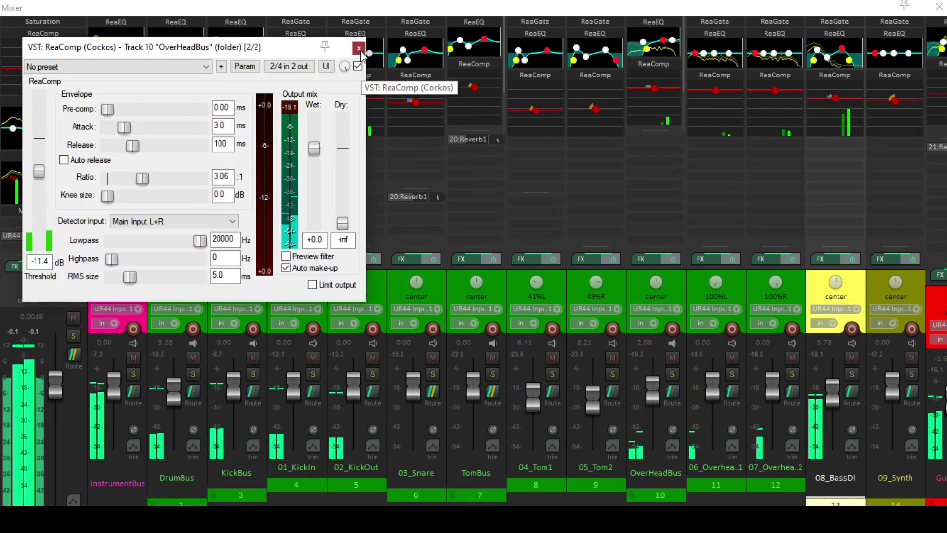
{"action": "key", "text": "Escape"}
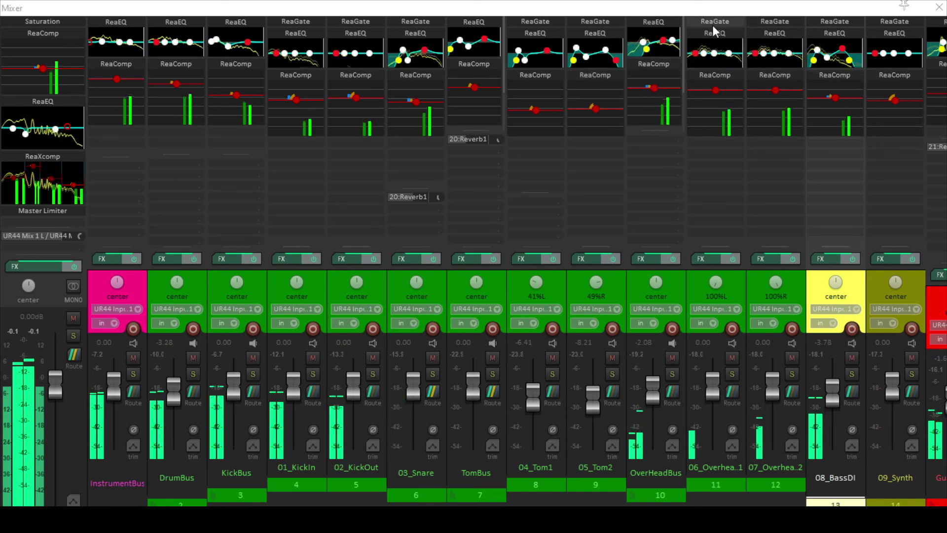
Review the ReaGate, ReaEQ and ReaComp settings on the 08_BassDI track
{"action": "left_click", "coordinate": [828, 23]}
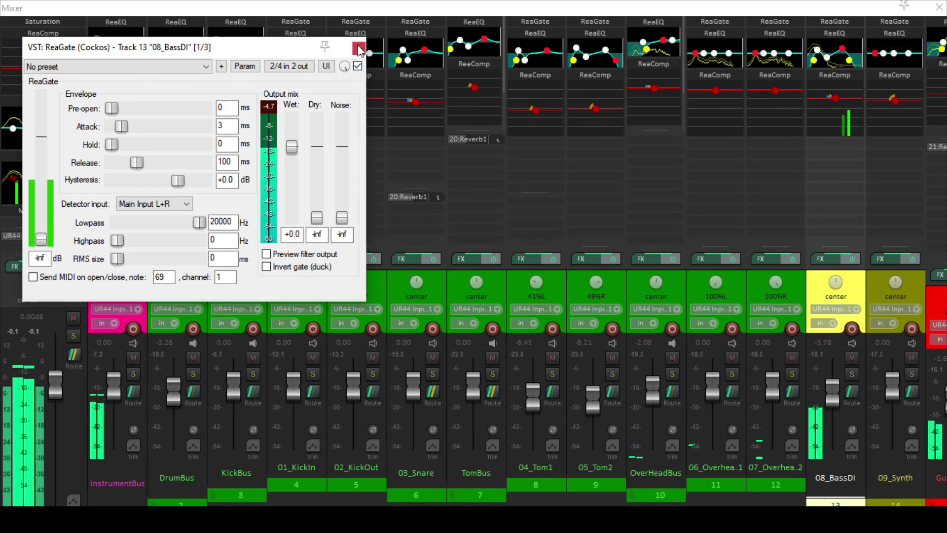
{"action": "left_click", "coordinate": [359, 48]}
{"action": "left_click", "coordinate": [836, 34]}
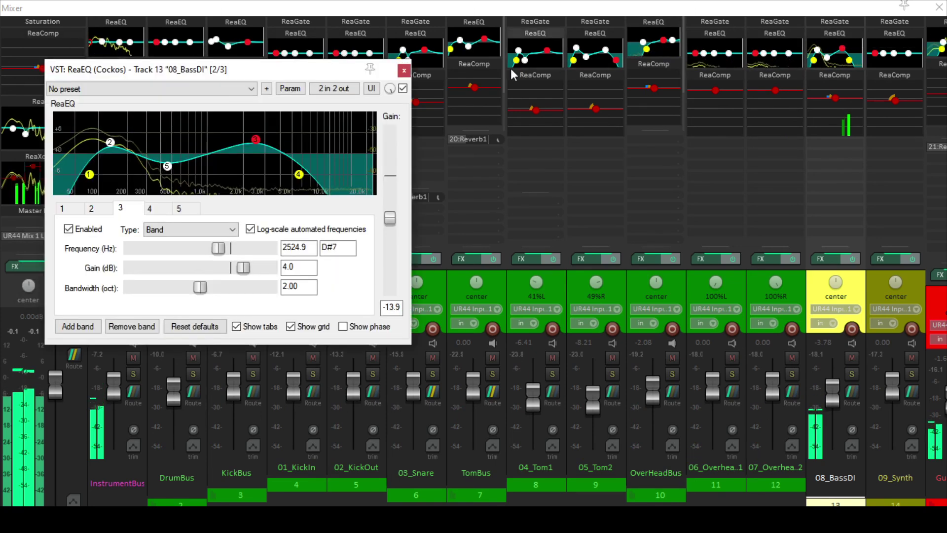
{"action": "left_click", "coordinate": [403, 72]}
{"action": "left_click", "coordinate": [843, 75]}
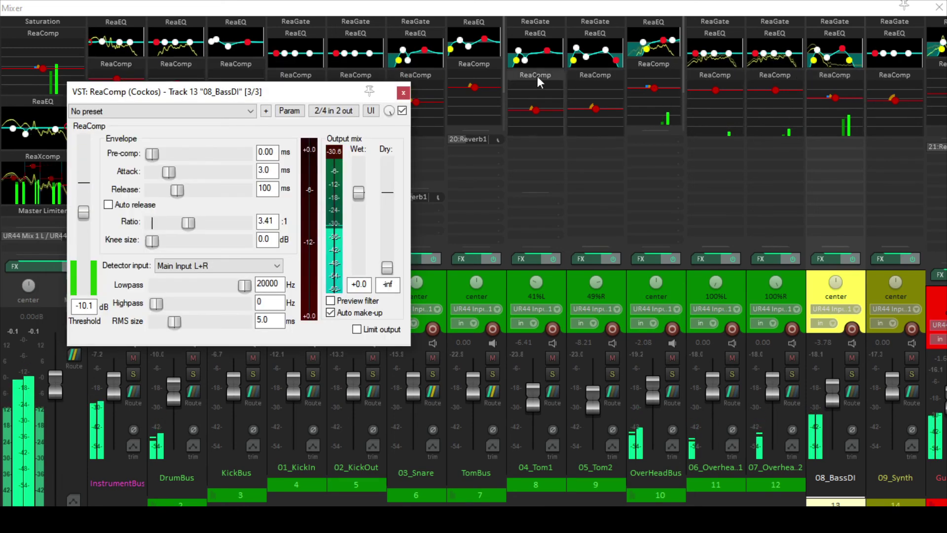
{"action": "left_click", "coordinate": [403, 93]}
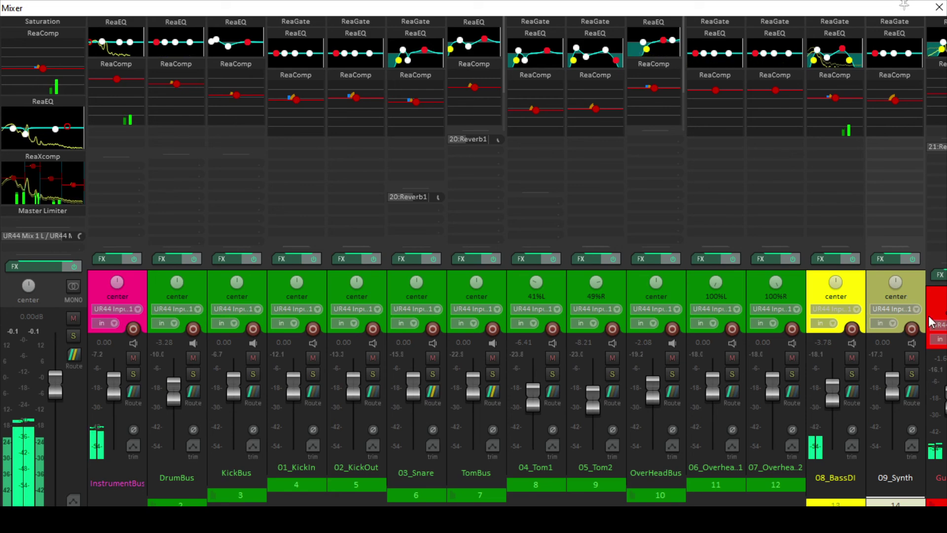
Check the ReaComp settings on the 09_Synth track
{"action": "scroll", "coordinate": [875, 316], "scroll_direction": "down", "scroll_amount": 1}
{"action": "scroll", "coordinate": [875, 316], "scroll_direction": "down", "scroll_amount": 2}
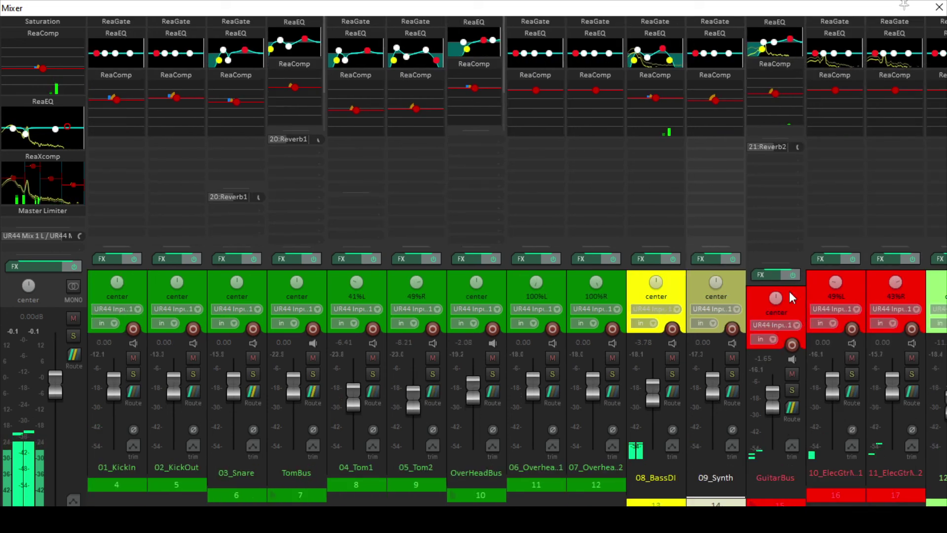
{"action": "left_click", "coordinate": [704, 79]}
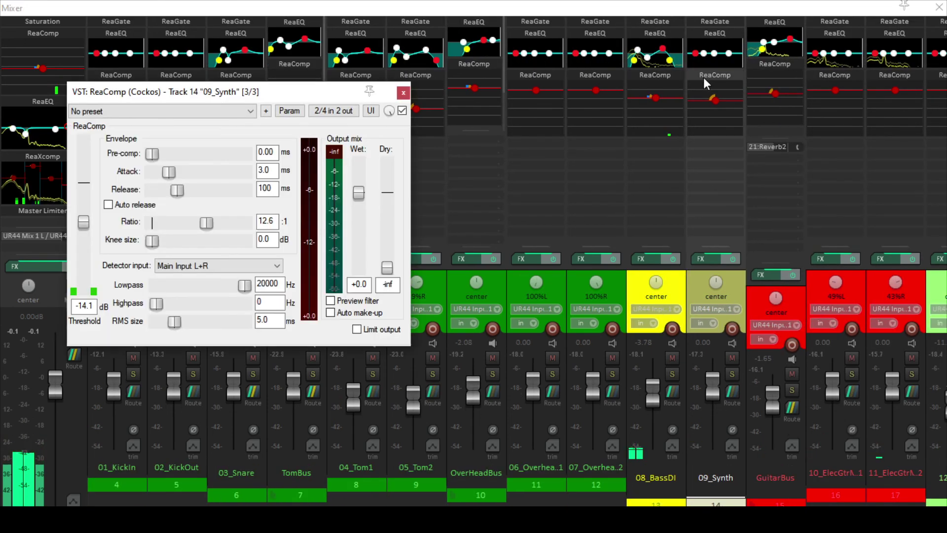
{"action": "left_click", "coordinate": [406, 95]}
Restart playback and review the ReaEQ and ReaComp settings on the GuitarBus track
{"action": "left_click", "coordinate": [765, 20]}
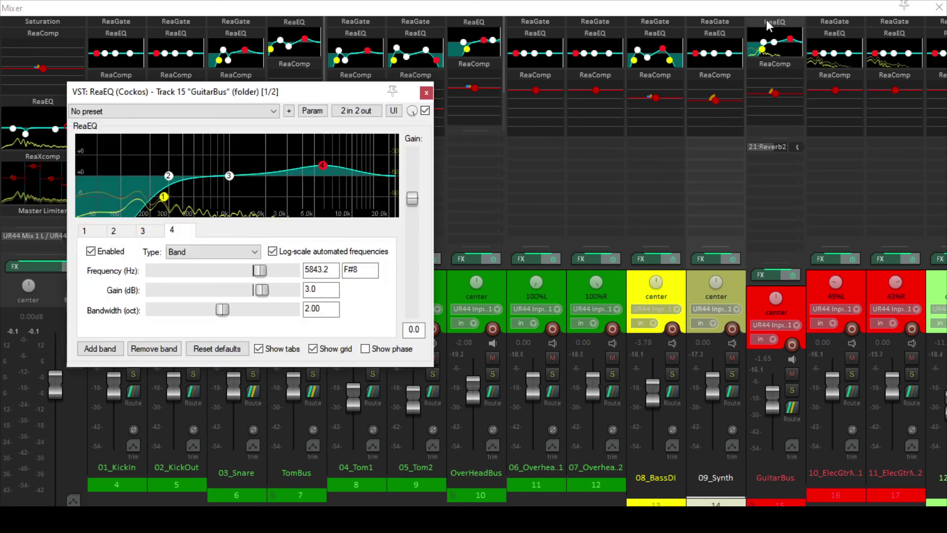
{"action": "key", "text": "space"}
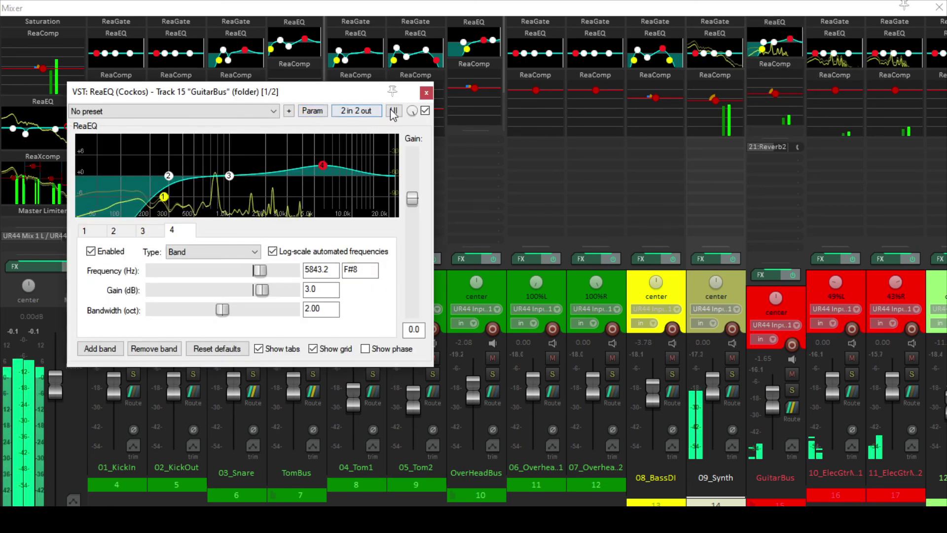
{"action": "left_click", "coordinate": [426, 94]}
{"action": "left_click", "coordinate": [767, 66]}
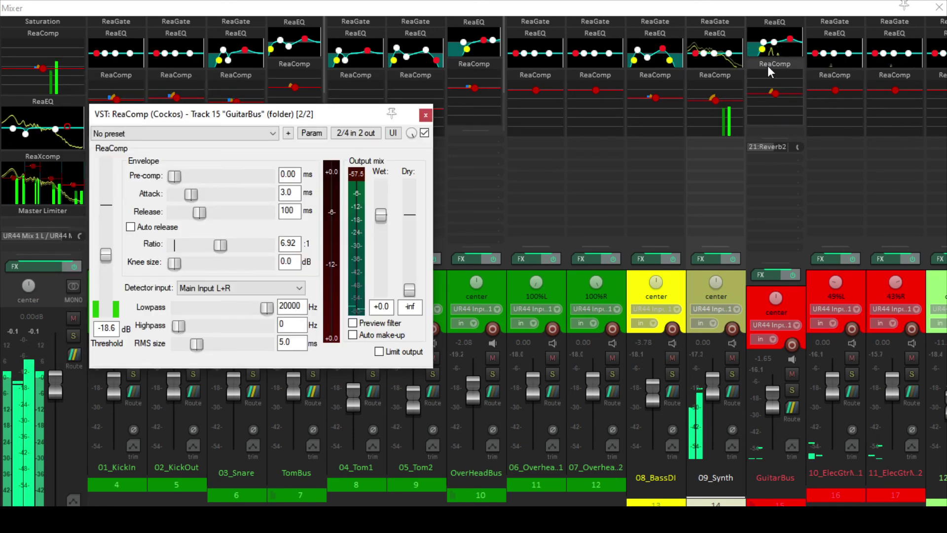
{"action": "left_click", "coordinate": [425, 114]}
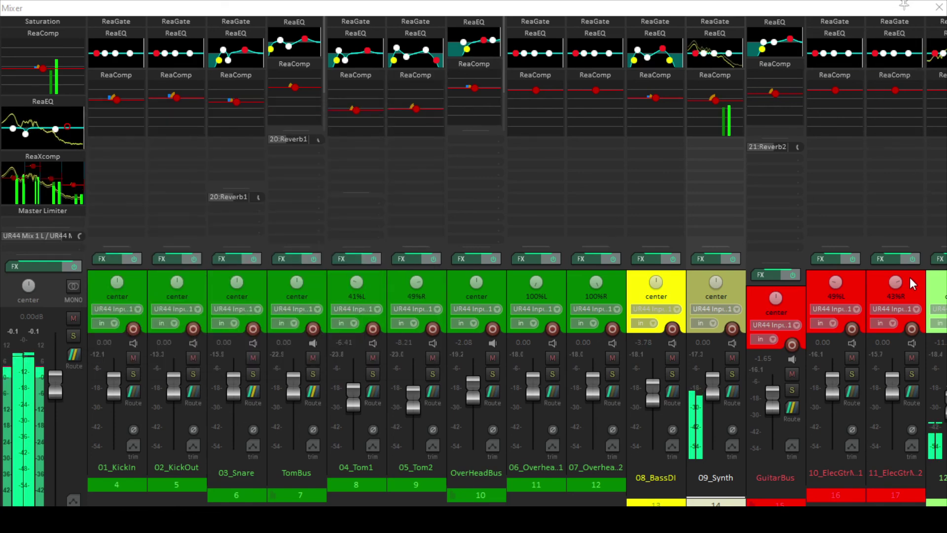
Select the 13_Piano track and review its ReaEQ and ReaComp settings
{"action": "scroll", "coordinate": [889, 298], "scroll_direction": "right", "scroll_amount": 6}
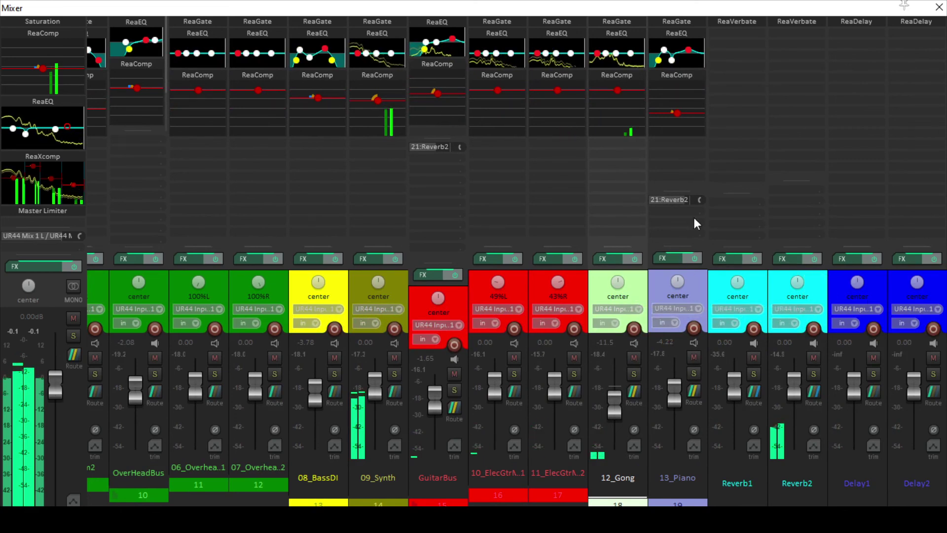
{"action": "left_click", "coordinate": [693, 277]}
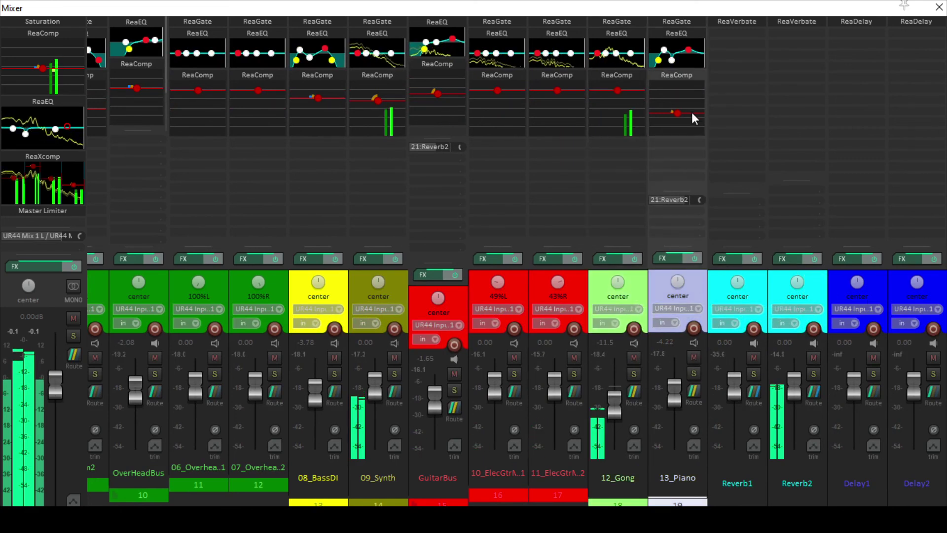
{"action": "left_click", "coordinate": [673, 33]}
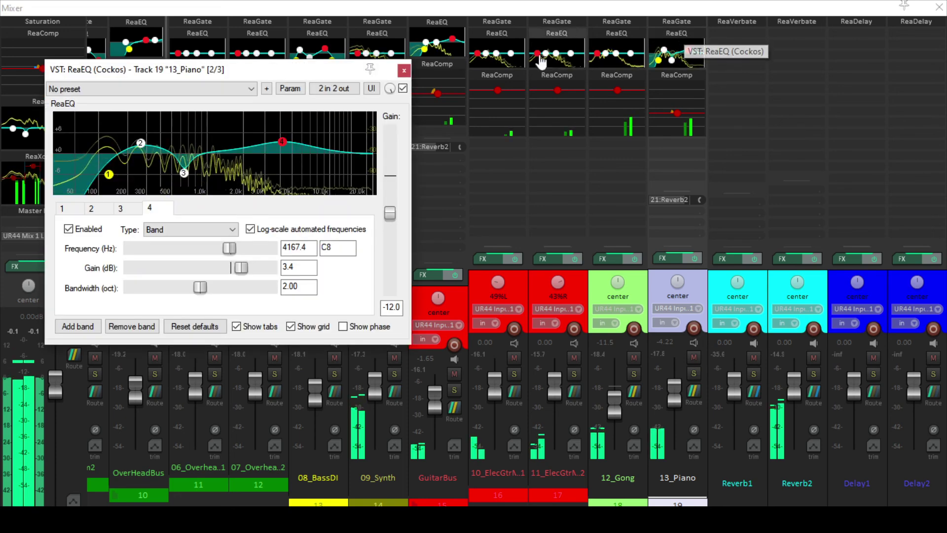
{"action": "left_click", "coordinate": [404, 73]}
{"action": "left_click", "coordinate": [670, 72]}
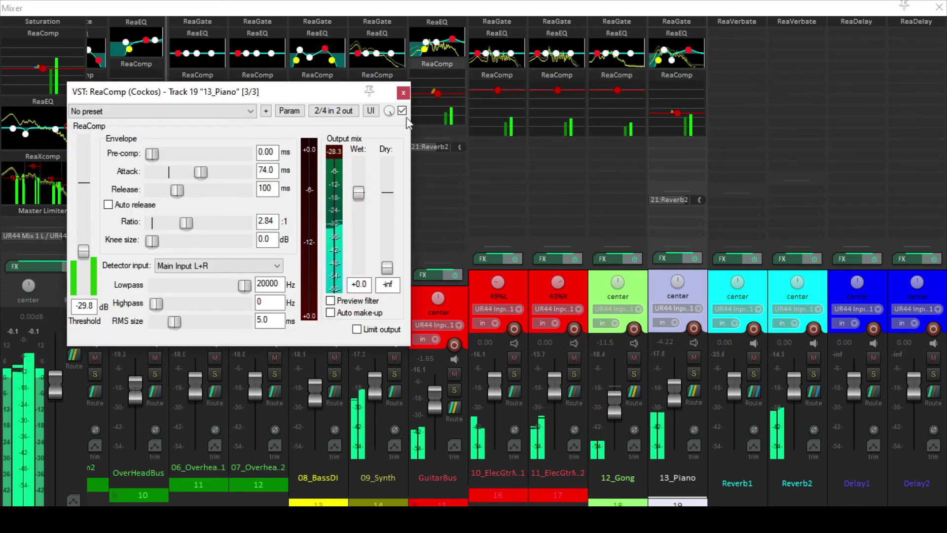
{"action": "left_click", "coordinate": [404, 92]}
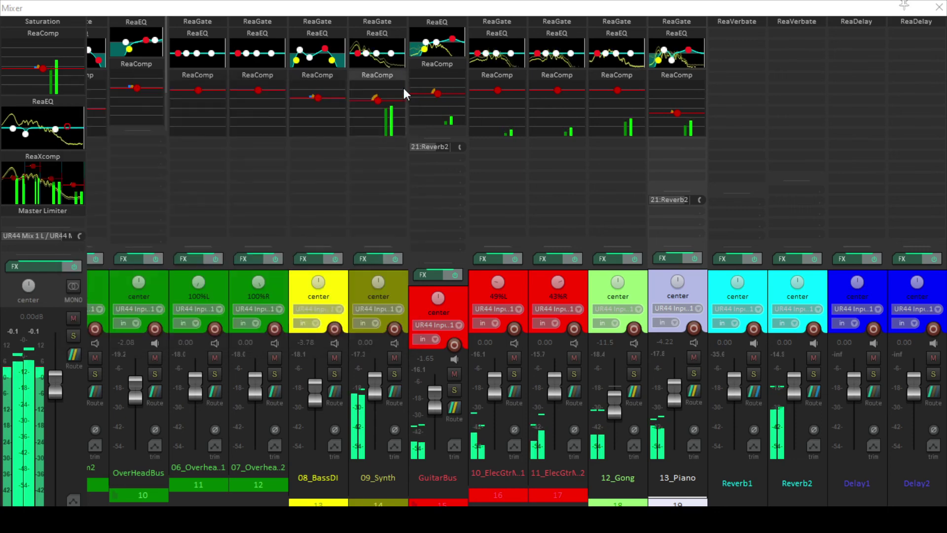
Review the ReaVerbate settings on the Reverb1 and Reverb2 tracks, and return from the mixer to the arrange view
{"action": "left_click", "coordinate": [729, 22]}
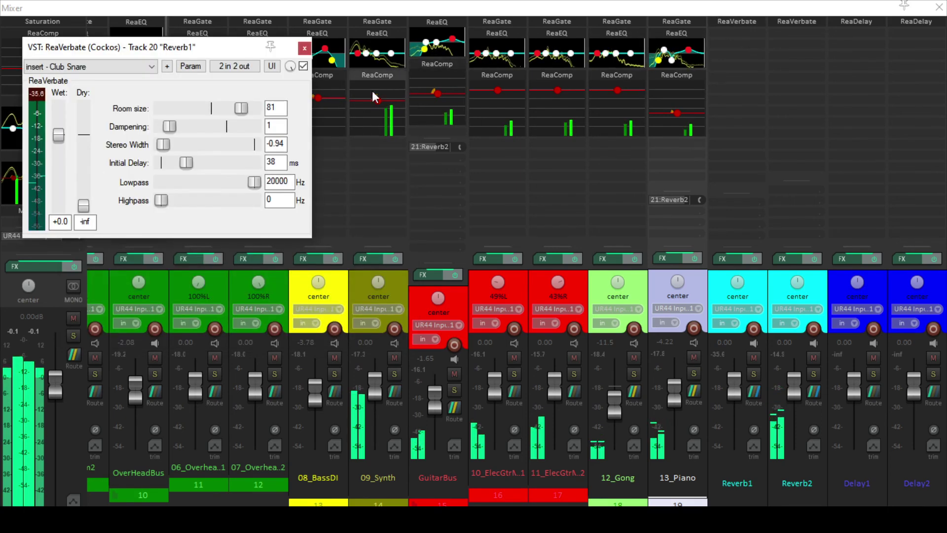
{"action": "left_click", "coordinate": [304, 50]}
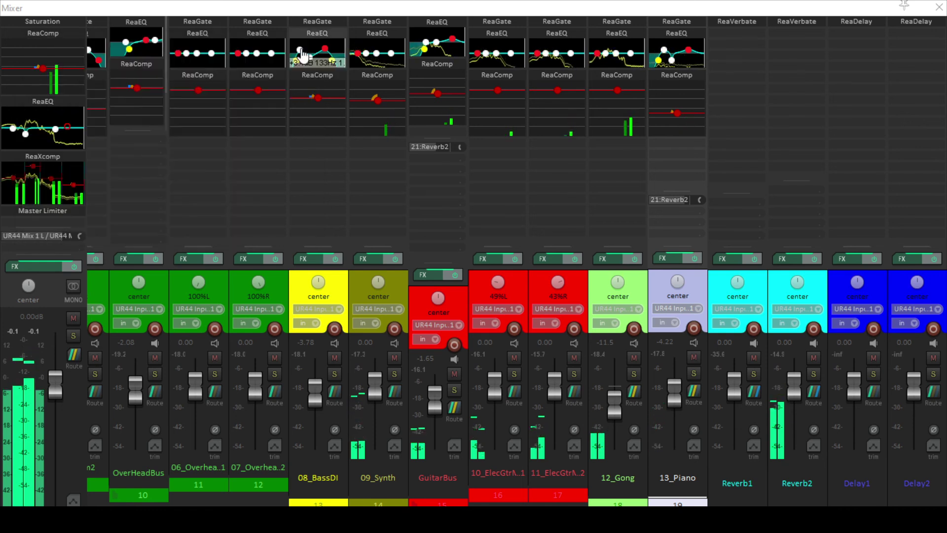
{"action": "left_click", "coordinate": [795, 22]}
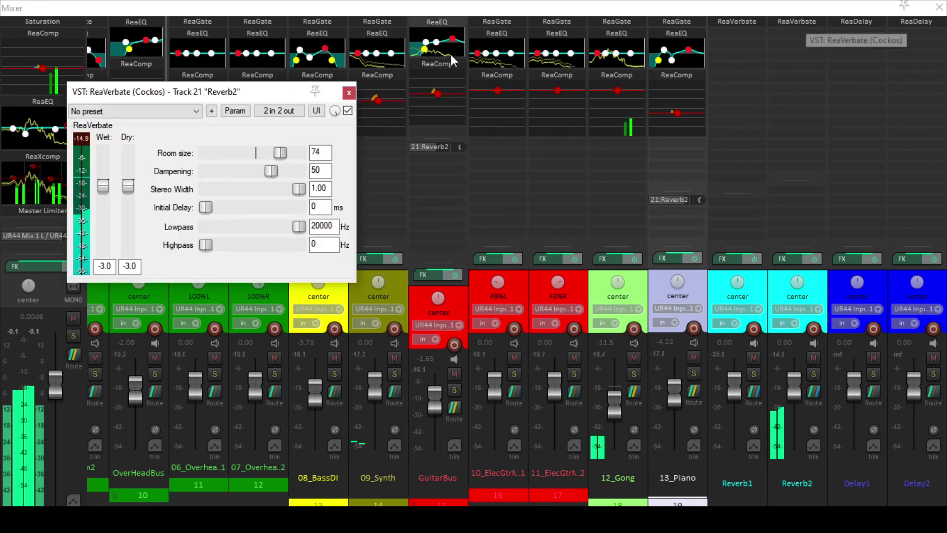
{"action": "left_click", "coordinate": [349, 96]}
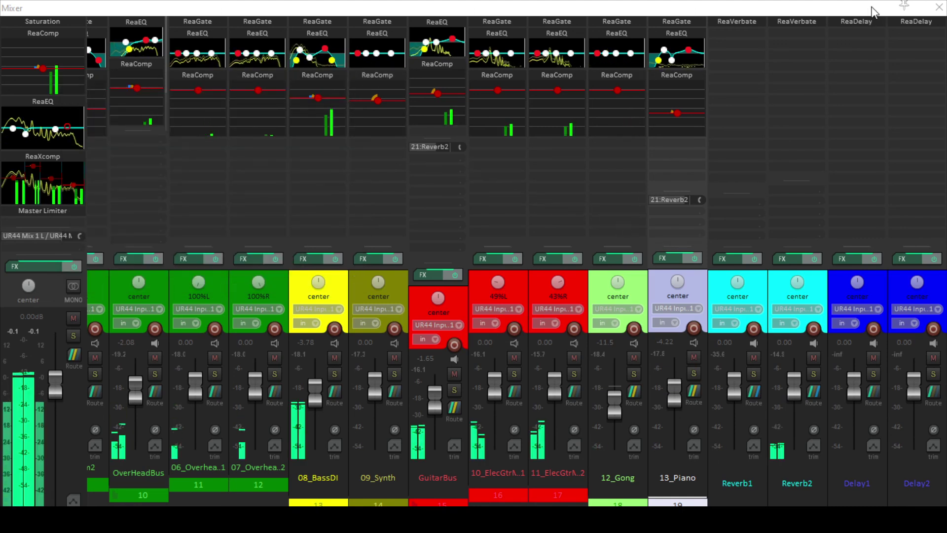
{"action": "key", "text": "ctrl+m"}
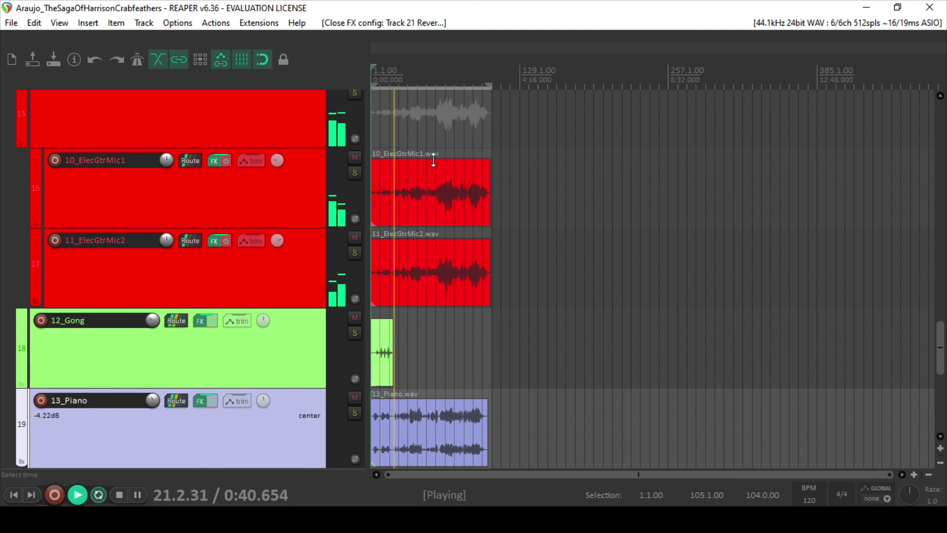